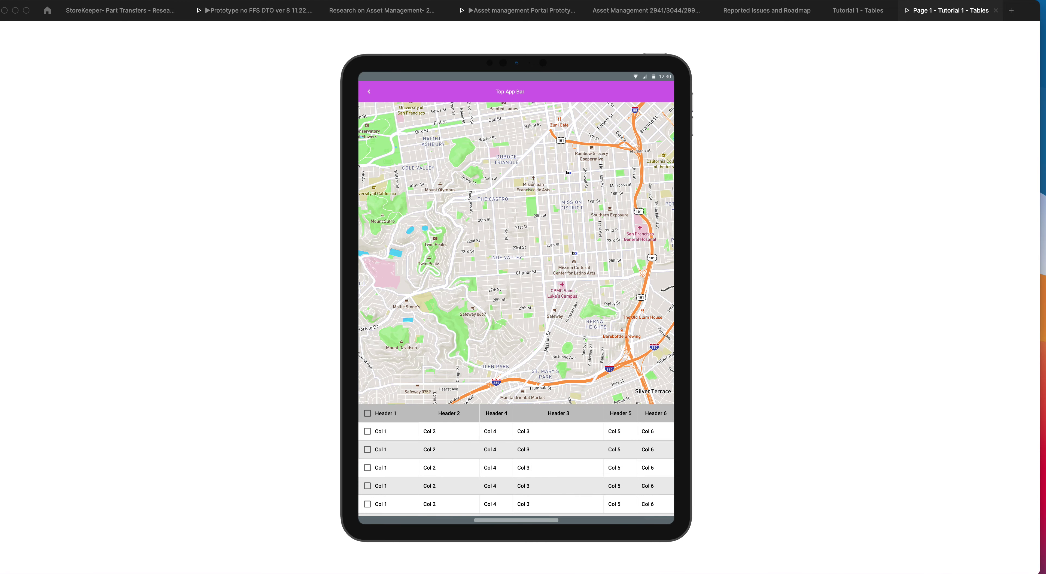
Step: Close the prototype preview and return to the Tutorial 1 - Tables design file at the empty iPad frame
key("super+w")
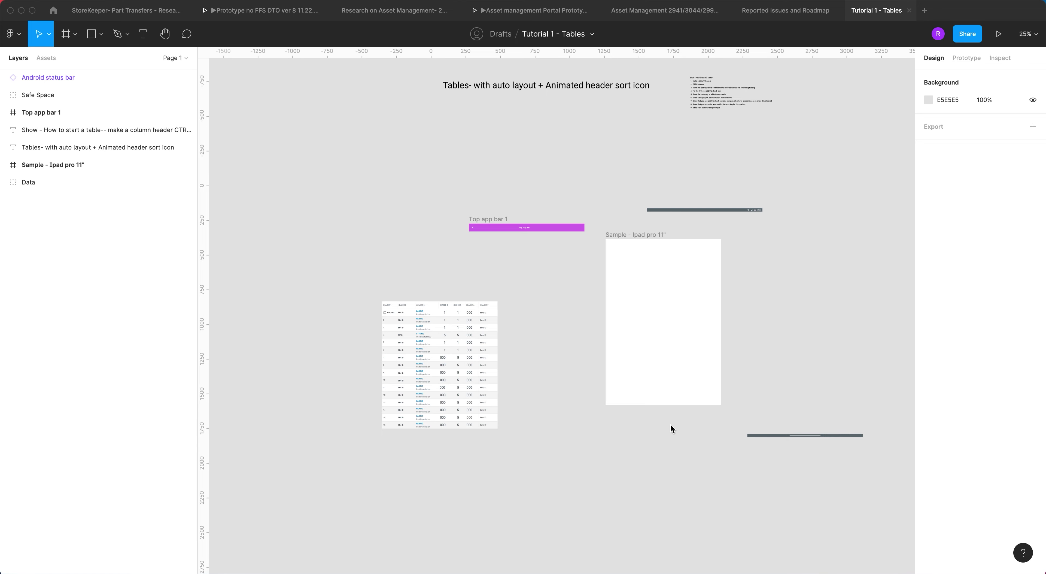
scroll(560, 349, "right", 5)
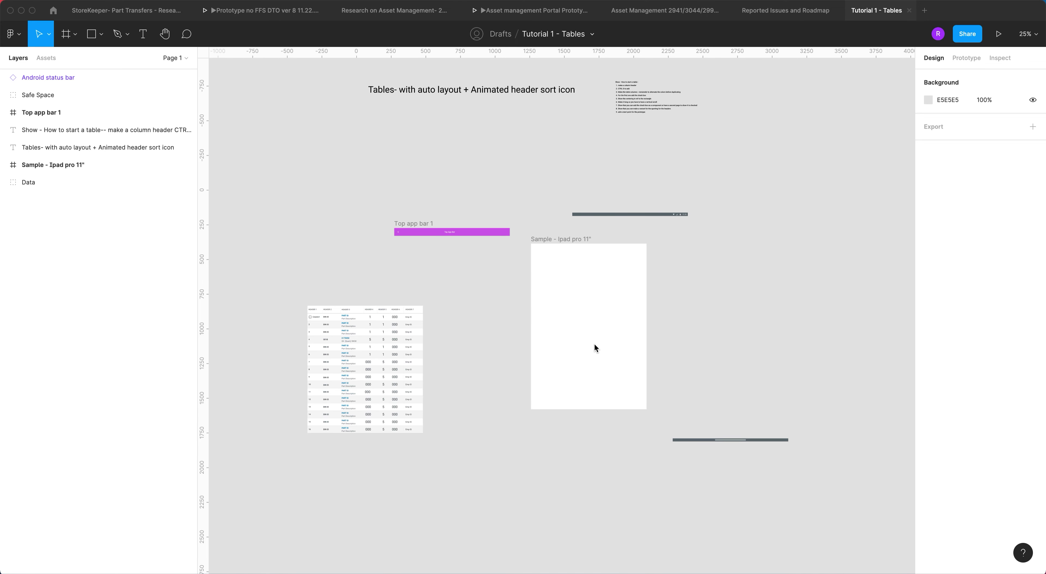
scroll(703, 337, "up", 5)
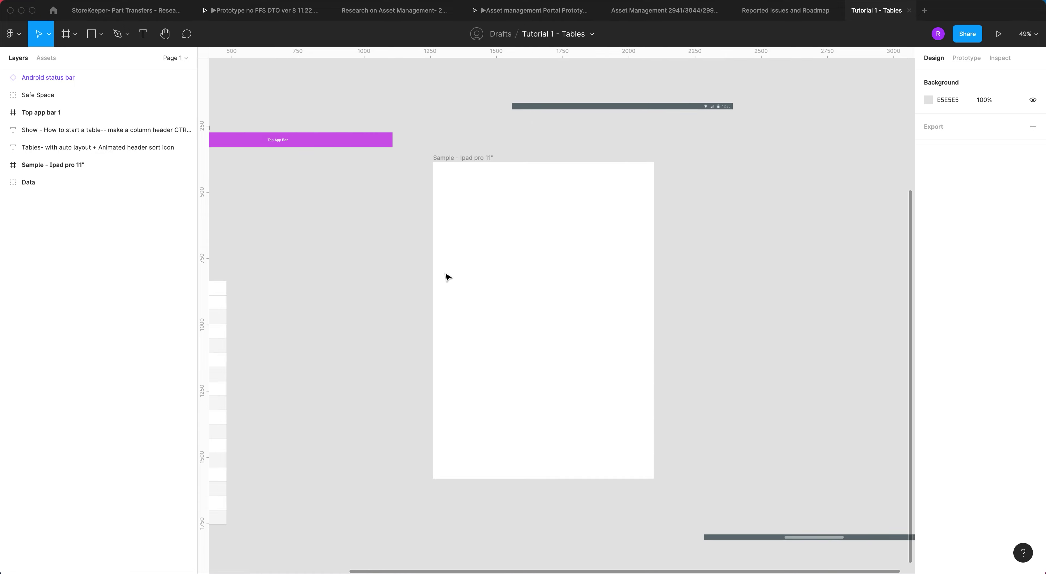
scroll(447, 277, "left", 3)
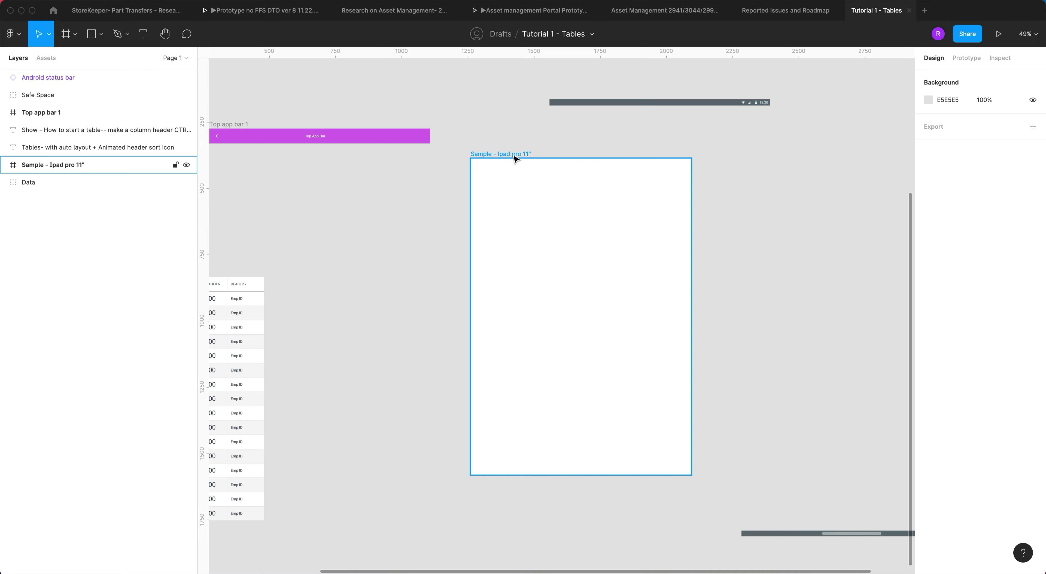
Step: Check the page's prototype device setting and return to the design properties
left_click(971, 61)
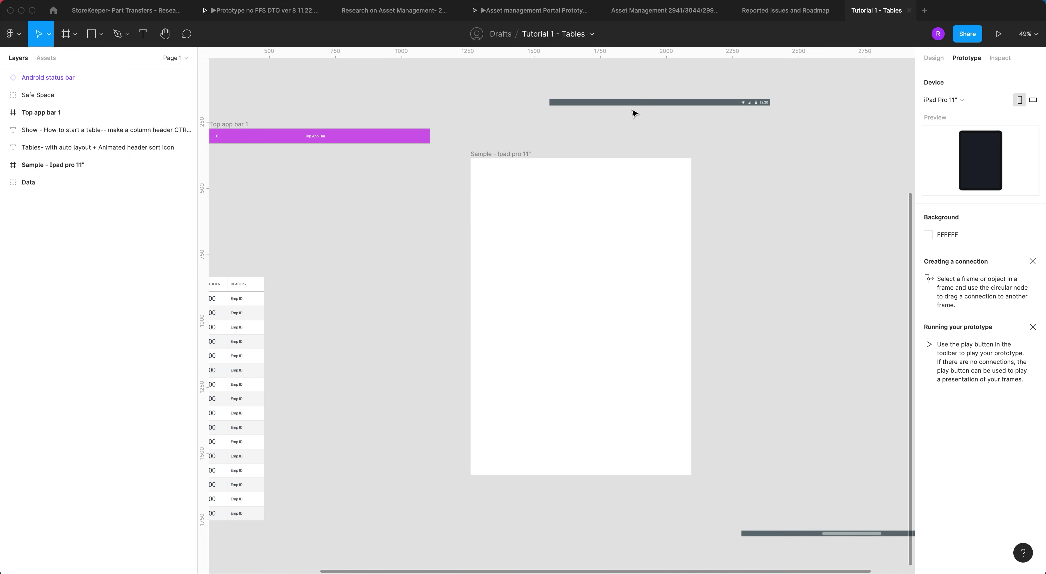
scroll(642, 115, "right", 1)
left_click(644, 113)
left_click(756, 118)
left_click(934, 59)
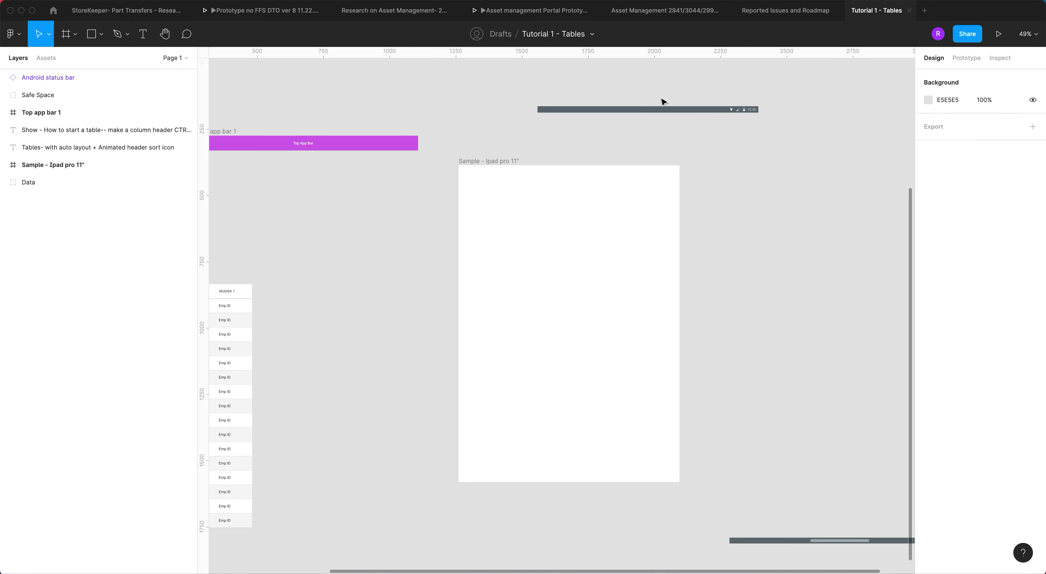
Step: Move the Android status bar to the upper edge of the Sample iPad frame and the Safe Space bar to its lower edge
left_click_drag(664, 112, 585, 173)
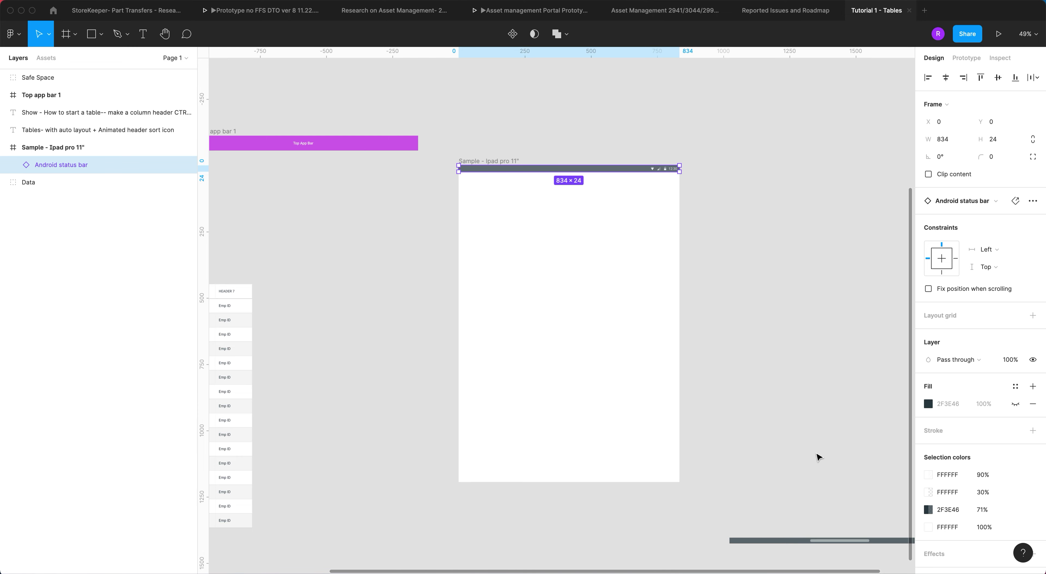
left_click_drag(873, 543, 605, 482)
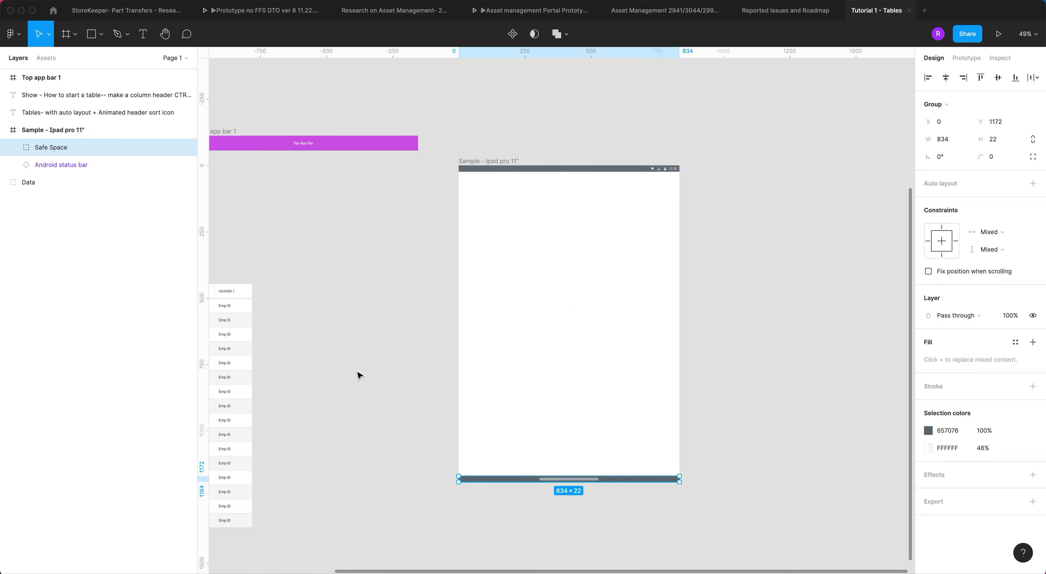
Step: Move Top app bar 1 into the iPad frame directly below the status bar, at X 0, Y 24
left_click_drag(343, 145, 596, 181)
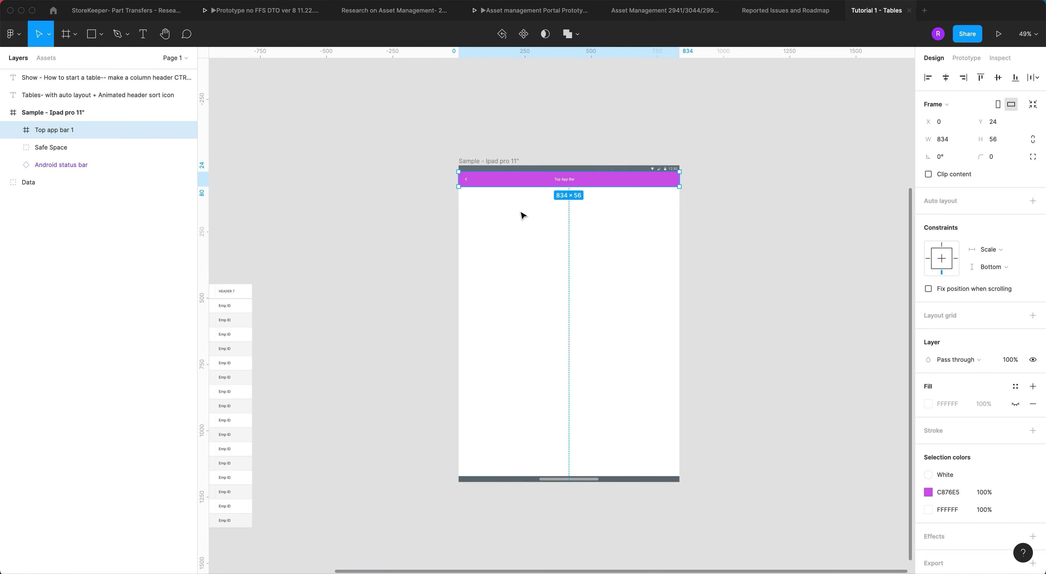
scroll(509, 231, "up", 5)
scroll(512, 222, "up", 3)
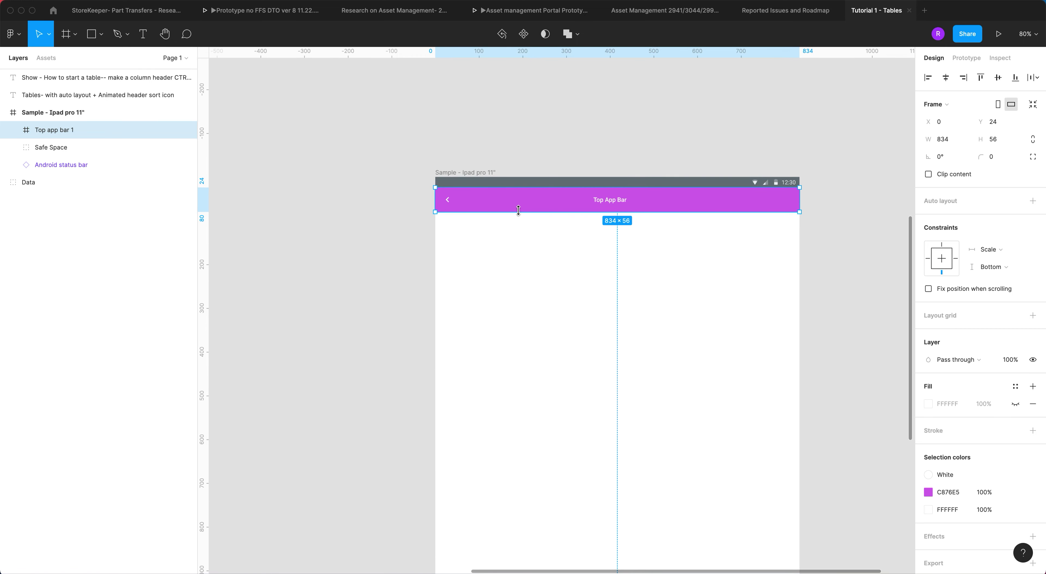
left_click_drag(522, 203, 524, 203)
Step: Move the Data table group farther away from the iPad frame, to about X -672, Y 495
scroll(345, 264, "down", 5)
scroll(528, 317, "left", 3)
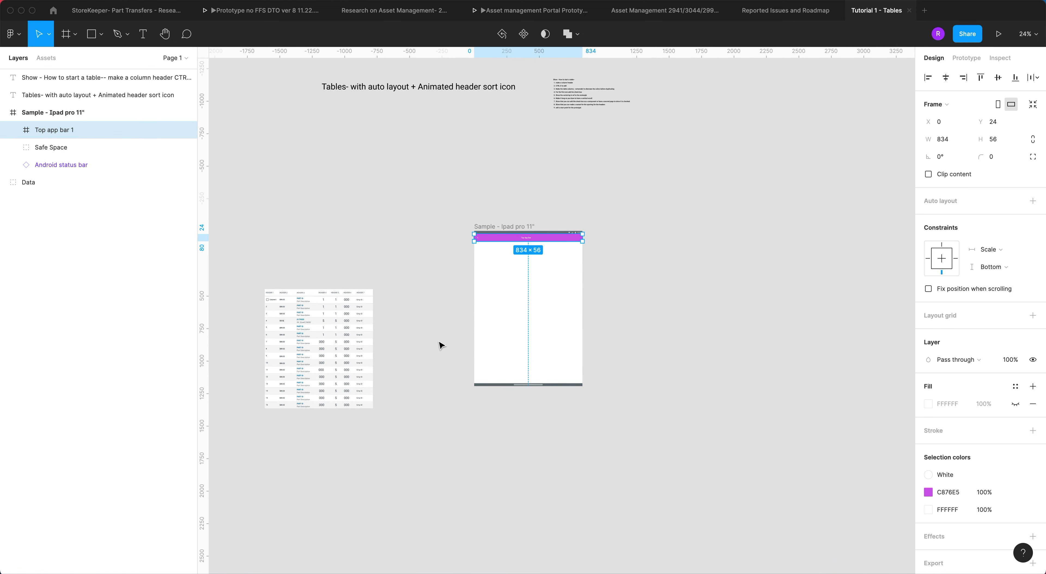
left_click(439, 343)
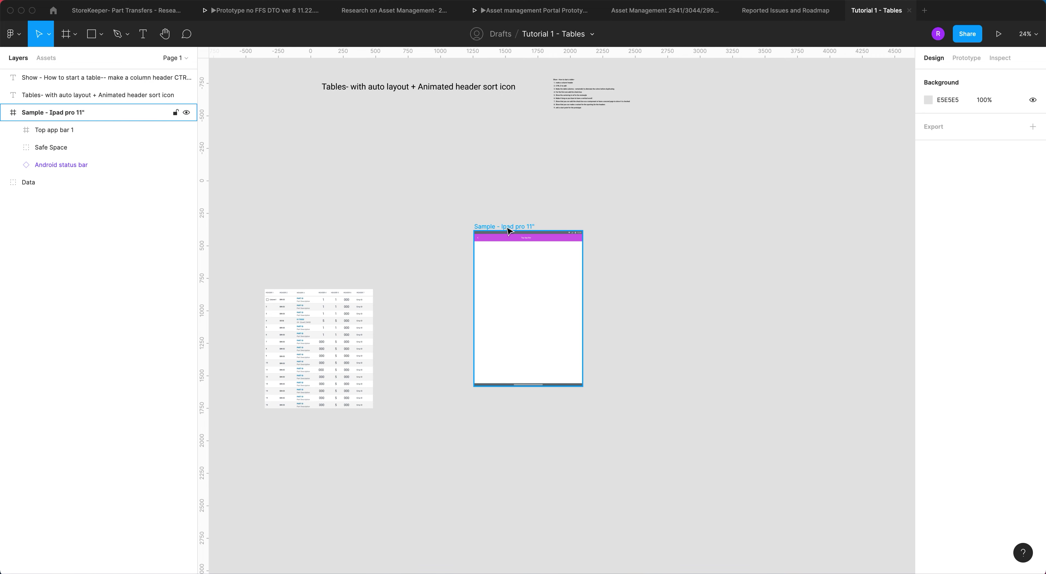
left_click_drag(364, 329, 324, 285)
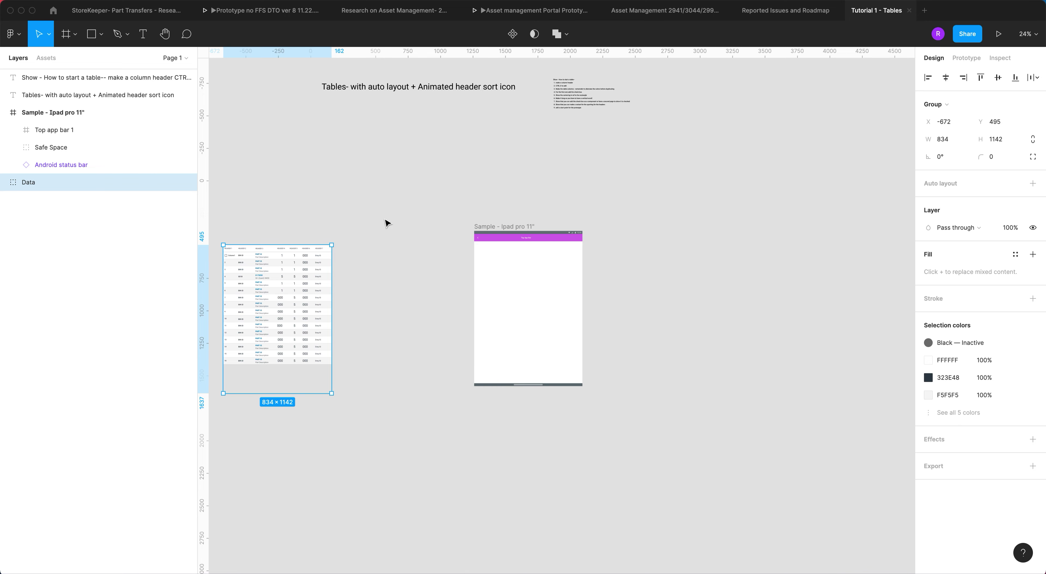
Step: Draw a 48 px high rectangle at the frame's left edge below the app bar and set its width to 160
scroll(450, 260, "up", 5)
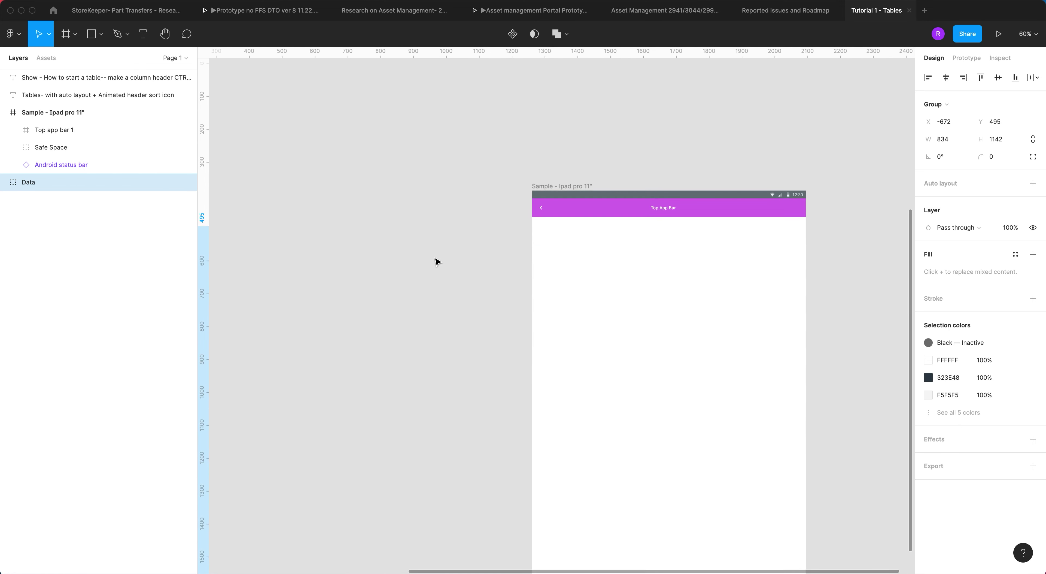
scroll(434, 262, "right", 3)
left_click(102, 34)
left_click(97, 61)
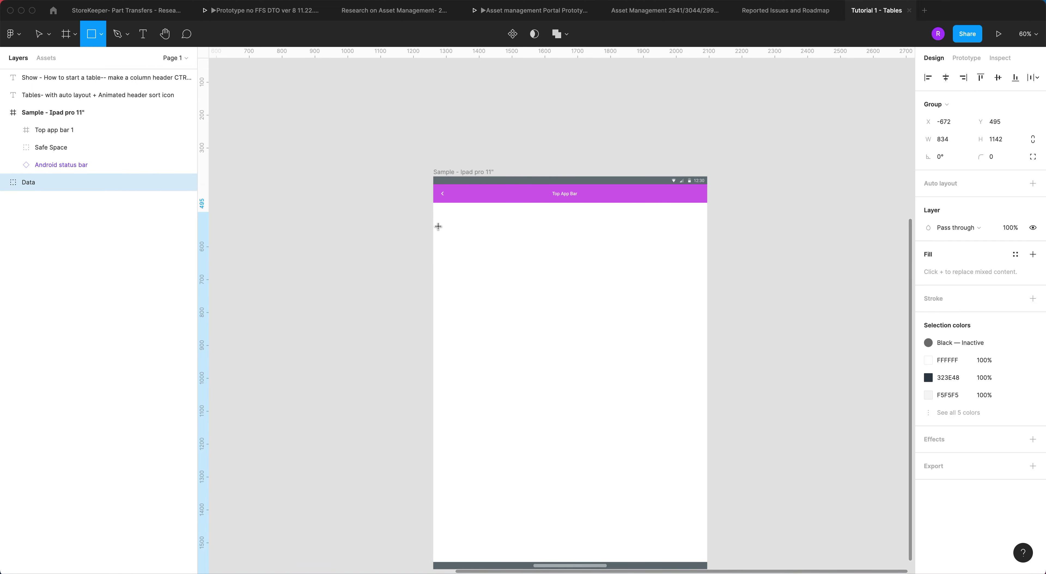
left_click_drag(434, 224, 488, 241)
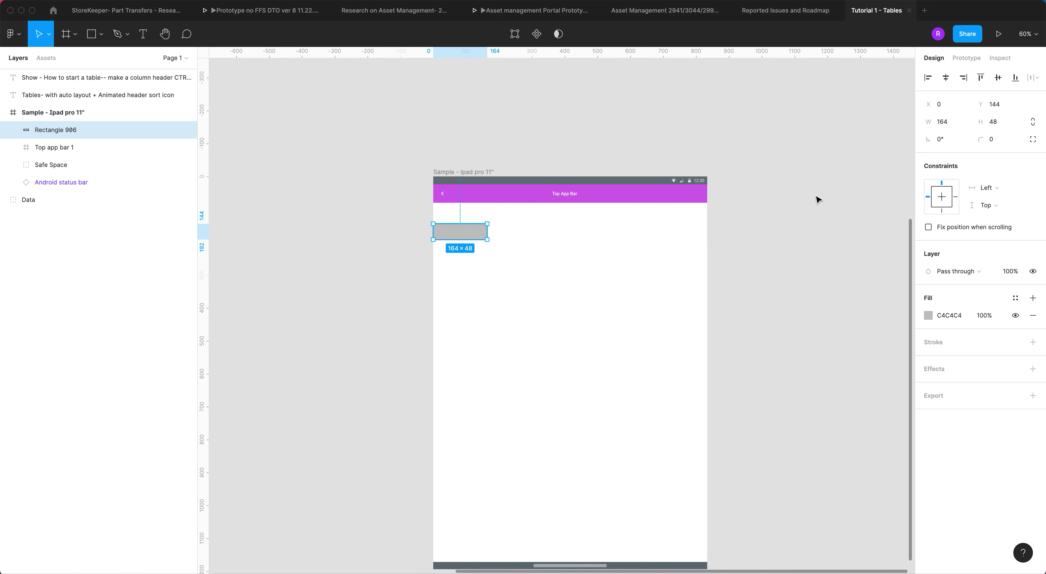
left_click(950, 122)
type("160")
key("Return")
Step: Duplicate the 160 × 48 rectangle twice, placing the copies side by side at X 160 and X 320
key("super+d")
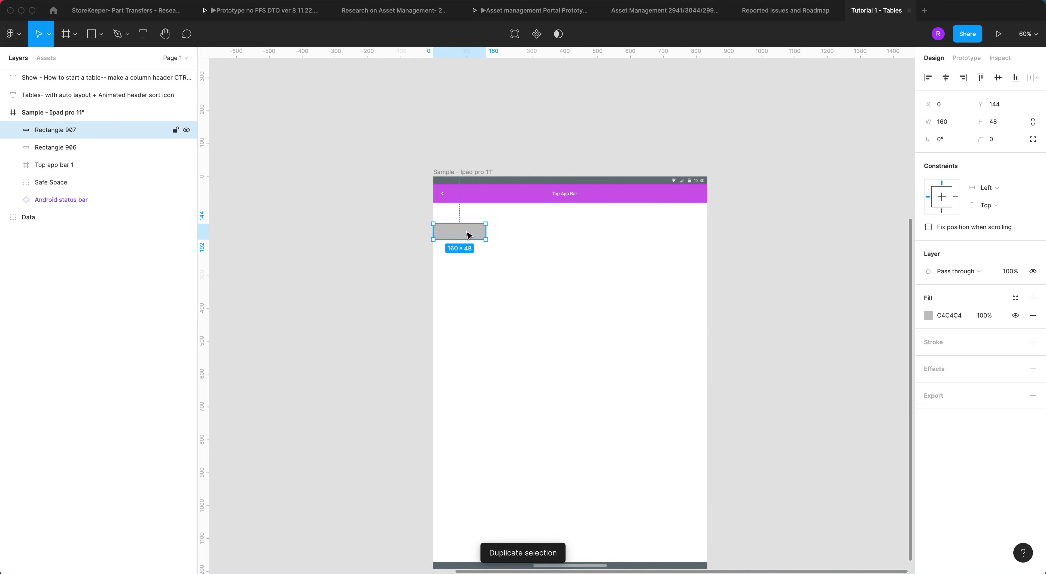
left_click_drag(469, 235, 522, 234)
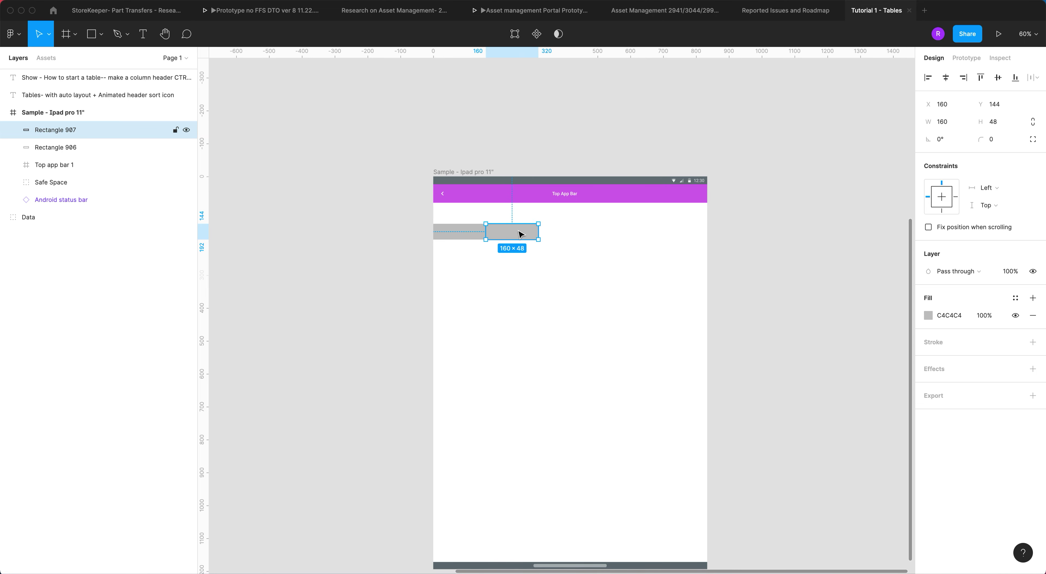
key("super+d")
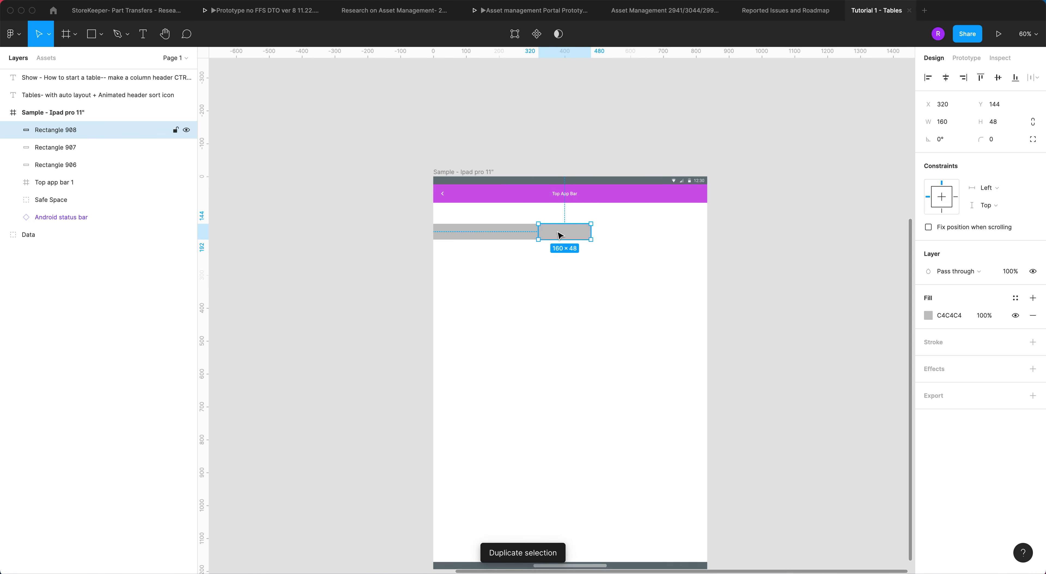
Step: Set the third header rectangle's width to 240
left_click(510, 234)
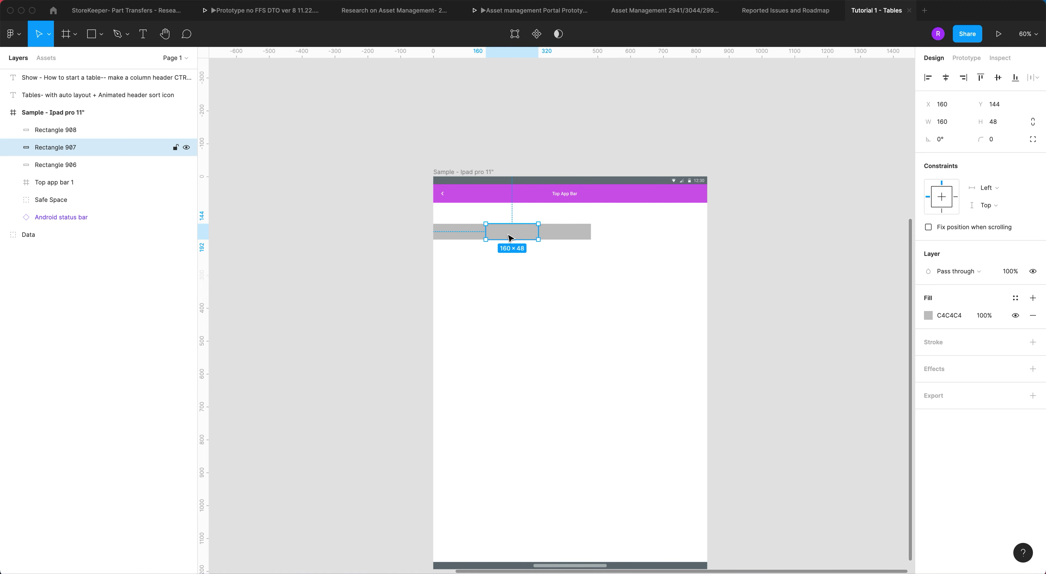
left_click(546, 236)
left_click(943, 124)
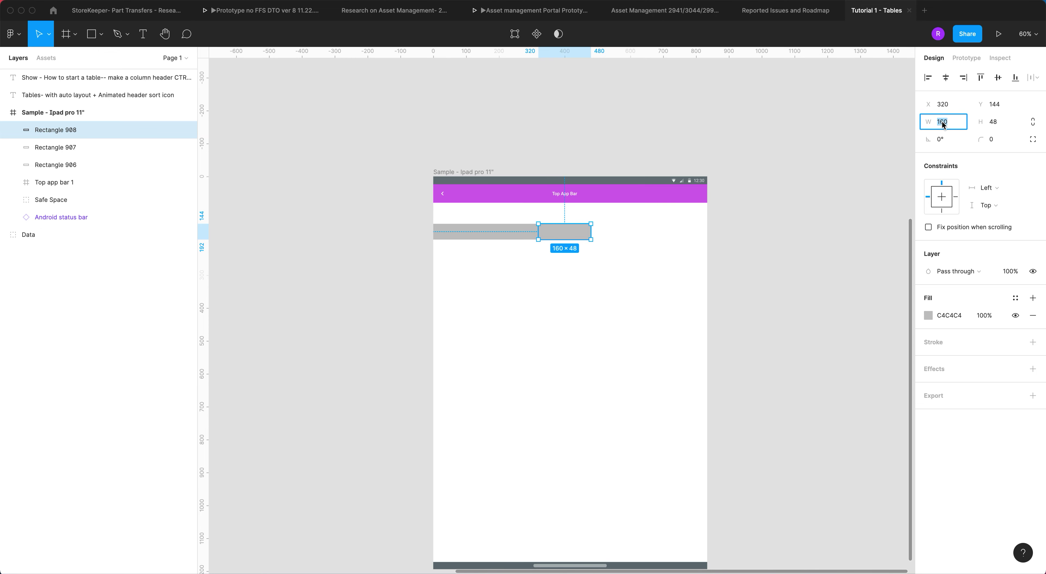
type("240")
key("Return")
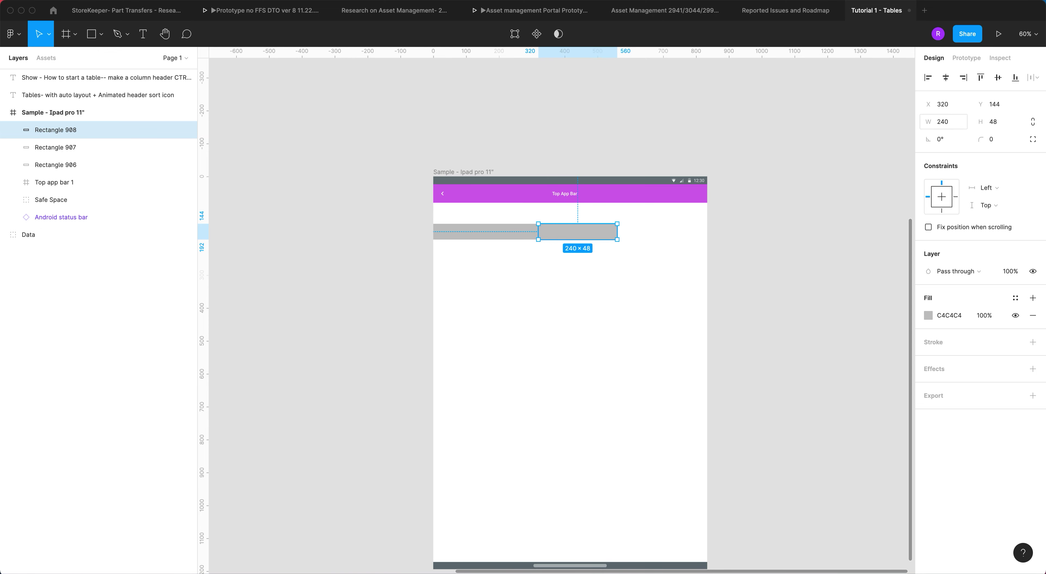
Step: Duplicate the second rectangle, place the copy after the 240-wide one at X 560, and set its width to 88
left_click(515, 235)
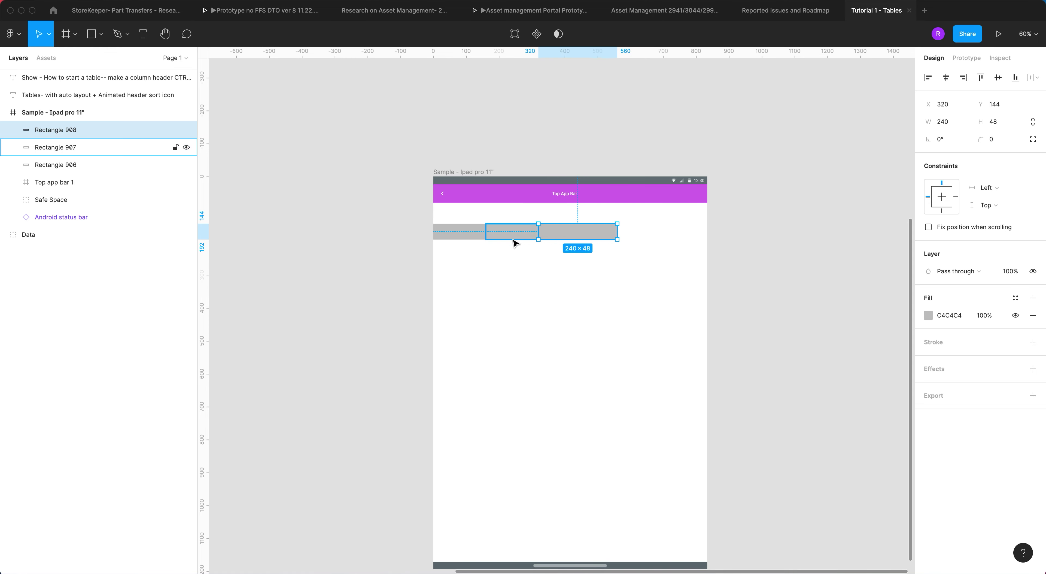
key("ctrl+d")
left_click_drag(519, 236, 648, 235)
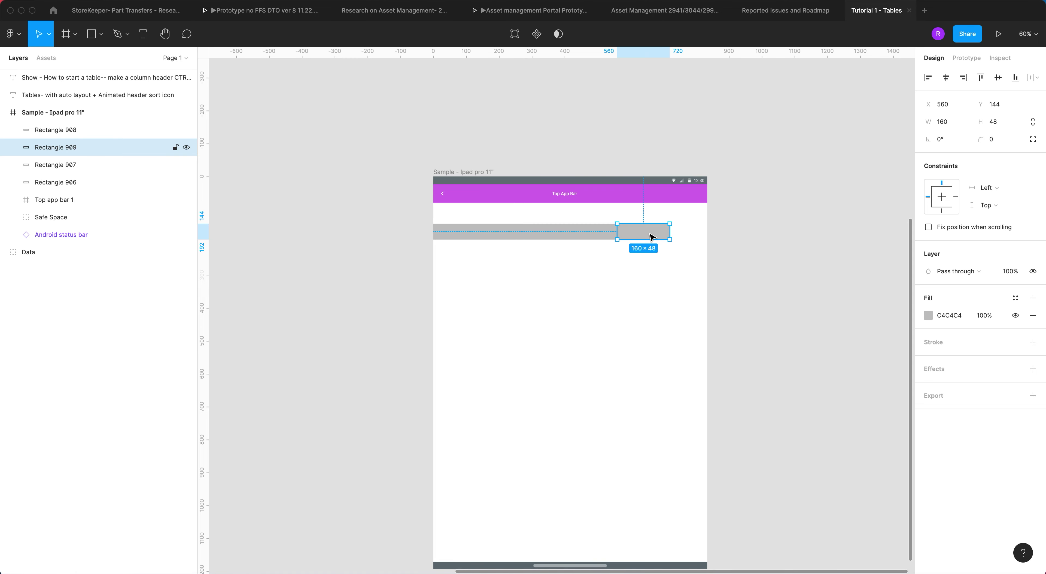
left_click(945, 122)
type("88")
key("Return")
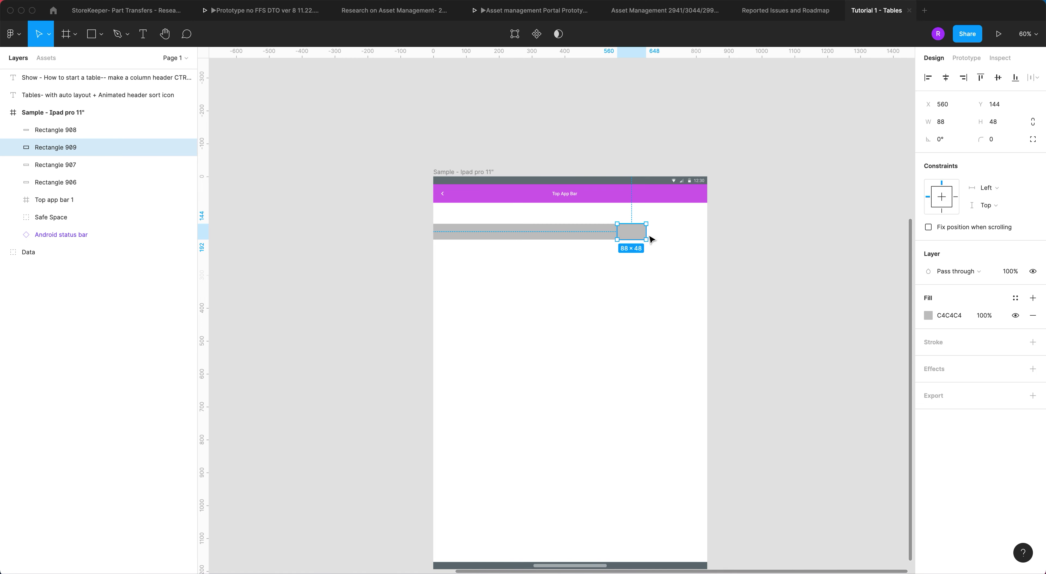
Step: Duplicate the 88-wide rectangle twice along the row at X 648 and X 736, and stretch the last copy to the frame's right edge
key("super+d")
left_click_drag(769, 235, 667, 236)
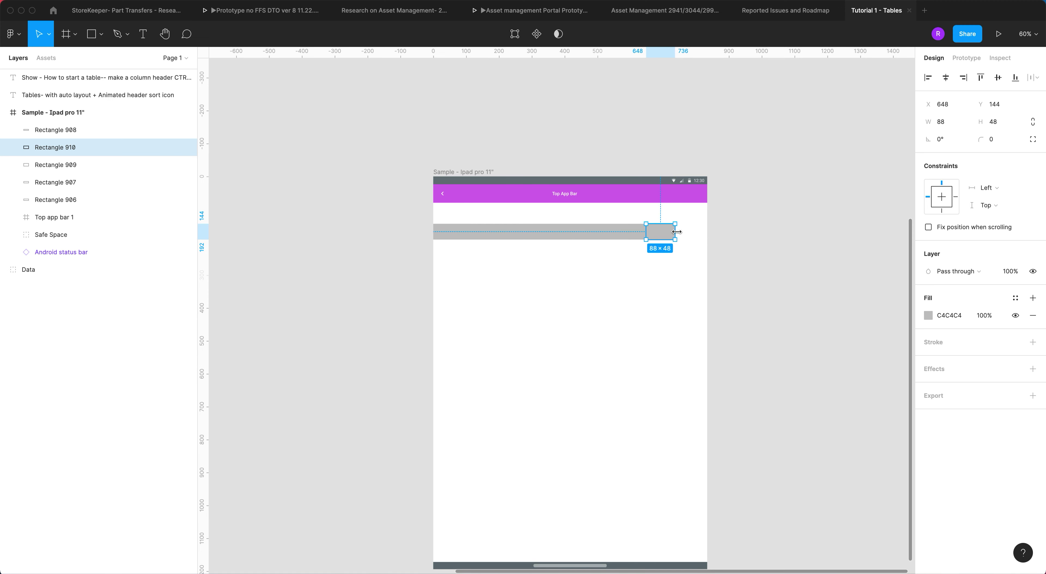
key("alt")
key("super+d")
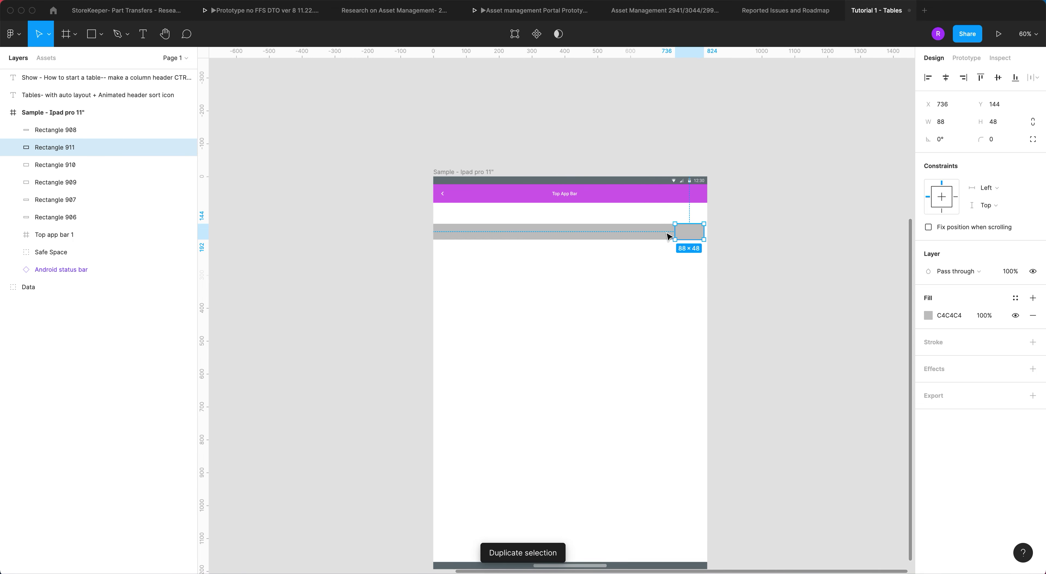
left_click_drag(706, 230, 708, 230)
left_click(764, 239)
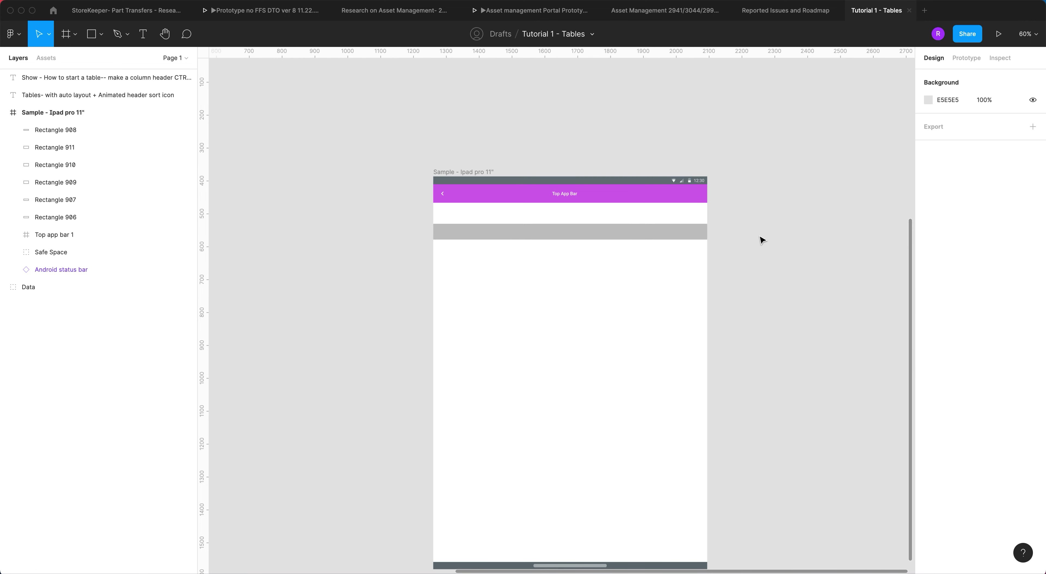
Step: Inspect the header row's rectangles one after another, ending on the first cell
left_click(452, 234)
scroll(547, 236, "left", 3)
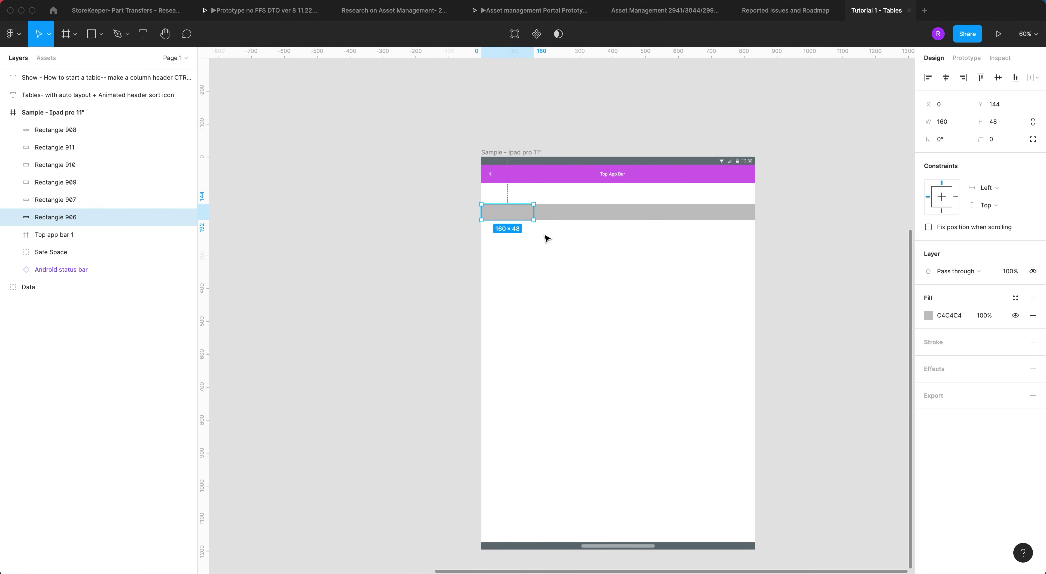
scroll(563, 225, "up", 2)
left_click(577, 210)
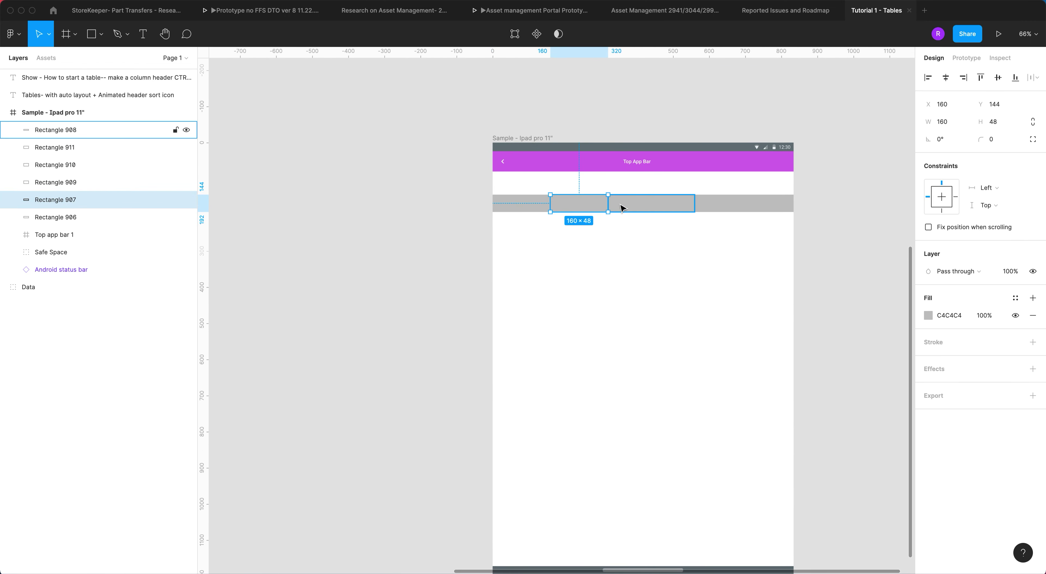
left_click(624, 205)
left_click(715, 205)
left_click(747, 204)
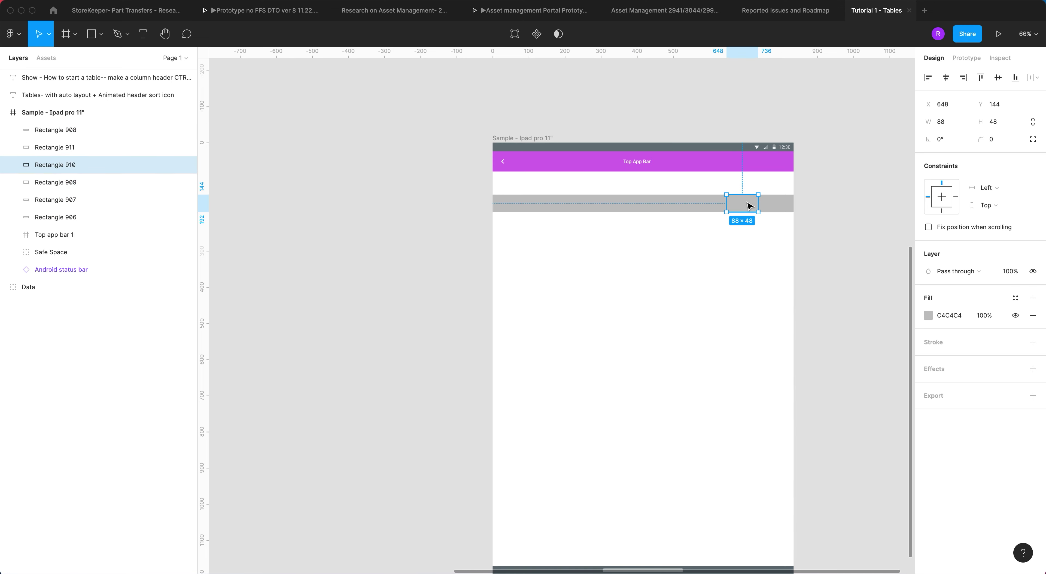
left_click(777, 205)
left_click(505, 209)
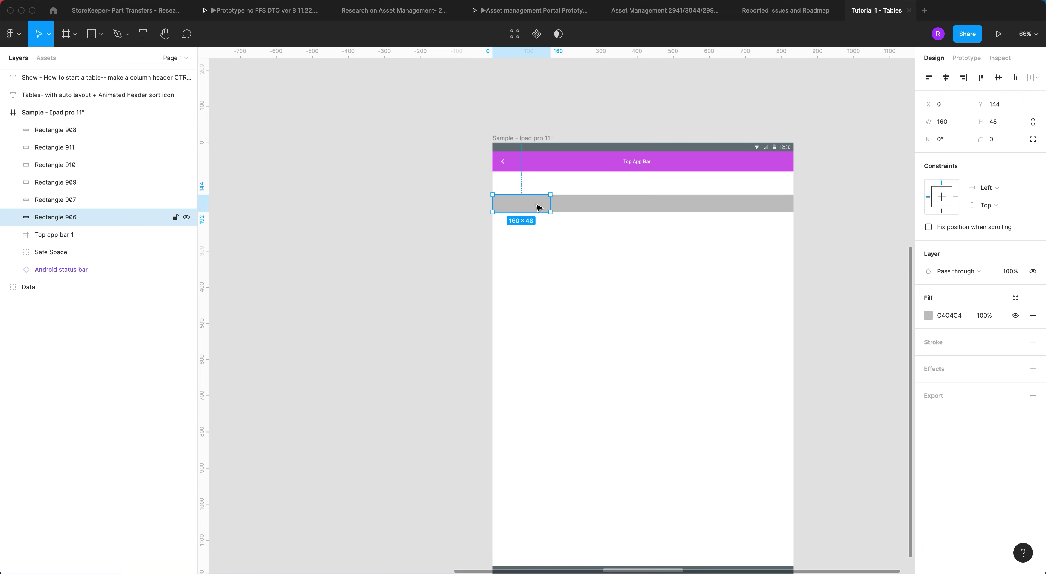
Step: Add the text "Header 1" inside the first header cell
left_click(144, 34)
scroll(434, 167, "up", 10)
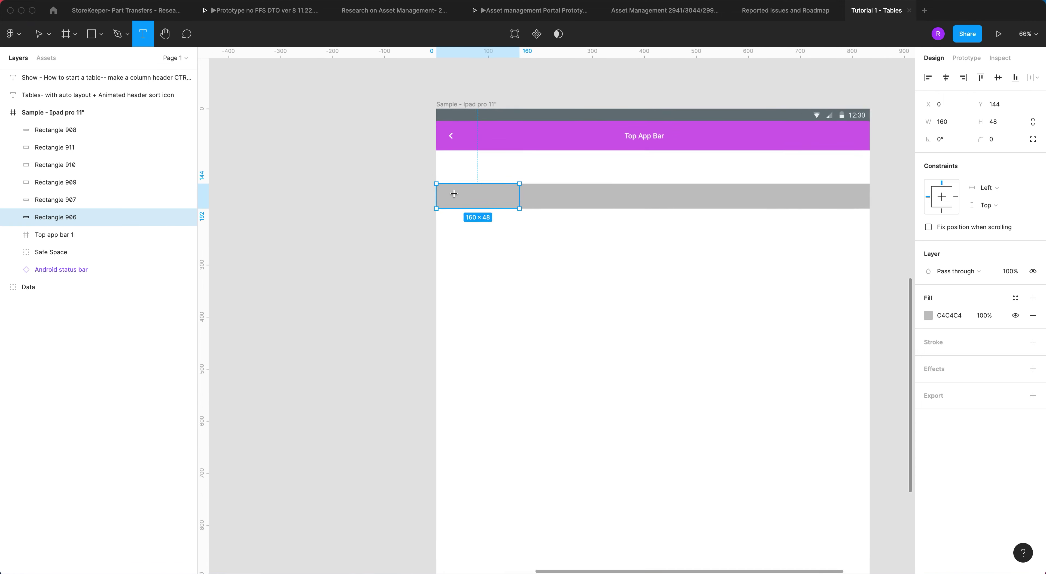
left_click(443, 200)
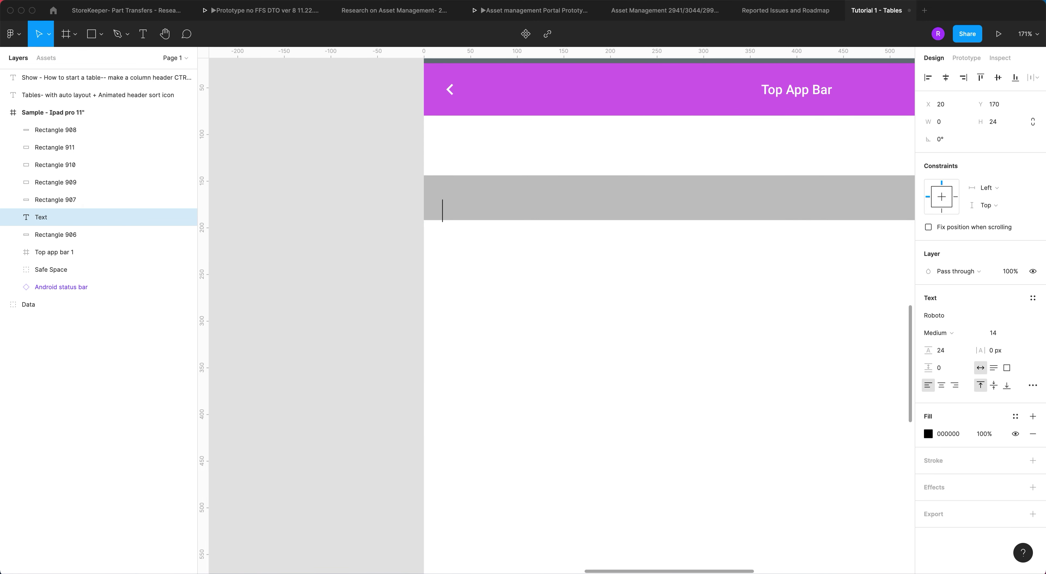
type("Header 1")
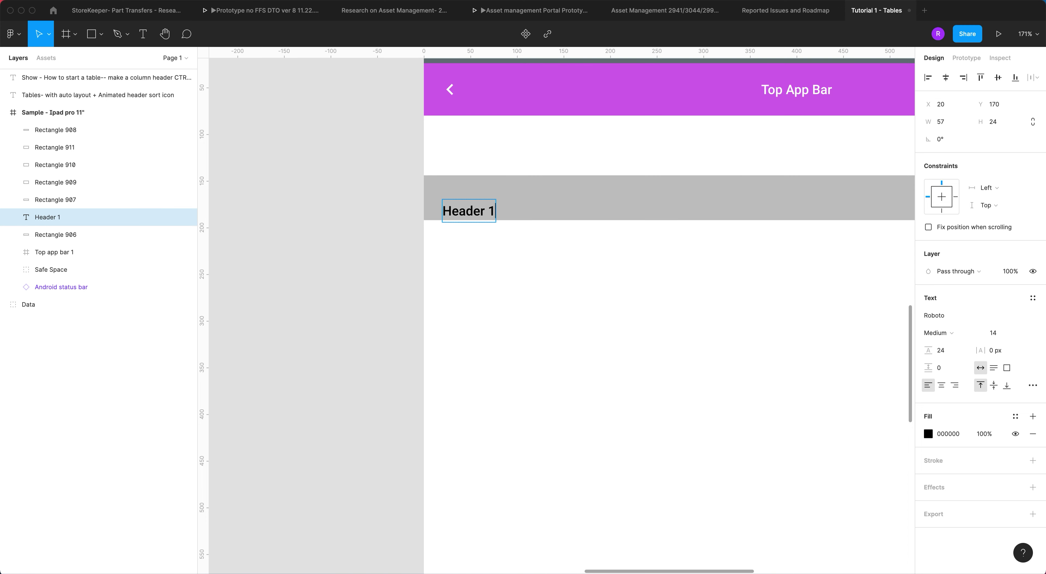
Step: Centre the "Header 1" text horizontally and vertically within the first header cell
key("Escape")
left_click_drag(474, 212, 507, 201)
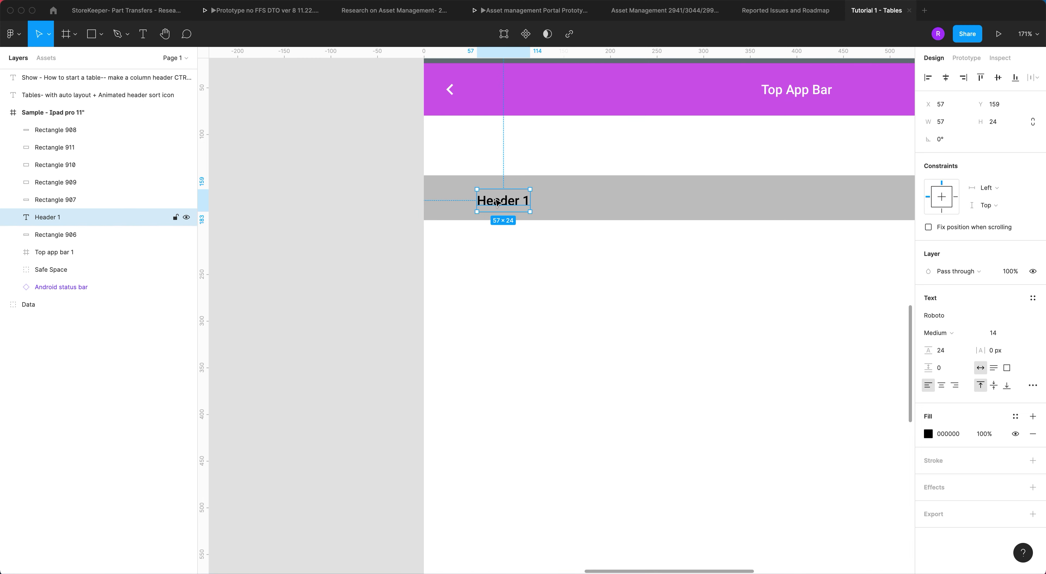
left_click(559, 203, "shift")
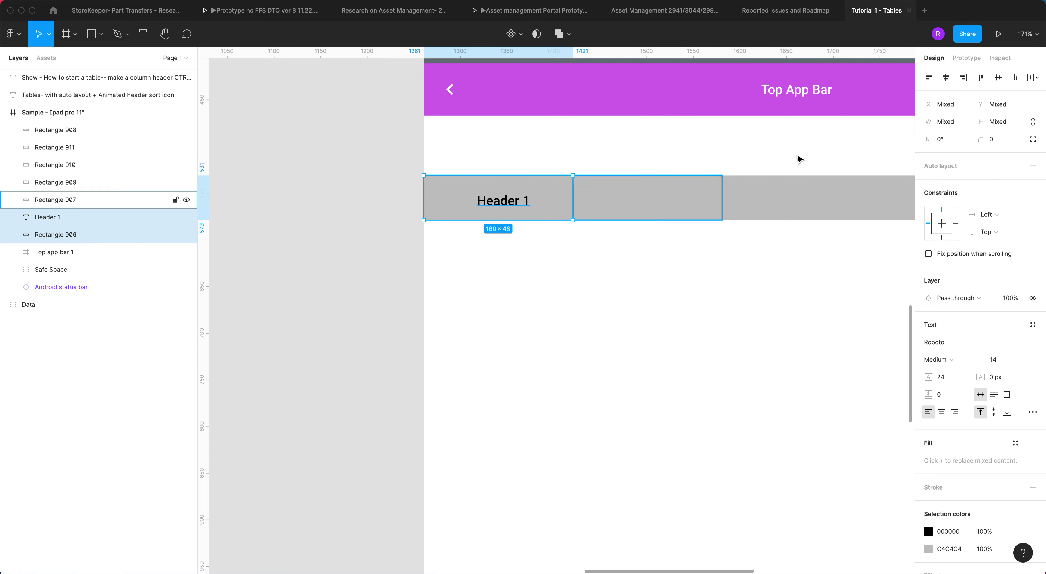
left_click(947, 80)
left_click(999, 77)
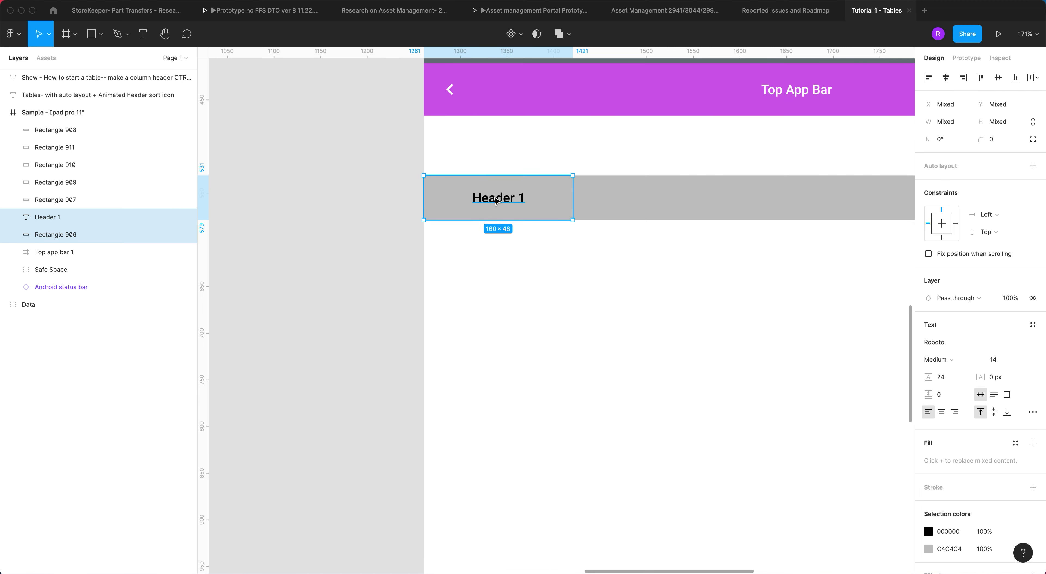
Step: Copy the "Header 1" text into the second header cell at about X 211 and change it to "Header 2"
double_click(510, 199)
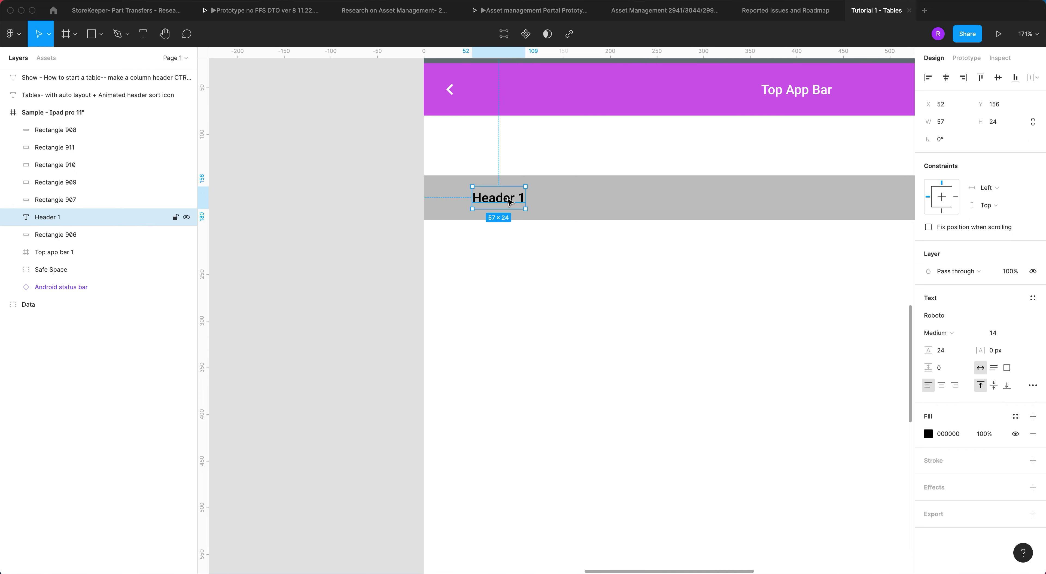
key("Escape")
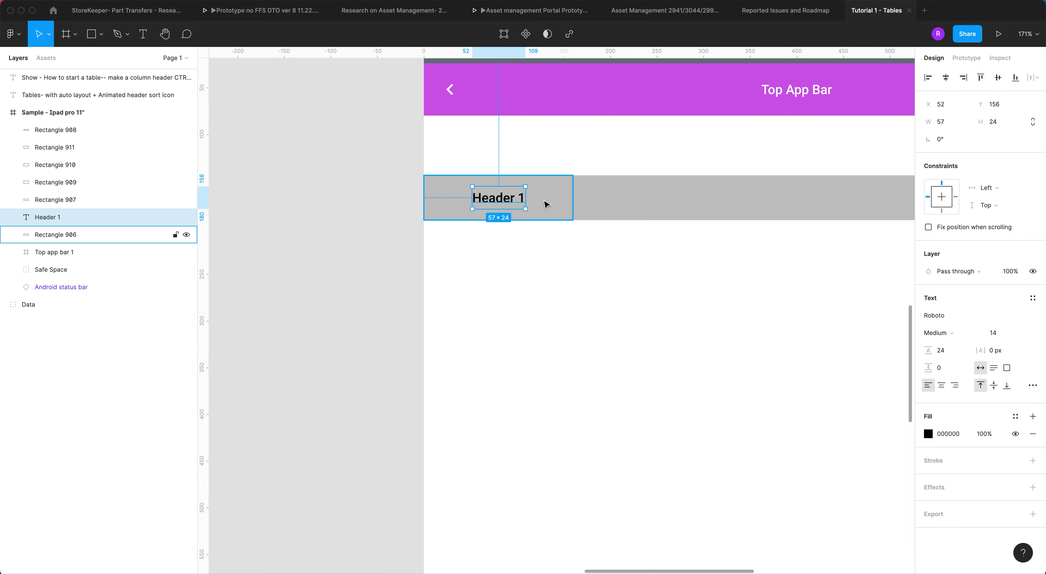
left_click(640, 206)
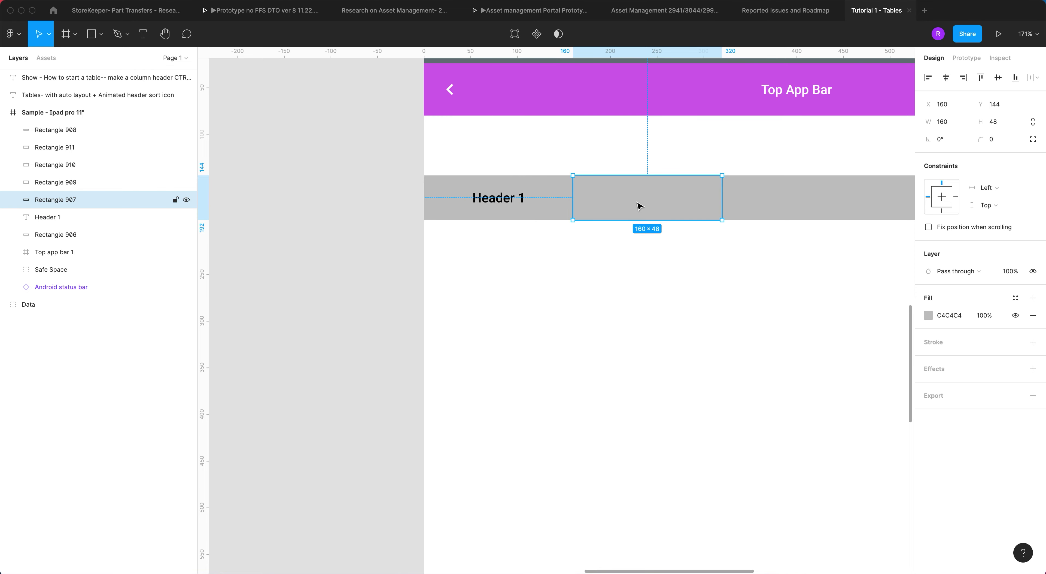
key("ctrl+v")
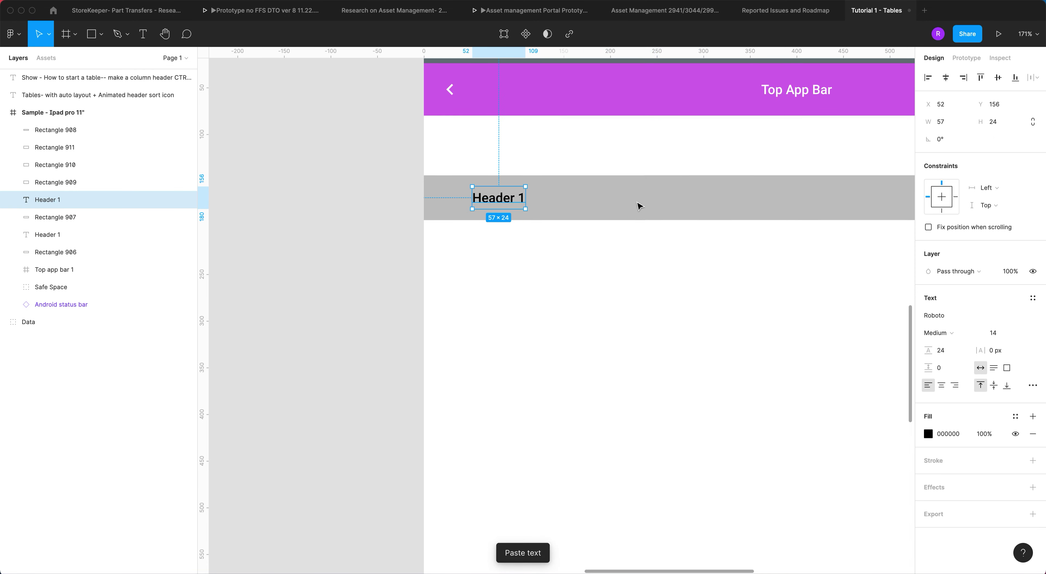
left_click_drag(507, 200, 655, 200)
double_click(649, 199)
left_click(672, 197)
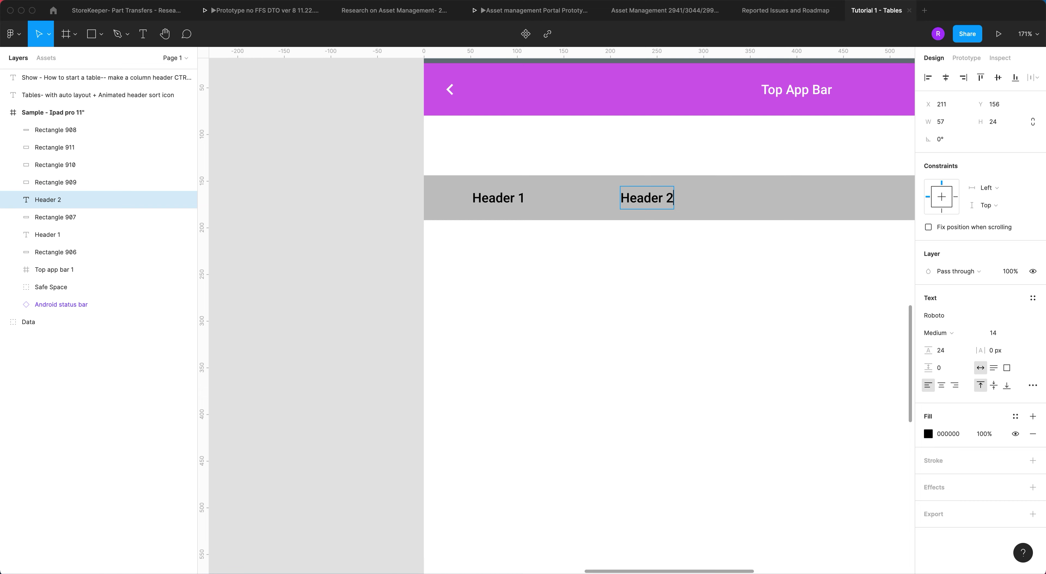
key("Escape")
Step: Copy the "Header 2" text into the 240-wide third cell at about X 388 and change it to "Header 3"
scroll(674, 248, "right", 5)
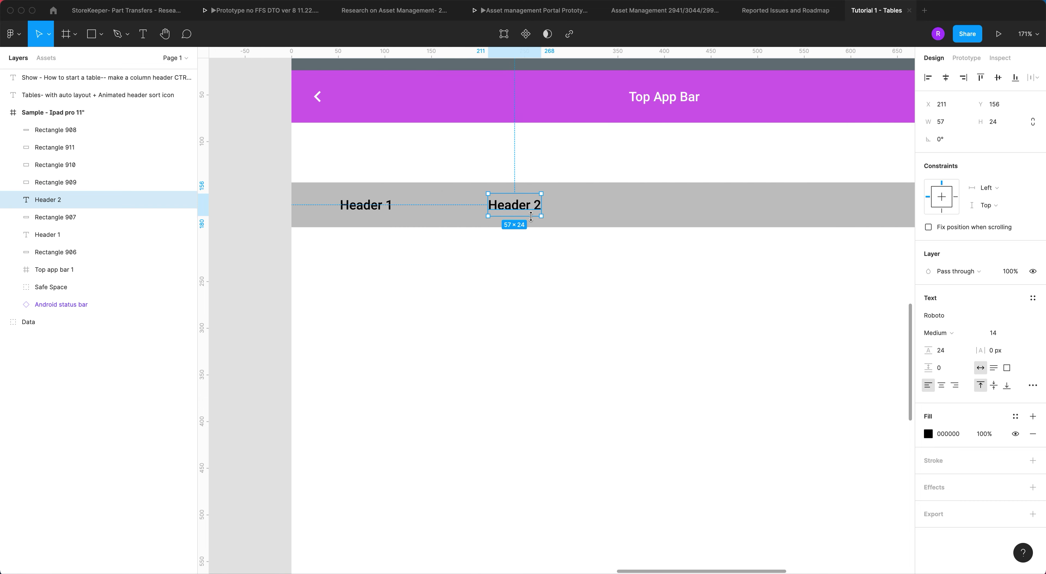
left_click(689, 215)
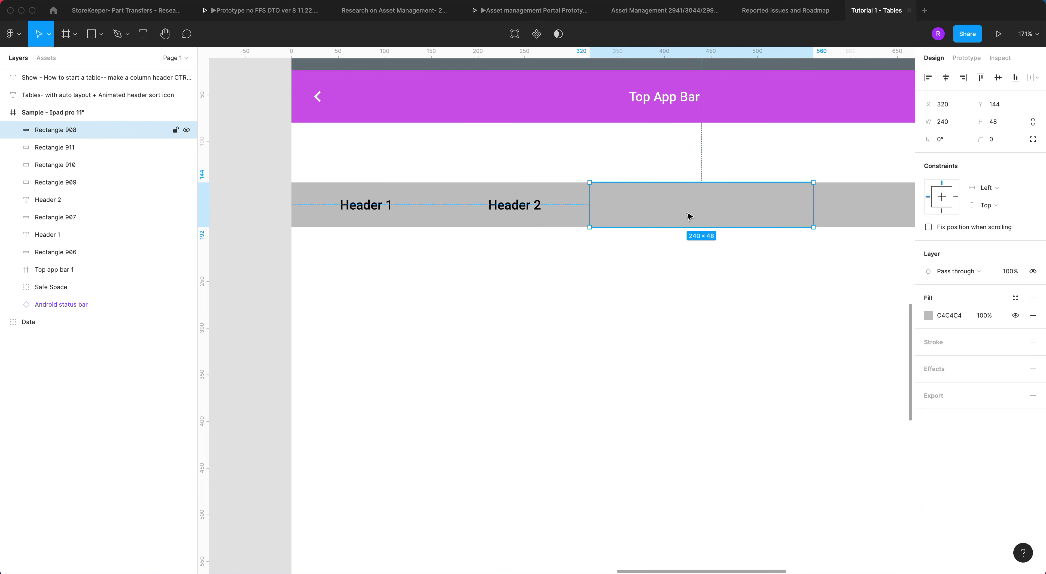
key("ctrl+v")
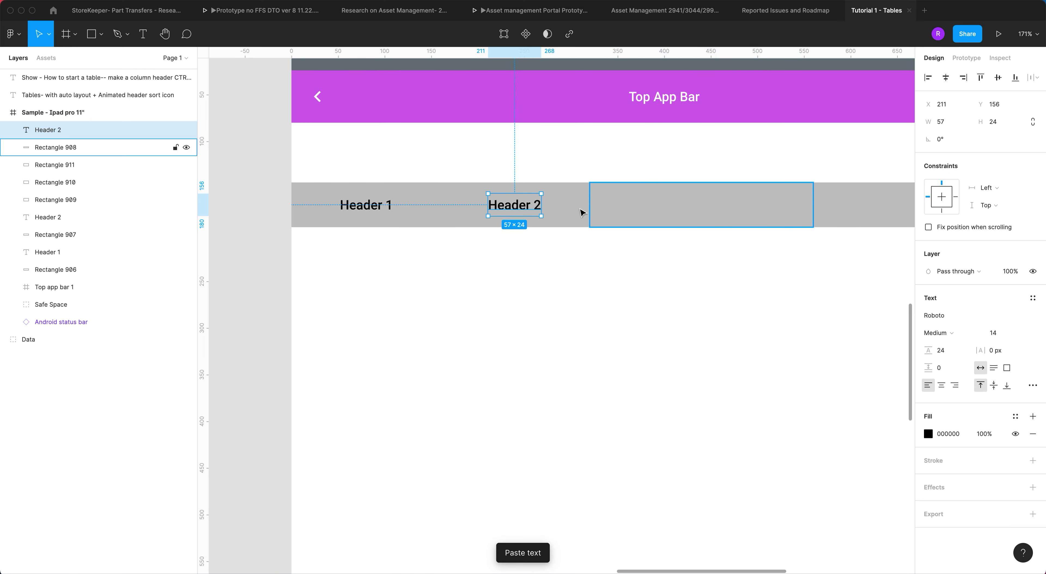
left_click_drag(528, 206, 689, 206)
double_click(700, 204)
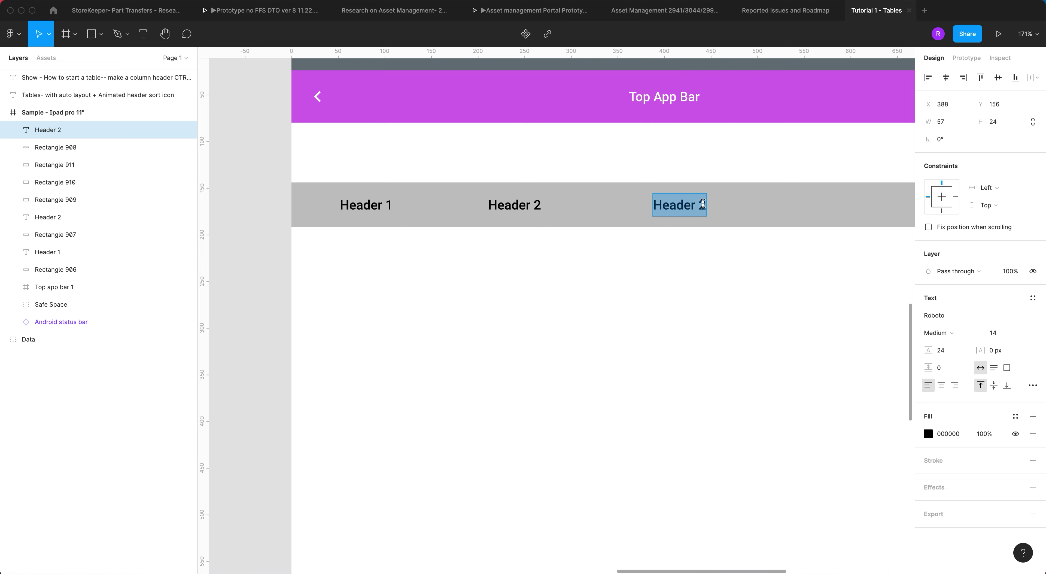
left_click(705, 203)
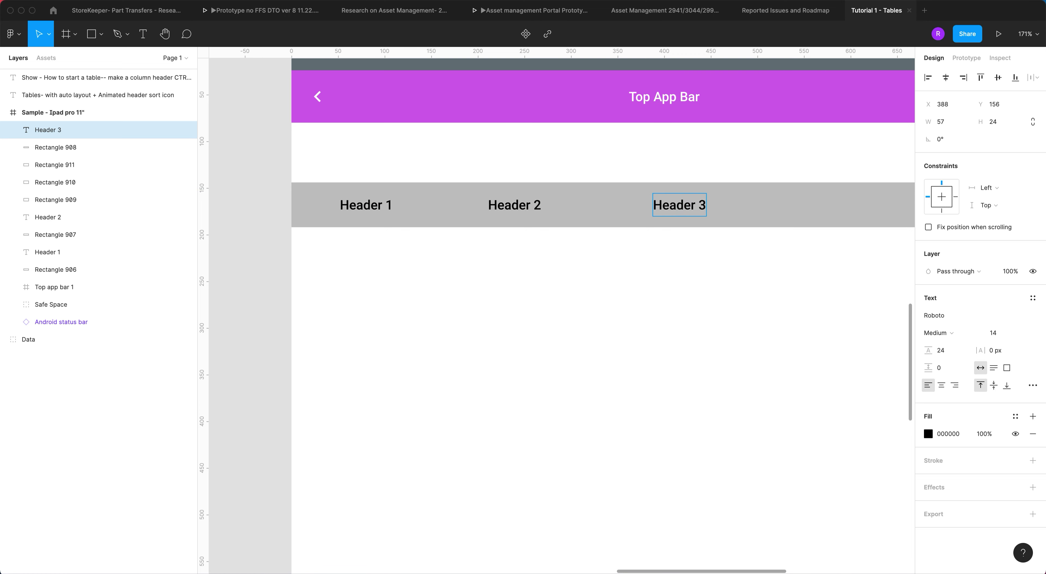
Step: Copy the "Header 3" text into the fourth header cell at about X 575 and change it to "Header 4"
scroll(649, 231, "down", 5)
left_click(445, 216)
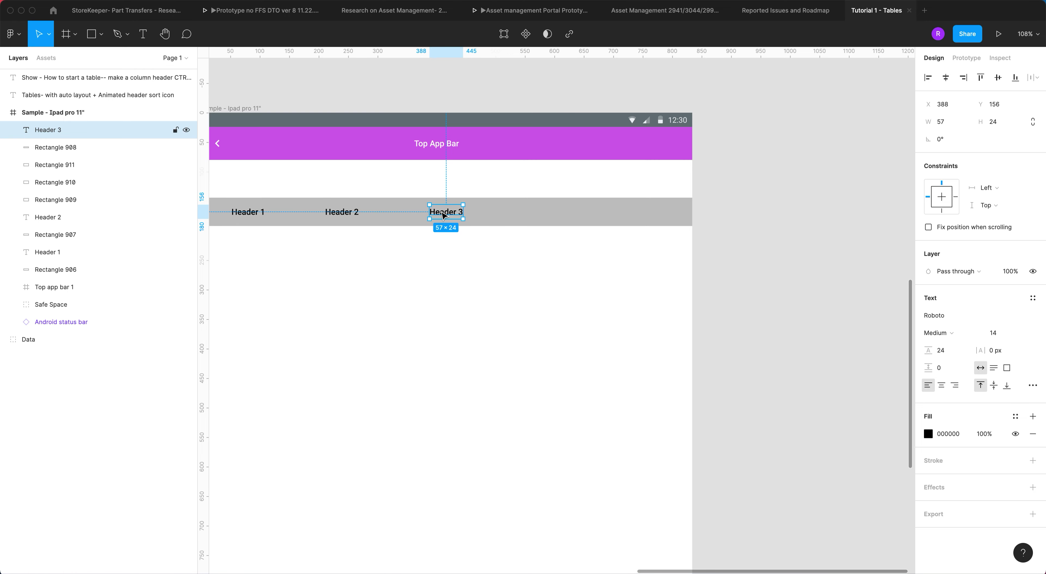
left_click(554, 215)
key("ctrl+v")
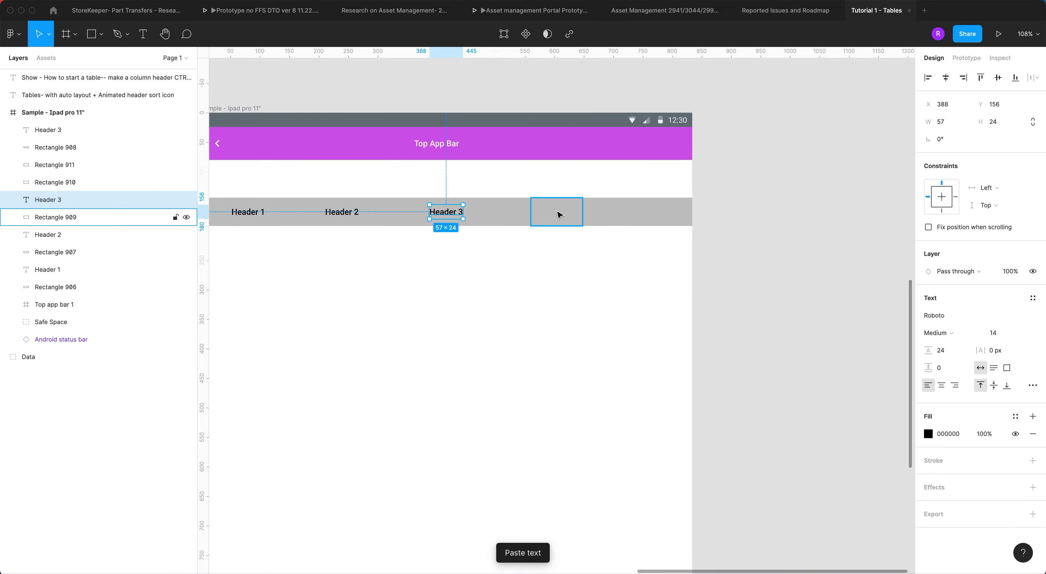
left_click_drag(451, 213, 557, 215)
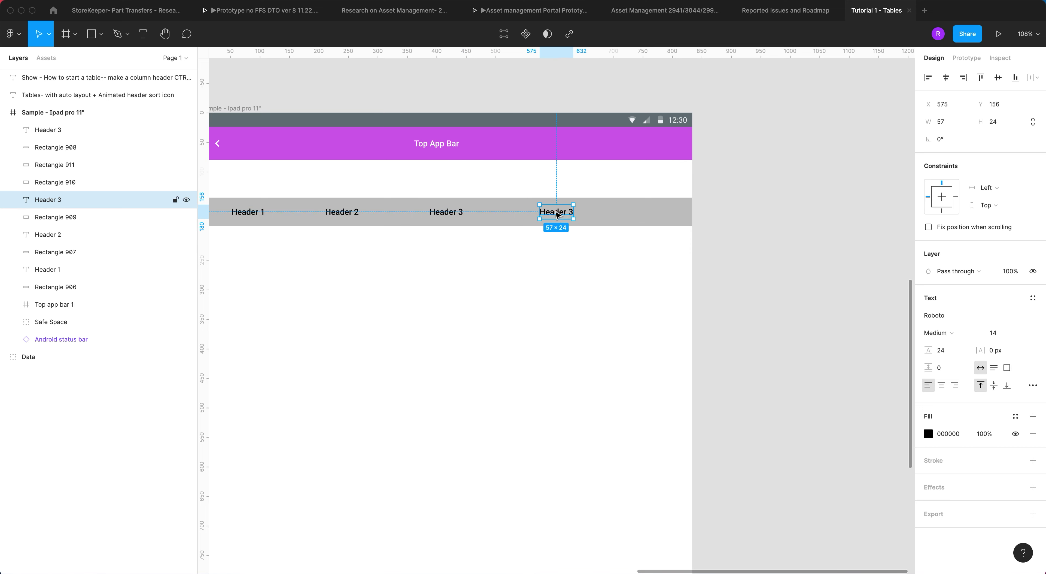
double_click(570, 212)
left_click(572, 210)
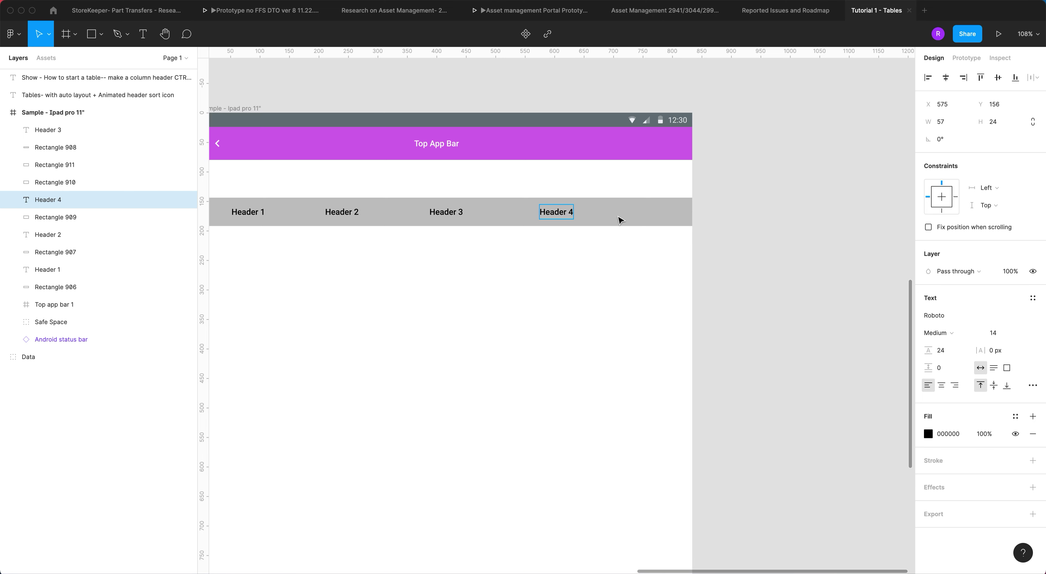
key("Escape")
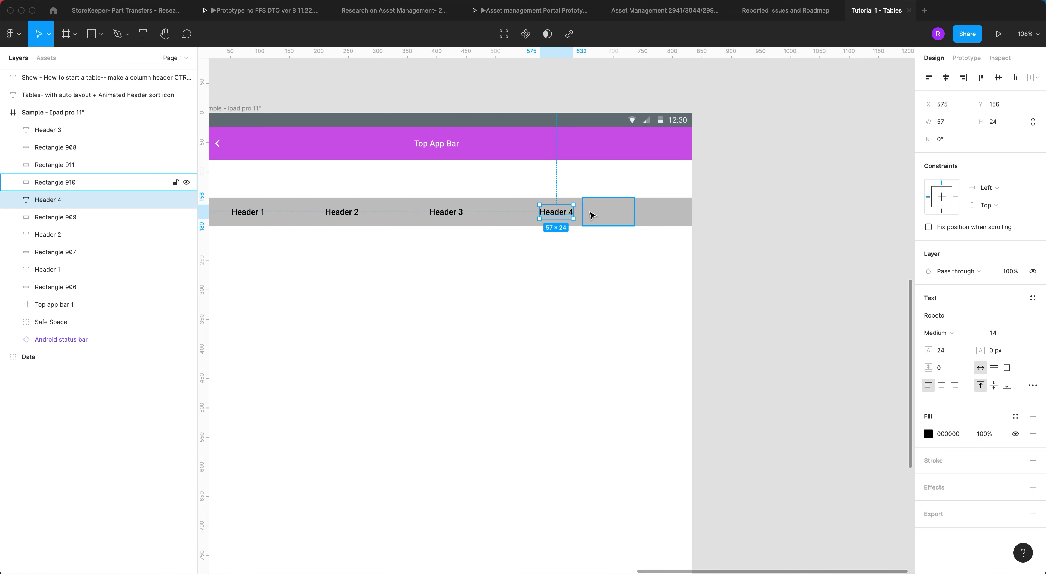
Step: Copy the "Header 4" text into the fifth header cell at about X 663, Y 156, and change it to "Header 5"
scroll(573, 204, "up", 5)
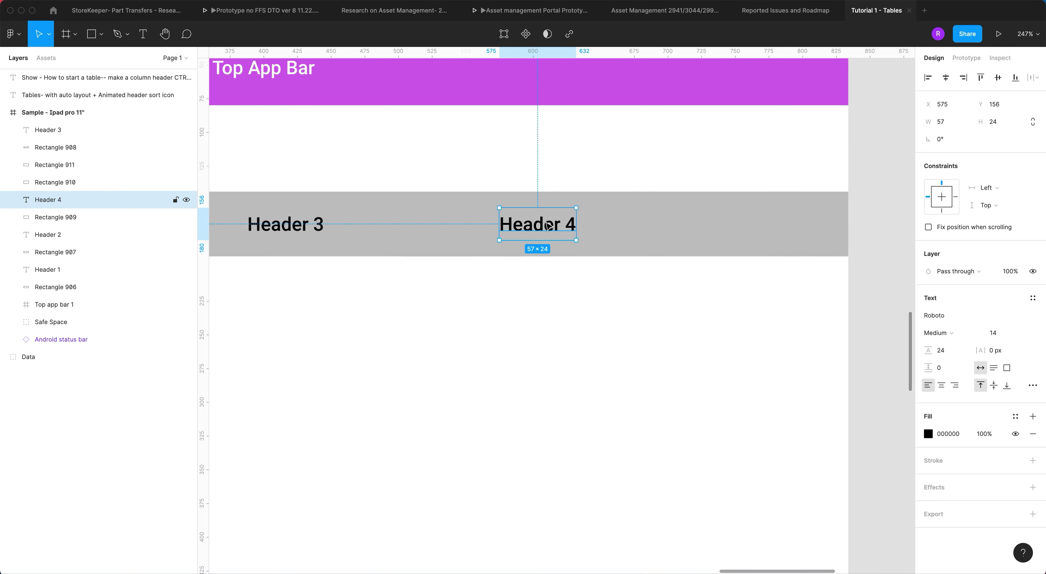
right_click(647, 227)
left_click(650, 237)
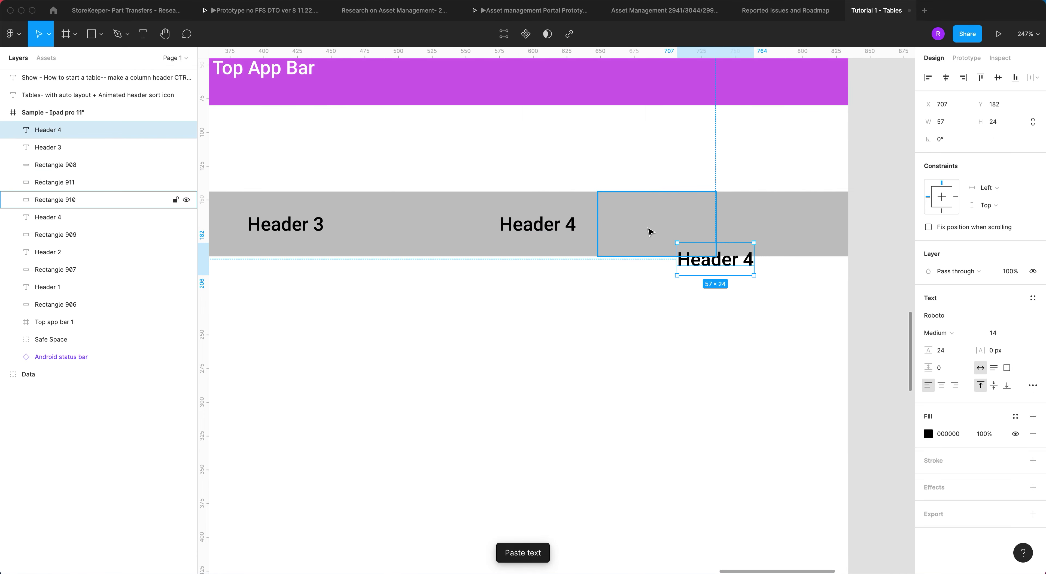
left_click_drag(707, 262, 650, 229)
double_click(692, 224)
left_click(692, 222)
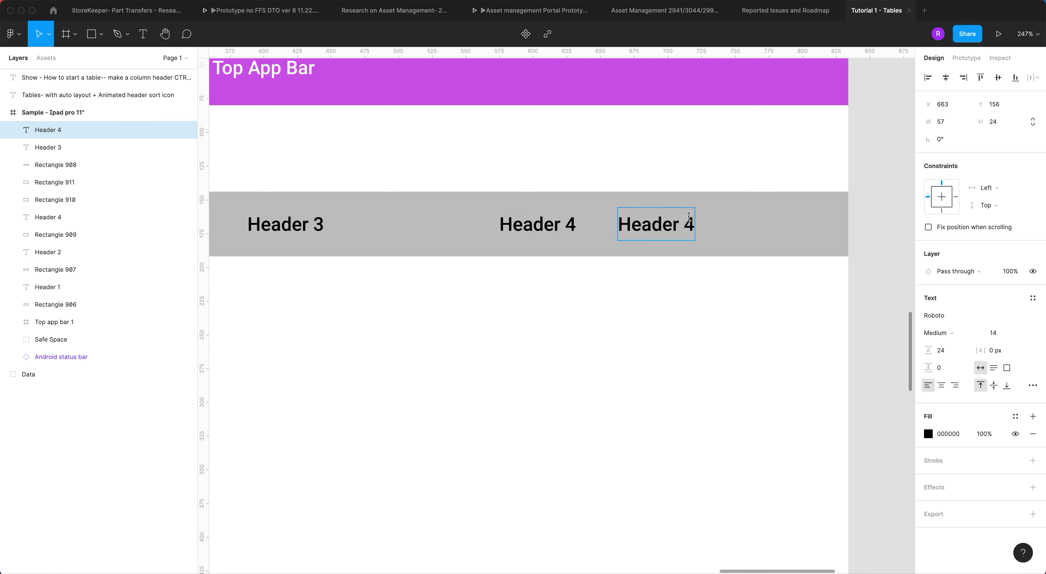
key("BackSpace")
type("5")
key("Escape")
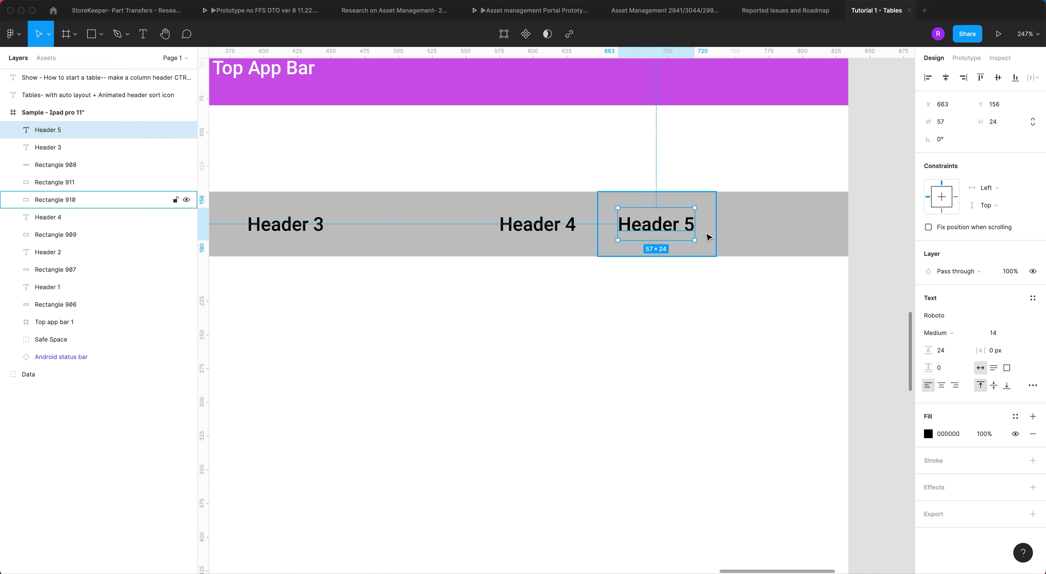
Step: Copy the "Header 5" text into the last header cell at about X 756 and change it to "Header 6"
left_click(801, 222)
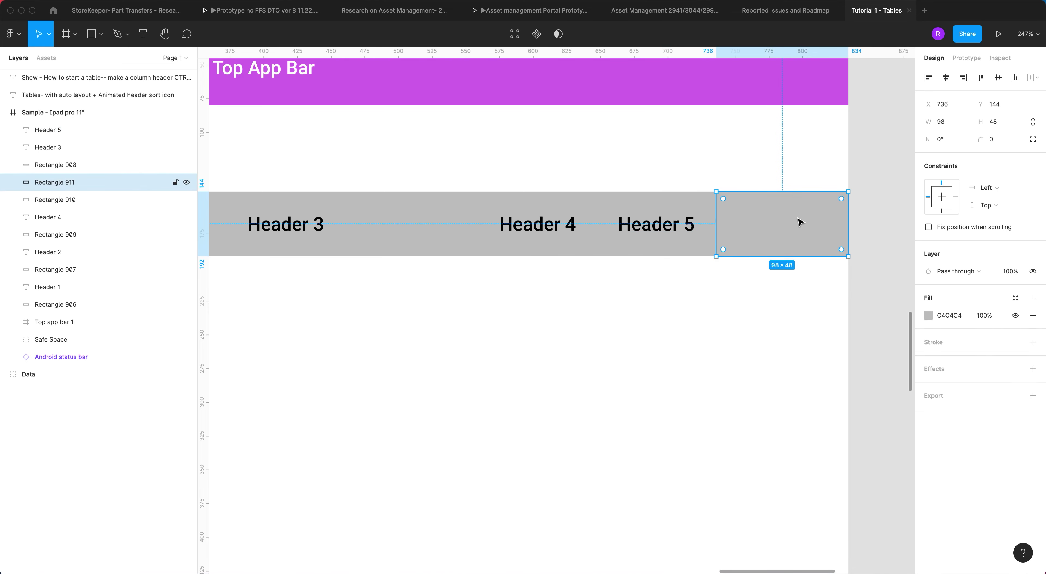
key("super+v")
left_click_drag(666, 228, 795, 227)
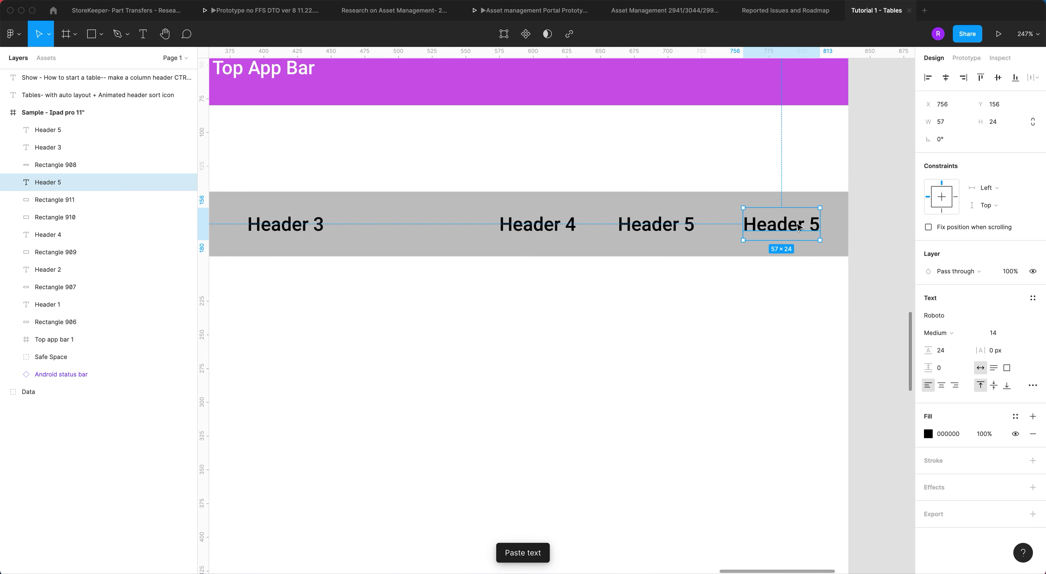
double_click(815, 222)
left_click(817, 217)
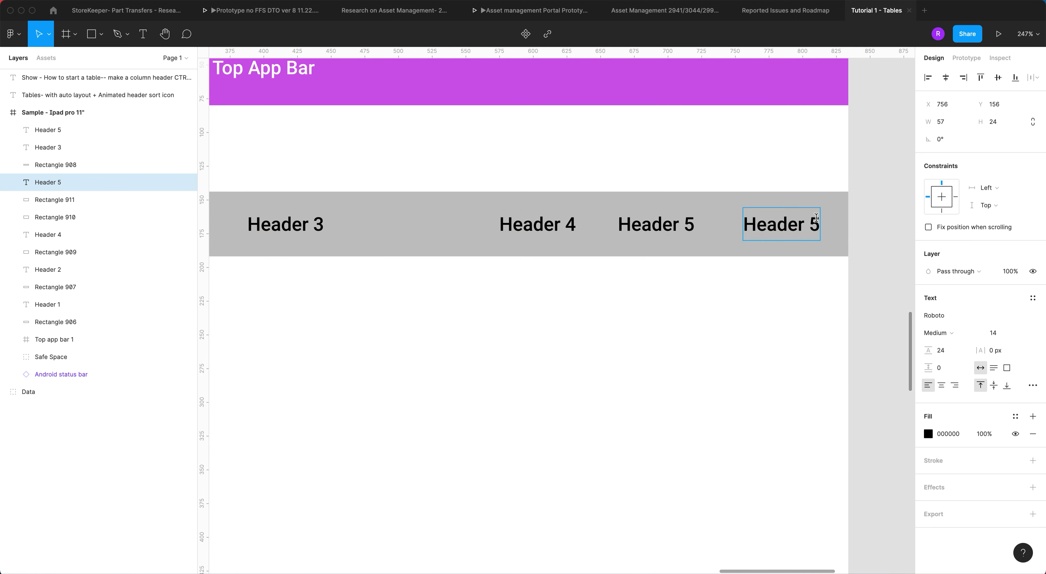
key("Escape")
Step: Examine the sizes and positions of the header row's background rectangles, ending on the first cell
scroll(630, 299, "down", 10)
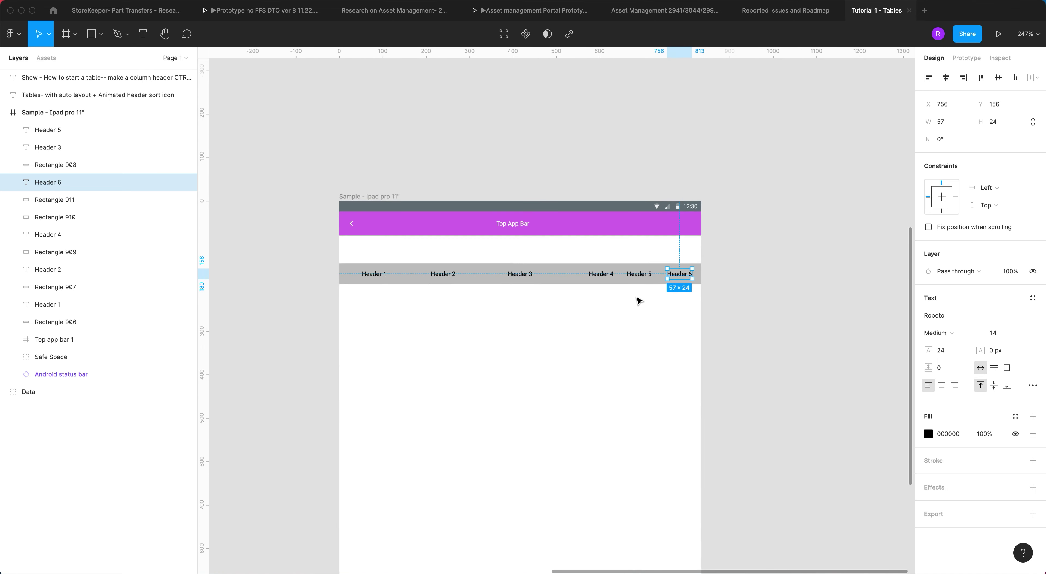
scroll(637, 299, "left", 3)
key("Escape")
left_click(693, 286)
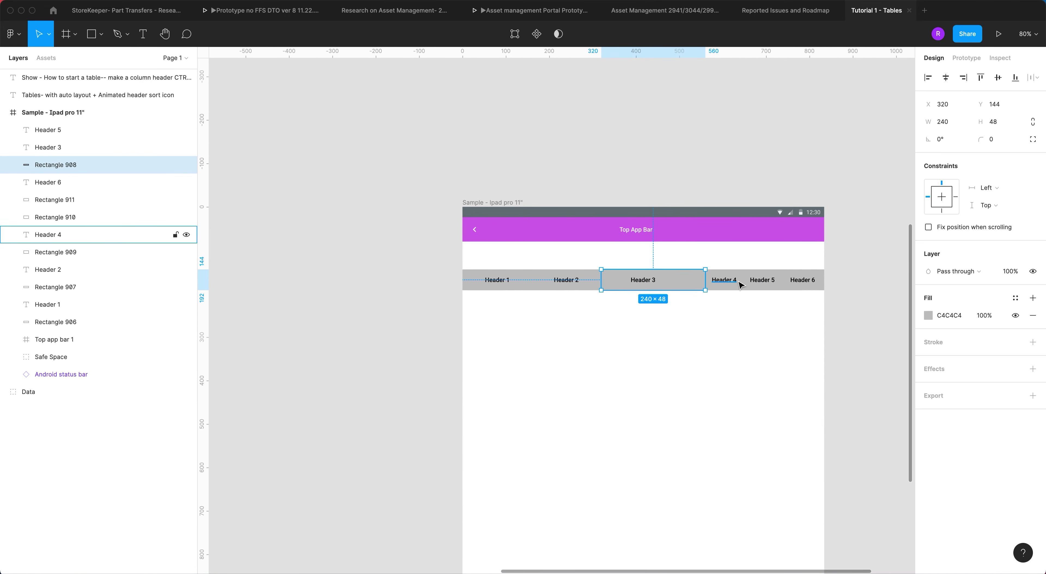
left_click(742, 288)
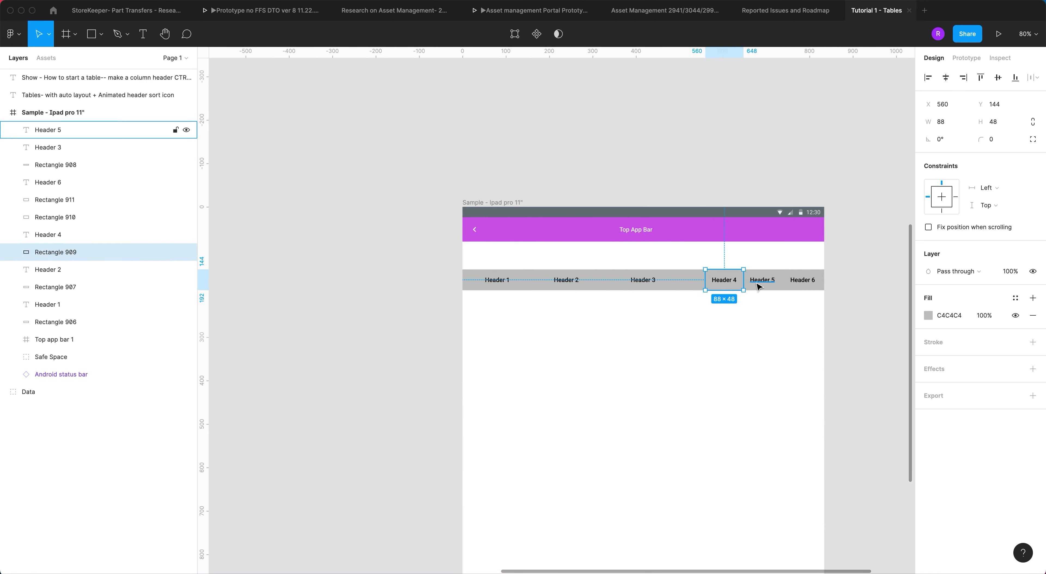
left_click(777, 290)
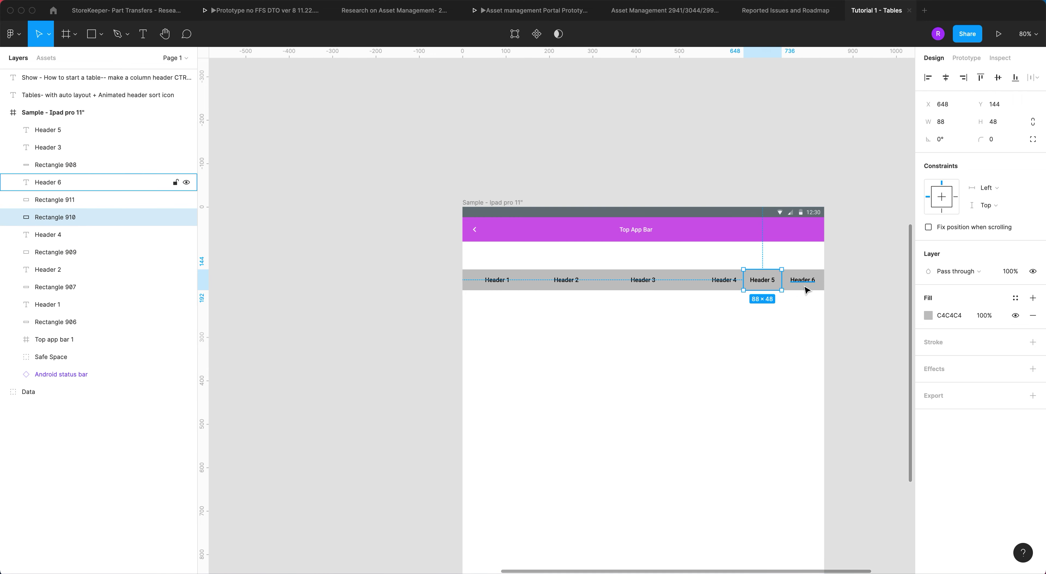
scroll(782, 286, "up", 5)
scroll(757, 293, "up", 1)
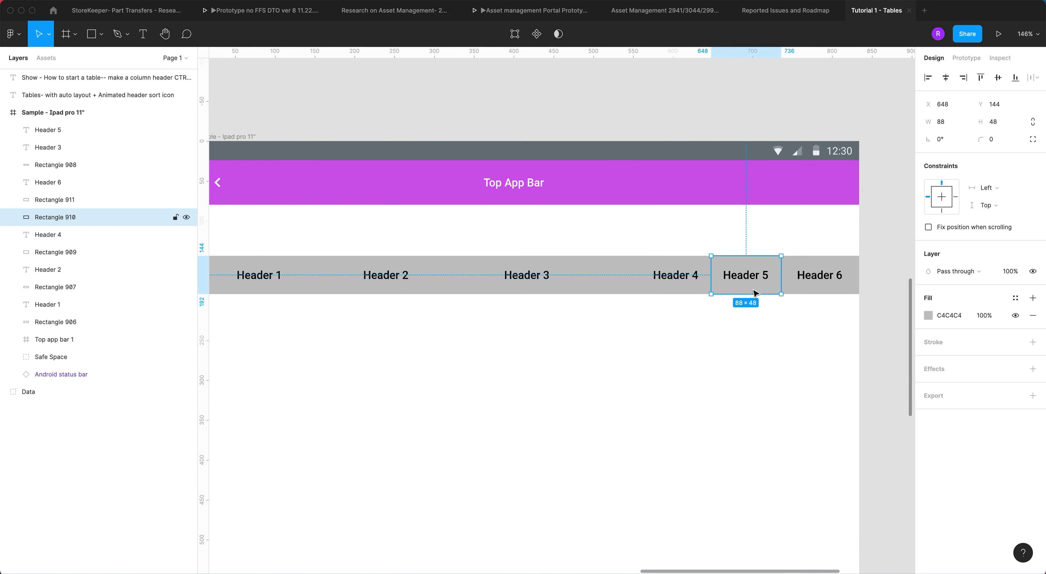
left_click(683, 290)
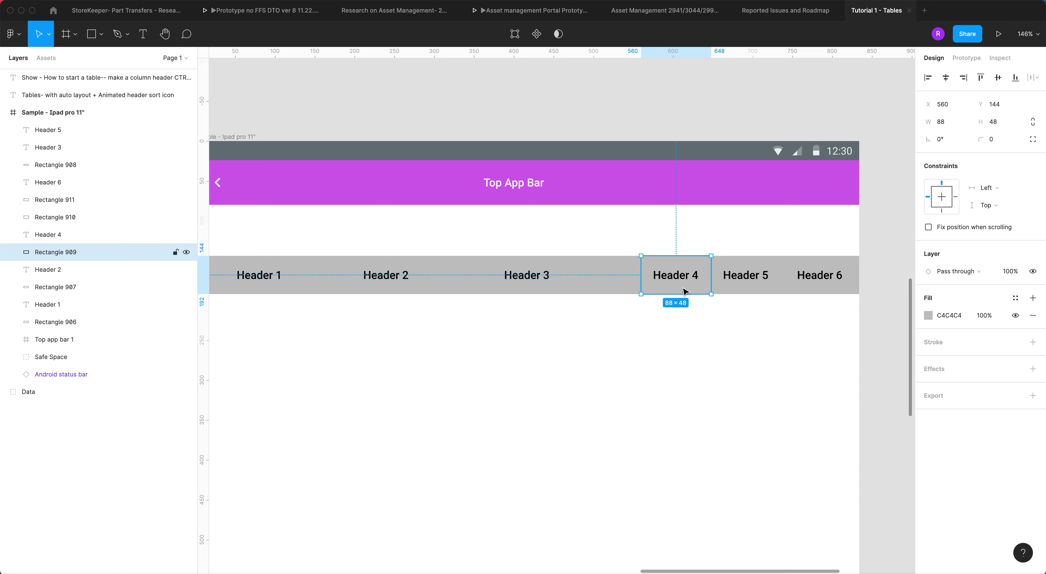
left_click(746, 291)
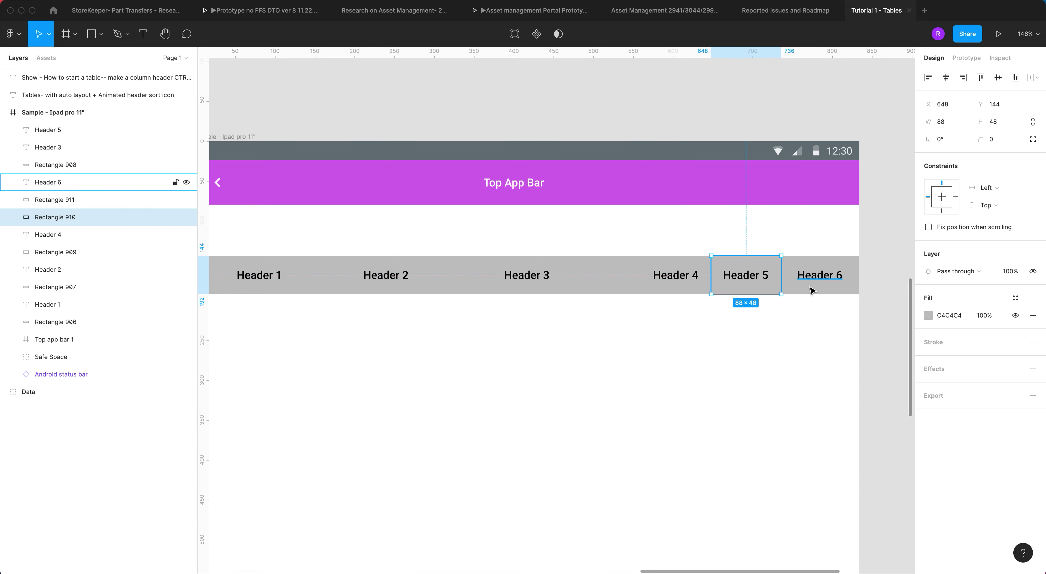
left_click(817, 292)
left_click(596, 286)
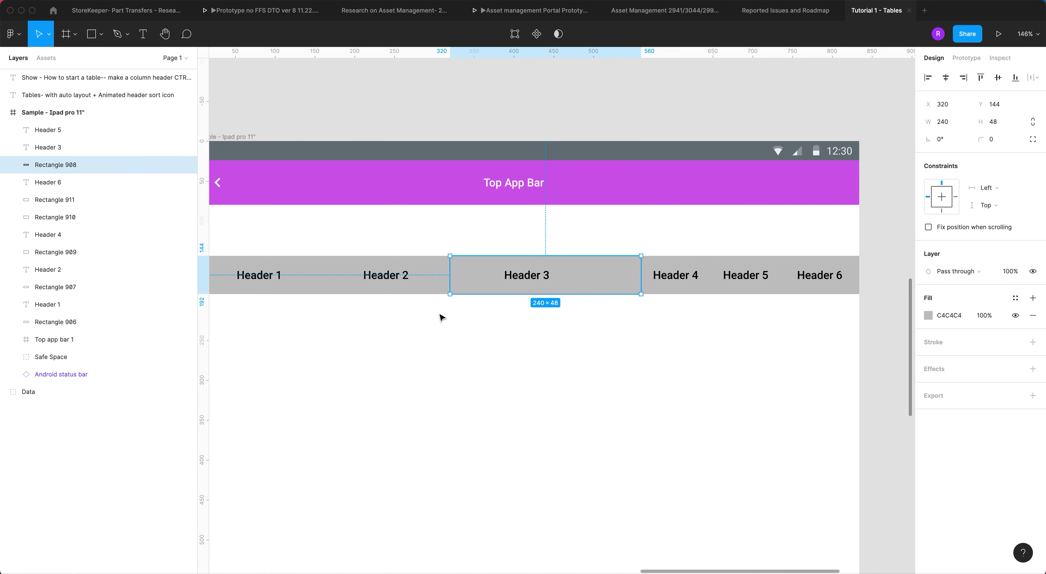
left_click(433, 290)
scroll(420, 304, "left", 3)
scroll(419, 304, "left", 2)
left_click(483, 295)
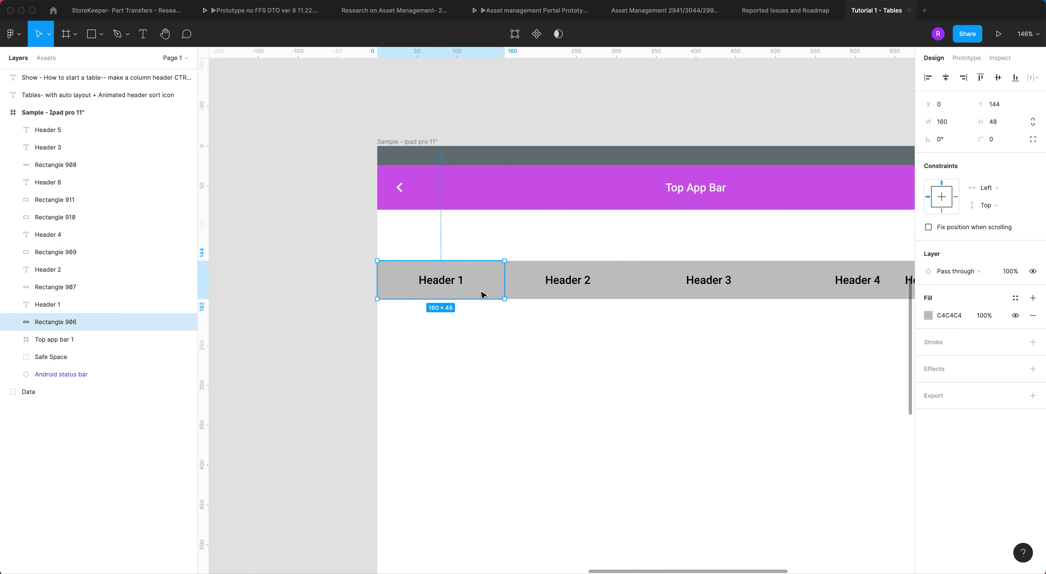
scroll(568, 317, "down", 5)
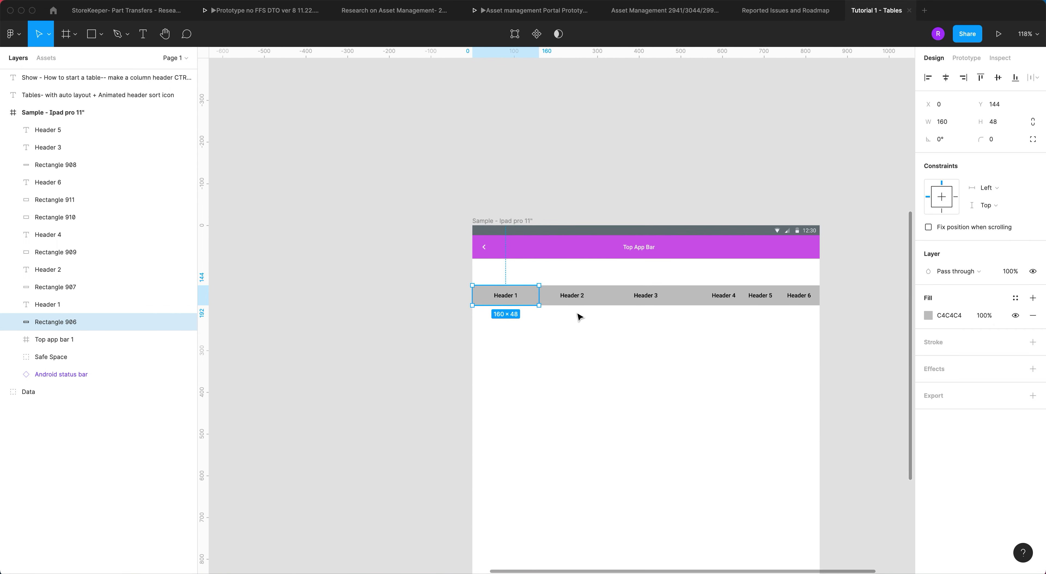
Step: Search the assets for "check" and place the check_box_outline_blank_24px component on the canvas beside the frame, at about X 1163, Y 655
scroll(579, 315, "right", 2)
scroll(612, 306, "left", 2)
scroll(465, 309, "left", 3)
scroll(517, 306, "right", 2)
scroll(516, 306, "down", 1)
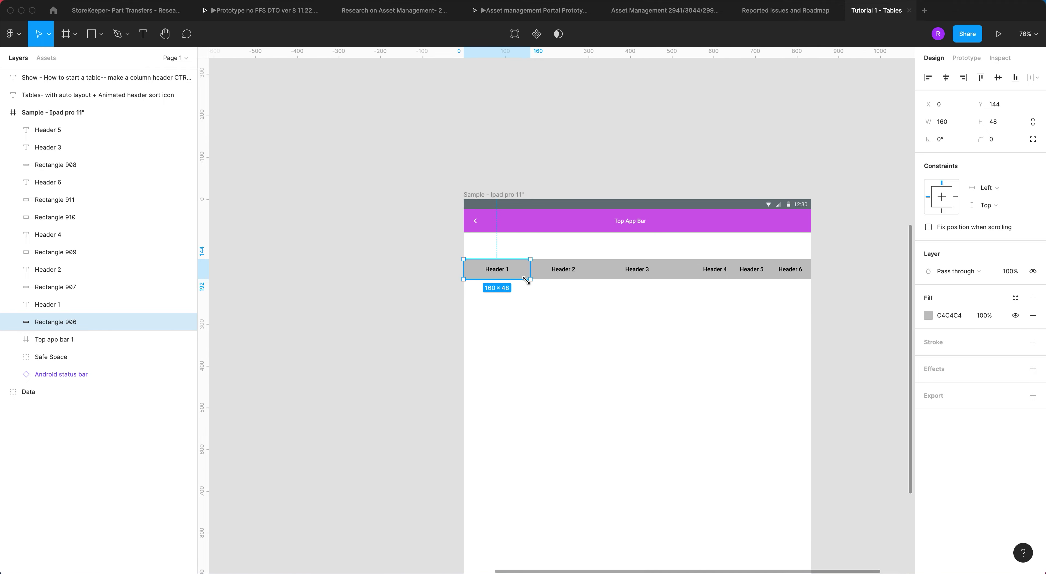
left_click(43, 58)
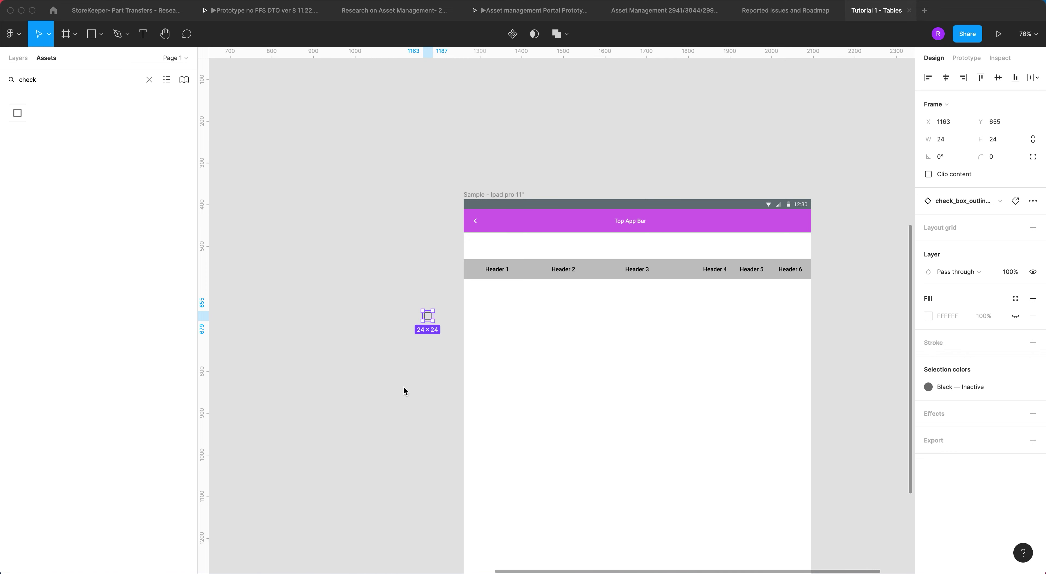
scroll(404, 387, "right", 5)
scroll(366, 333, "down", 1)
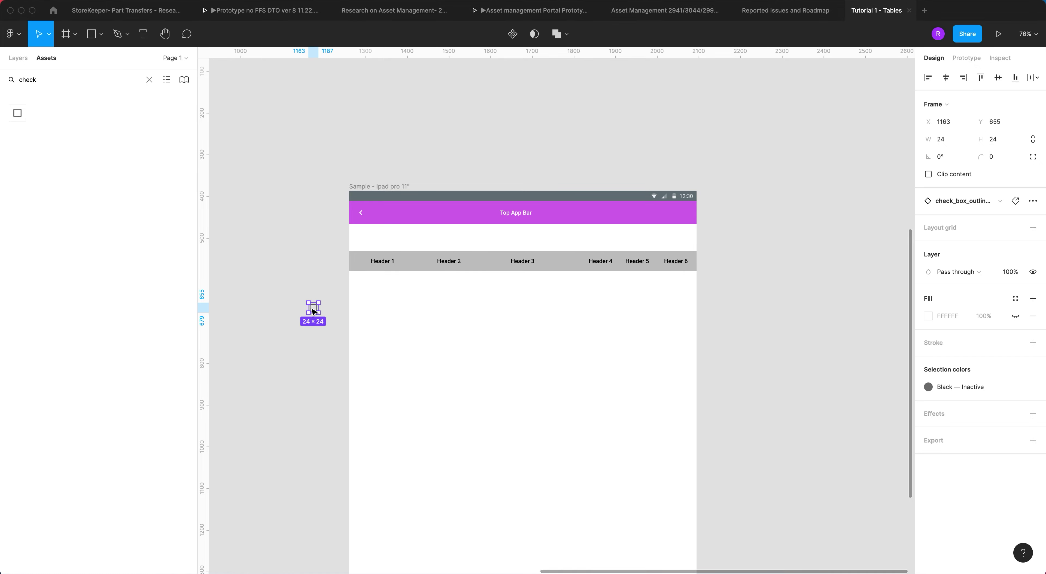
Step: Move the checkbox into the first header cell at X 12, Y 156, and check its spacing to the cell edges
left_click(17, 61)
left_click_drag(314, 312, 359, 265)
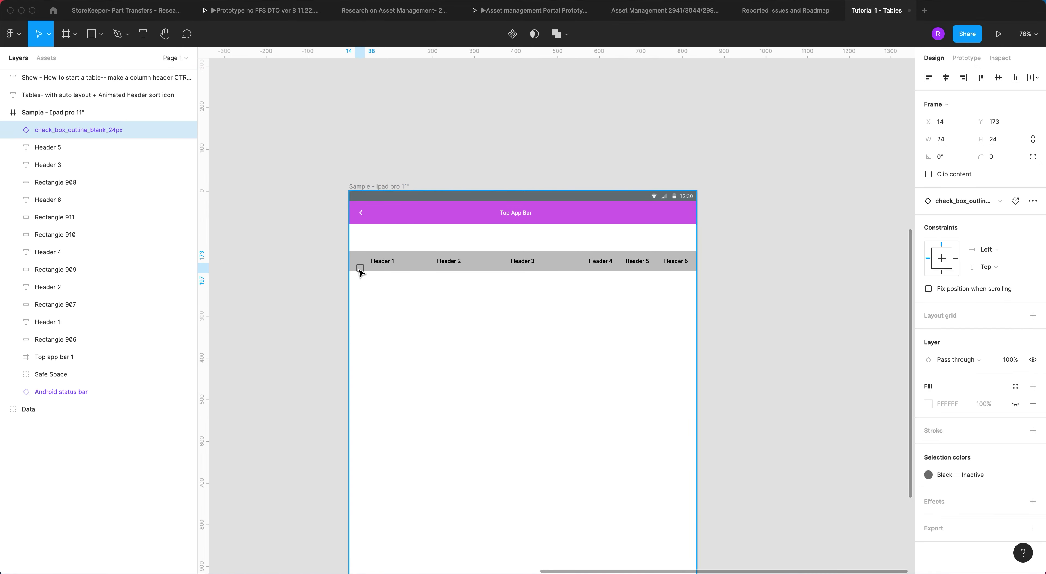
scroll(359, 264, "up", 5)
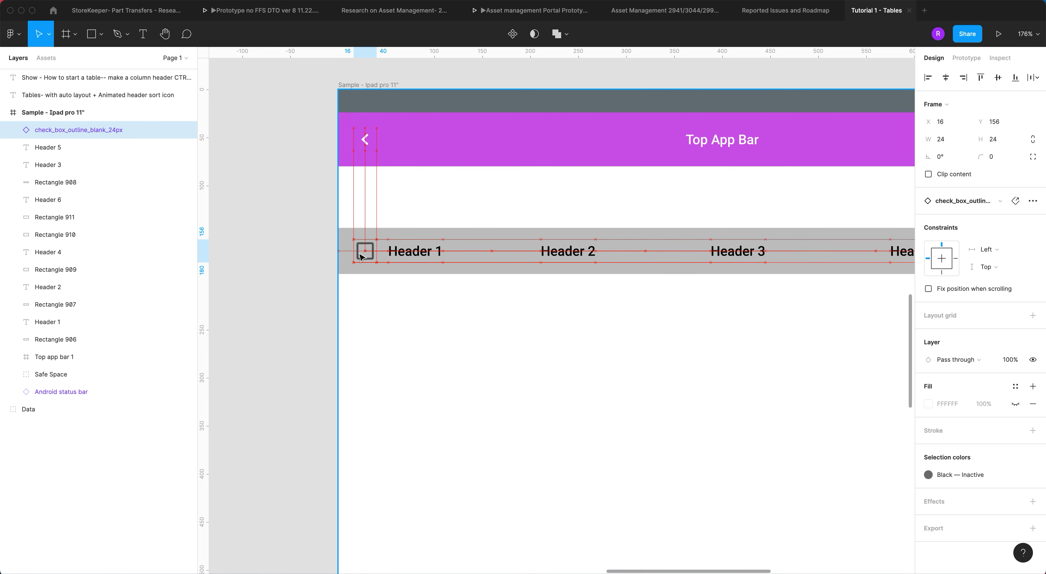
left_click_drag(361, 256, 353, 253)
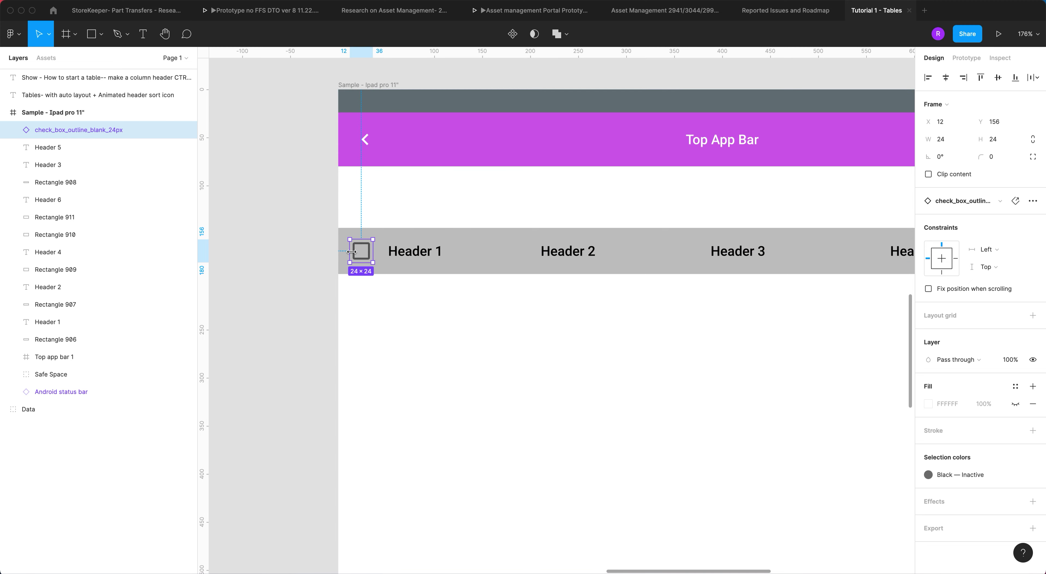
key("alt")
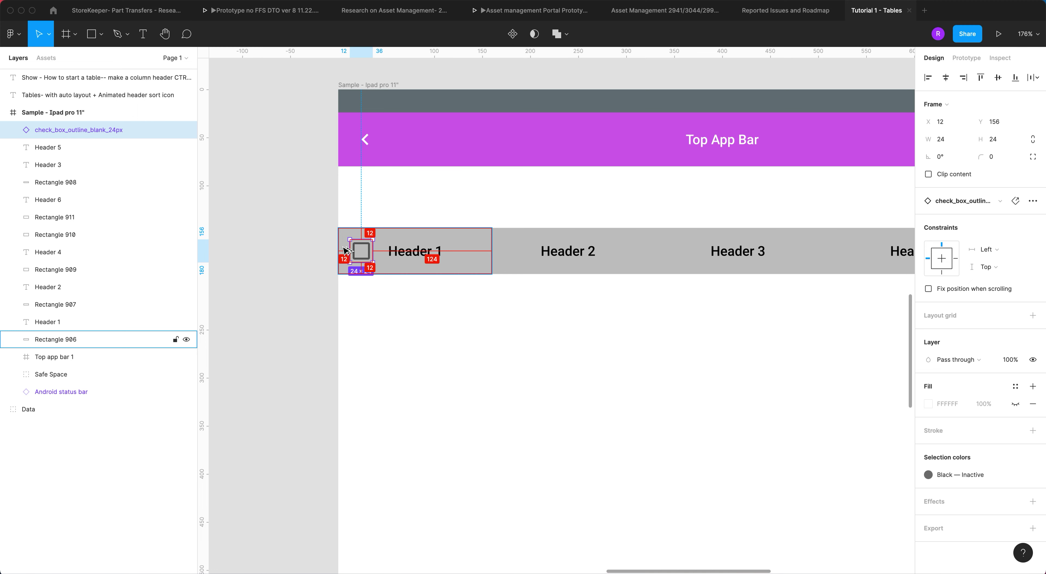
Step: Shift the "Header 1" text to X 44 so it sits 8 px from the checkbox
left_click(407, 255)
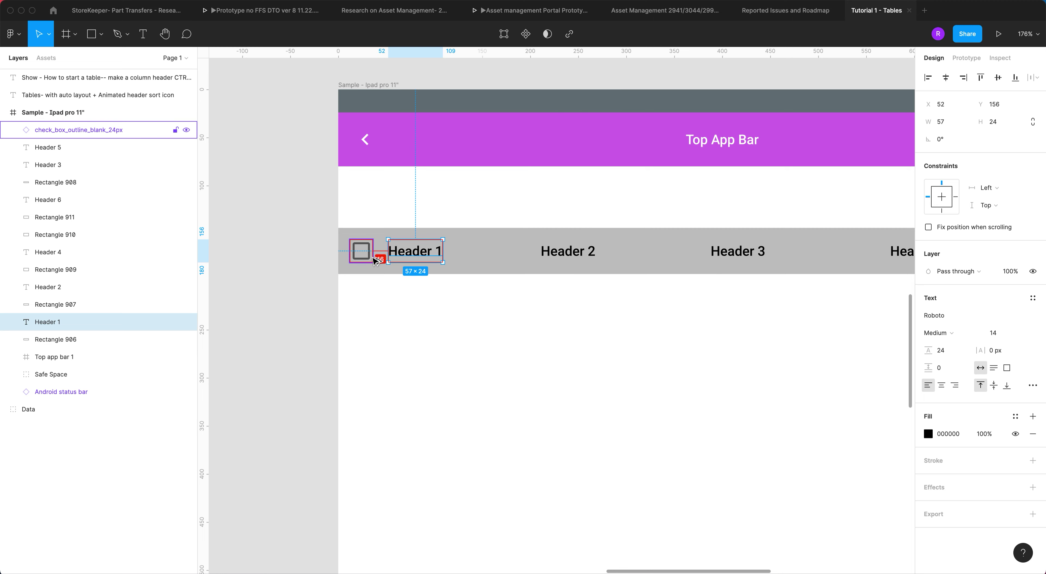
key("Left")
key("Left")
key("Left")
key("Left")
key("Left")
key("Left")
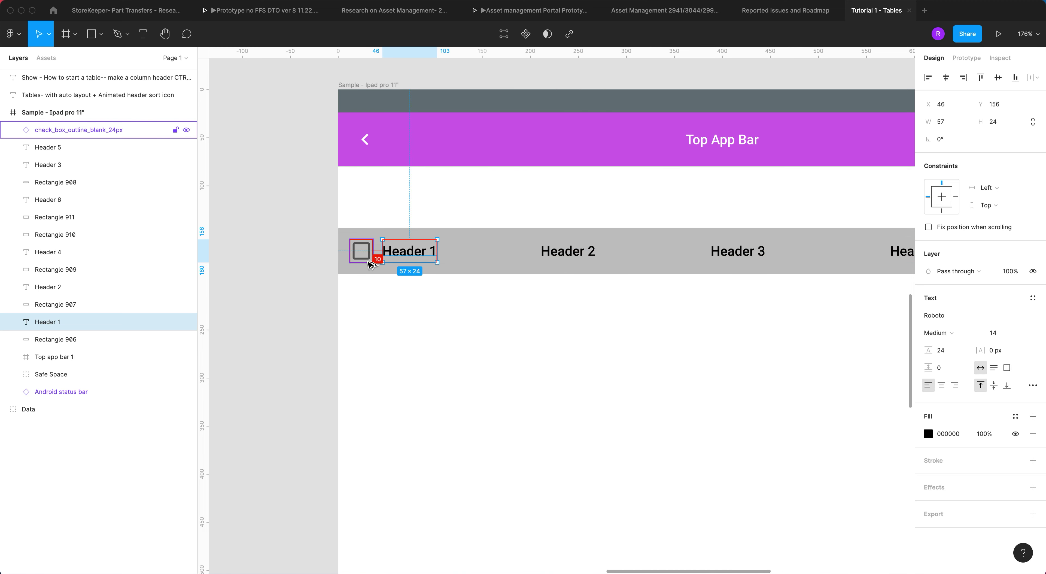
key("Left")
key("Left")
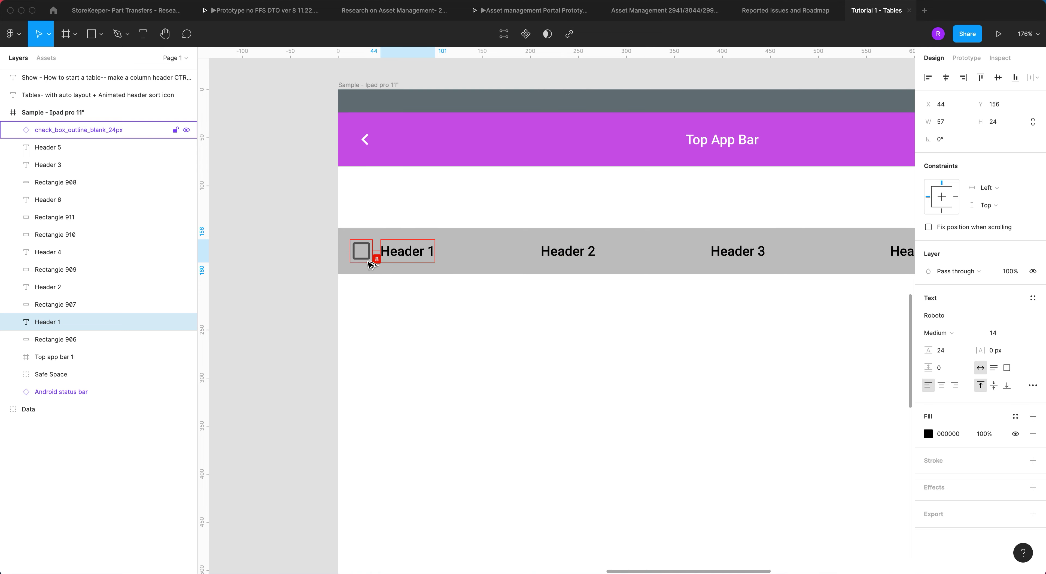
scroll(369, 264, "down", 5)
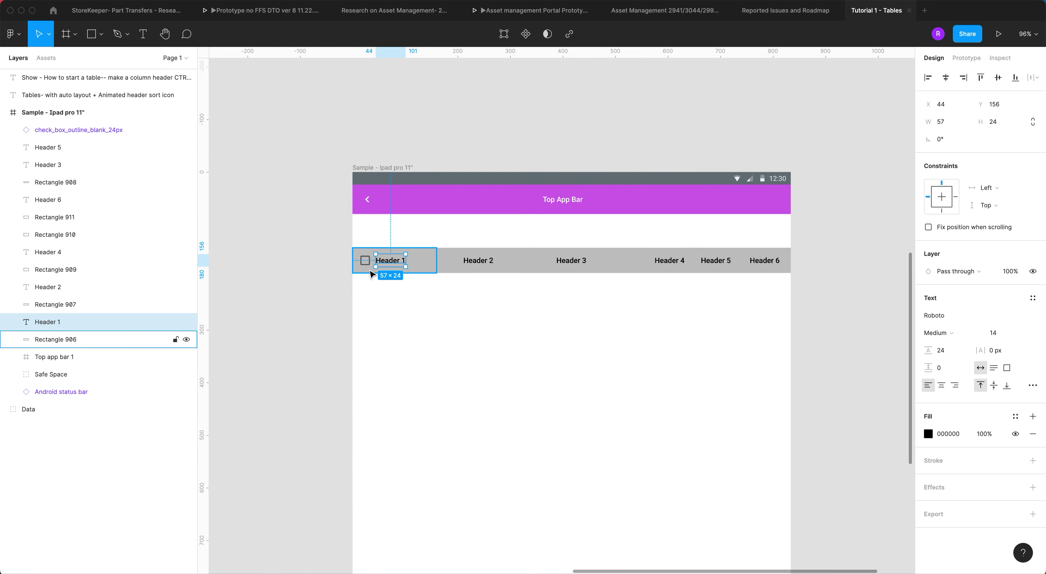
Step: Move the checkbox and "Header 1" text together to the middle of the first header cell, with the checkbox at about X 35
right_click(388, 257)
scroll(397, 290, "up", 10)
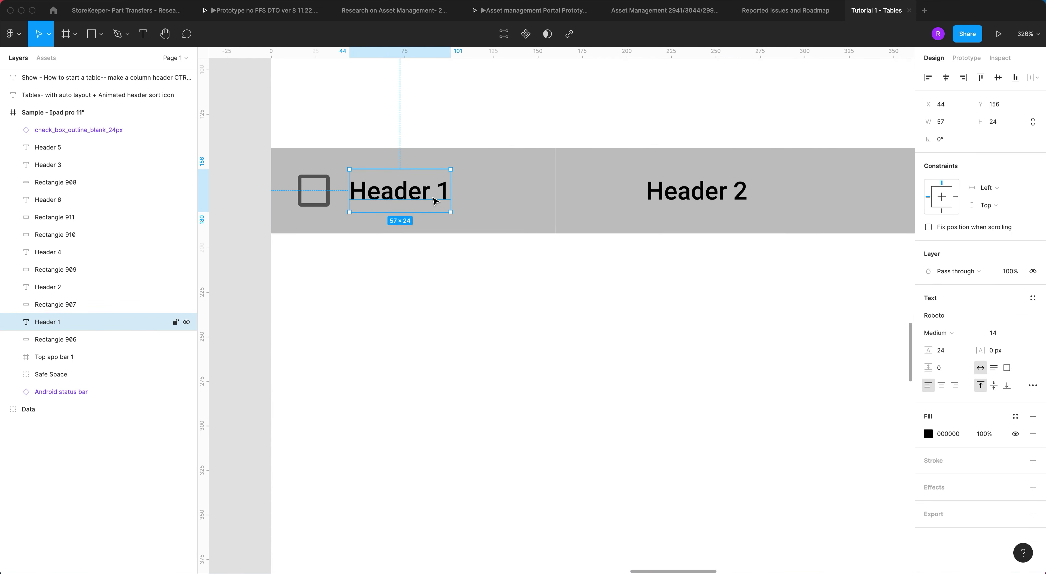
mouse_move(550, 192)
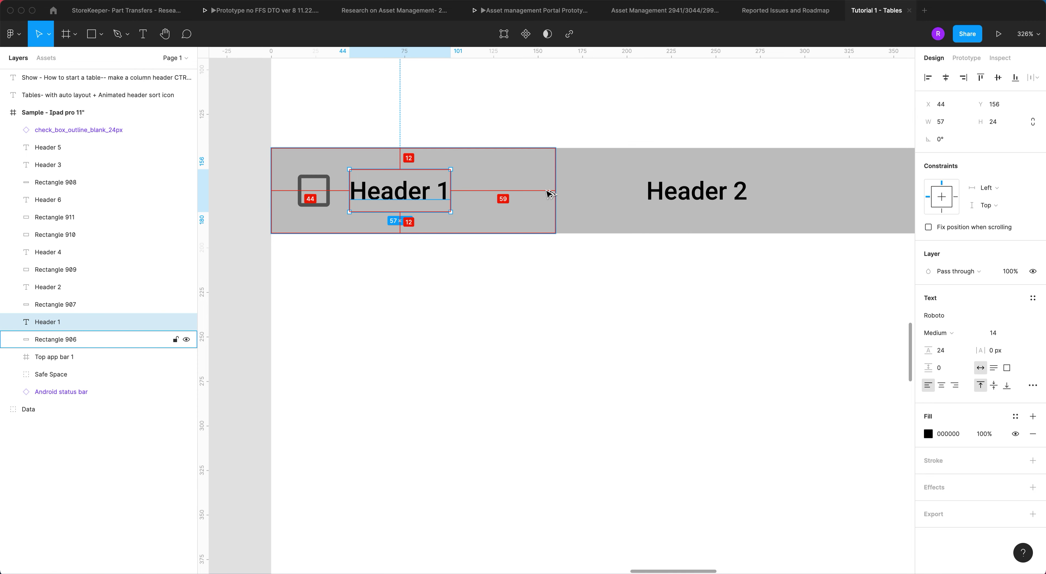
left_click(323, 205, "shift")
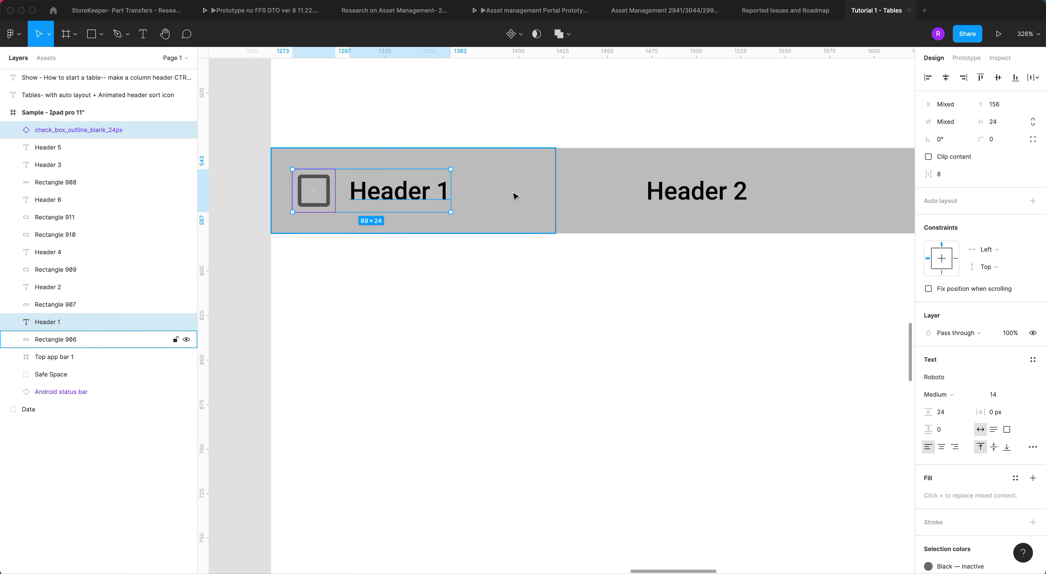
left_click_drag(383, 198, 425, 198)
left_click(413, 263)
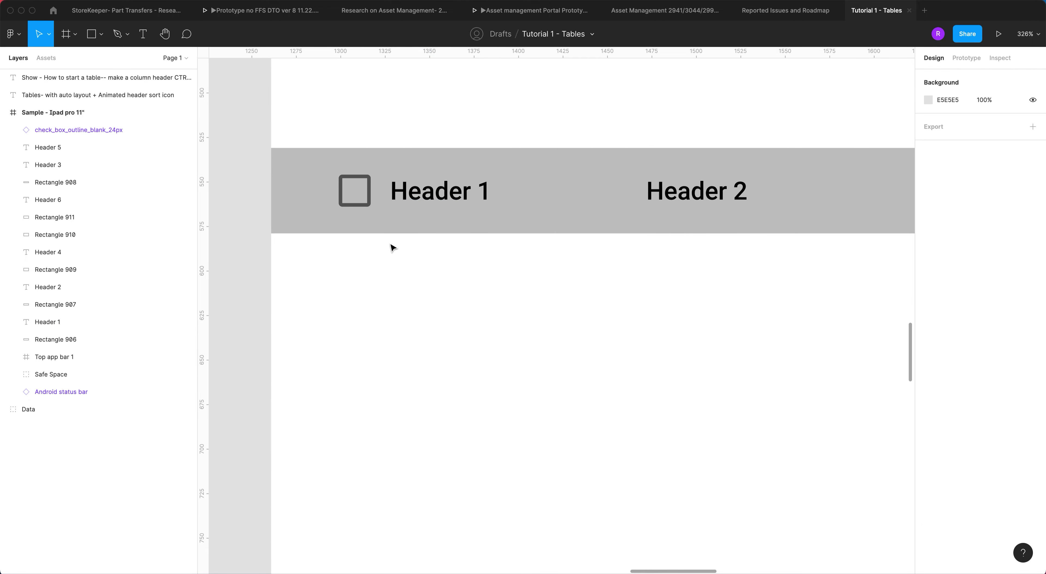
scroll(377, 242, "up", 3)
scroll(418, 209, "down", 5)
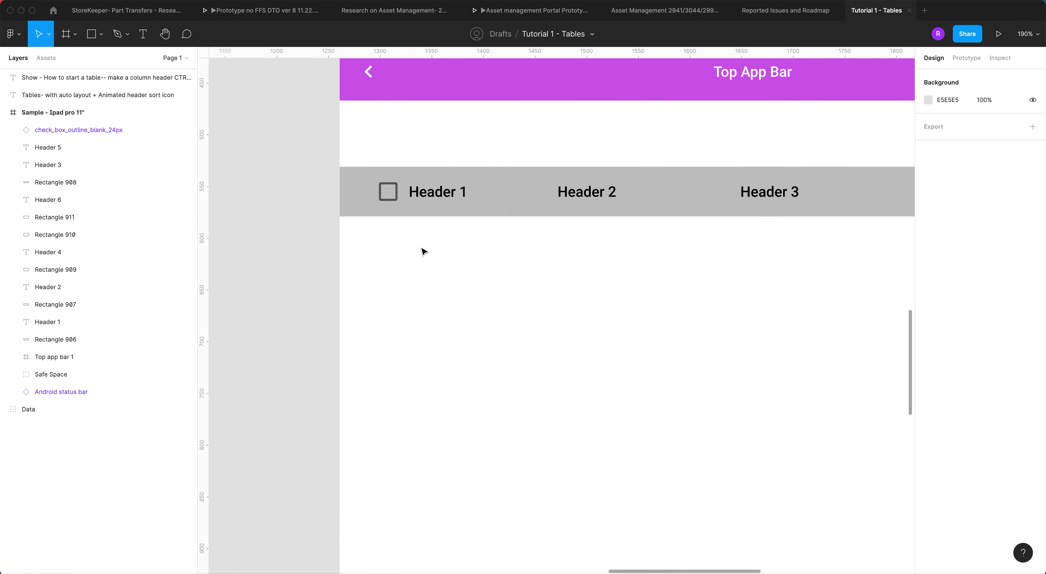
scroll(467, 232, "down", 4)
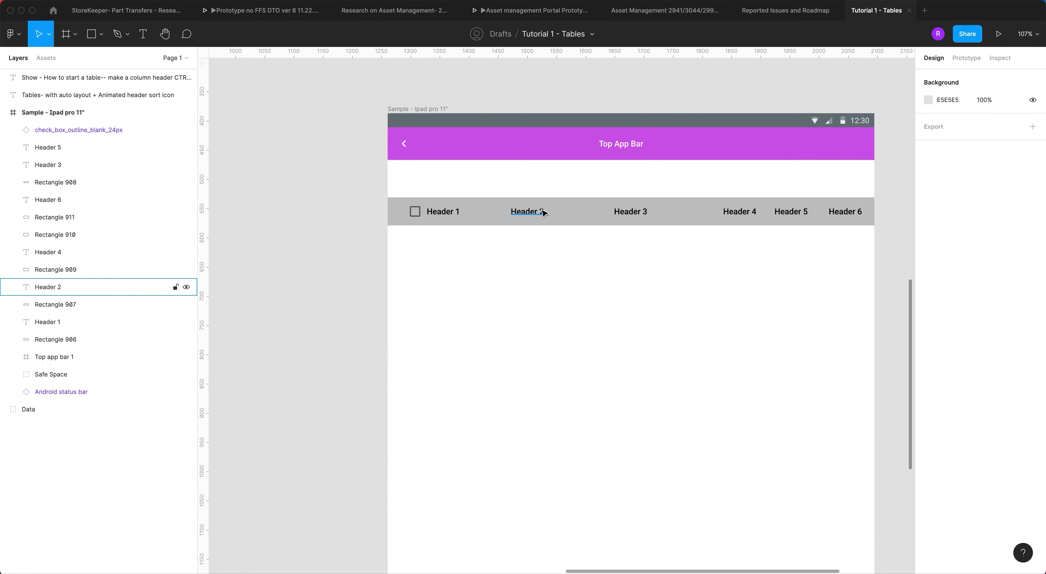
scroll(740, 201, "right", 3)
scroll(609, 244, "down", 5)
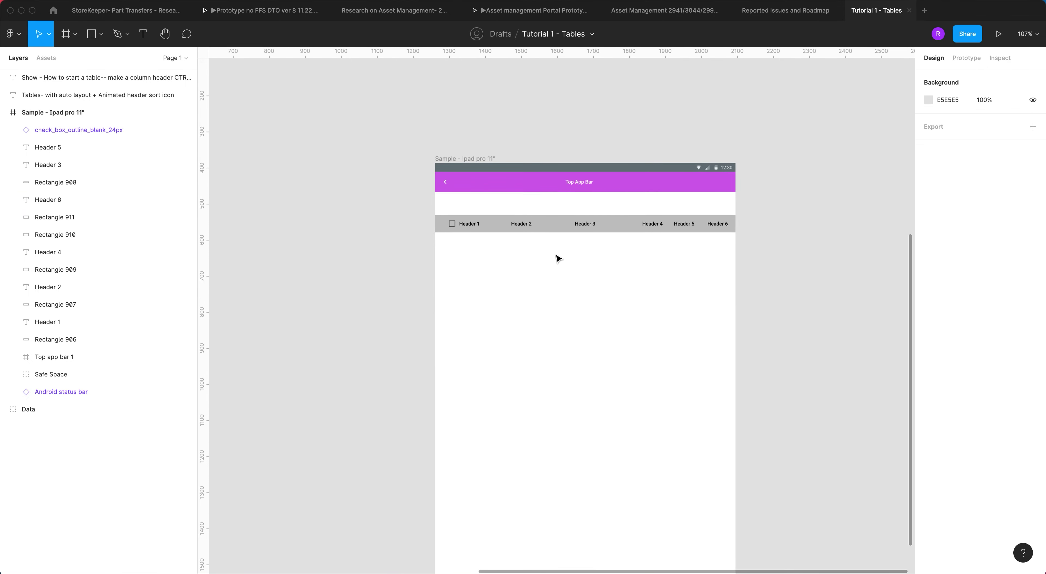
scroll(492, 254, "up", 5)
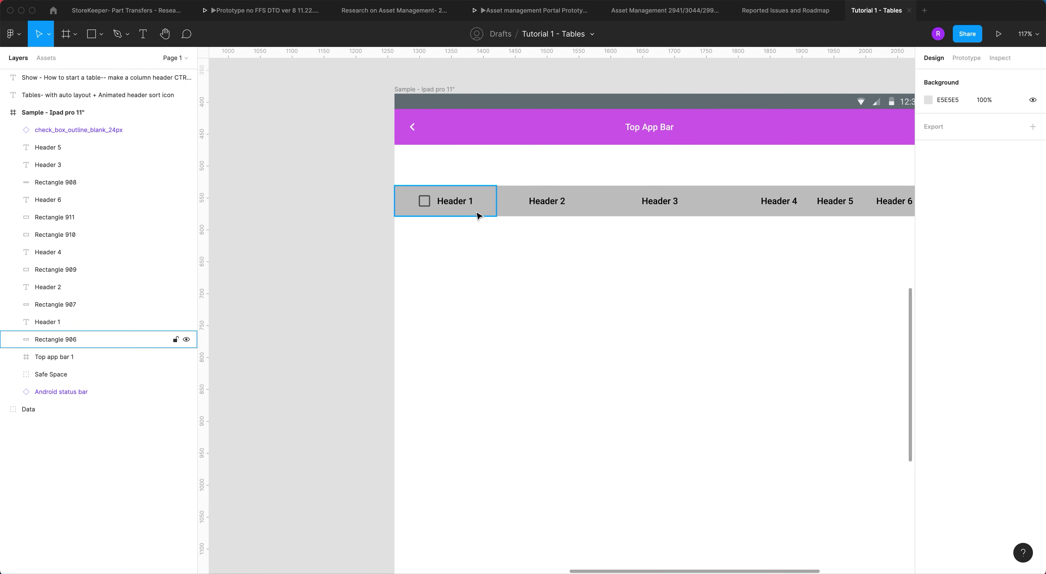
left_click(485, 214)
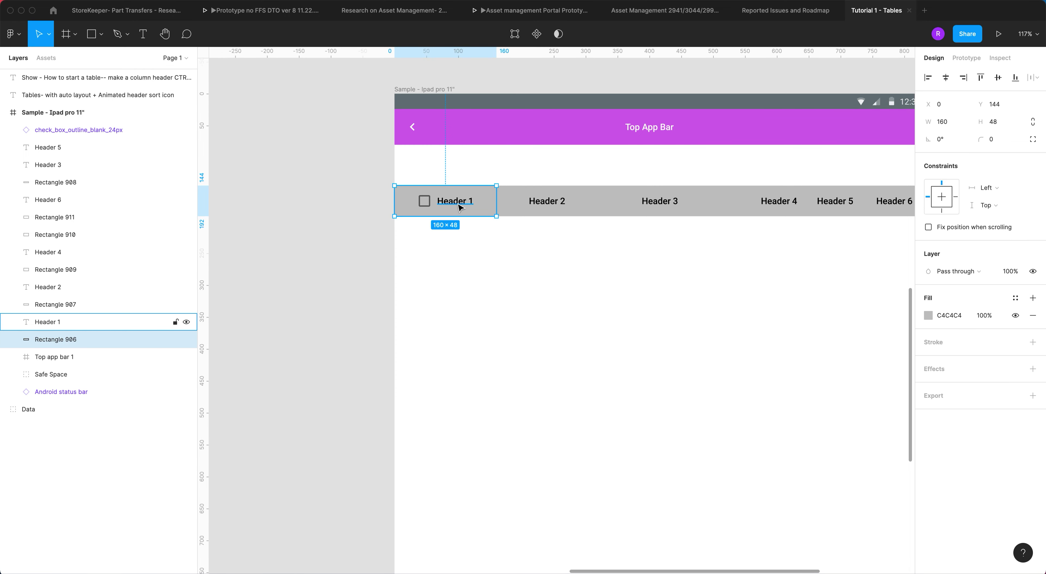
right_click(459, 207)
left_click(456, 207)
right_click(460, 205)
left_click(425, 206)
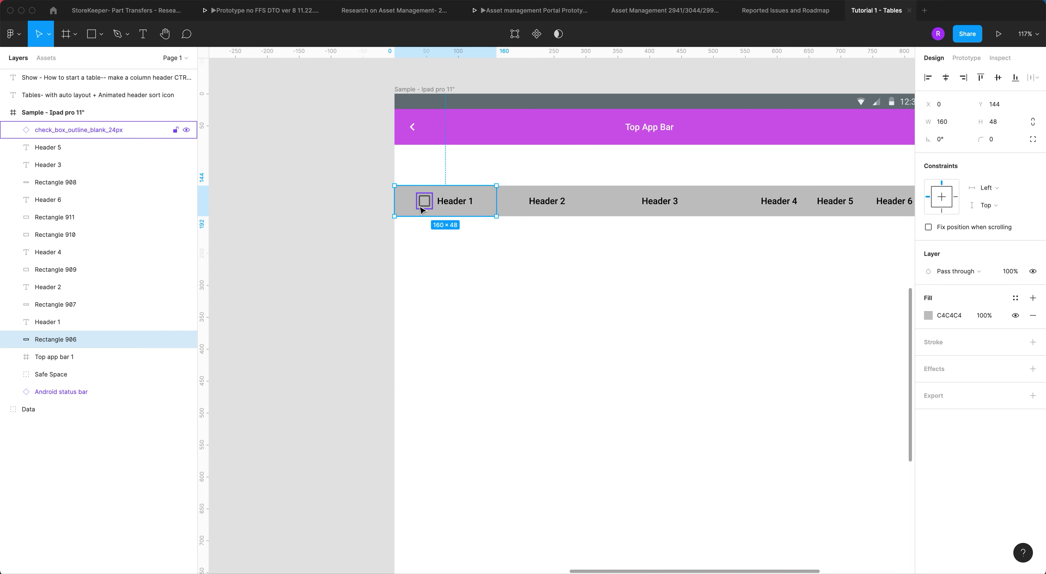
right_click(422, 209)
left_click(417, 209)
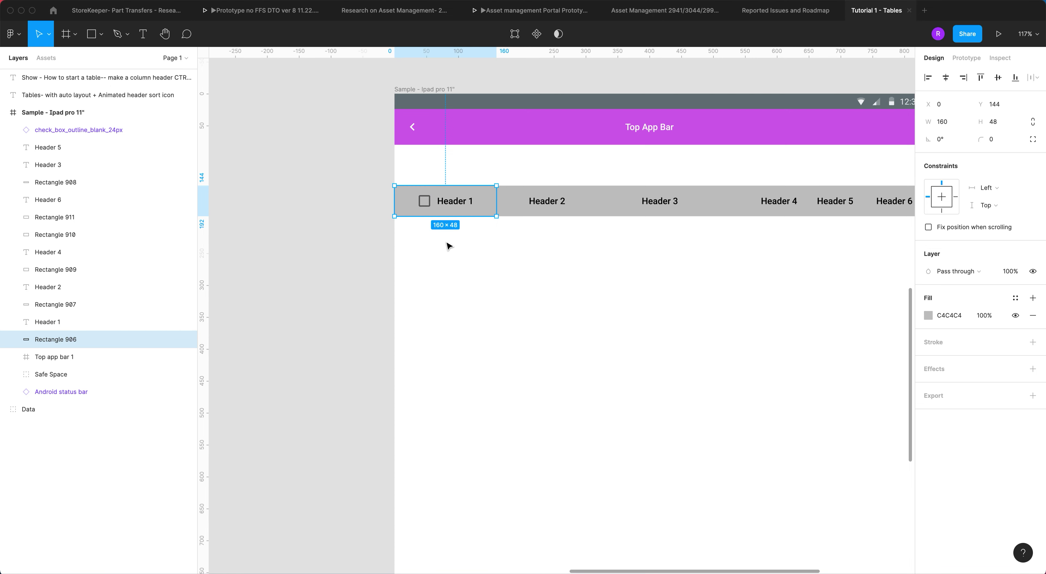
left_click(380, 187)
Step: Duplicate the first header cell's checkbox, text and background rectangle, and place the copy directly beneath it at Y 192
left_click(420, 201)
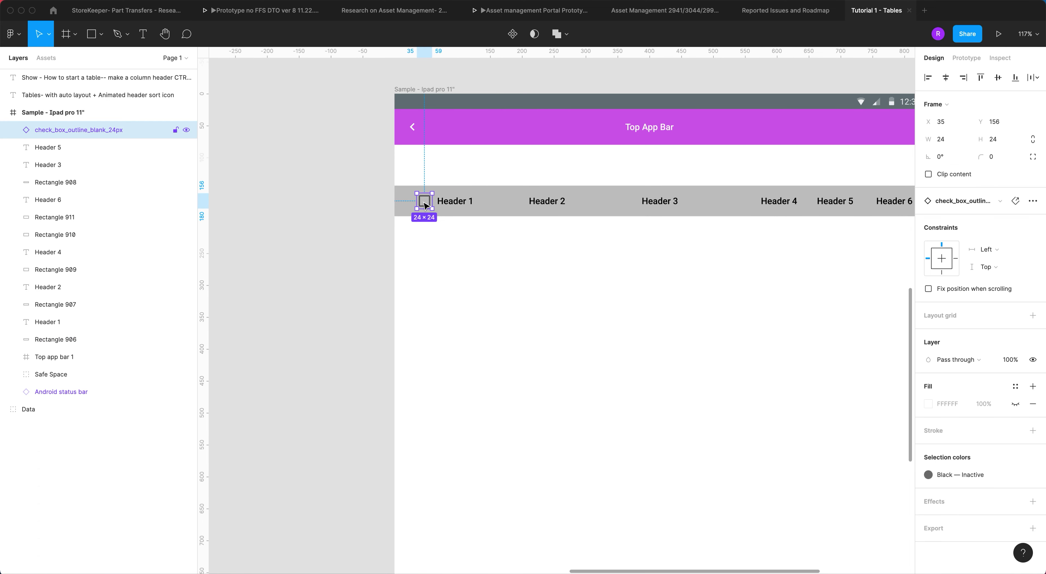
left_click(462, 205, "shift")
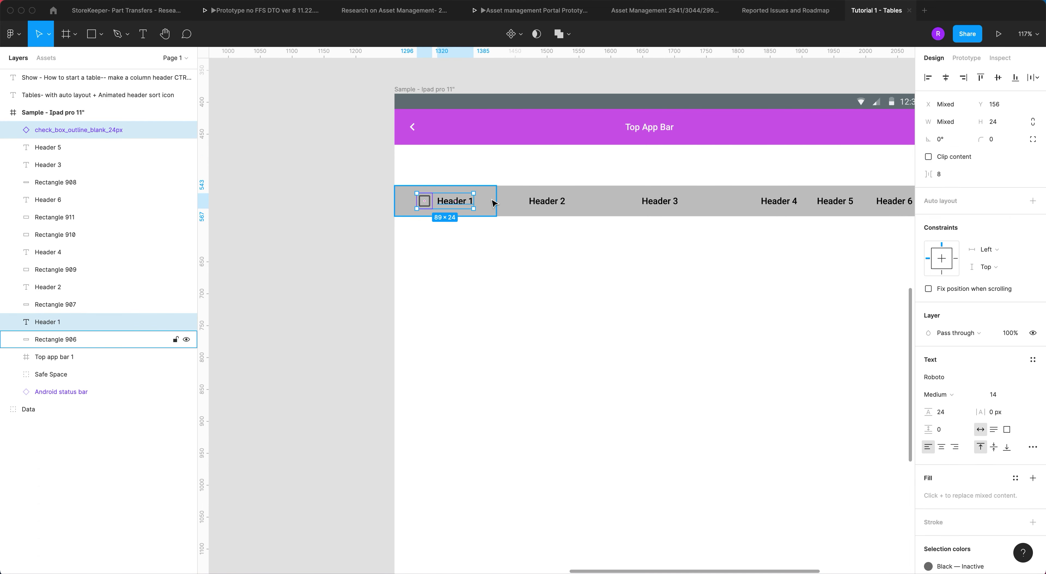
left_click(490, 206, "shift")
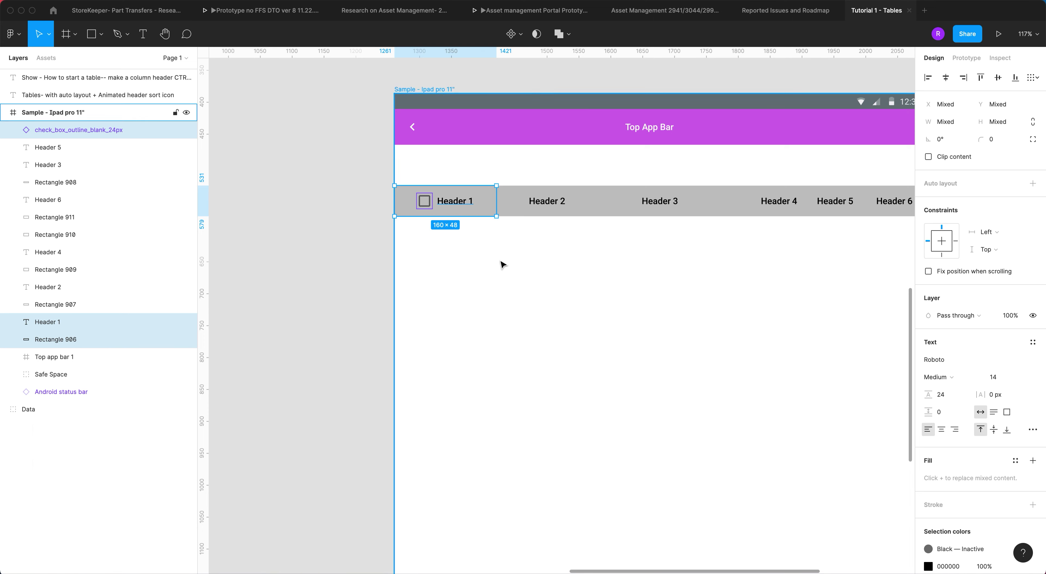
key("super+d")
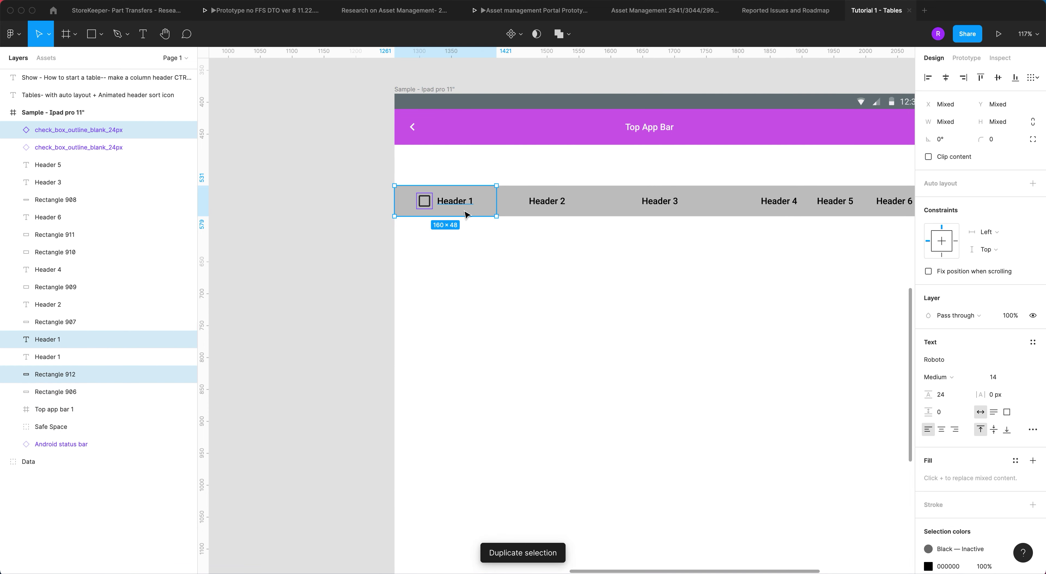
left_click_drag(466, 214, 467, 244)
Step: Change the "Header 1" text in the copied cell below the header to "Col 1"
scroll(457, 237, "up", 5)
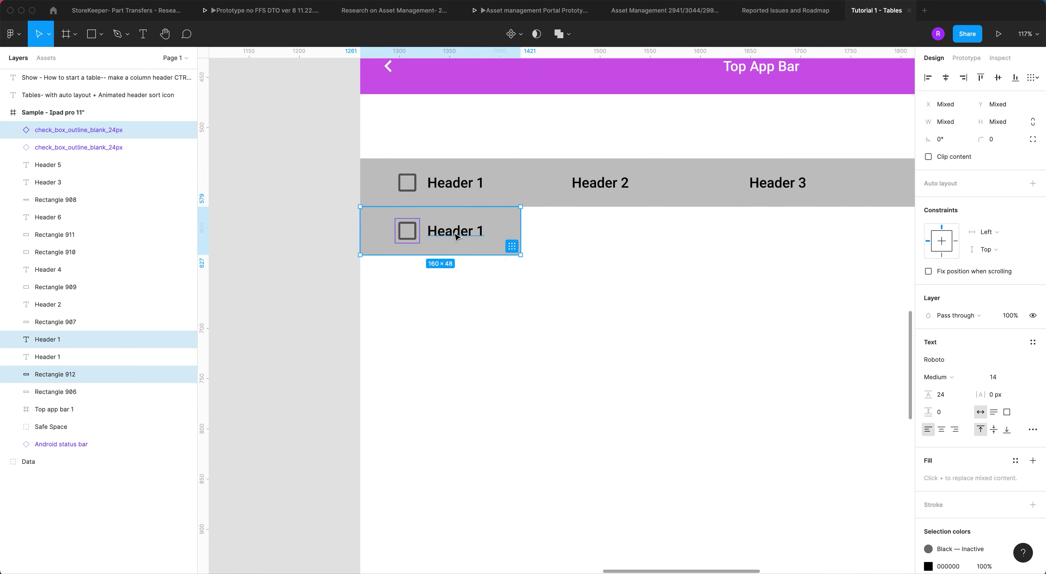
left_click(455, 232)
double_click(455, 232)
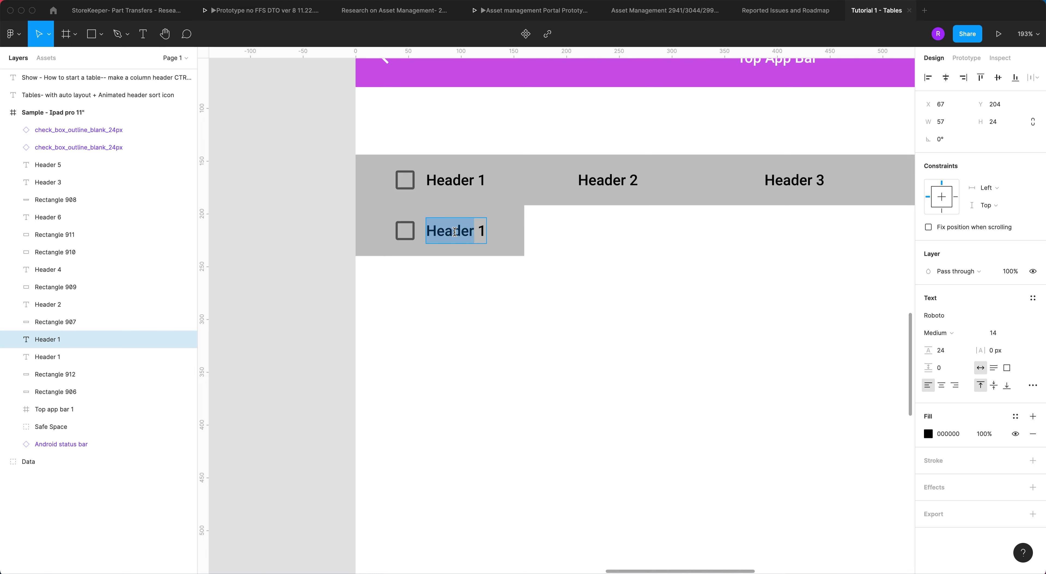
type("Col")
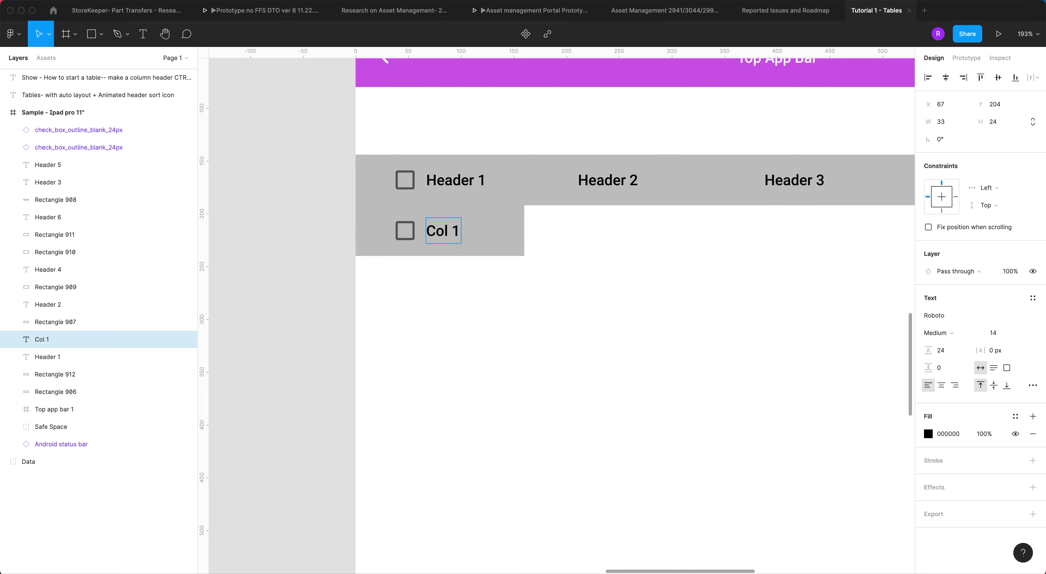
key("Escape")
left_click(487, 249)
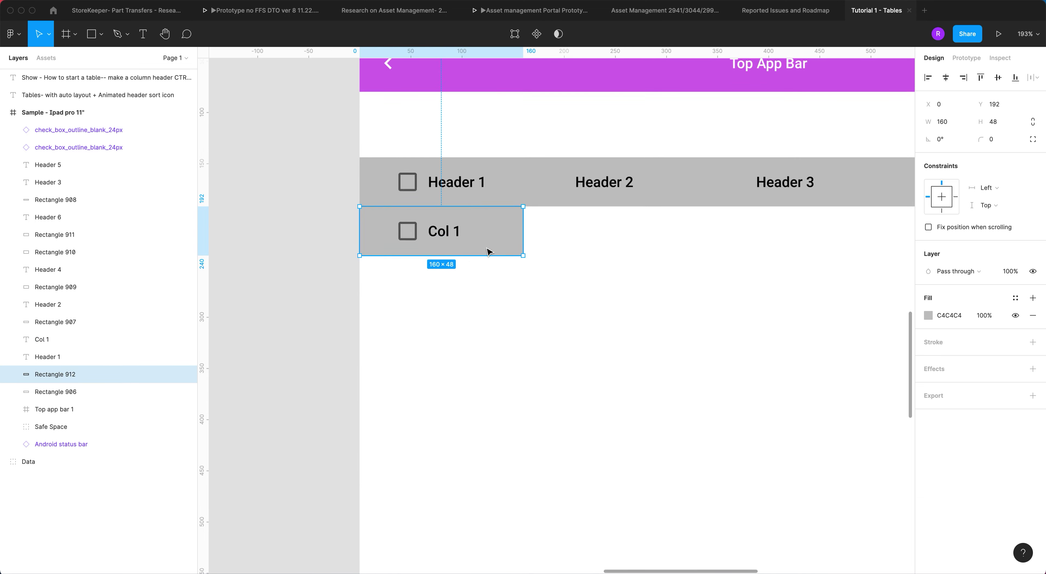
scroll(485, 247, "down", 8)
scroll(486, 247, "right", 1)
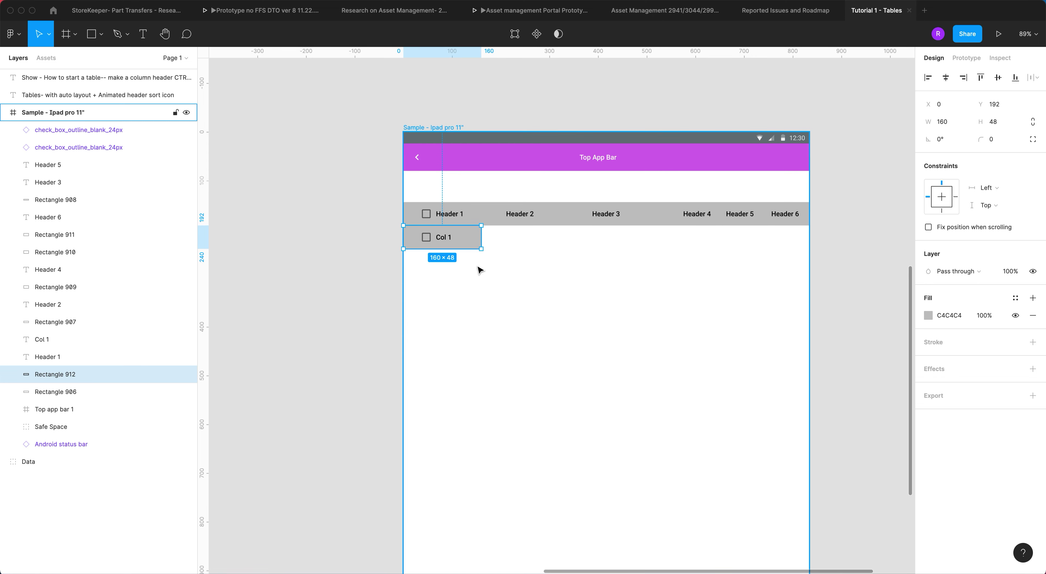
key("super+d")
left_click_drag(467, 241, 470, 262)
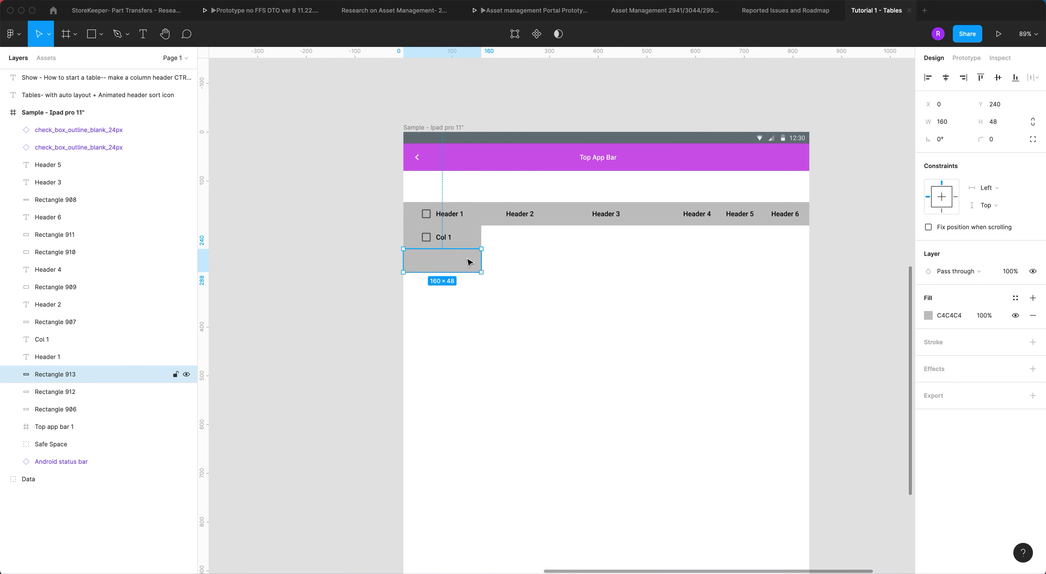
key("BackSpace")
Step: Duplicate the "Col 1" cell's text, checkbox and background rectangle, and place the copy directly beneath it
left_click(446, 238)
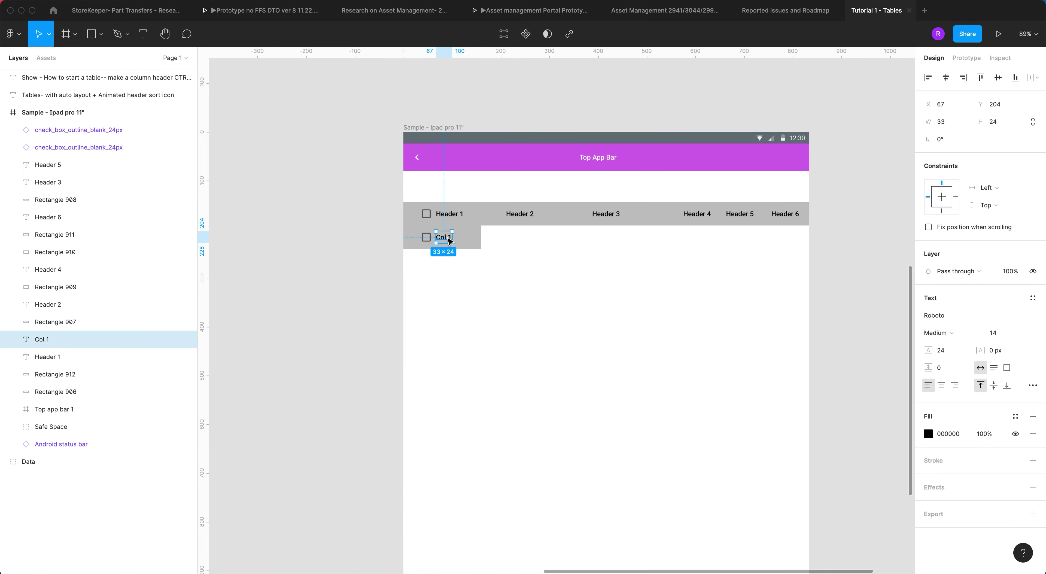
left_click(426, 237, "shift")
left_click(472, 246, "shift")
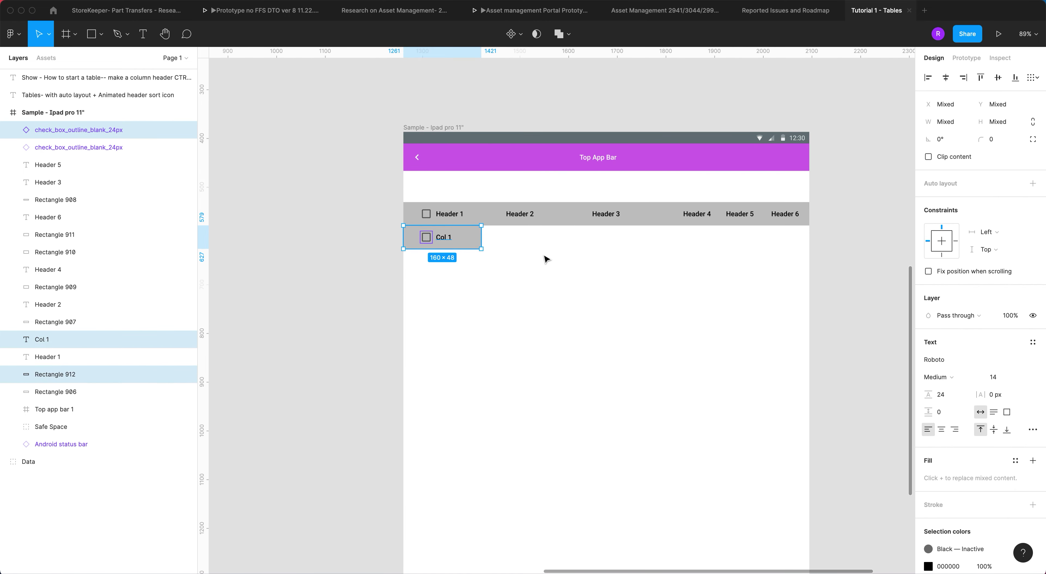
key("super+d")
left_click_drag(465, 238, 465, 262)
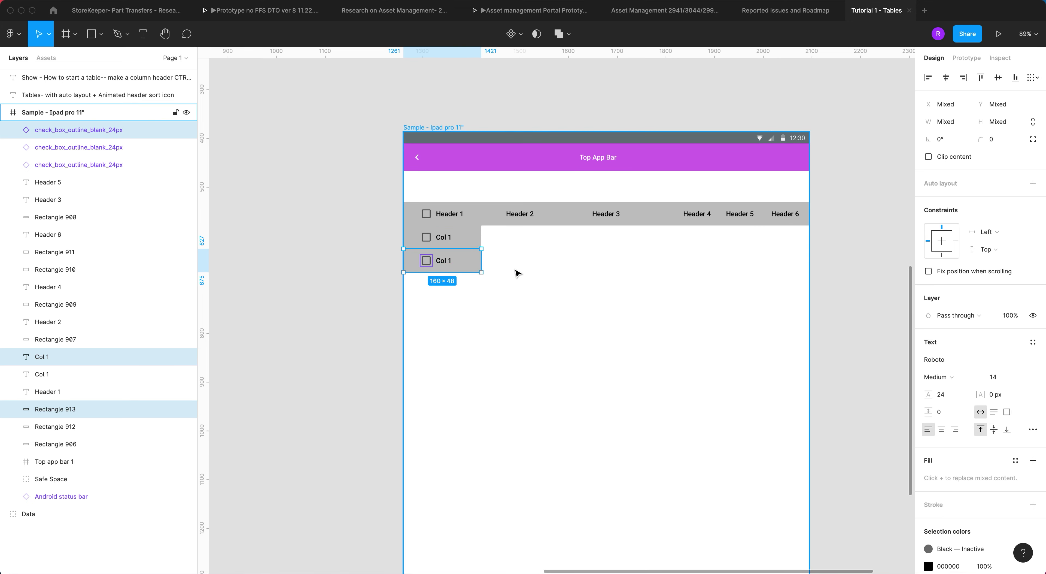
Step: Repeat the "Col 1" cell duplication downward until the first column holds ten "Col 1" cells
key("ctrl+d")
key("ctrl+d")
key("ctrl+d")
key("ctrl+d")
key("ctrl+d")
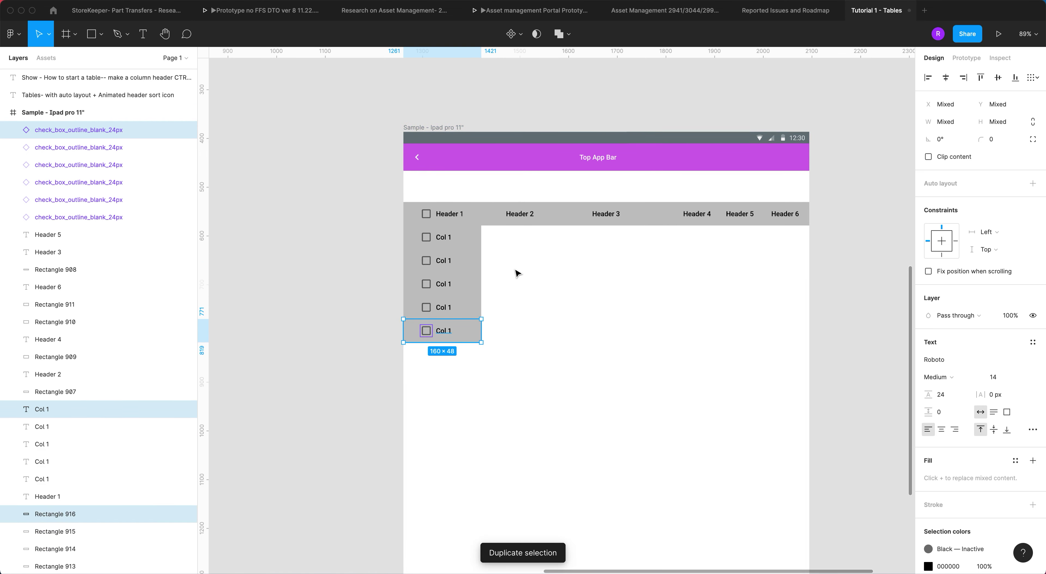
key("ctrl+d")
key("ctrl+d")
key("ctrl+d")
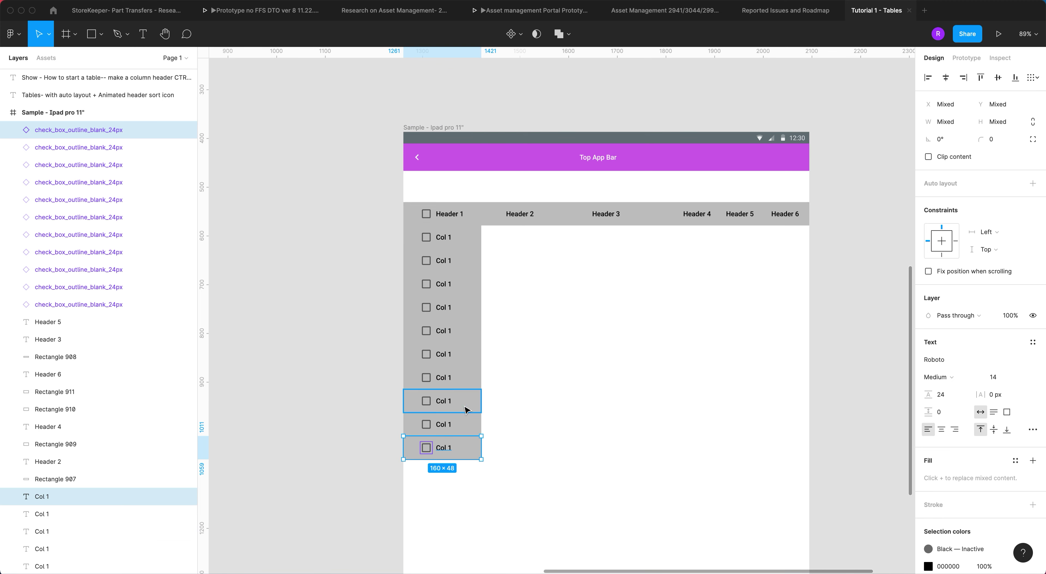
mouse_move(465, 452)
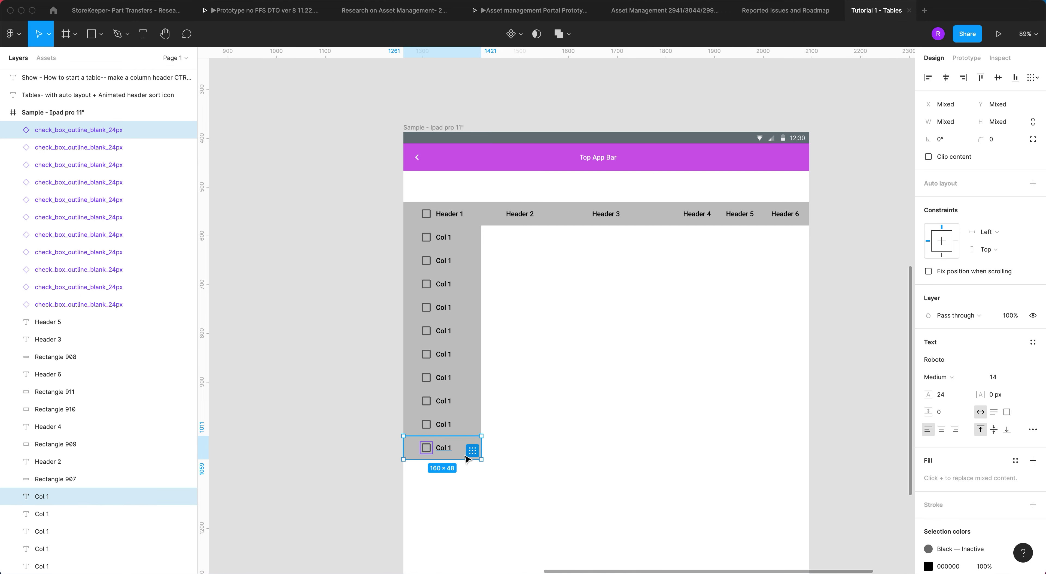
Step: Move the first header cell's checkbox and "Header 1" text together to 12 px from the cell's left edge
left_click(443, 218)
left_click(426, 215)
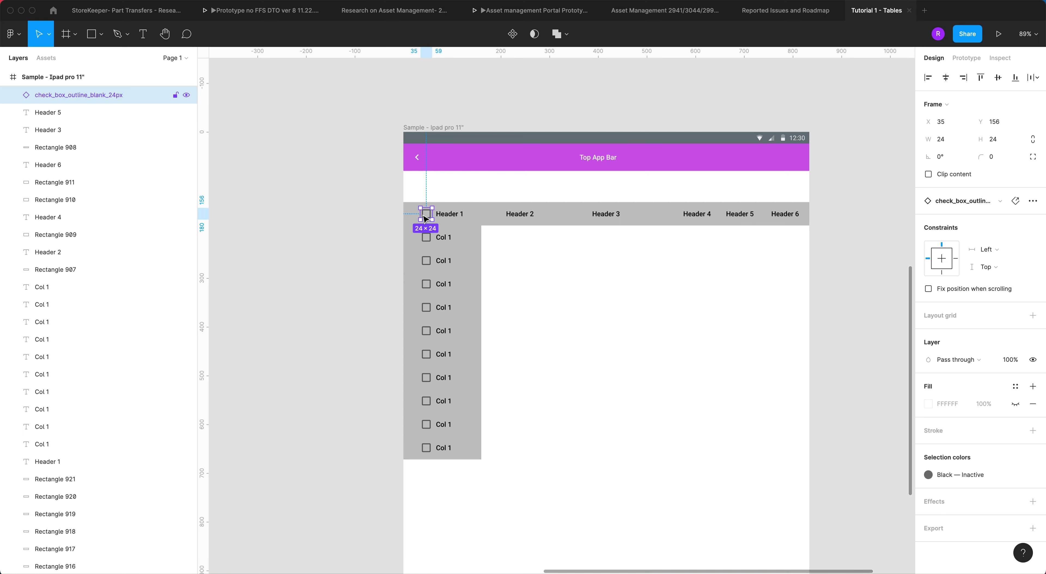
left_click(446, 219)
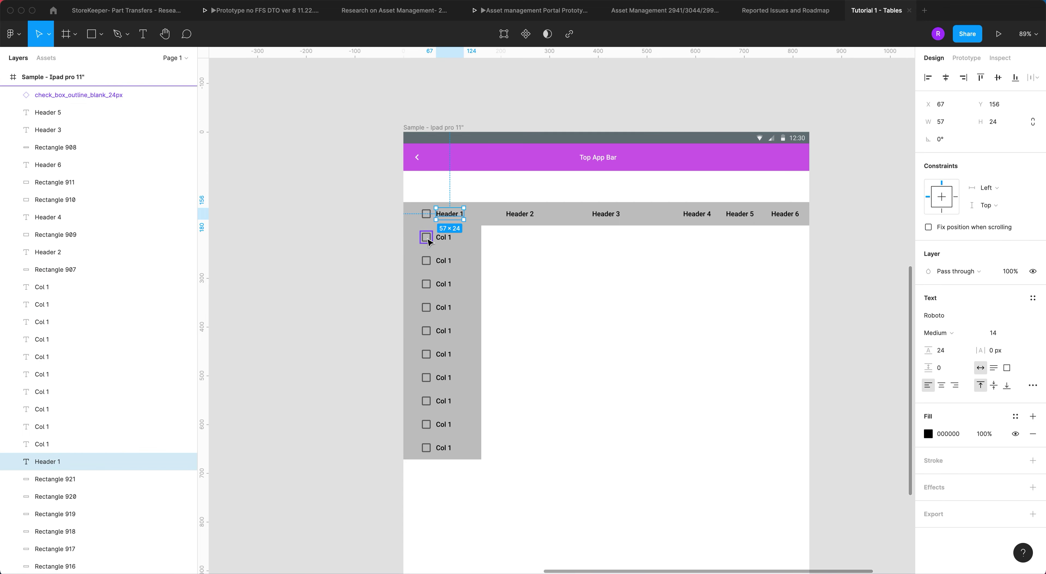
scroll(427, 236, "up", 4)
left_click(426, 215, "shift")
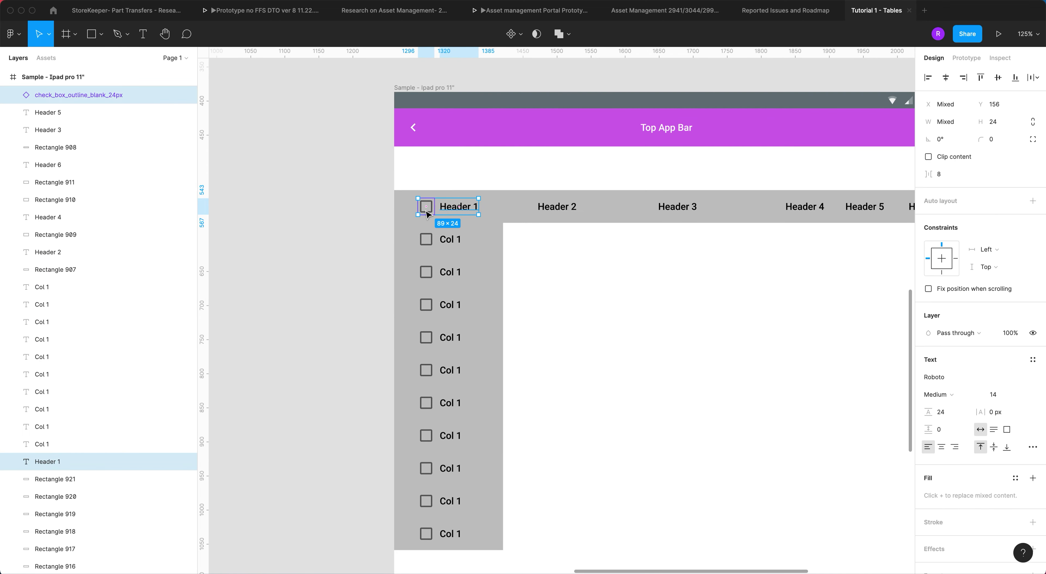
left_click_drag(418, 207, 405, 208)
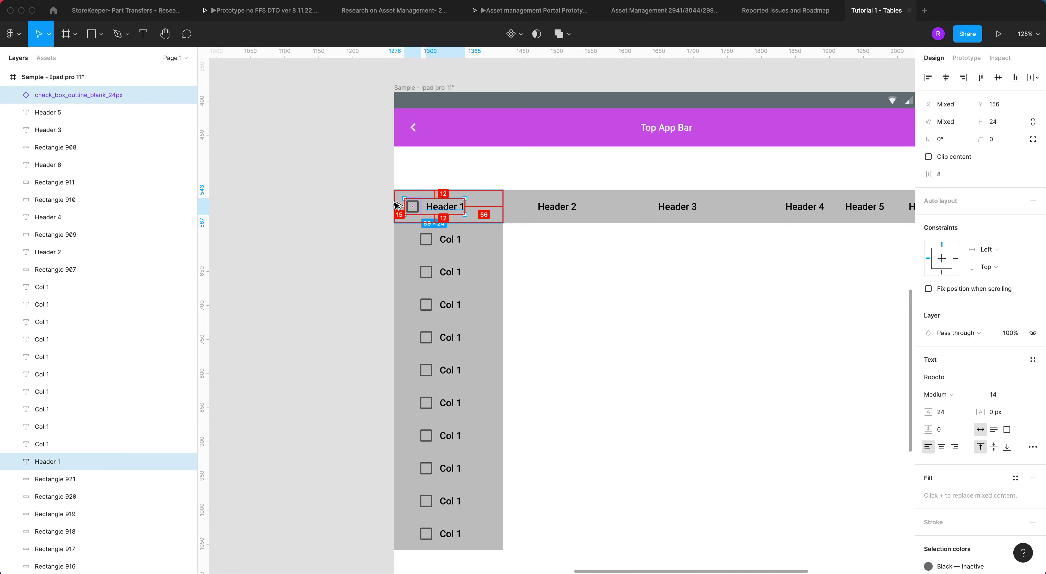
key("Left")
key("Left")
key("Left")
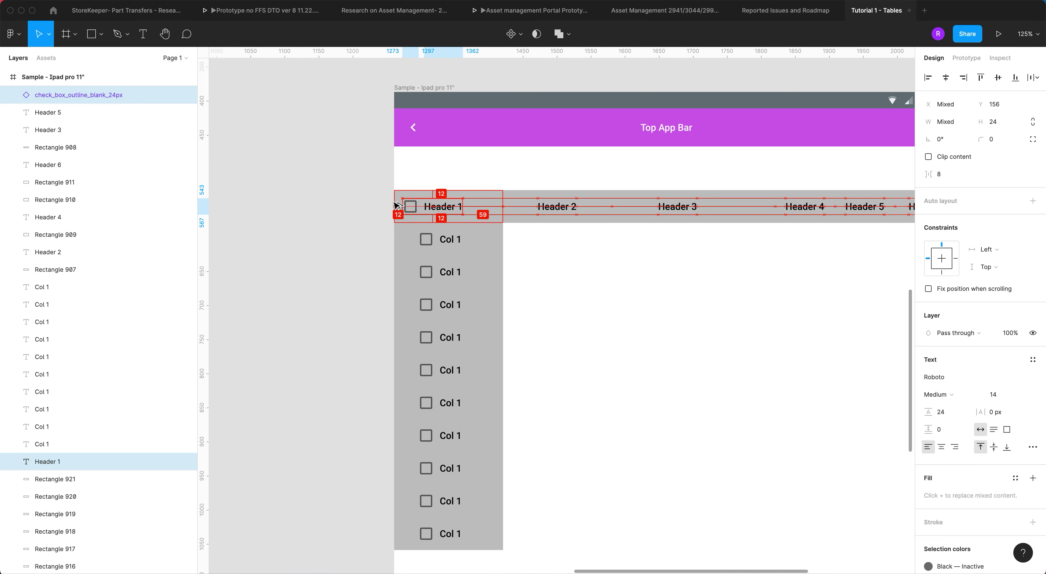
Step: Move the checkbox and text of the first "Col 1" cell together to 12 px from the cell's left edge
left_click(444, 240)
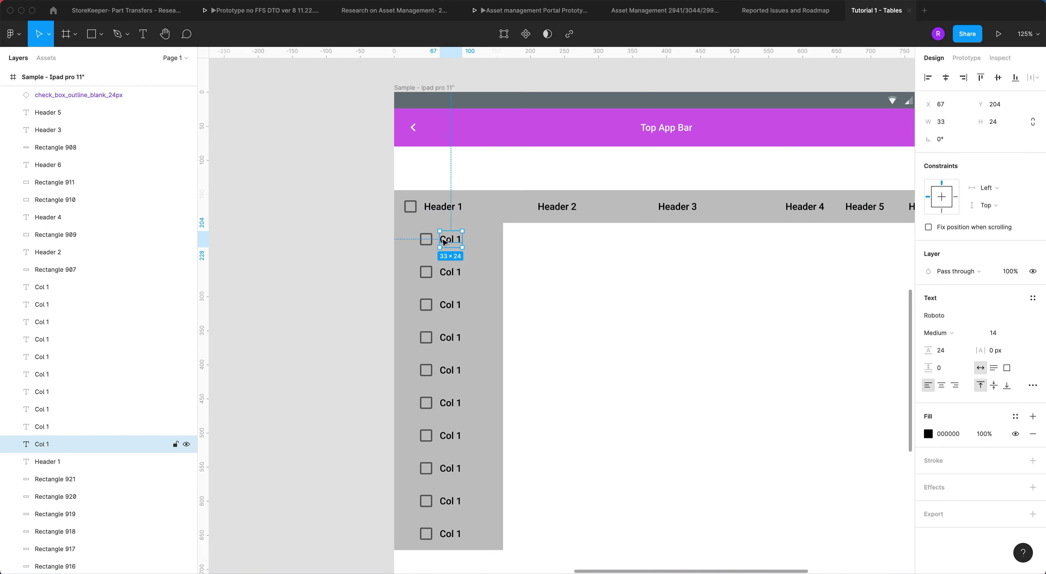
left_click(425, 240, "shift")
key("alt")
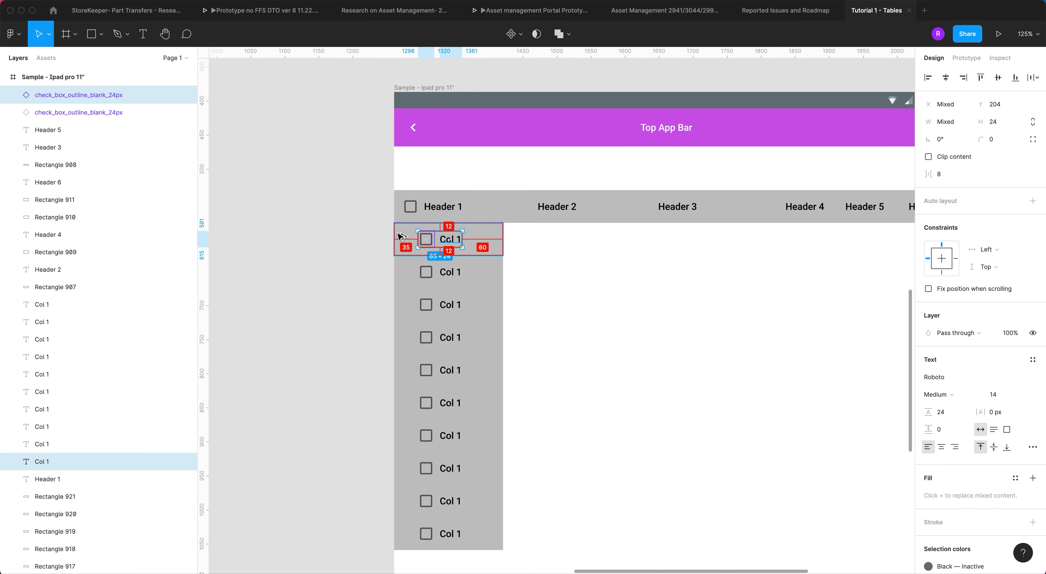
key("Left")
key("Left")
key("Left")
key("Left")
key("Left")
key("Left")
key("Left")
key("Left")
key("Left")
key("Left")
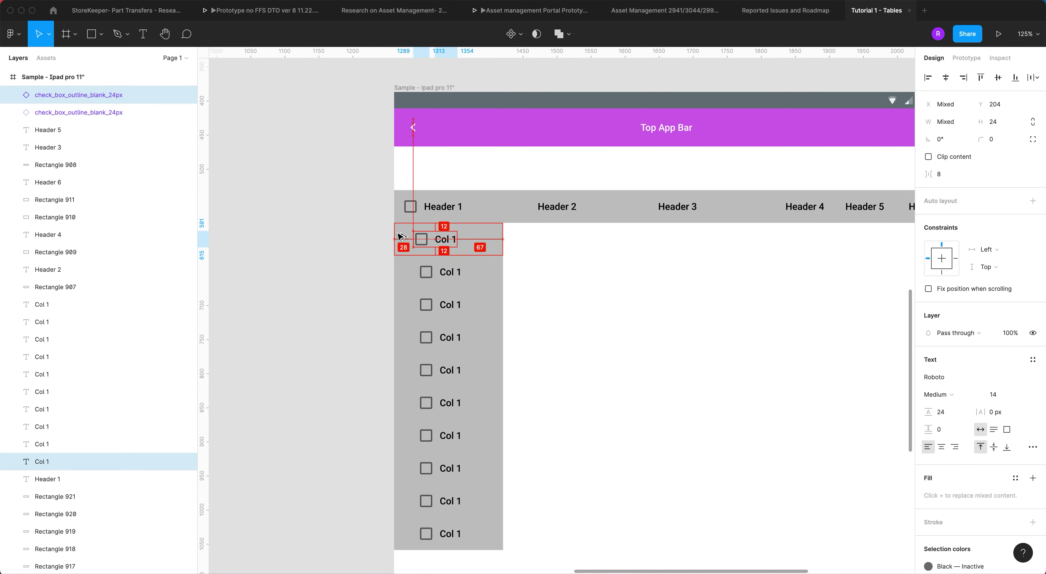
key("Left")
key("Left")
key("Left")
key("Left")
key("Left")
key("Left")
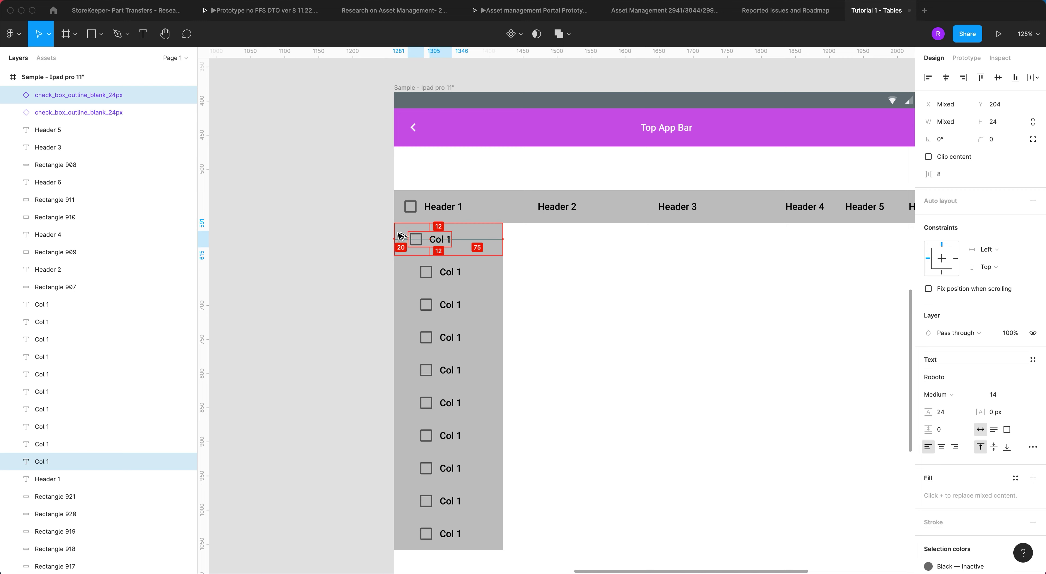
key("Left")
key("Left")
key("Left")
key("Left")
key("Left")
key("Left")
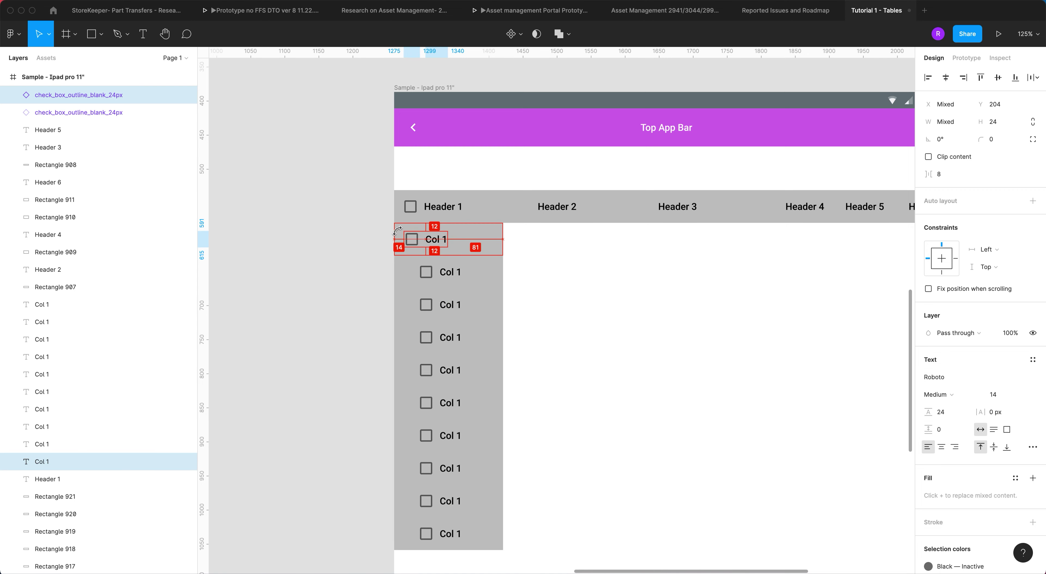
key("Left")
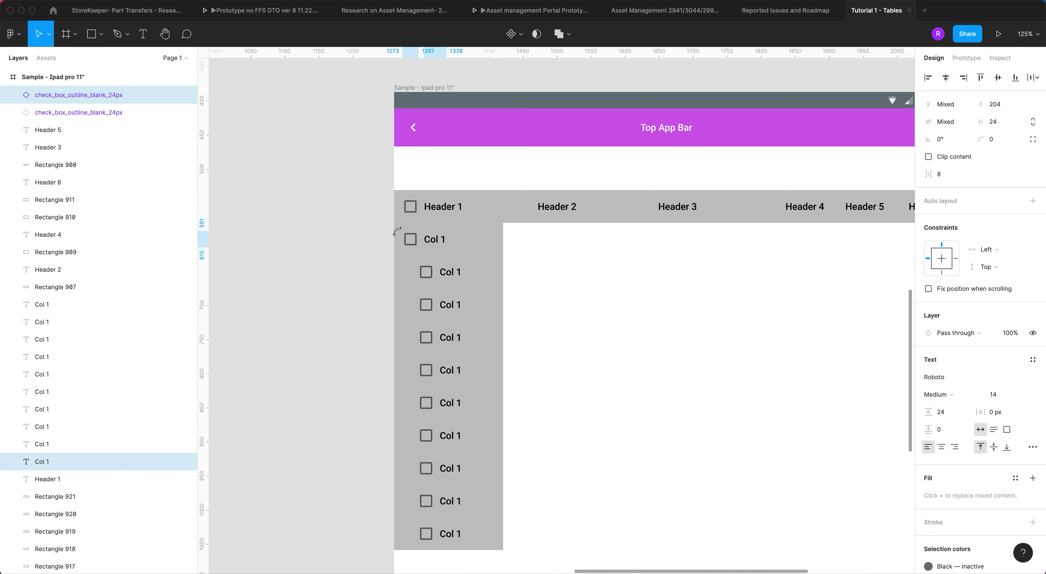
Step: Delete the nine "Col 1" cells below the first one, including their checkboxes, texts and background rectangles
left_click(484, 242)
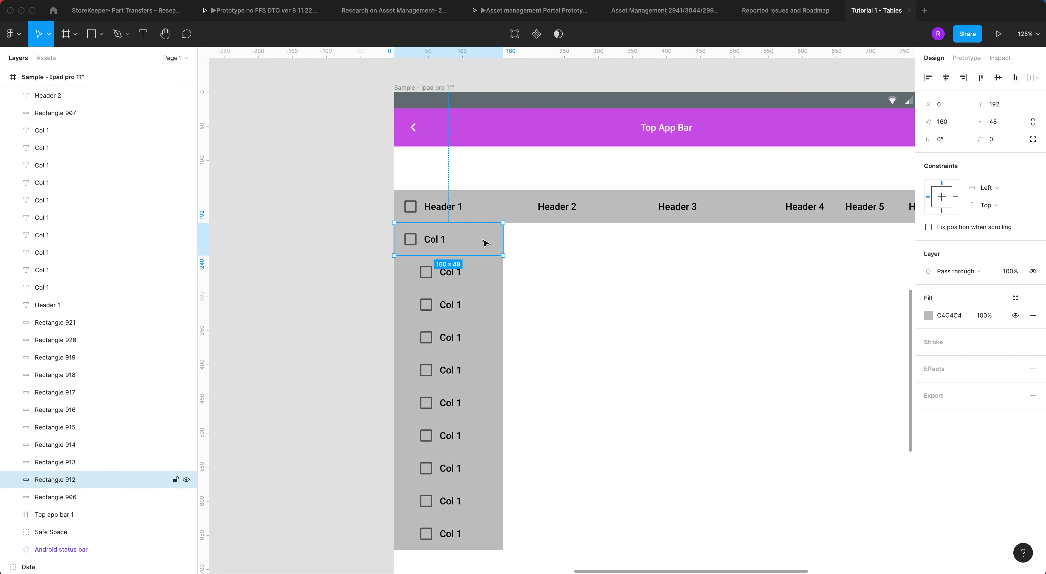
left_click(438, 240, "shift")
left_click(411, 241, "shift")
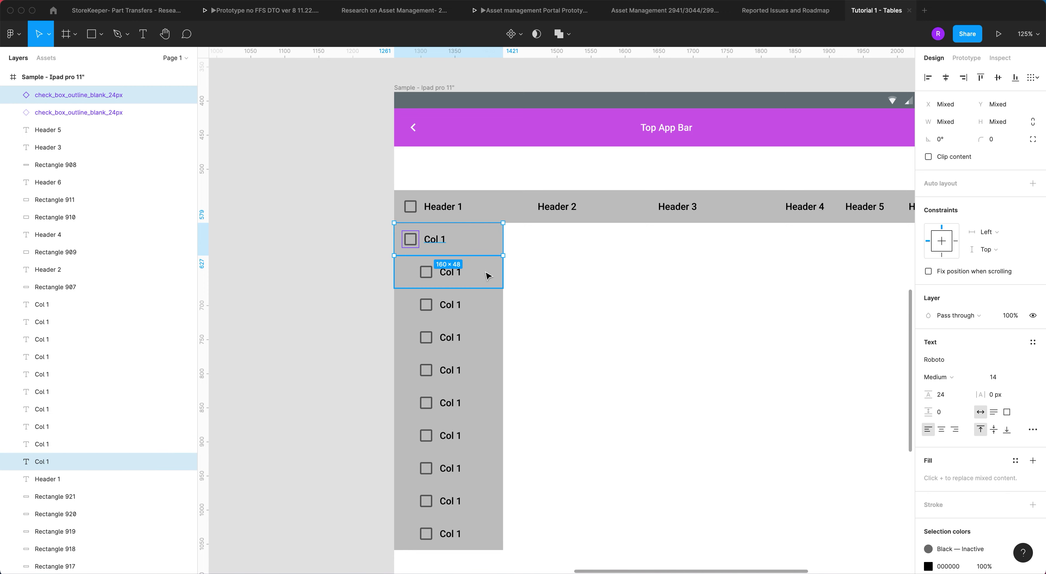
left_click_drag(527, 566, 384, 264)
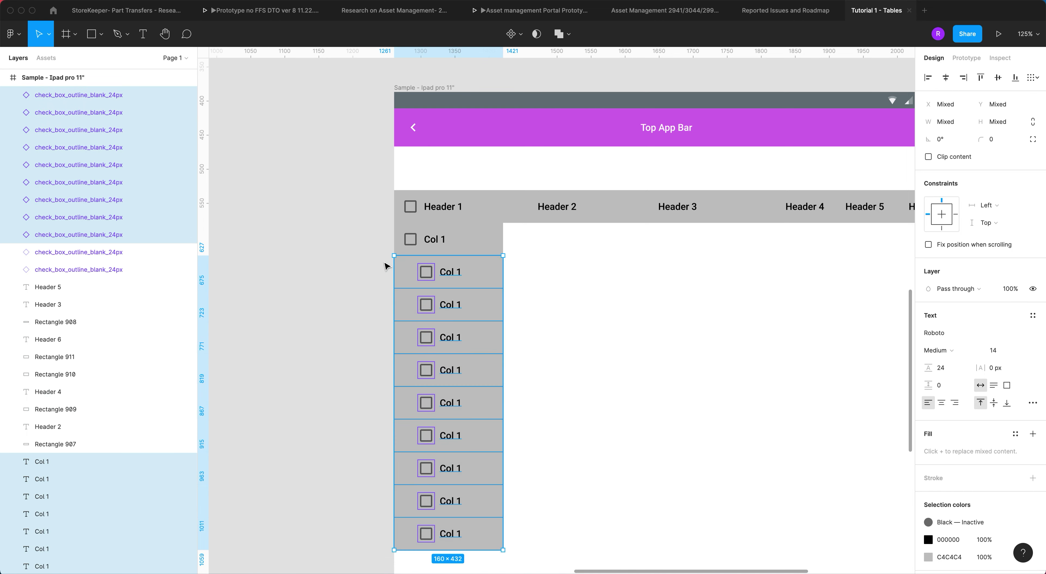
key("Delete")
Step: Duplicate the realigned "Col 1" cell's text, checkbox and background rectangle, and place the copy directly beneath it
left_click(431, 240)
left_click(410, 240, "shift")
left_click(477, 242, "shift")
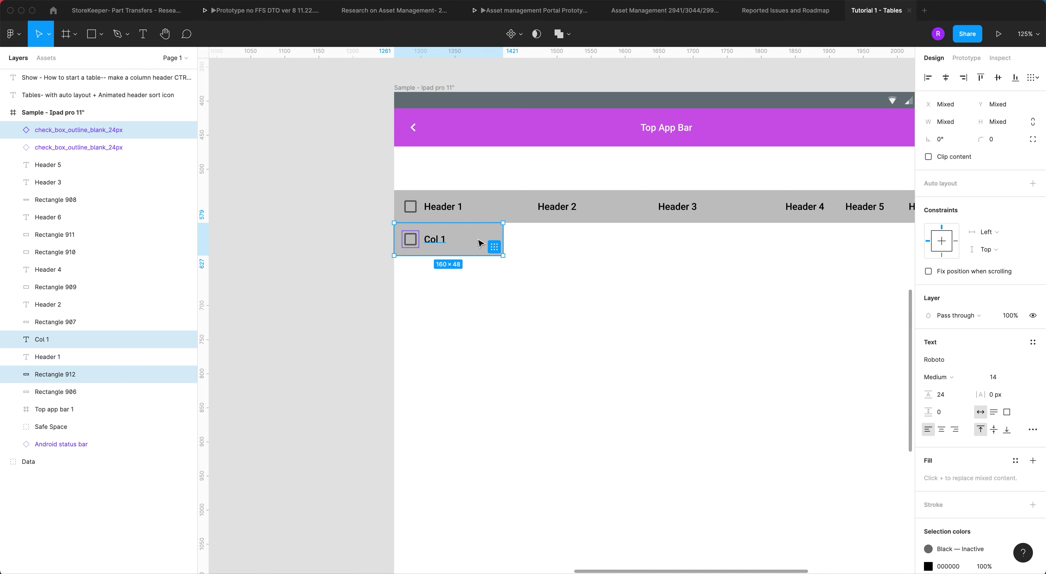
key("ctrl+d")
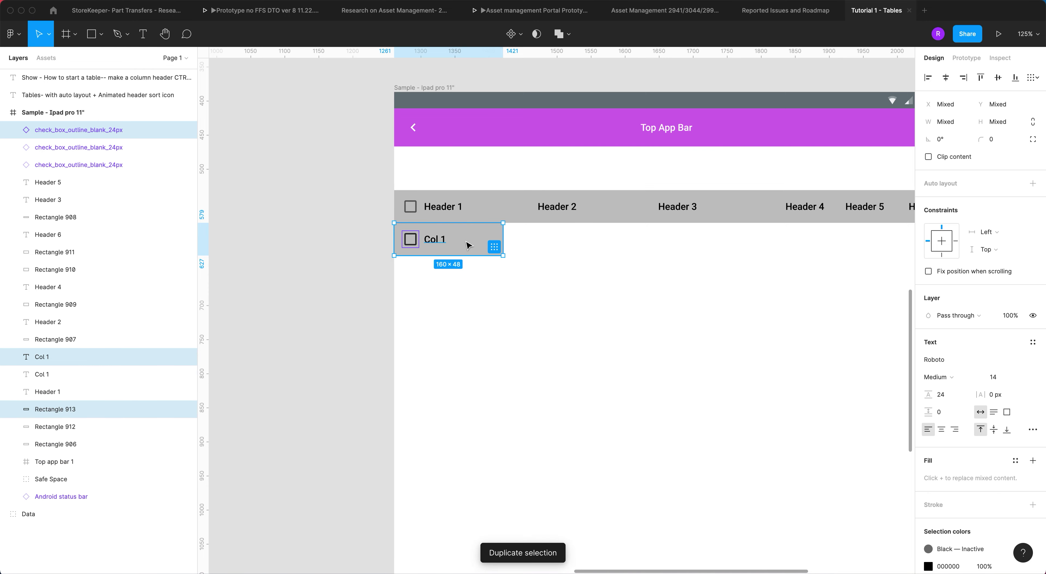
left_click_drag(476, 245, 479, 279)
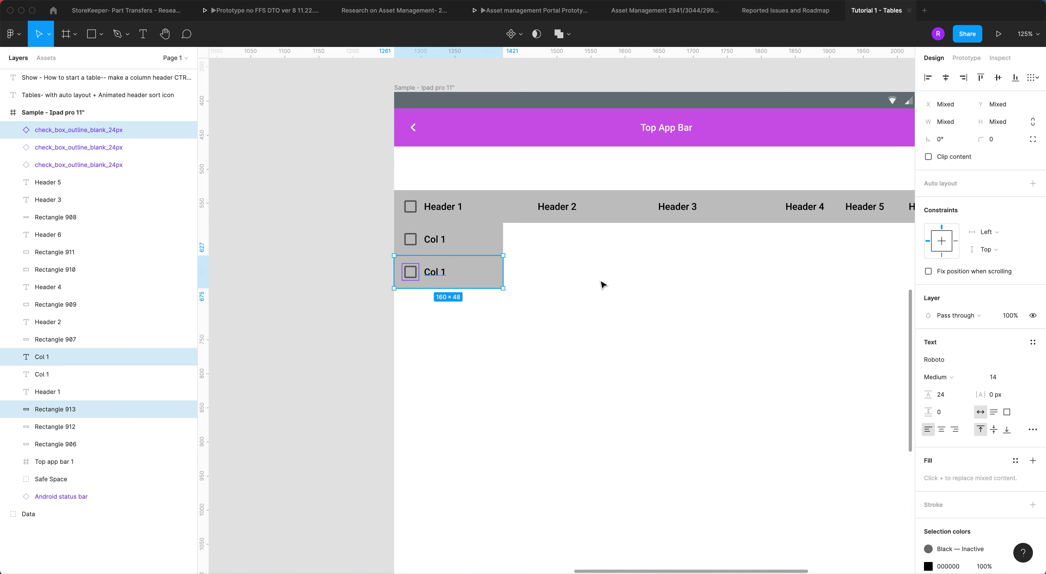
Step: Repeat the downward duplication of the realigned cell until the first column holds eight "Col 1" cells
key("ctrl+d")
key("ctrl+d")
key("ctrl+d")
key("ctrl+d")
key("ctrl+d")
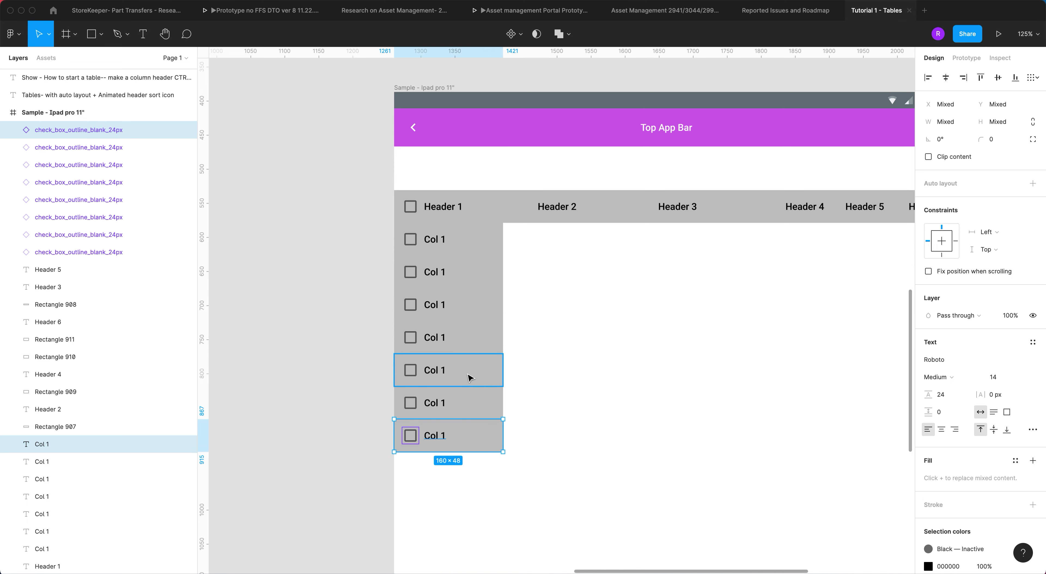
key("ctrl+d")
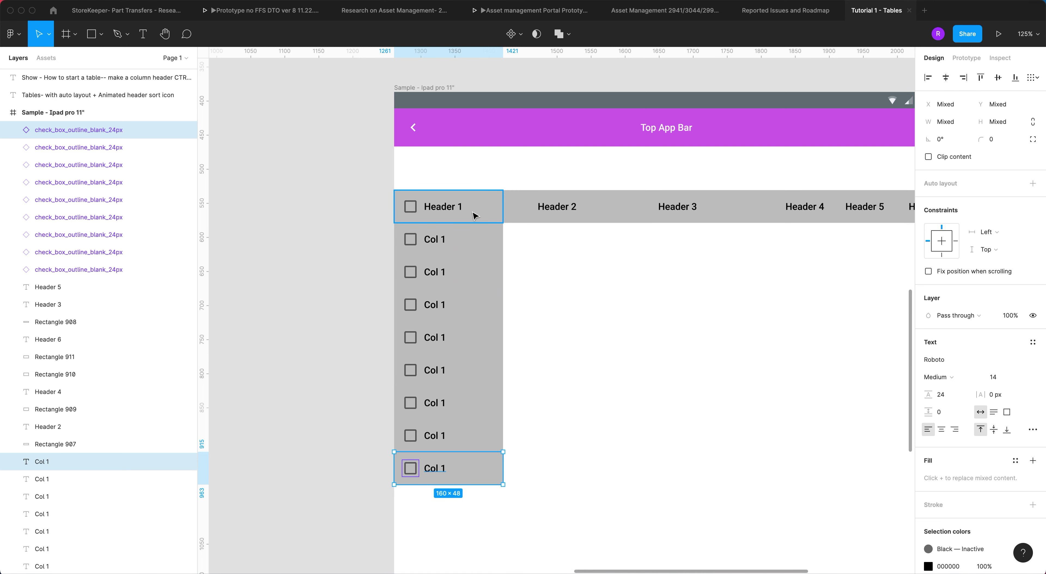
Step: Set the fill of the first "Col 1" cell's background rectangle to FFFFFF
scroll(853, 207, "right", 5)
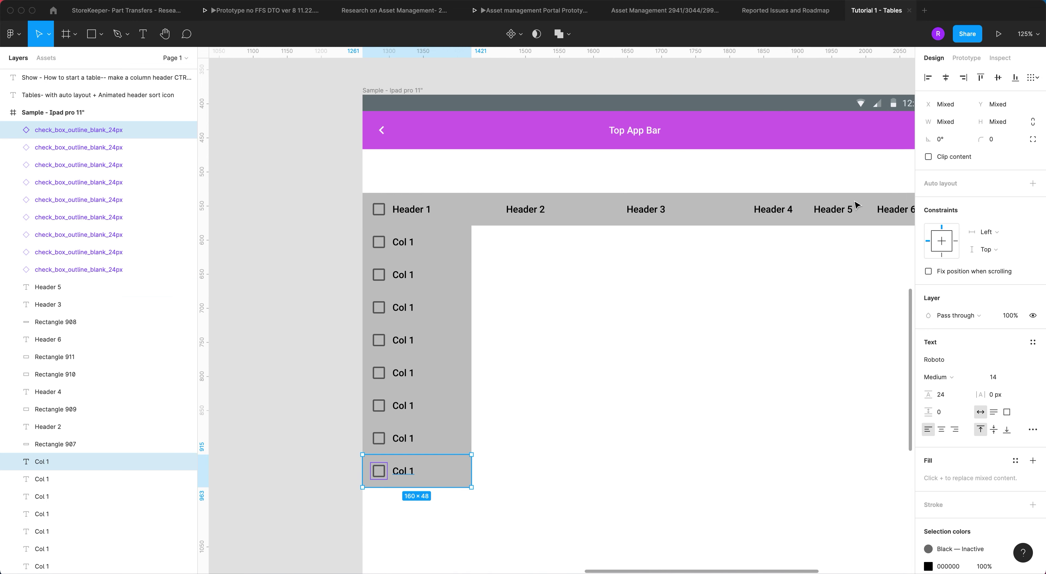
scroll(603, 224, "left", 5)
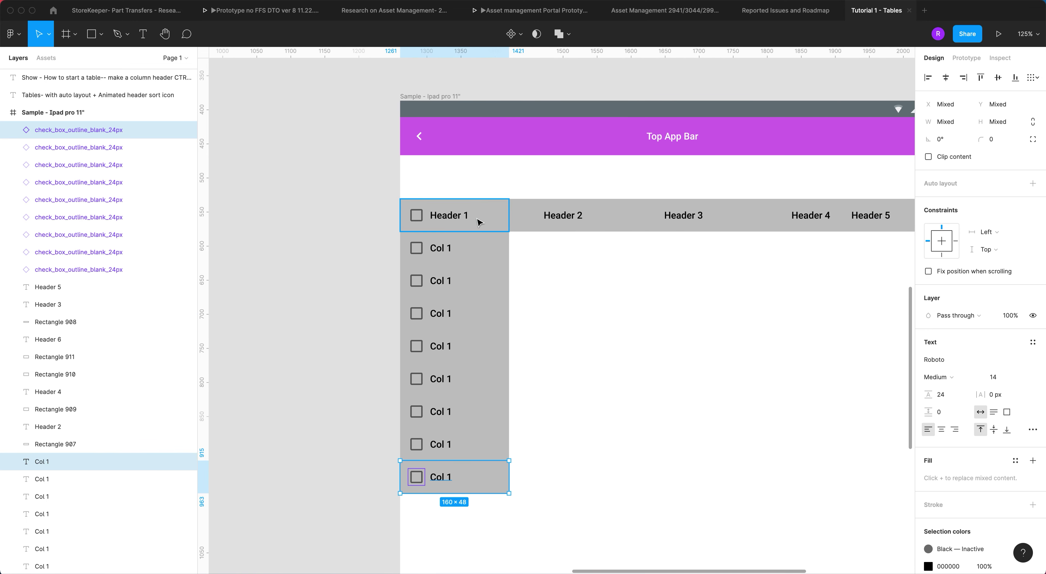
left_click(482, 250)
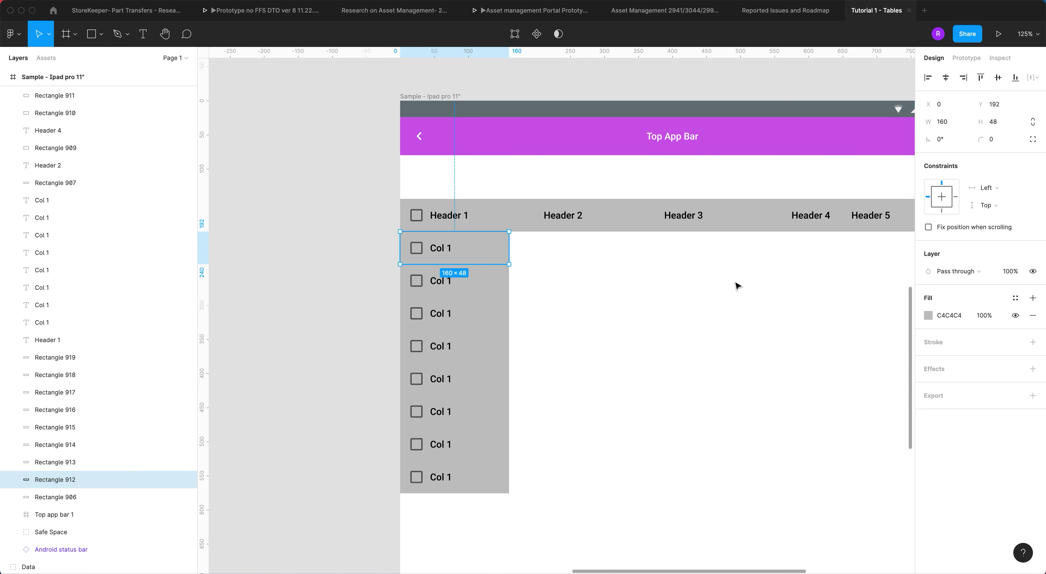
left_click(1014, 299)
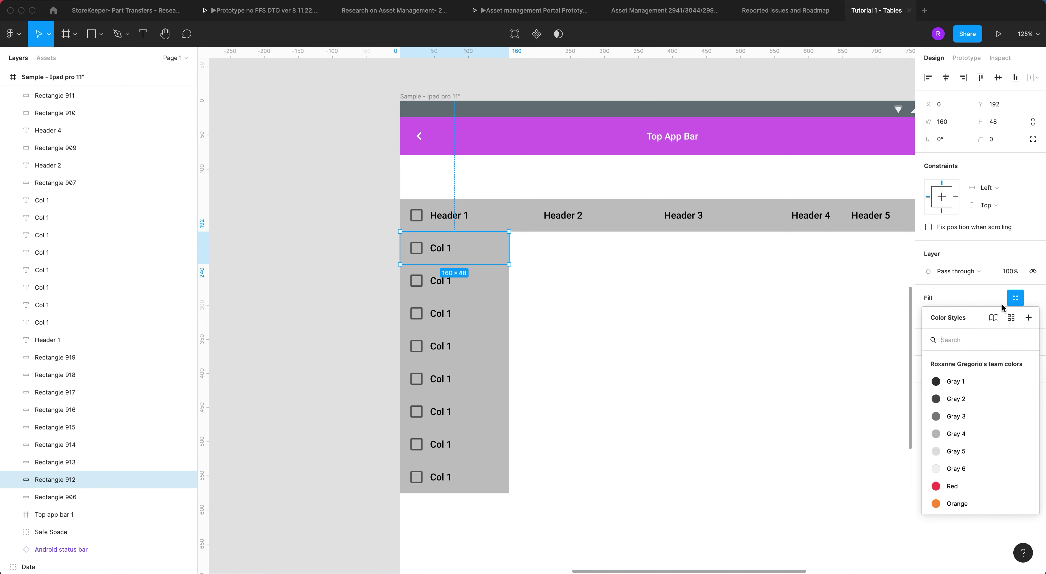
scroll(958, 452, "down", 5)
scroll(958, 452, "up", 5)
left_click(957, 298)
left_click(947, 316)
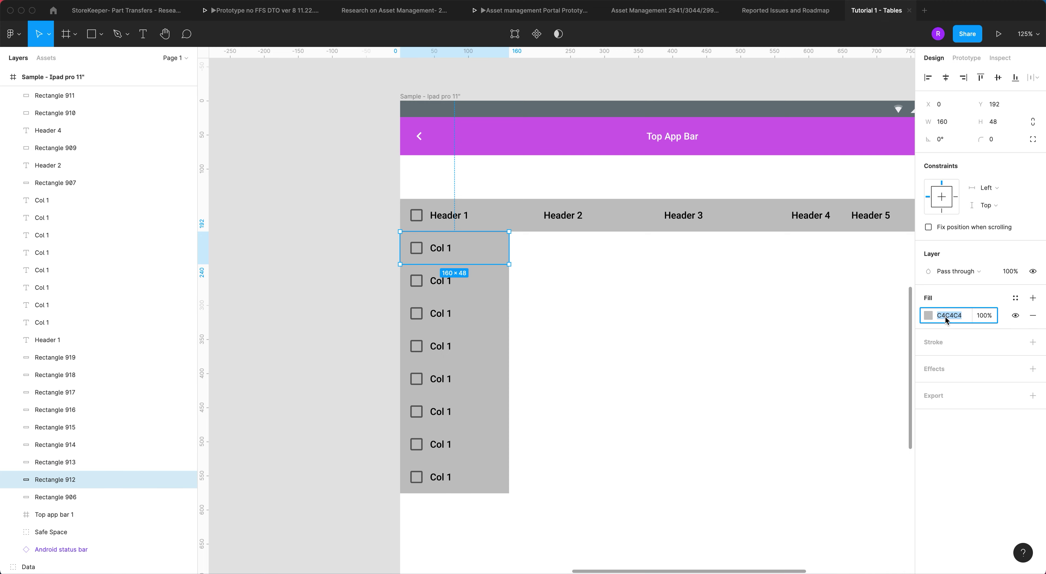
type("ffffff")
key("Return")
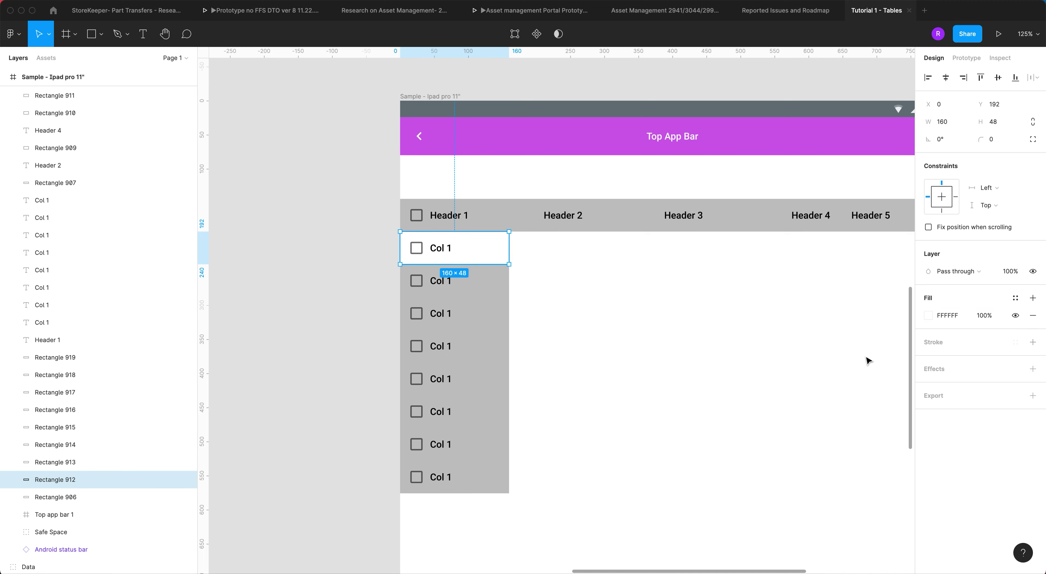
Step: Copy the white background's properties from the first "Col 1" cell and paste them onto the third cell's background rectangle
right_click(472, 251)
mouse_move(506, 294)
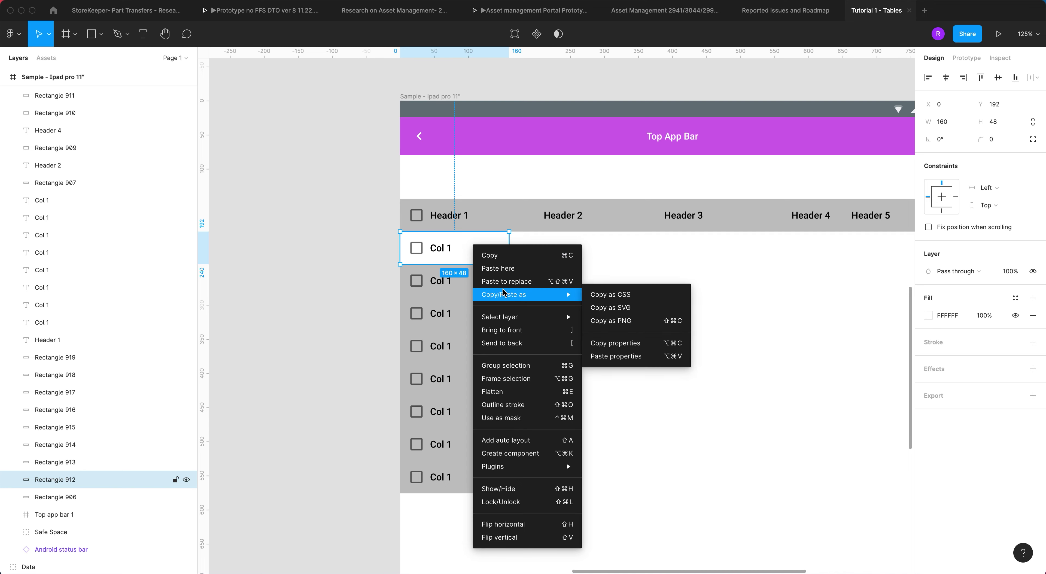
left_click(614, 347)
left_click(487, 313)
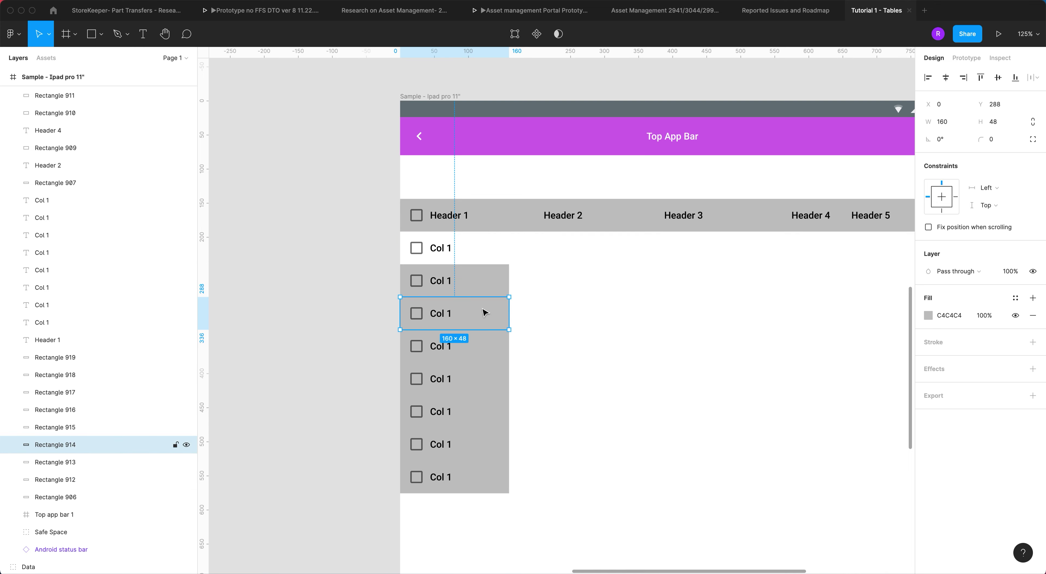
right_click(484, 312)
mouse_move(512, 319)
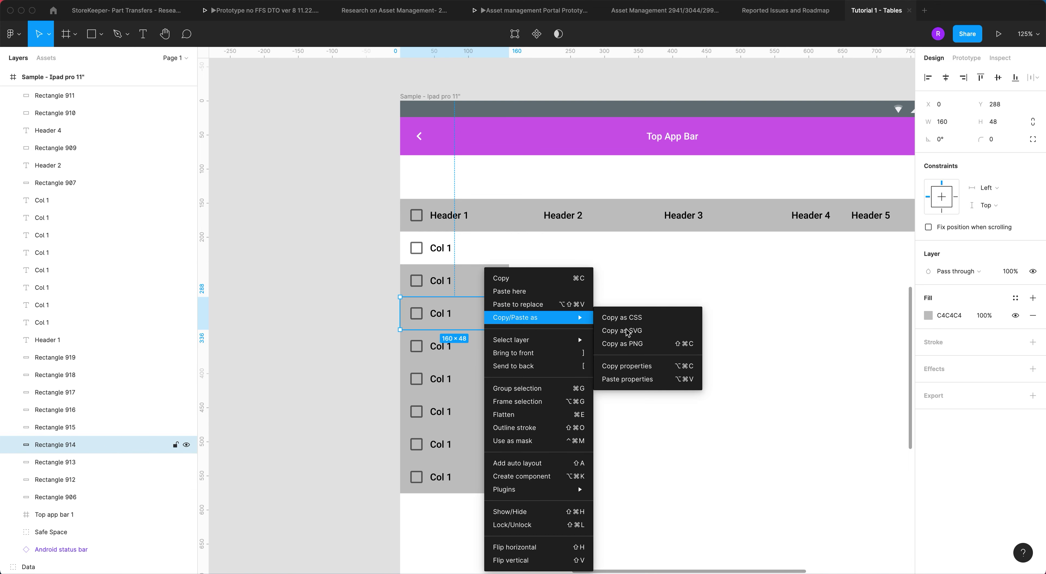
left_click(636, 380)
Step: Paste the copied white background properties onto the rectangles of the fifth and seventh "Col 1" cells
left_click(478, 386)
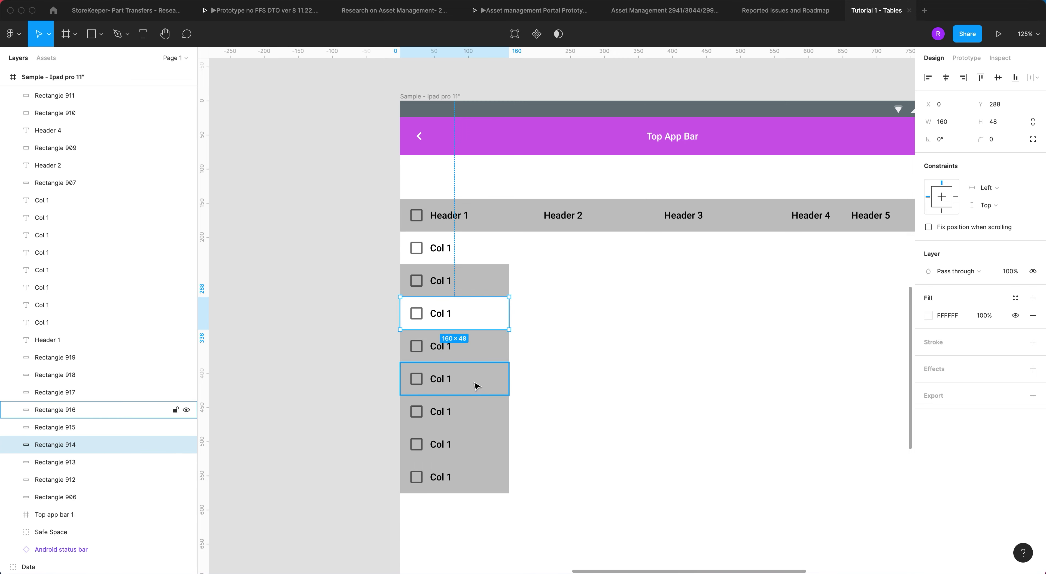
right_click(477, 386)
mouse_move(524, 317)
left_click(620, 385)
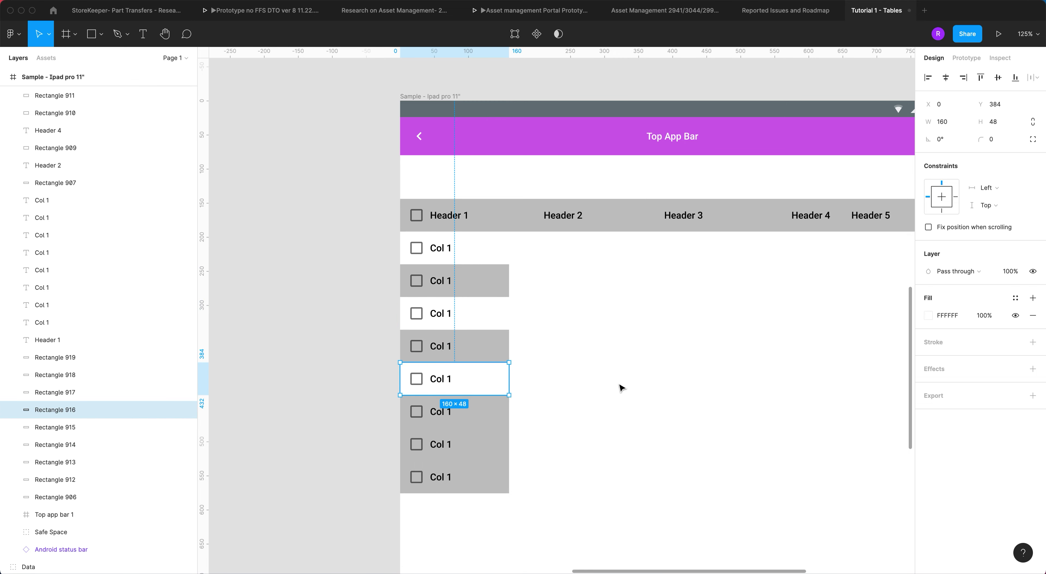
left_click(478, 448)
right_click(478, 448)
mouse_move(528, 317)
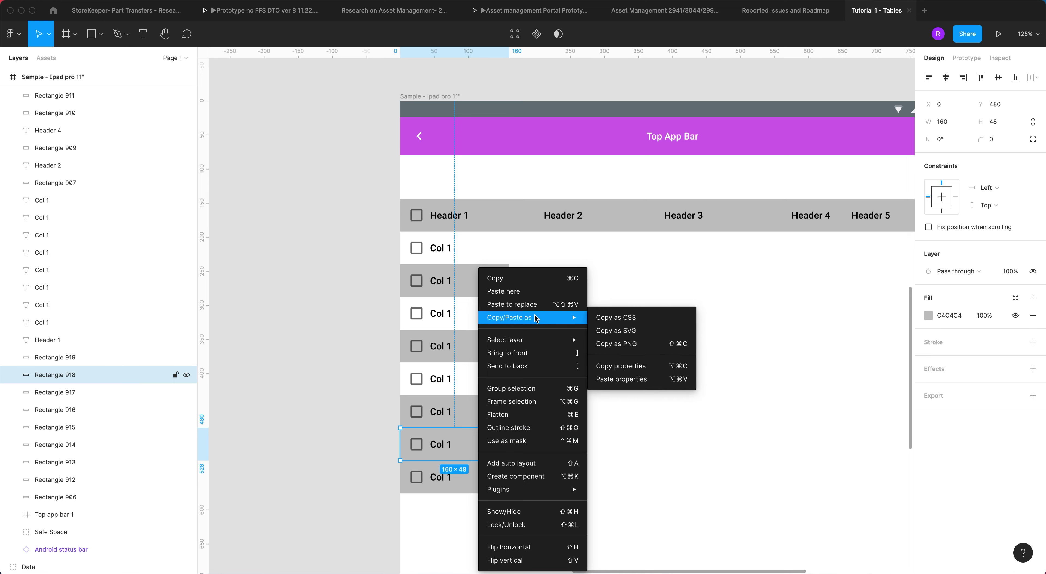
left_click(620, 381)
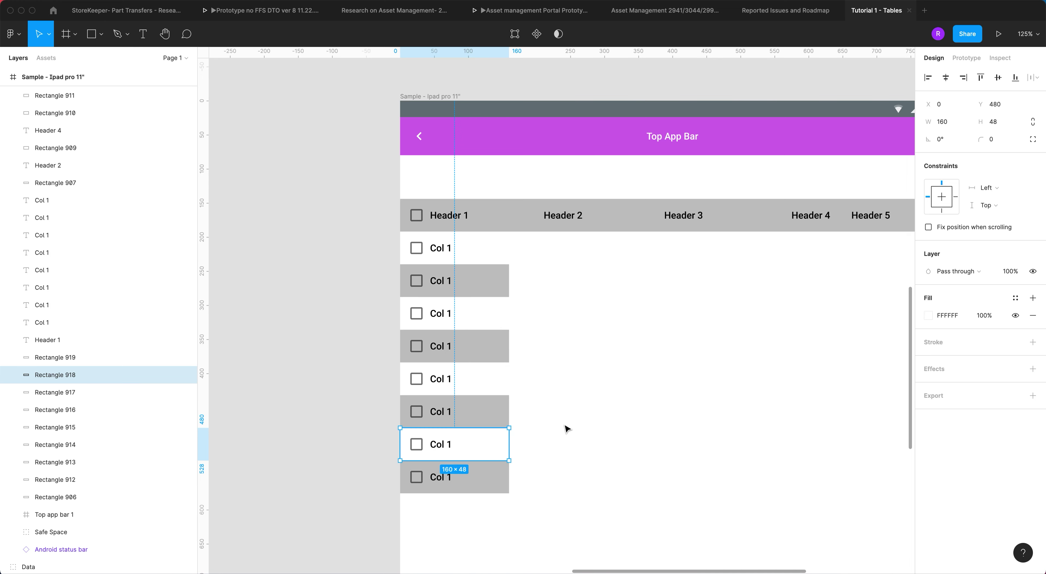
Step: Group all eight "Col 1" cells of the first column, including their checkboxes, labels and background rectangles
left_click(469, 251)
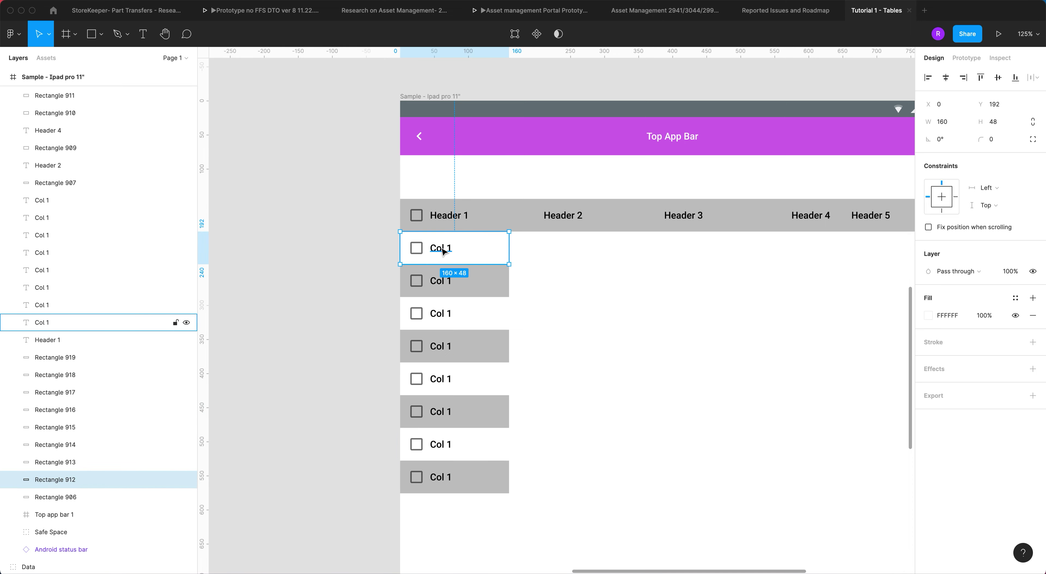
left_click_drag(370, 247, 519, 504)
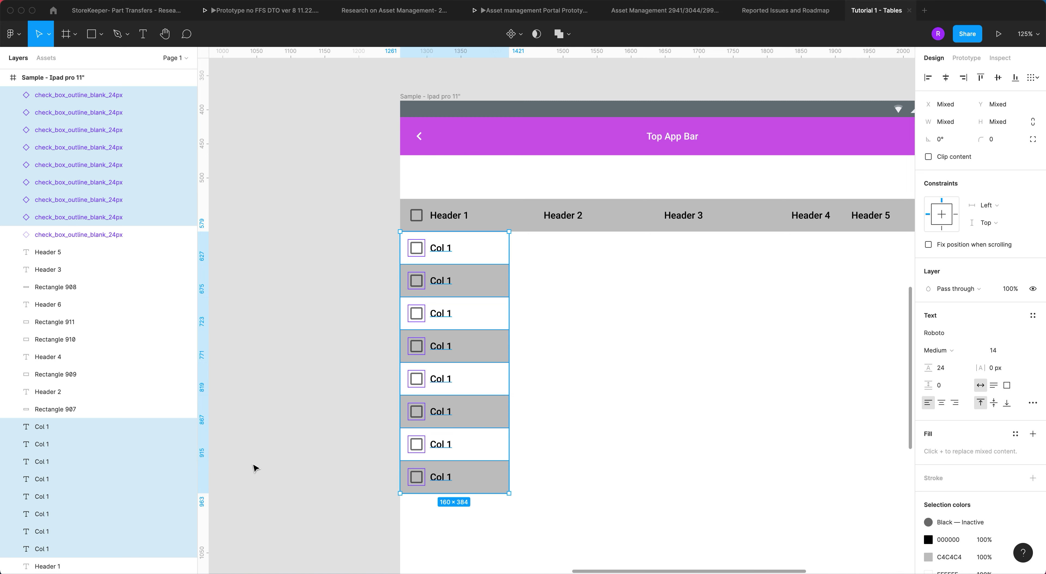
key("super+g")
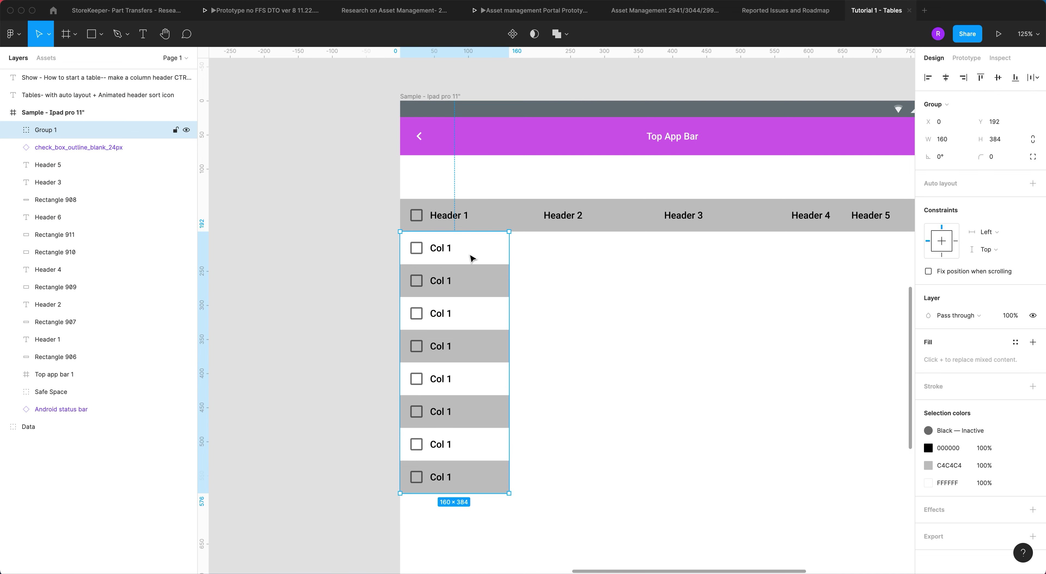
key("Escape")
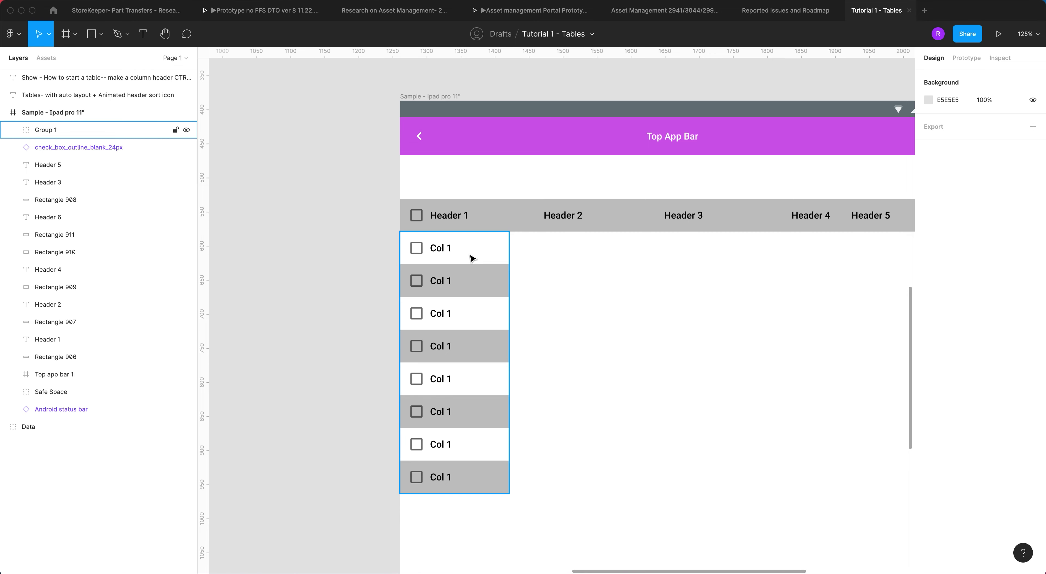
left_click(472, 259)
left_click_drag(472, 258, 516, 260)
key("super+z")
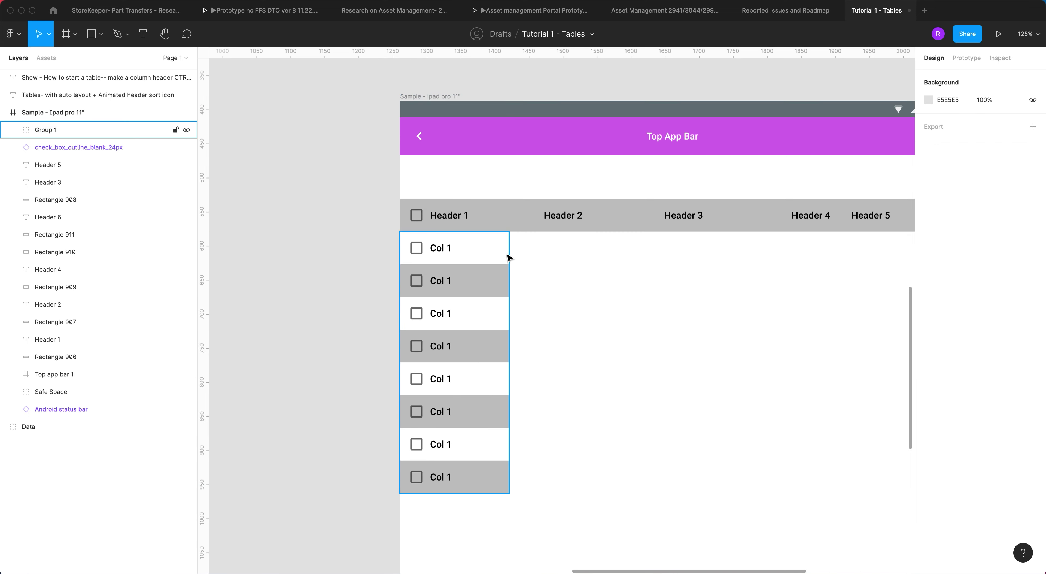
Step: Duplicate the grouped first column and place the copy flush beside it under Header 2, at X 160
left_click(479, 271)
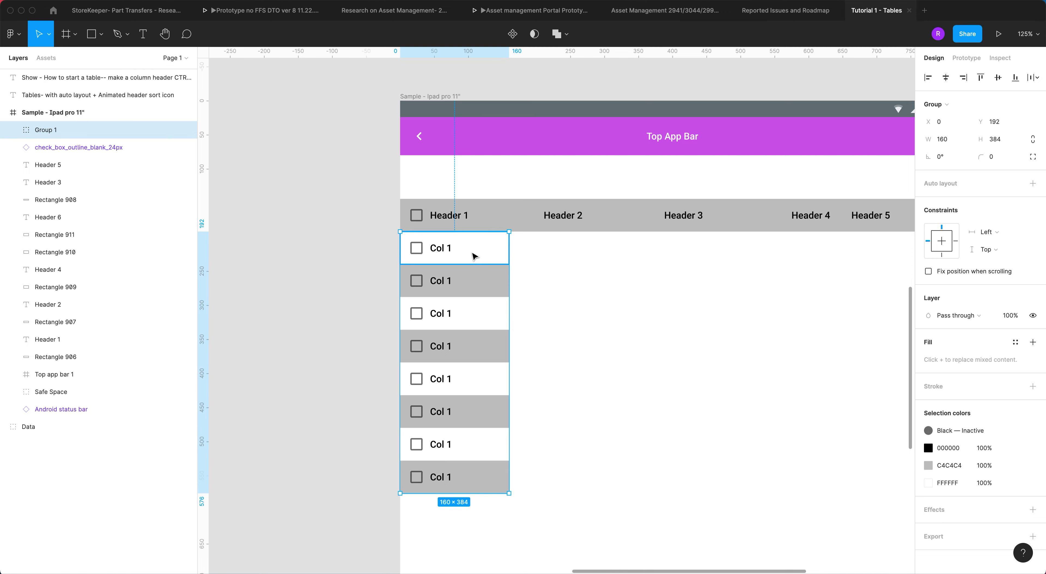
key("super+d")
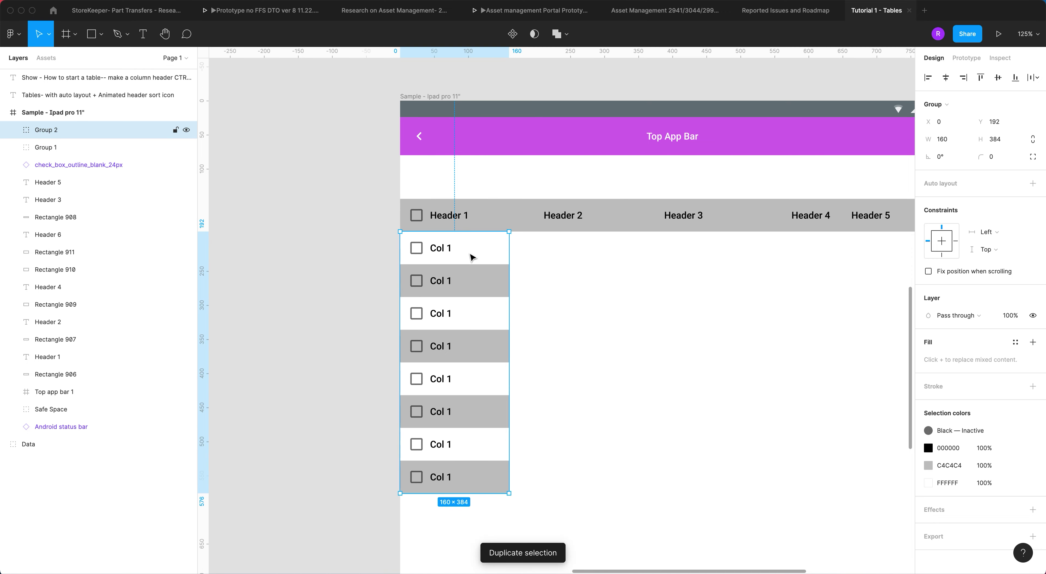
left_click_drag(471, 257, 576, 257)
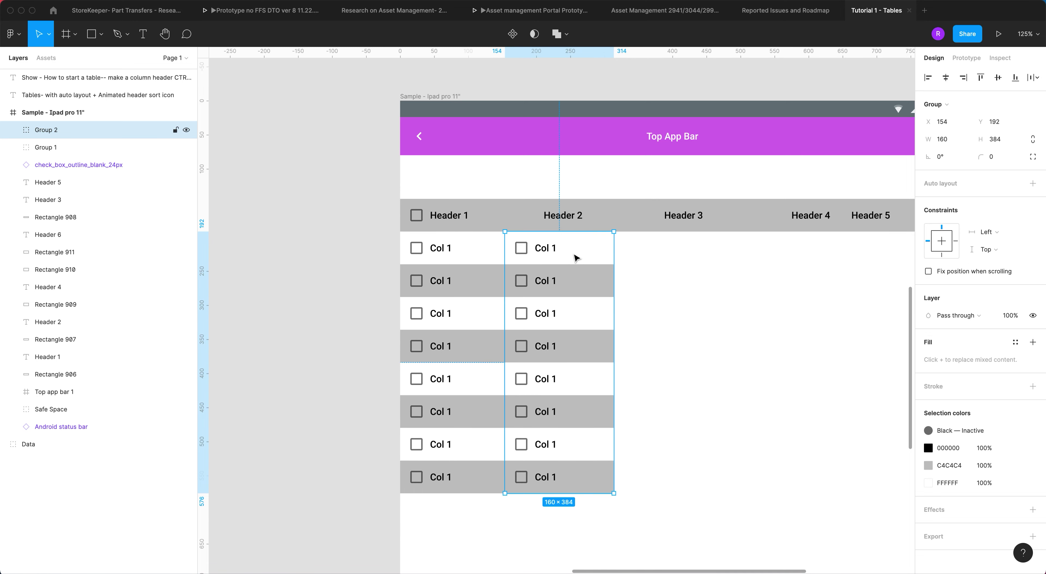
scroll(577, 240, "right", 3)
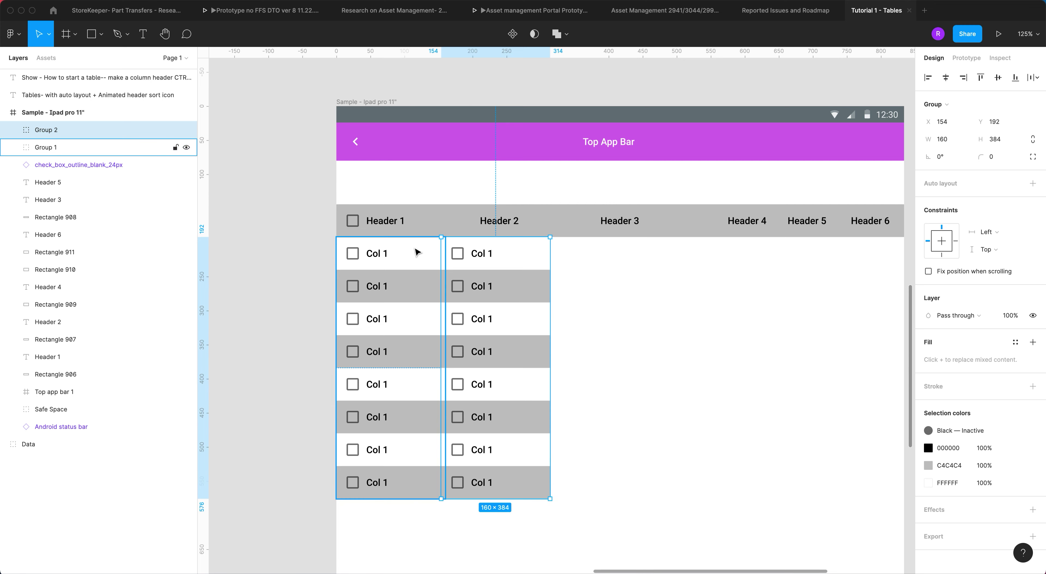
left_click_drag(523, 257, 528, 258)
left_click(422, 224)
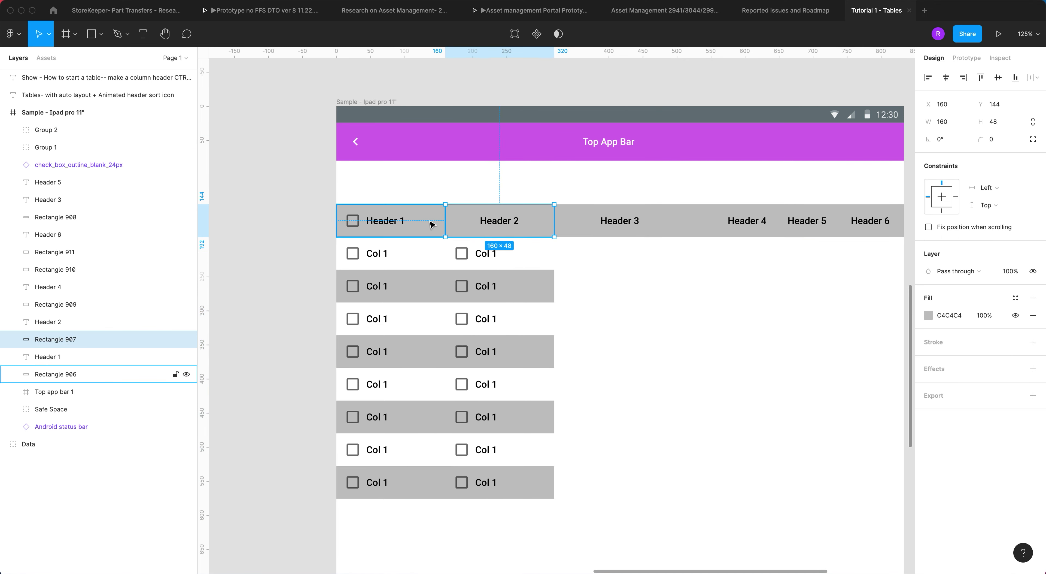
left_click(543, 222)
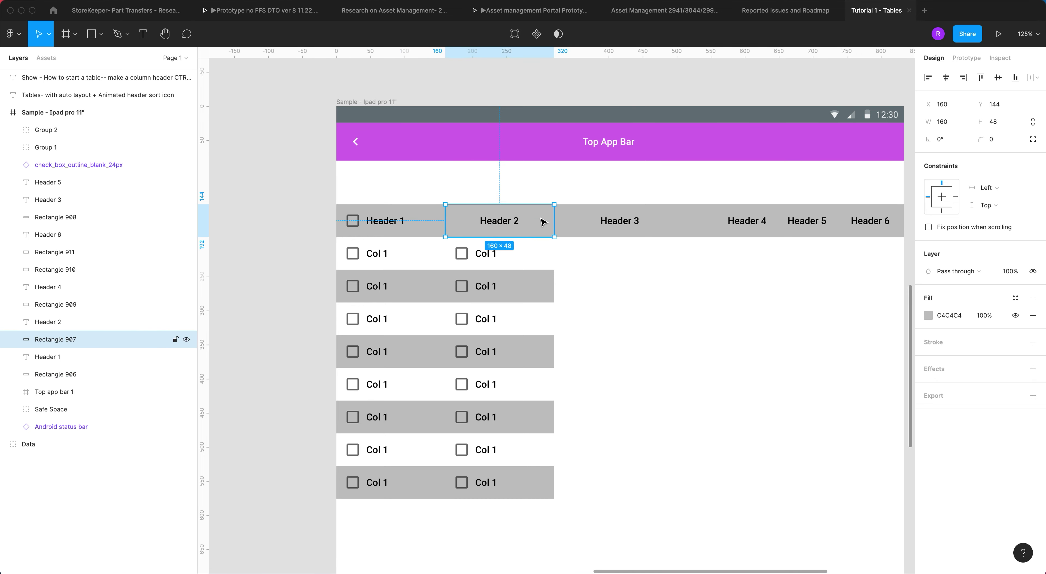
left_click(535, 262)
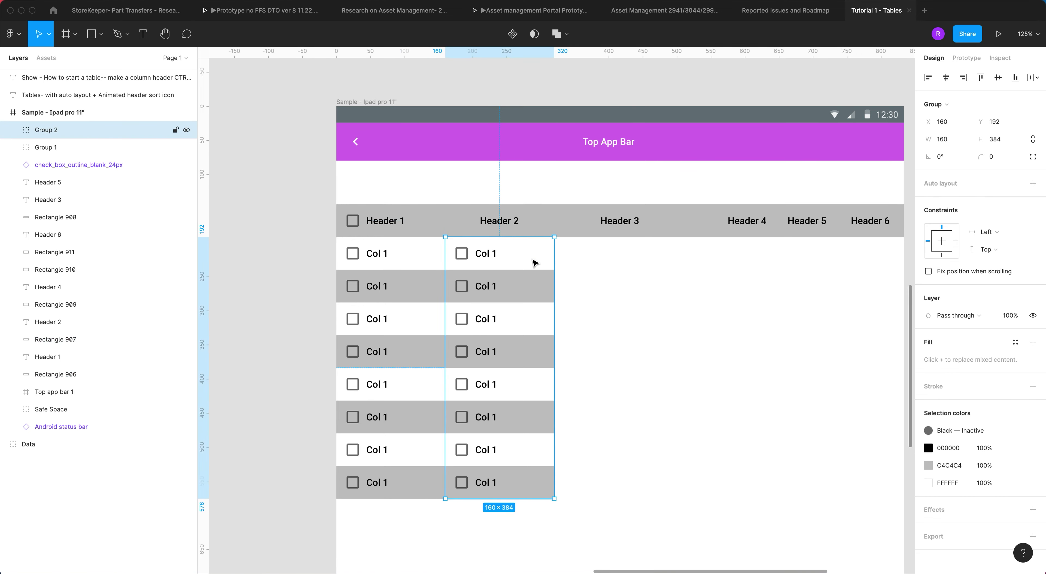
left_click(418, 259)
Step: Change the text of the first cell in the second column to "Col 2"
left_click(500, 256)
double_click(499, 256)
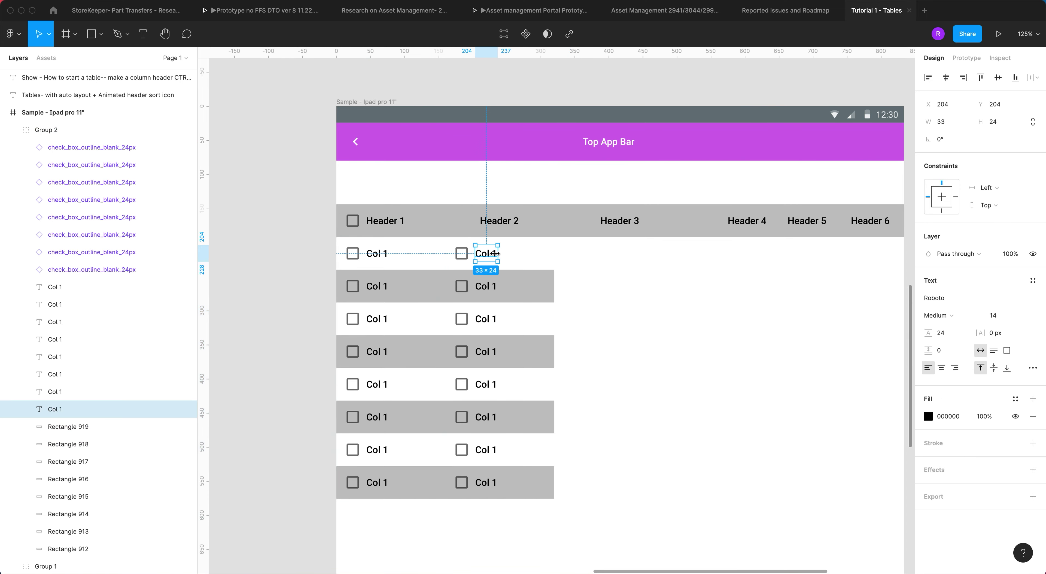
double_click(494, 253)
left_click(496, 253)
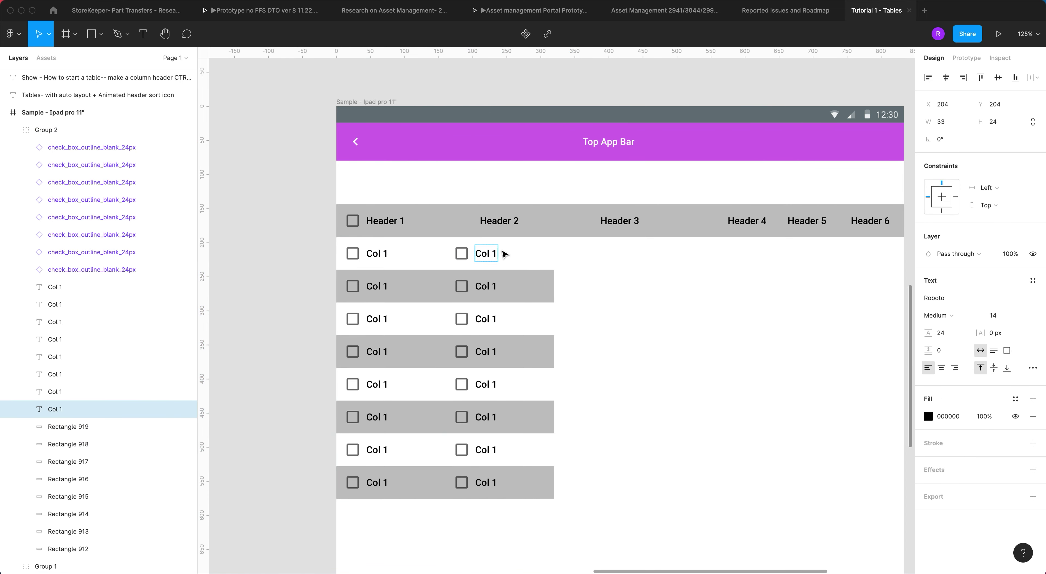
key("BackSpace")
type("2")
key("Escape")
Step: Copy the "Col 2" text and paste it to replace the label in the second column's second cell
right_click(488, 256)
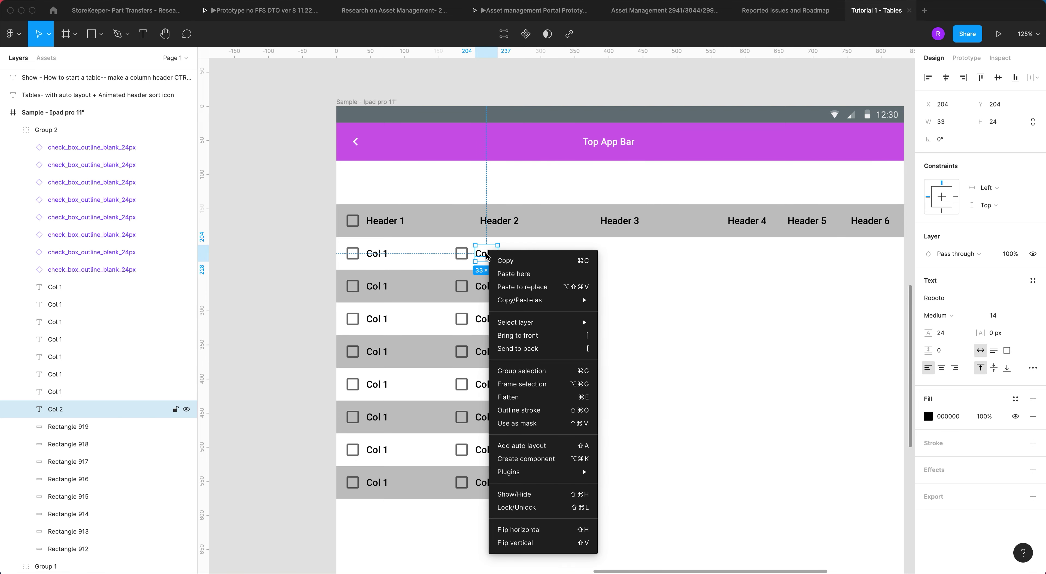
left_click(510, 262)
left_click(495, 291)
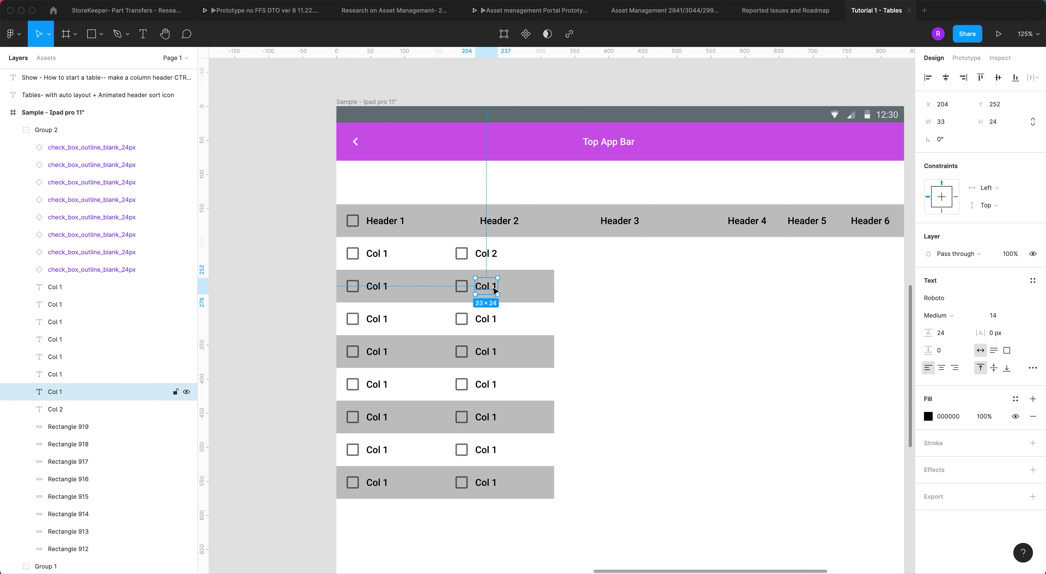
right_click(495, 291)
left_click(536, 304)
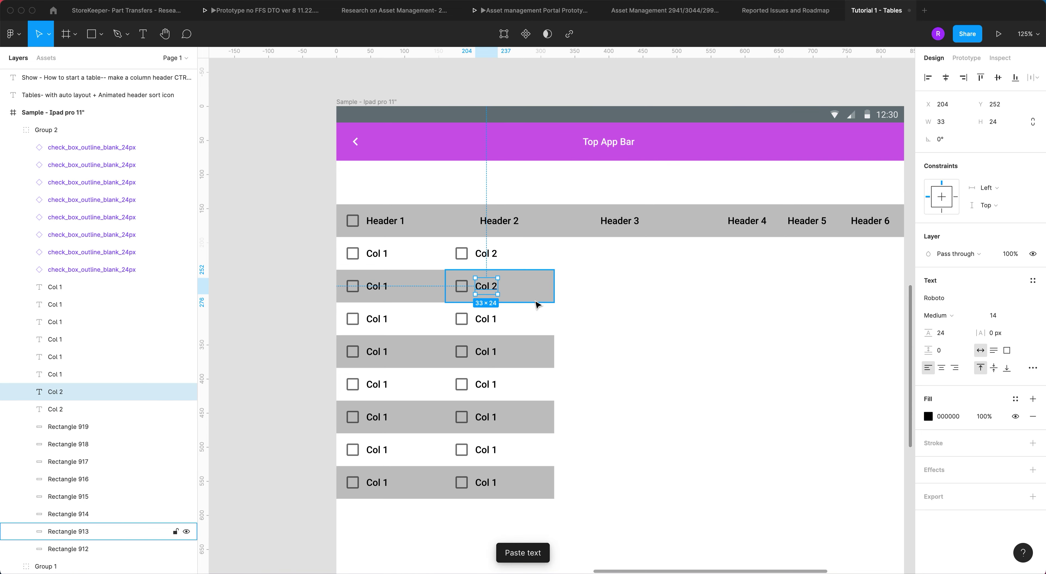
Step: Replace the remaining six "Col 1" labels in the second column with the copied "Col 2" text
left_click(487, 320)
left_click(490, 352, "shift")
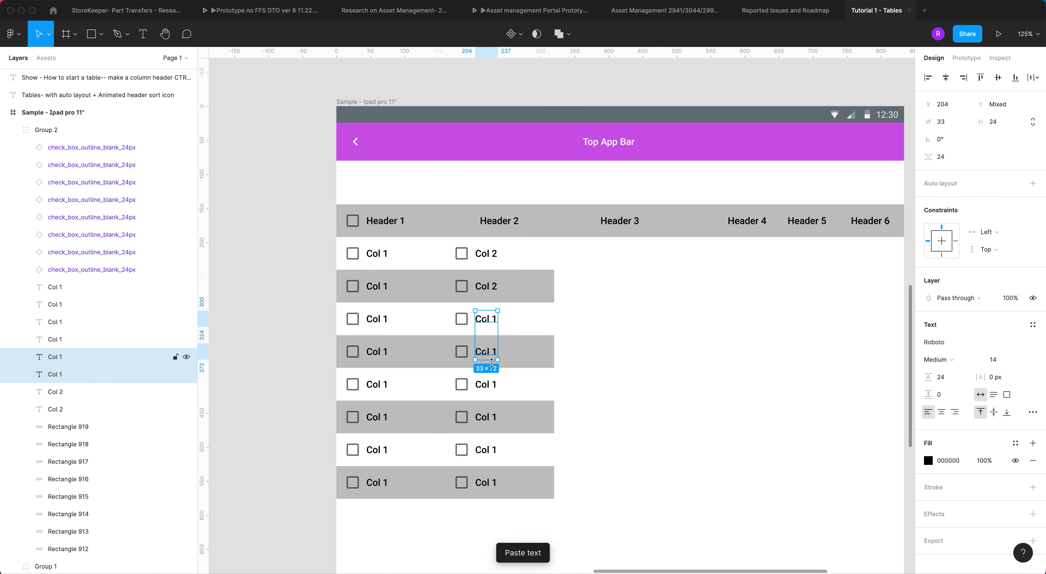
left_click(494, 386, "shift")
left_click(492, 418, "shift")
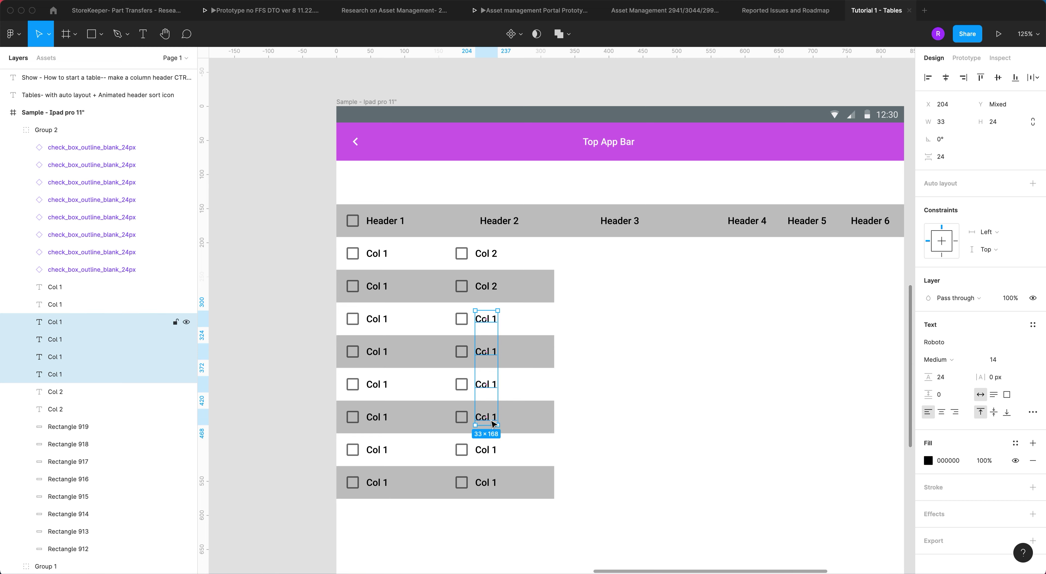
left_click(492, 451, "shift")
left_click(491, 483, "shift")
right_click(492, 483)
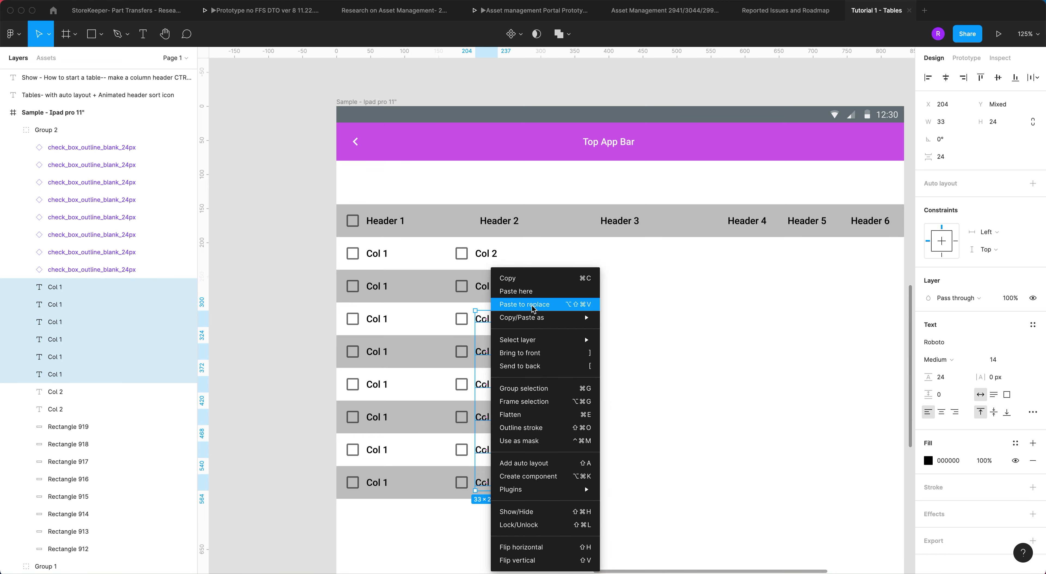
left_click(542, 309)
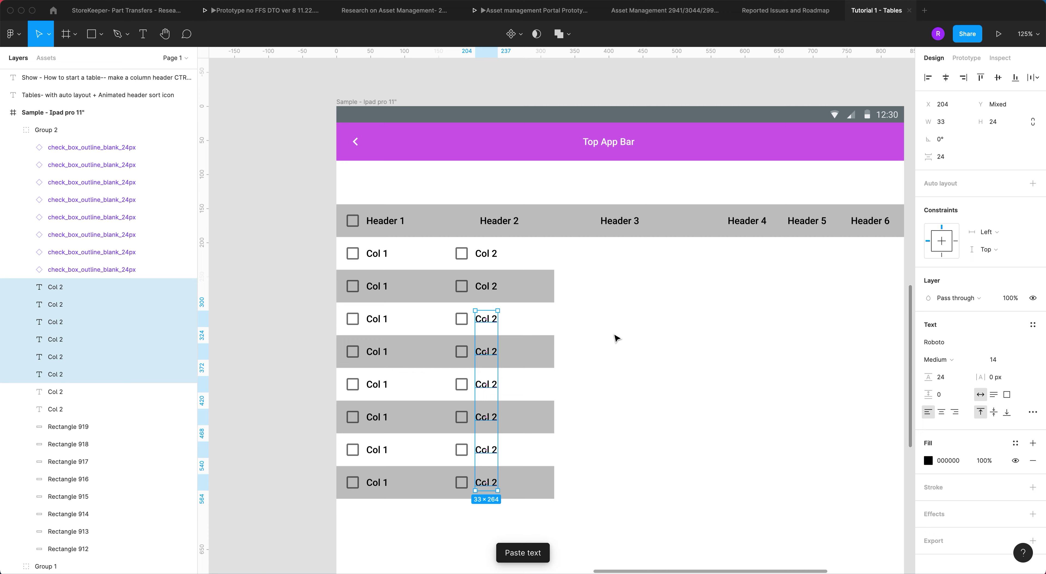
left_click(609, 387)
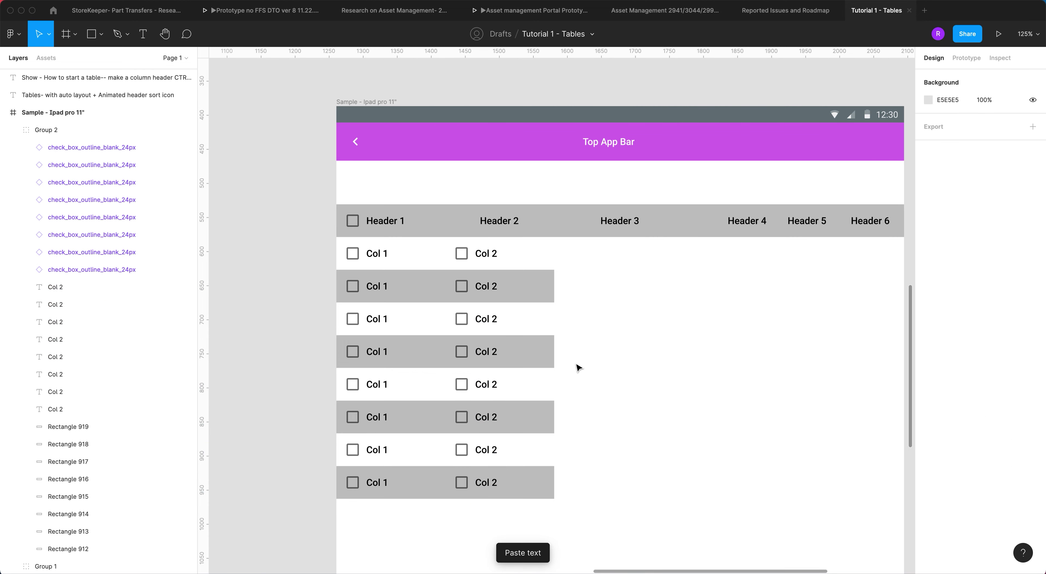
Step: Duplicate the "Col 2" column group and place the copy flush beside it under Header 3, at X 320
left_click(529, 260)
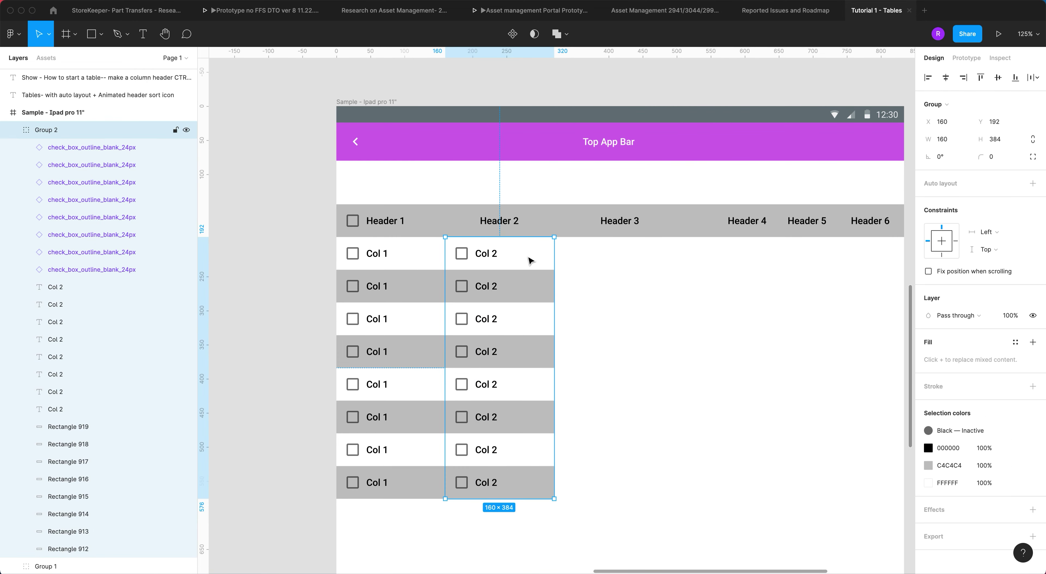
key("super+d")
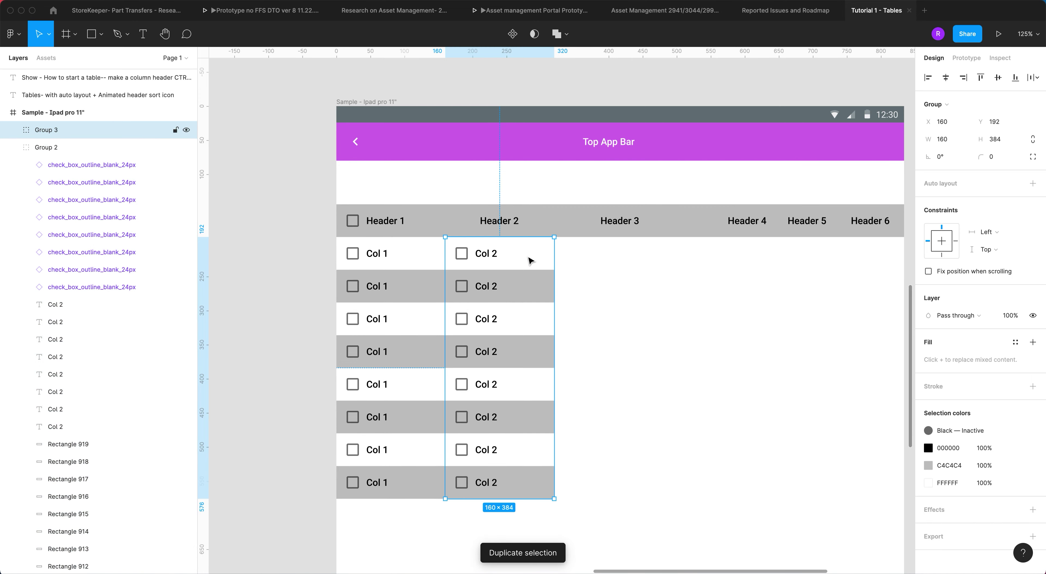
left_click_drag(529, 260, 638, 261)
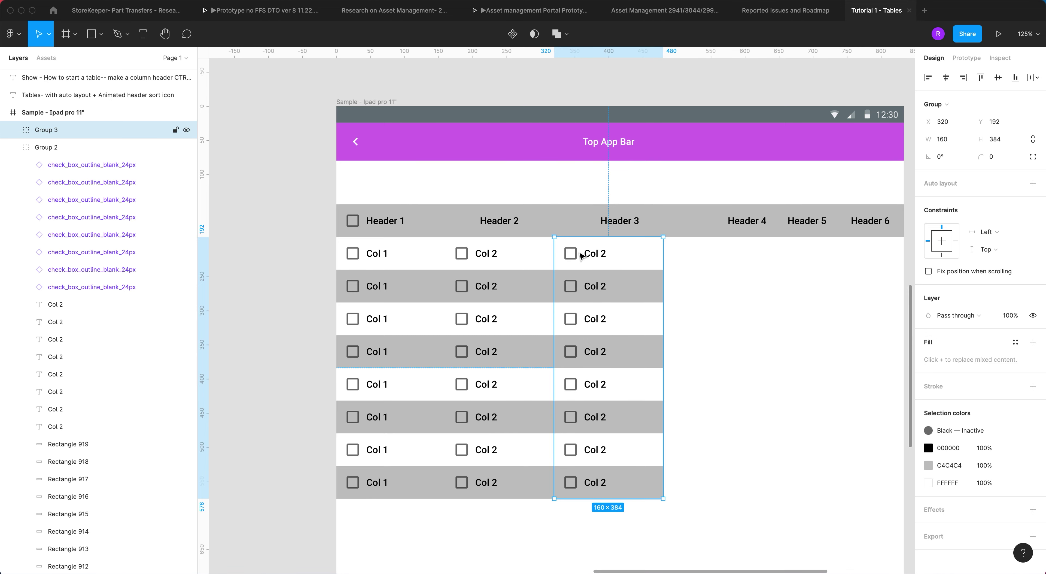
left_click(581, 223)
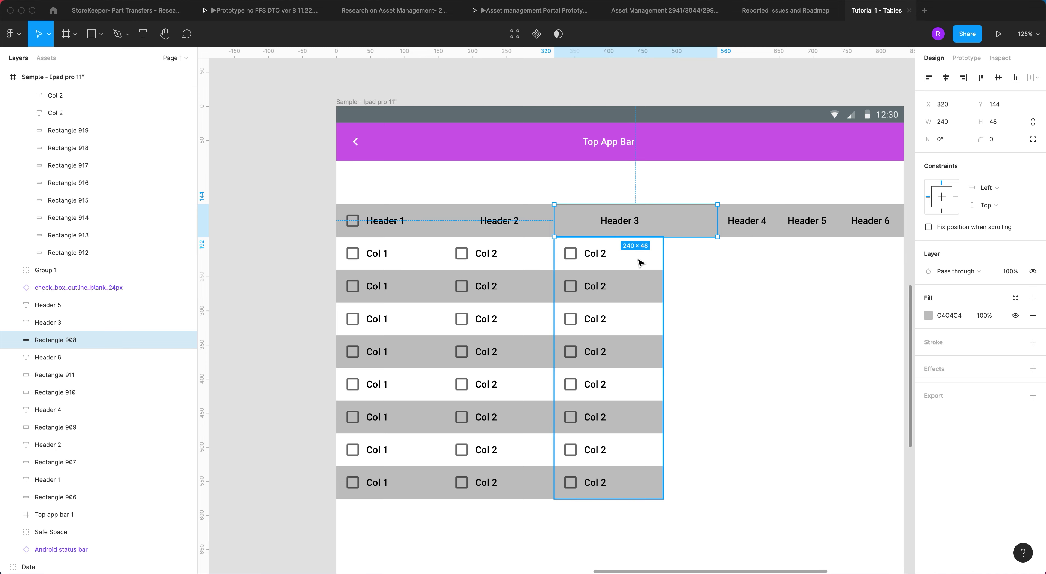
Step: Delete all eight checkboxes from the second column's cells
double_click(462, 254)
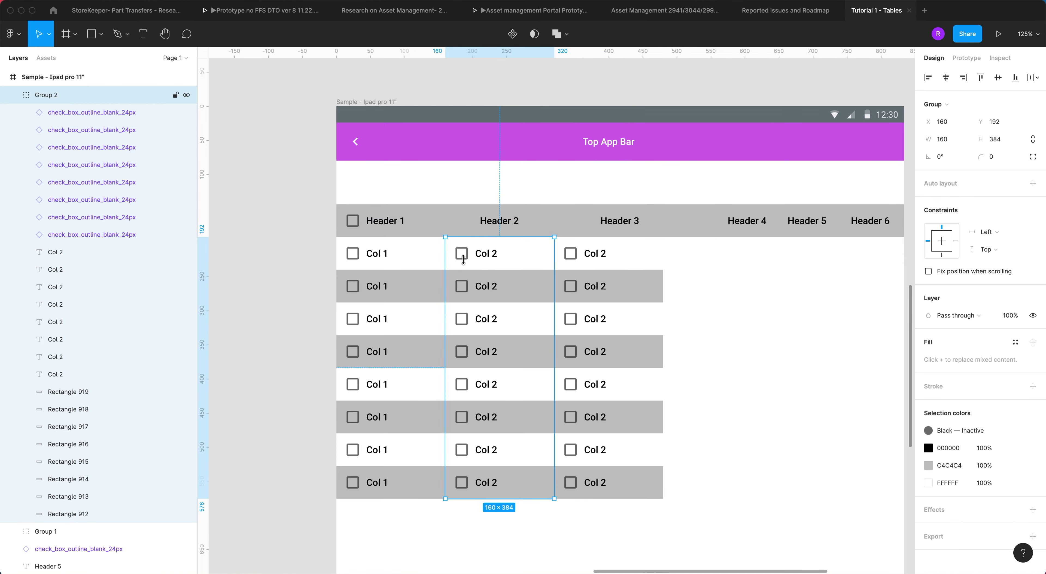
key("Delete")
left_click(465, 290)
key("Delete")
left_click(466, 325)
key("Delete")
left_click(464, 354)
key("Delete")
left_click(463, 384)
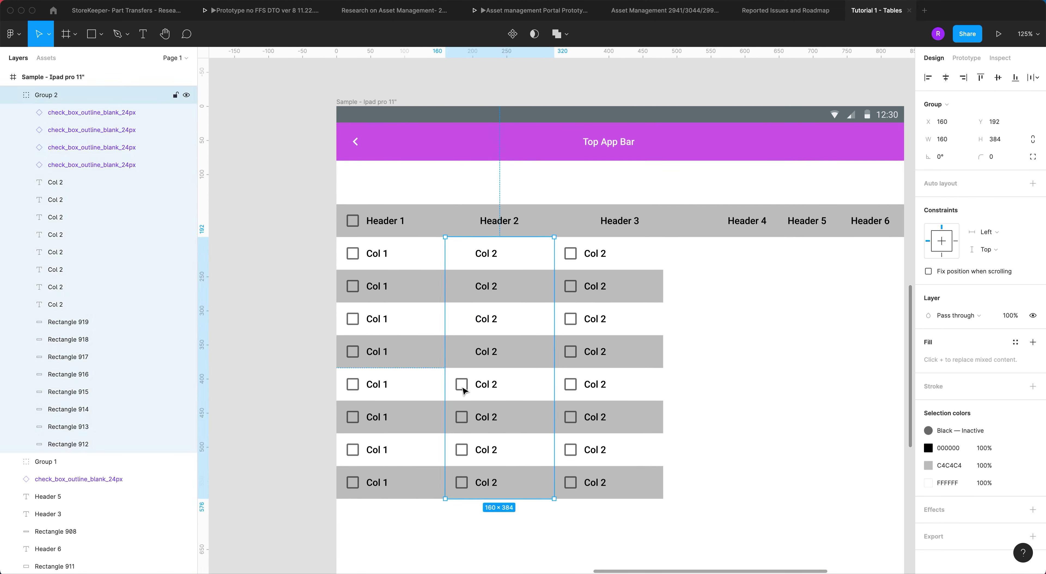
key("Delete")
left_click(464, 417)
key("Delete")
left_click(462, 450)
key("Delete")
left_click(463, 483)
key("Delete")
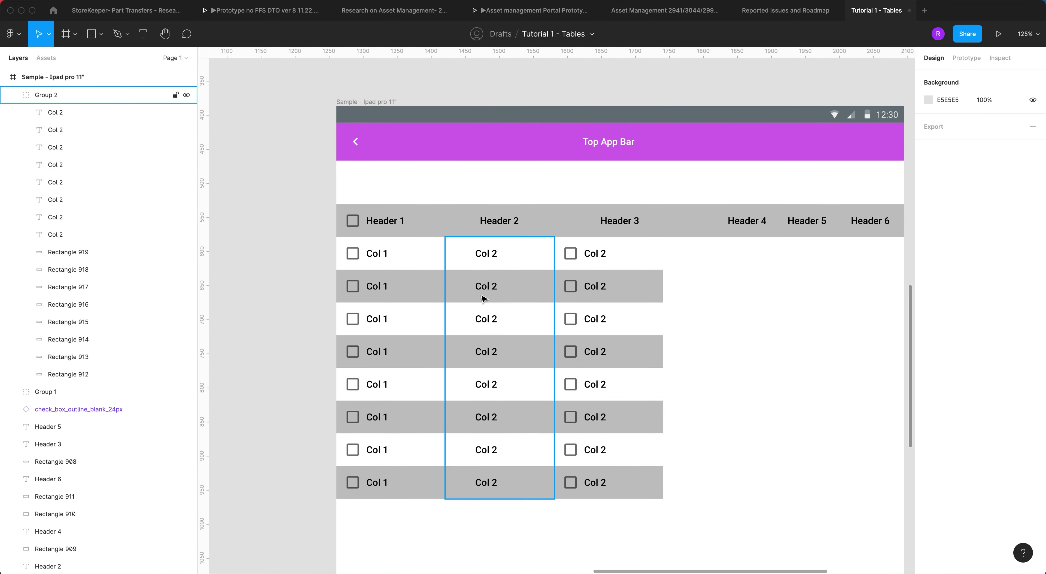
Step: Move the second column's eight "Col 2" labels left to X 172, leaving a 12 px inset from the cell edge
left_click(485, 254)
left_click(486, 287, "shift")
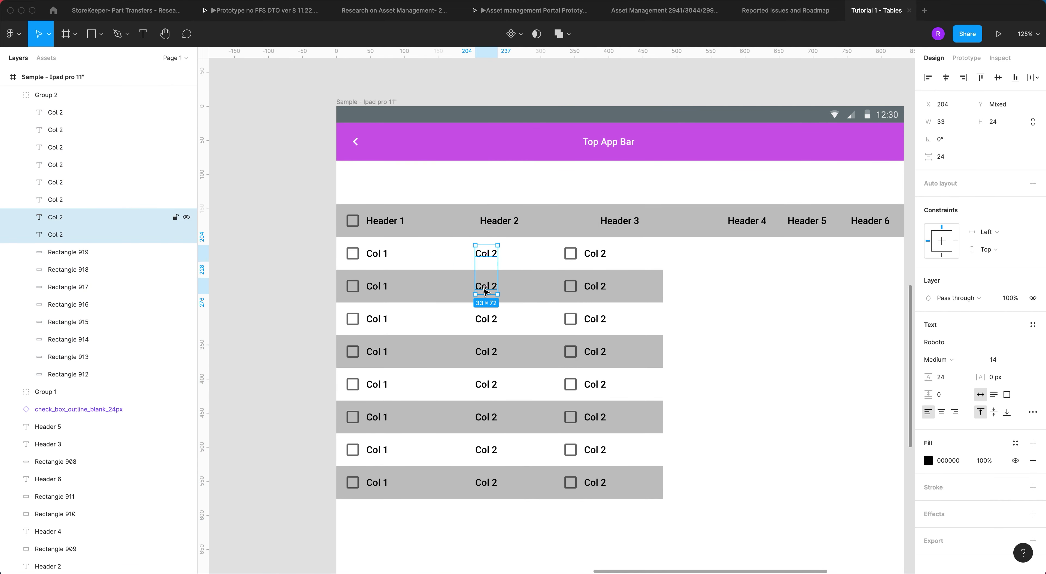
left_click(486, 320, "shift")
left_click(487, 352, "shift")
left_click(490, 385, "shift")
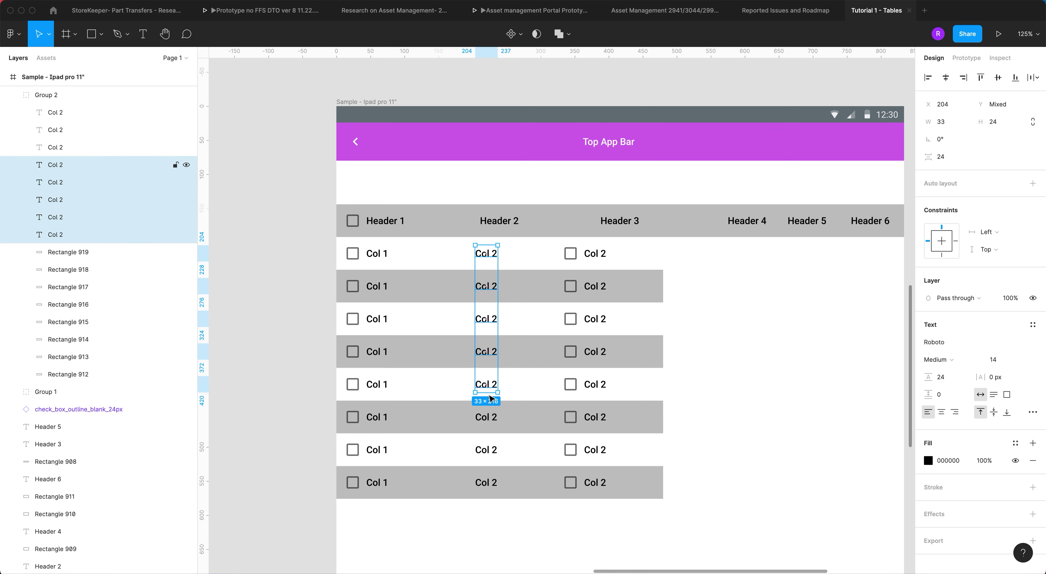
left_click(487, 417, "shift")
left_click(486, 450, "shift")
left_click(484, 482, "shift")
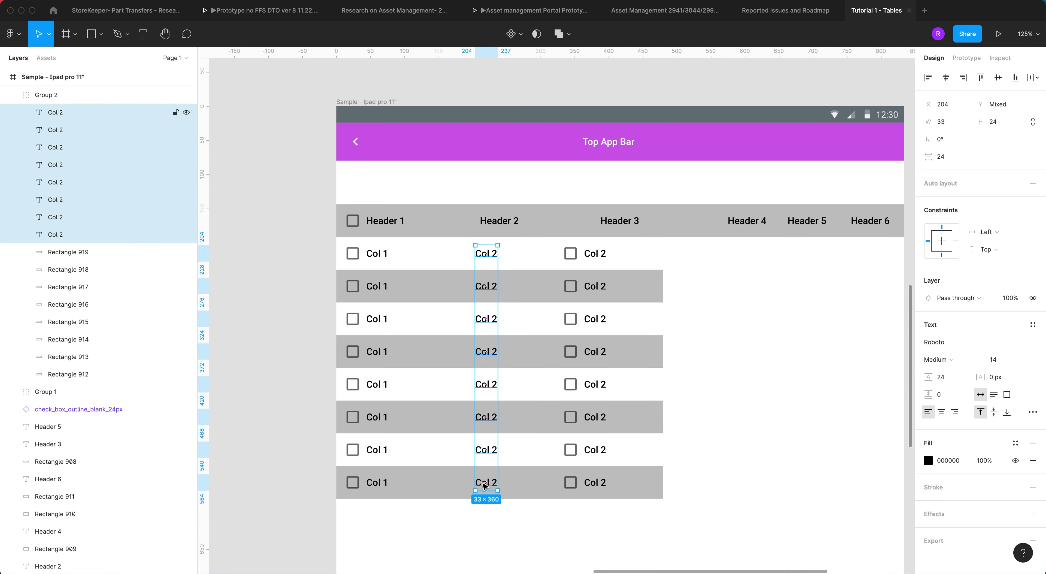
key("alt")
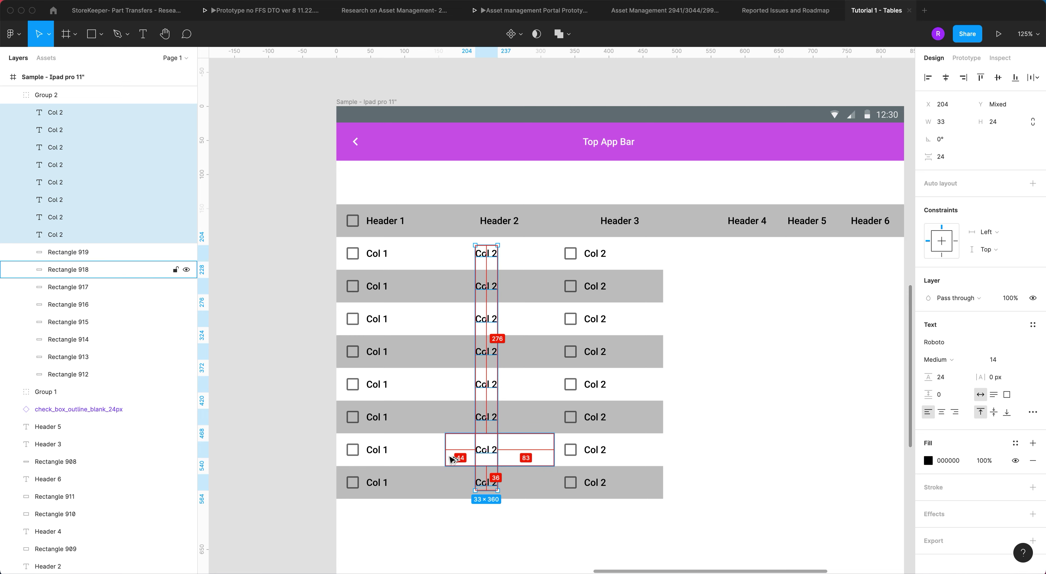
key("Left")
key("Left")
key("Left")
key("Left")
key("Left")
key("Left")
key("Left")
key("Left")
key("Left")
key("Left")
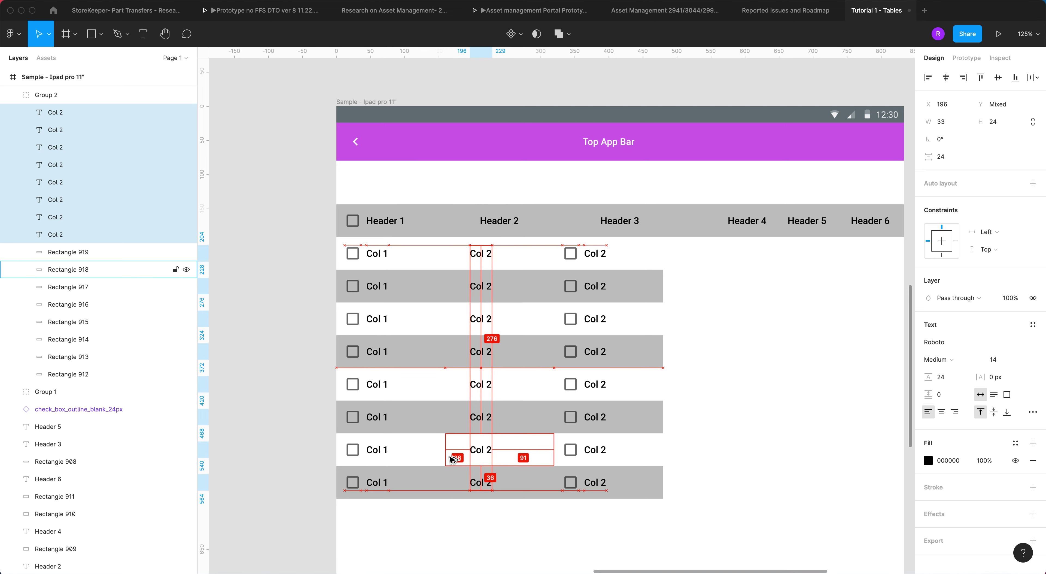
key("Left")
key("Left")
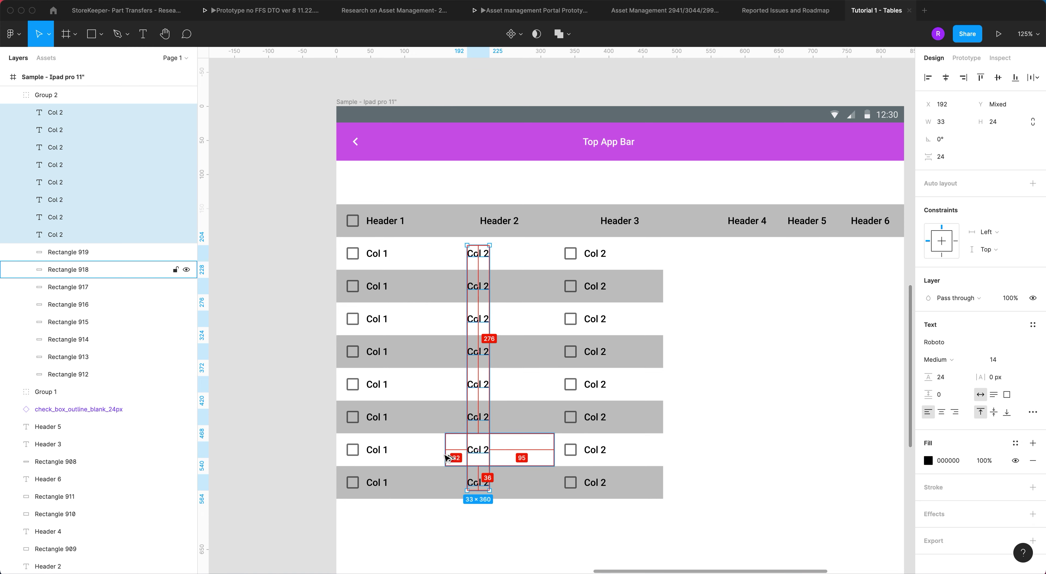
key("Left")
key("Left")
key("Left")
key("Left")
key("Left")
key("Left")
key("Left")
key("Left")
key("Left")
key("Left")
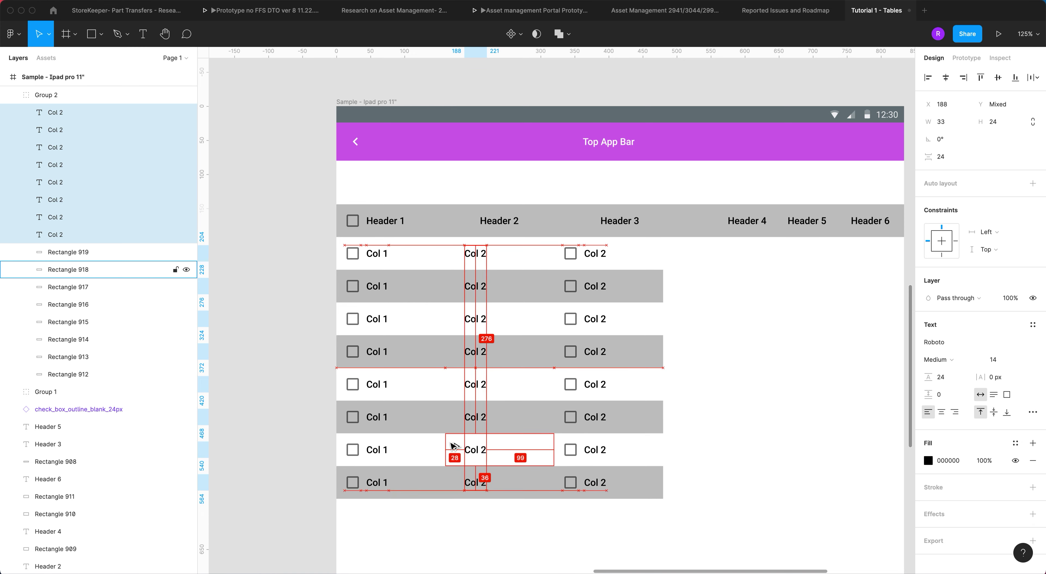
key("Left")
key("Left")
key("Left")
key("Left")
key("Left")
key("Left")
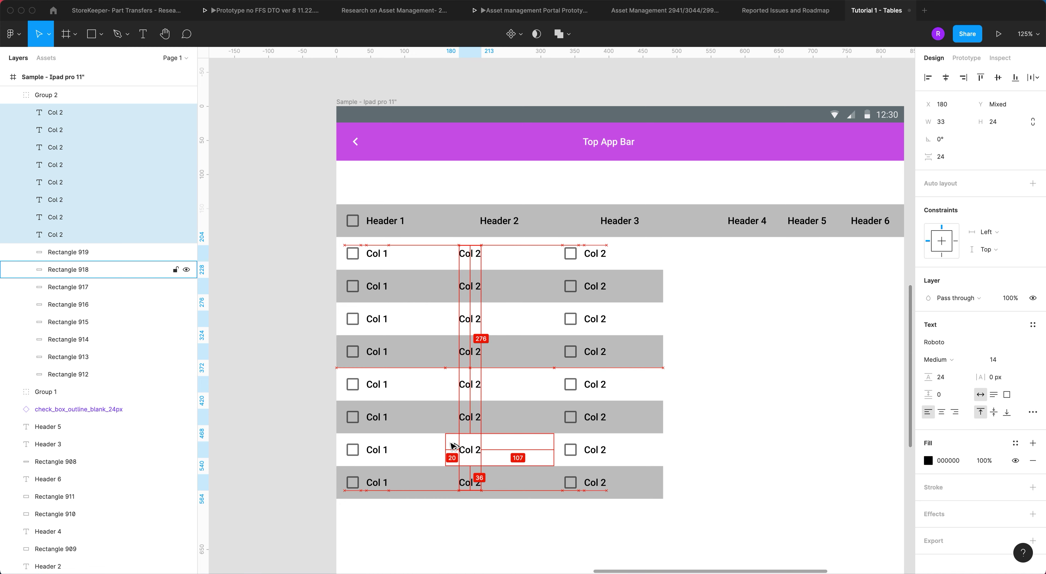
key("Left")
key("Left")
key("Left")
key("Left")
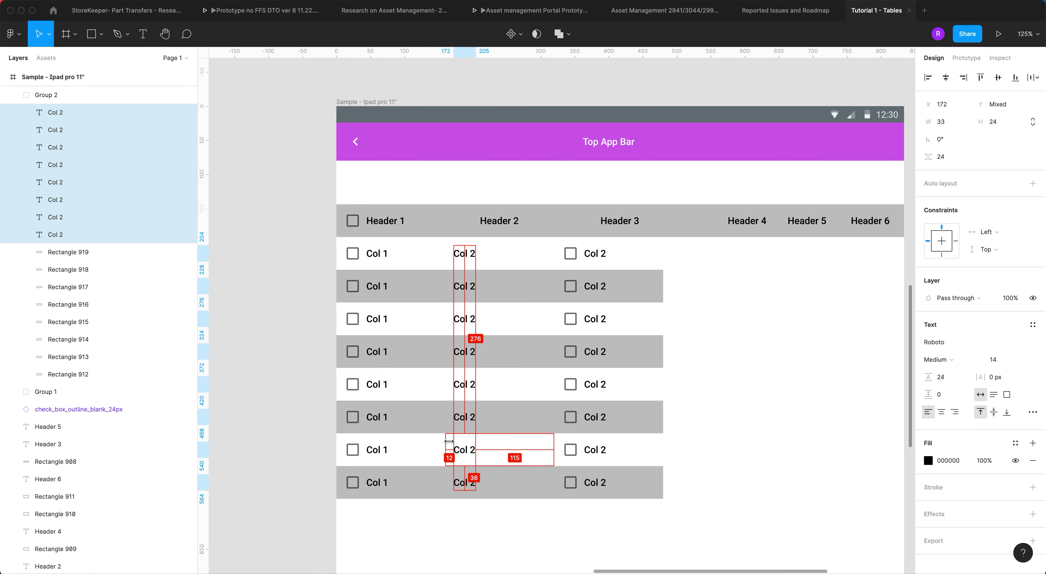
double_click(348, 323)
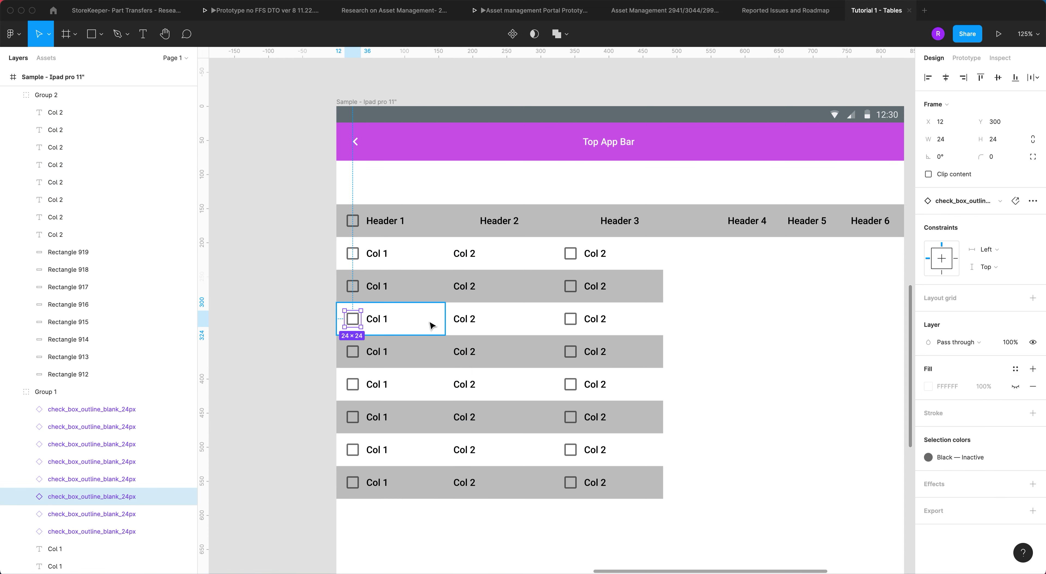
left_click(467, 319)
left_click(461, 322)
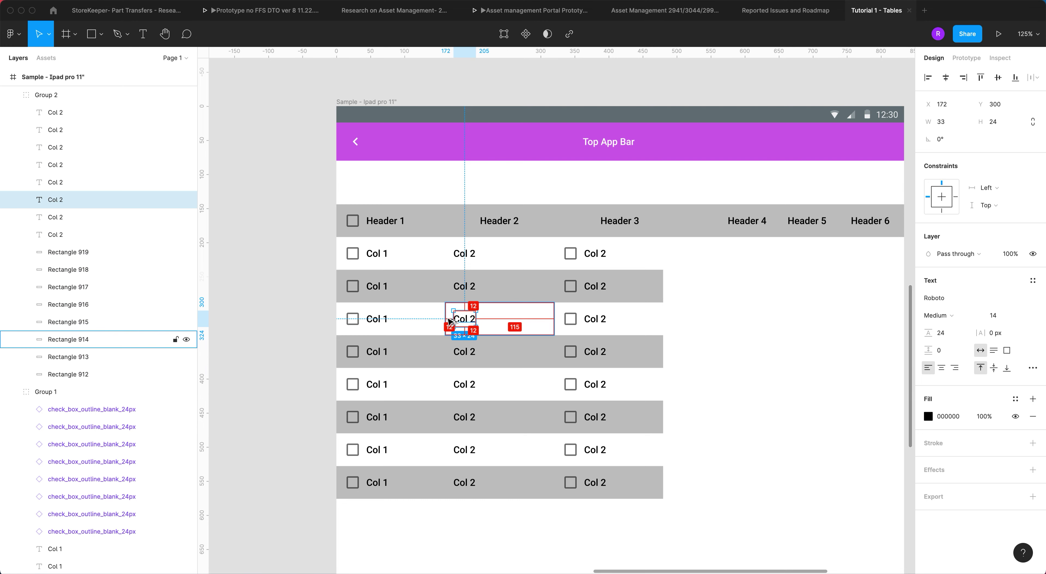
Step: Delete the duplicated column group with checkboxes under Header 3
left_click(568, 263)
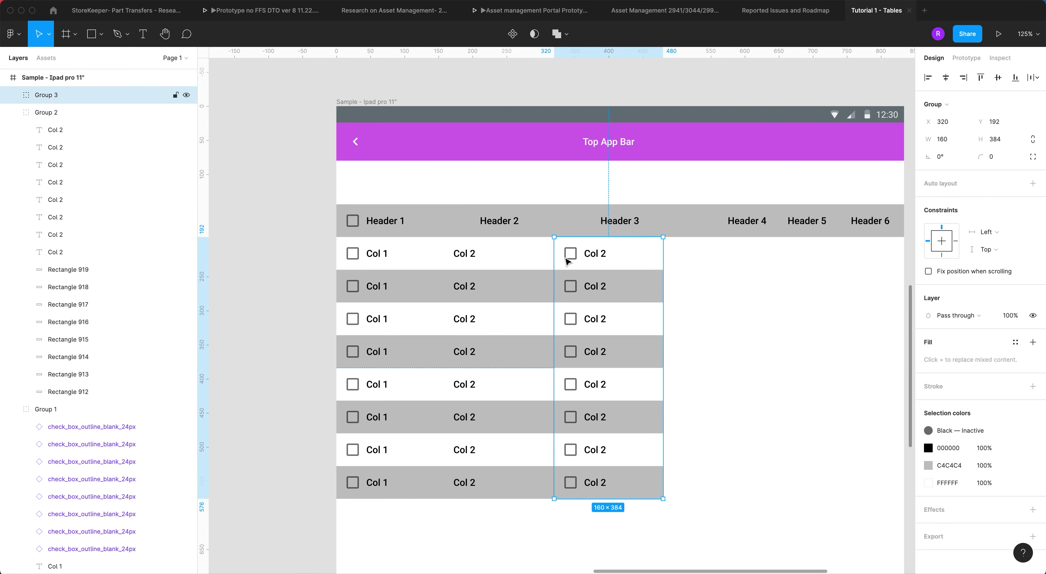
double_click(569, 253)
left_click(704, 366)
left_click_drag(683, 503, 654, 342)
key("Delete")
Step: Duplicate the cleaned-up "Col 2" column group and place the copy flush beside it at X 320
left_click(498, 320)
key("ctrl+d")
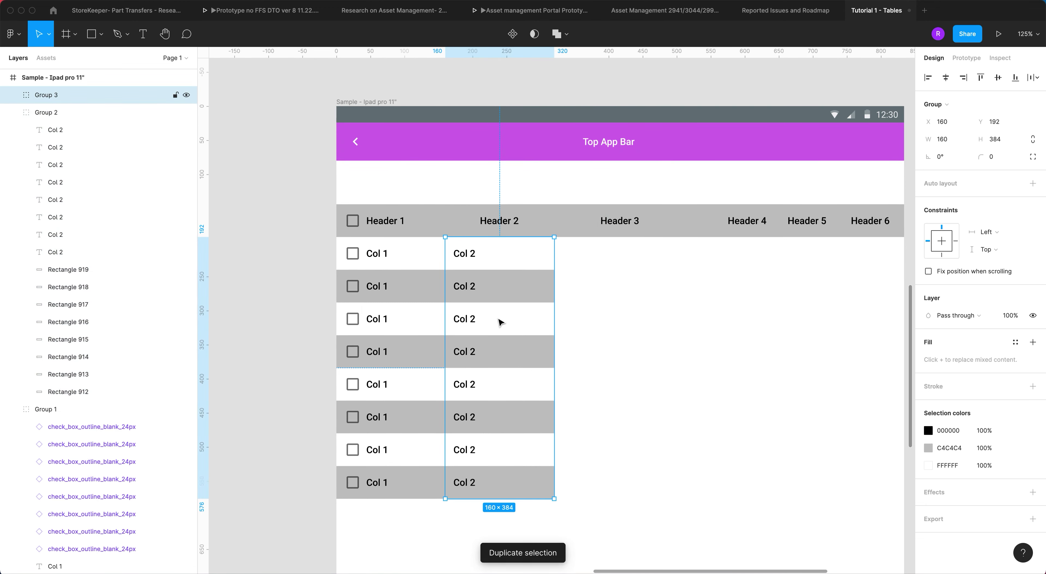
left_click_drag(501, 324, 609, 327)
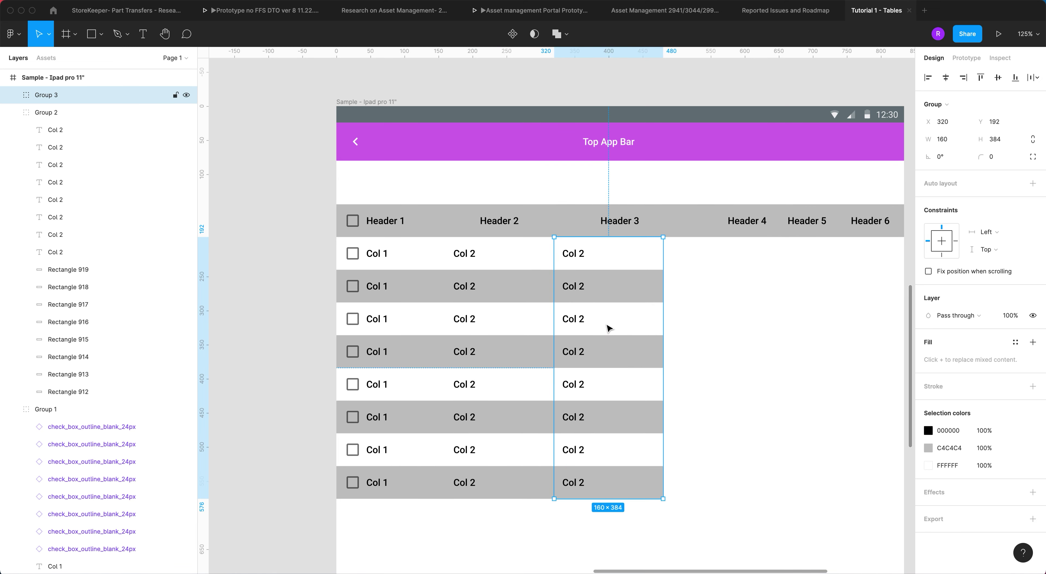
Step: Collapse the first and second column groups, Group 1 and Group 2, in the layer list
left_click(581, 227)
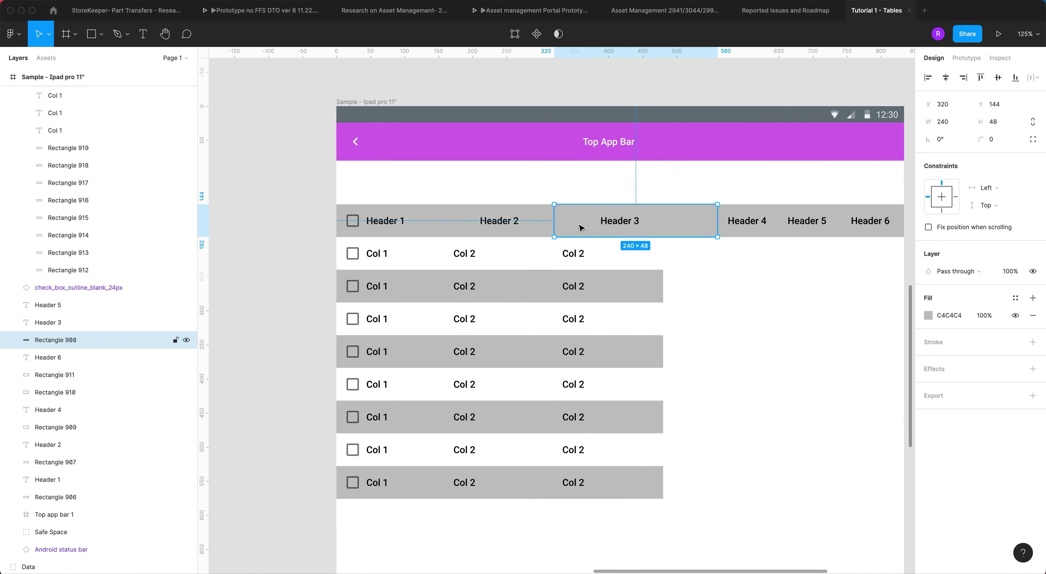
left_click(591, 268)
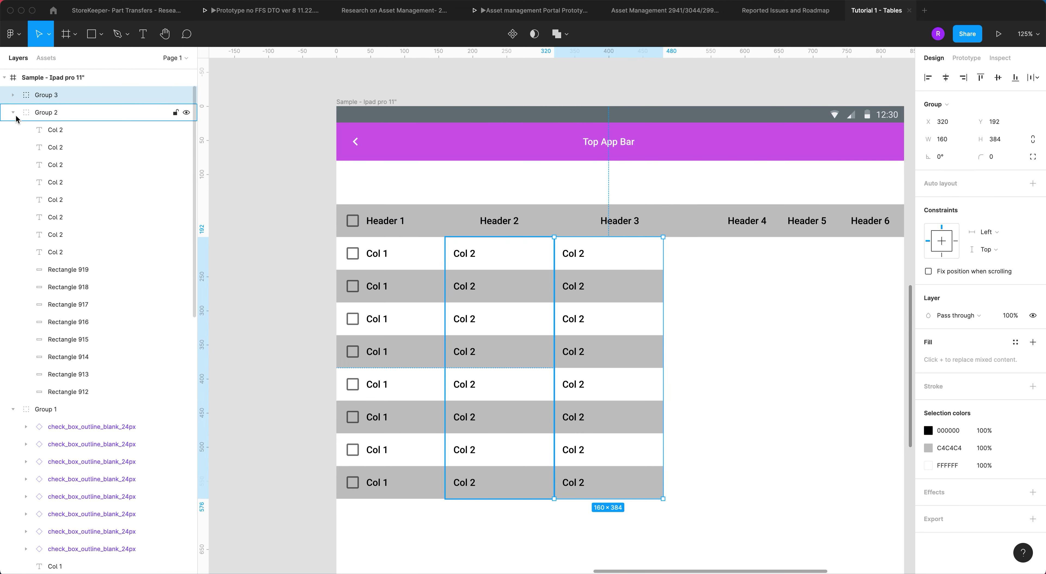
left_click(13, 114)
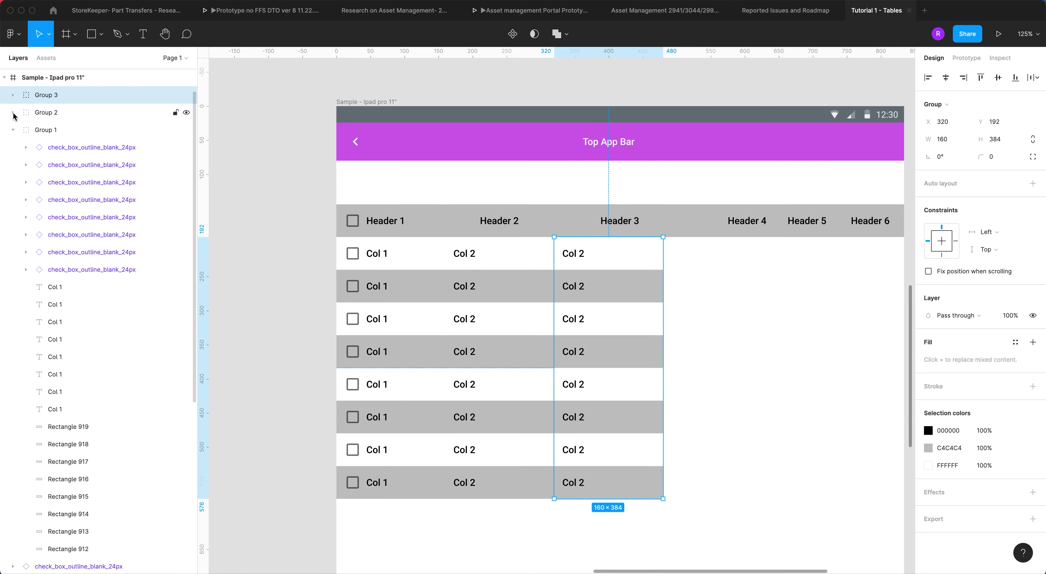
left_click(13, 132)
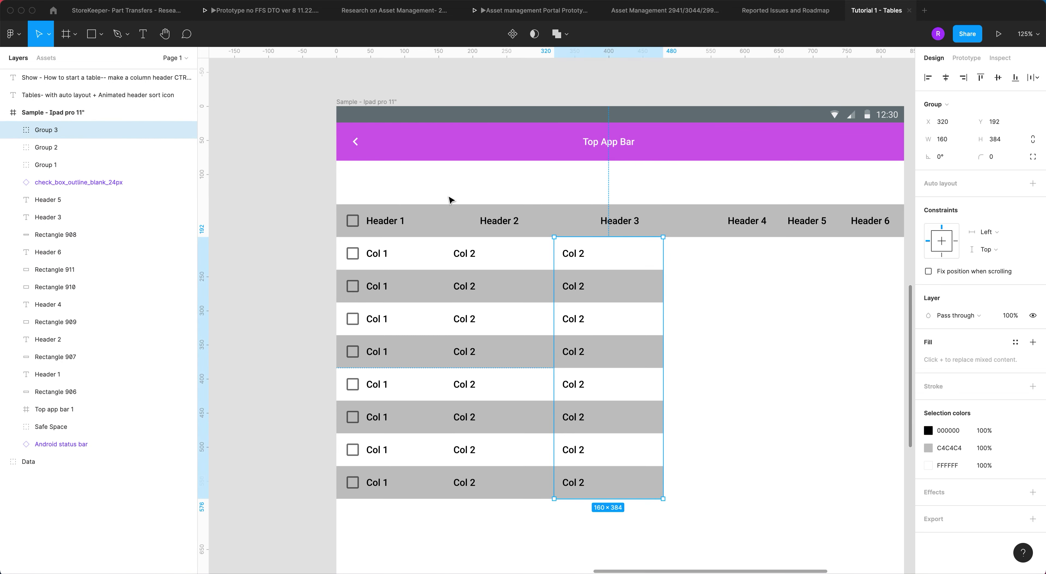
Step: Change the label in the third column's first cell to "Col 3"
double_click(579, 254)
double_click(581, 254)
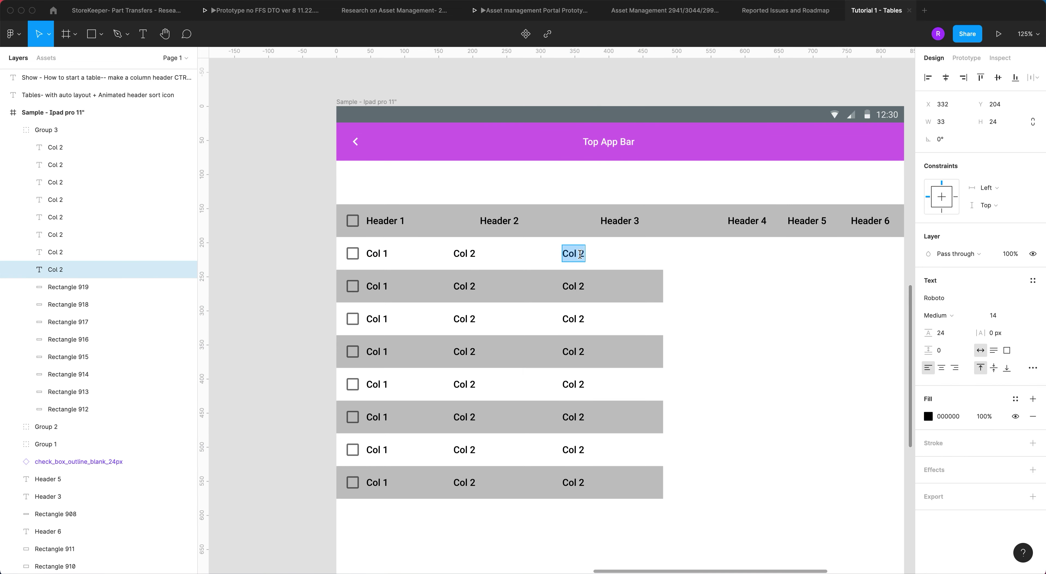
left_click(583, 253)
key("Escape")
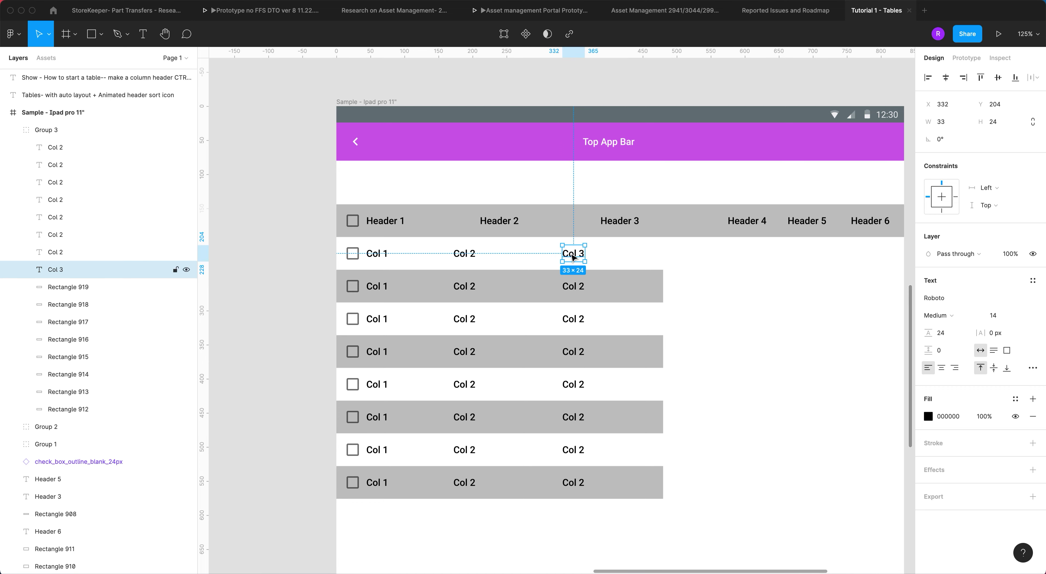
Step: Copy the "Col 3" text and paste it to replace the label in the third column's second cell
right_click(574, 253)
key("Escape")
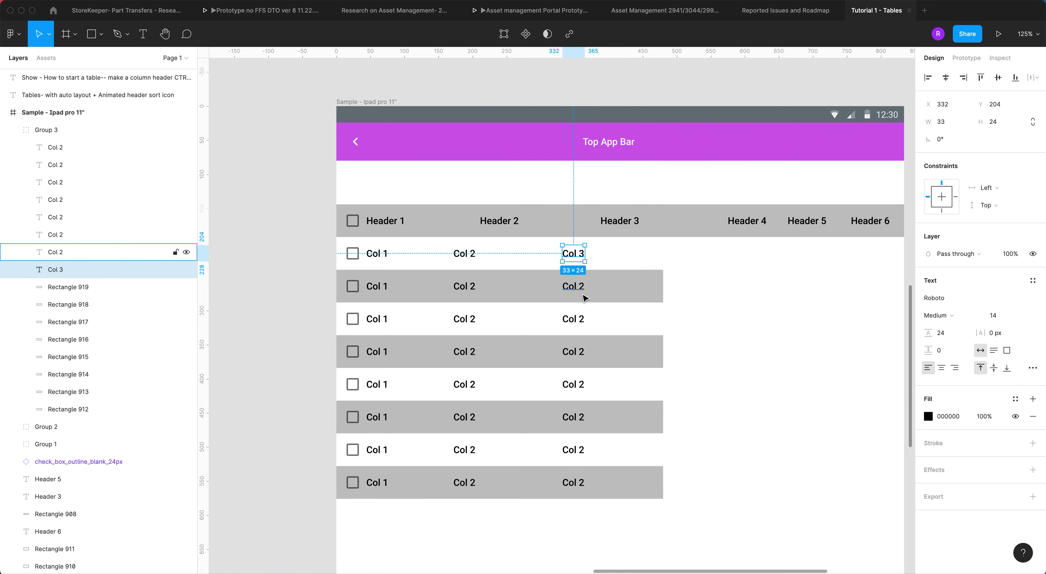
left_click(581, 289)
right_click(580, 289)
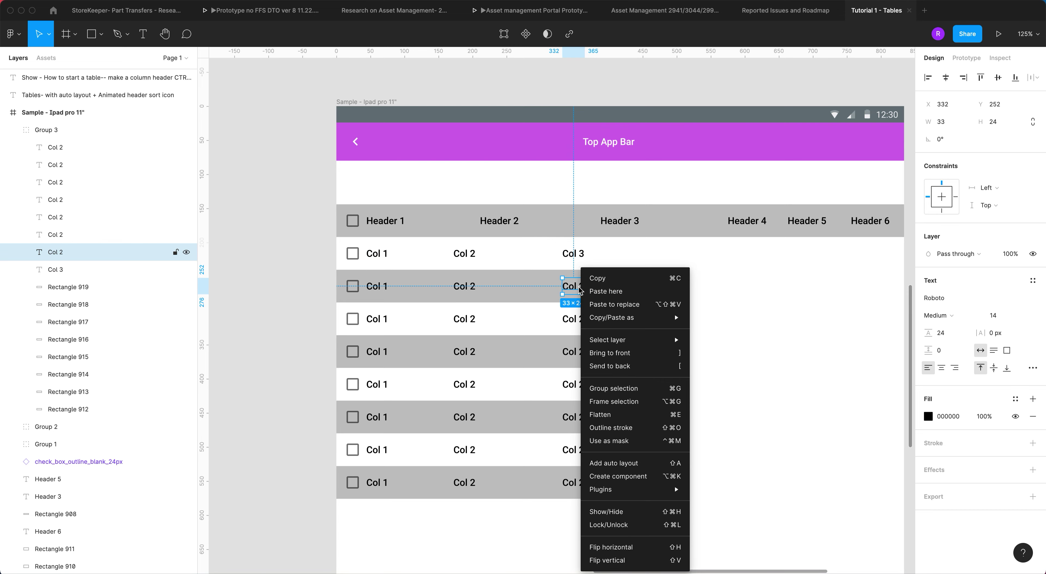
left_click(633, 311)
Step: Replace the remaining six "Col 2" labels in the third column with the copied "Col 3" text
left_click(579, 318)
left_click(576, 351, "shift")
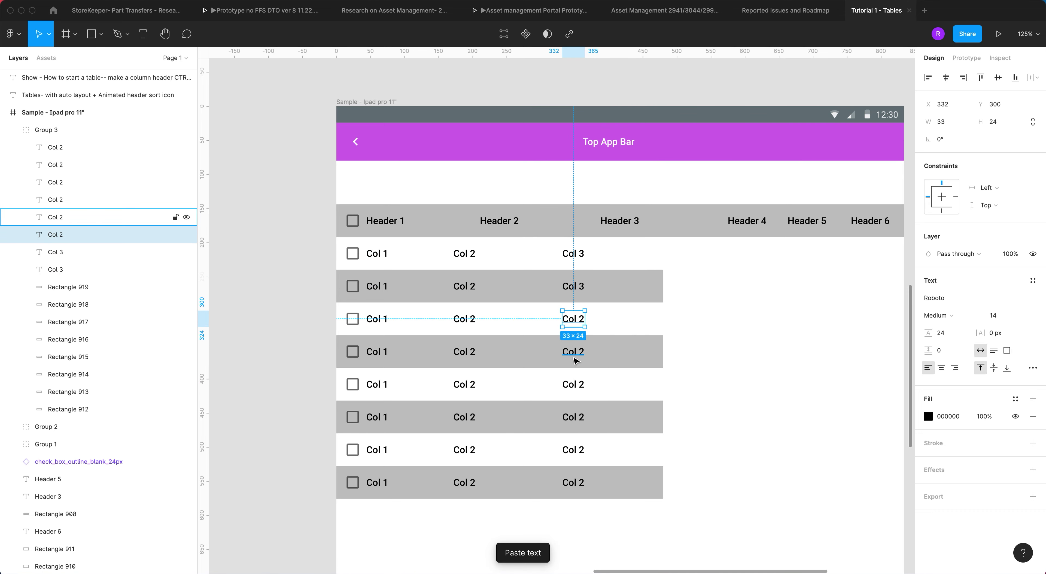
left_click(578, 384, "shift")
left_click(576, 417, "shift")
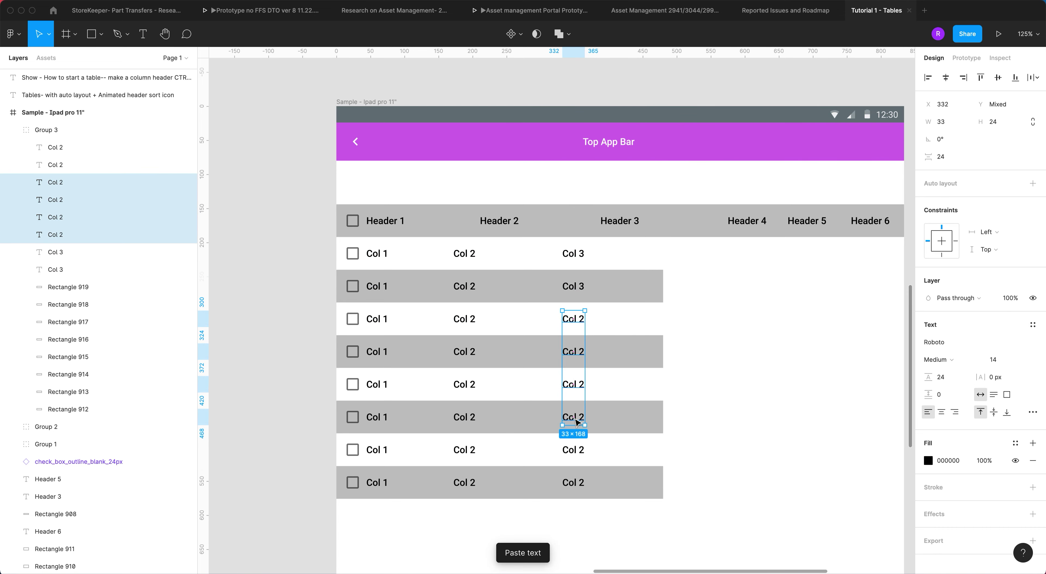
left_click(575, 451, "shift")
left_click(574, 484, "shift")
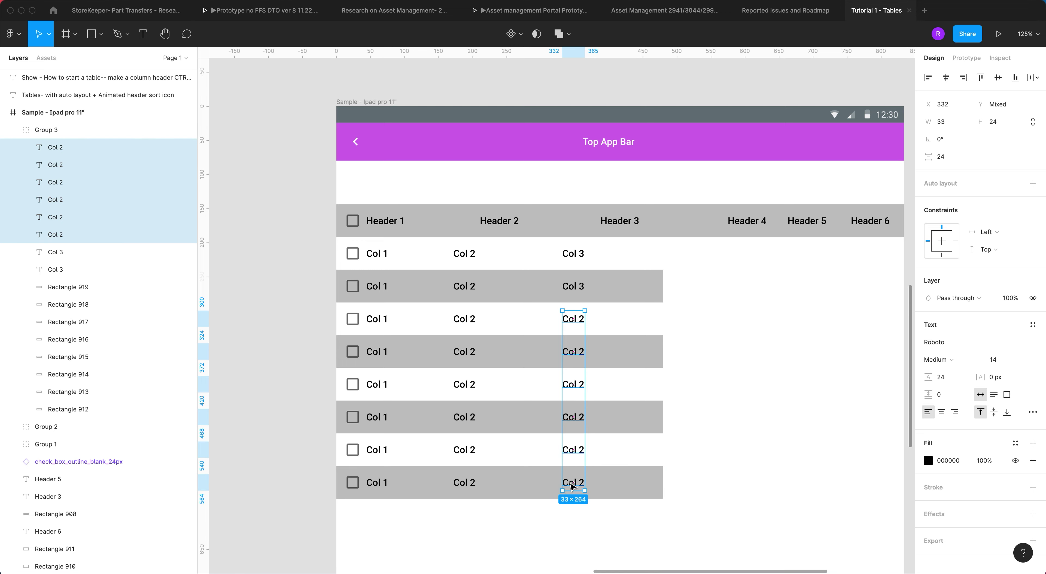
right_click(571, 485)
left_click(611, 307)
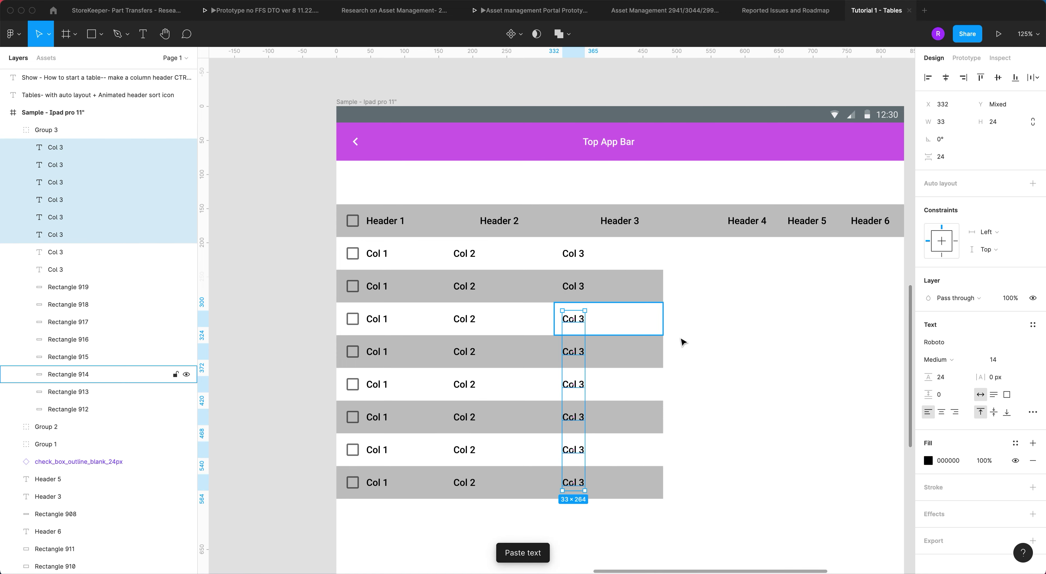
left_click(670, 362)
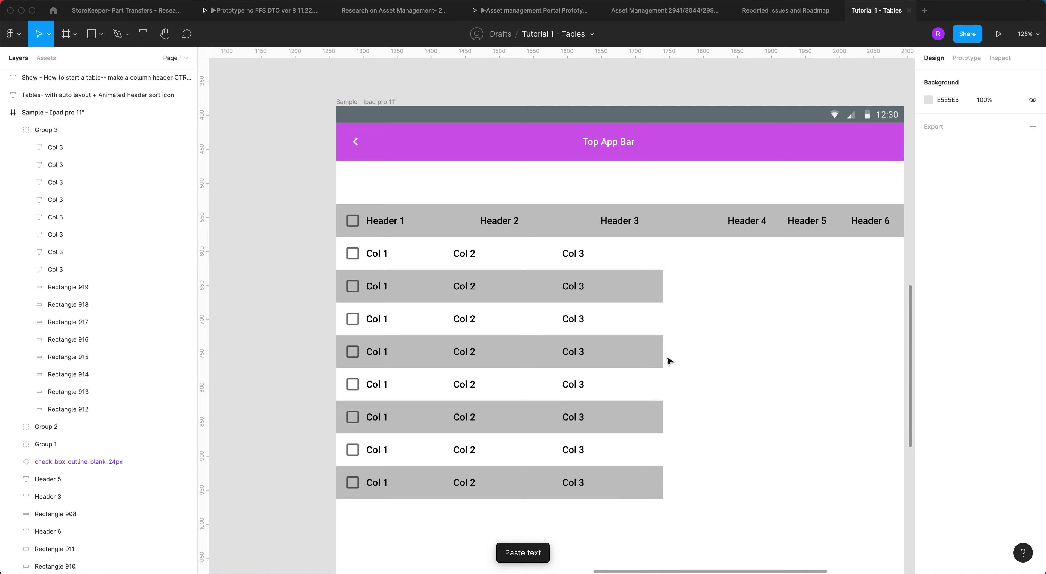
Step: Set the width of the third column's eight cell rectangles to 240 to match the Header 3 cell
left_click(626, 256)
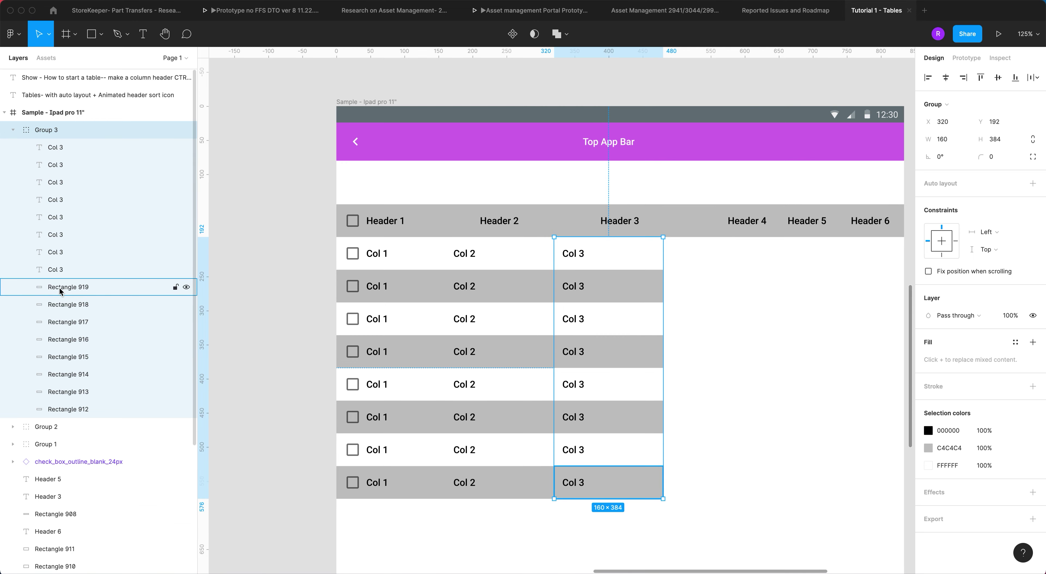
left_click(679, 222)
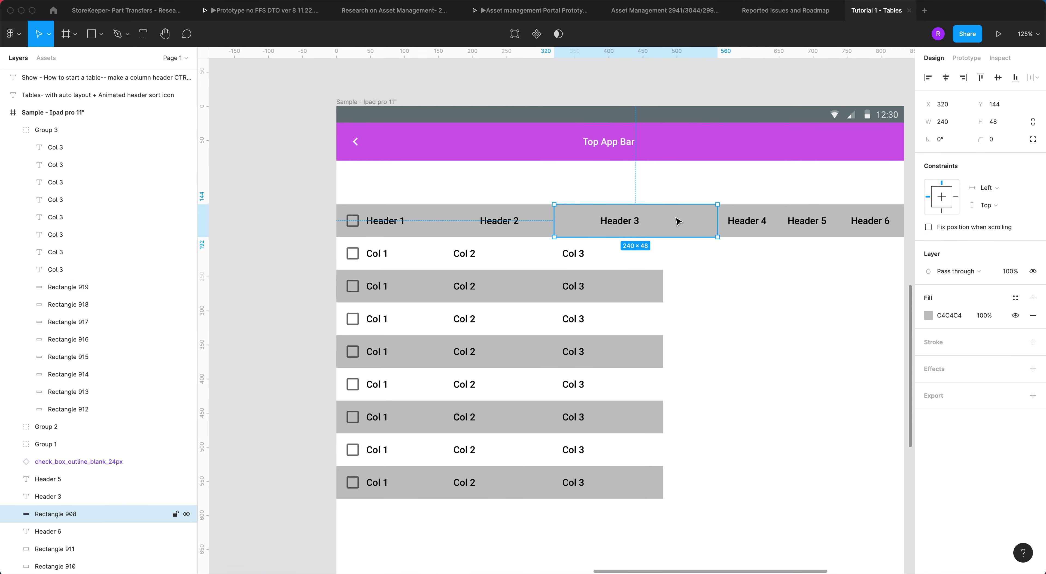
left_click(626, 270)
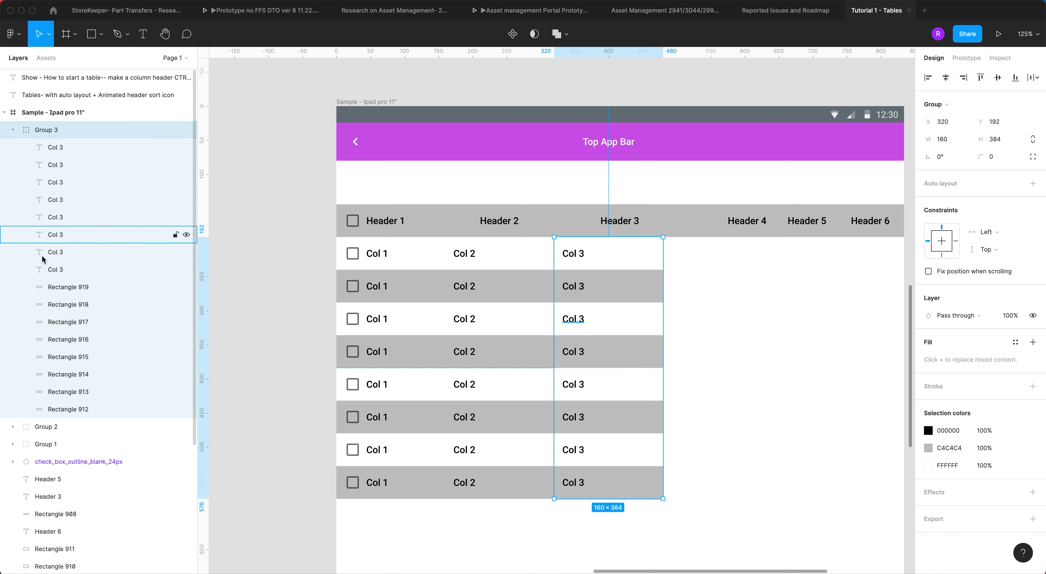
left_click(68, 289)
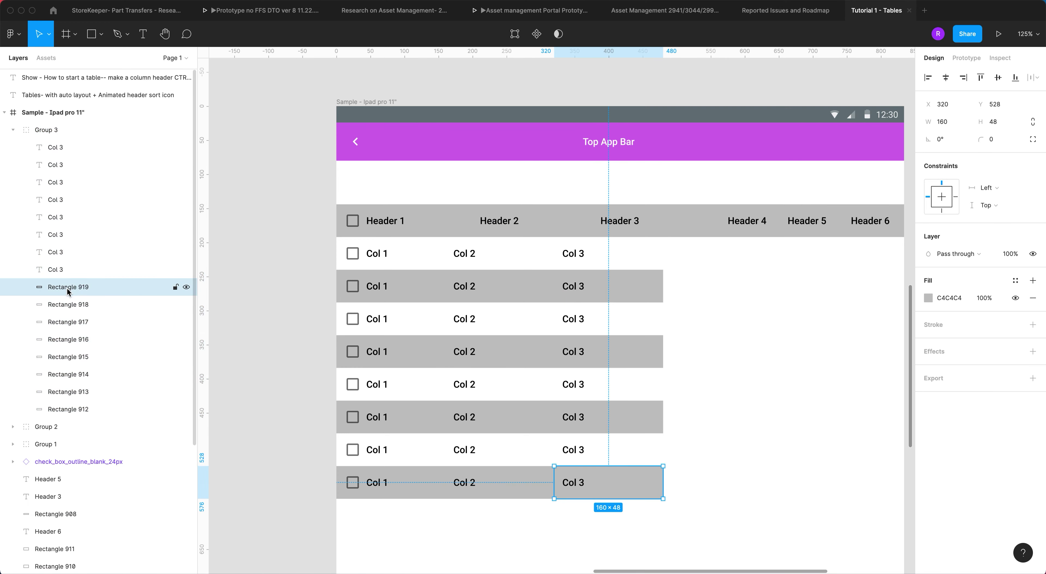
left_click(67, 409, "shift")
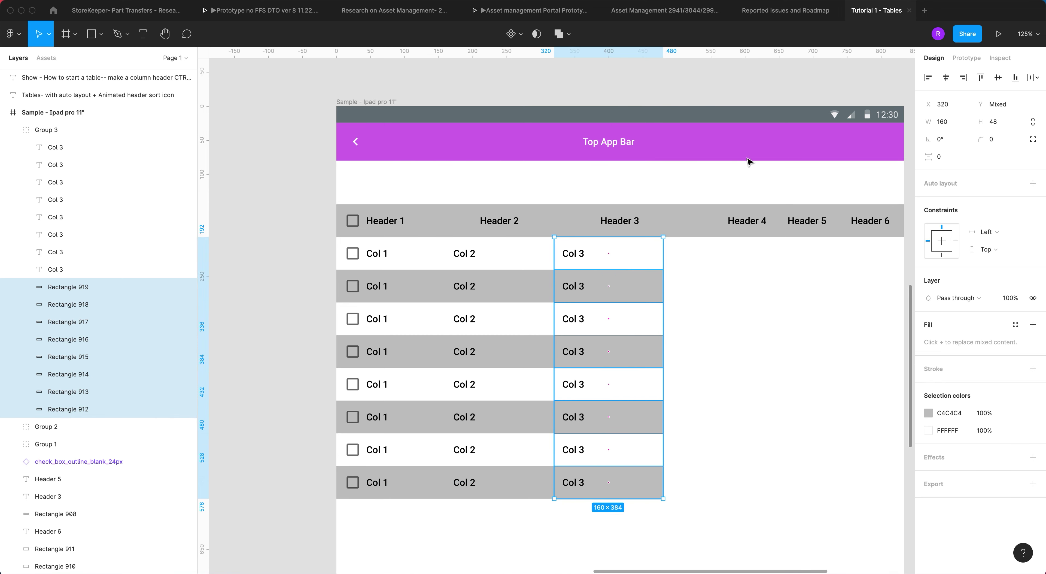
left_click(946, 124)
type("240")
key("Return")
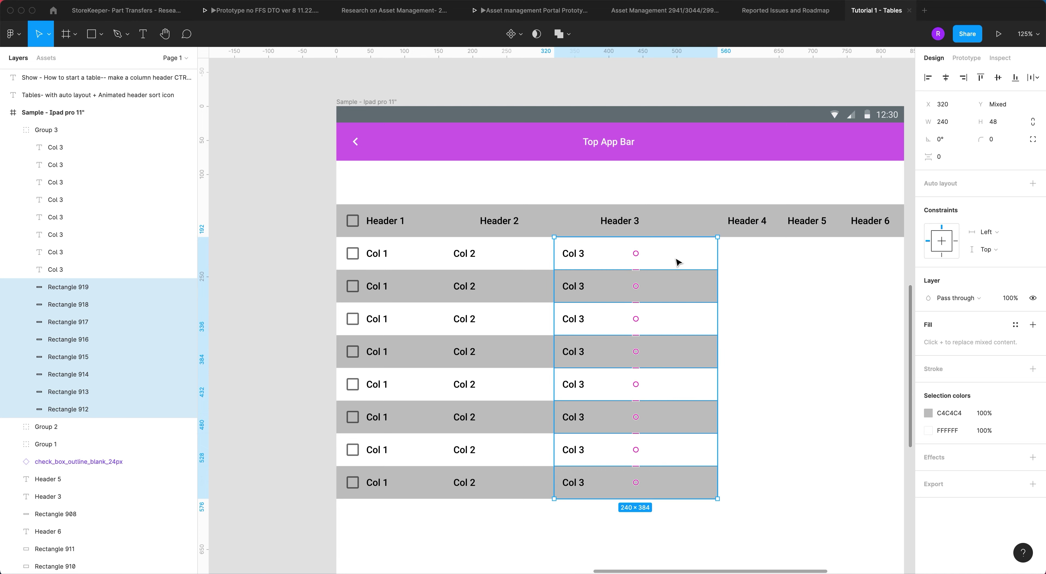
left_click_drag(675, 262, 555, 260)
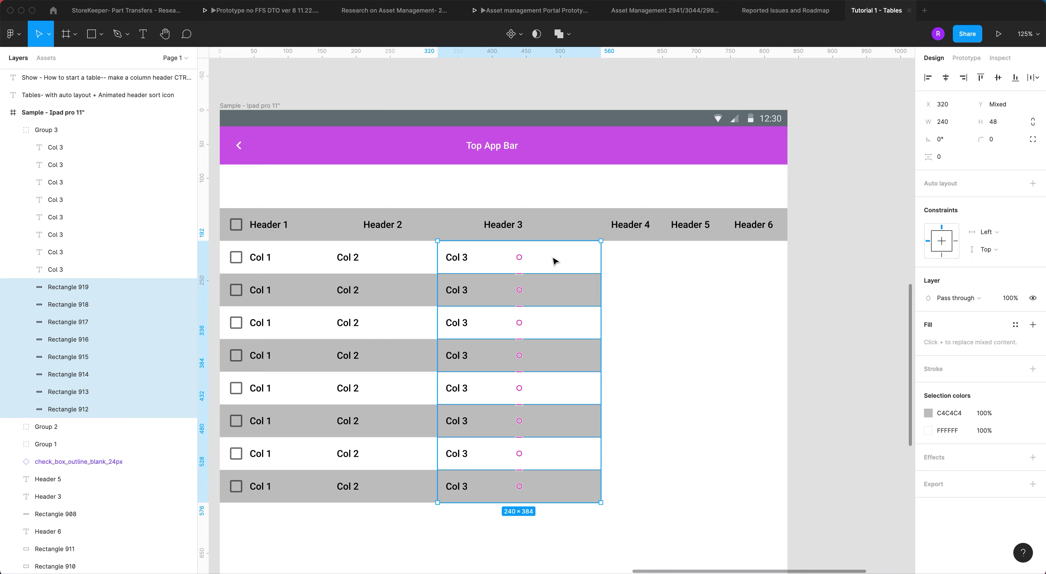
key("ctrl+d")
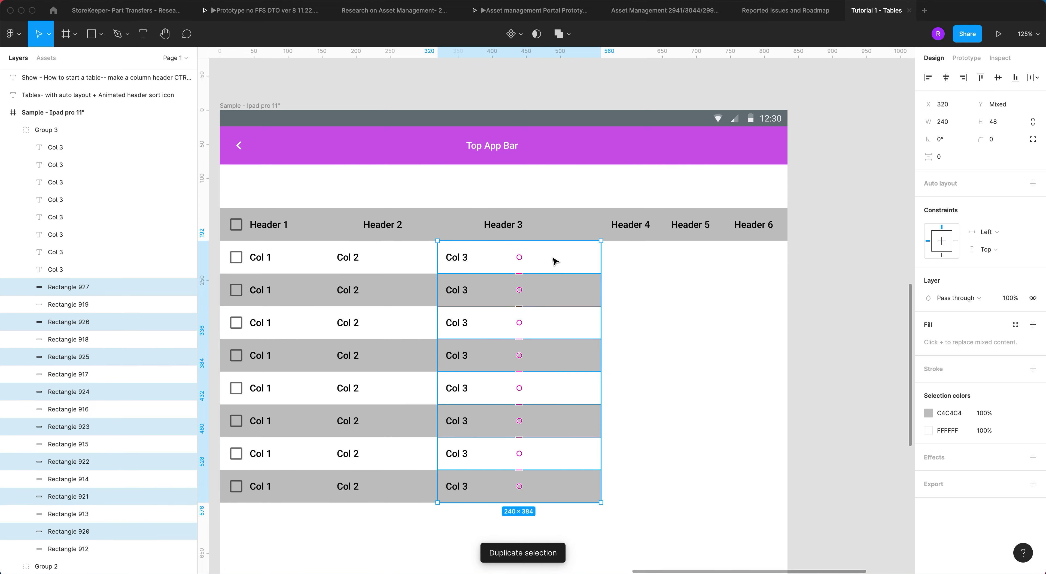
left_click_drag(555, 260, 724, 270)
key("Delete")
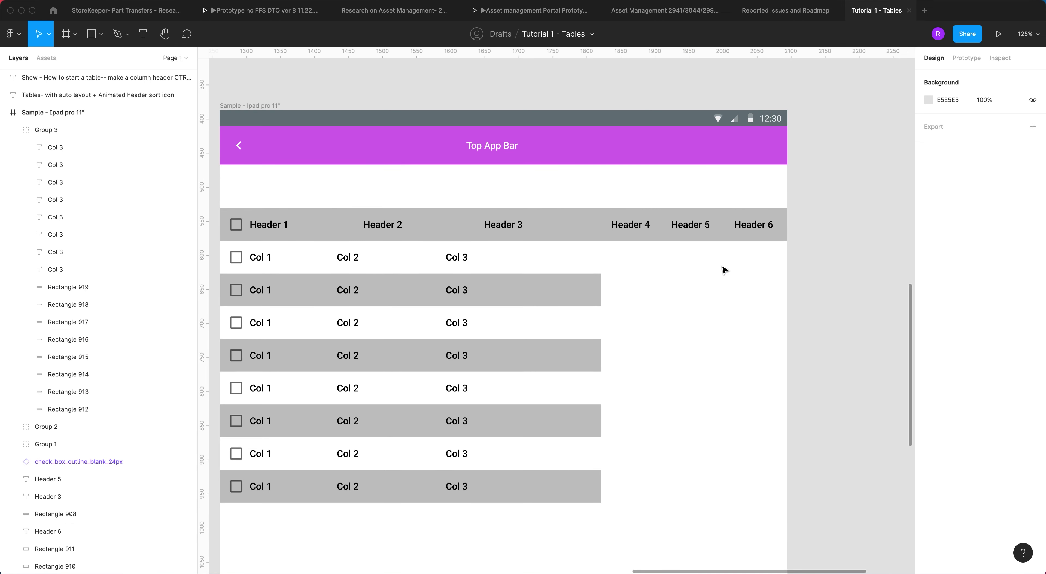
Step: Duplicate the third column's group and place the copy directly beside it under Header 4 at X 560
left_click(522, 472)
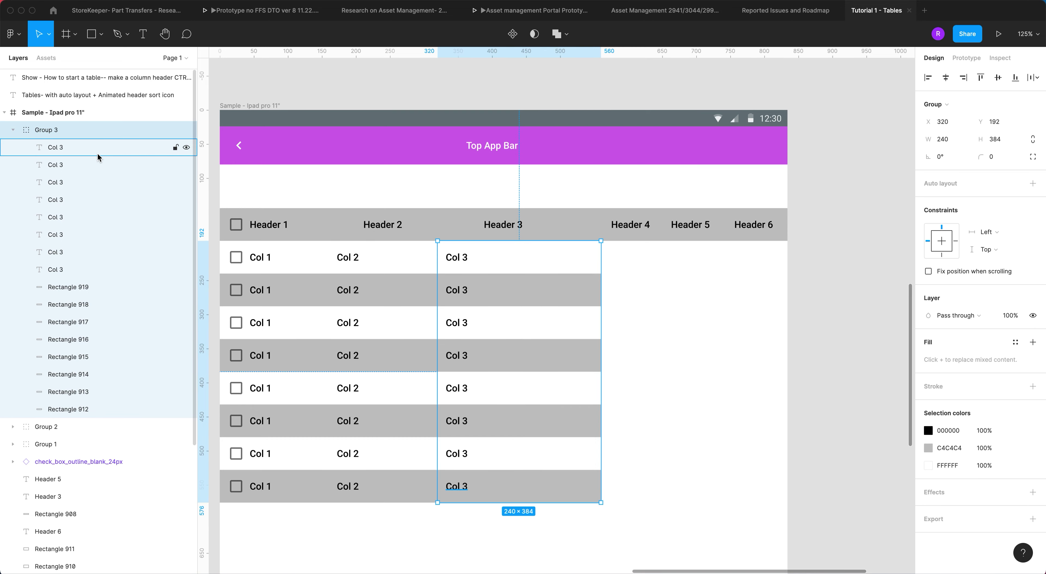
key("super+d")
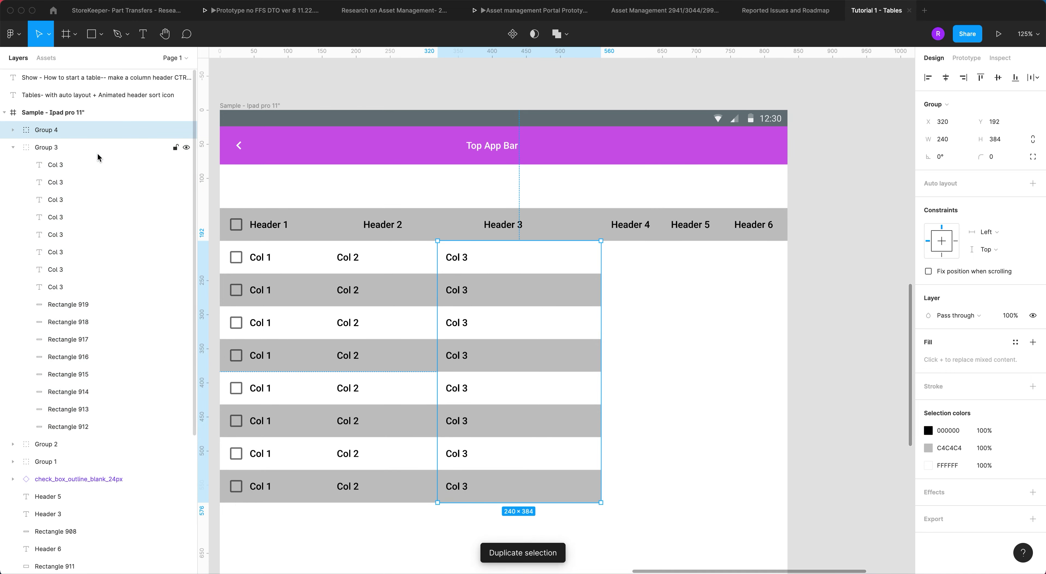
left_click(13, 147)
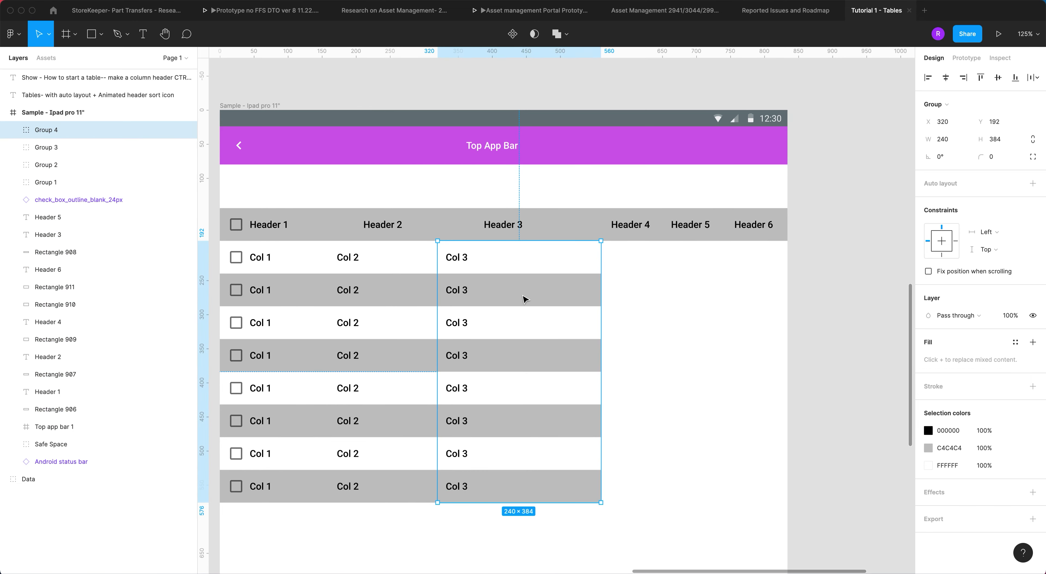
left_click_drag(524, 300, 687, 305)
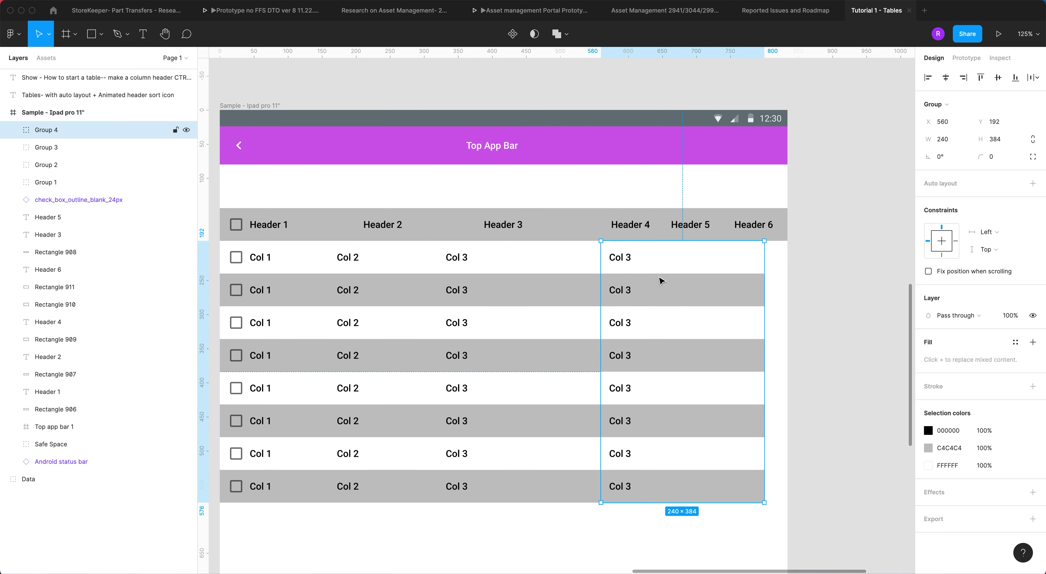
Step: Set the width of the fourth column's eight cell rectangles to 88 to match the Header 4 cell
left_click(635, 239)
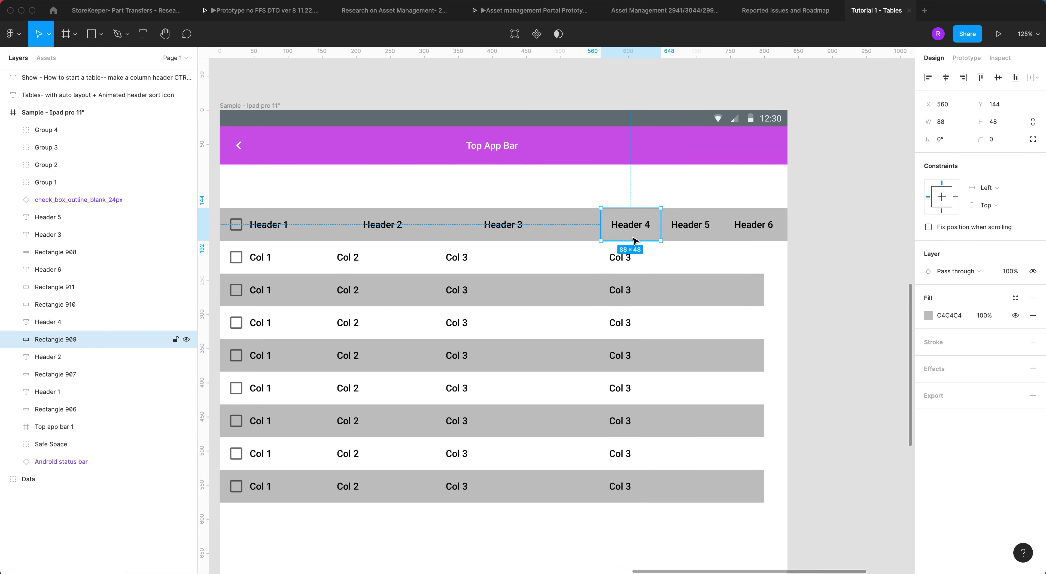
left_click(660, 269)
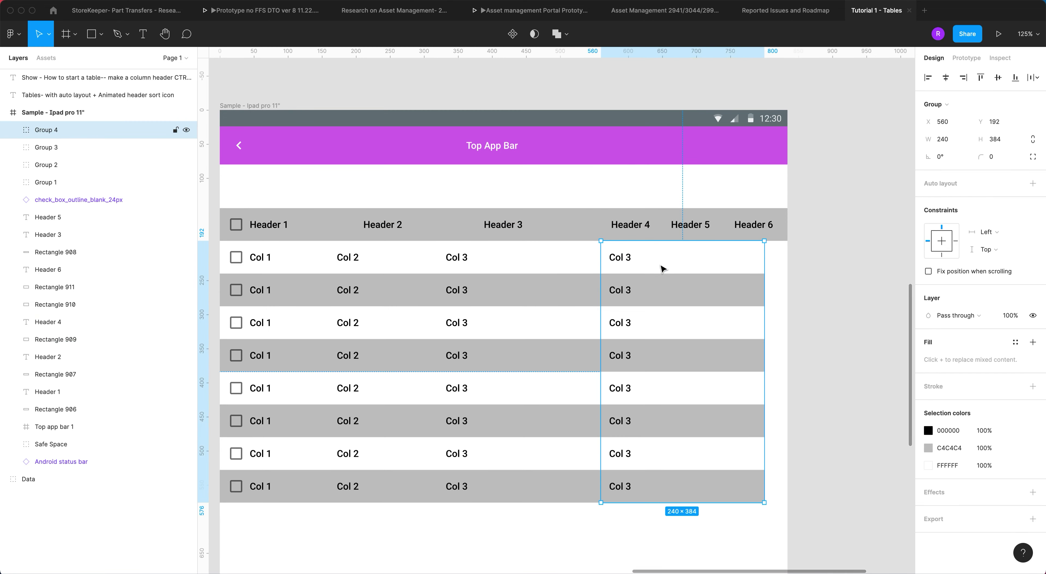
left_click(12, 131)
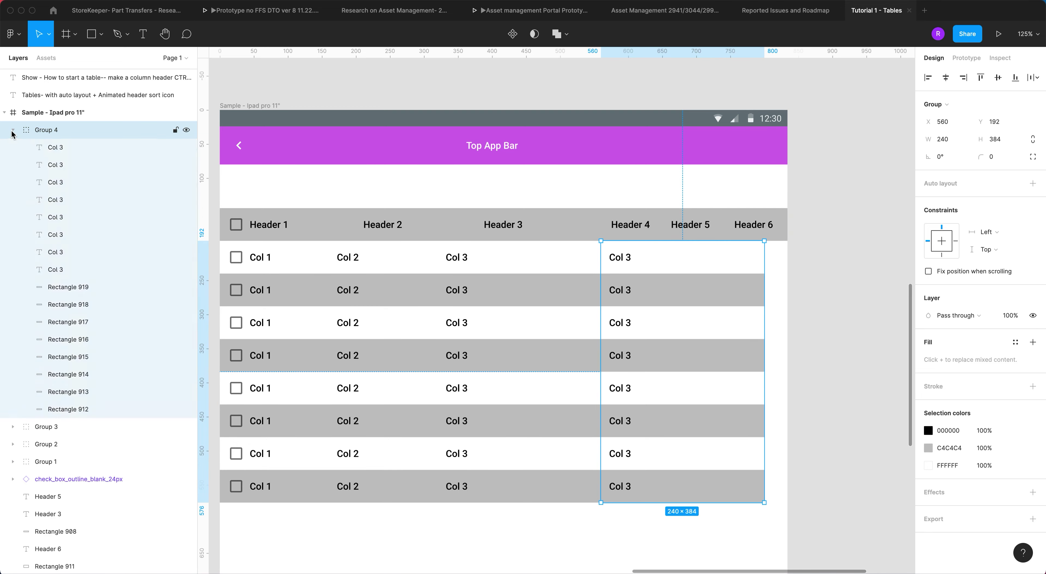
left_click(69, 287)
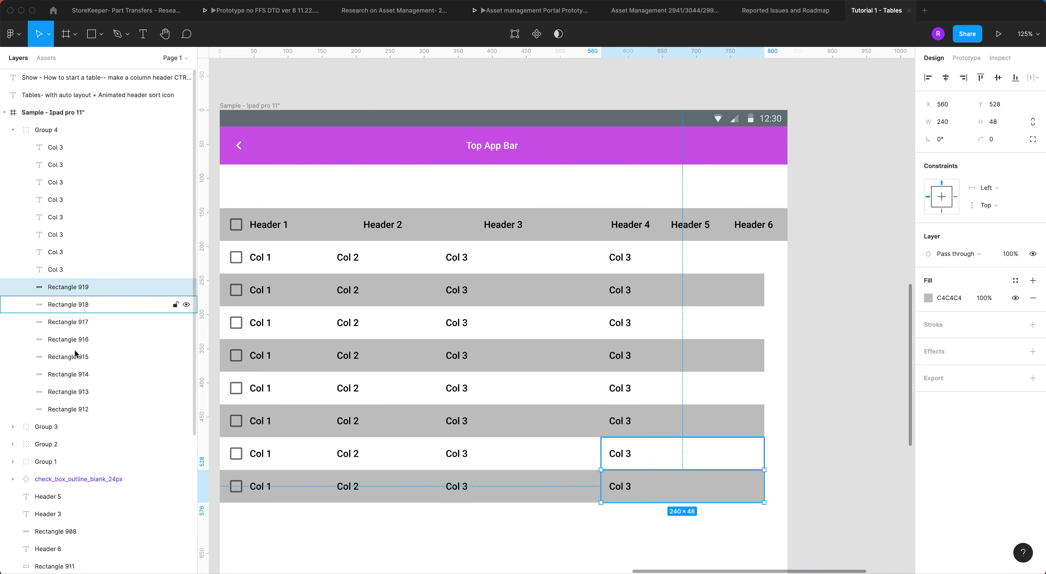
left_click(74, 410, "shift")
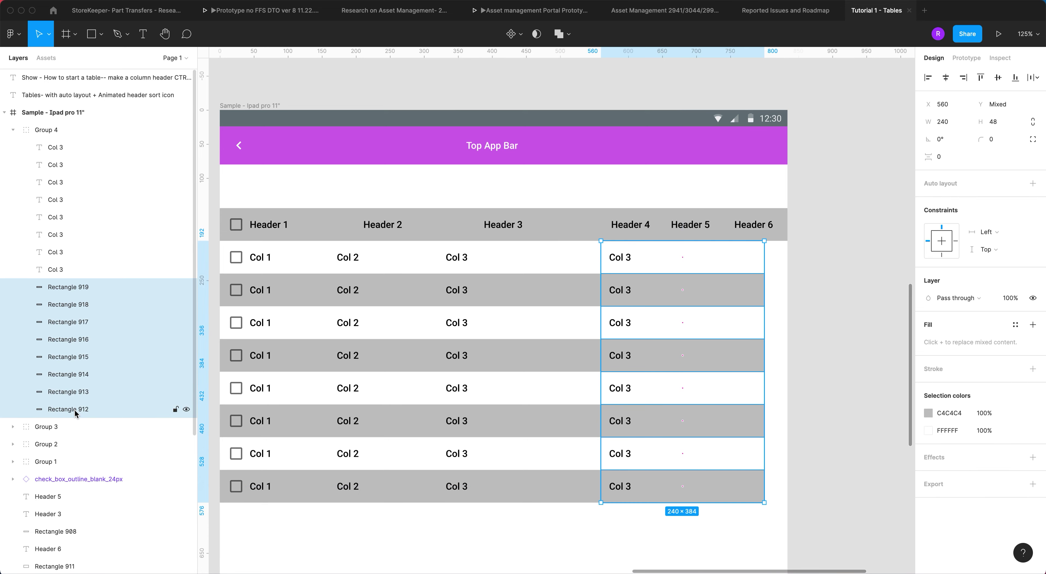
left_click(943, 124)
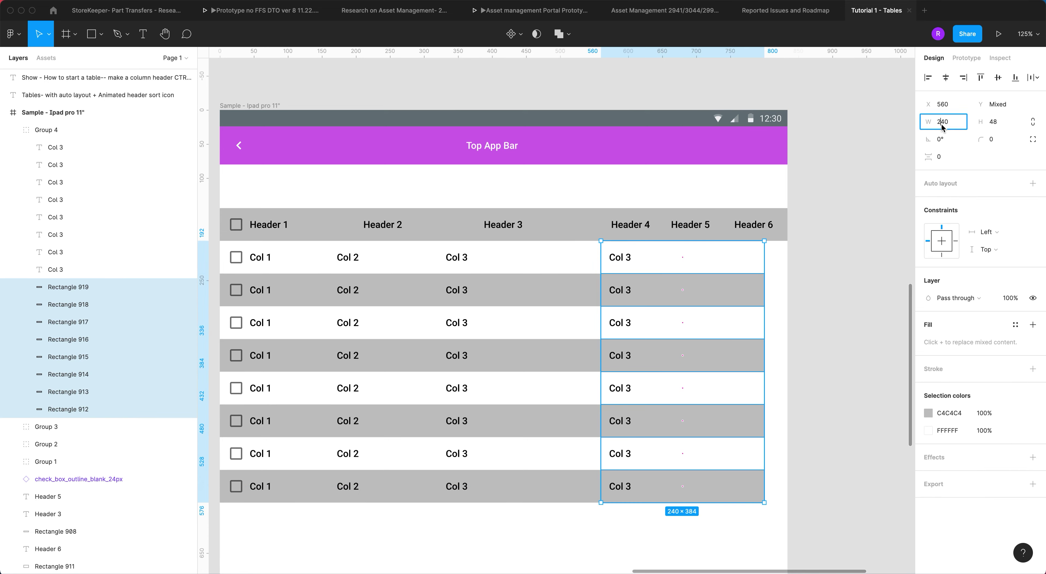
type("88")
key("Return")
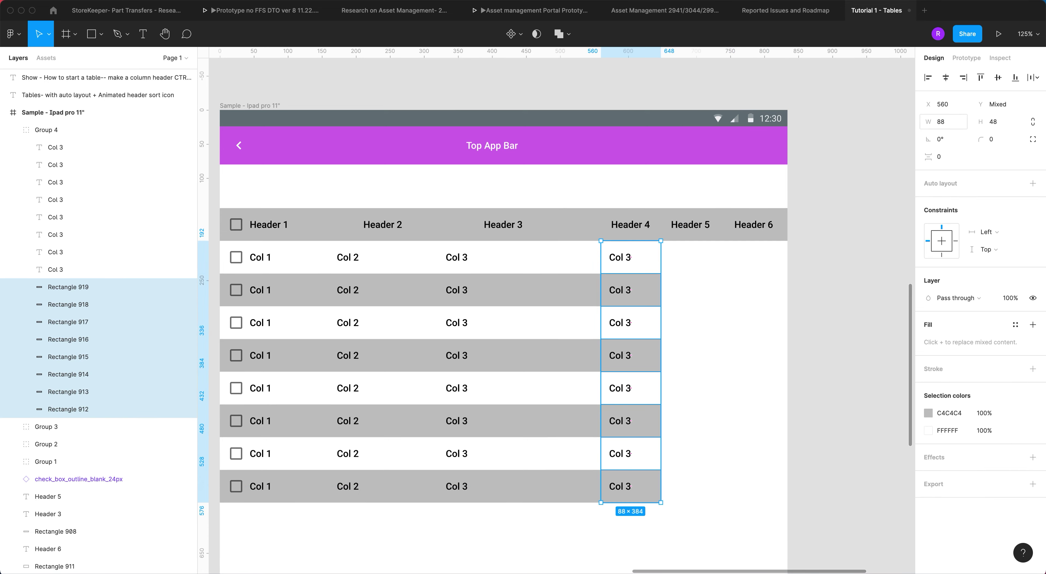
Step: Check the Header 5 cell's size, then duplicate the fourth column's group and place the copy under Header 5 at X 648
left_click(690, 226)
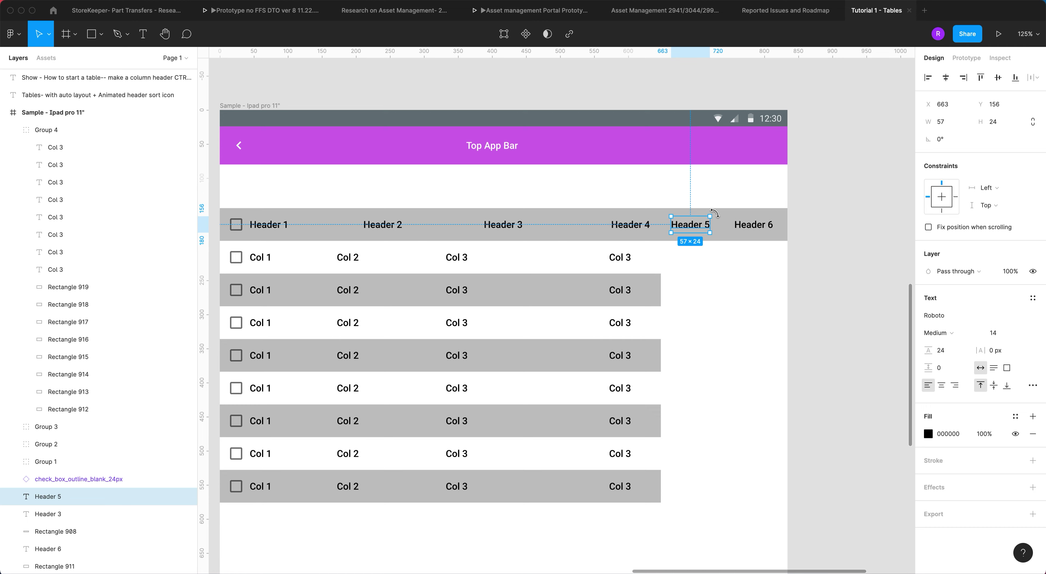
left_click(726, 194)
left_click(719, 223)
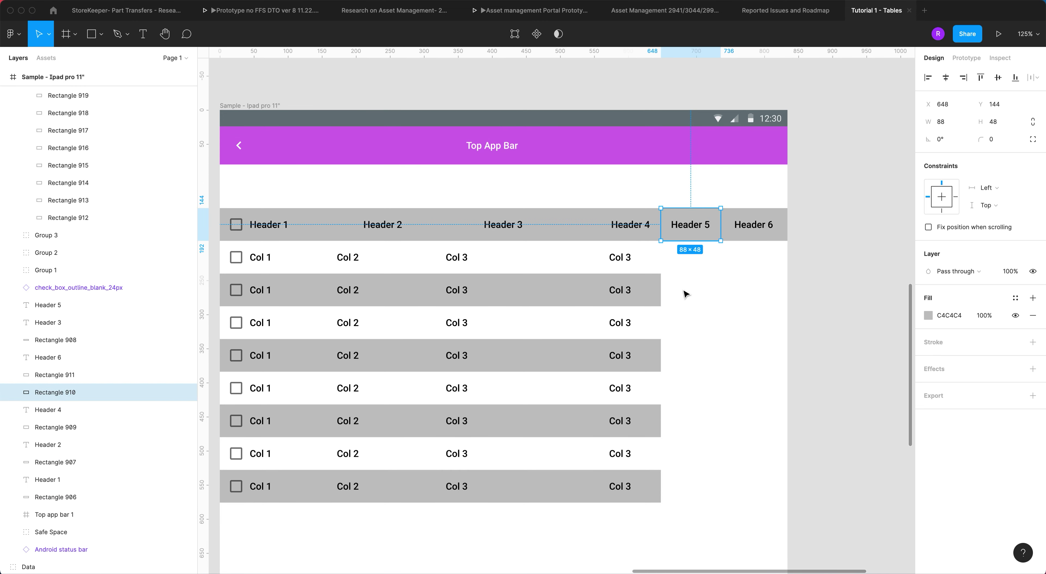
left_click(632, 264)
key("ctrl+d")
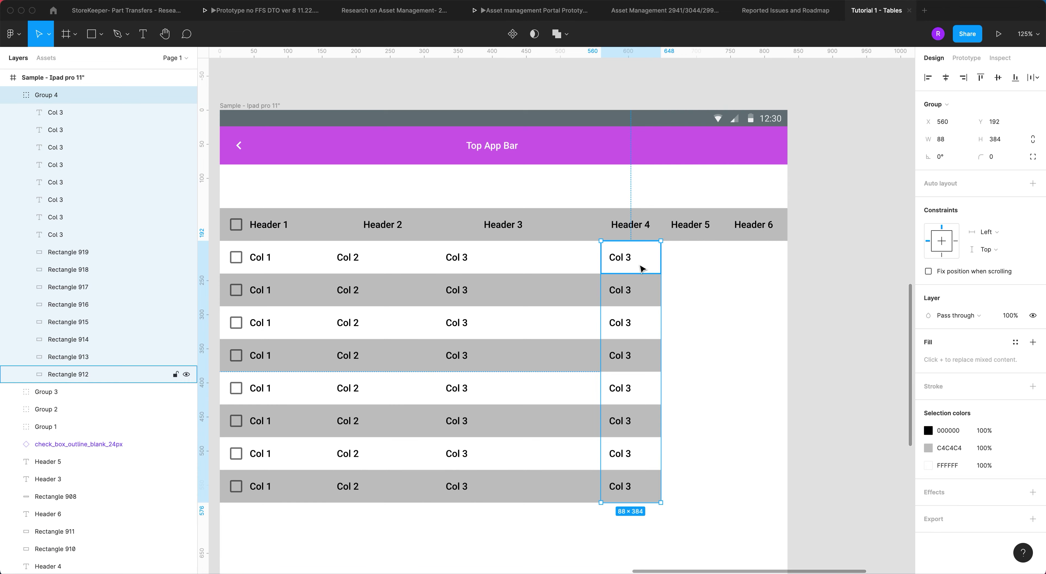
left_click_drag(641, 269, 700, 274)
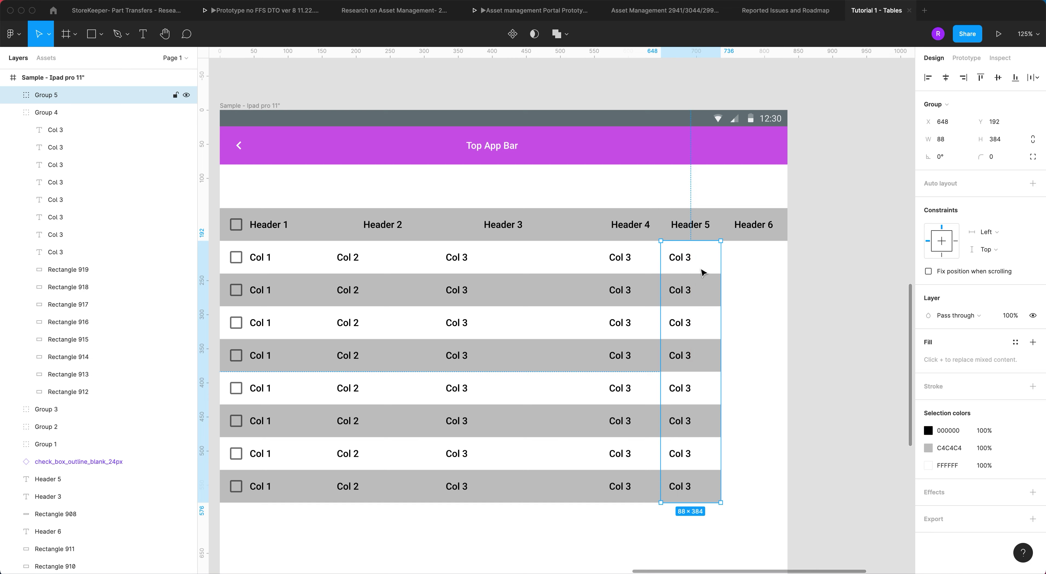
Step: Change the label in the fourth column's first cell to "Col 4"
double_click(626, 259)
double_click(629, 261)
left_click(631, 258)
key("BackSpace")
type("4")
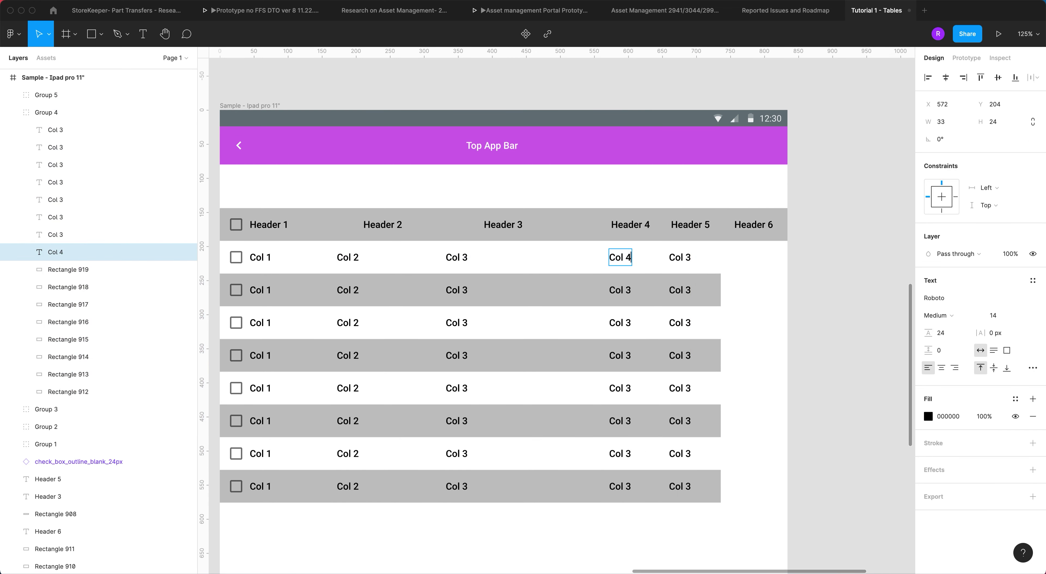
key("Escape")
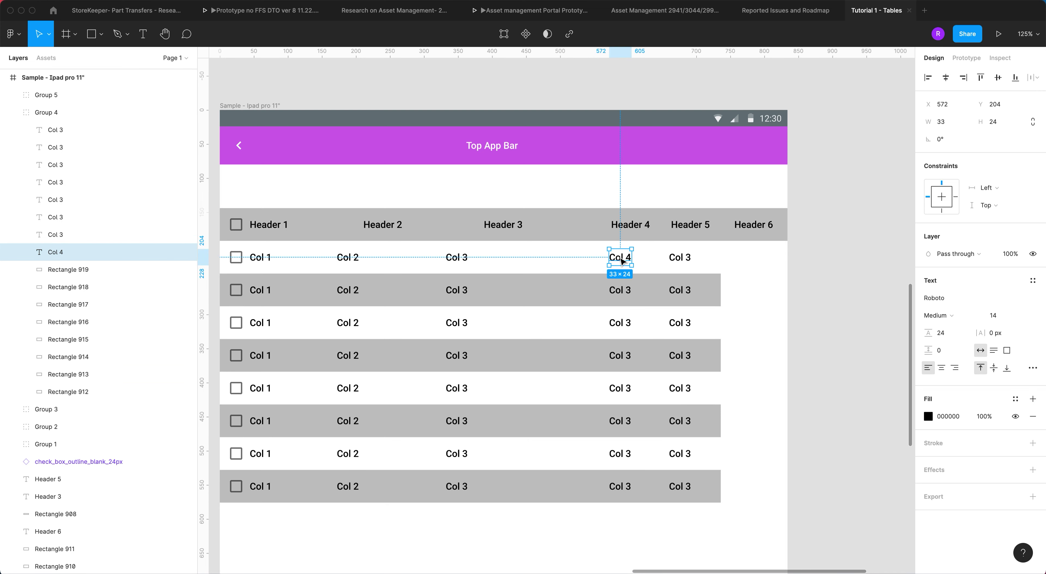
Step: Replace the remaining seven "Col 3" labels in the fourth column with the copied "Col 4" text
left_click(622, 292)
left_click(622, 325, "shift")
left_click(625, 357, "shift")
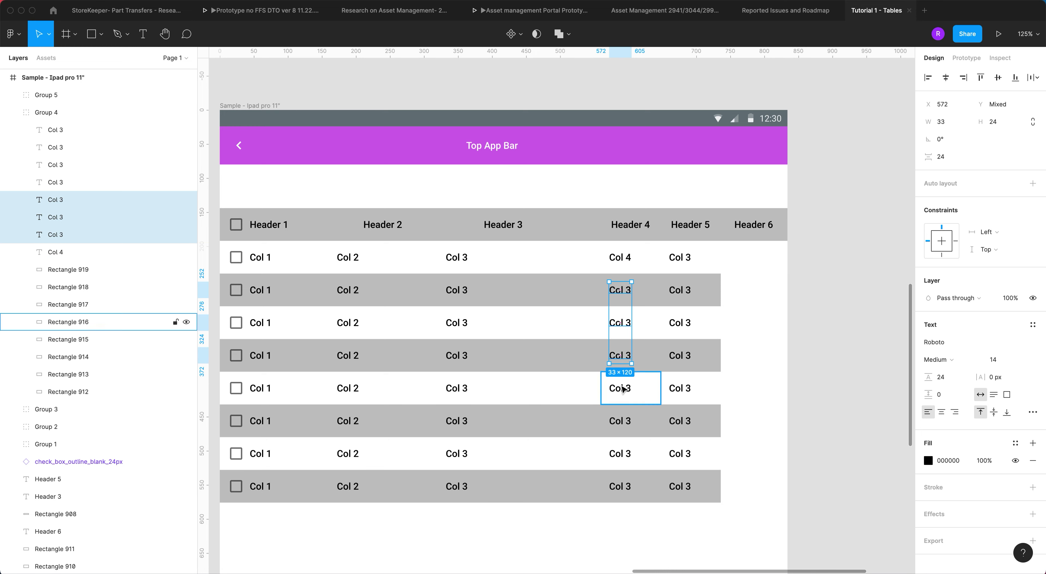
left_click(621, 389, "shift")
left_click(621, 422, "shift")
left_click(621, 451, "shift")
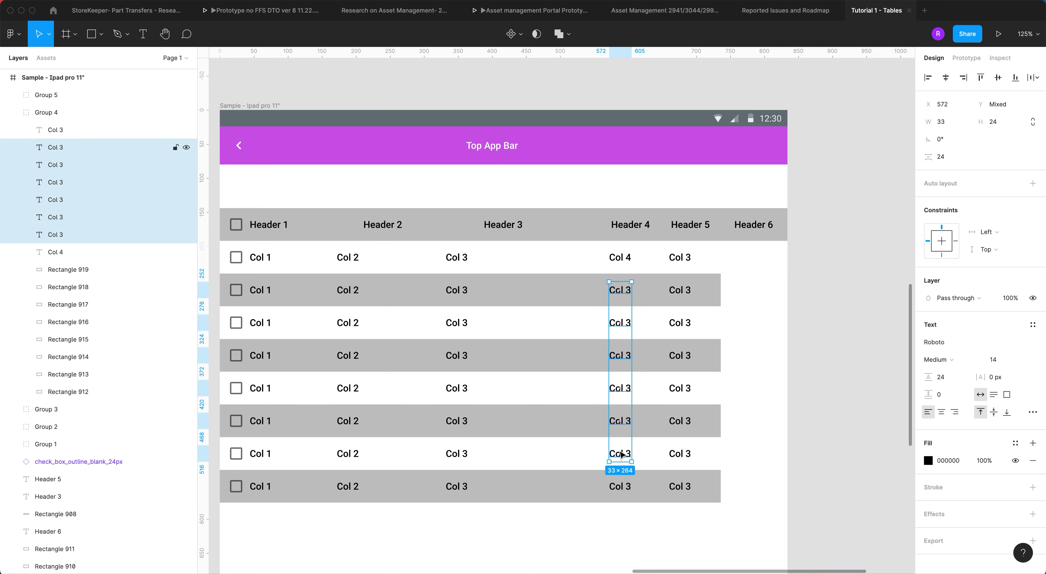
left_click(623, 486, "shift")
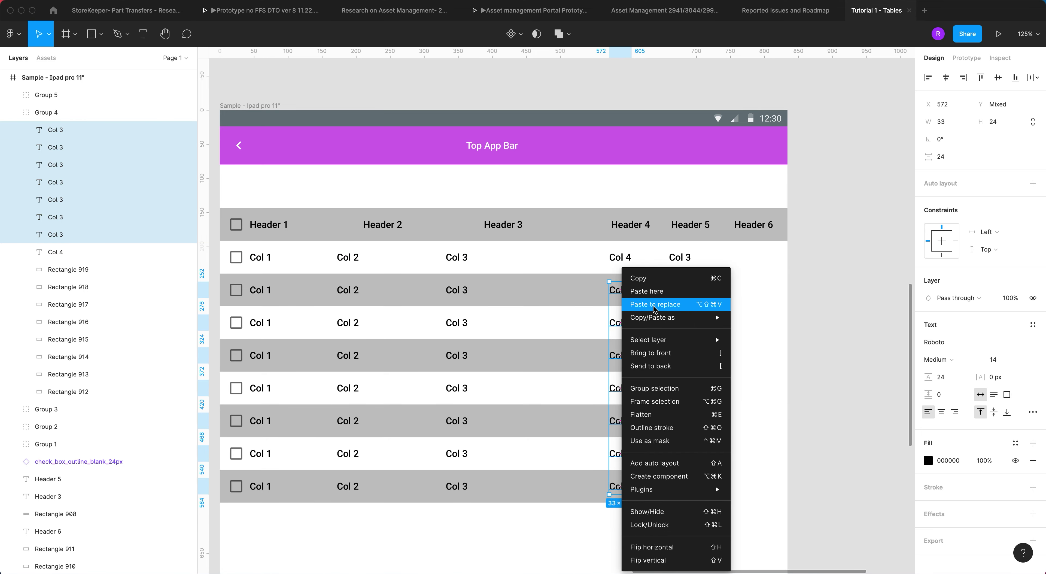
left_click(653, 305)
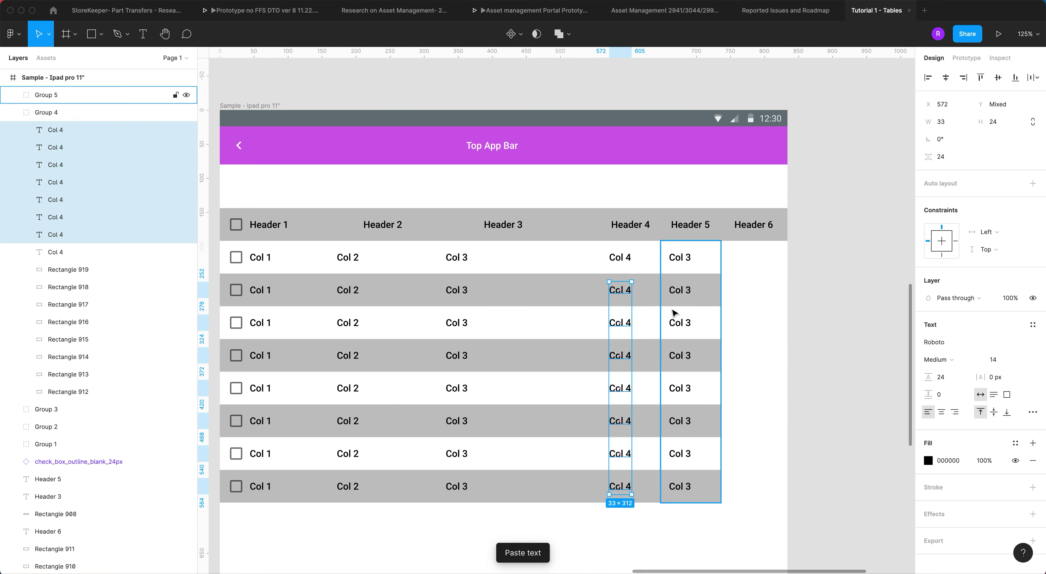
Step: Change the label in the fifth column's first cell to "Col 5"
double_click(690, 260)
double_click(690, 257)
left_click(692, 253)
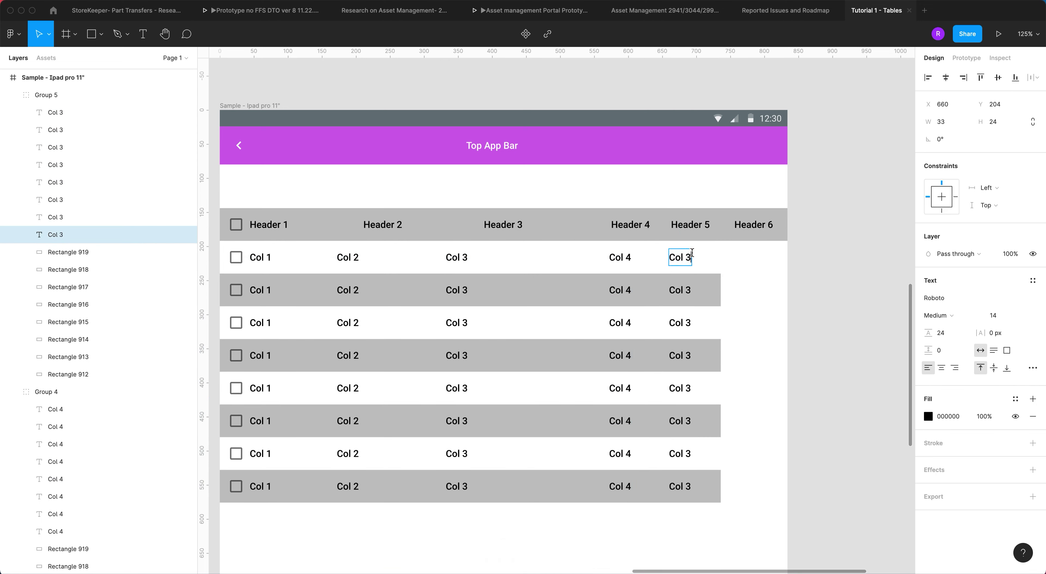
key("BackSpace")
type("5")
key("Escape")
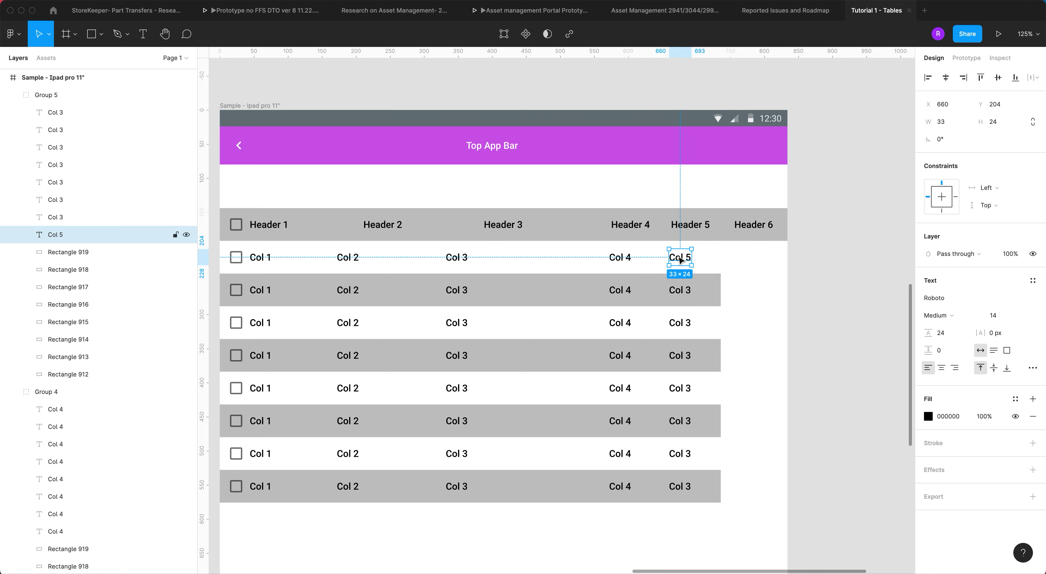
Step: Replace the remaining seven "Col 3" labels in the fifth column with the copied "Col 5" text
left_click(683, 294, "shift")
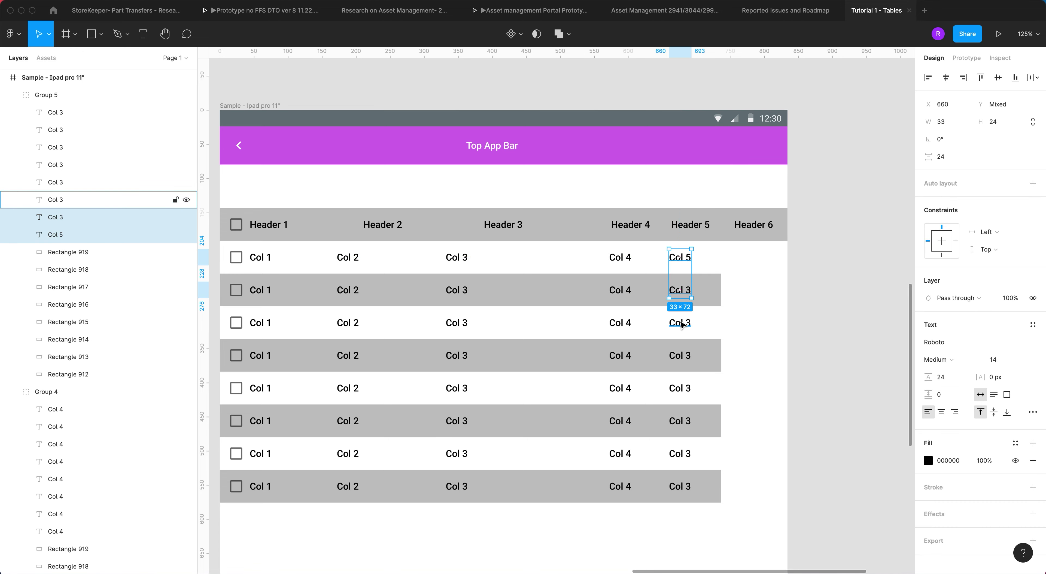
left_click(678, 291)
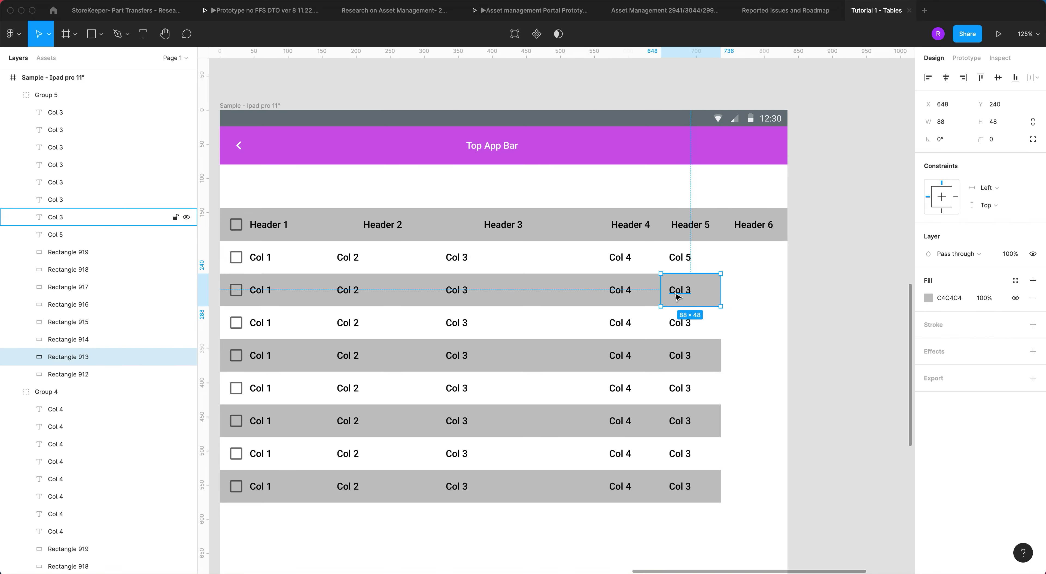
left_click(686, 323, "shift")
left_click(686, 356, "shift")
left_click(687, 389, "shift")
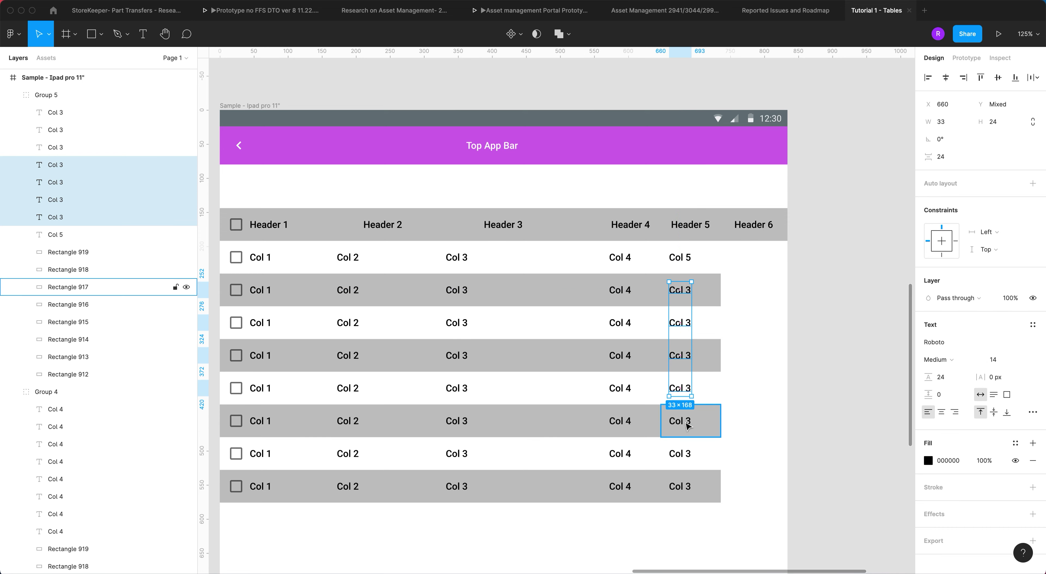
left_click(688, 424, "shift")
left_click(688, 459, "shift")
left_click(688, 490, "shift")
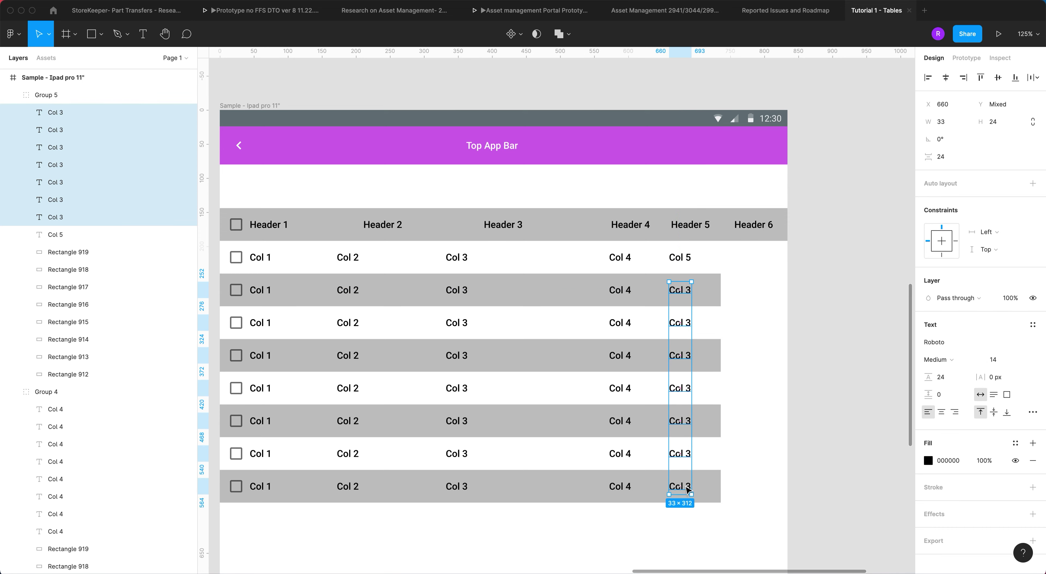
right_click(687, 490)
left_click(726, 301)
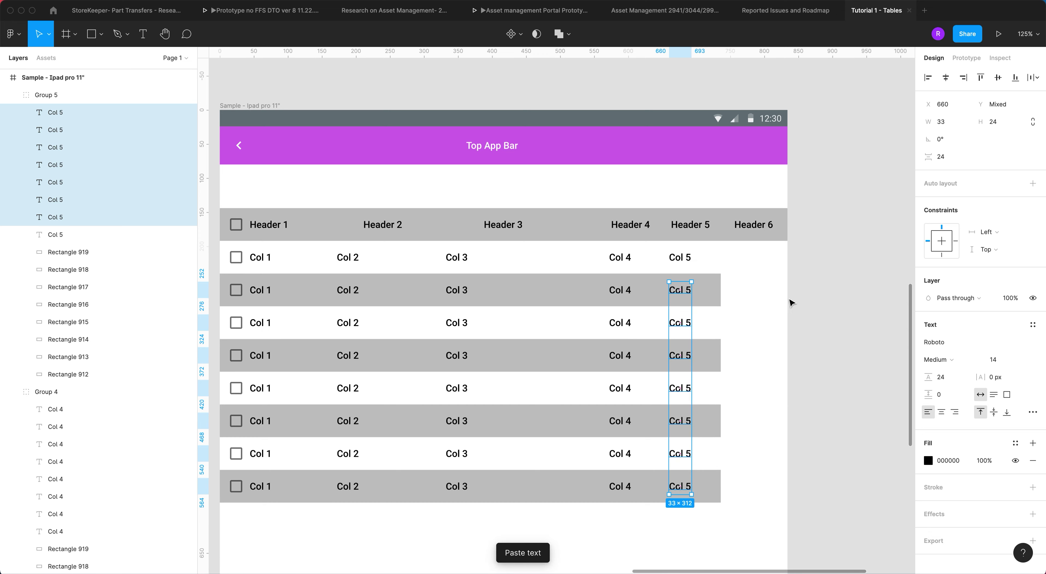
Step: Check the Header 6 cell's width, then duplicate the fifth column's group and place the copy under Header 6 at X 736
left_click(778, 307)
left_click(781, 237)
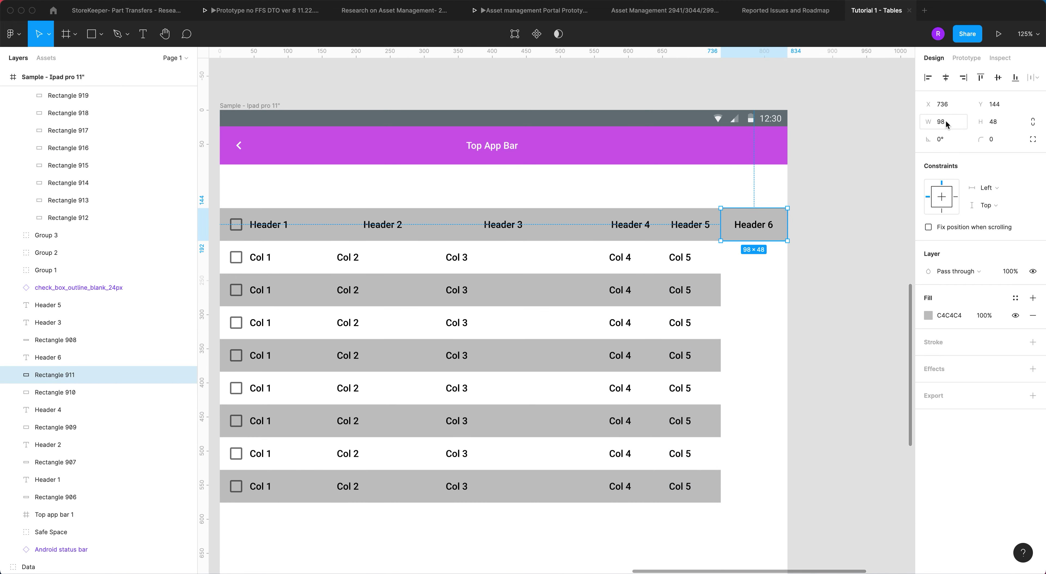
left_click(713, 258)
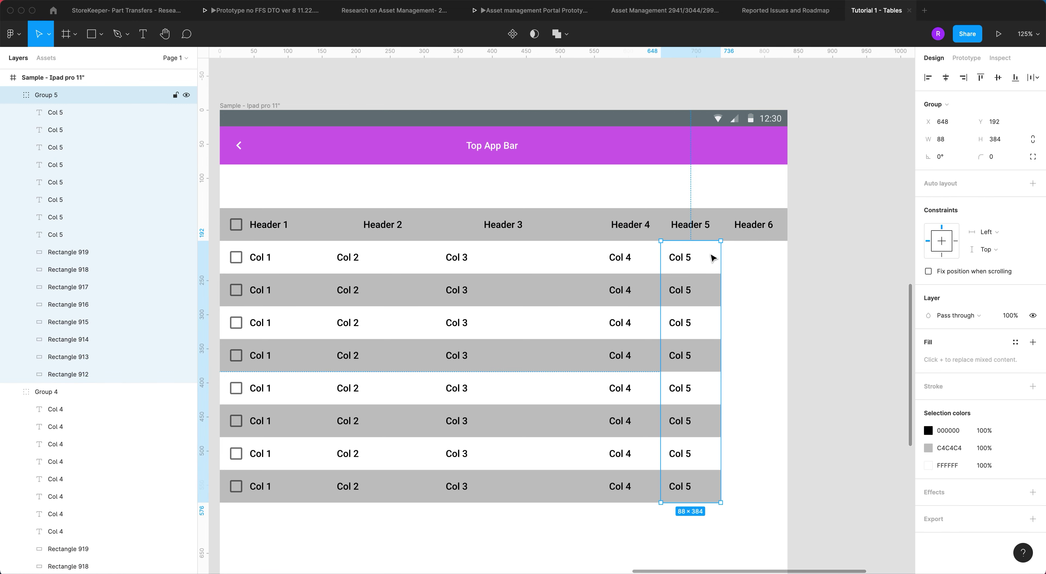
key("ctrl+d")
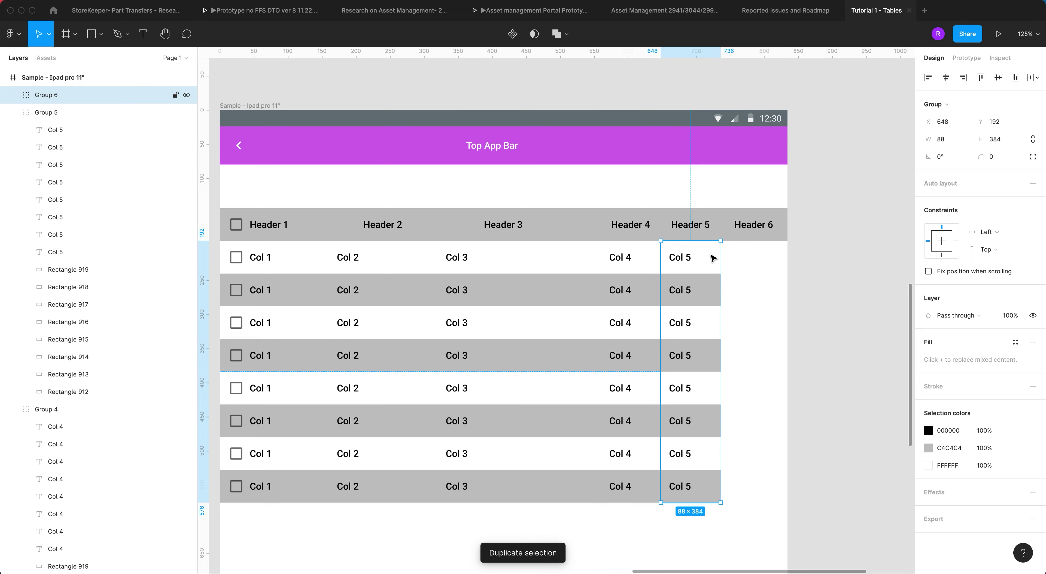
left_click_drag(713, 257, 771, 259)
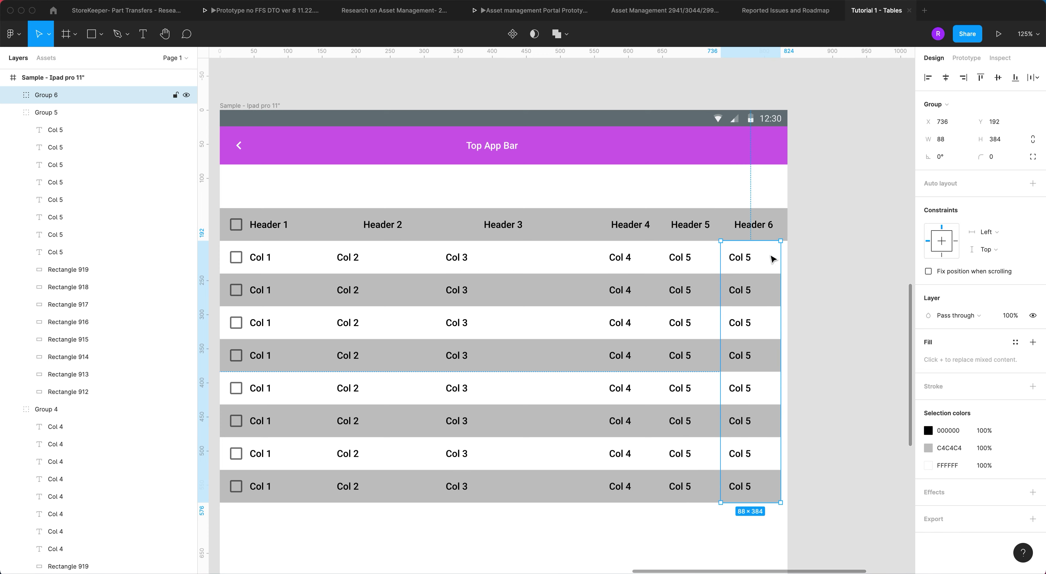
Step: Collapse the fourth and fifth columns' groups, then set the width of all eight cell rectangles in the sixth column's group to 98
left_click(14, 112)
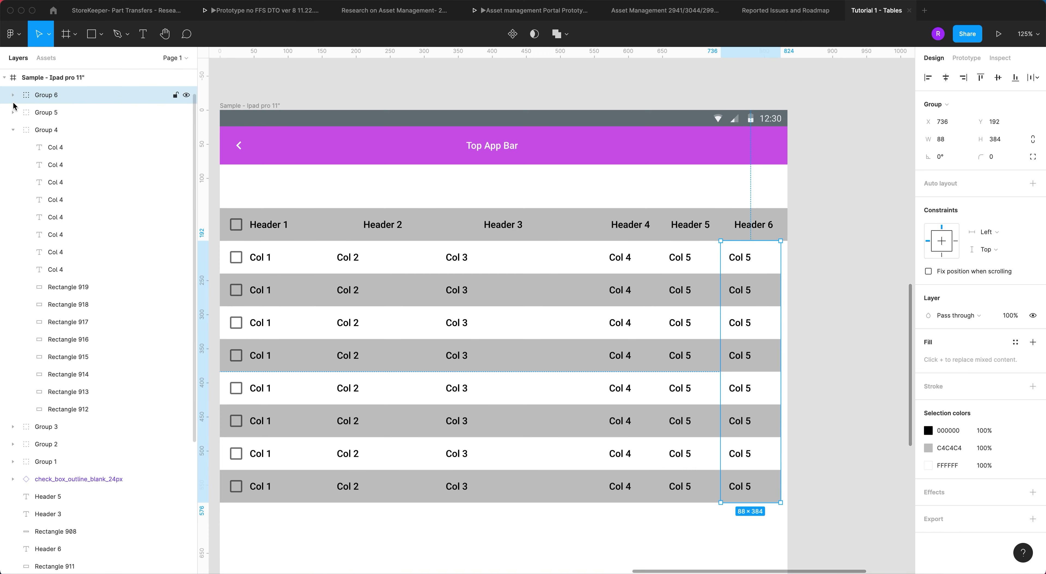
left_click(12, 131)
left_click(12, 130)
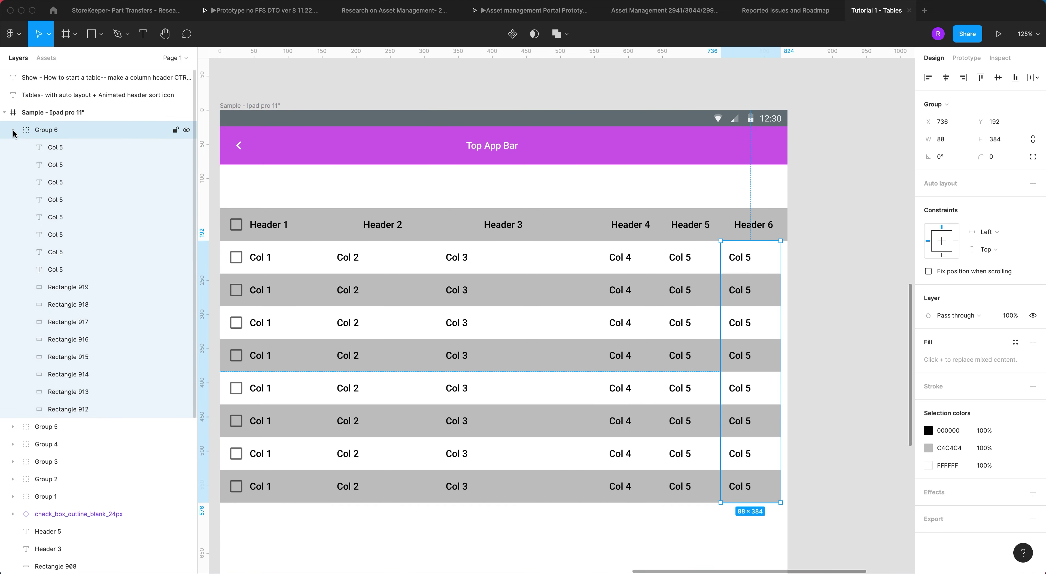
left_click(77, 289)
left_click(80, 409, "shift")
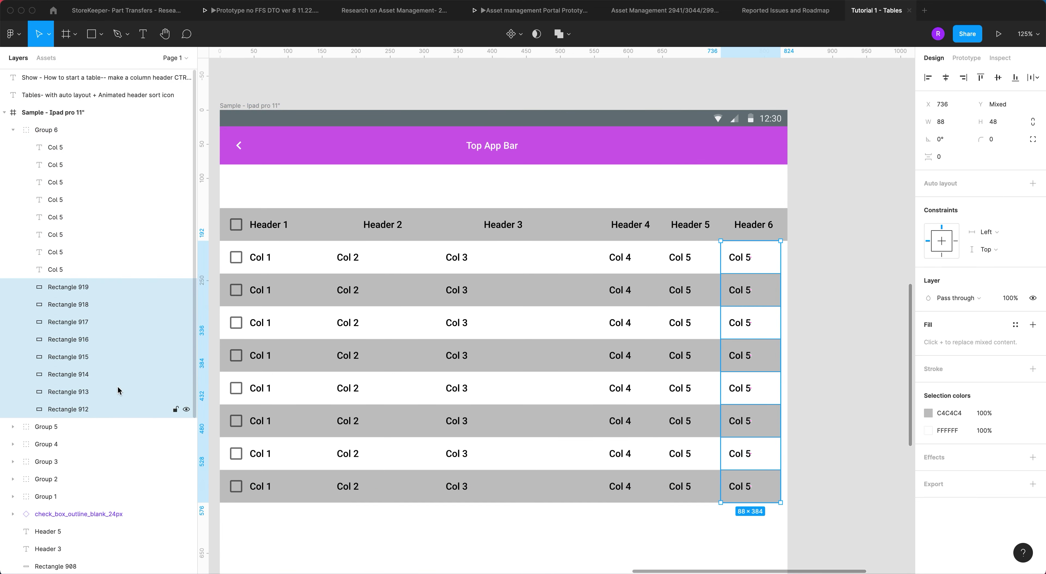
left_click(964, 120)
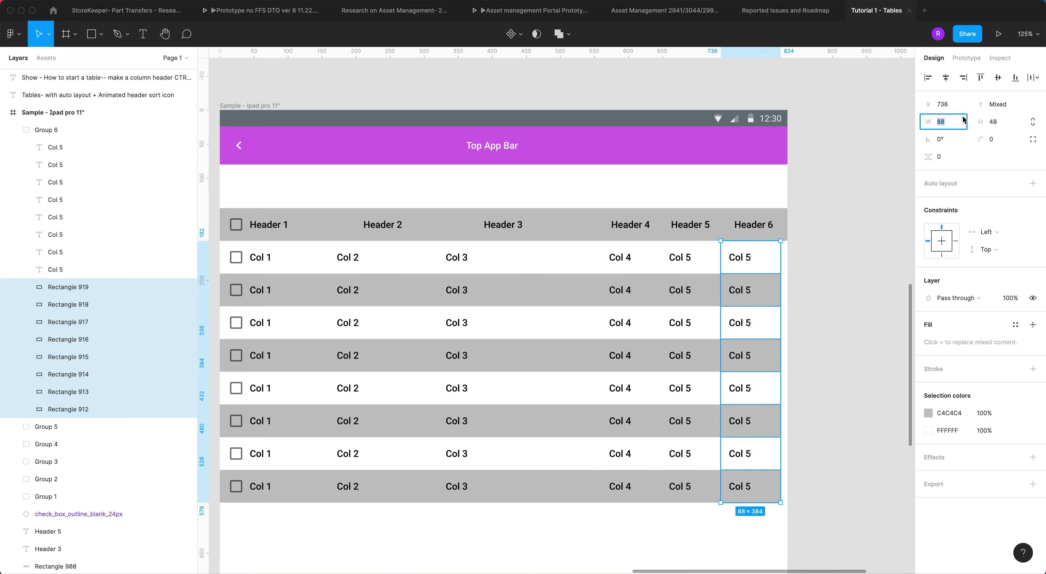
type("98")
key("Return")
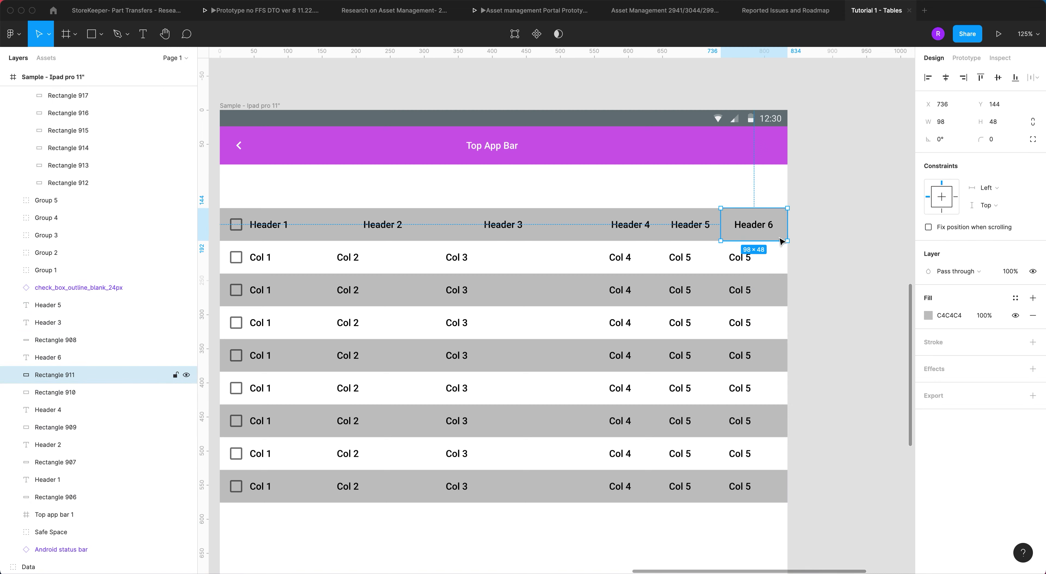
Step: Change the label in the sixth column's first cell to "Col 6"
left_click(742, 260)
double_click(747, 260)
double_click(747, 260)
left_click(750, 256)
key("BackSpace")
type("6")
key("Escape")
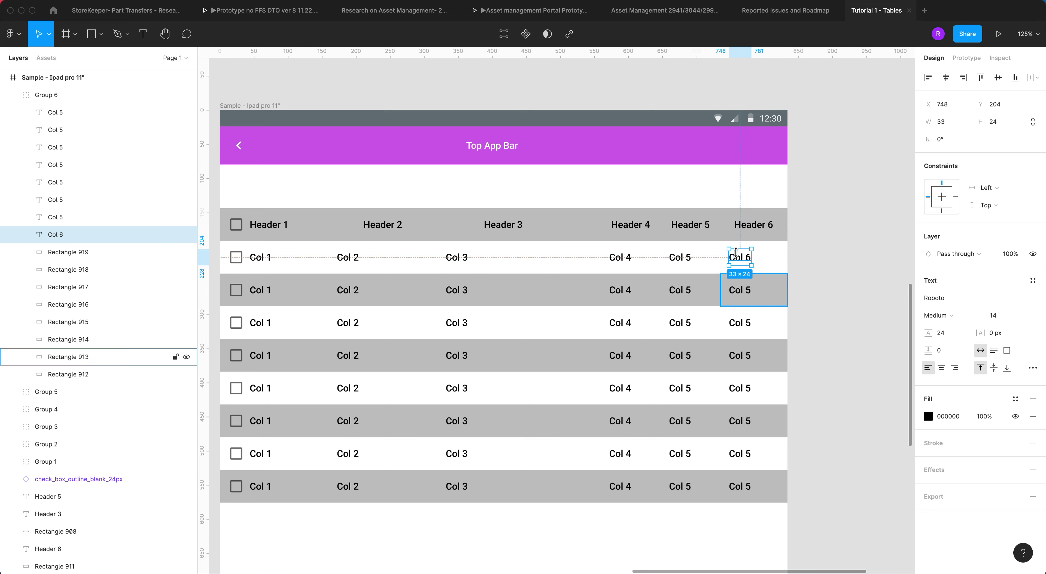
Step: Replace the remaining seven "Col 5" labels in the sixth column with the copied "Col 6" text
left_click(742, 291)
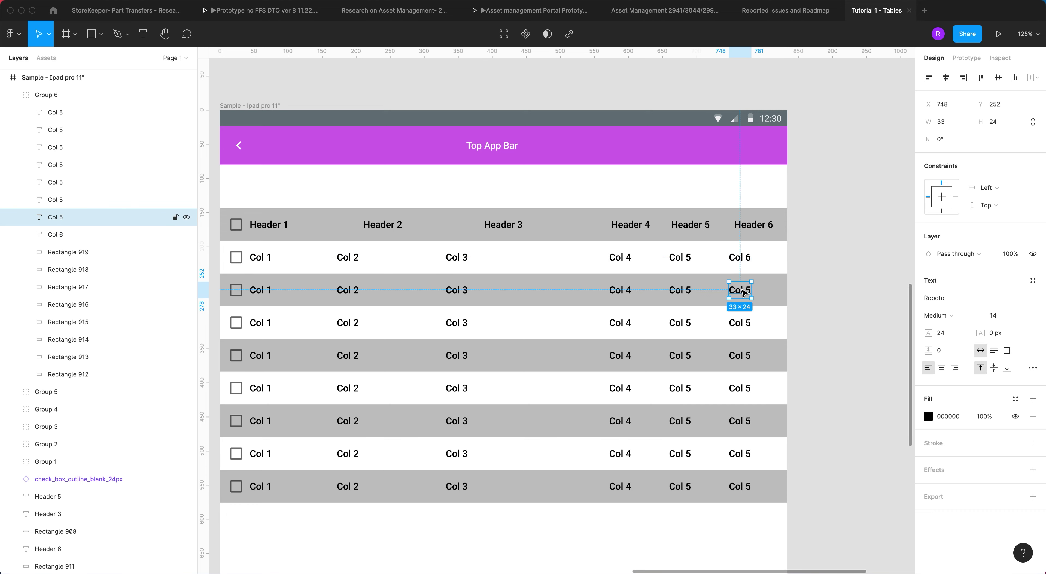
left_click(743, 324, "shift")
left_click(743, 357, "shift")
left_click(742, 389, "shift")
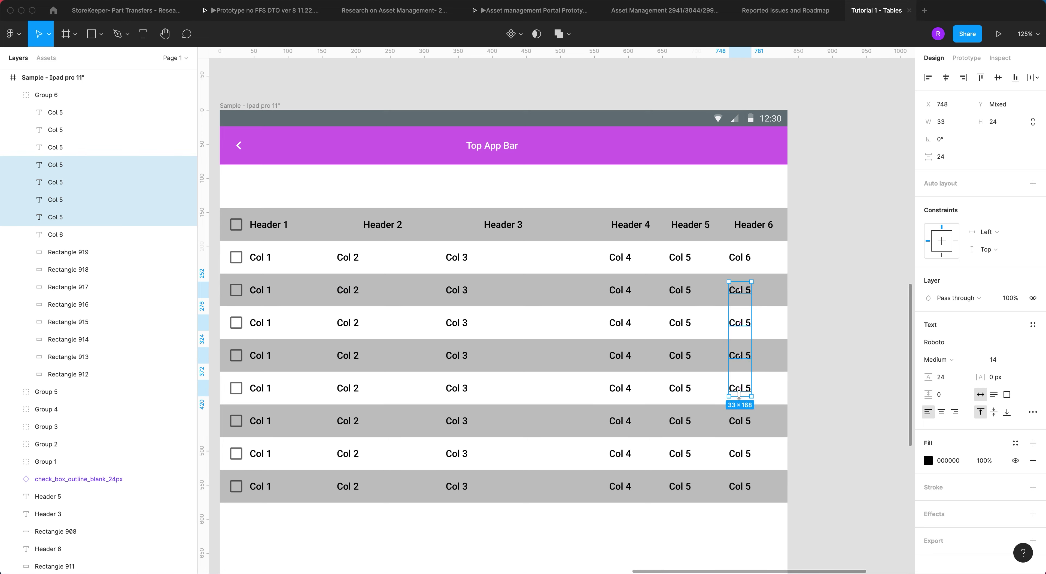
left_click(744, 422, "shift")
left_click(746, 453, "shift")
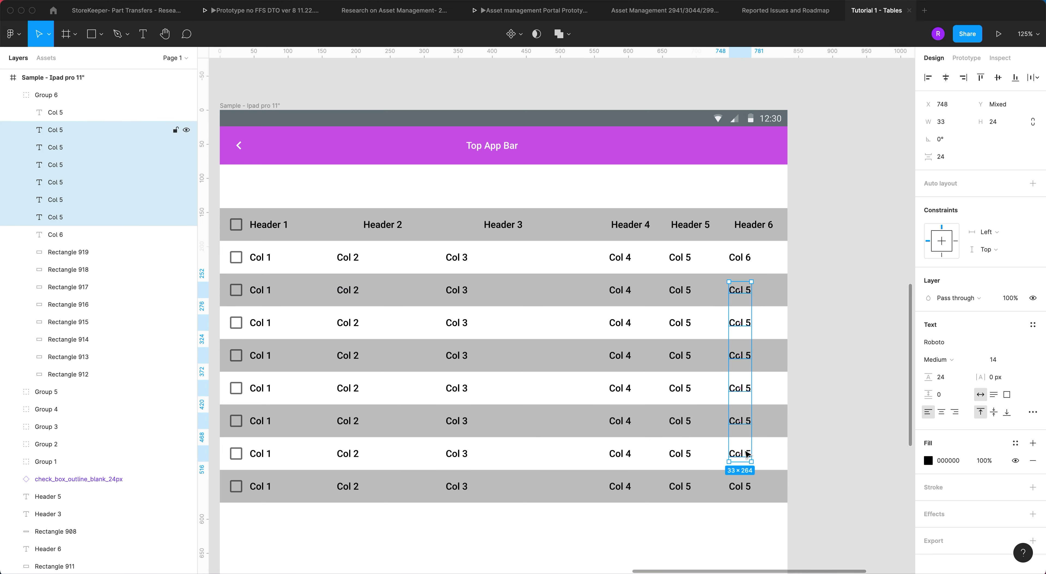
left_click(744, 486, "shift")
right_click(743, 480)
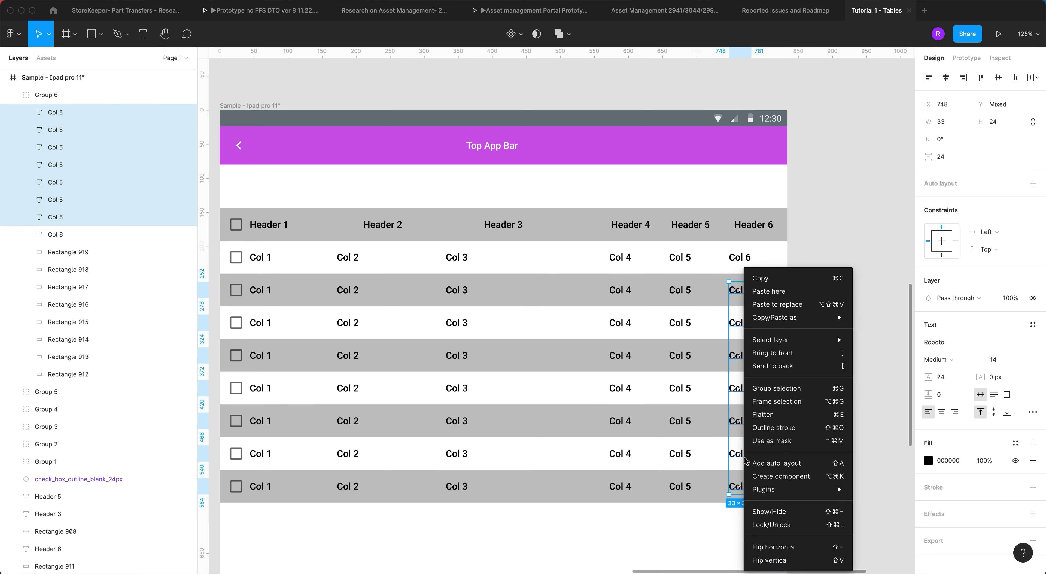
left_click(788, 309)
left_click(715, 191)
Step: Set the fill opacity of all six cell rectangles in the second row below the header to 32%
scroll(712, 171, "down", 5)
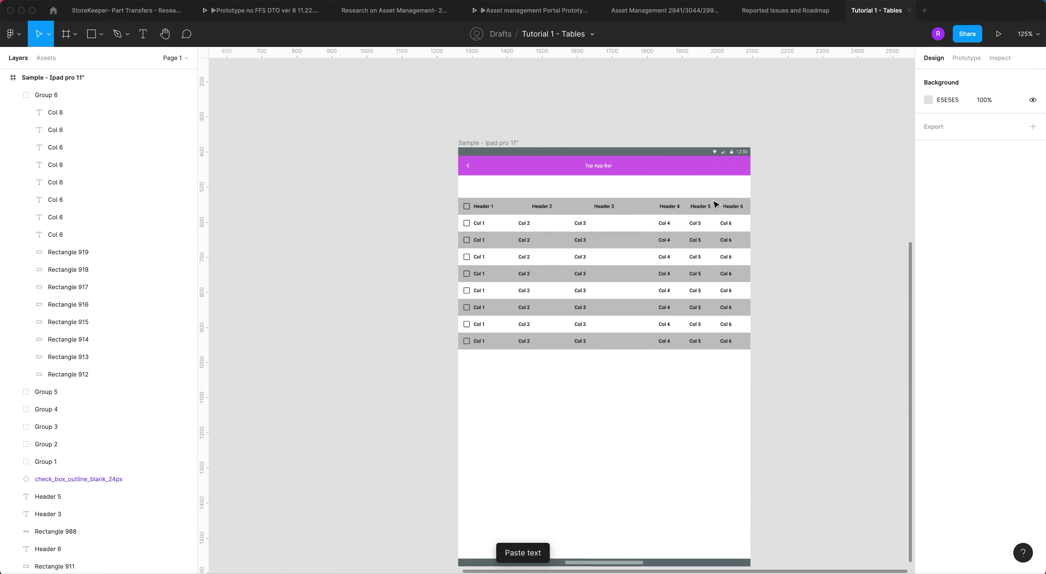
scroll(574, 332, "up", 5)
scroll(614, 324, "down", 4)
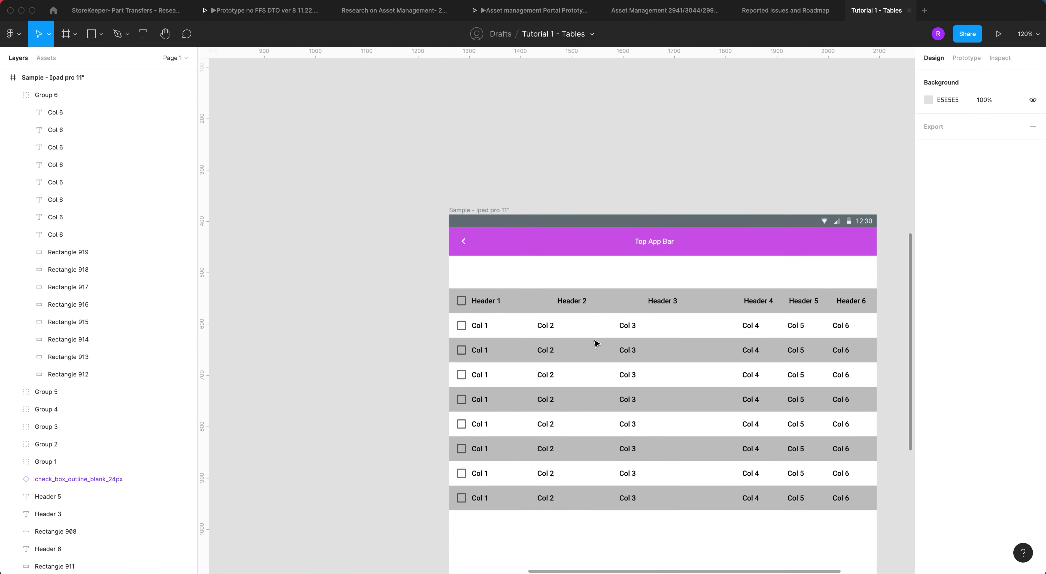
left_click(515, 351, "super")
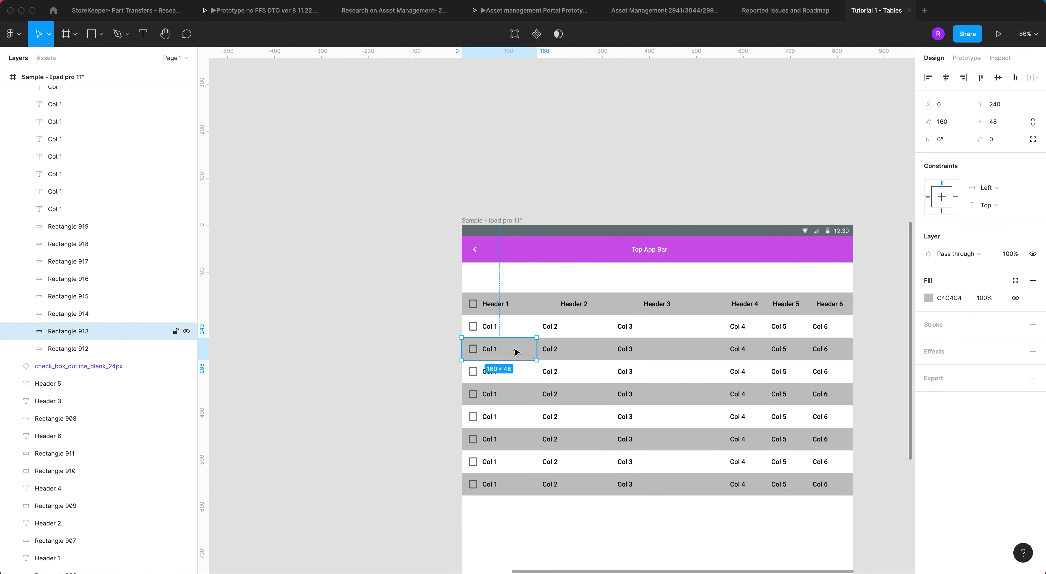
left_click(569, 352, "shift+super")
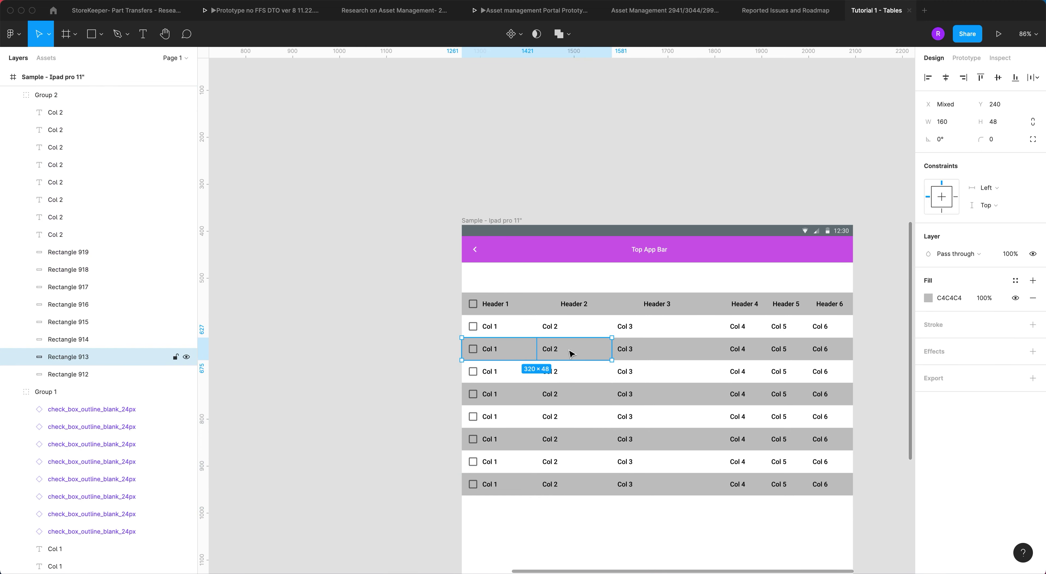
left_click(652, 349, "shift+super")
left_click(756, 353, "shift+super")
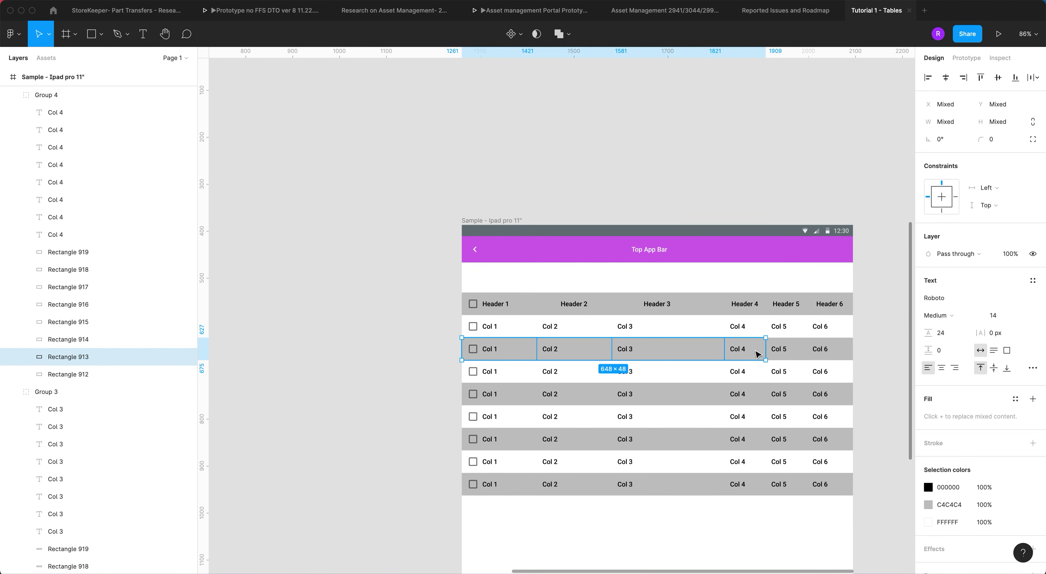
left_click(790, 350, "shift+super")
left_click(843, 347, "shift")
left_click(843, 348, "shift+super")
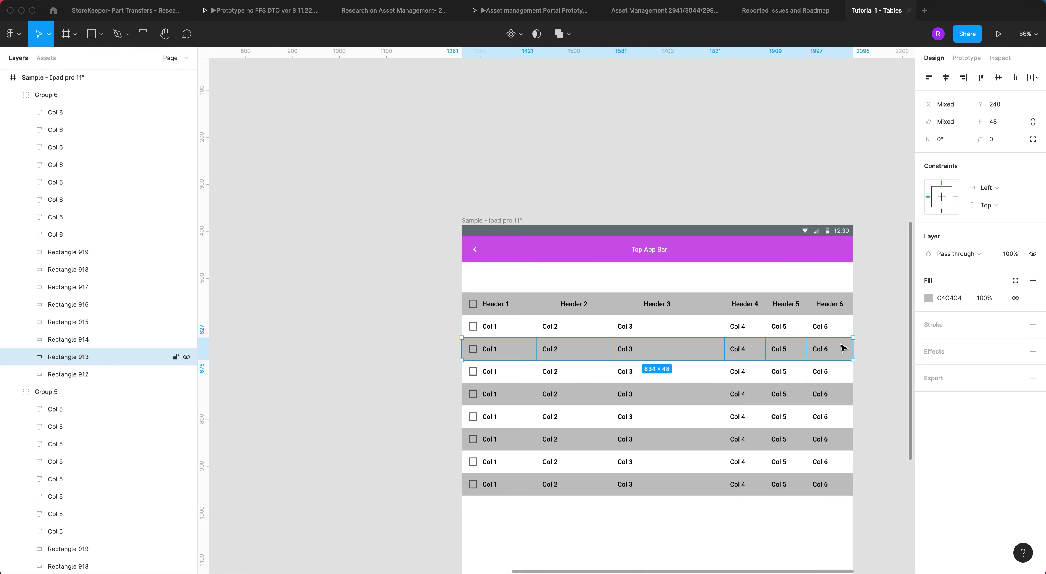
left_click(931, 298)
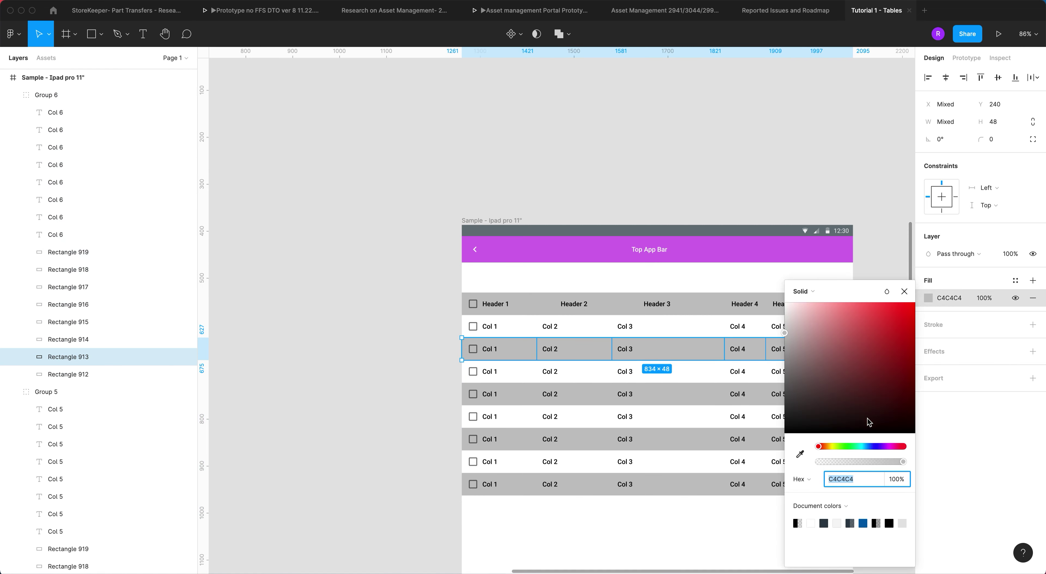
left_click_drag(902, 462, 842, 470)
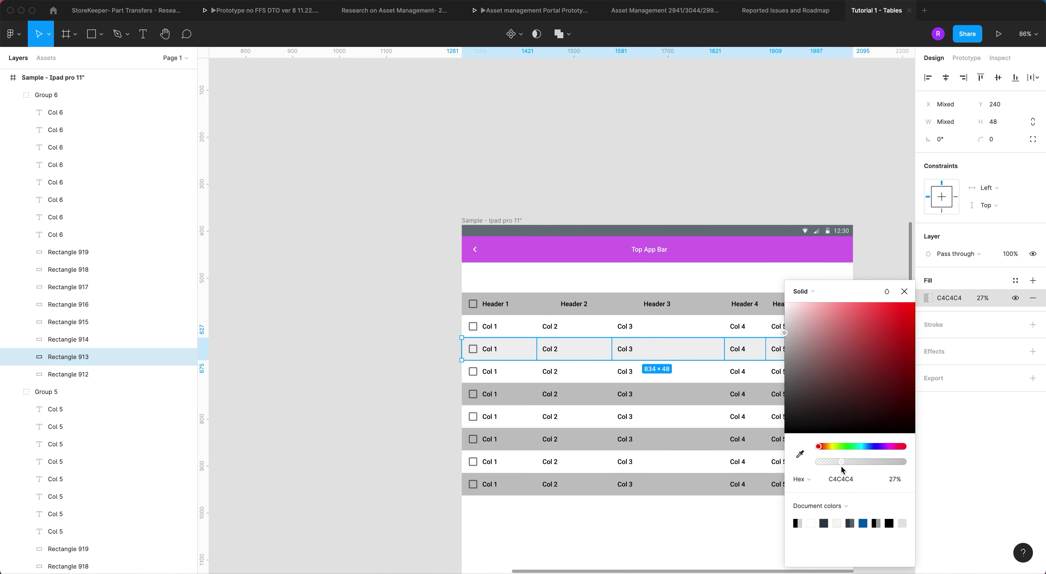
left_click(895, 480)
type("32")
key("Return")
left_click(613, 546)
Step: Set the fill opacity of all six cell rectangles in the fourth row below the header to 32%
double_click(520, 399)
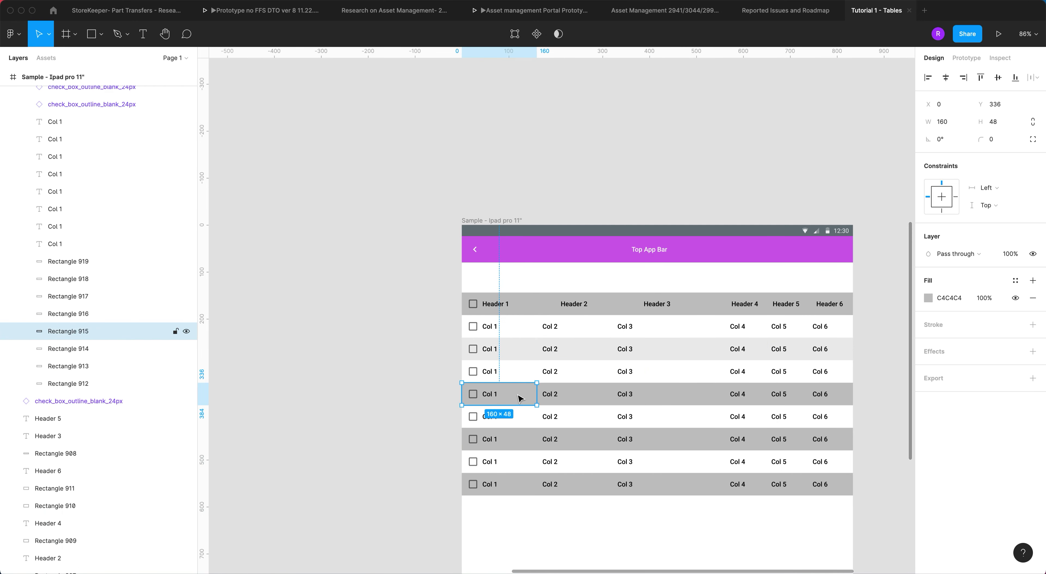
left_click(572, 399, "shift")
left_click(662, 398, "shift")
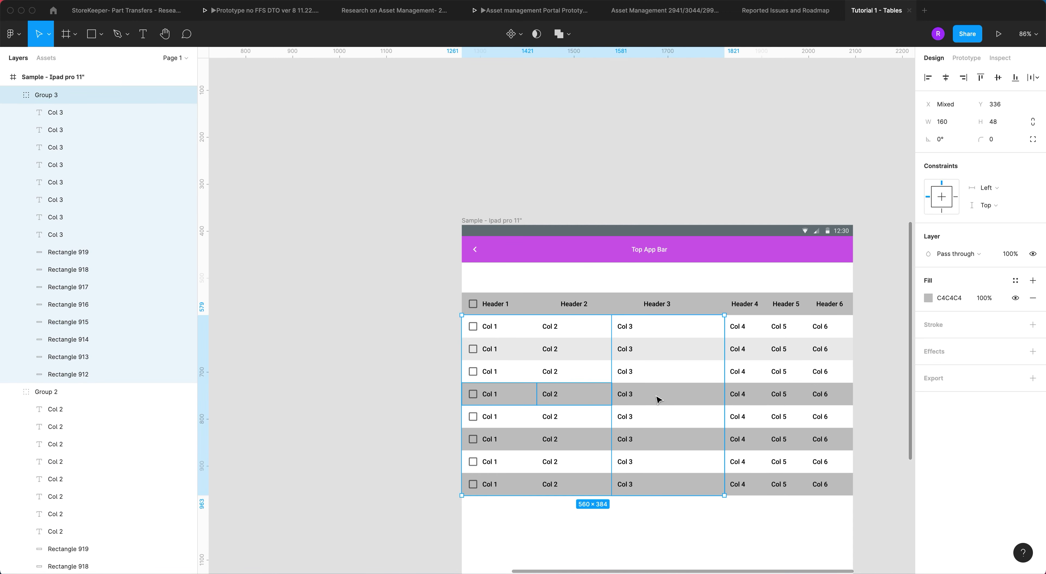
left_click(757, 397, "shift")
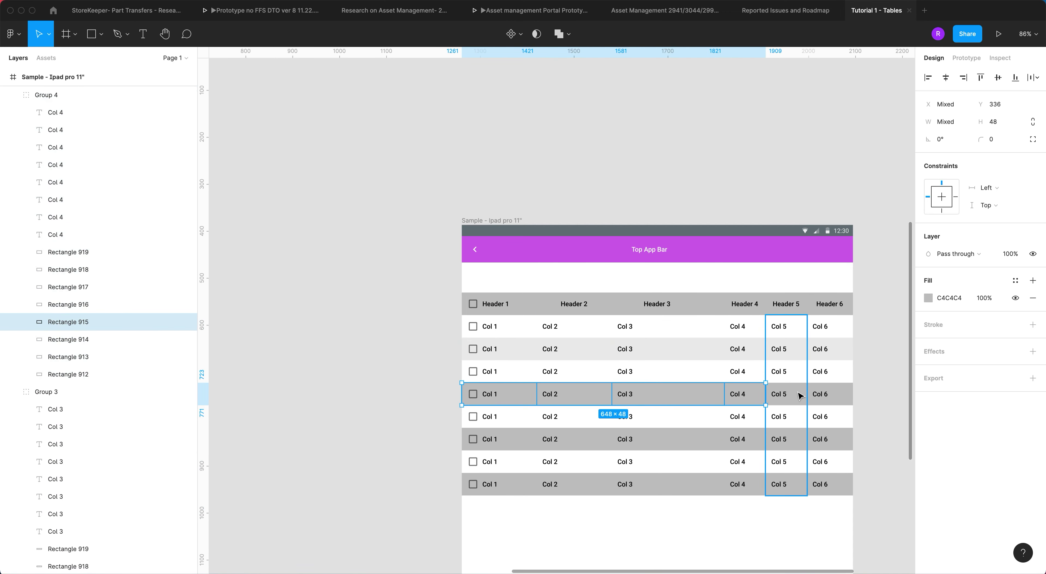
left_click(792, 398, "shift")
left_click(838, 397, "shift")
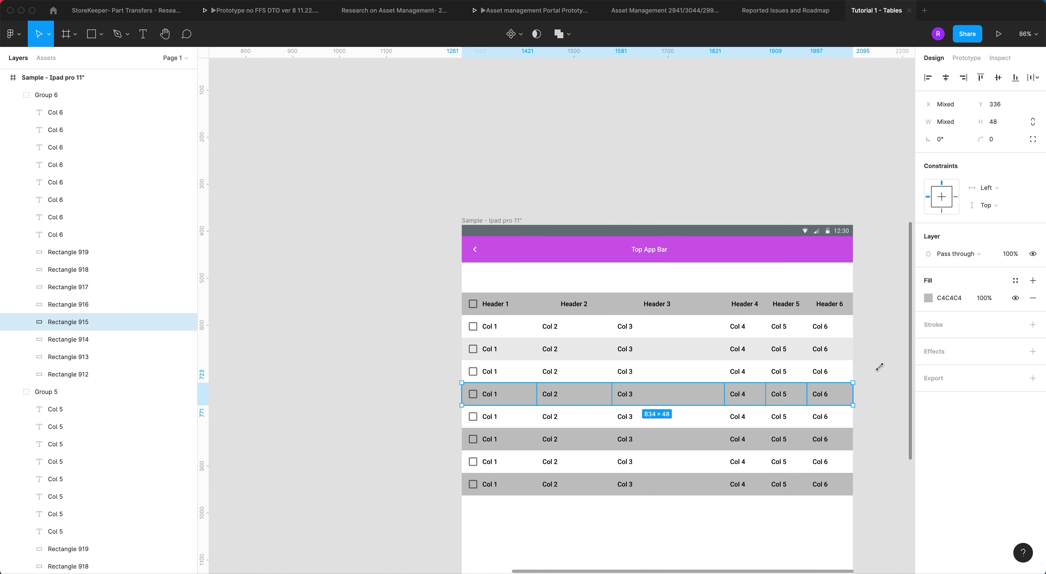
left_click(985, 299)
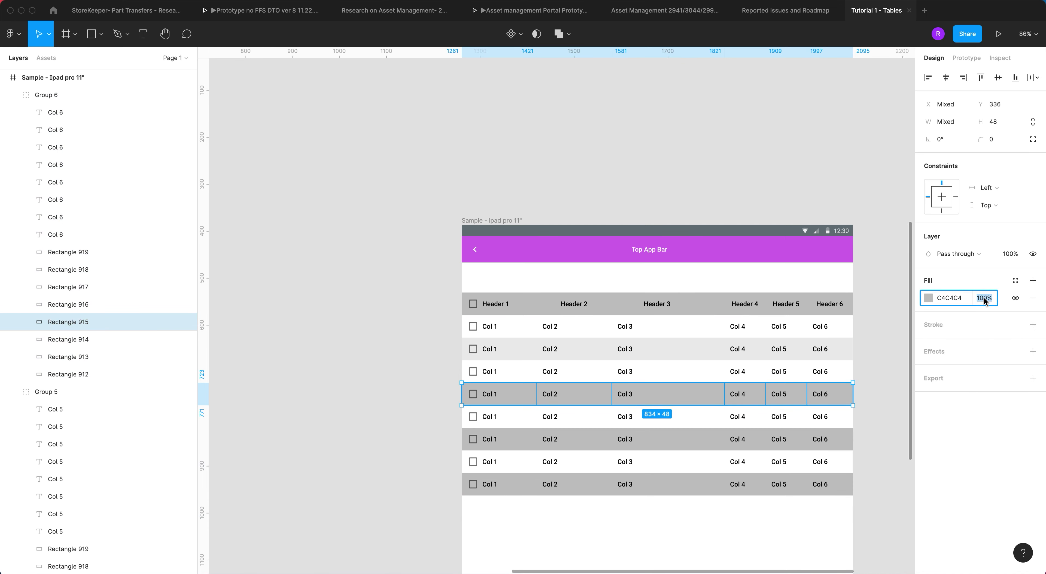
type("32")
key("Return")
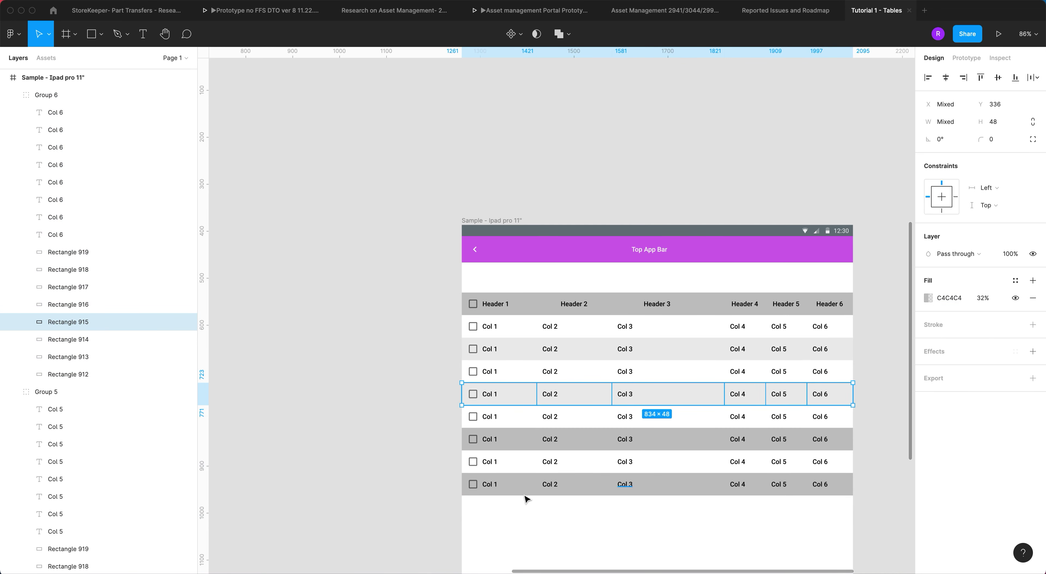
Step: Set the fill opacity of all six cell rectangles in the sixth row below the header to 32%
double_click(511, 442)
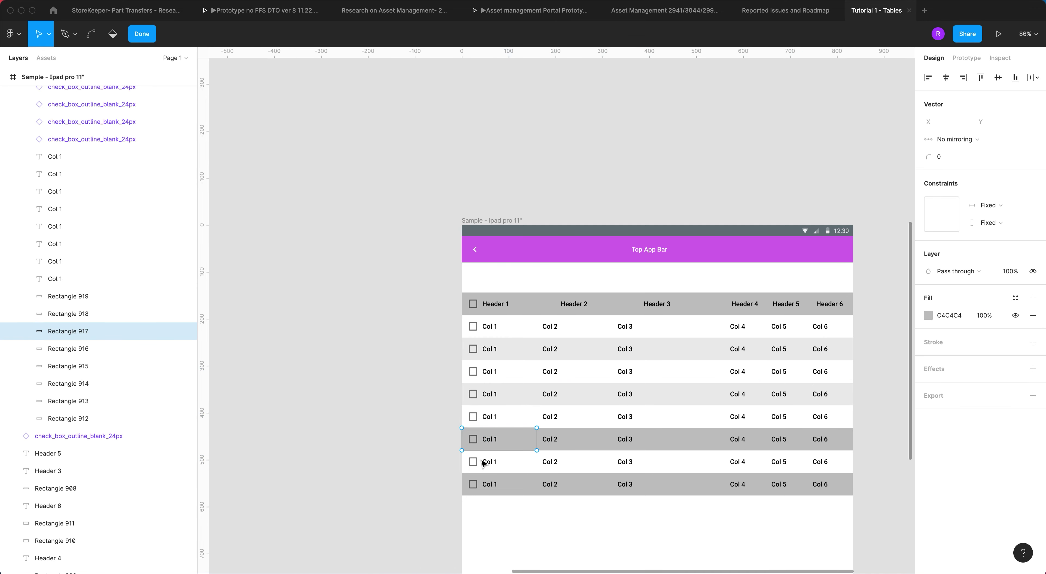
key("Escape")
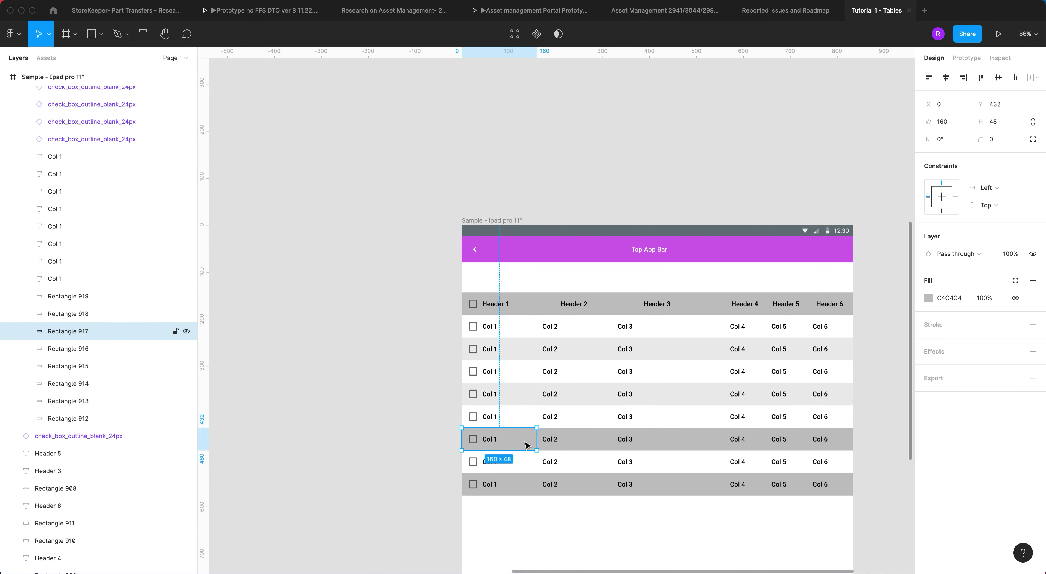
left_click(580, 444, "shift")
left_click(661, 441, "shift")
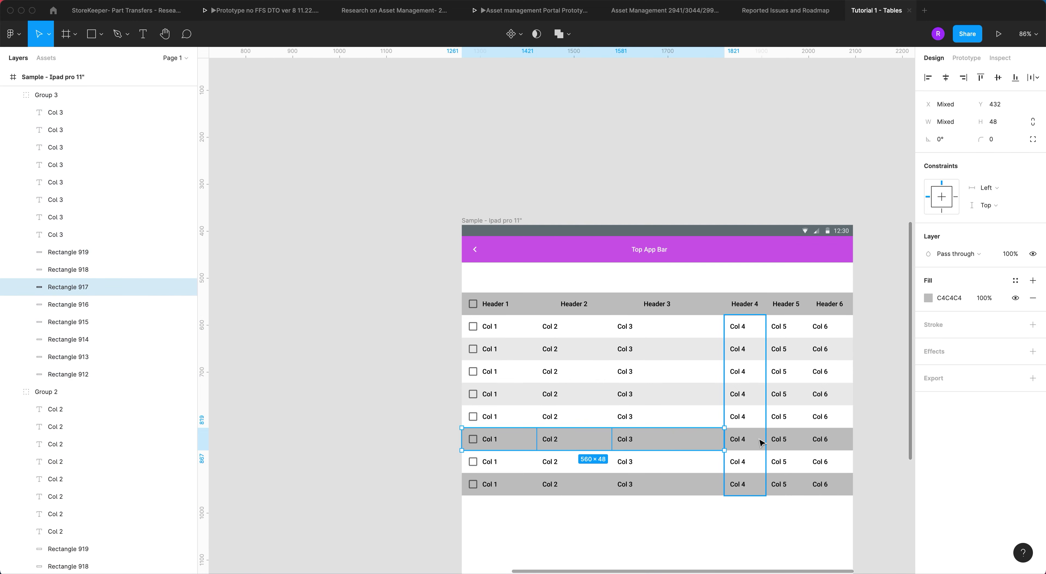
left_click(762, 442, "shift")
left_click(802, 441, "shift")
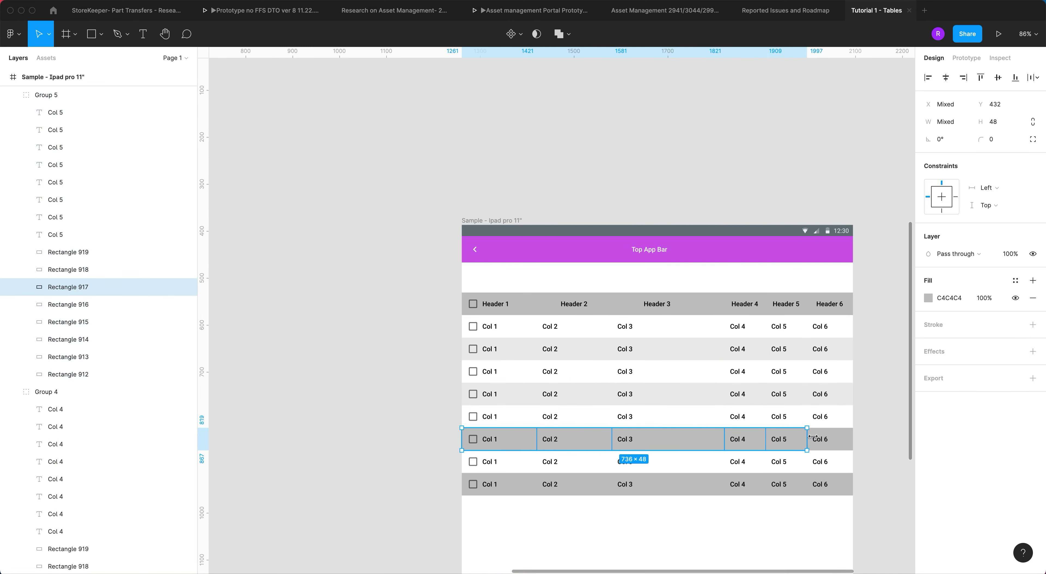
left_click(812, 438, "shift")
left_click(984, 300)
type("32")
key("Return")
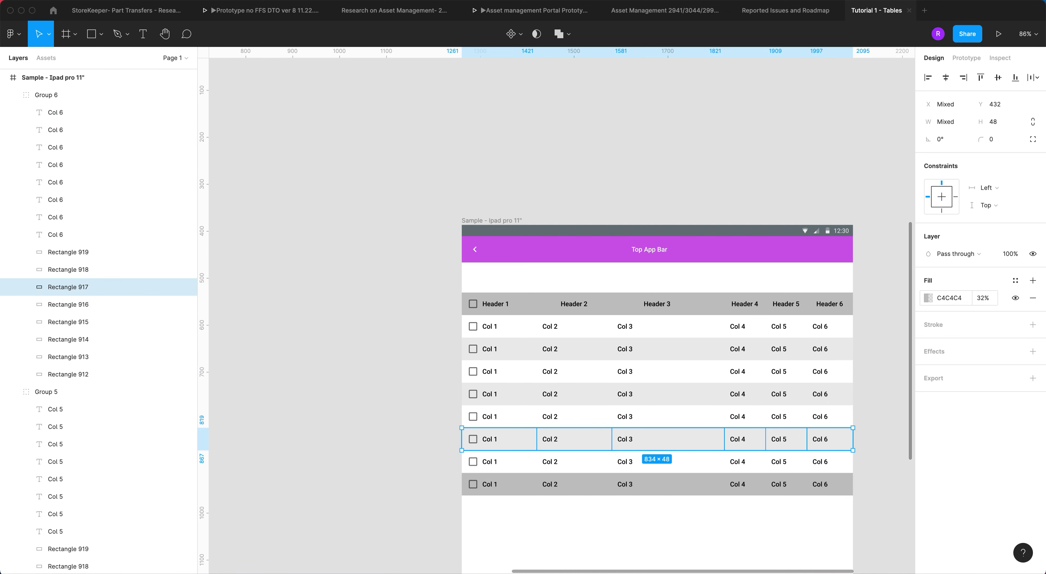
Step: Set the fill opacity of all six cell rectangles in the eighth row below the header to 32%
left_click(530, 484)
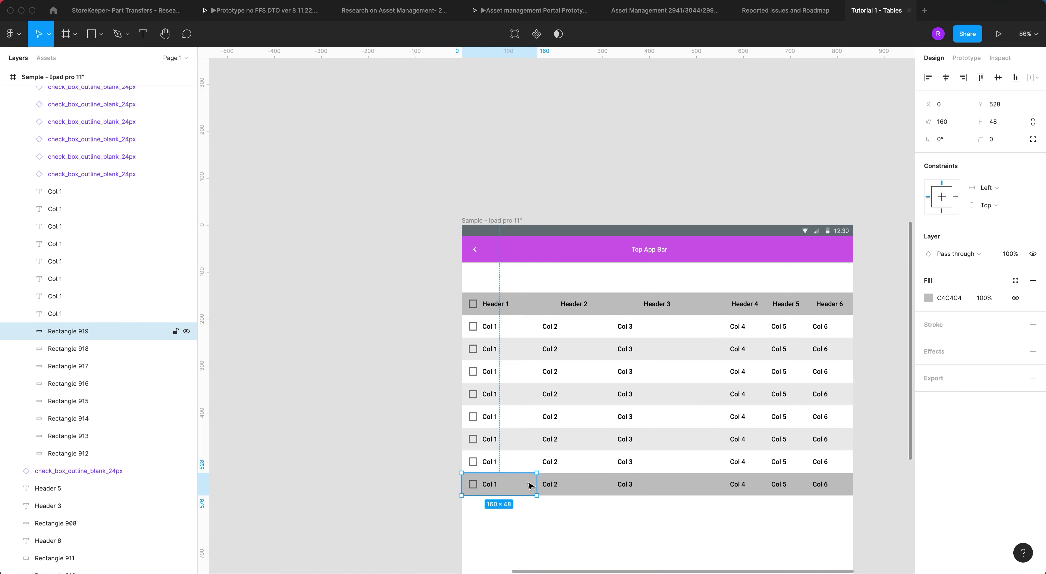
left_click(573, 485, "shift")
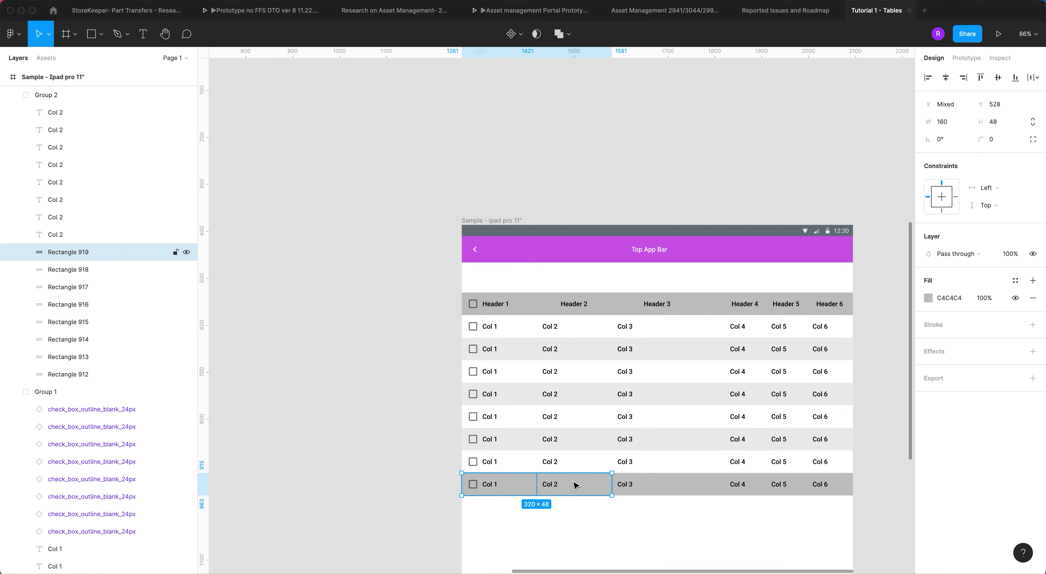
left_click(652, 487, "shift")
left_click(753, 487, "shift")
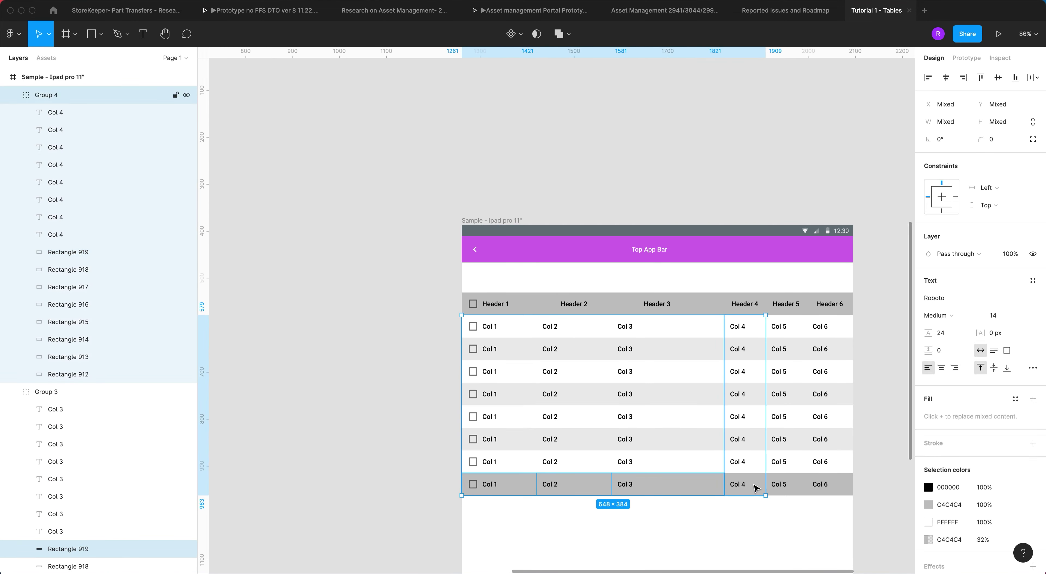
left_click(803, 487, "shift")
left_click(830, 486, "shift")
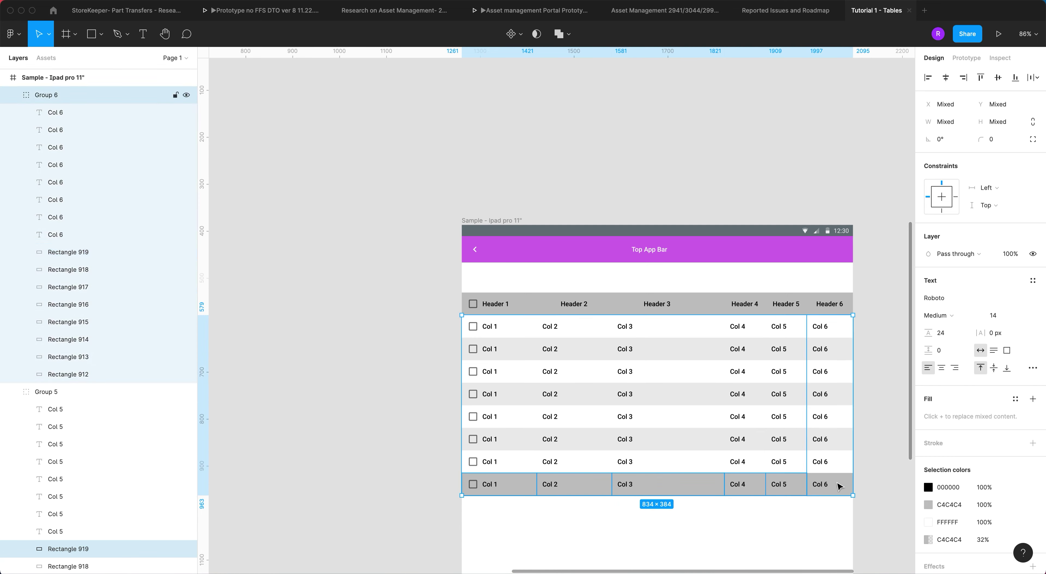
left_click(985, 301)
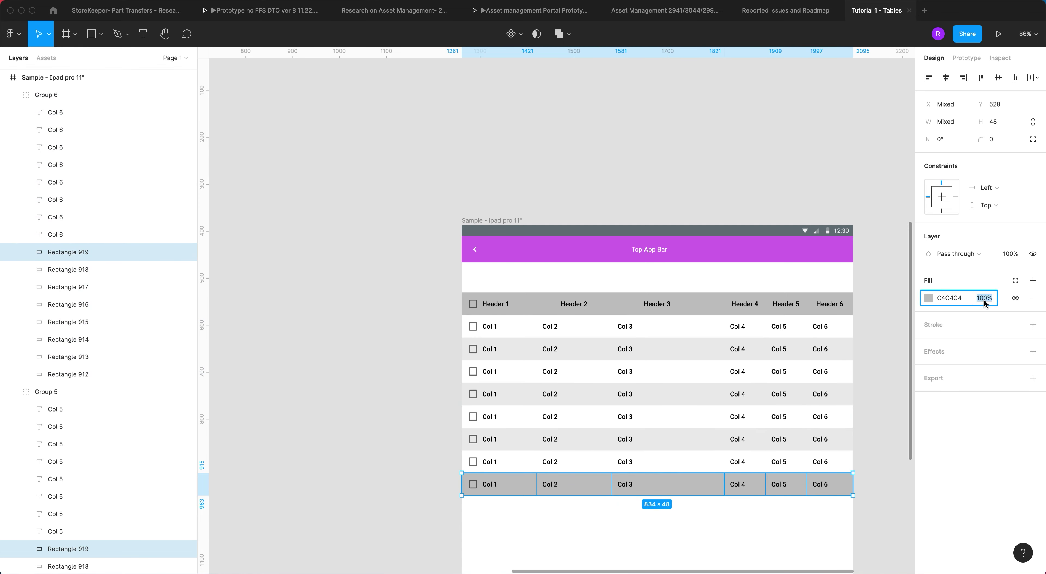
type("32")
key("Return")
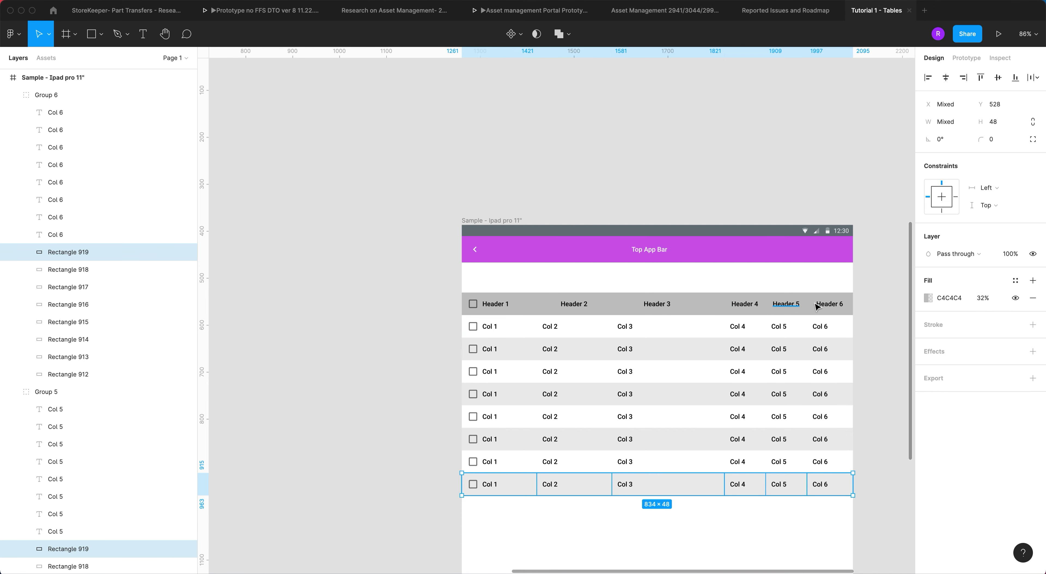
Step: Center the Header 3 text horizontally within its gray header cell rectangle
left_click(878, 323)
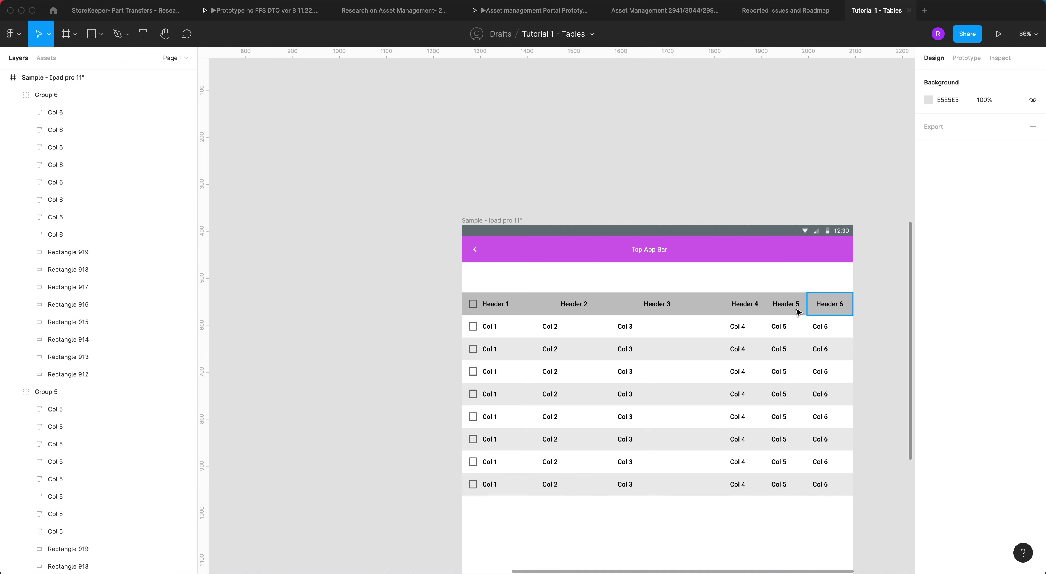
scroll(750, 311, "up", 5)
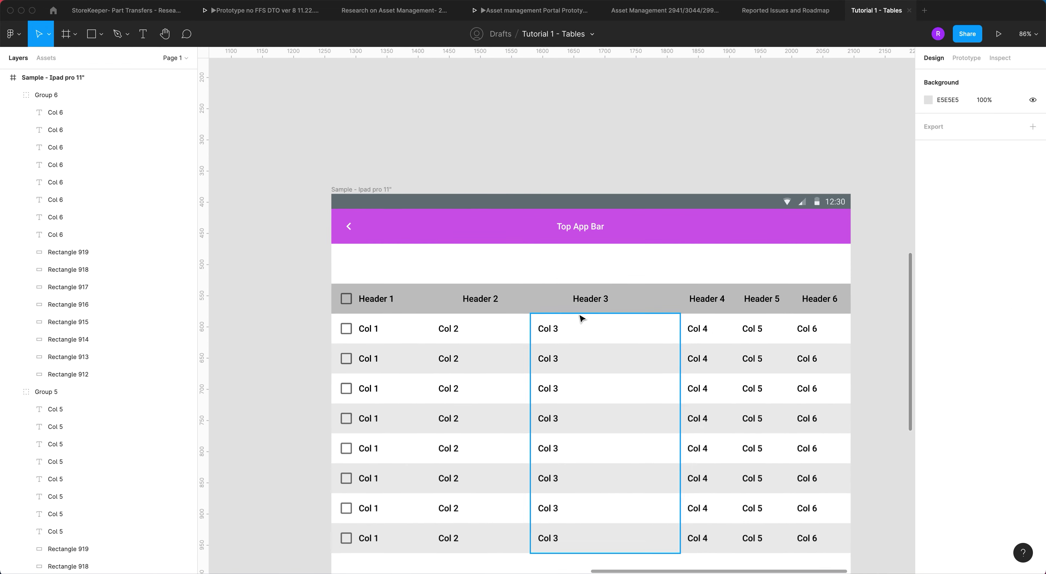
left_click(508, 307)
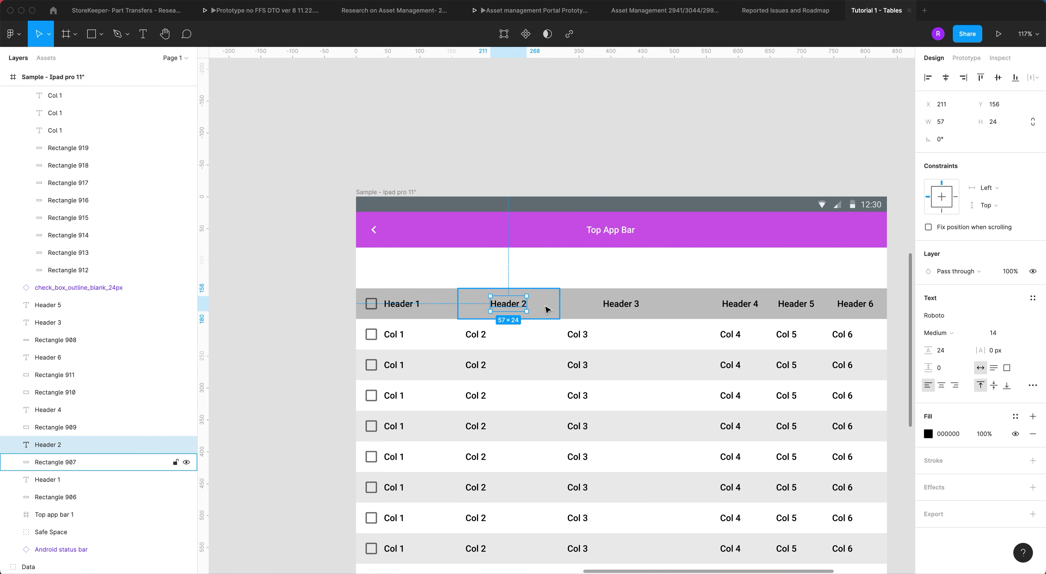
left_click(625, 307)
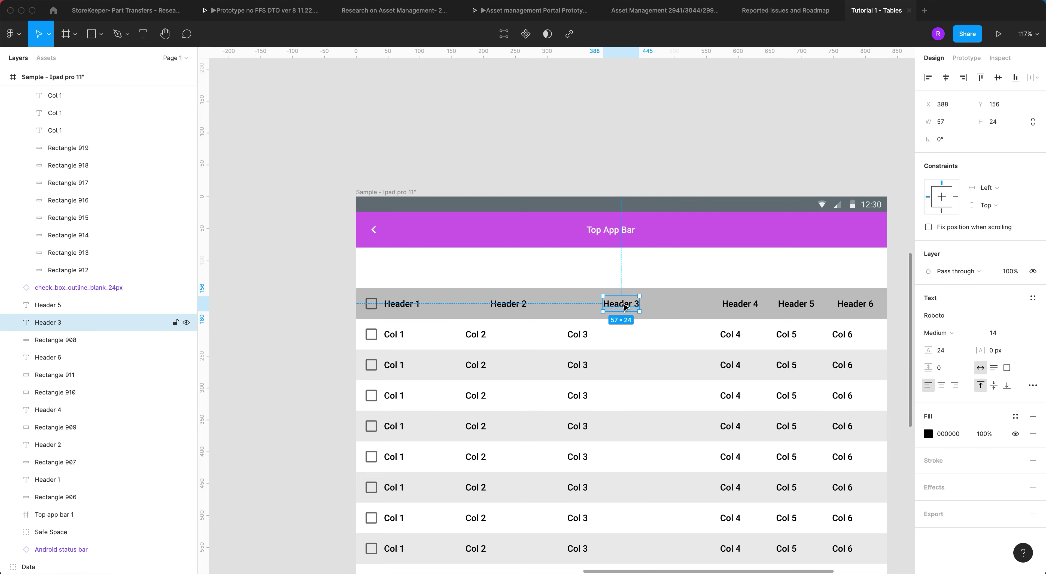
left_click(670, 307, "shift")
left_click(947, 77)
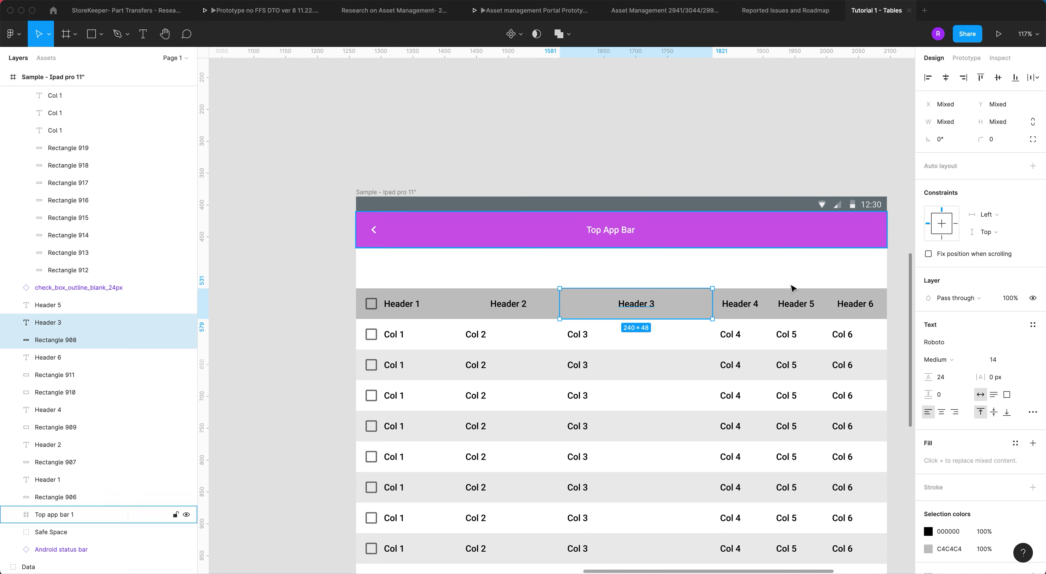
Step: Center the Header 4 and Header 5 texts within their own header cell rectangles
left_click(748, 308)
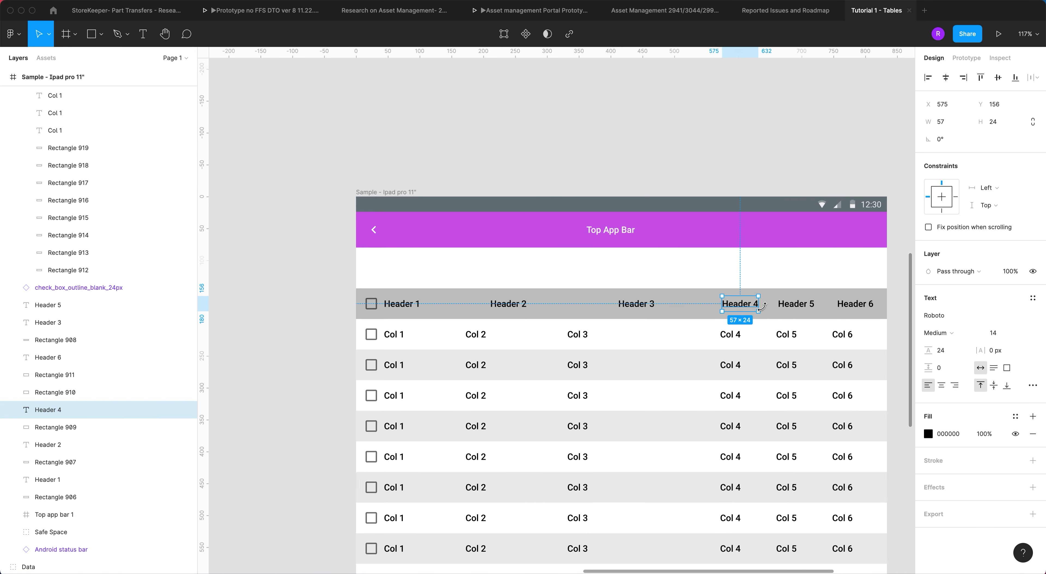
scroll(761, 306, "up", 5)
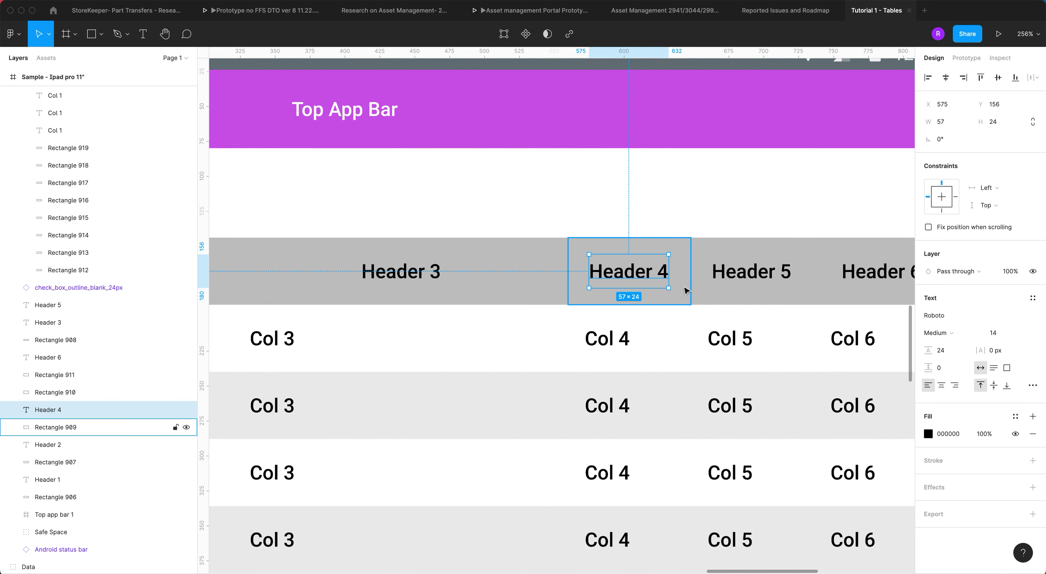
left_click(682, 288, "shift")
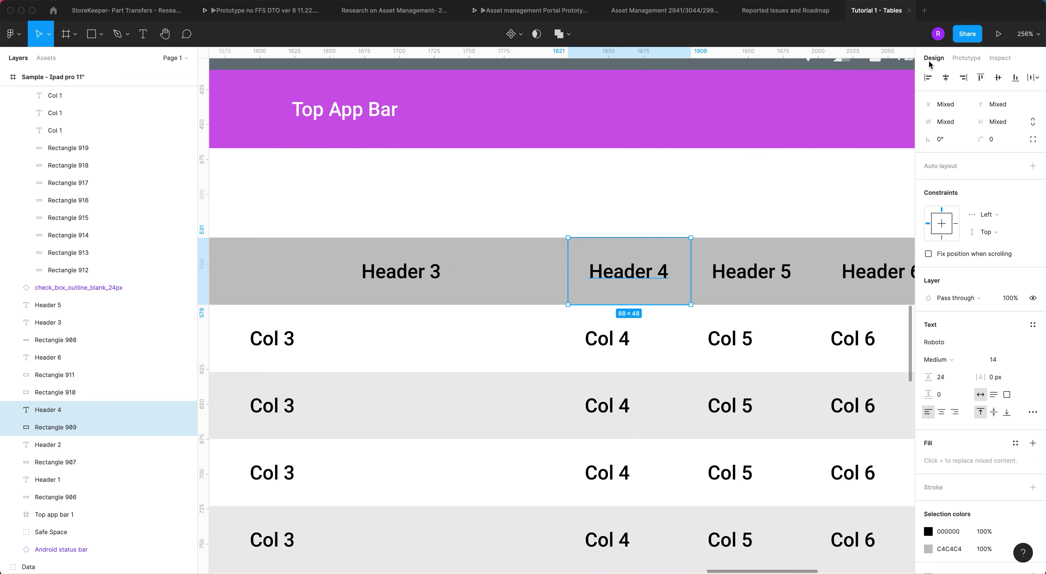
left_click(945, 77)
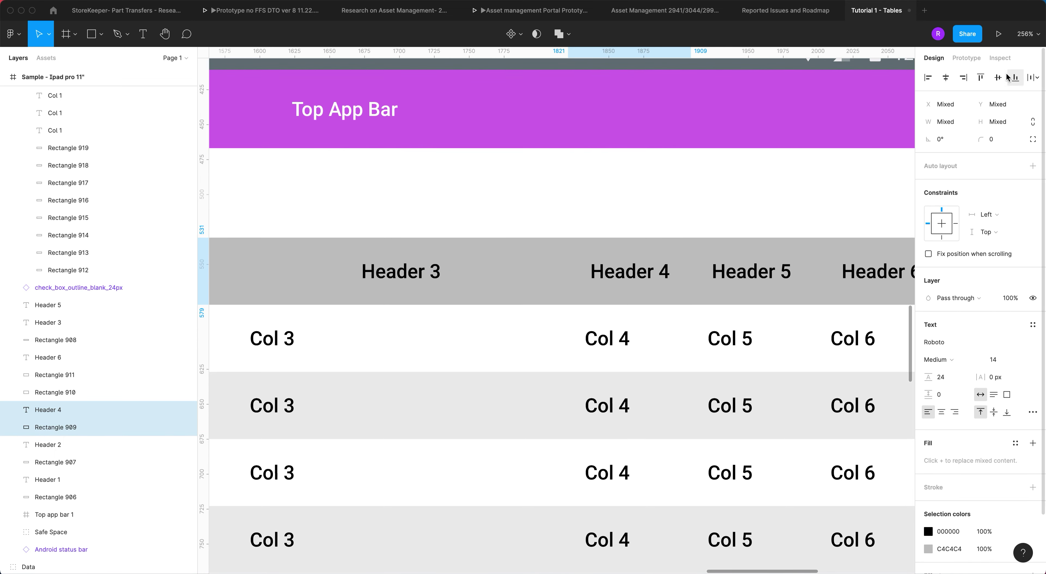
left_click(773, 272)
left_click(802, 252, "shift")
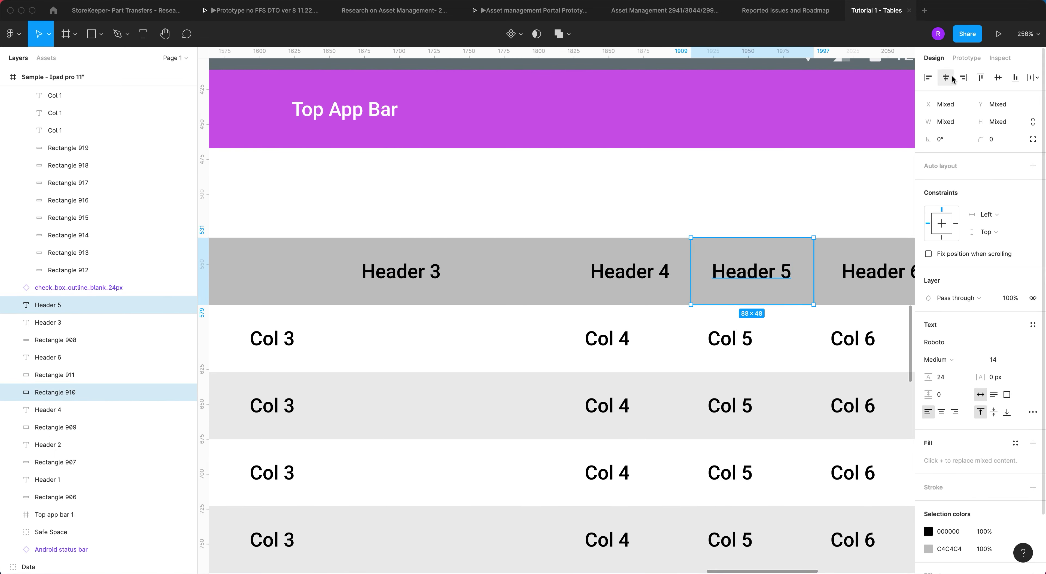
left_click(999, 78)
scroll(822, 208, "right", 5)
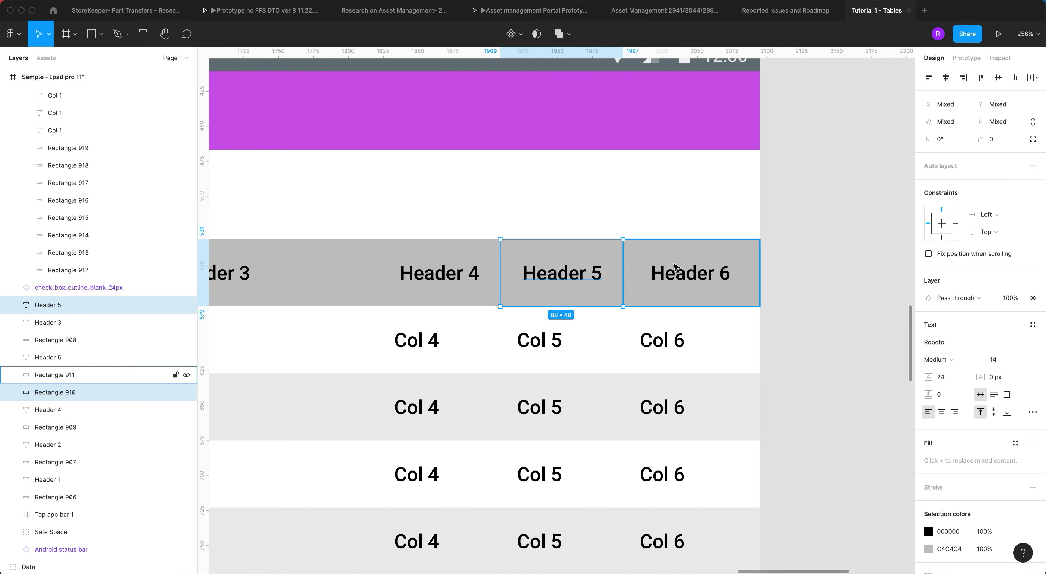
Step: Center the Header 6 text horizontally within the last header cell rectangle and clear the selection
left_click(707, 265)
left_click(739, 256, "shift")
left_click(946, 78)
left_click(795, 227)
scroll(794, 227, "down", 10)
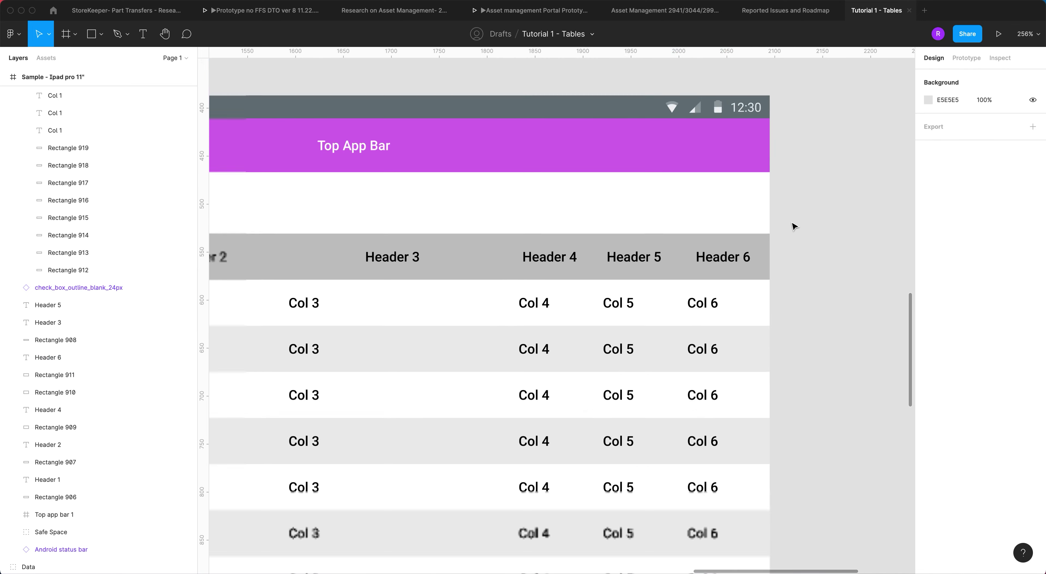
scroll(581, 262, "left", 2)
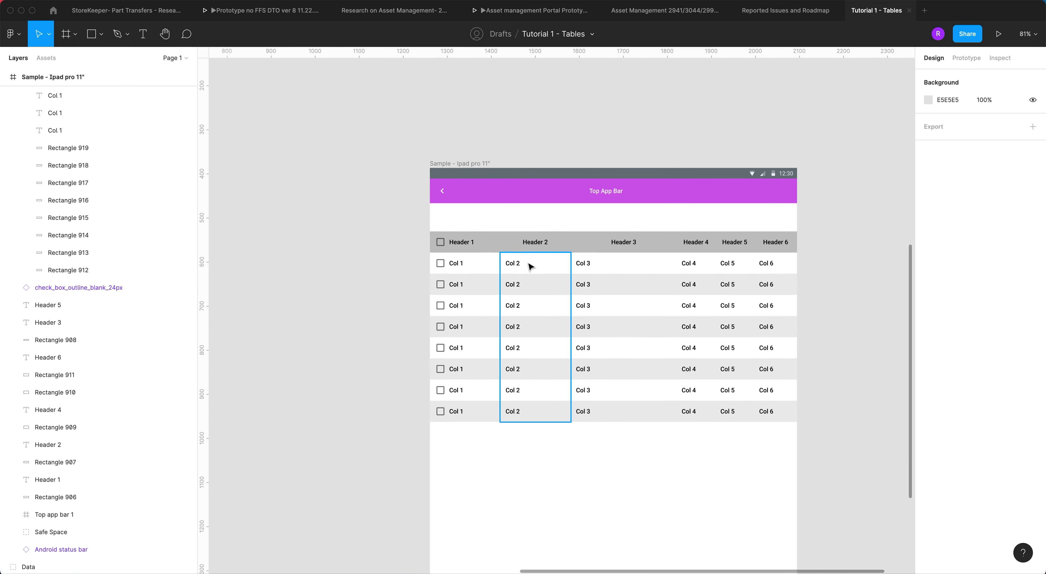
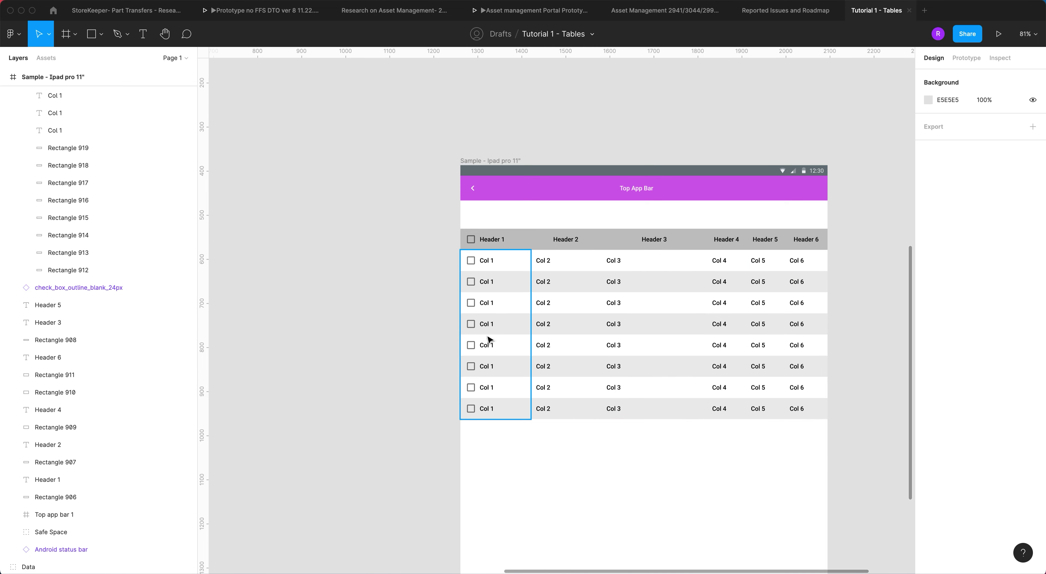
Step: Group the header row's checkbox icon, the Header 1 text and their cell rectangle together
left_click(473, 240)
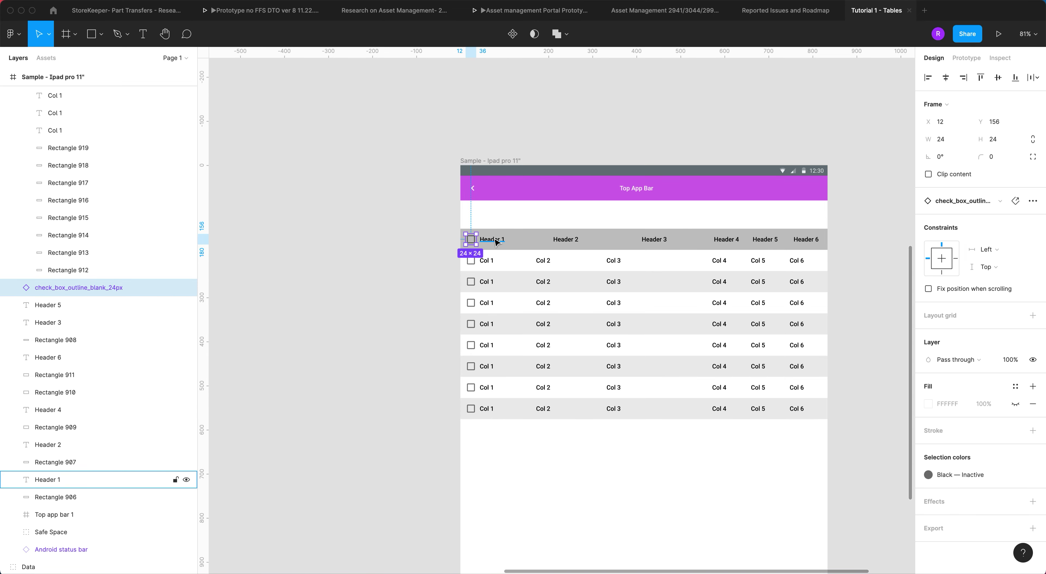
scroll(497, 242, "up", 5)
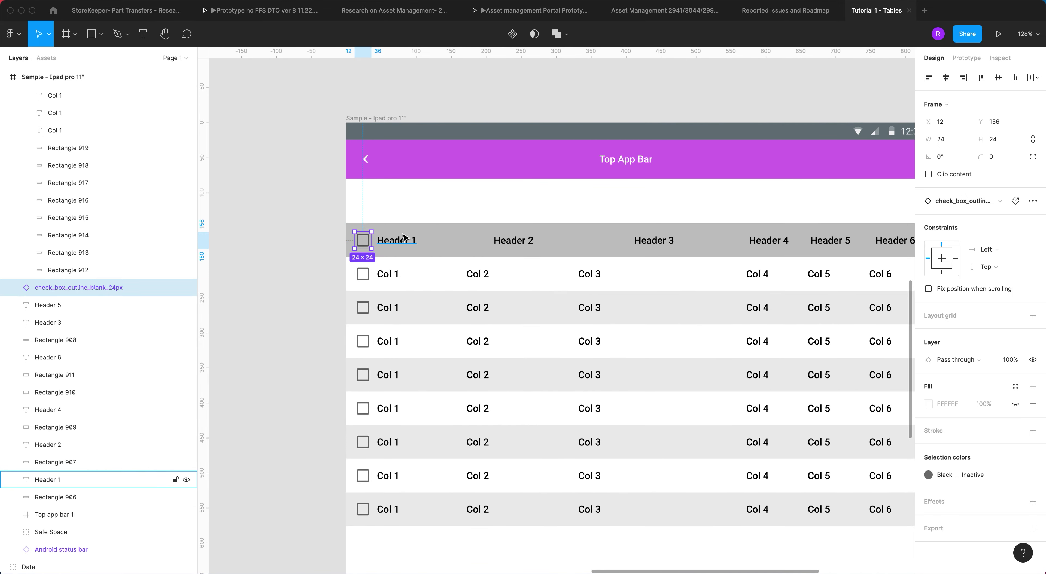
scroll(691, 238, "right", 5)
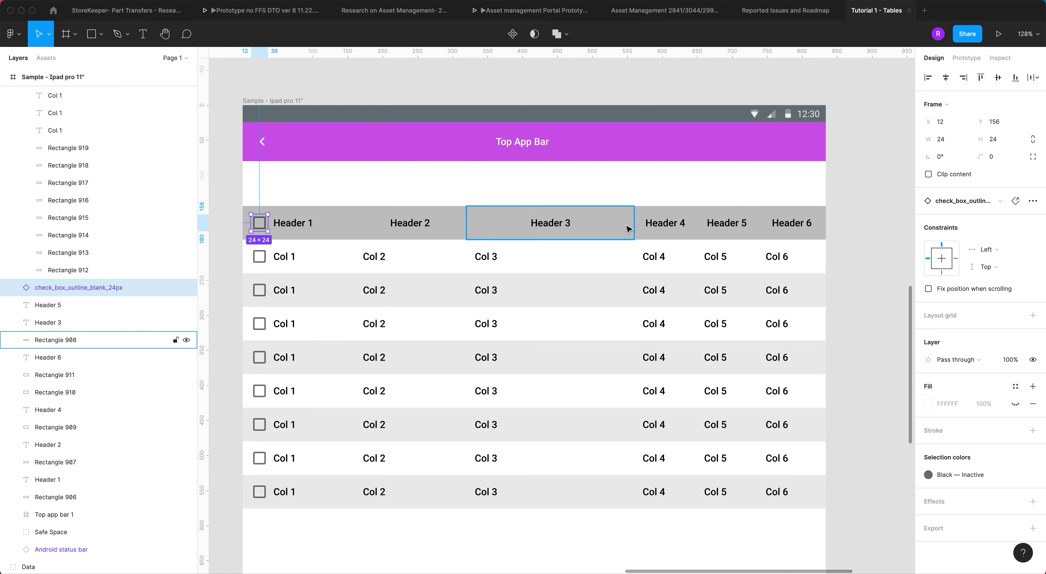
scroll(605, 229, "left", 5)
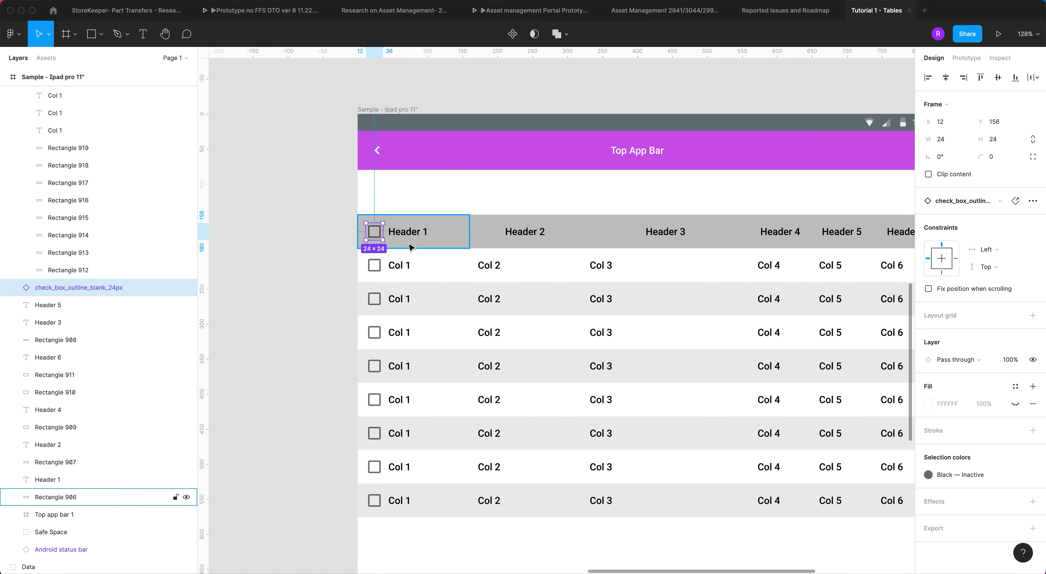
left_click(340, 235)
left_click(374, 237)
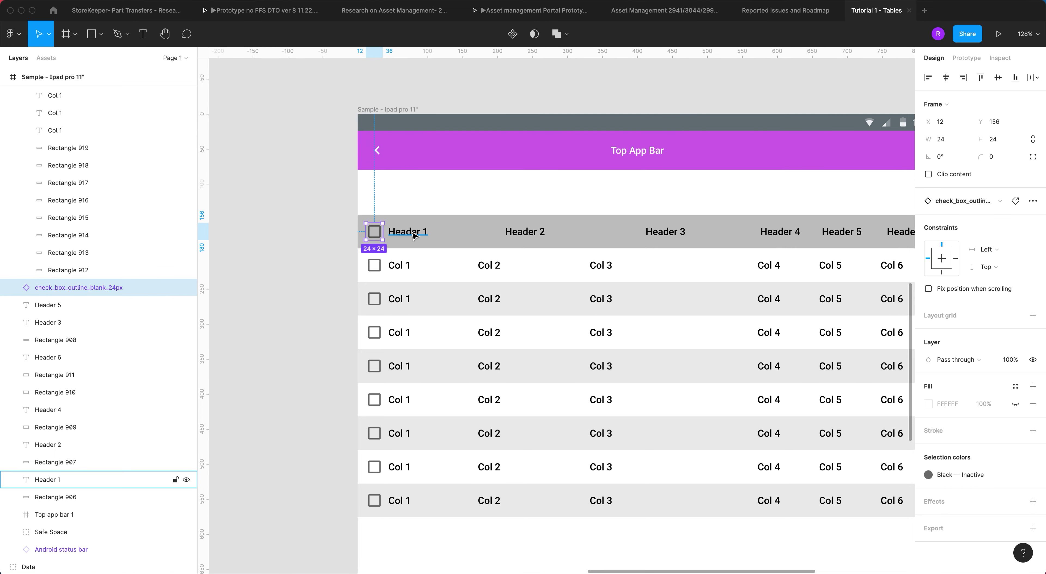
left_click(414, 236, "shift")
left_click(457, 233, "shift")
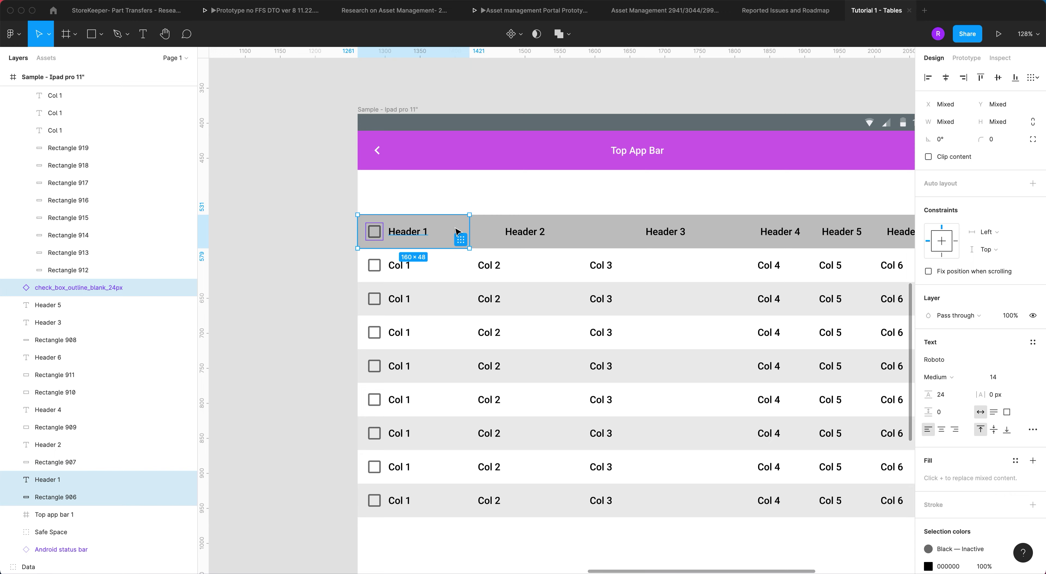
key("super+g")
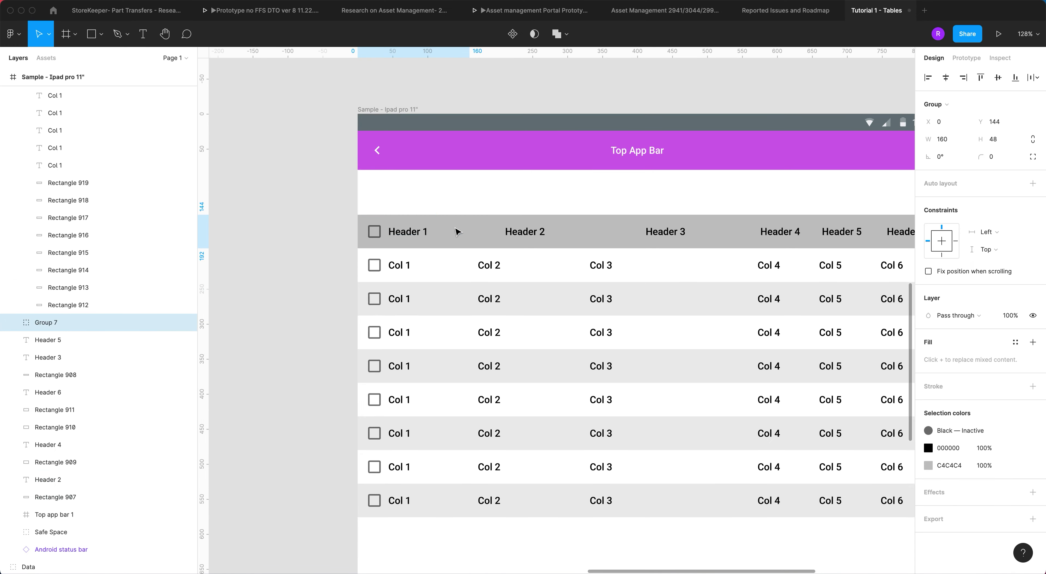
Step: Group the Header 2 text with its cell rectangle, and the Header 3 text with its own rectangle
left_click(526, 233)
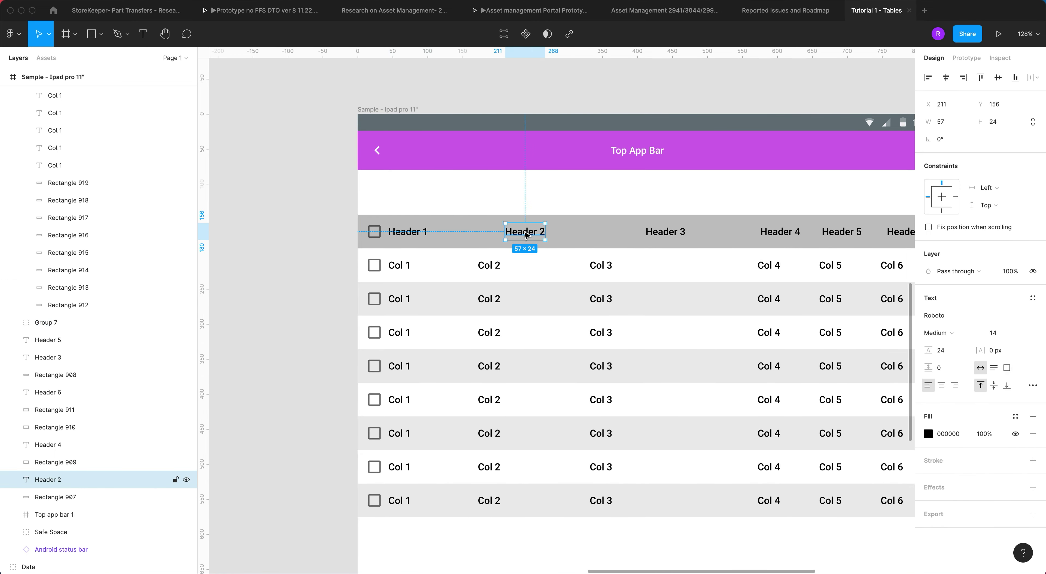
left_click(556, 234, "shift")
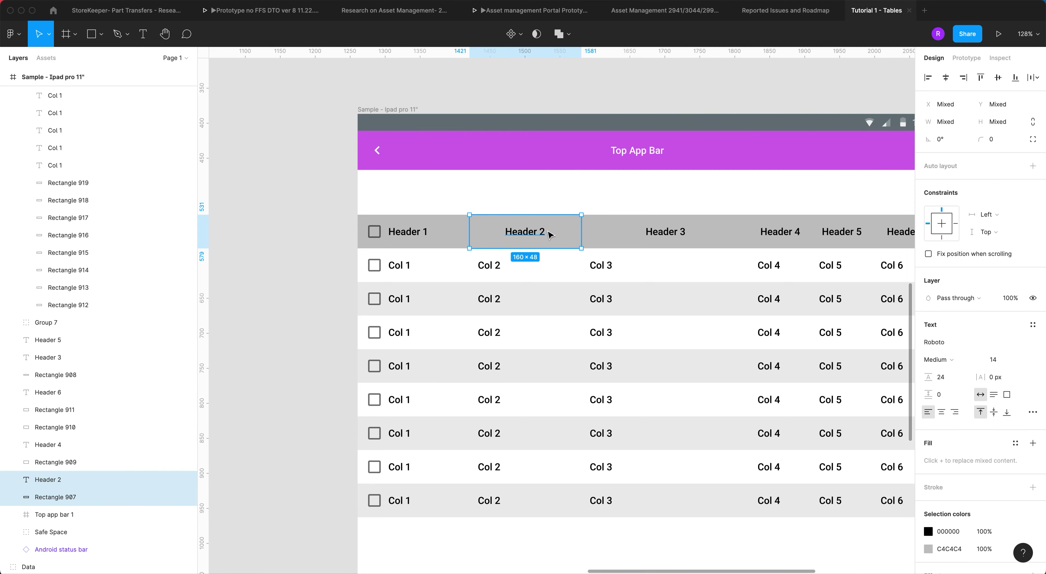
key("super+g")
left_click(660, 233)
left_click(718, 235, "shift")
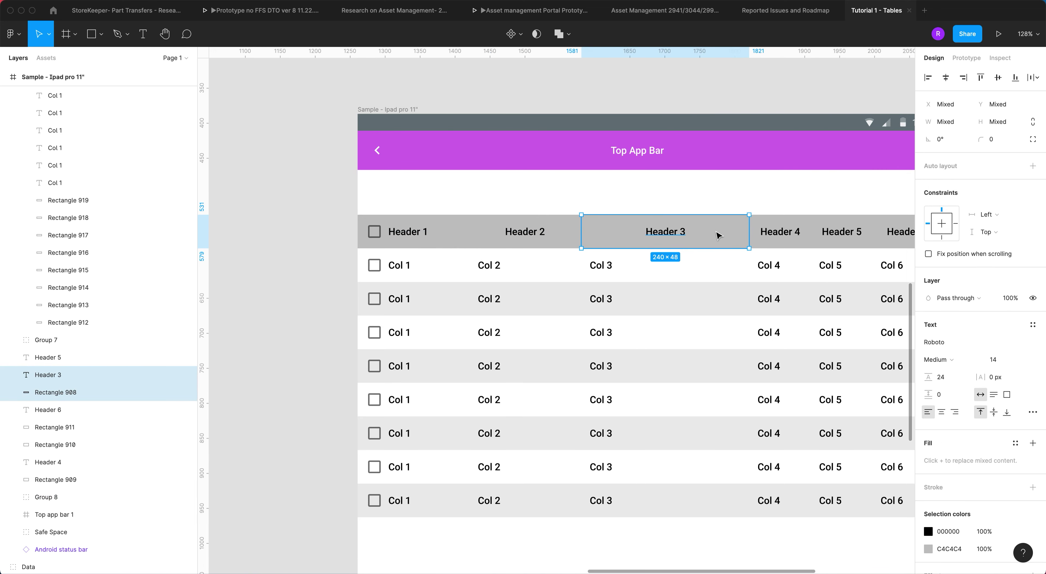
key("super+g")
Step: Group the Header 4 text with the header cell rectangle behind it
scroll(720, 235, "right", 8)
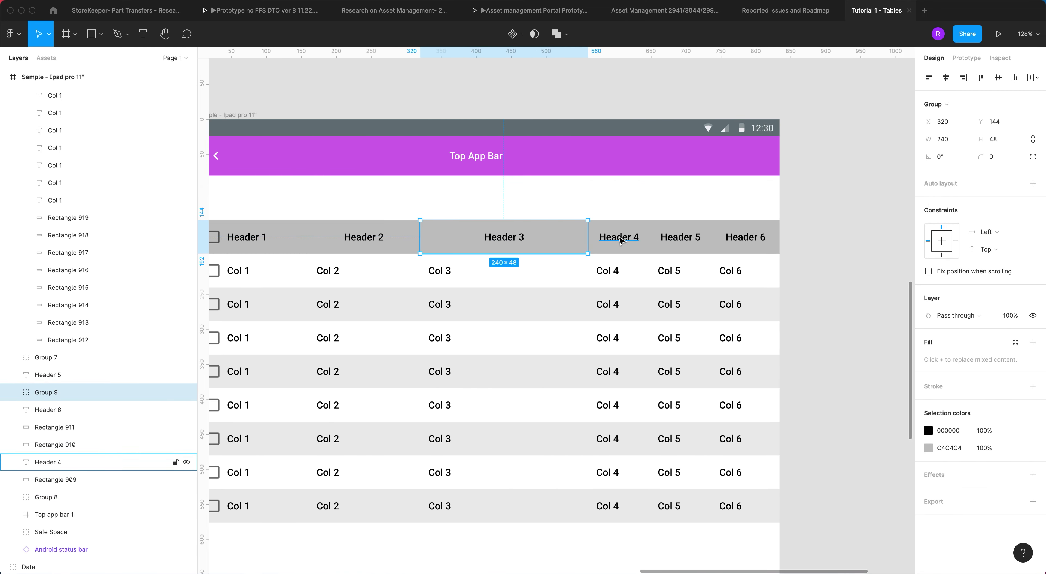
left_click(623, 240)
scroll(641, 227, "up", 2)
scroll(642, 227, "up", 3)
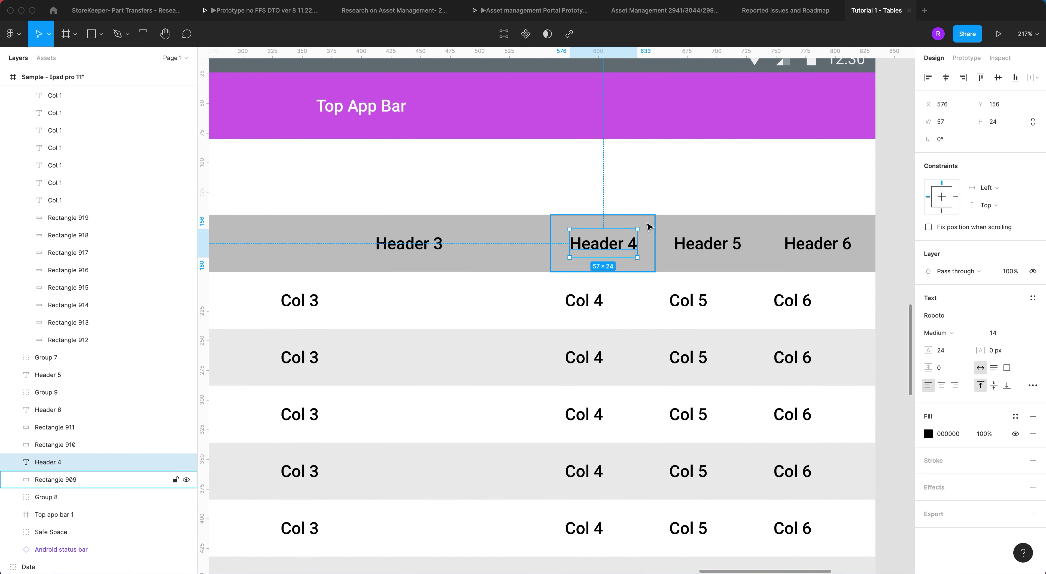
left_click(649, 225, "shift")
key("super+g")
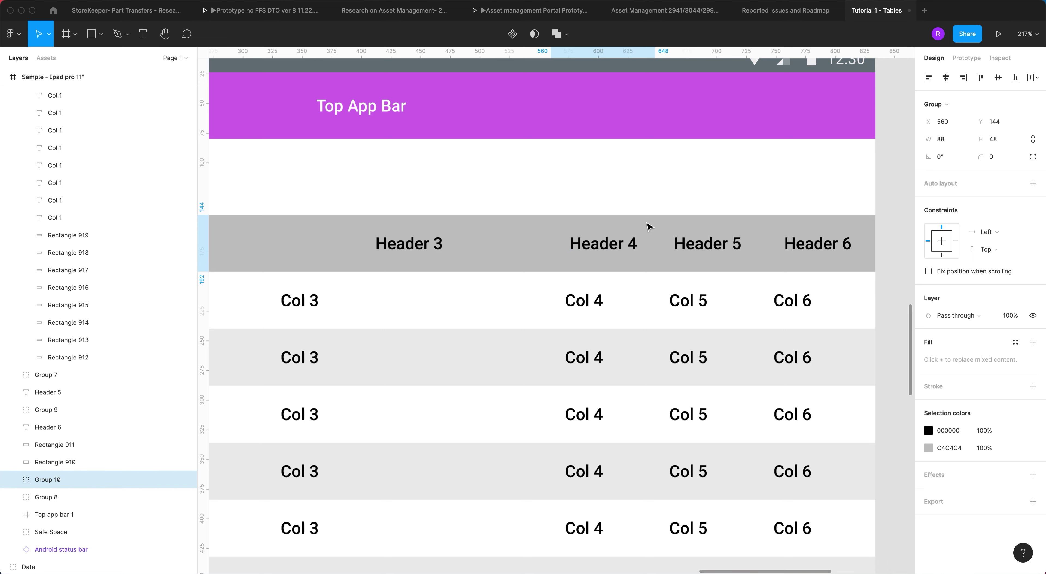
Step: Group the Header 5 text with its cell rectangle, and the Header 6 text with its own rectangle
left_click(708, 243)
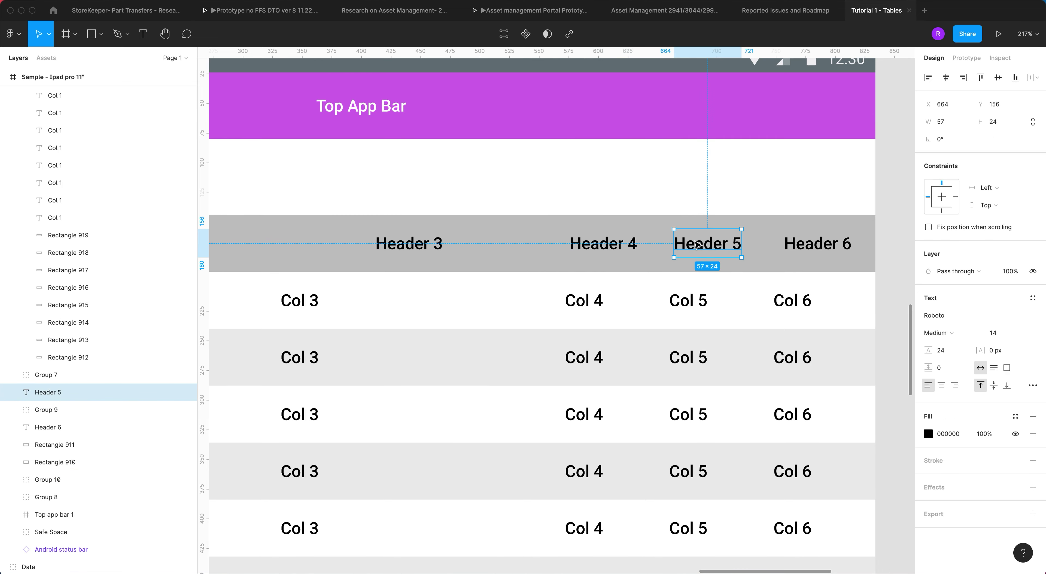
left_click(753, 230, "shift")
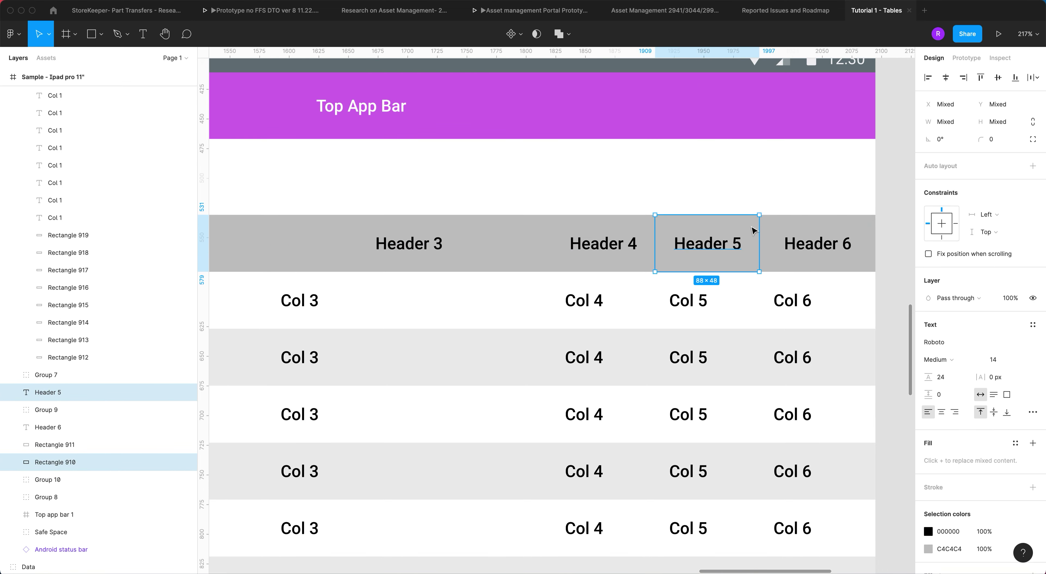
key("super+g")
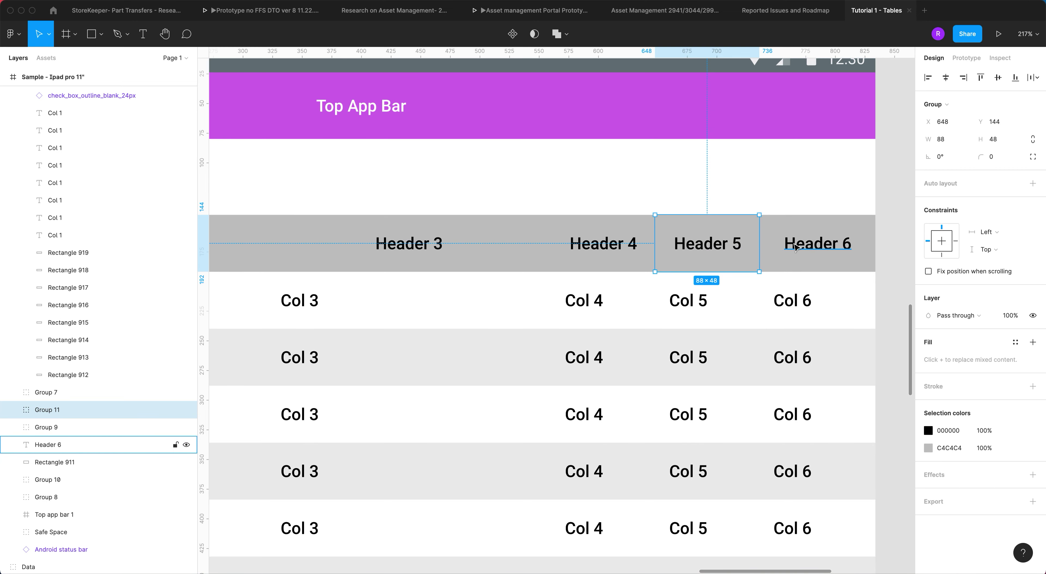
left_click(795, 246)
left_click(866, 238, "shift")
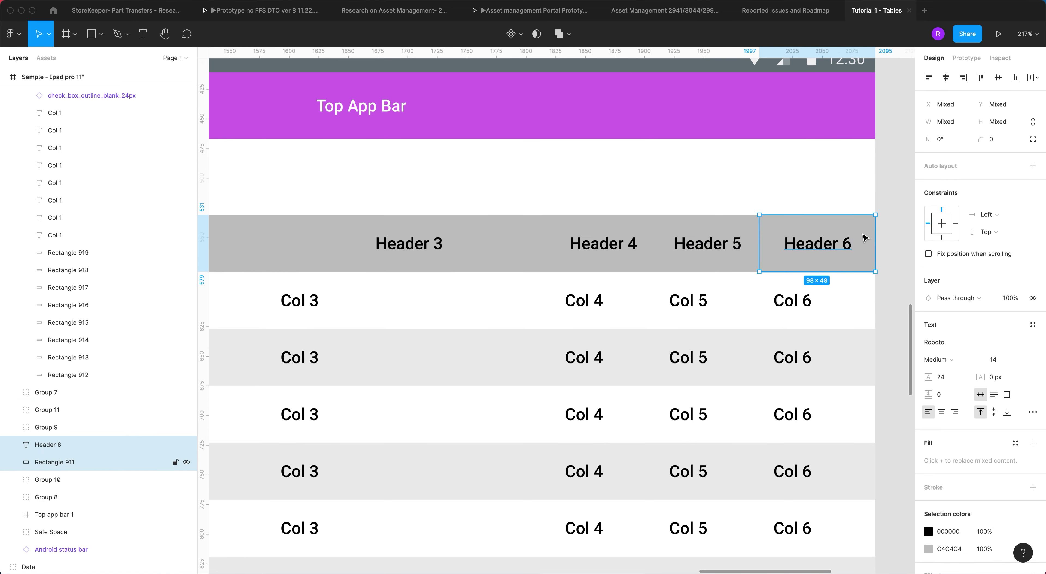
key("super+g")
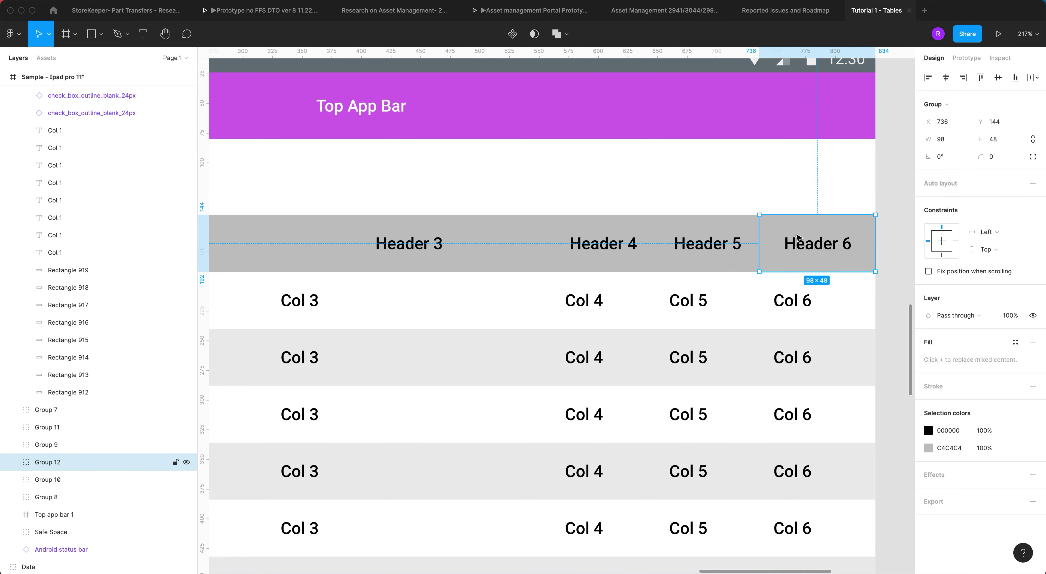
Step: Check the header cell groups one by one, from Header 1 through Header 6
scroll(864, 238, "down", 5)
left_click(395, 247)
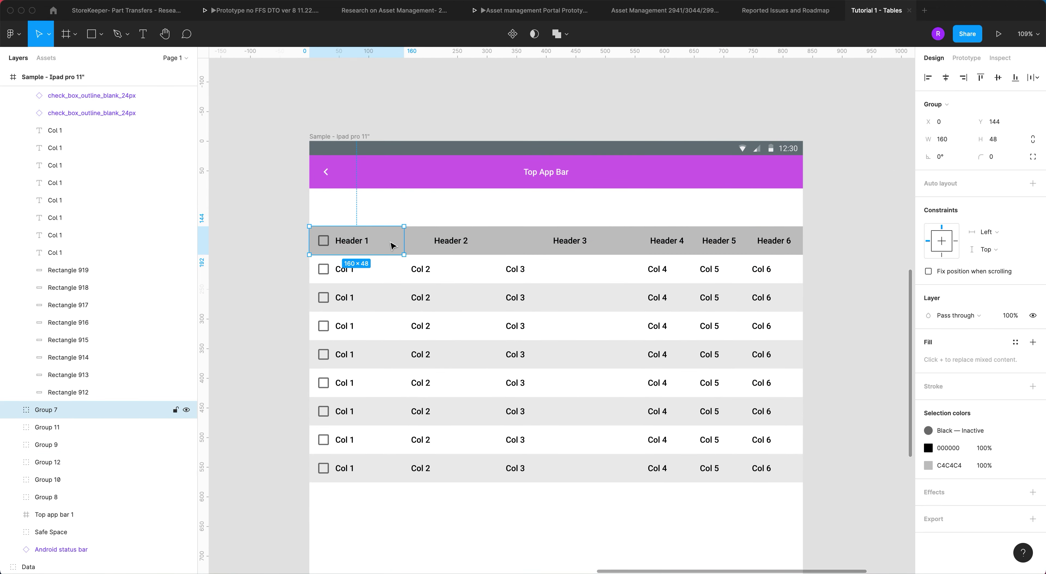
left_click(431, 240)
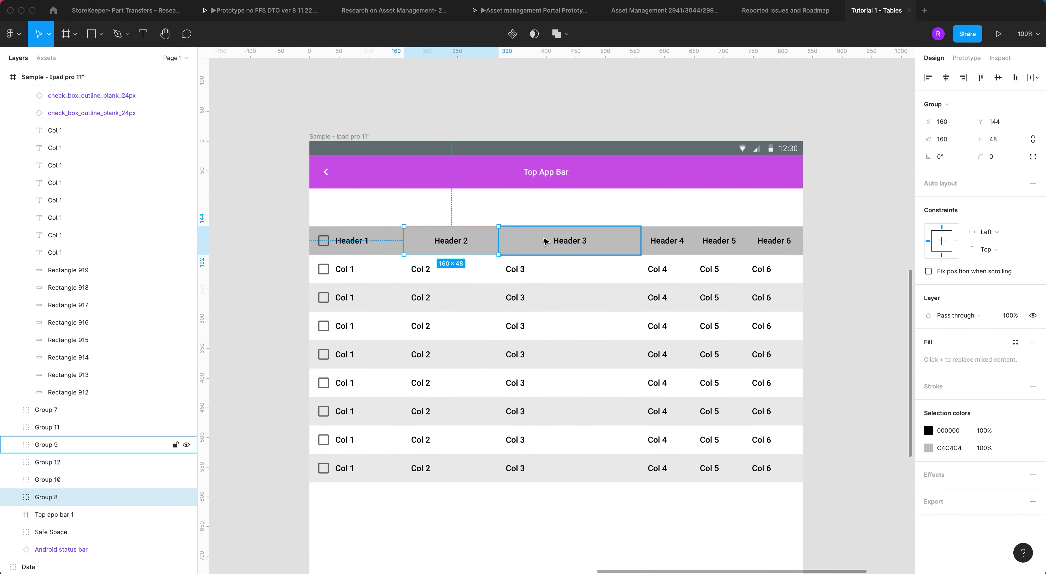
left_click(584, 240)
left_click(670, 240)
left_click(715, 241)
left_click(761, 239)
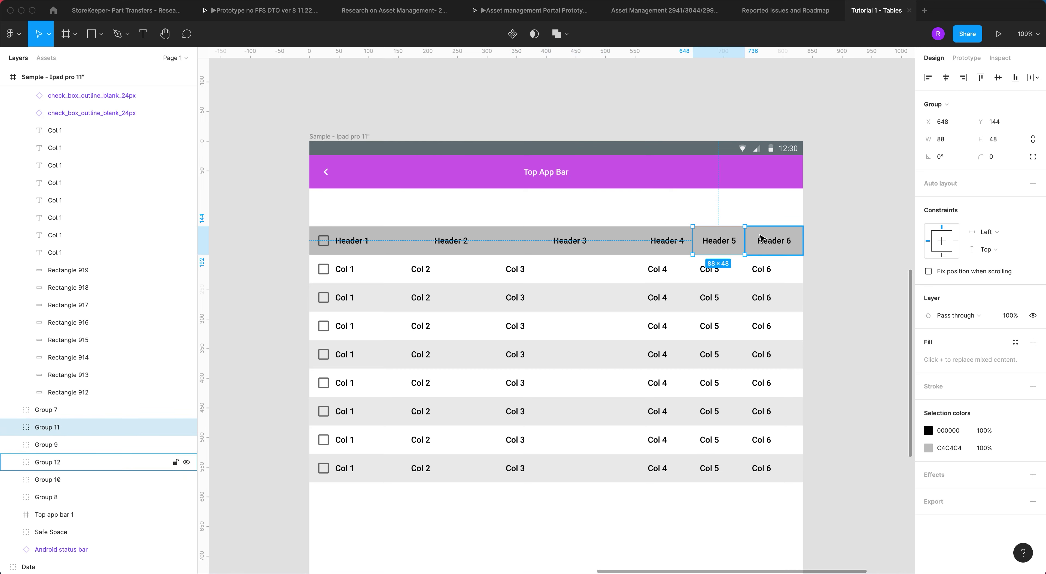
Step: Rename the group of the first header cell as Header1 and the group of the second header cell as Header2
left_click(382, 241)
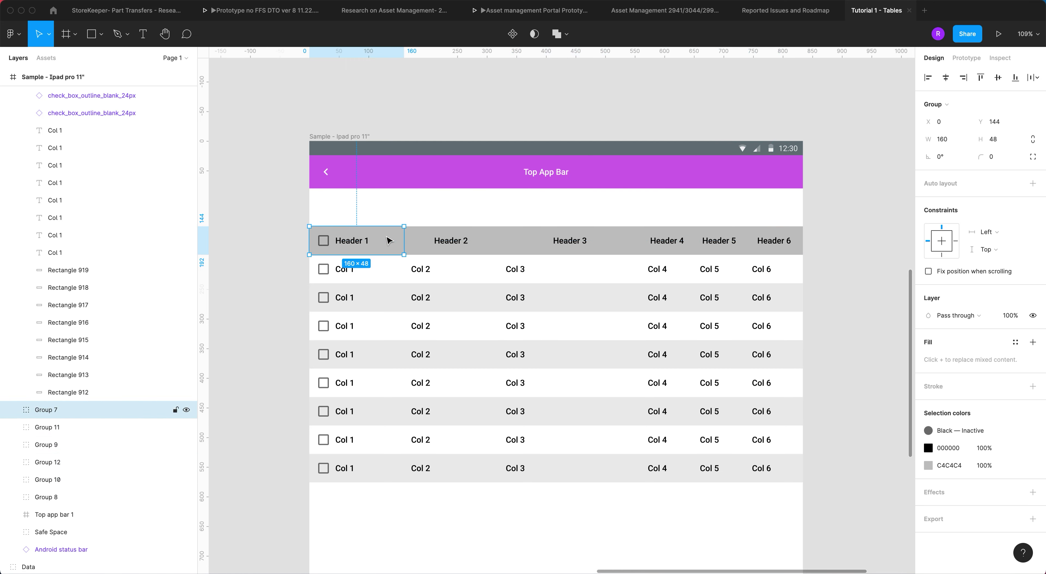
double_click(57, 410)
type("Header1")
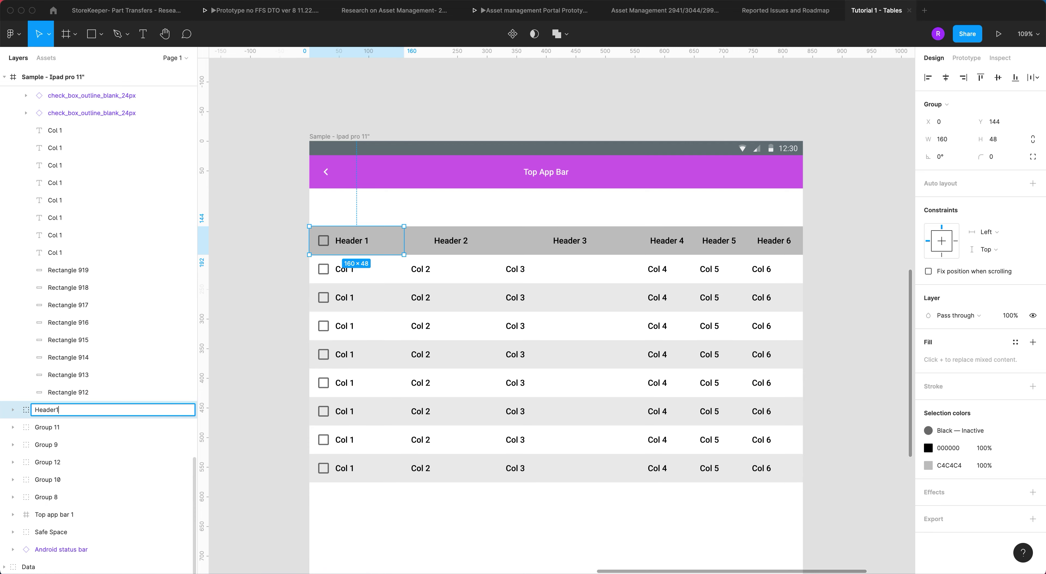
left_click(480, 240)
double_click(57, 497)
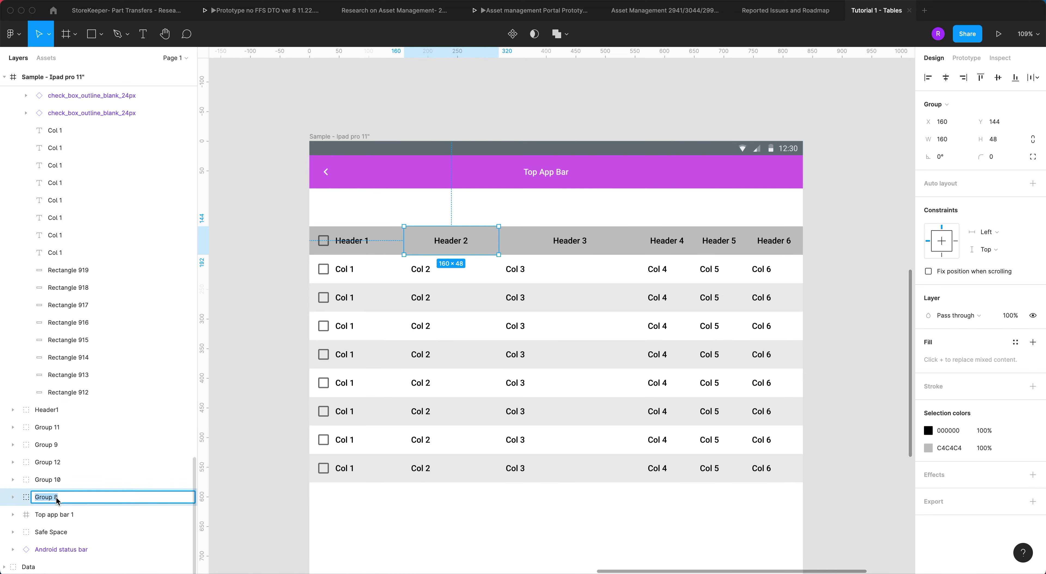
type("Header2")
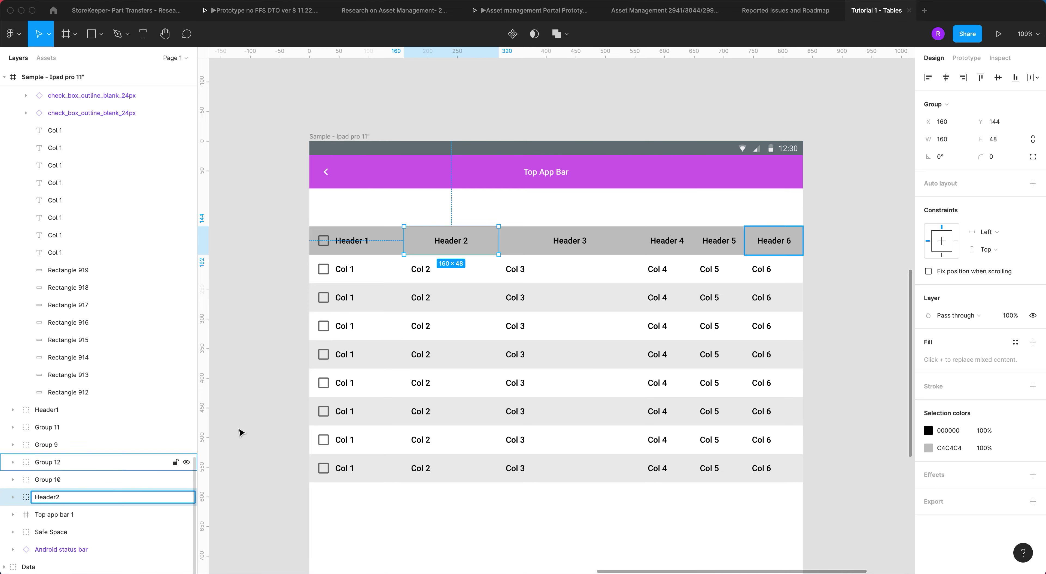
Step: Rename the Header 3 cell's group as Header3 and the Header 4 cell's group as Header4
left_click(587, 240)
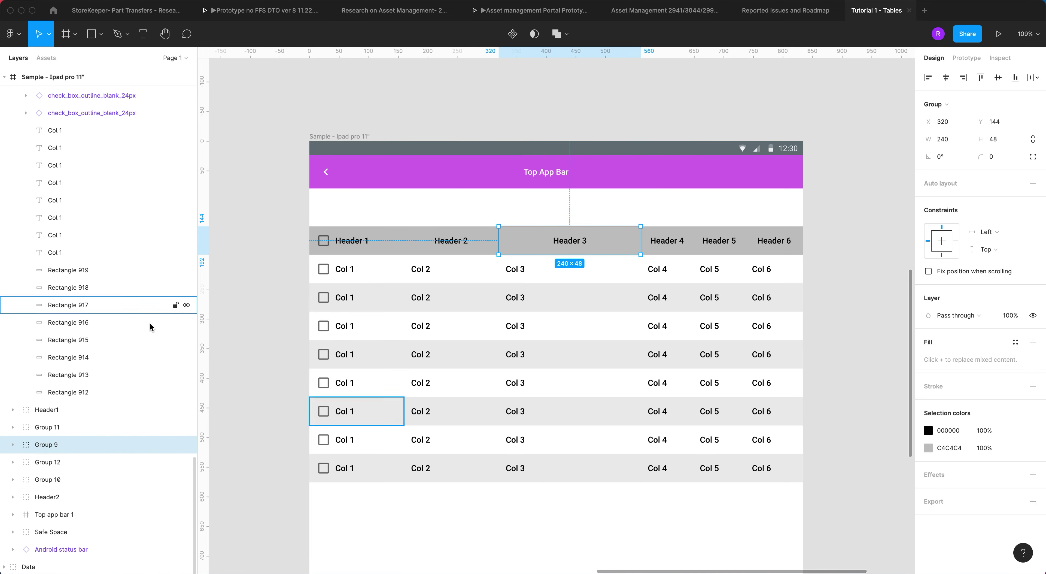
double_click(58, 445)
type("Header3")
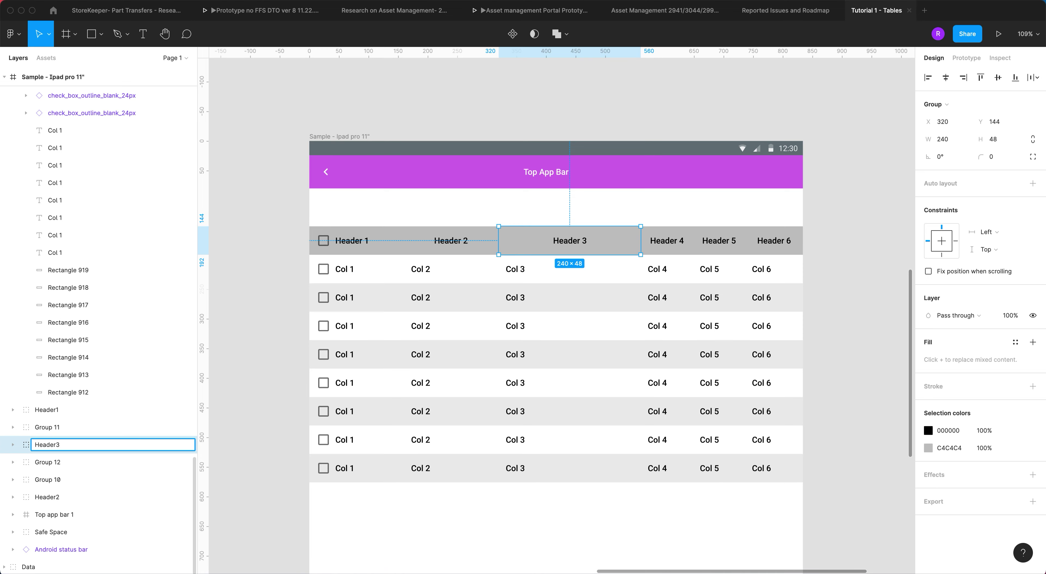
left_click(674, 248)
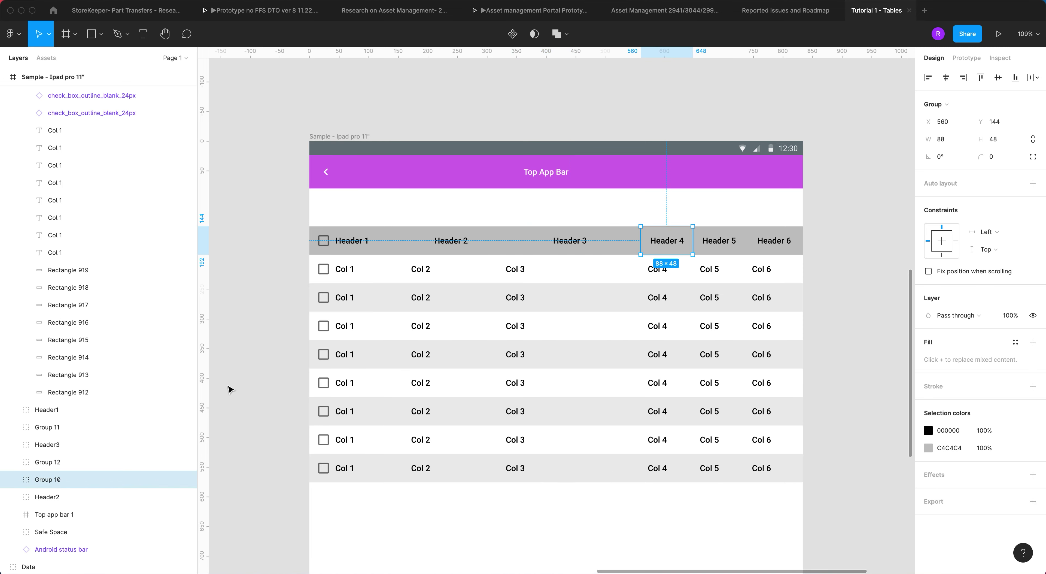
double_click(70, 483)
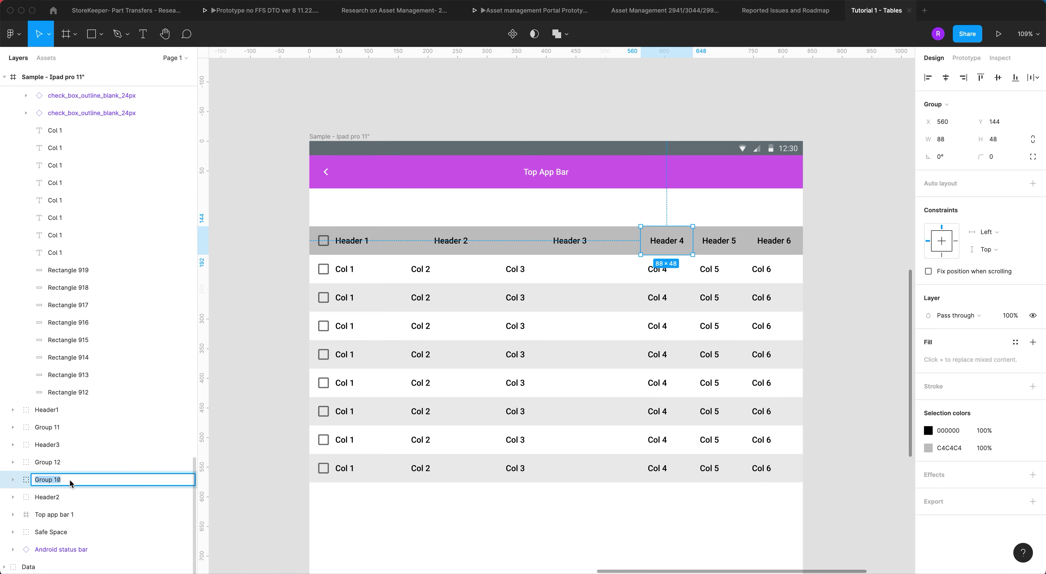
type("Header4")
Step: Rename the group containing the Header 5 text and its rectangle as Header5
left_click(717, 242)
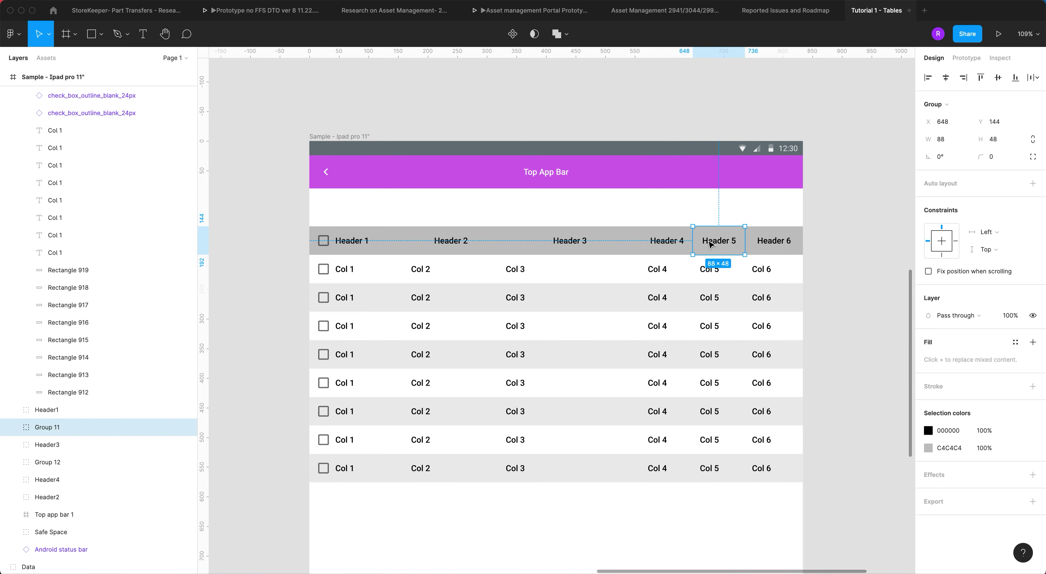
double_click(57, 429)
type("Header5")
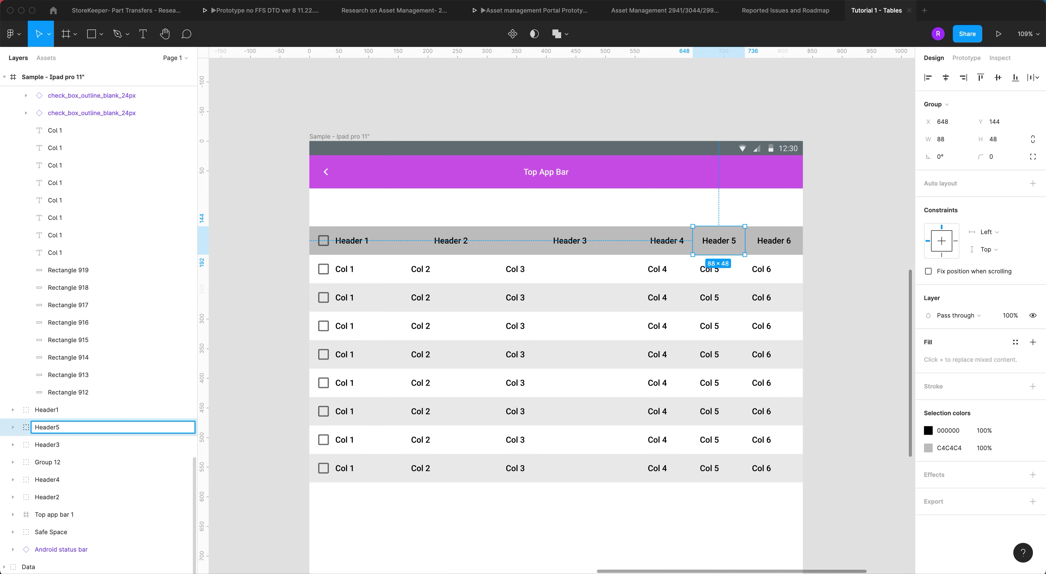
Step: Finish naming the fifth header cell's group Header5 and rename the Header 6 cell's group, Group 12, as Header6
key("Return")
left_click(784, 242)
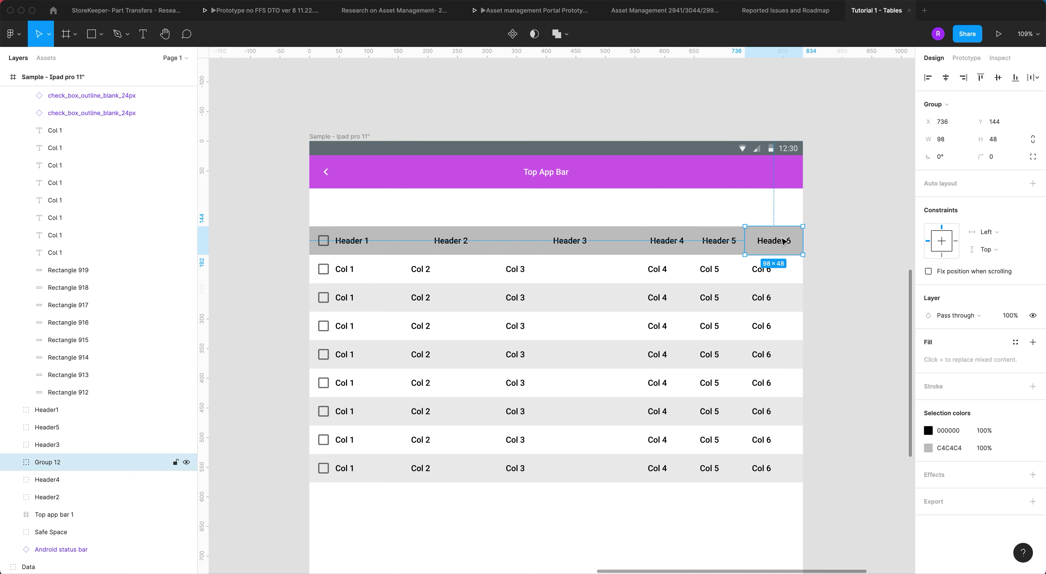
double_click(70, 463)
type("H")
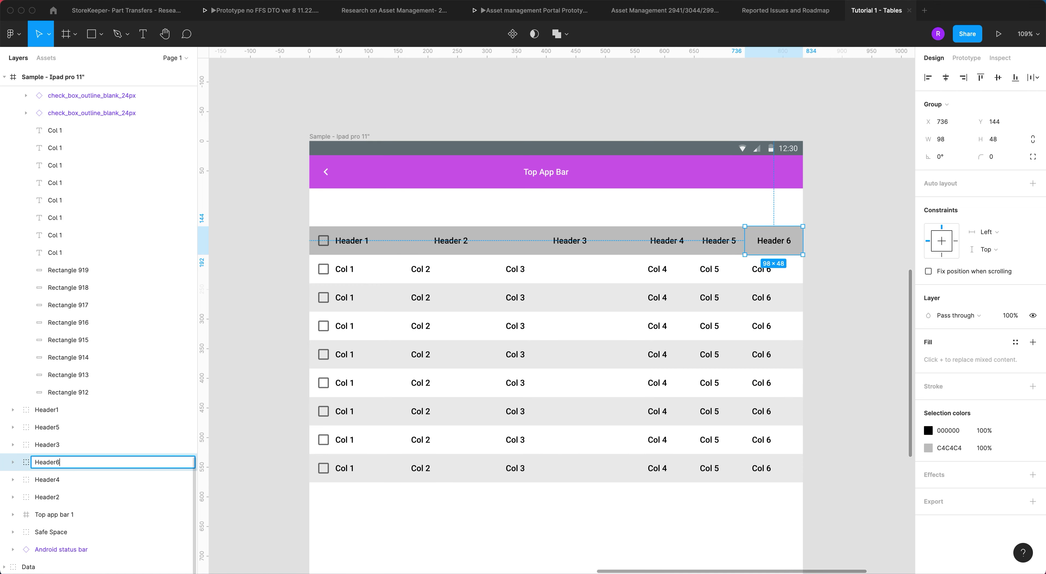
type("eader6")
left_click(773, 243)
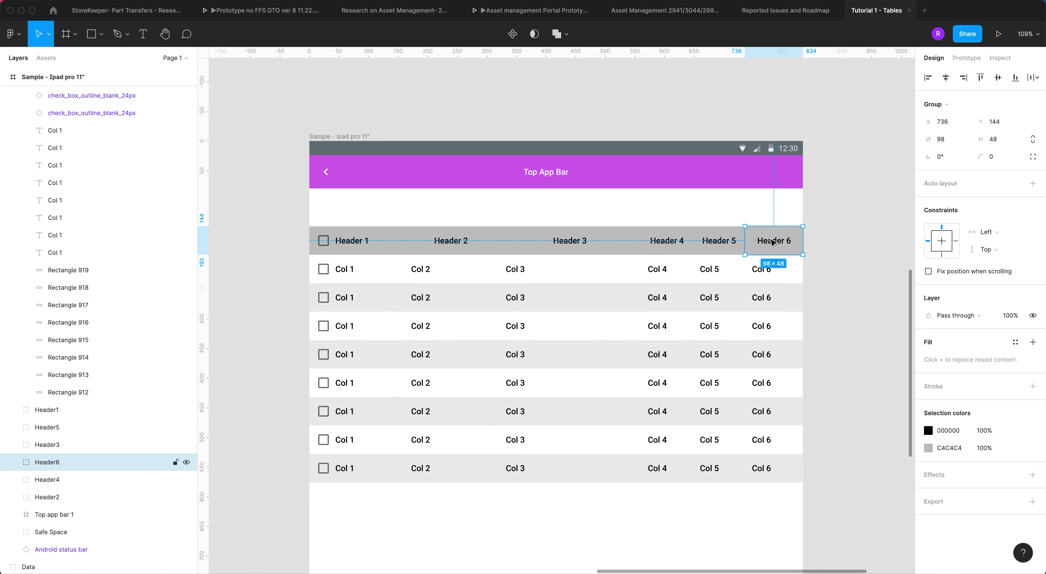
Step: Wrap the six header groups, Header1 through Header6, together in a single frame
left_click(373, 244)
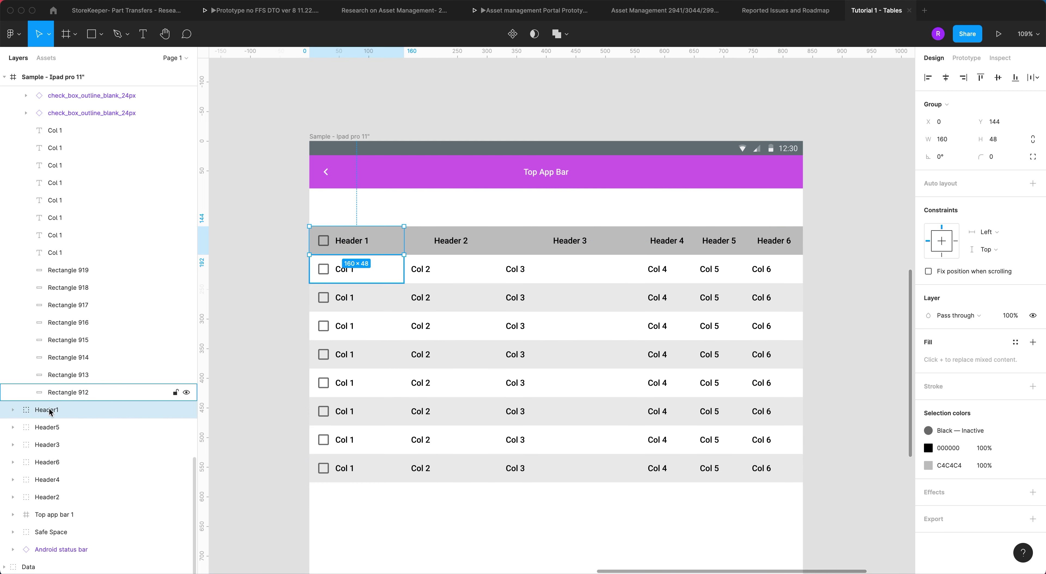
left_click(425, 247, "shift")
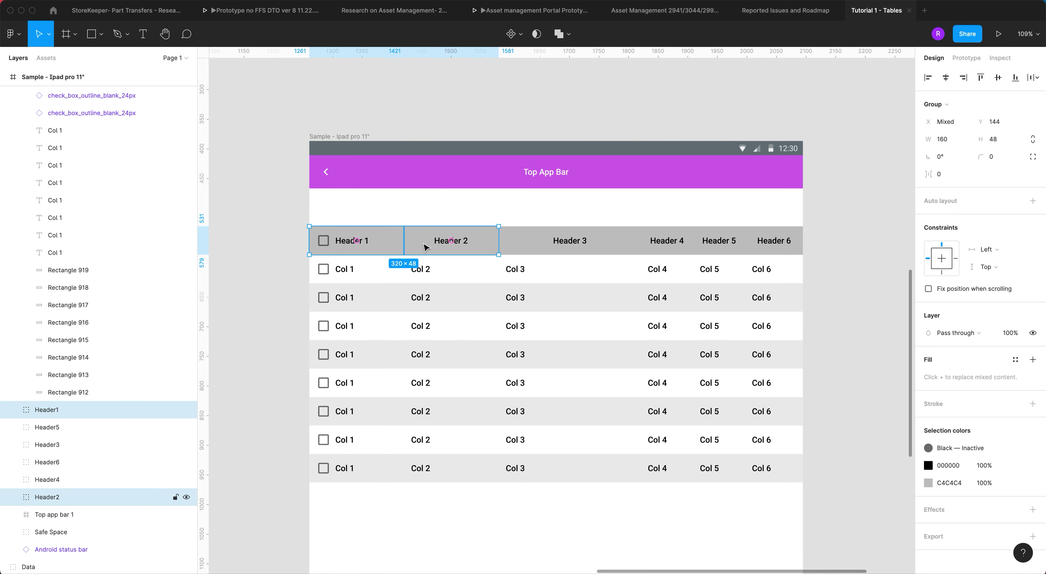
left_click(549, 243, "shift")
left_click(658, 243, "shift")
left_click(718, 243, "shift")
left_click(772, 242, "shift")
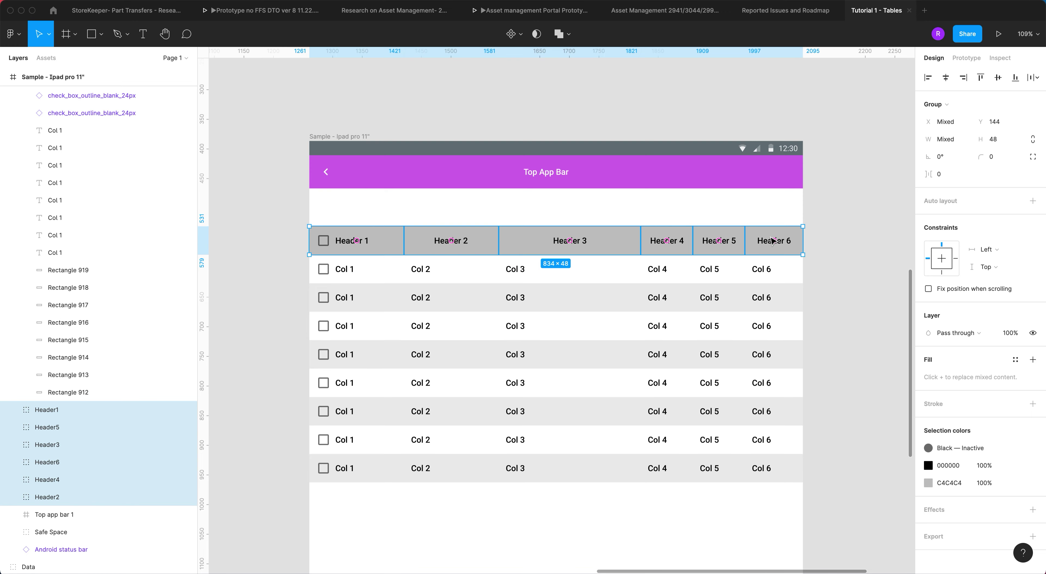
right_click(772, 241)
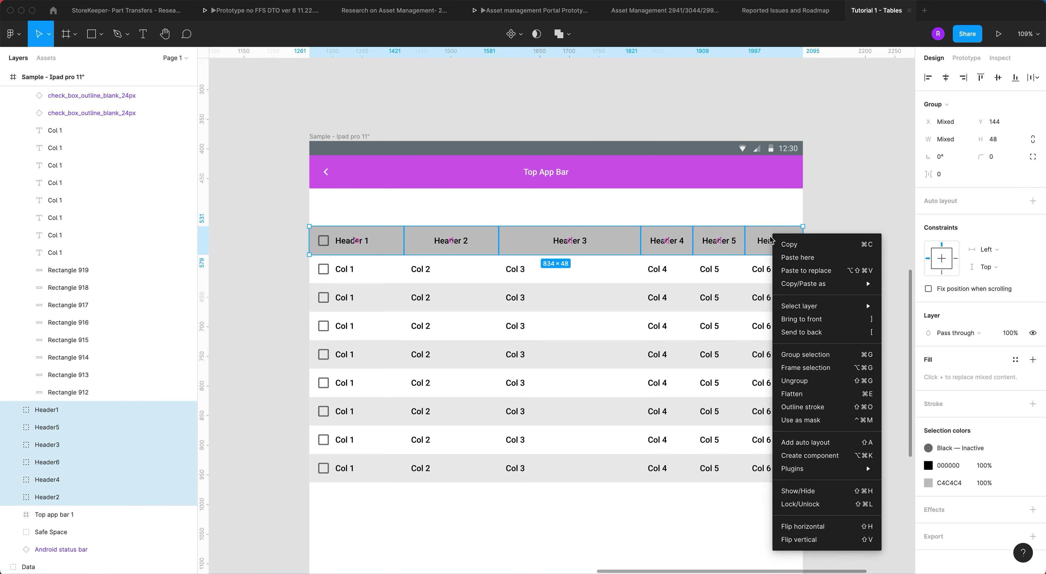
left_click(816, 369)
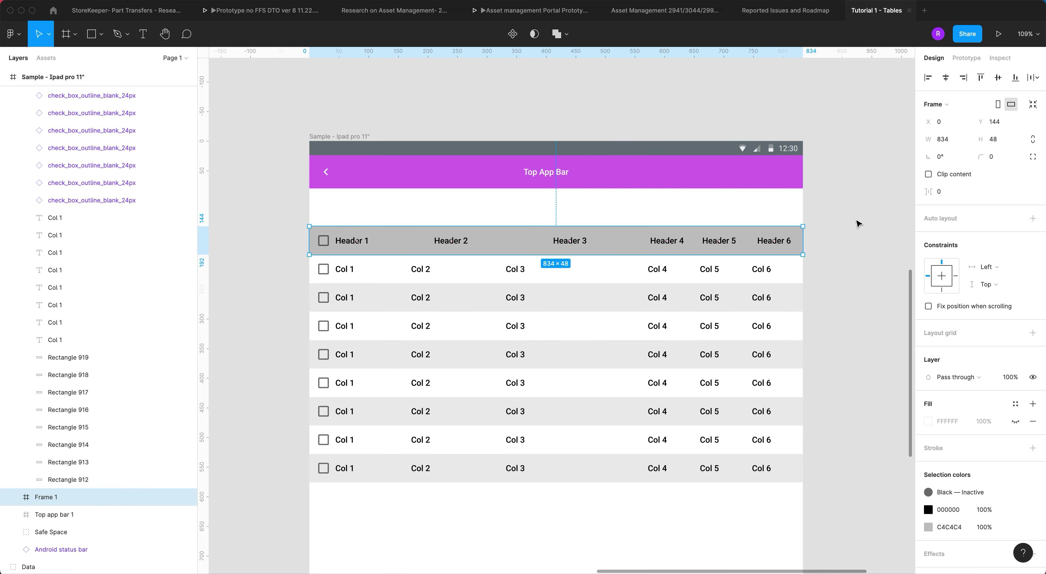
Step: Add horizontal auto layout to the header row frame and look at its alignment and padding settings
left_click(1033, 220)
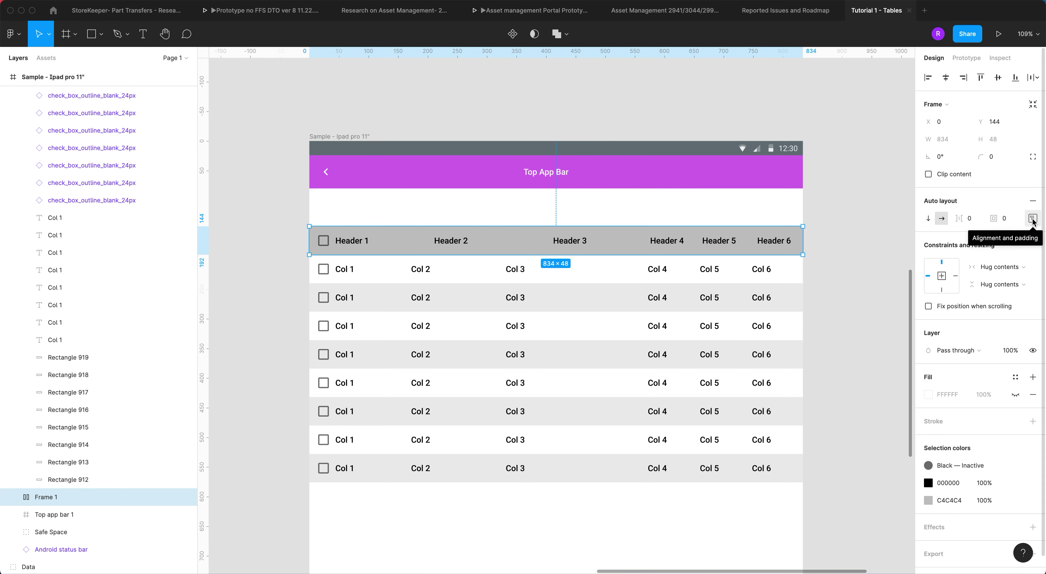
left_click(1034, 219)
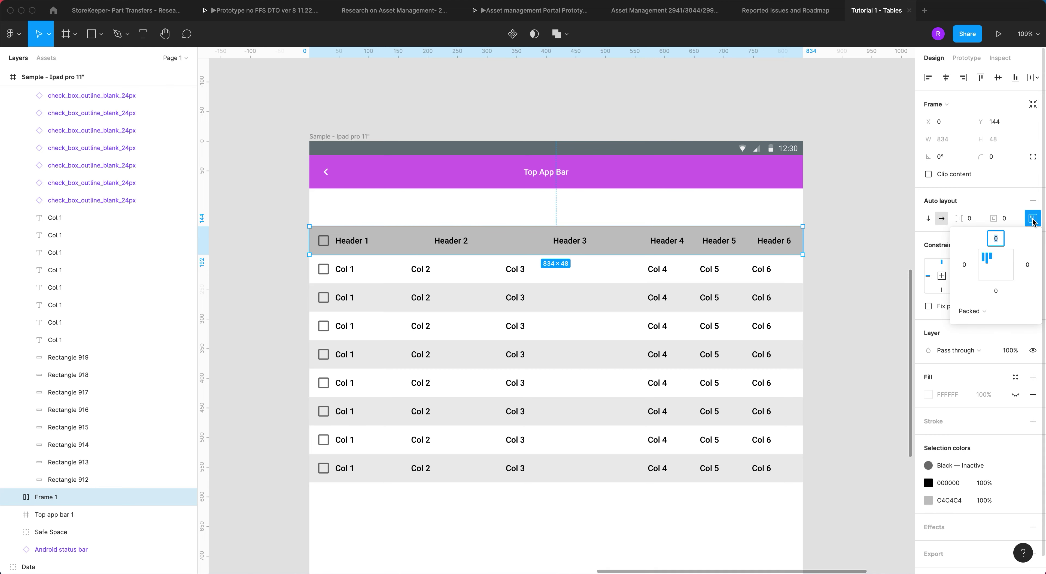
left_click(986, 266)
left_click(927, 254)
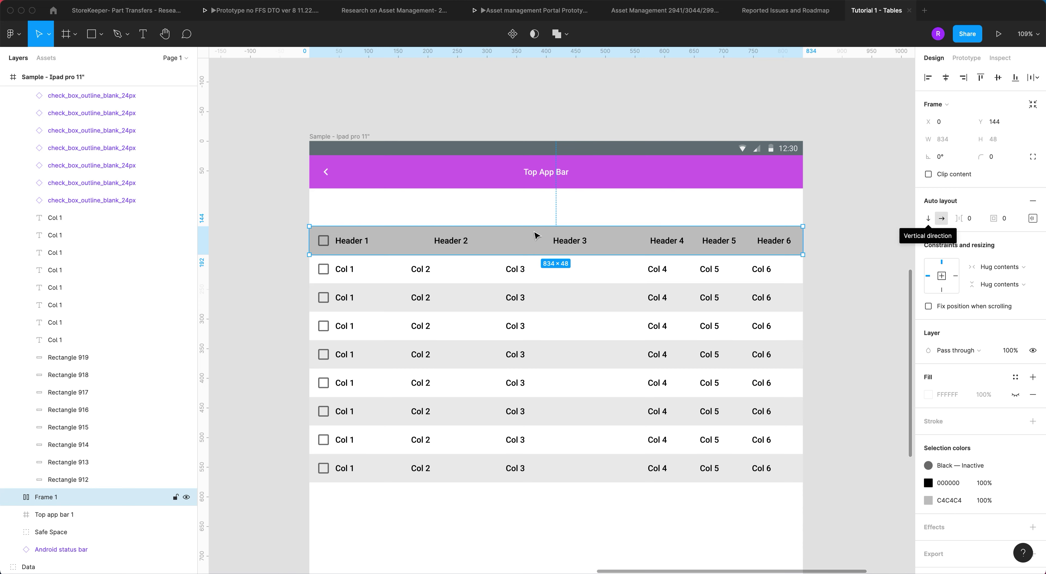
Step: Try item spacings of 2 and 4 between the header cells, and return the spacing to 0
left_click(972, 221)
type("2")
key("Return")
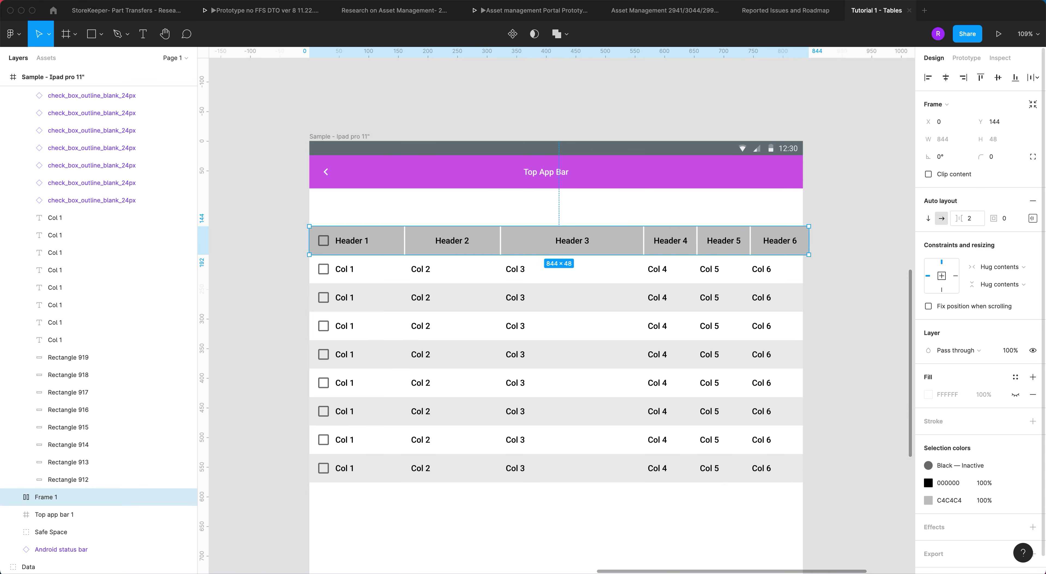
left_click(972, 221)
type("4")
key("Return")
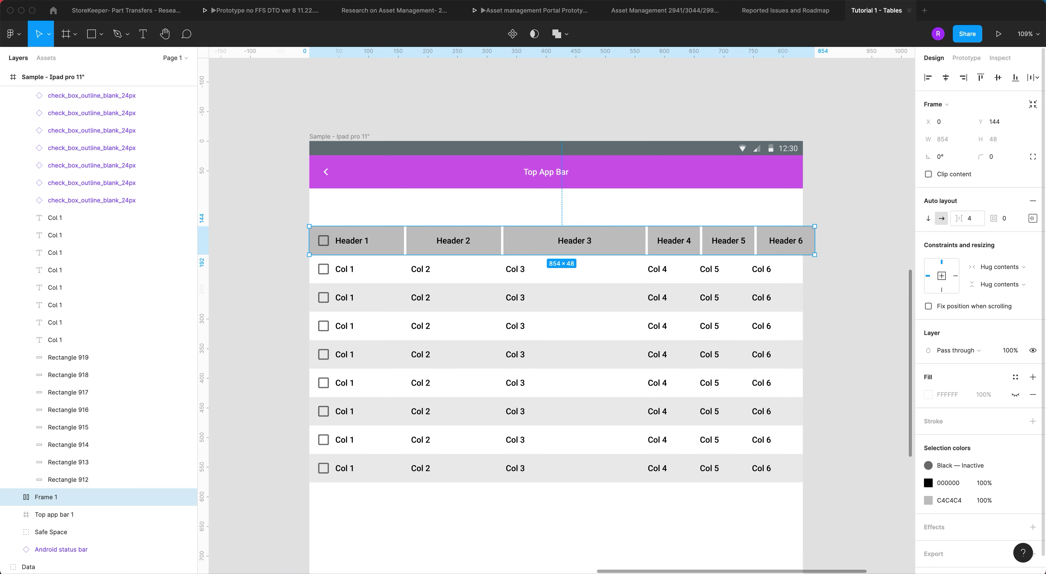
left_click(971, 220)
type("0")
key("Return")
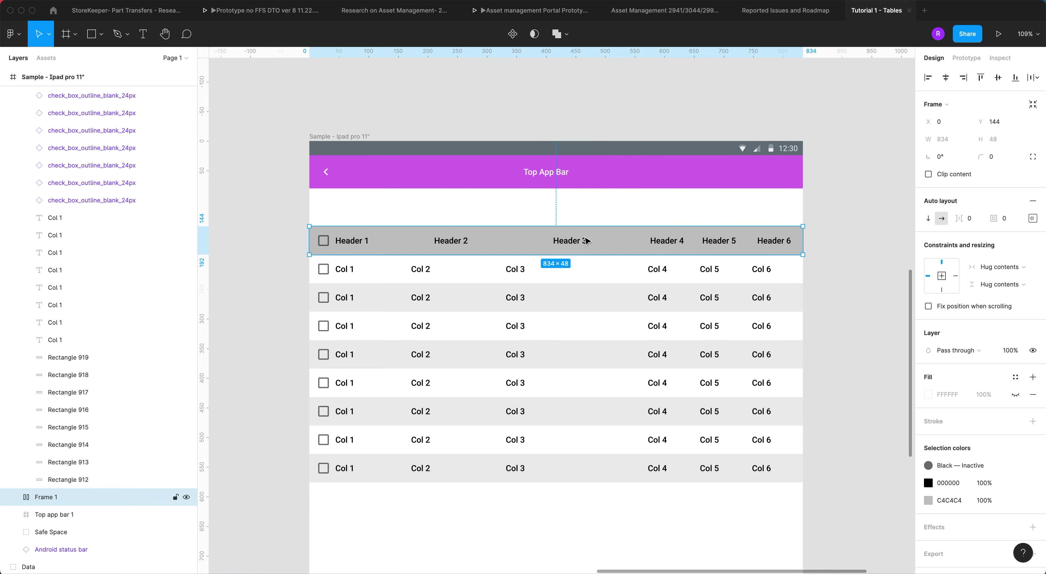
Step: Try reordering the header row by moving the Header 4 cell in front of Header 3
left_click(672, 243)
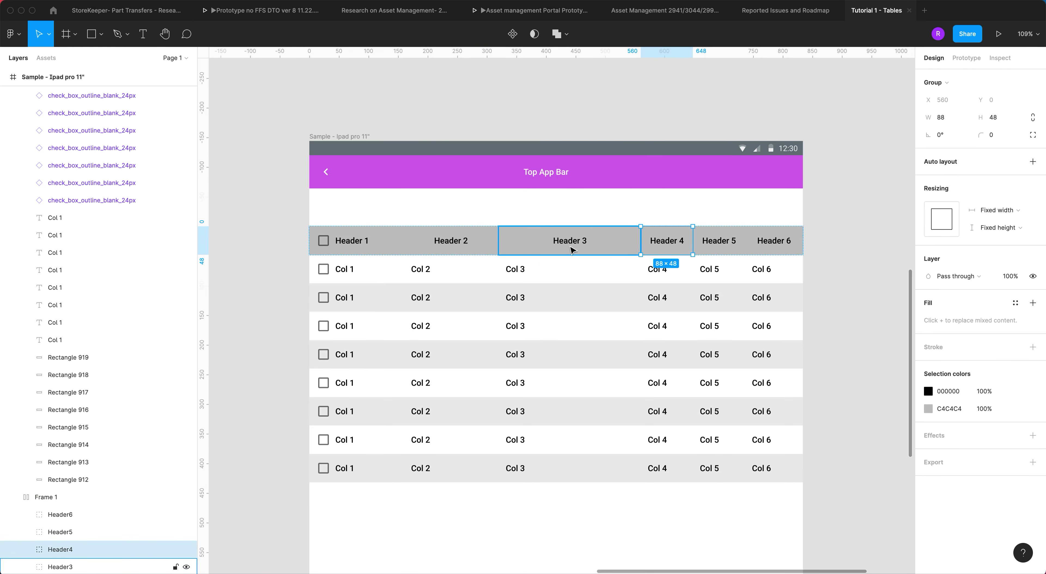
left_click_drag(665, 240, 566, 239)
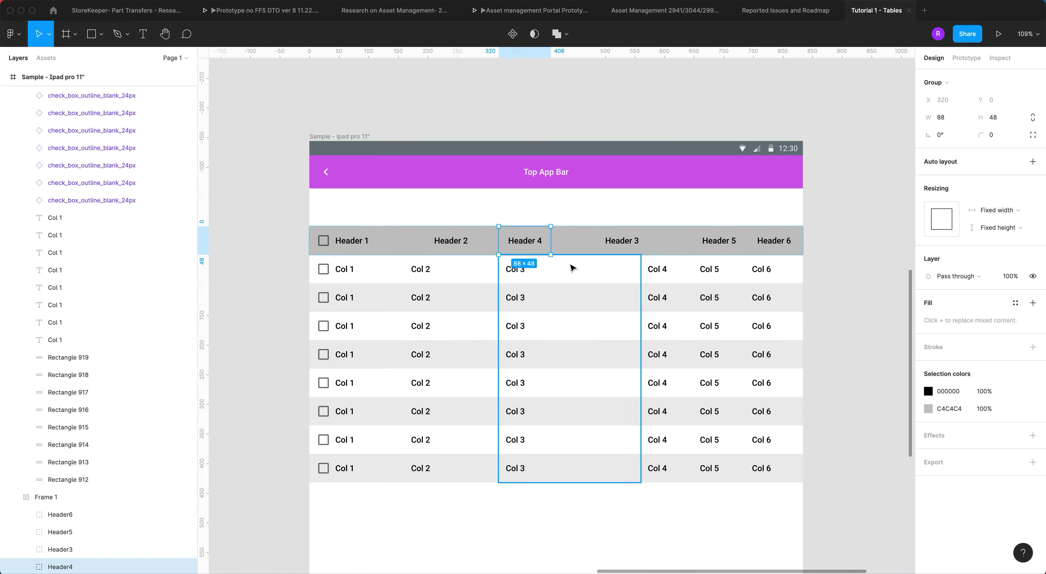
left_click(667, 280)
mouse_move(666, 280)
left_mouse_down()
mouse_move(575, 278)
mouse_move(667, 279)
left_mouse_up()
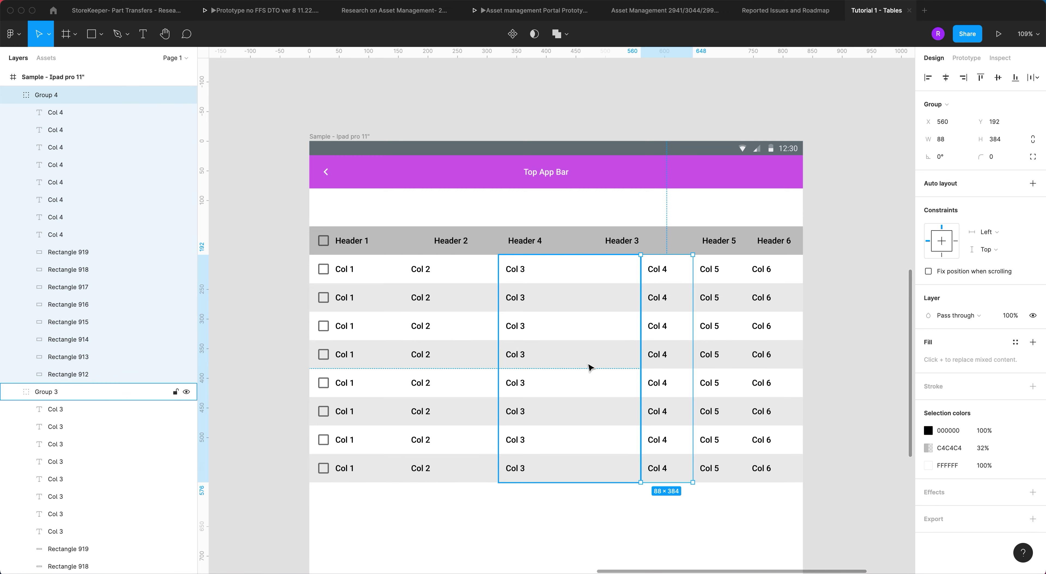
left_click(872, 282)
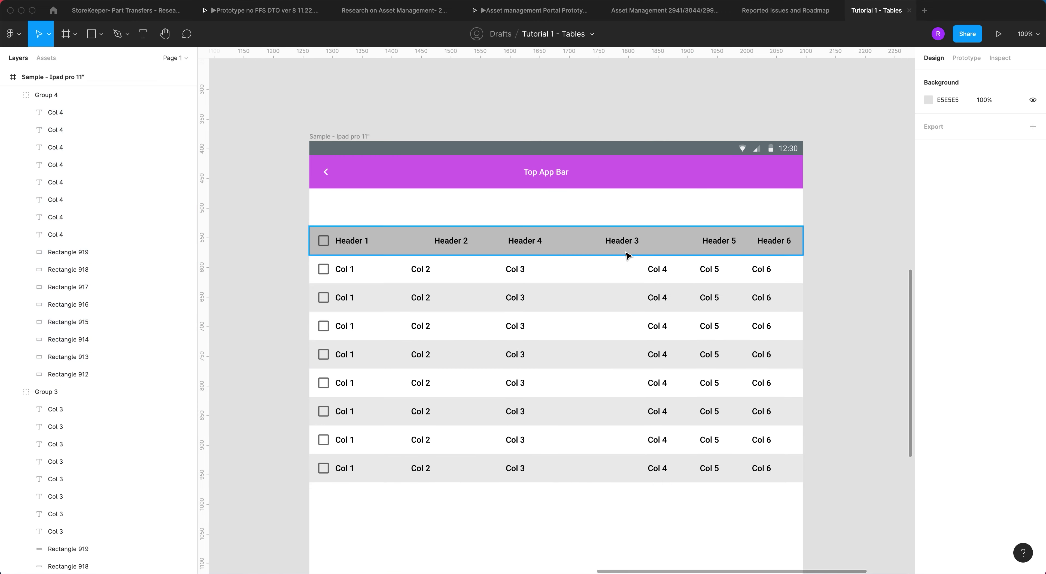
Step: Move the Header 4 cell back to its place between Header 3 and Header 5
double_click(556, 241)
left_click(531, 242)
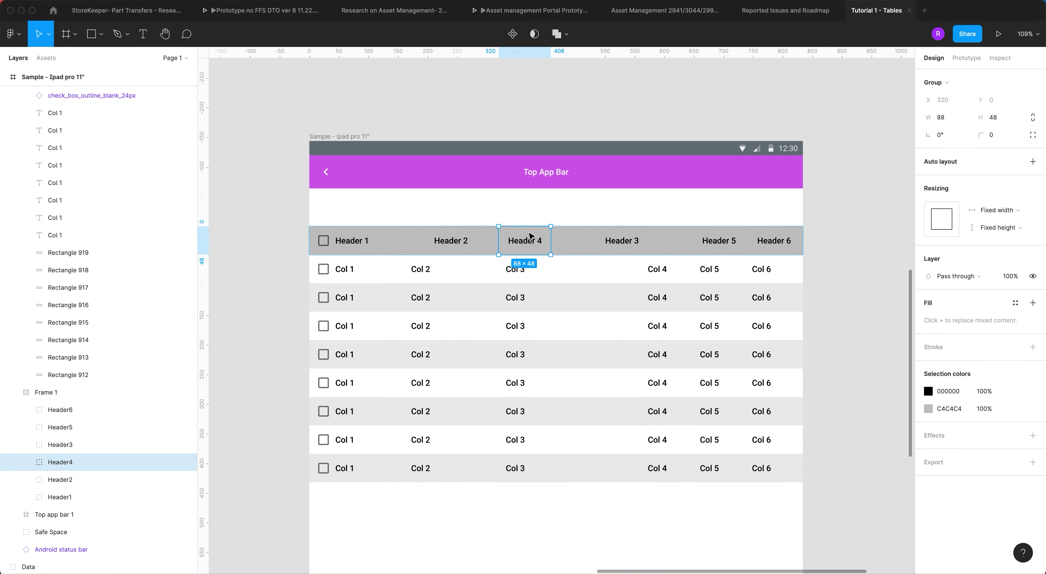
left_click_drag(531, 241, 612, 236)
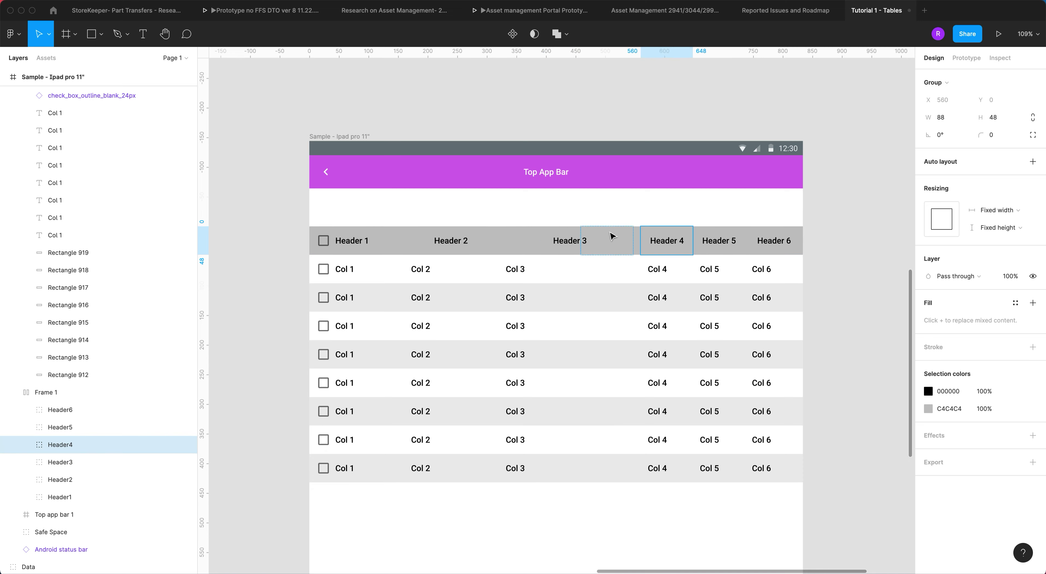
left_click(827, 230)
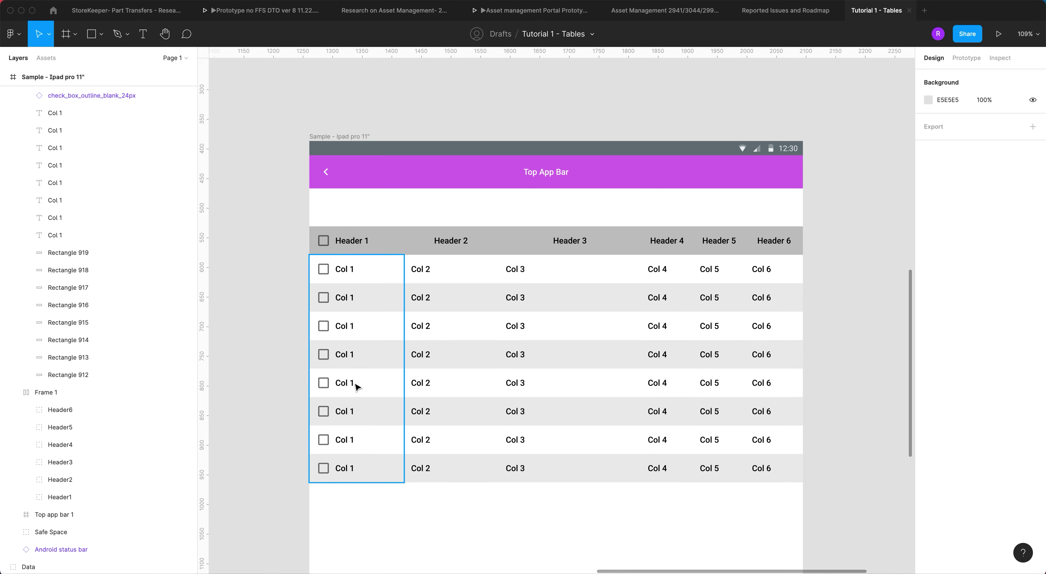
Step: Collapse all the expanded column groups and the header frame in the layer list
left_click(373, 370)
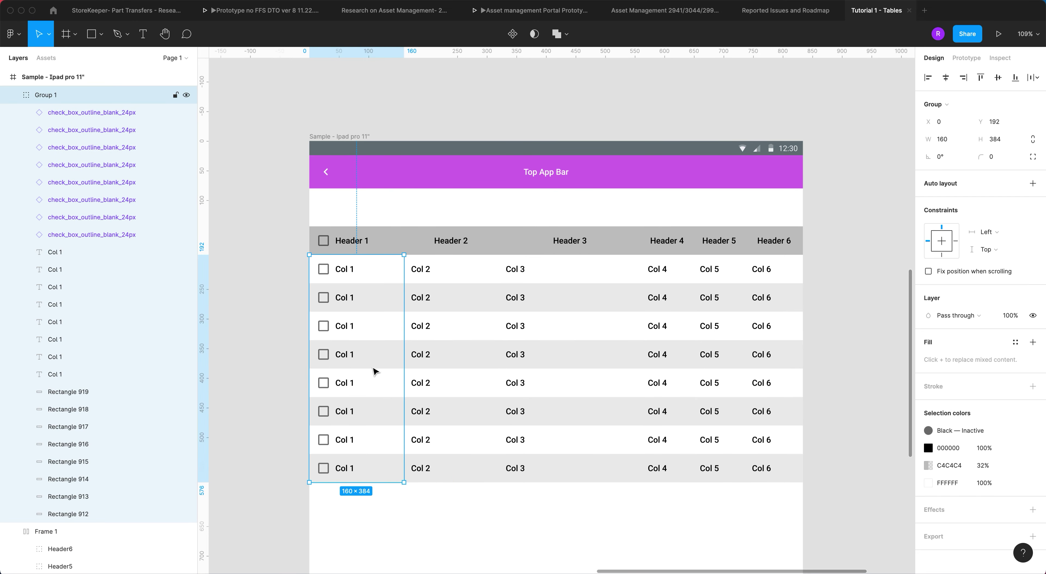
left_click_drag(384, 514, 323, 288)
left_click(14, 96)
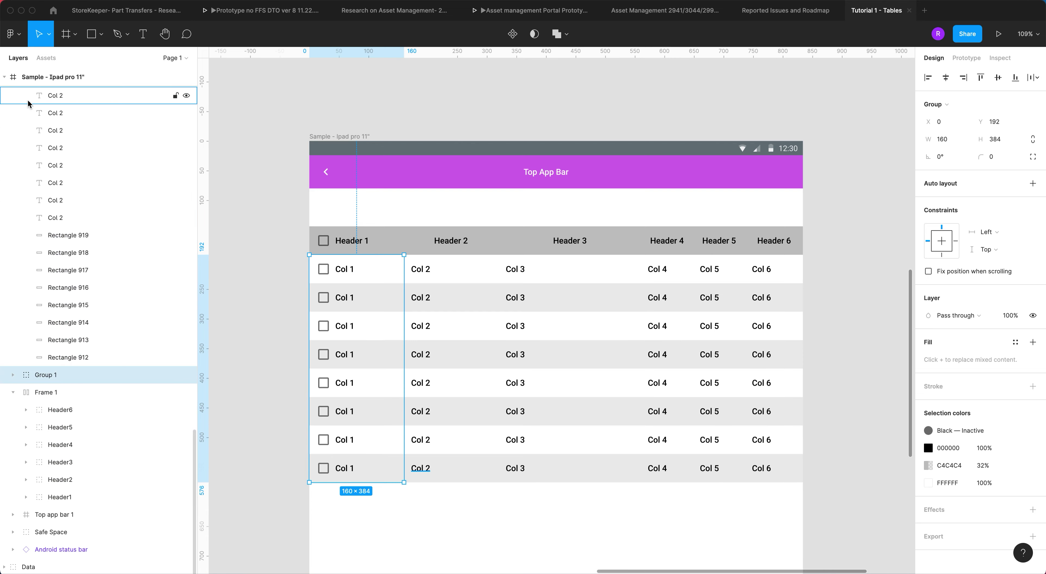
left_click(446, 329)
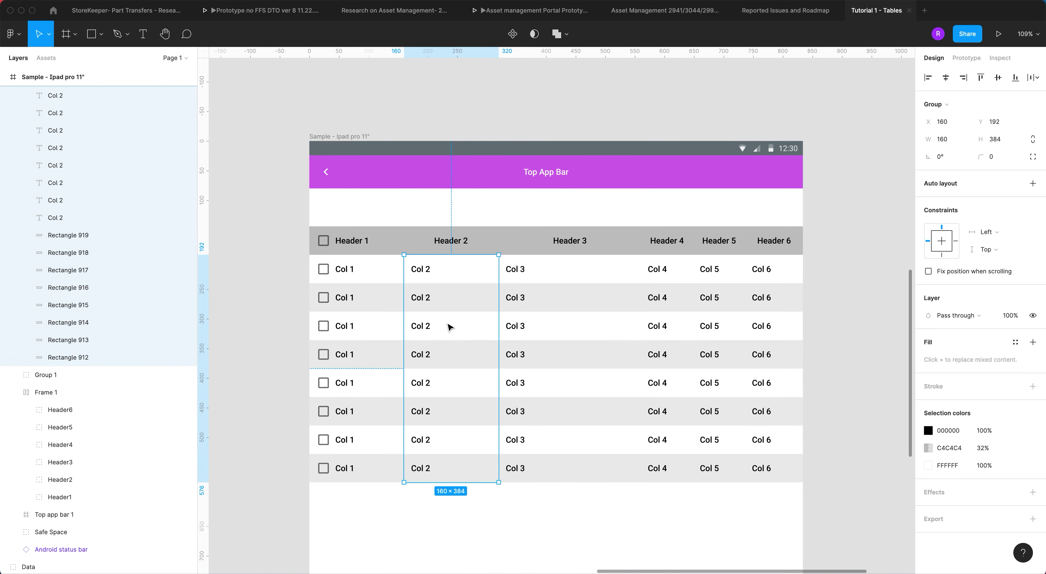
scroll(88, 363, "up", 5)
left_click(14, 302)
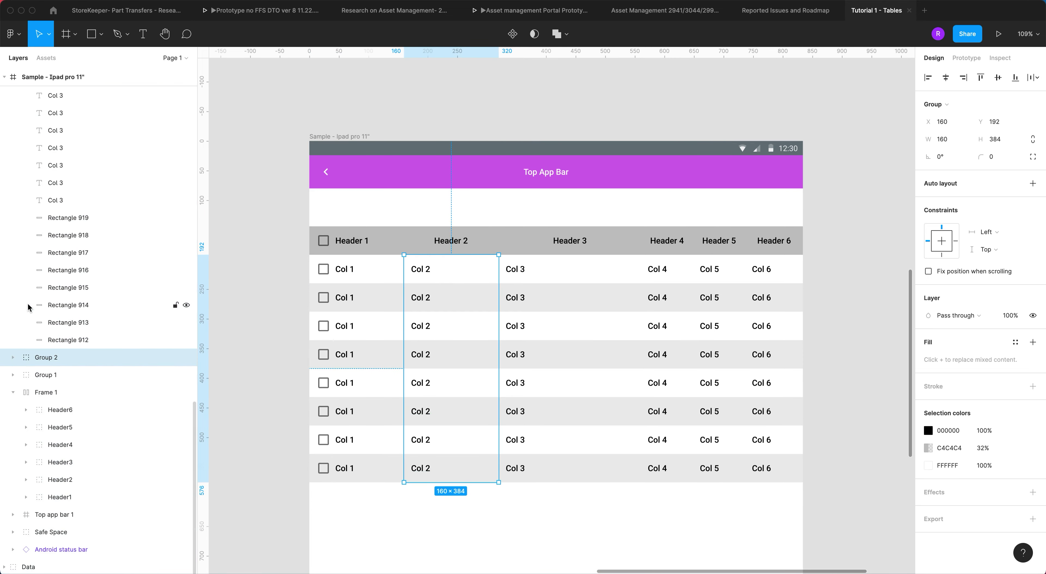
left_click(545, 367)
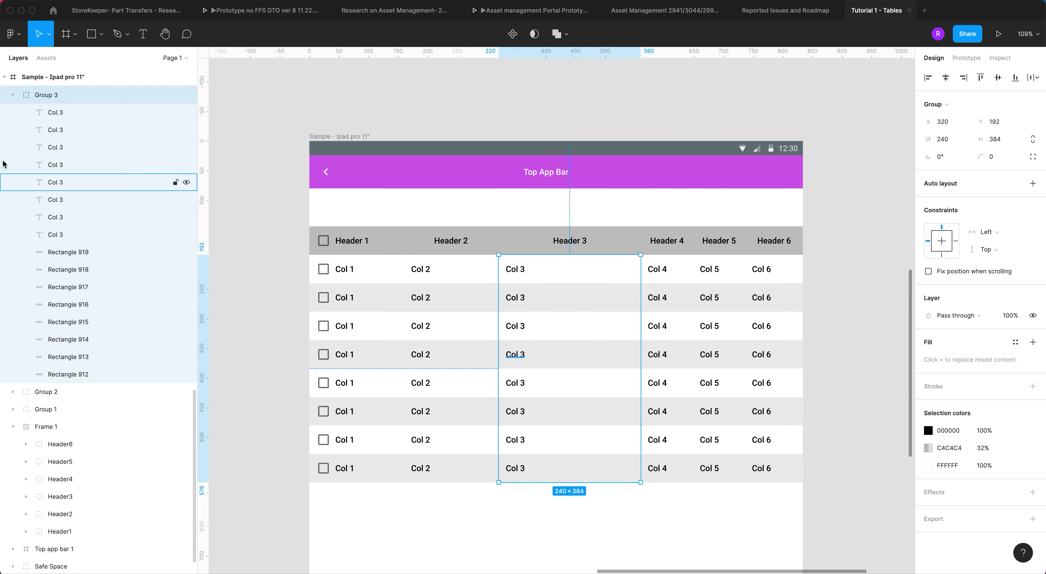
key("alt+l")
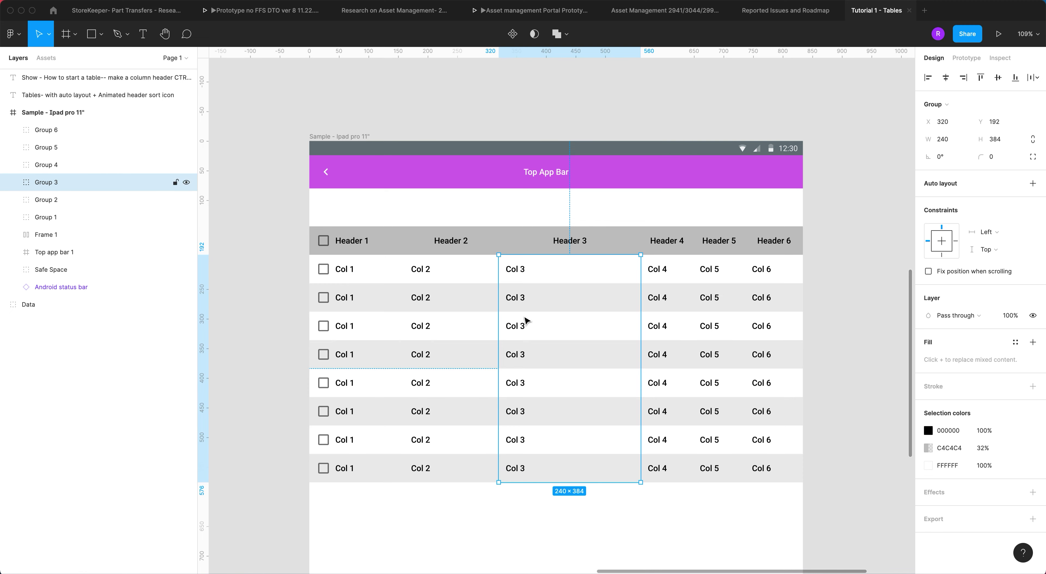
Step: Check which column each group holds and rename Group 1 as Col1 and Group 2 as col2
left_click(52, 219)
left_click(50, 203)
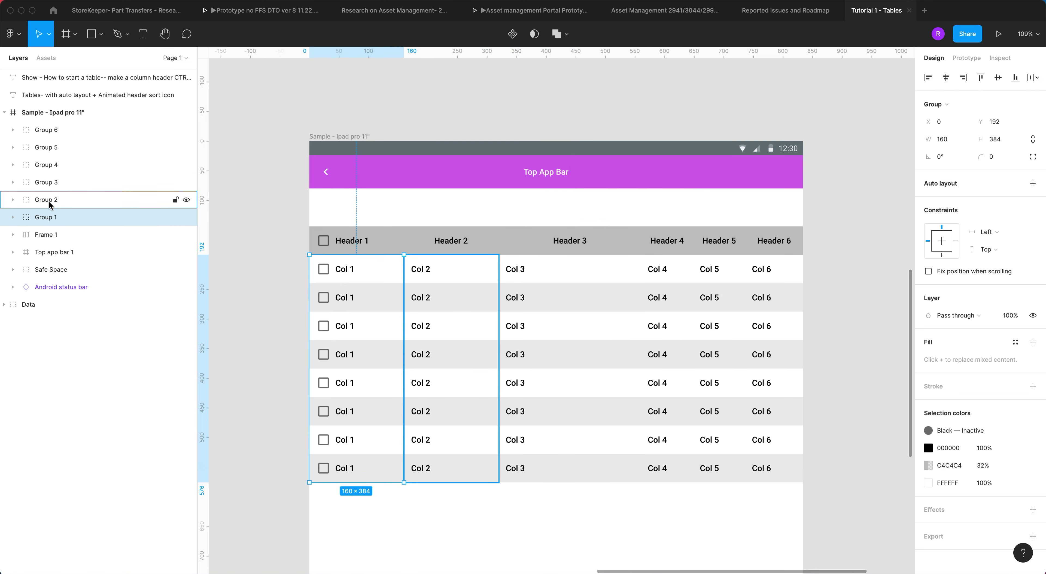
left_click(51, 182)
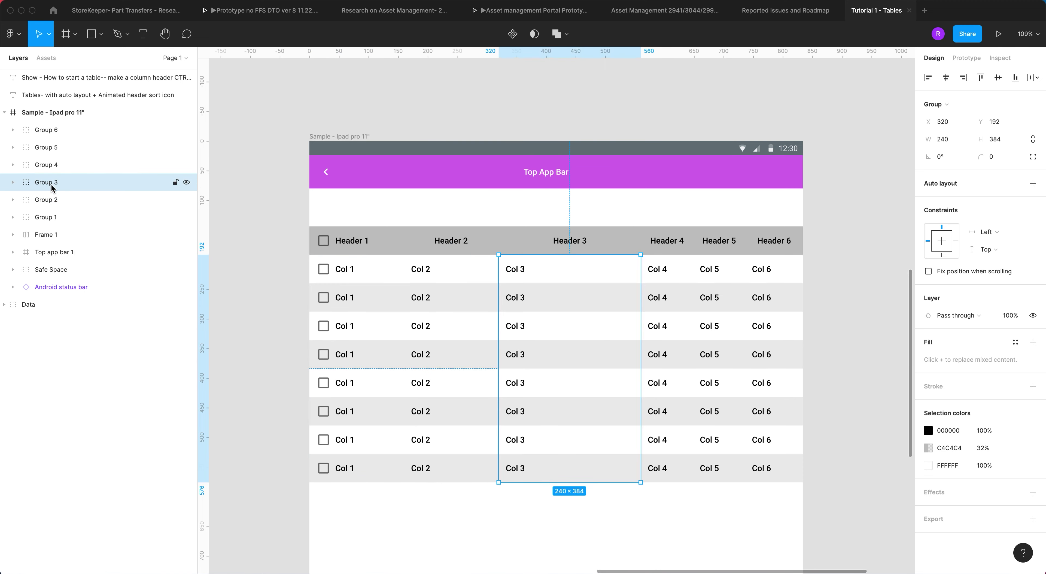
left_click(50, 164)
left_click(49, 148)
left_click(45, 131)
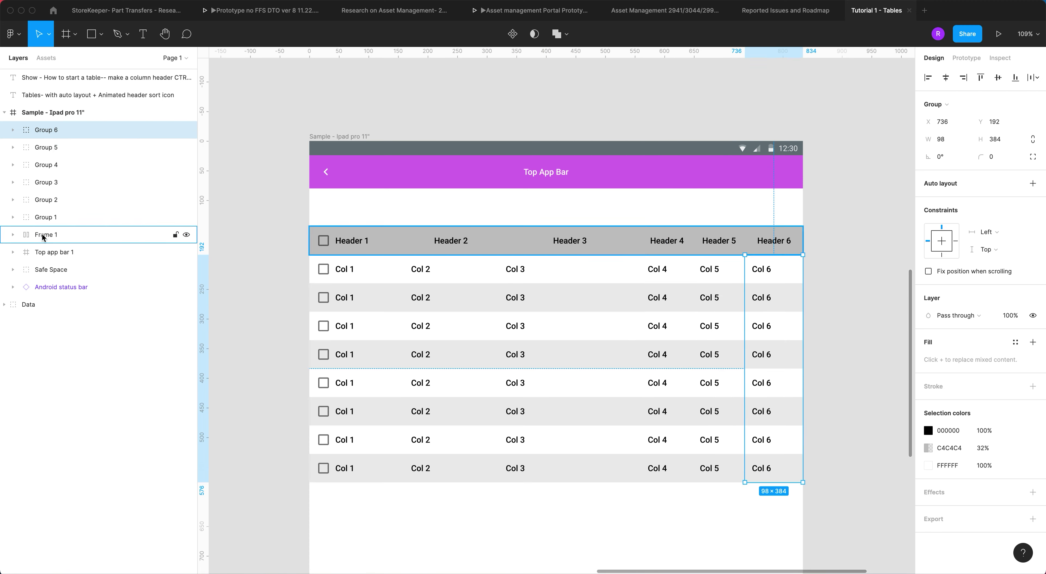
left_click(43, 217)
double_click(43, 219)
type("Col1")
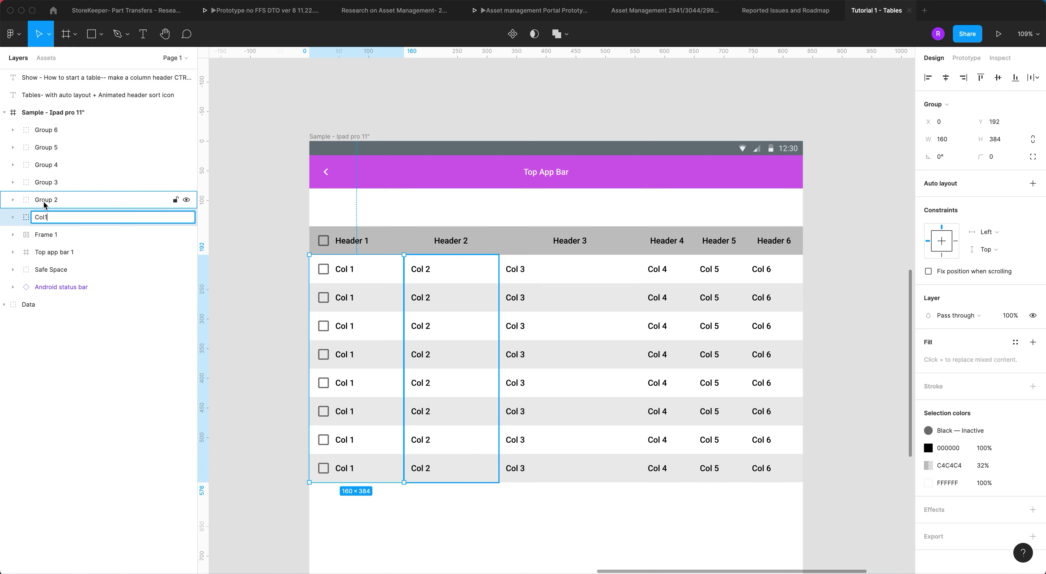
double_click(45, 202)
type("col2")
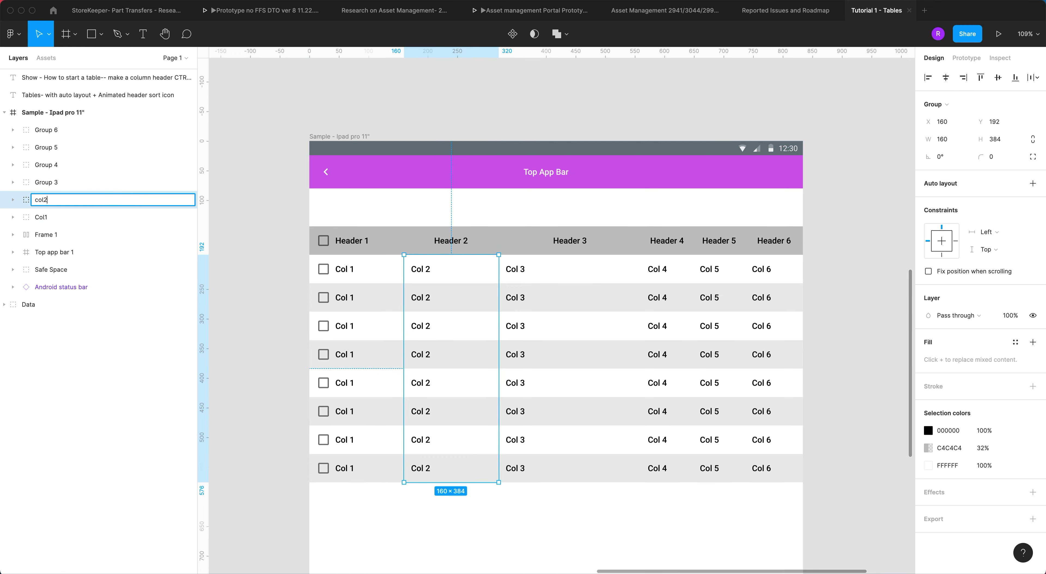
Step: Rename Group 3, Group 4 and Group 5 as Col3, Col4 and Col5
double_click(45, 183)
type("Col3")
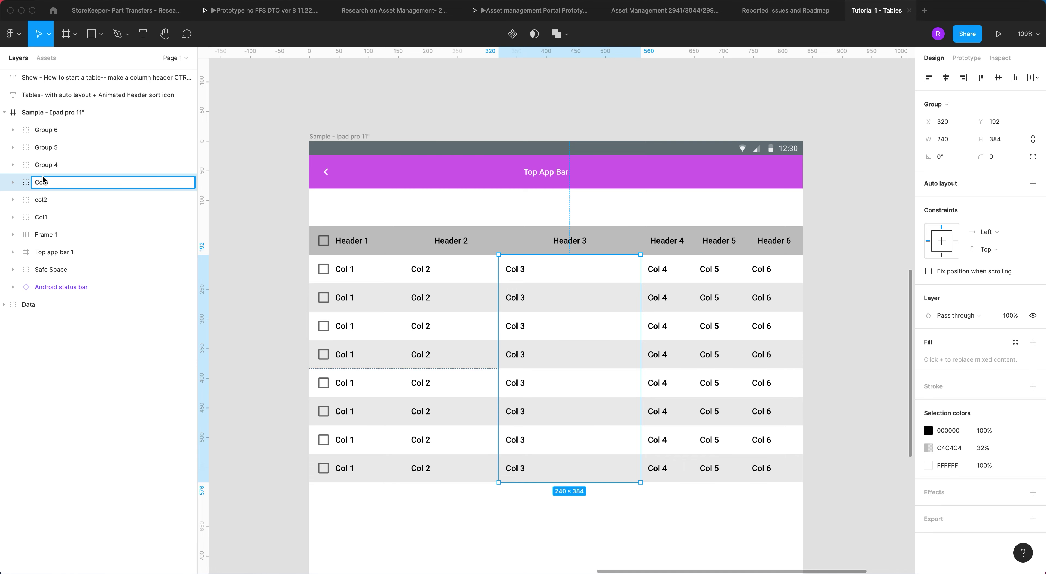
double_click(45, 164)
type("Col4")
double_click(47, 147)
type("Col5")
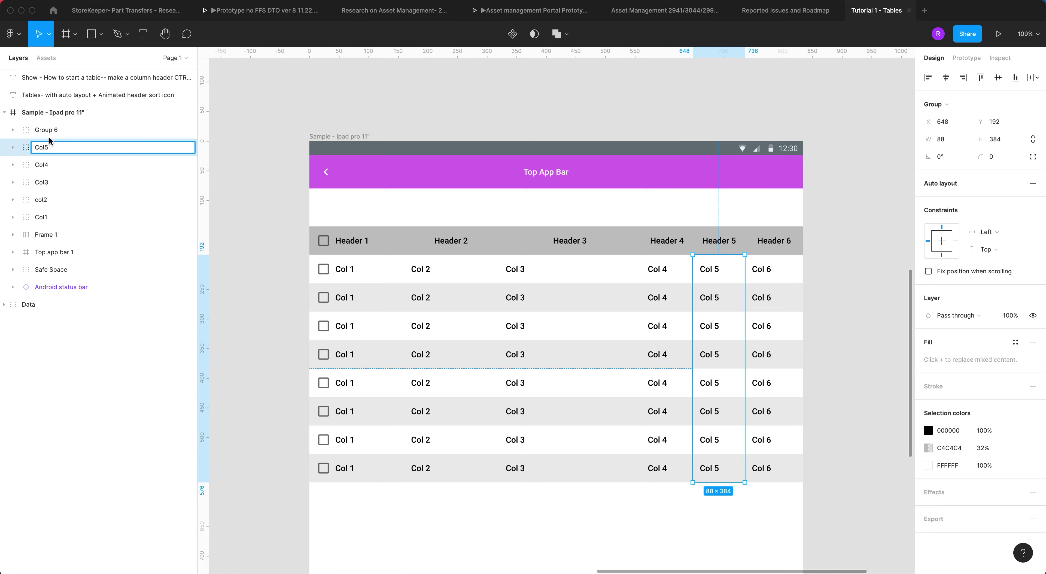
Step: Rename Group 6 as Col6 and leave nothing selected
double_click(46, 130)
type("C")
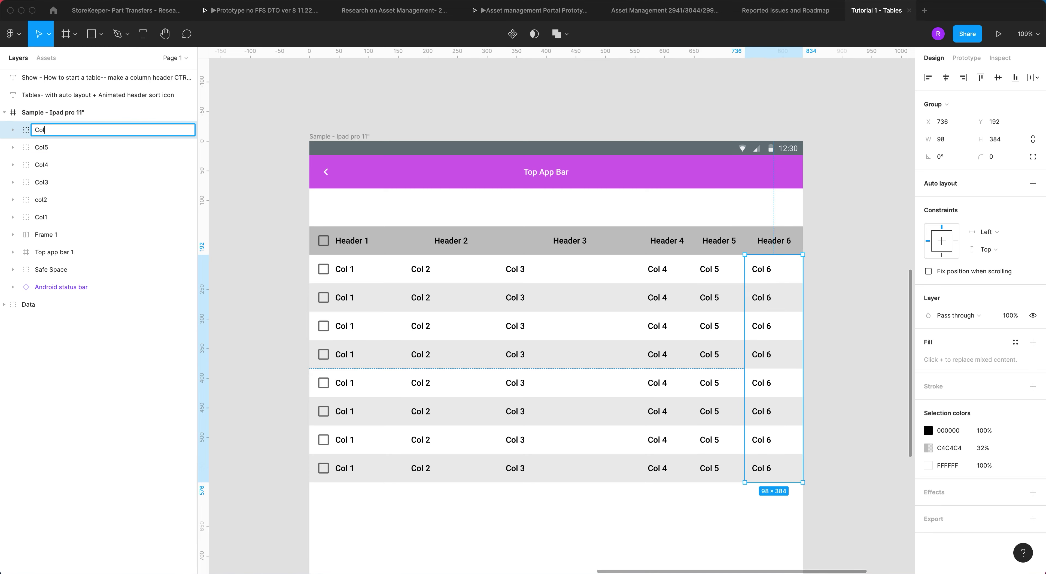
type("ol6")
left_click(444, 511)
left_click(355, 400)
left_click(558, 378)
left_click(691, 364)
left_click(760, 361)
left_click(858, 449)
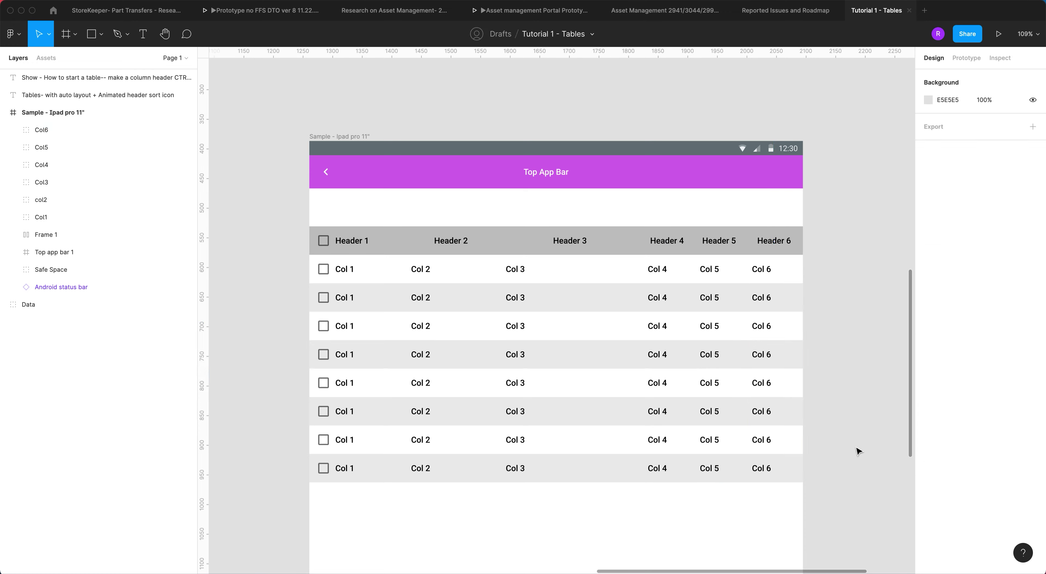
Step: Wrap the six column groups Col1 to Col6 in one frame and add auto layout to it
left_click_drag(836, 513, 349, 302)
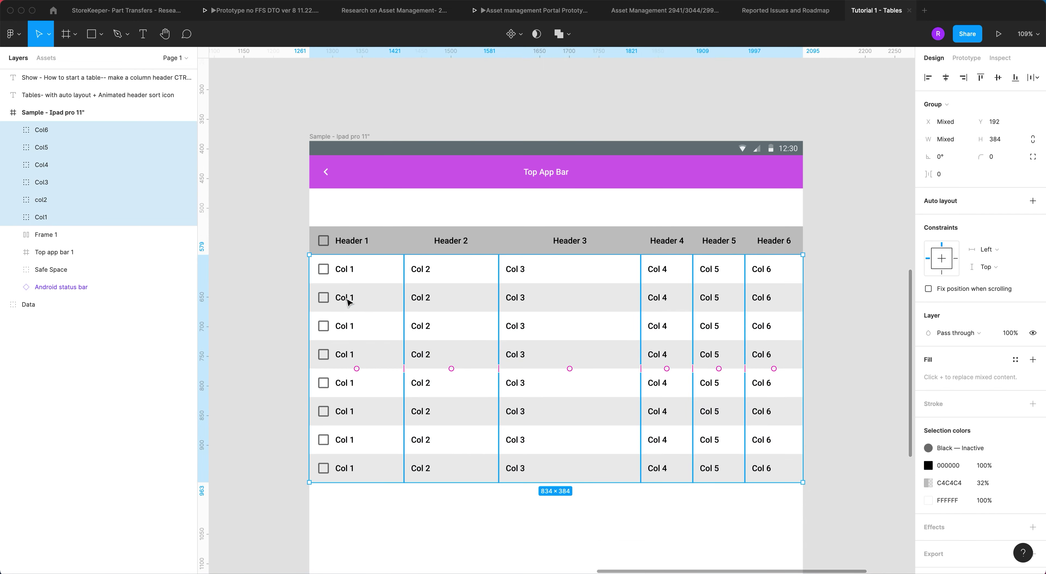
right_click(369, 292)
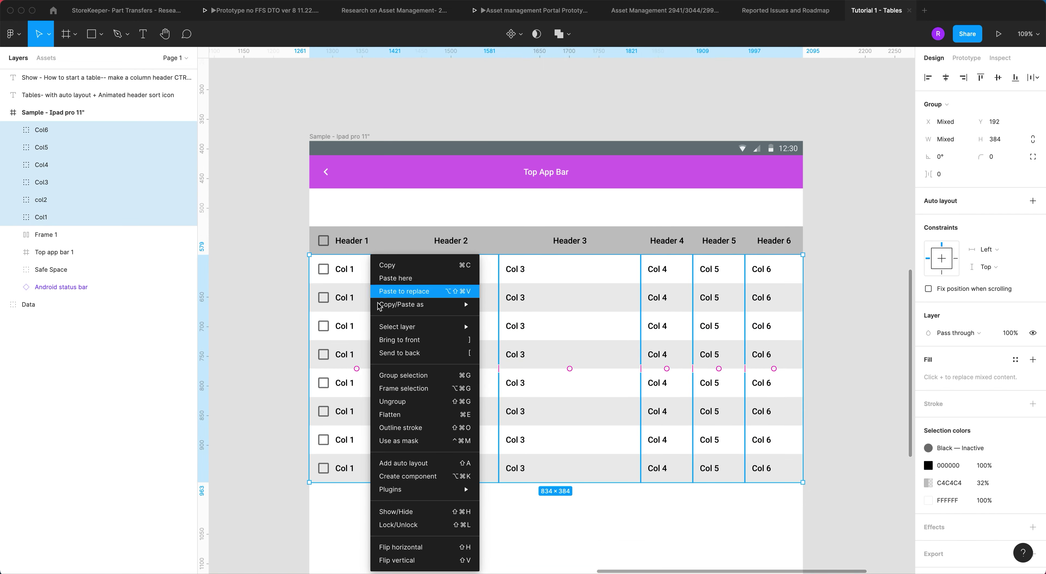
left_click(414, 388)
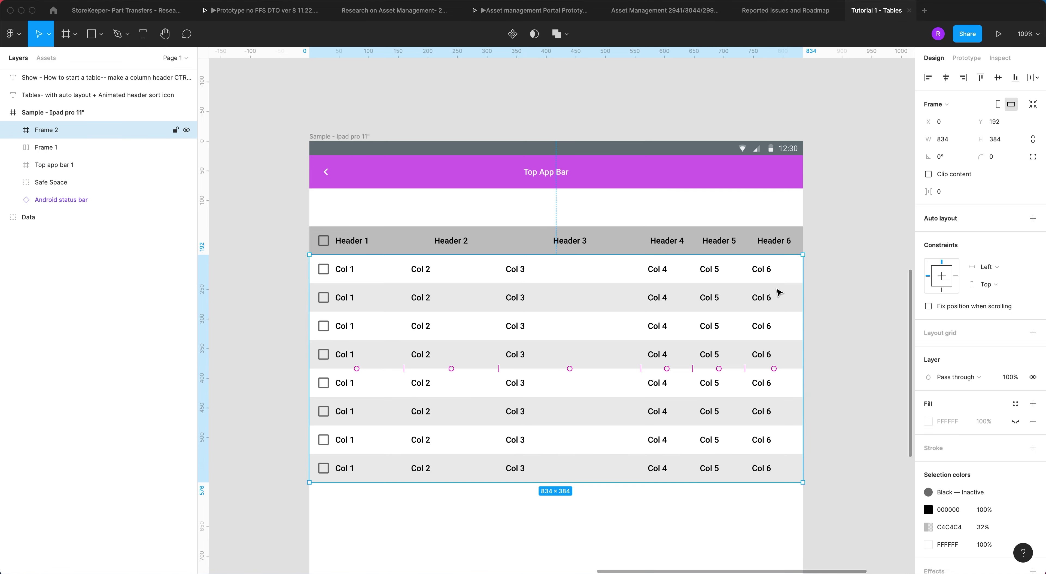
left_click(1033, 219)
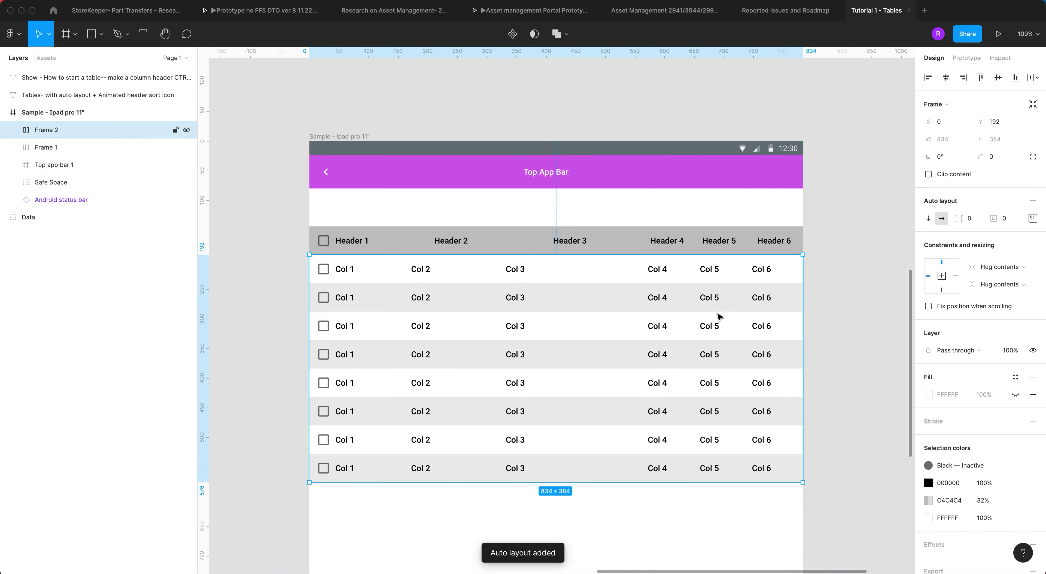
Step: Move the Col4 column ahead of Col3 and the Header 4 cell ahead of Header 3
left_click_drag(670, 287, 584, 287)
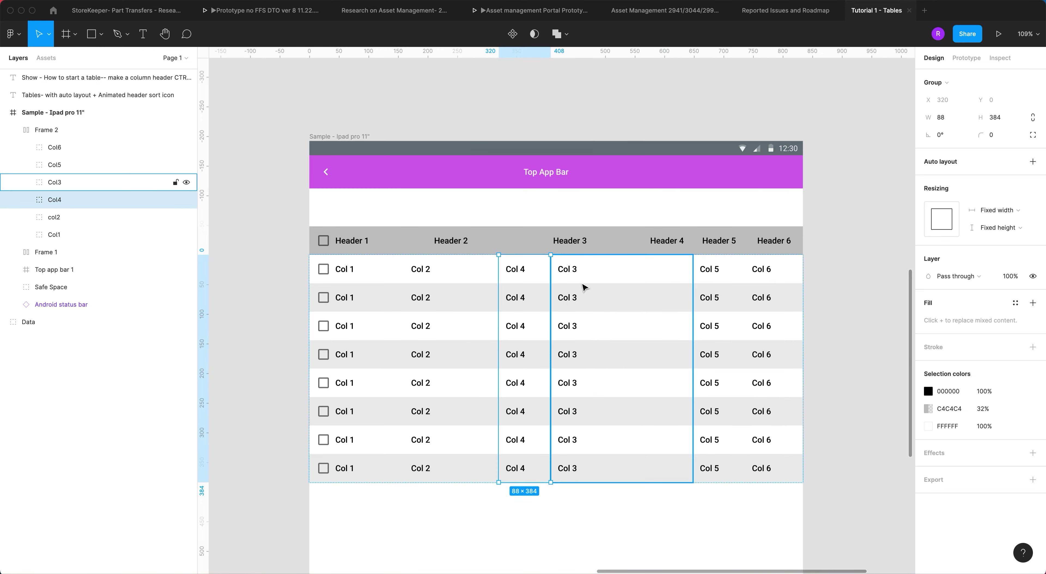
double_click(673, 246)
left_click_drag(675, 245, 568, 248)
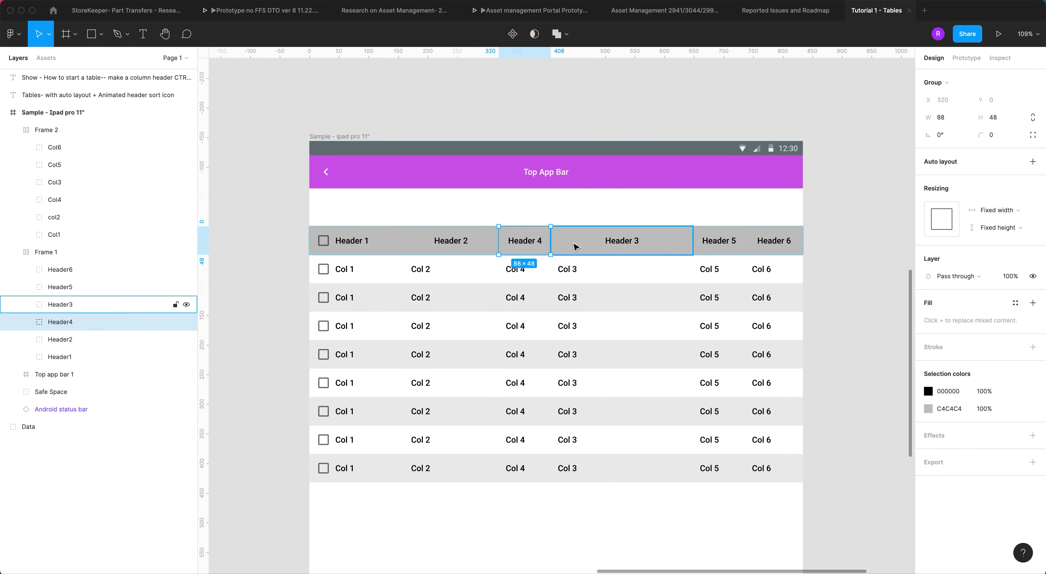
left_click(614, 392)
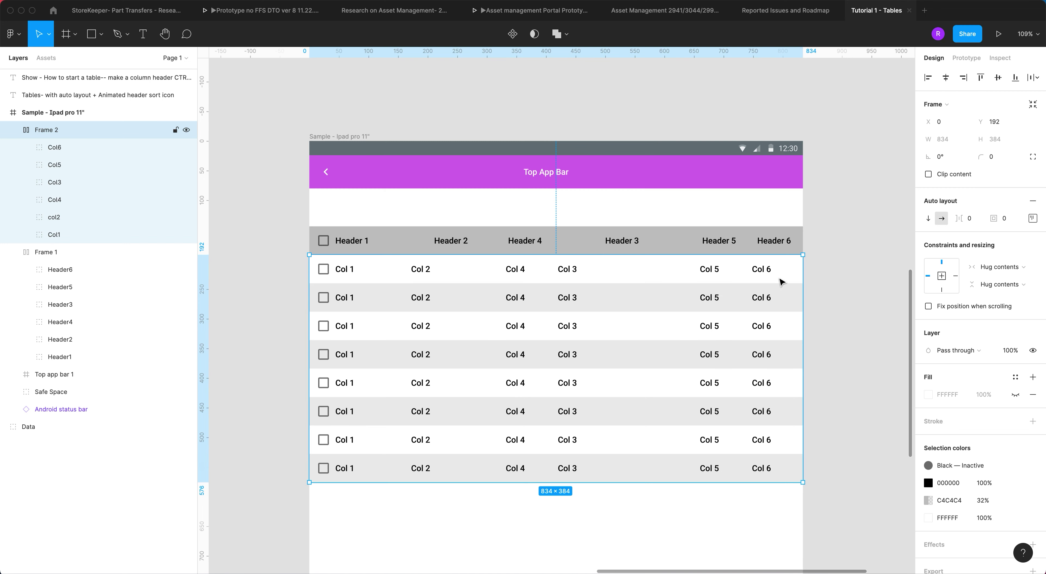
Step: Add a drop shadow with blur 1 and Y offset 1 to the first-row background rectangle of Col 1
left_click(368, 273, "super")
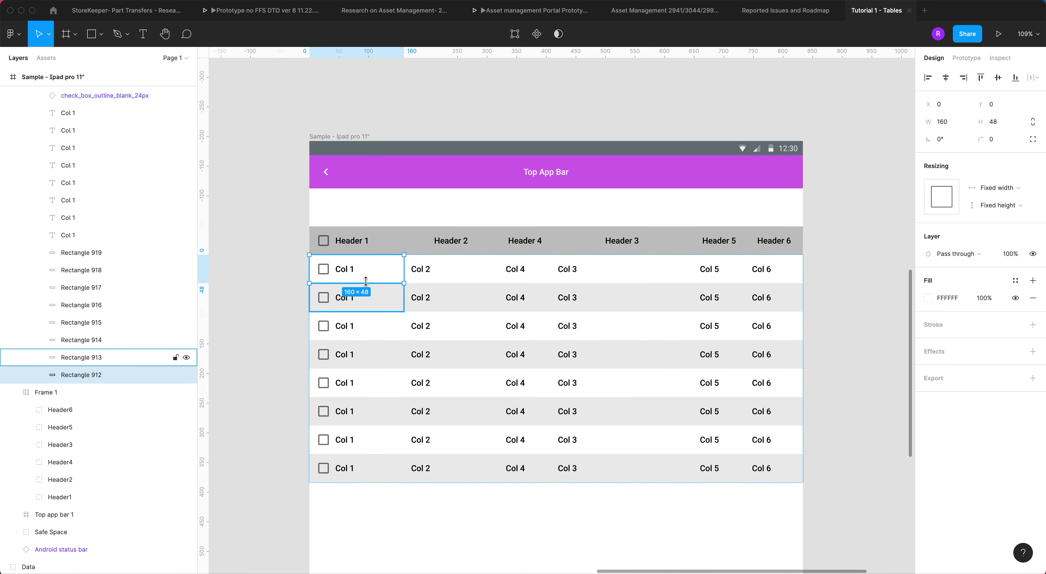
left_click(1032, 352)
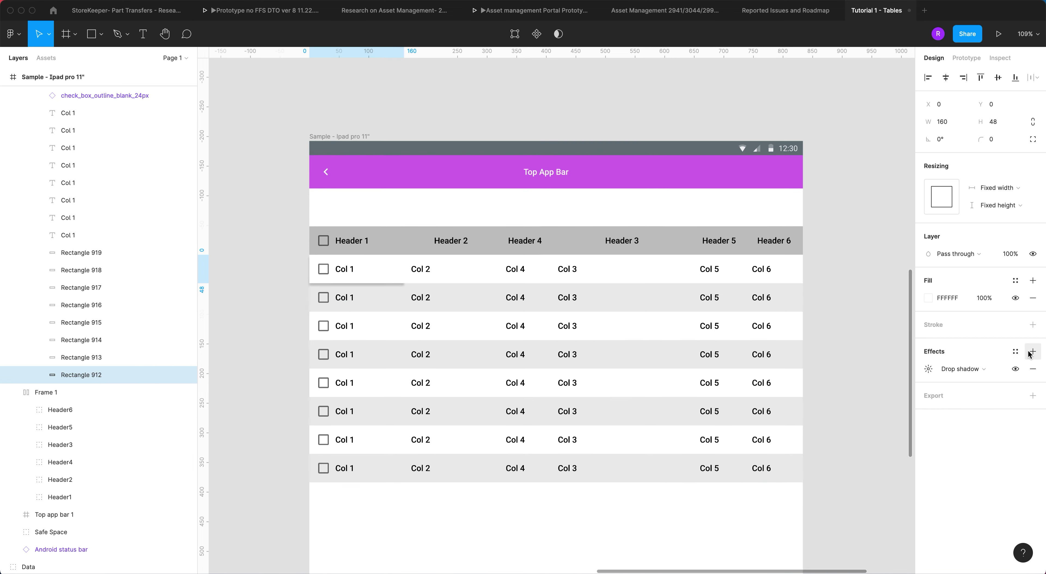
left_click(929, 368)
left_click(879, 399)
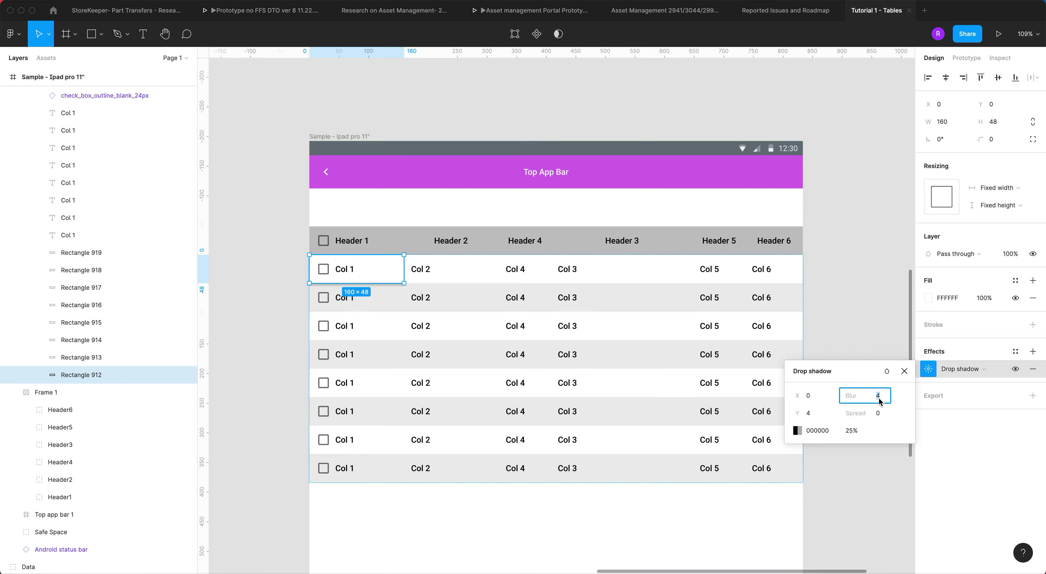
type("1")
left_click(815, 414)
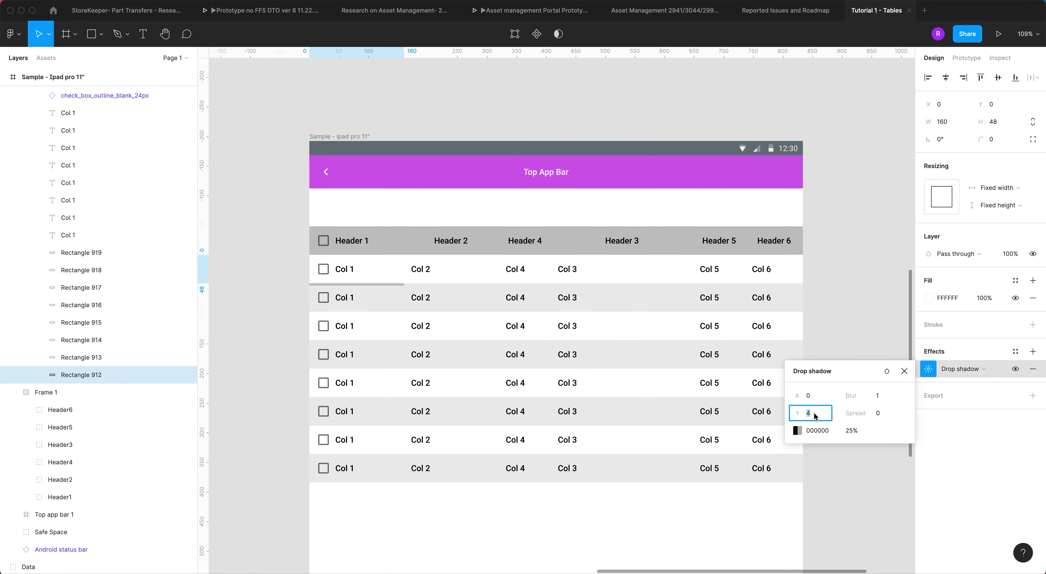
type("1")
left_click(825, 396)
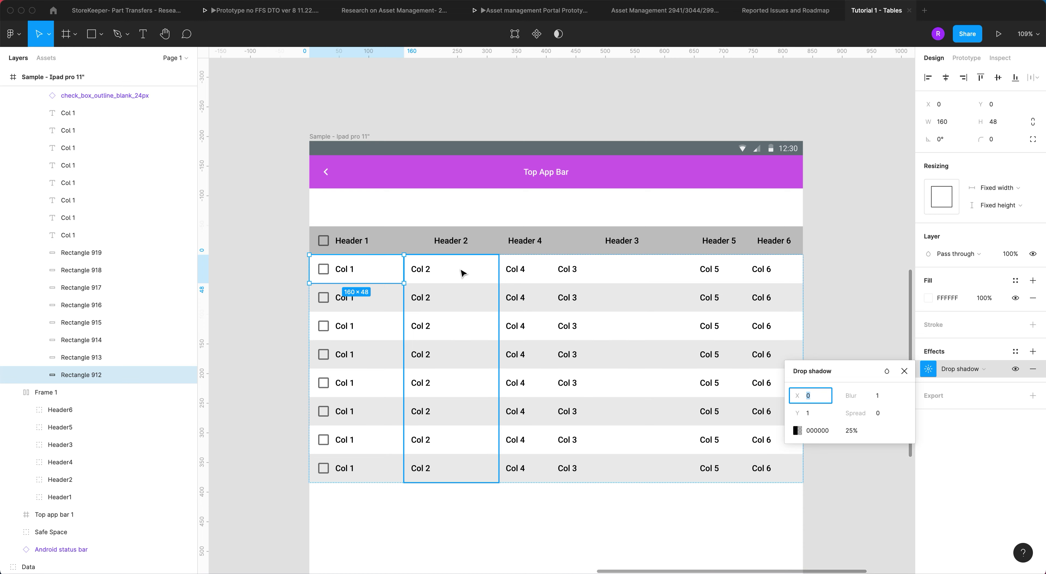
Step: Copy the properties of the first-row Col 1 background and paste them onto the first-row Col 2 background
right_click(372, 276)
mouse_move(426, 319)
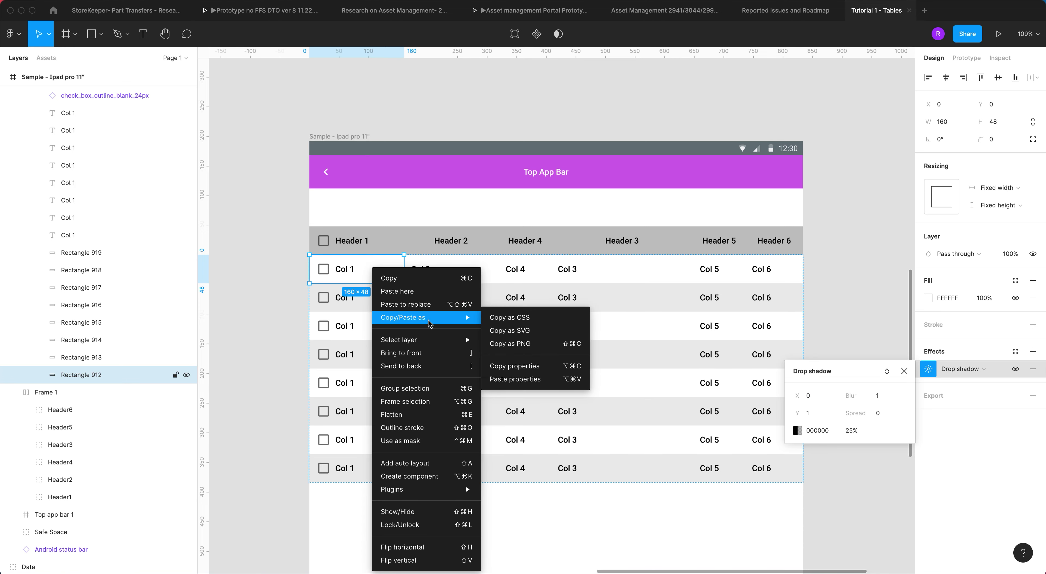
left_click(524, 378)
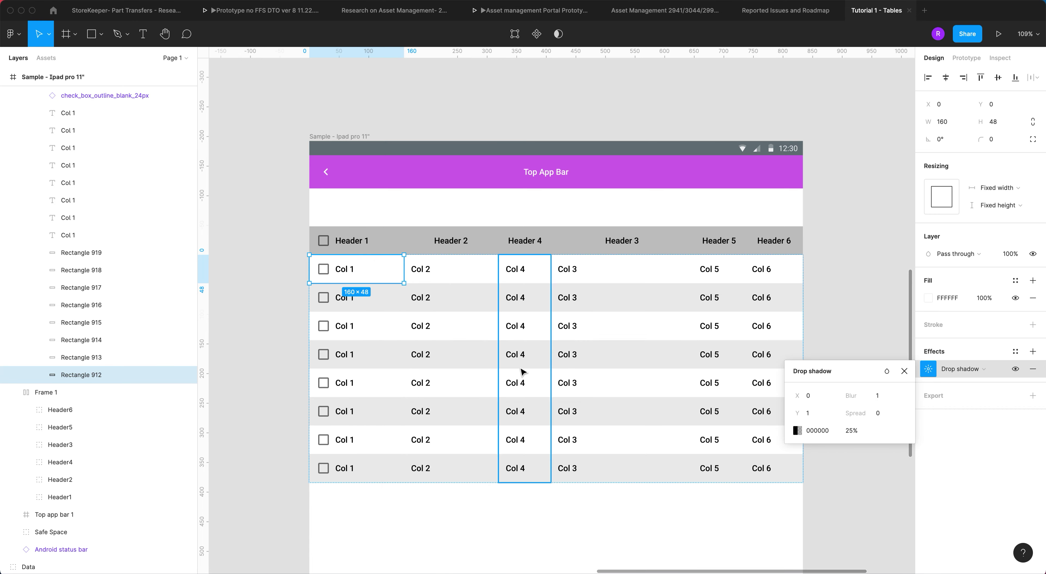
left_click(461, 275)
right_click(454, 268)
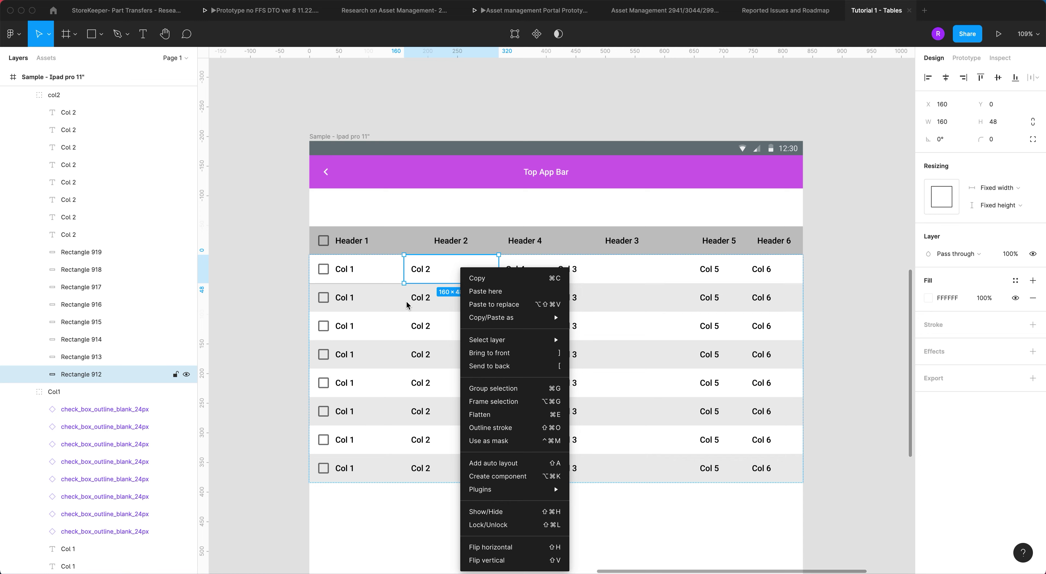
mouse_move(497, 318)
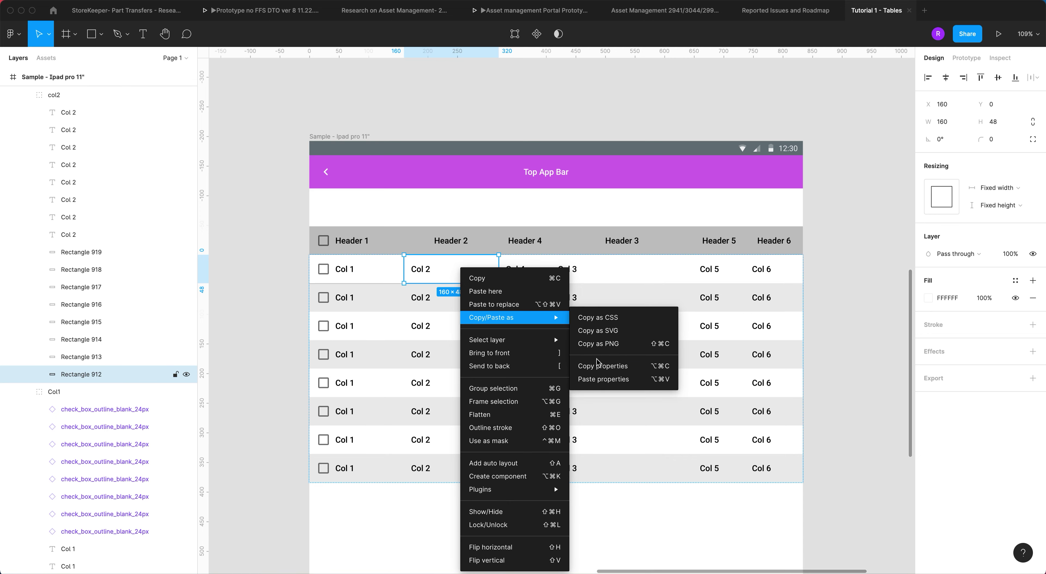
left_click(603, 379)
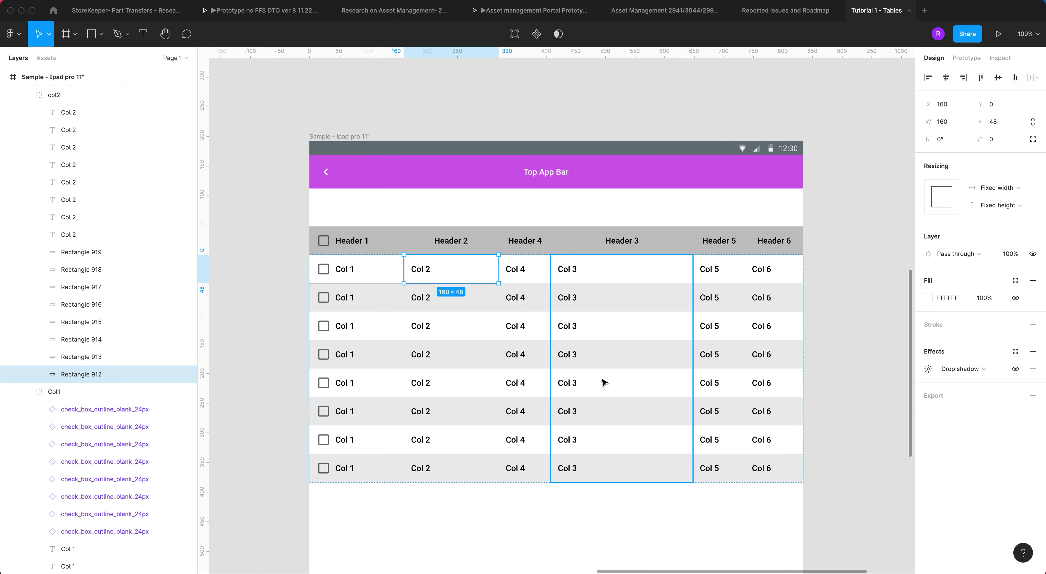
Step: Paste the copied shadow properties onto the first-row backgrounds of Col 4 and Col 3
left_click(536, 277)
right_click(536, 275)
mouse_move(574, 318)
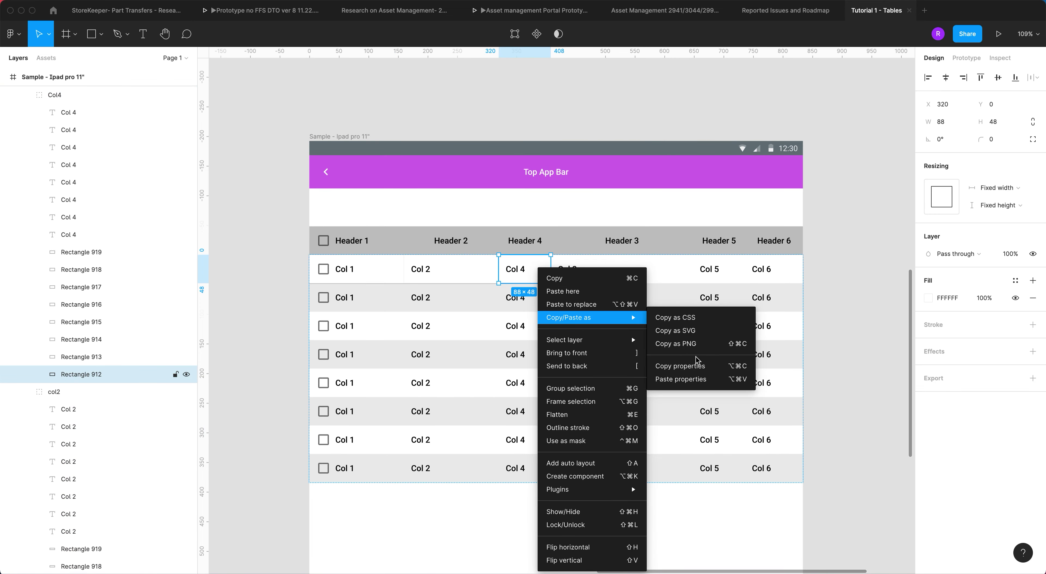
left_click(671, 379)
left_click(613, 268)
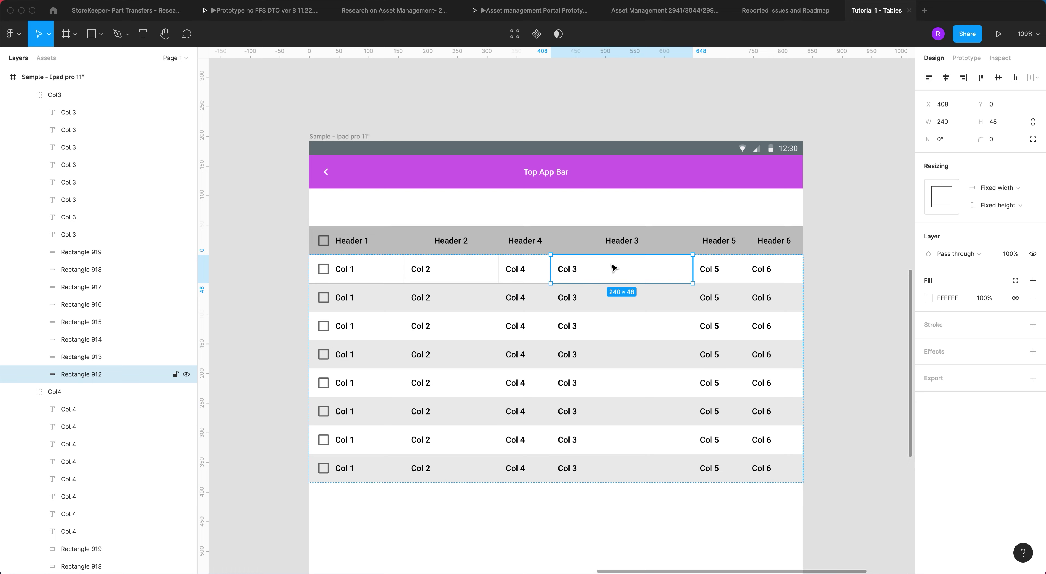
right_click(612, 266)
mouse_move(662, 308)
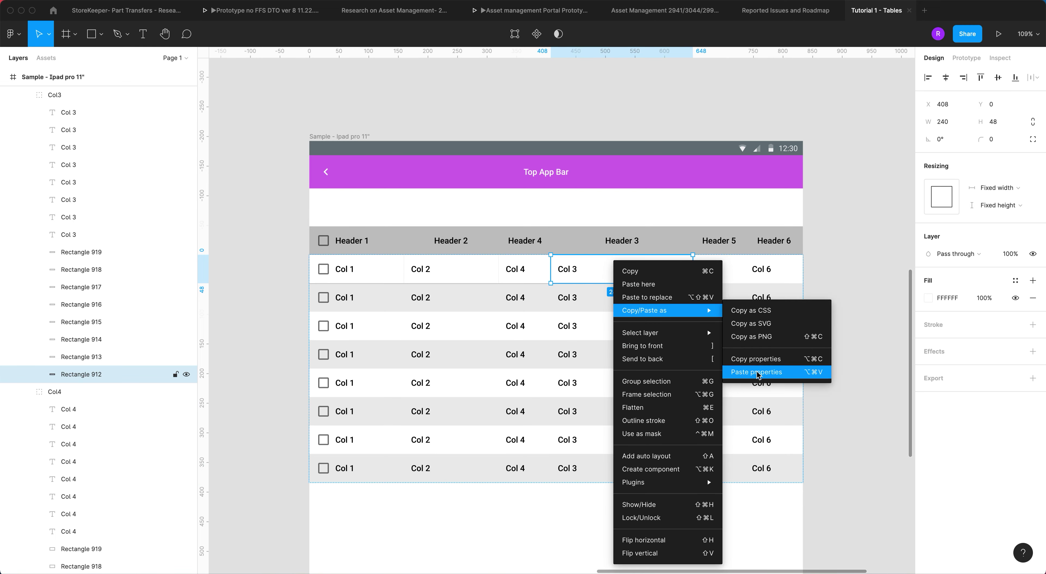
left_click(764, 373)
Step: Paste the copied shadow properties onto the first-row backgrounds of Col 5 and Col 6
left_click(732, 278)
right_click(733, 278)
mouse_move(772, 321)
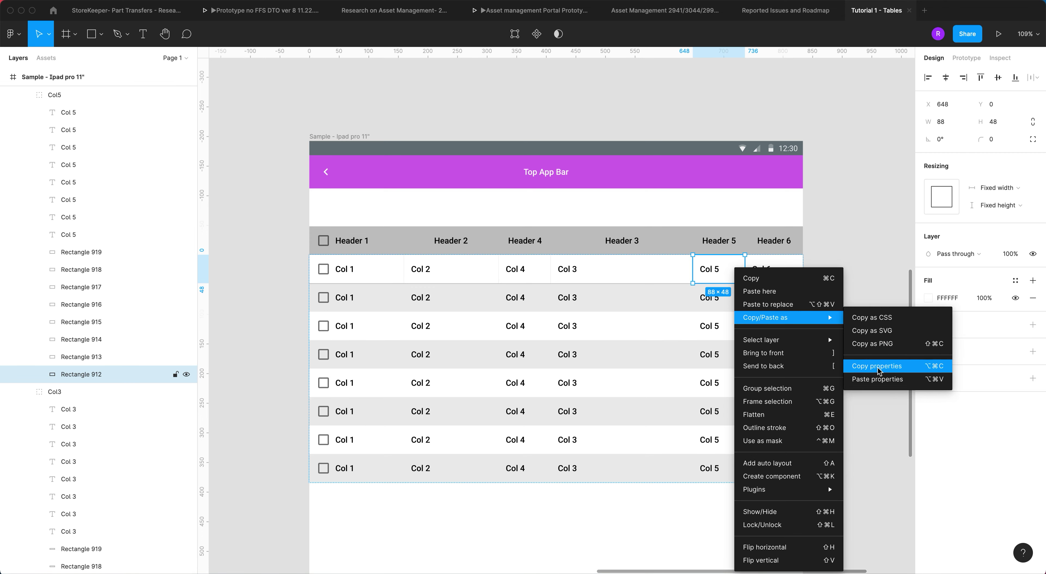
left_click(874, 382)
left_click(784, 276)
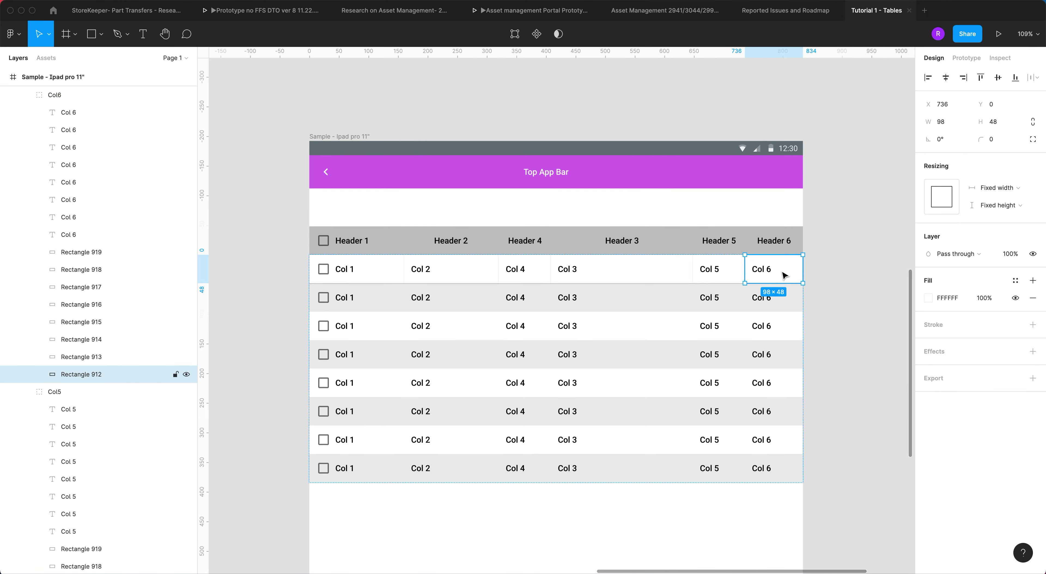
right_click(784, 276)
mouse_move(837, 318)
left_click(927, 382)
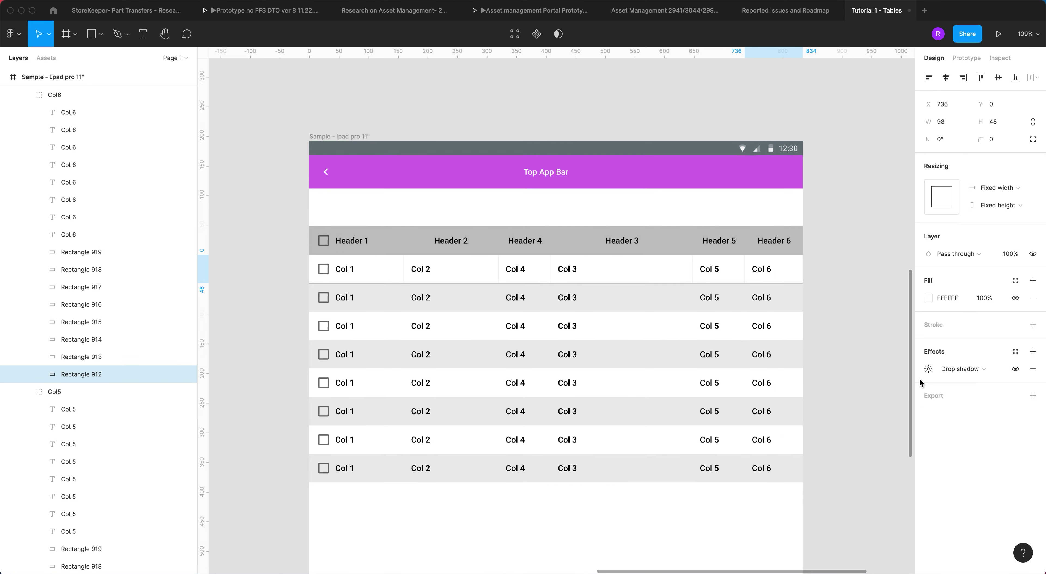
Step: Select the background rectangles of all six cells in the third row and paste the copied shadow properties onto them
left_click(372, 333)
left_click(371, 332)
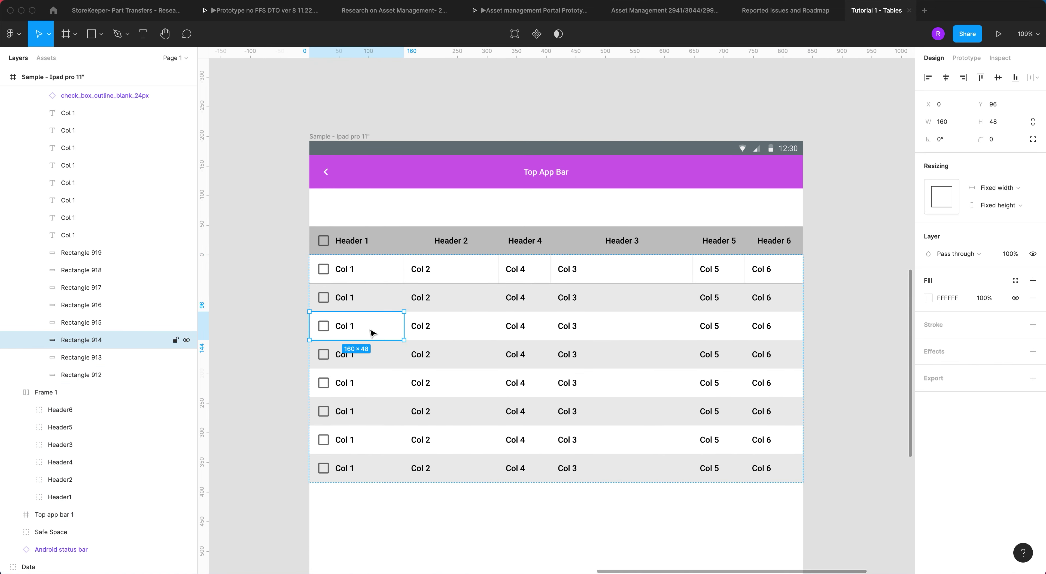
double_click(454, 331)
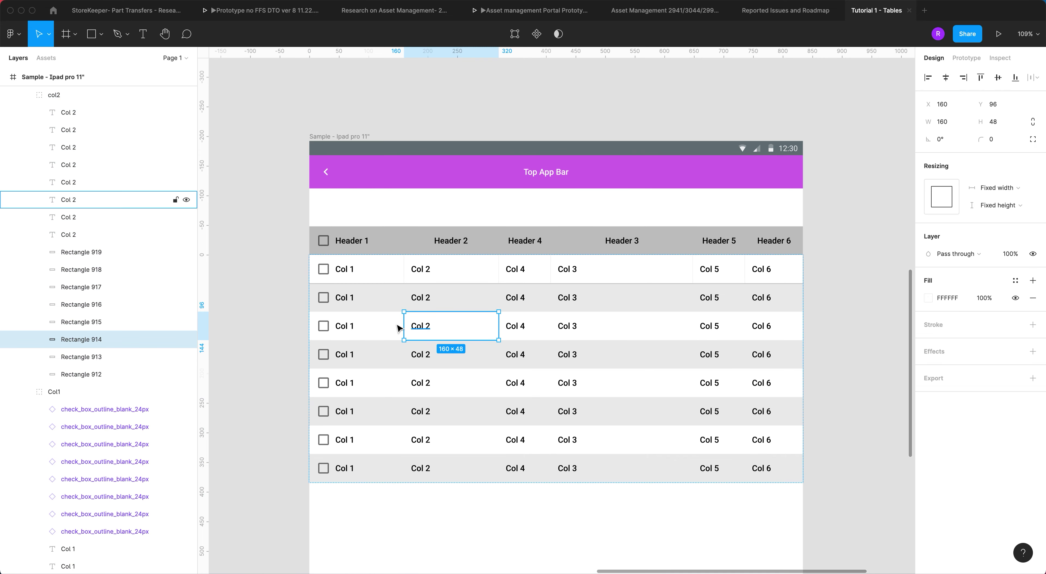
double_click(386, 328, "shift")
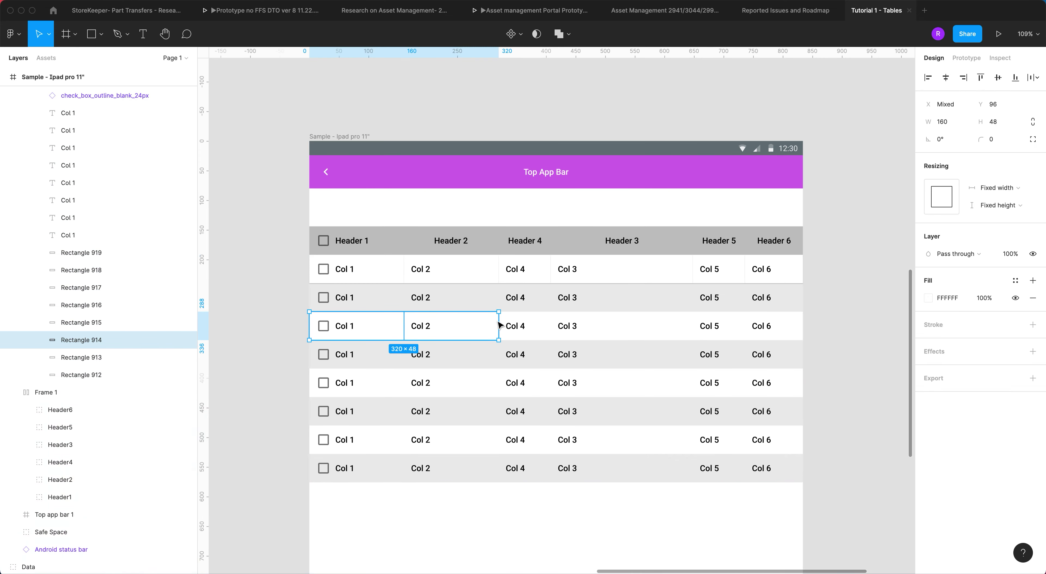
double_click(538, 324, "shift")
double_click(601, 326, "shift")
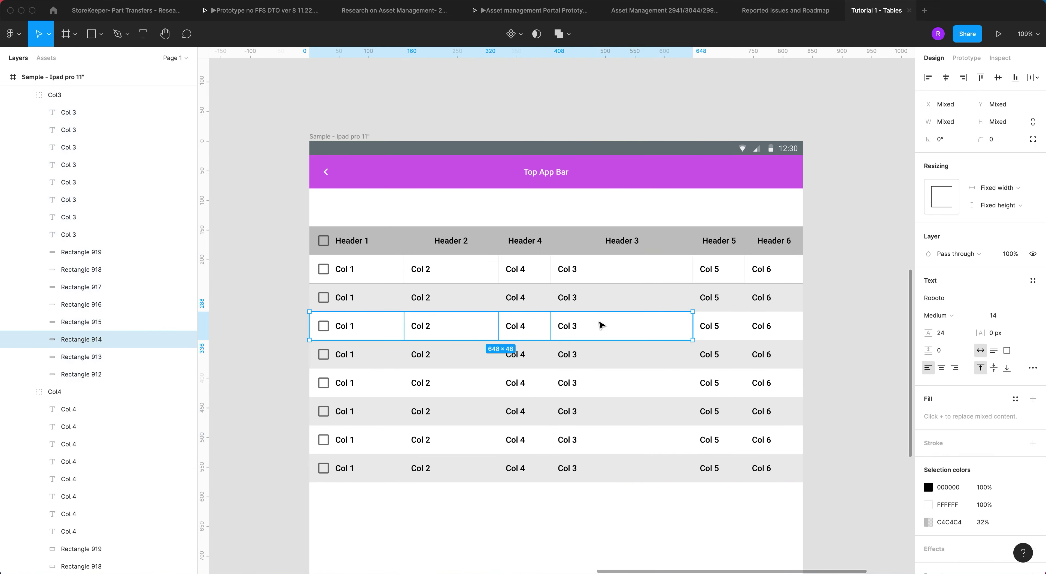
left_click(726, 326, "shift")
double_click(727, 326, "shift")
left_click(785, 325, "shift")
double_click(785, 325, "shift")
right_click(785, 325)
mouse_move(816, 317)
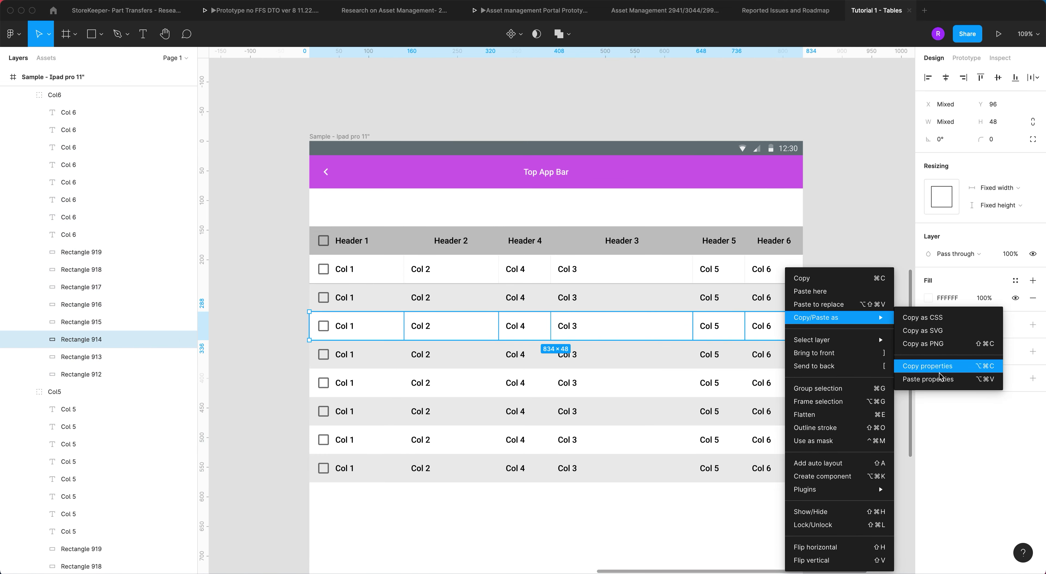
left_click(914, 380)
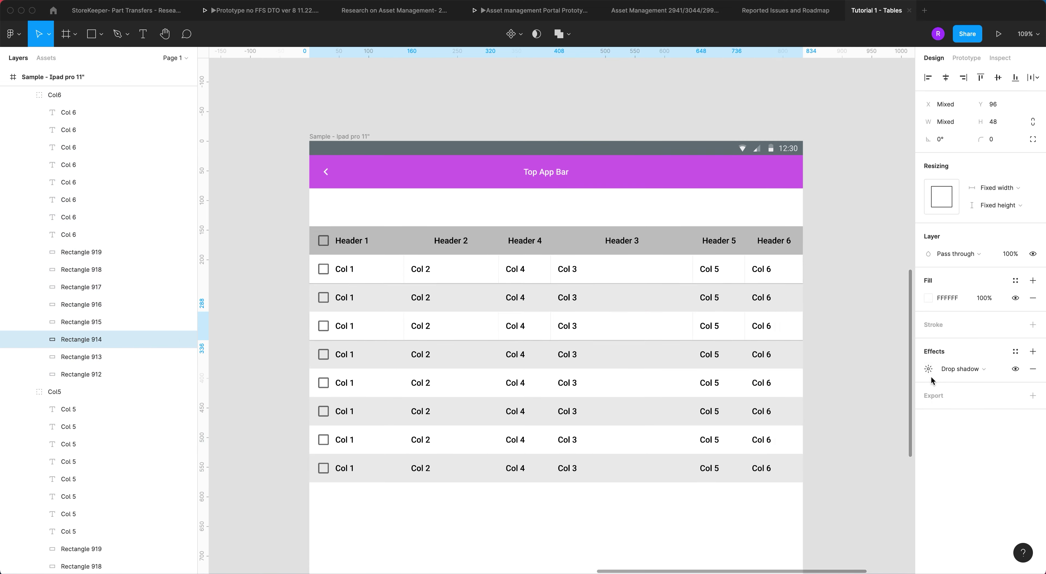
Step: Select the background rectangles of all six cells in the fifth row and paste the copied shadow properties onto them
double_click(380, 387)
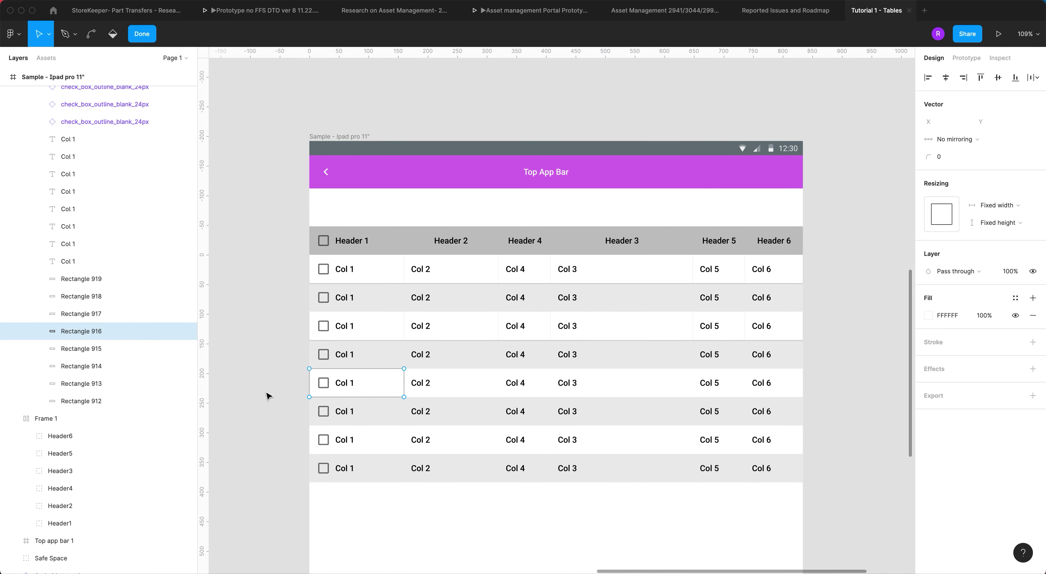
key("Escape")
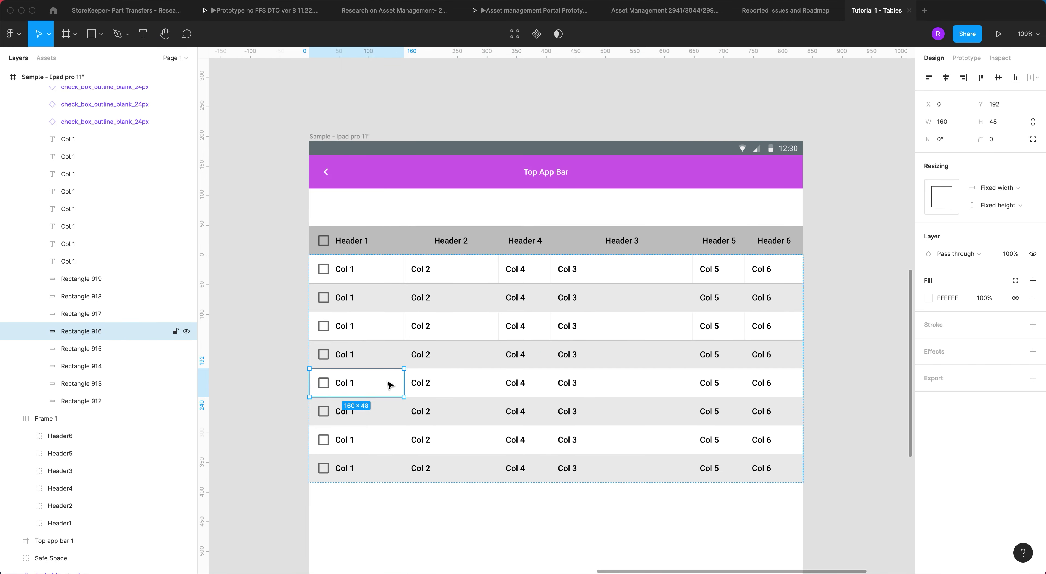
left_click(468, 385, "shift")
left_click(538, 385, "shift")
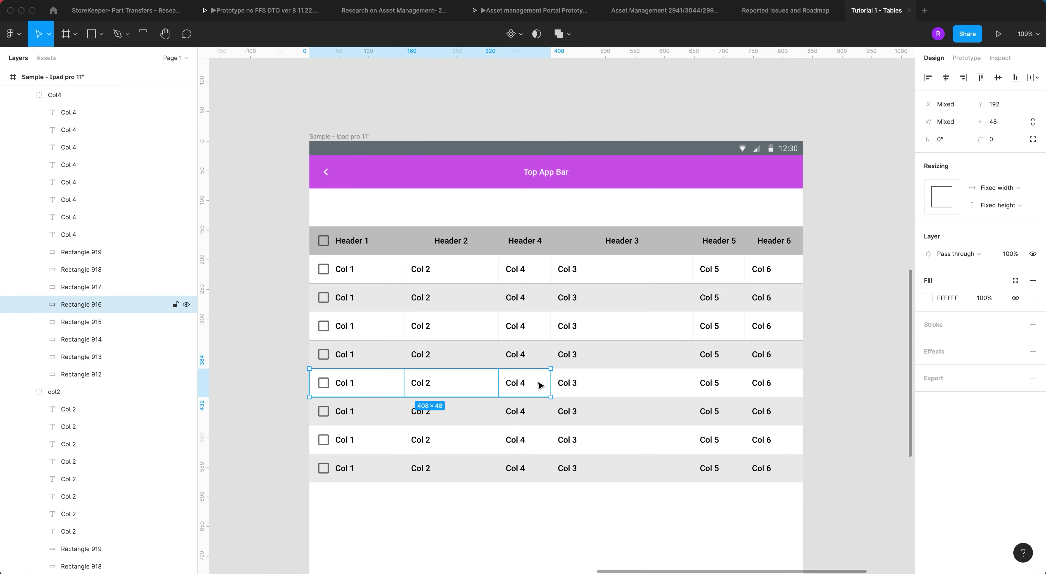
left_click(604, 386, "shift")
left_click(733, 383, "shift")
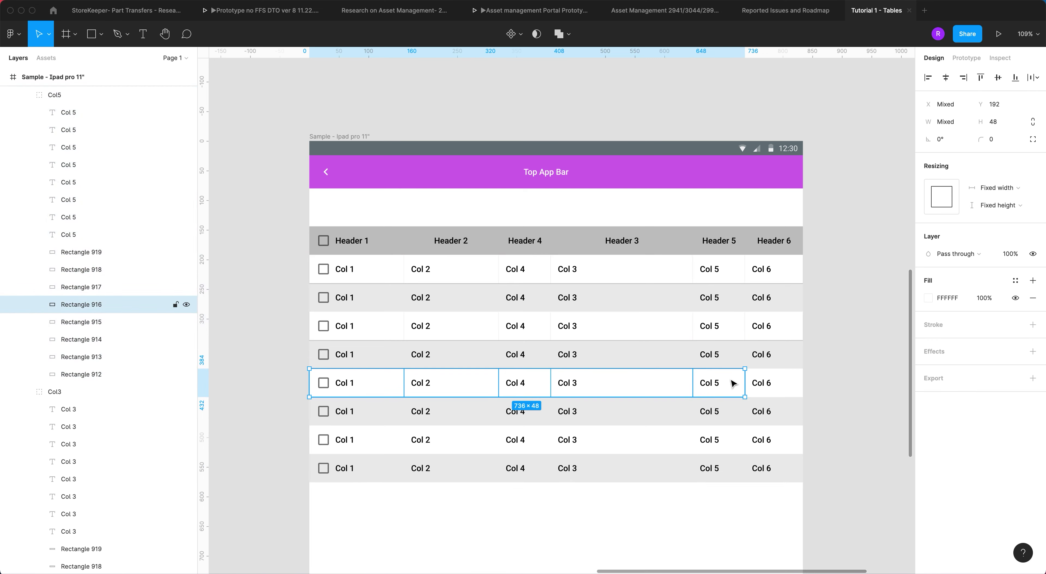
left_click(785, 384, "shift")
right_click(785, 384)
mouse_move(812, 327)
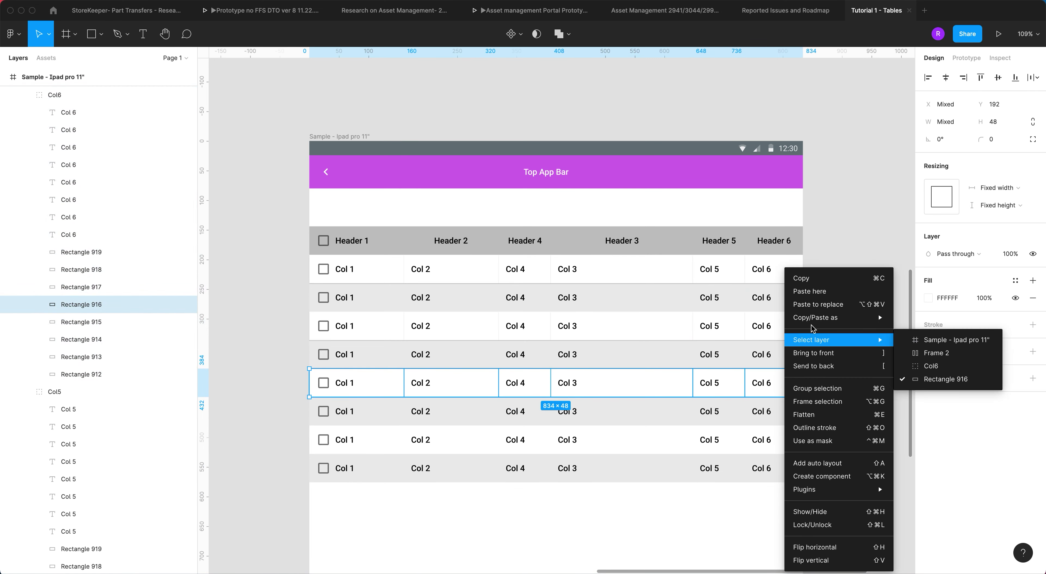
left_click(941, 380)
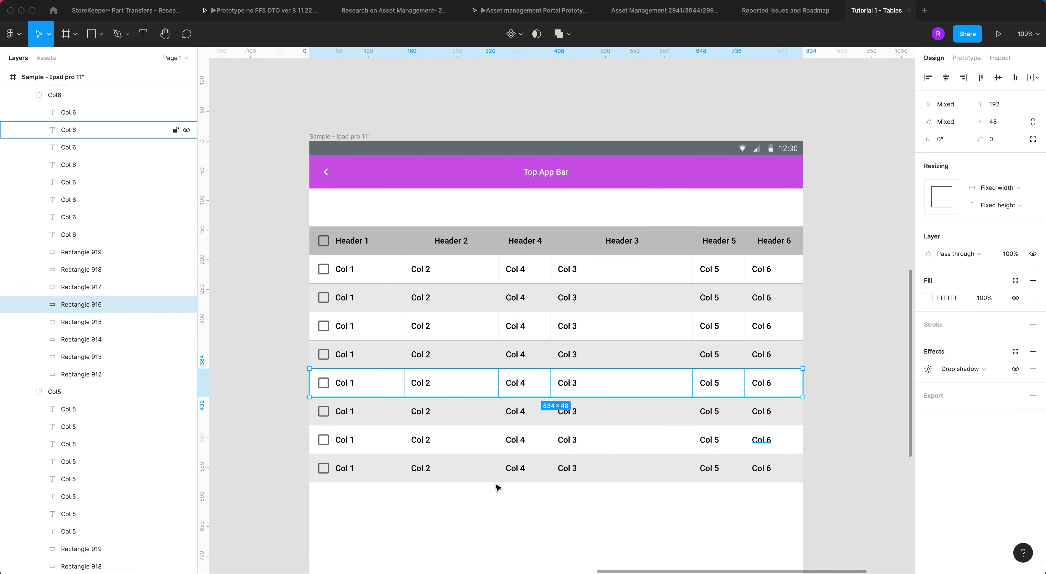
Step: Paste the copied shadow properties onto the background rectangles of all six cells in the seventh row
double_click(380, 450)
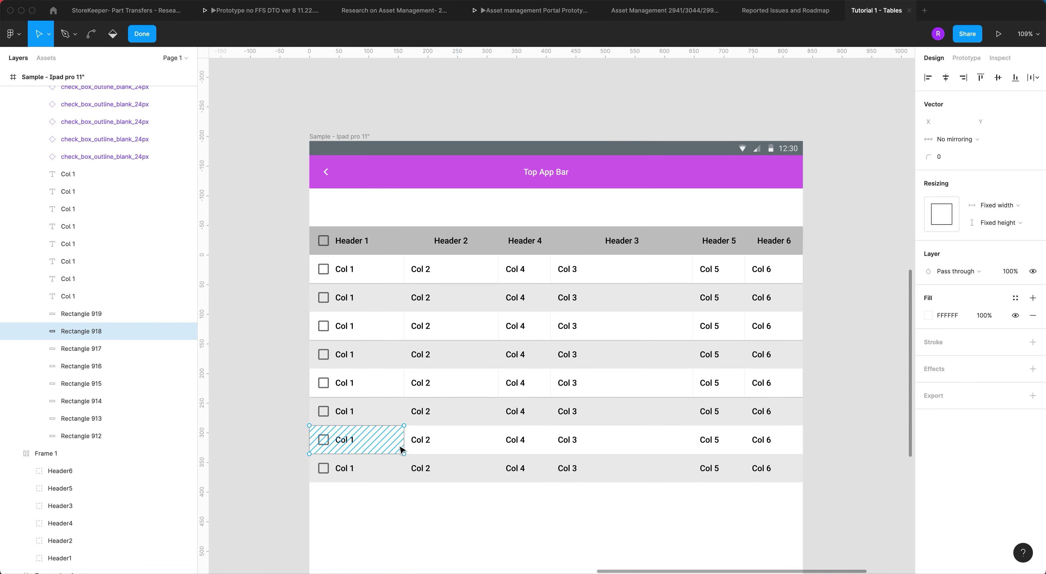
key("Escape")
left_click(466, 447)
left_click(466, 446, "shift")
left_click(540, 447, "shift")
left_click(541, 447, "shift")
left_click(605, 444, "shift")
left_click(605, 443, "shift")
left_click(730, 444, "shift")
left_click(730, 444, "shift")
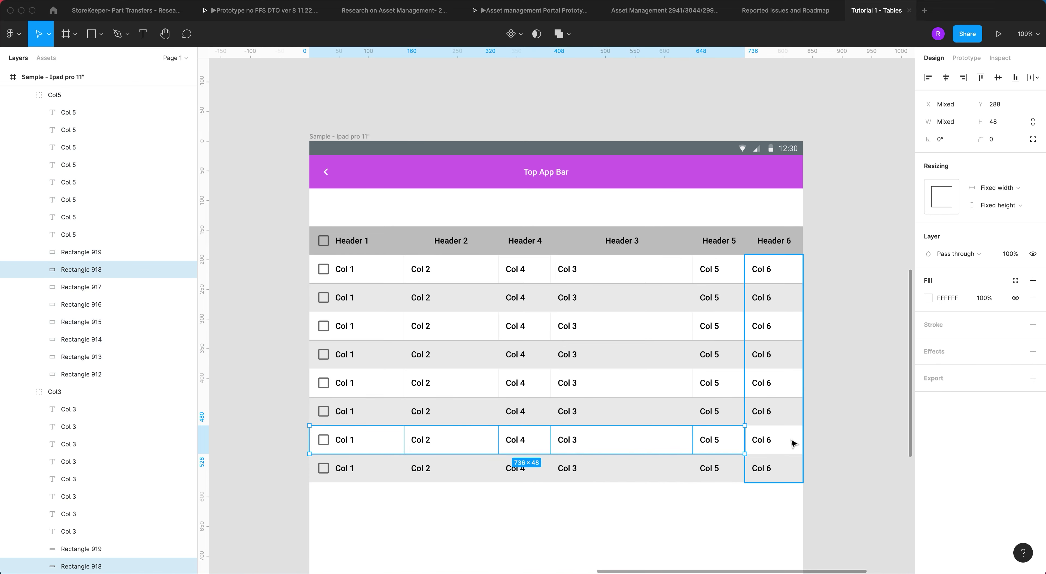
left_click(794, 443, "shift")
right_click(791, 442)
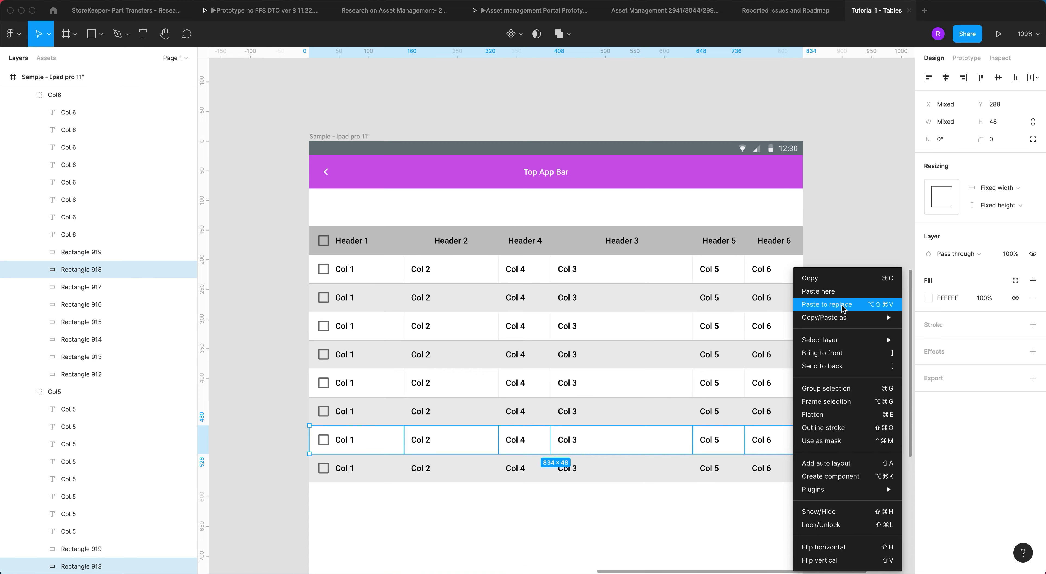
mouse_move(854, 319)
left_click(924, 382)
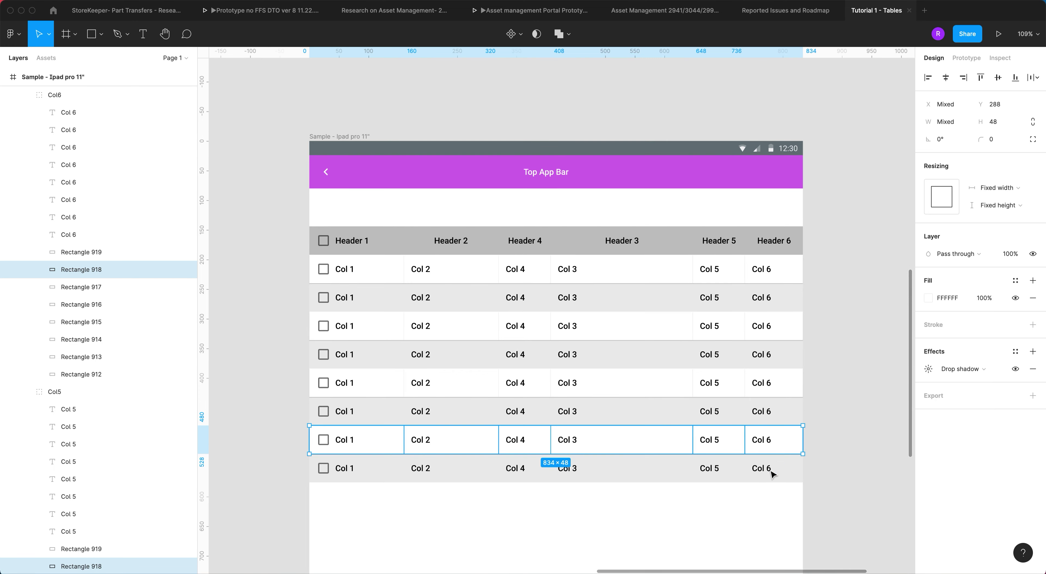
left_click(699, 516)
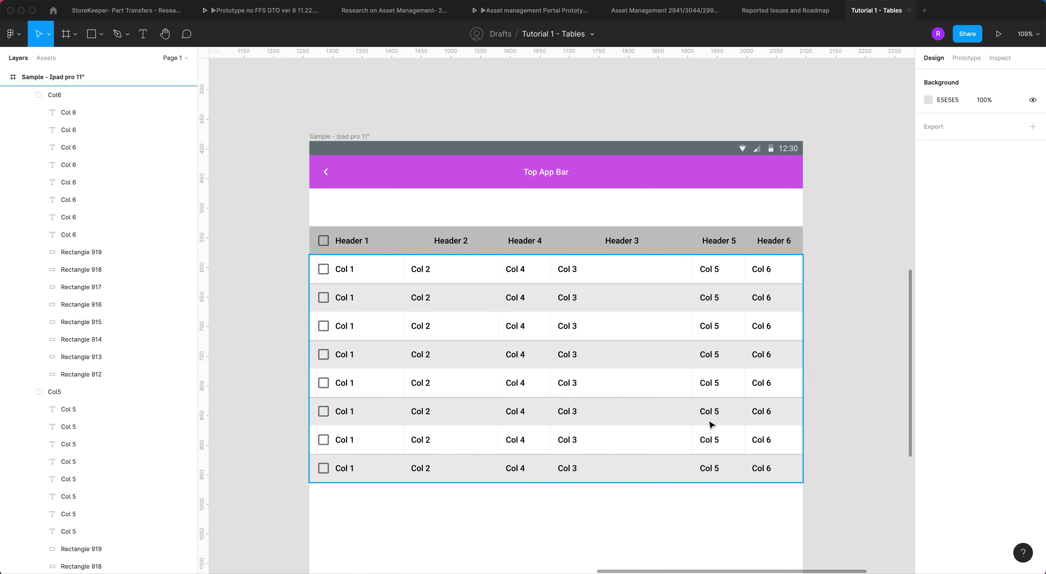
Step: Add a drop shadow with blur 1 and Y offset 1 to the grey second-row background of Col 1
left_click(374, 301)
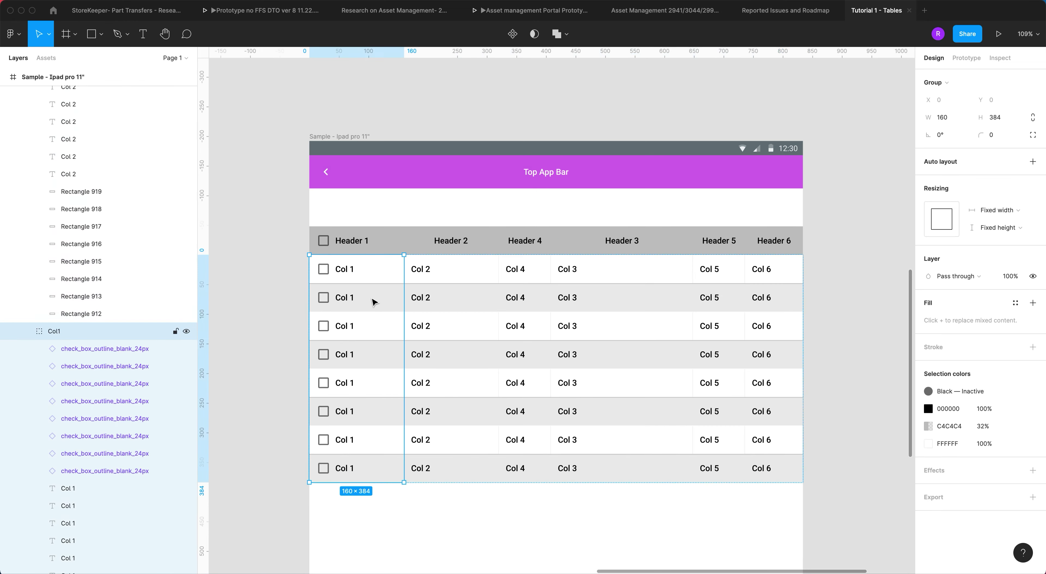
double_click(372, 301)
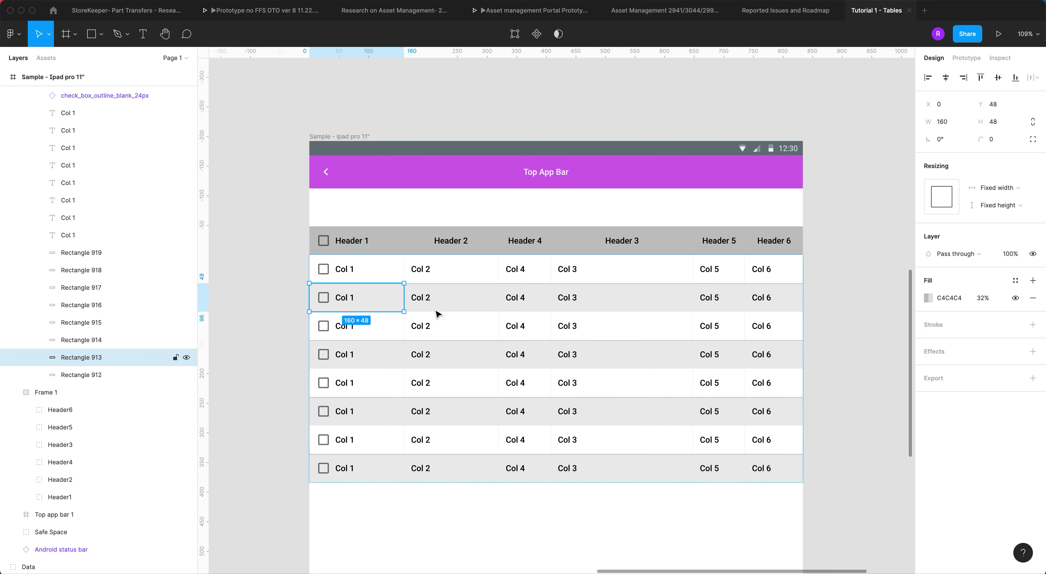
left_click(1033, 351)
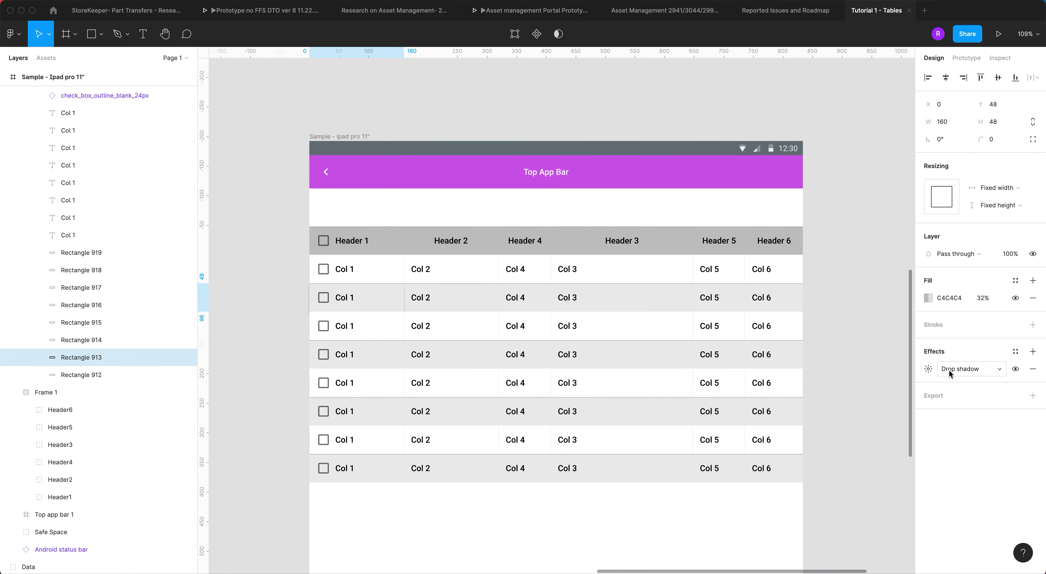
left_click(929, 369)
left_click(879, 397)
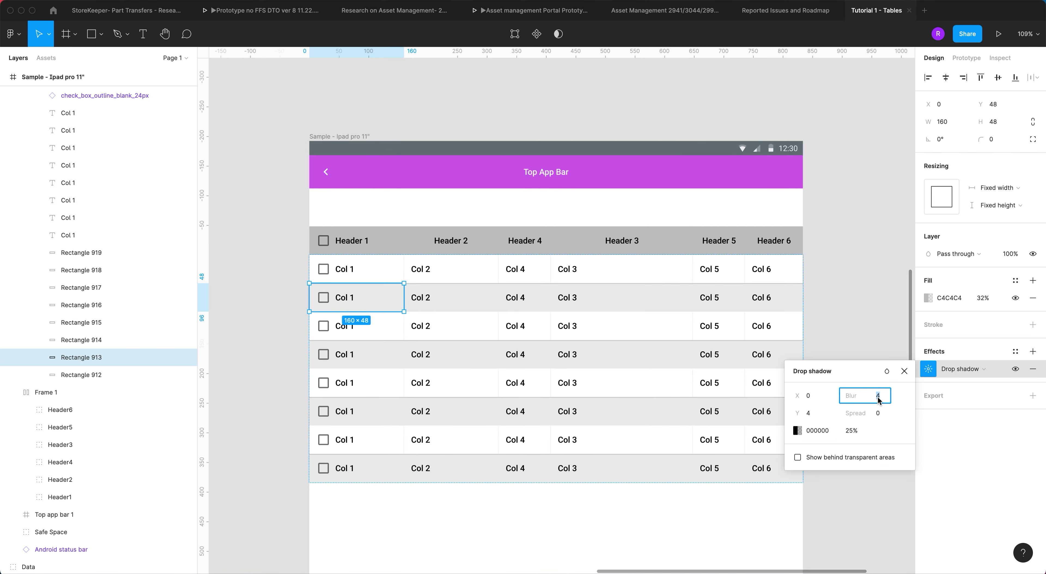
type("1")
left_click(814, 413)
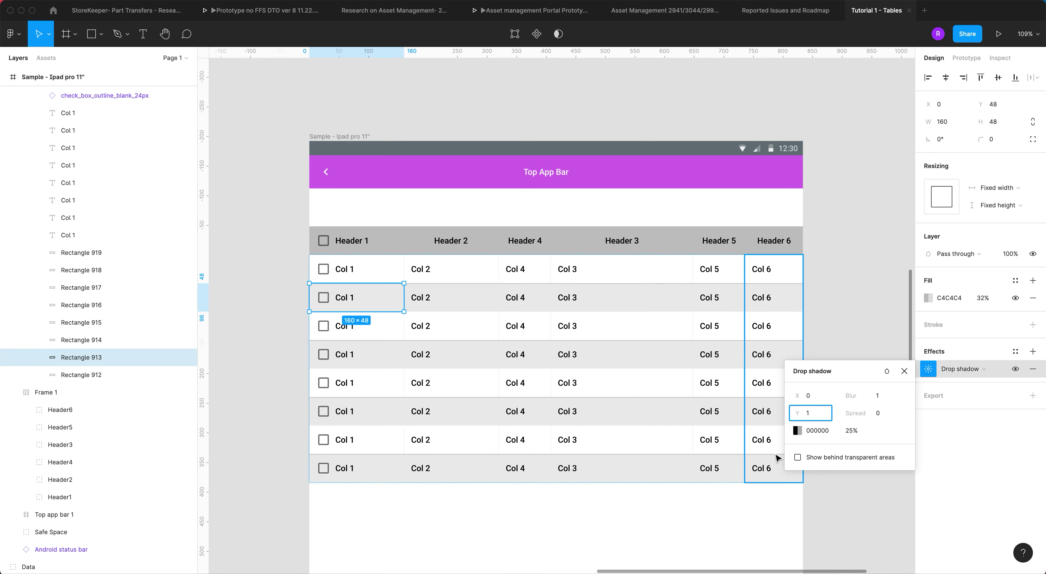
left_click(716, 514)
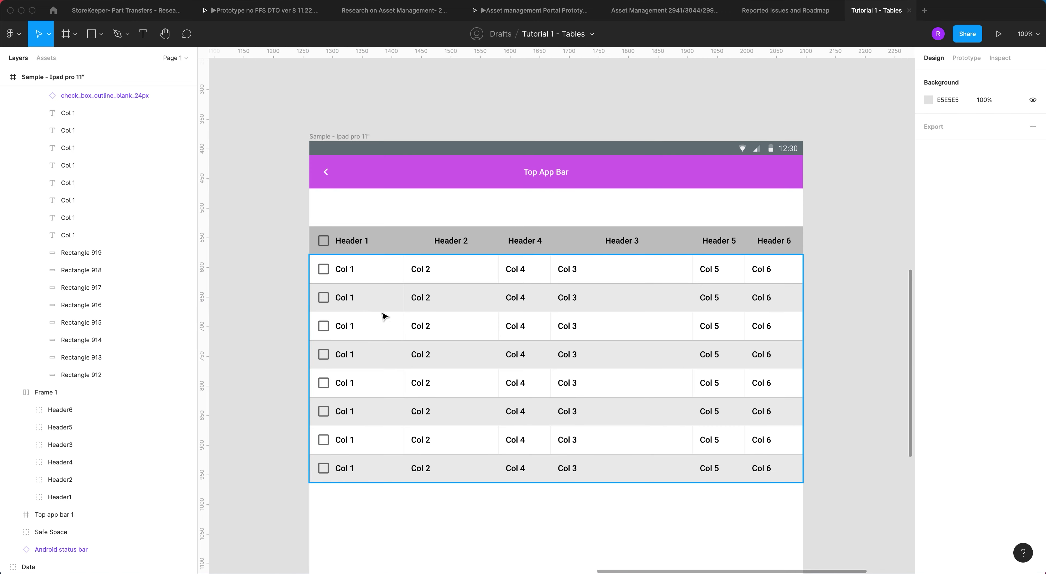
Step: Check the drop shadow settings of the grey second-row background of Col 1
double_click(380, 300)
double_click(380, 300)
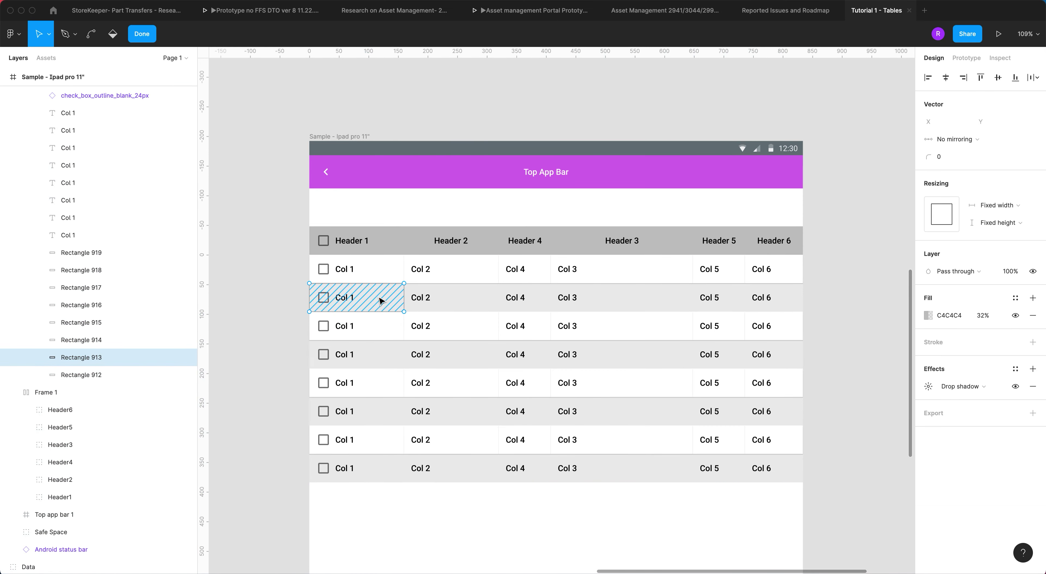
key("Escape")
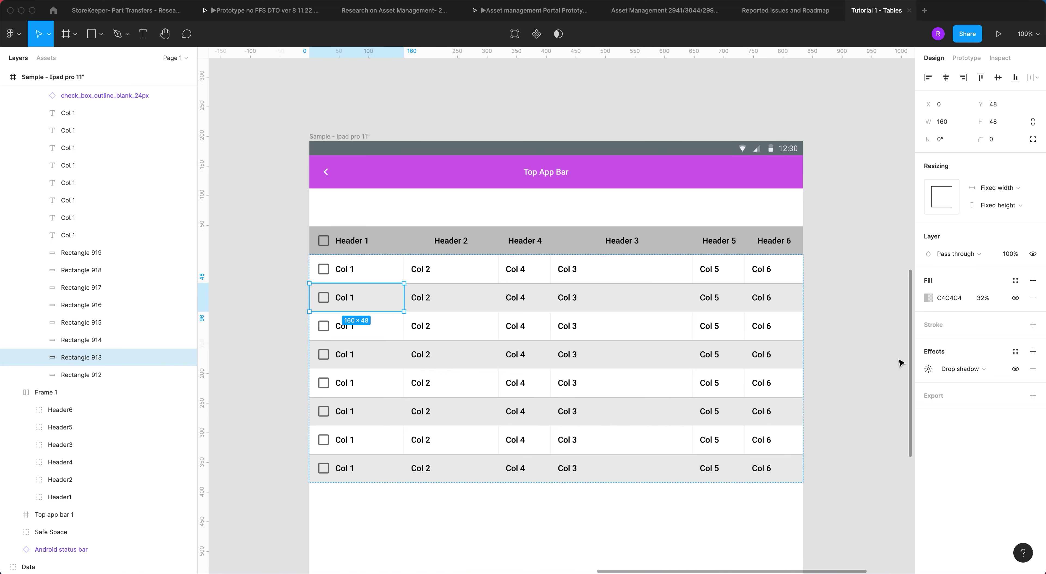
left_click(929, 369)
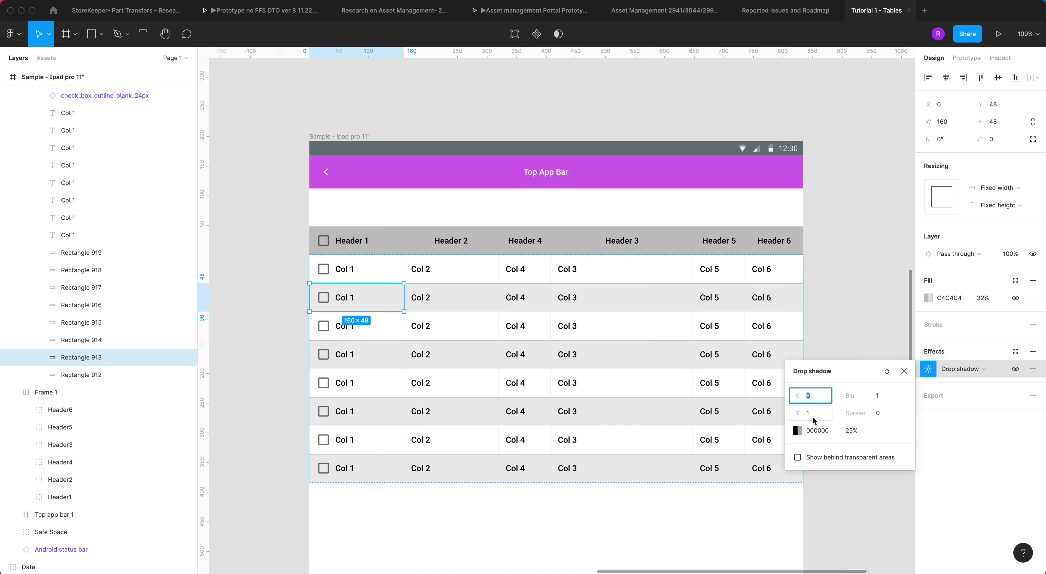
left_click(756, 514)
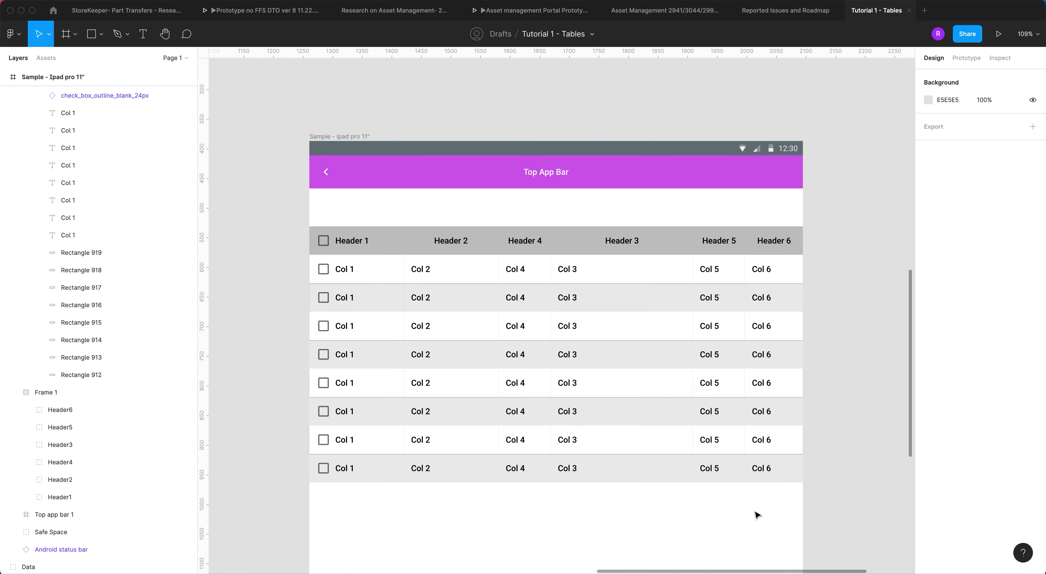
left_click(383, 307)
left_click(378, 306)
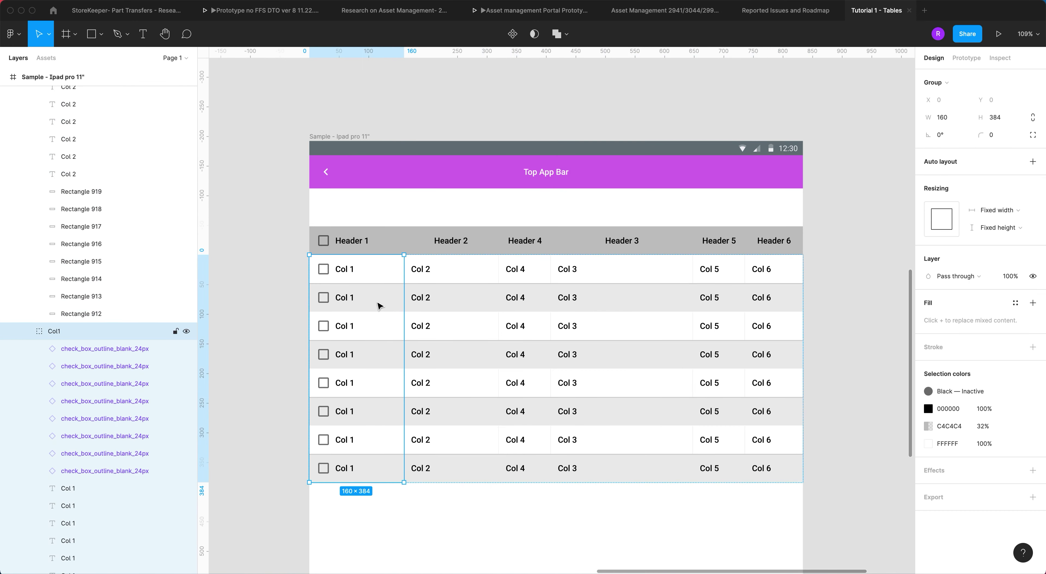
left_click(378, 306)
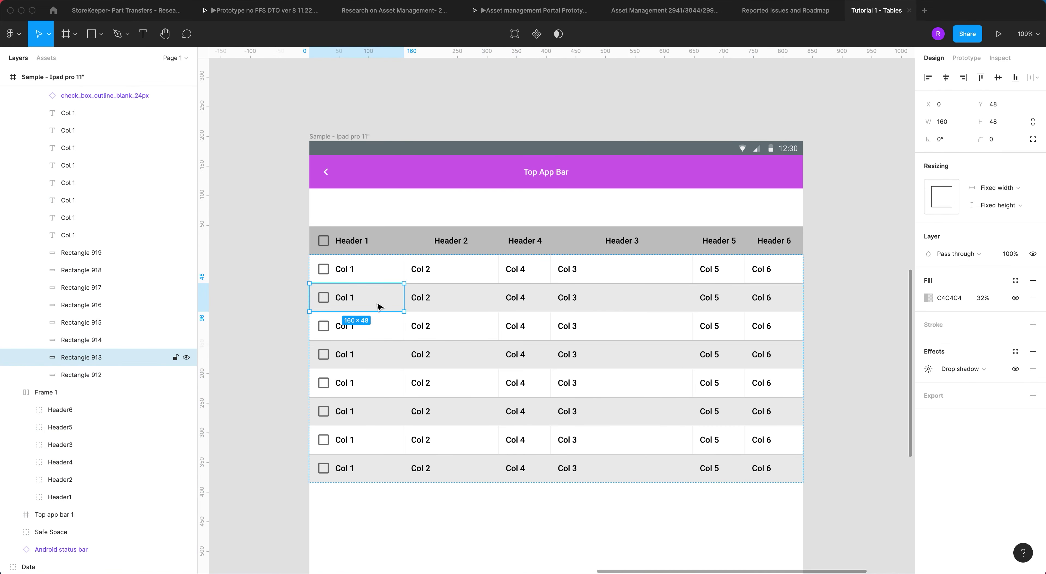
Step: Add a second drop shadow to the third-row Col 1 background and set the original shadow's Y offset to -1
left_click(380, 334)
double_click(381, 334)
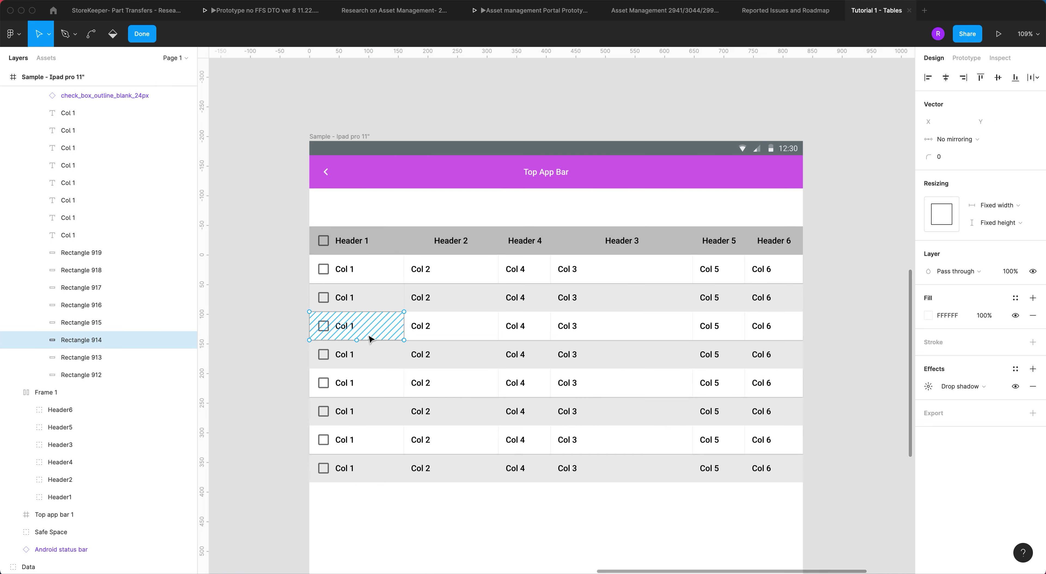
key("Escape")
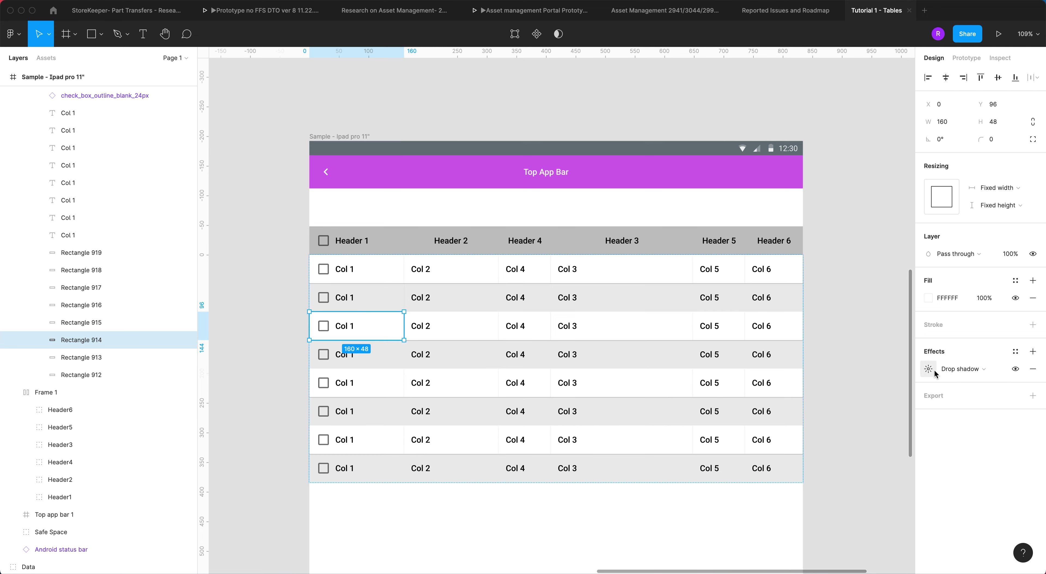
left_click(1033, 352)
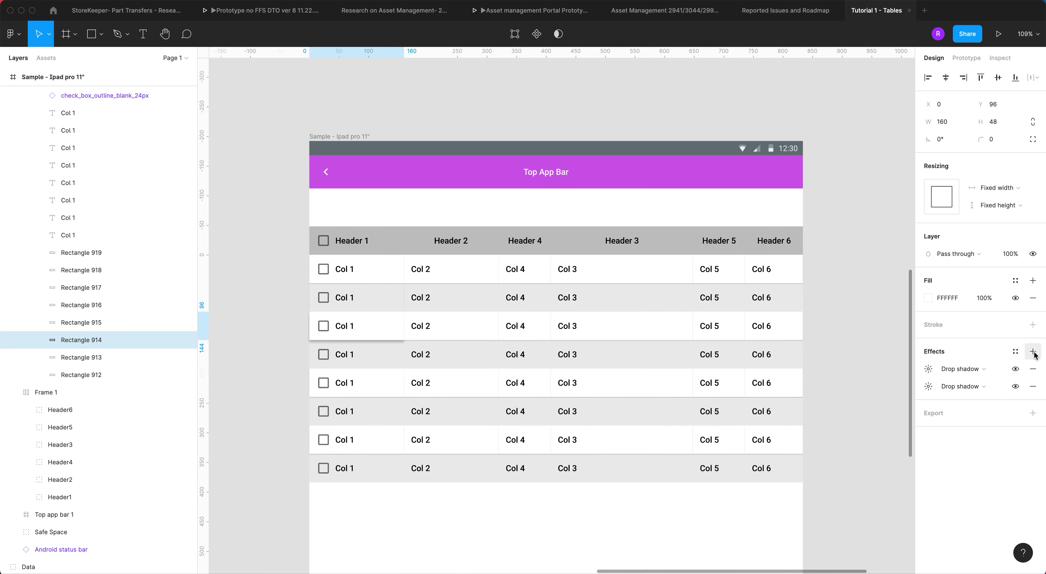
left_click(929, 386)
left_click(816, 435)
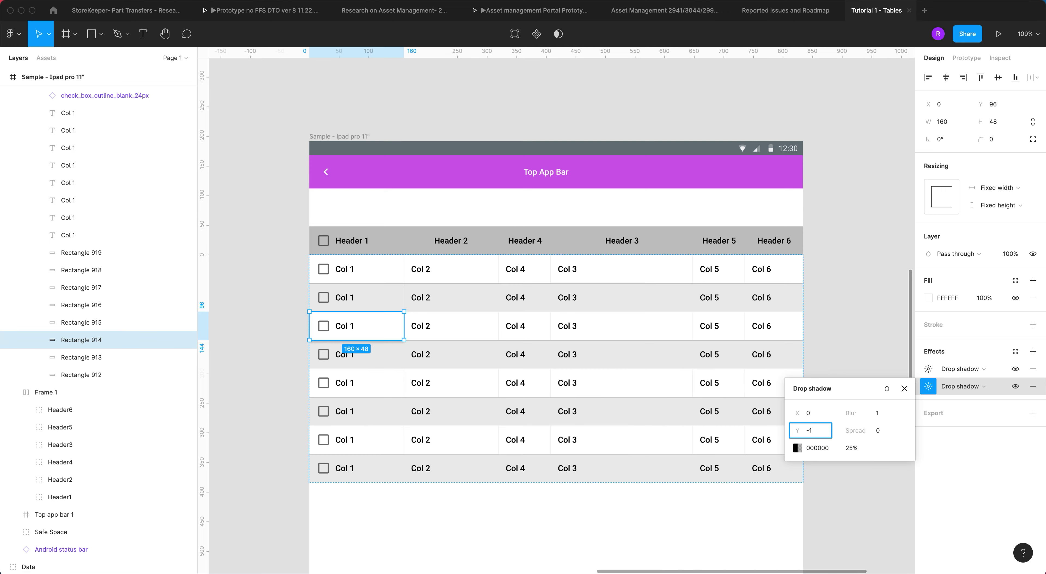
left_click(866, 480)
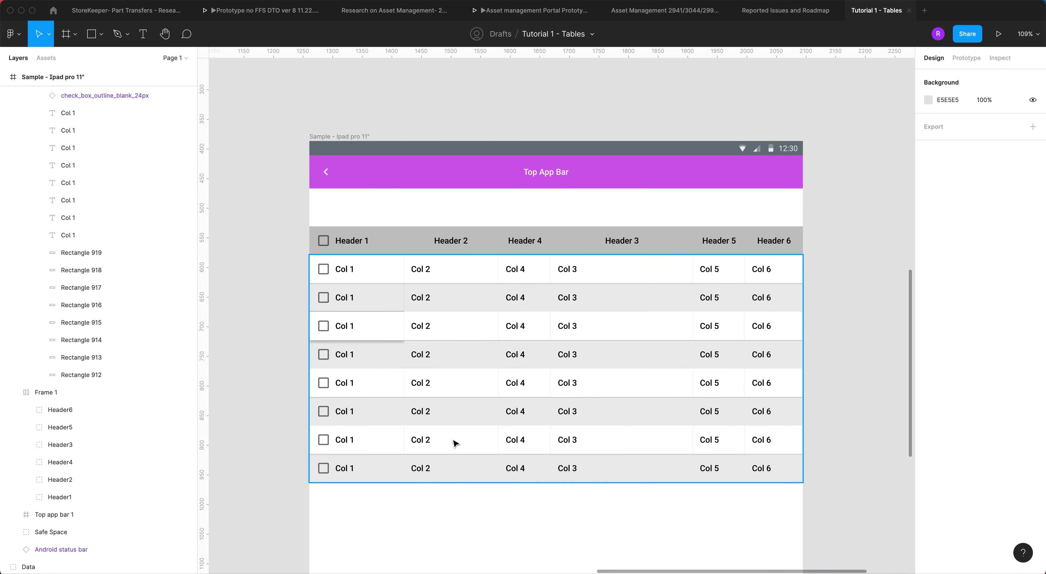
Step: Set the Y offset of the newly added drop shadow on the third-row Col 1 background to 1
left_click(389, 336)
double_click(386, 332)
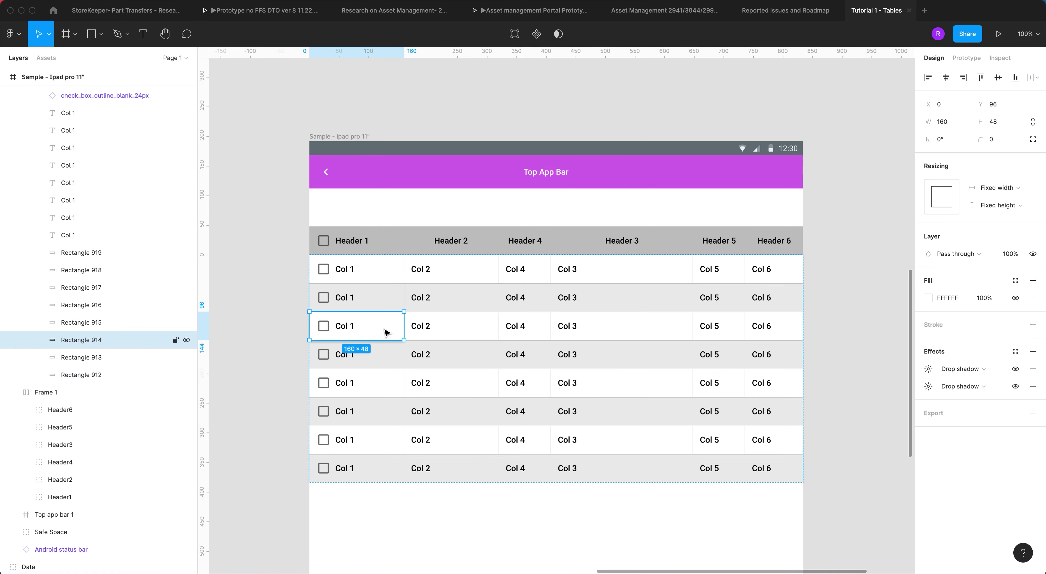
left_click(933, 369)
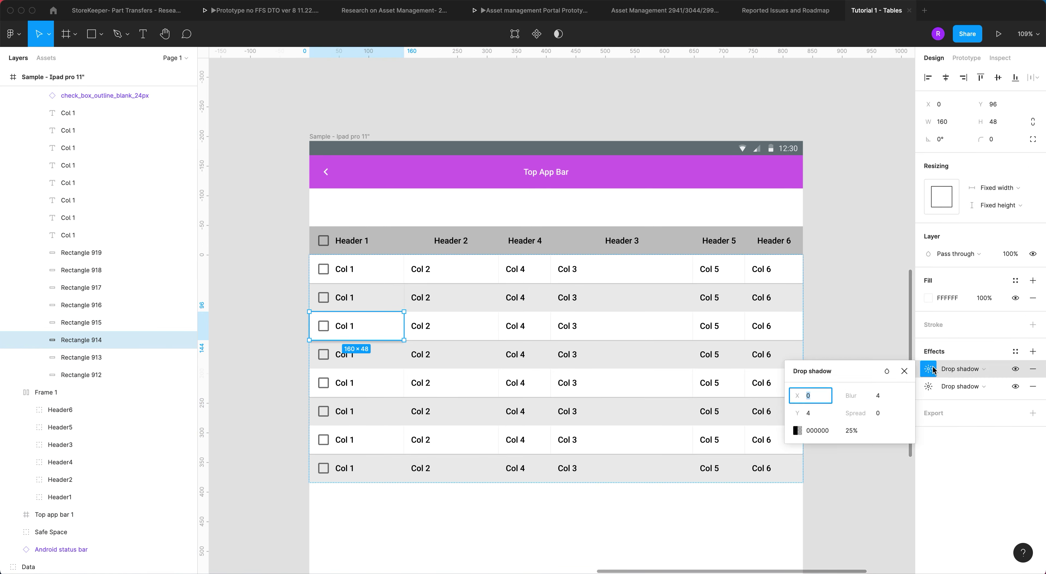
left_click(814, 417)
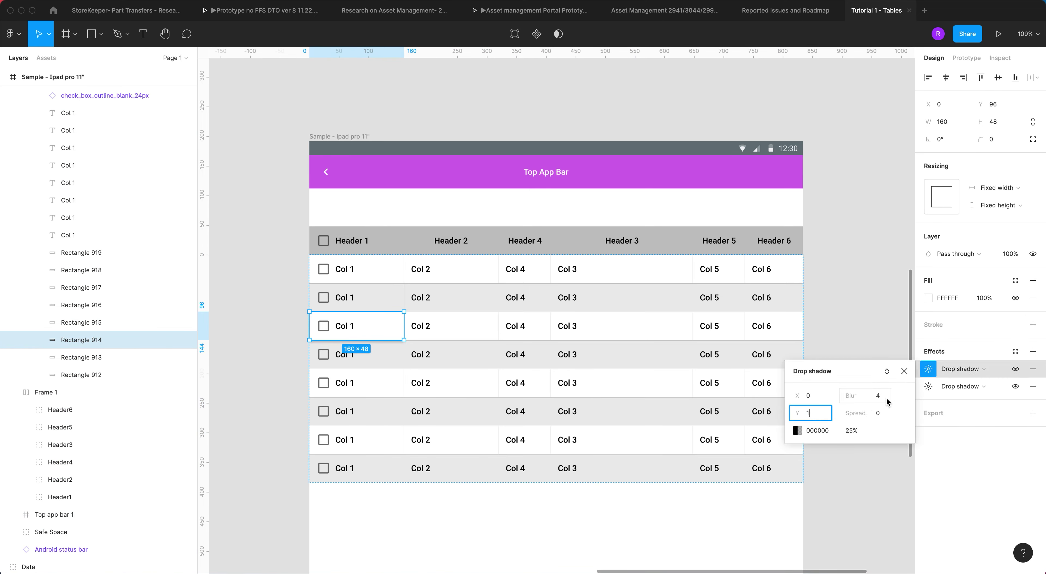
left_click(883, 483)
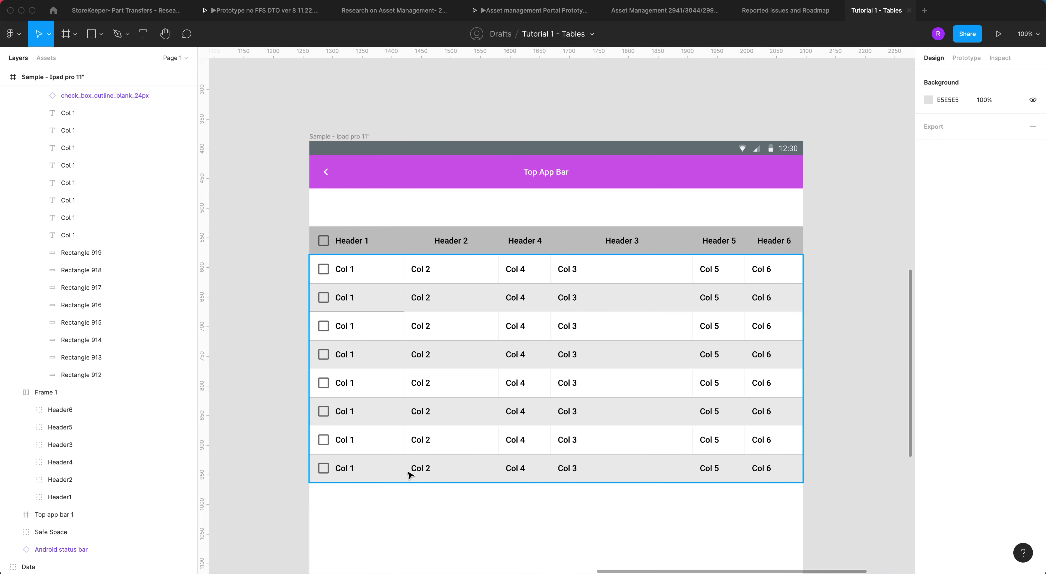
Step: Copy the properties of the white third-row Col 1 background rectangle
double_click(375, 322)
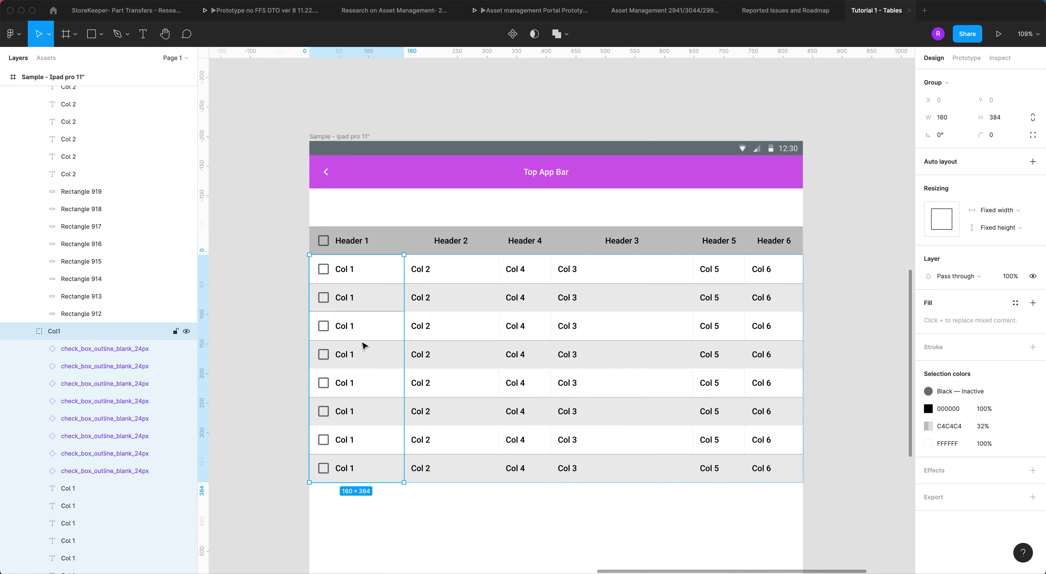
double_click(377, 333)
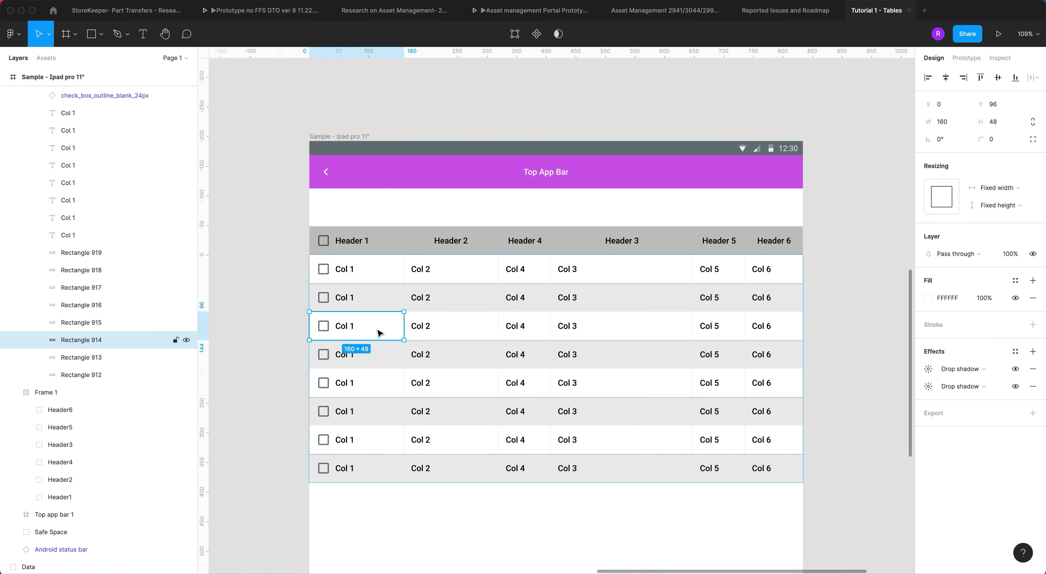
right_click(377, 334)
mouse_move(411, 323)
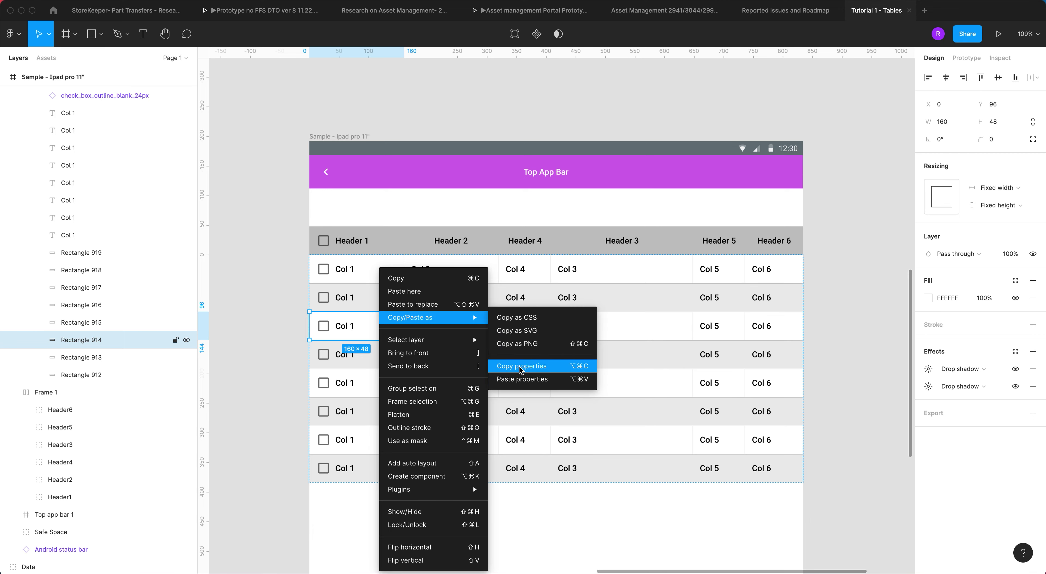
left_click(521, 367)
Step: Paste the copied properties onto the third-row background rectangles of Col 2, Col 4, Col 3, Col 5 and Col 6
left_click(484, 334)
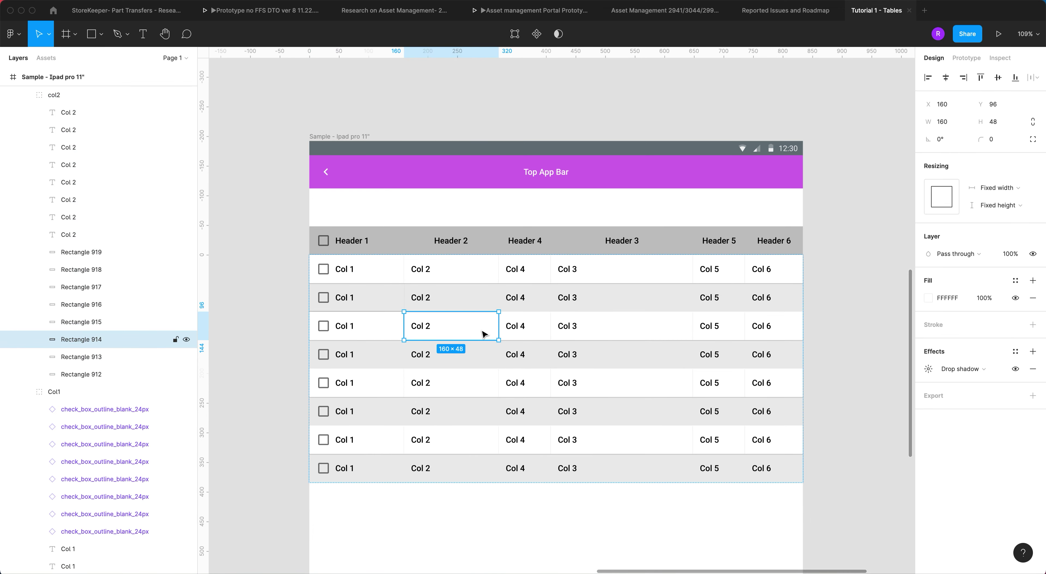
left_click(597, 331, "shift")
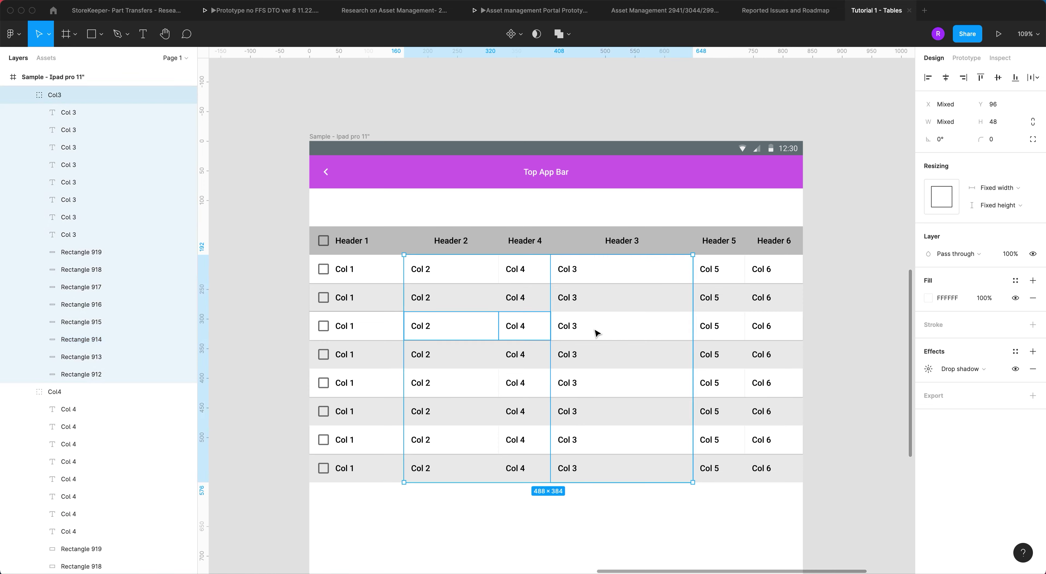
left_click(738, 326, "shift")
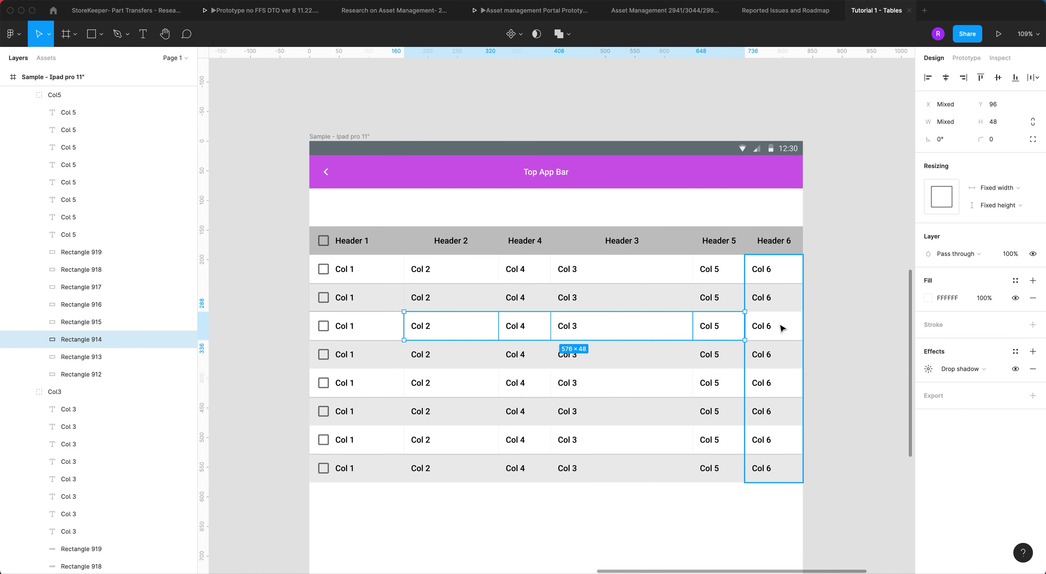
left_click(780, 325, "shift")
right_click(783, 326)
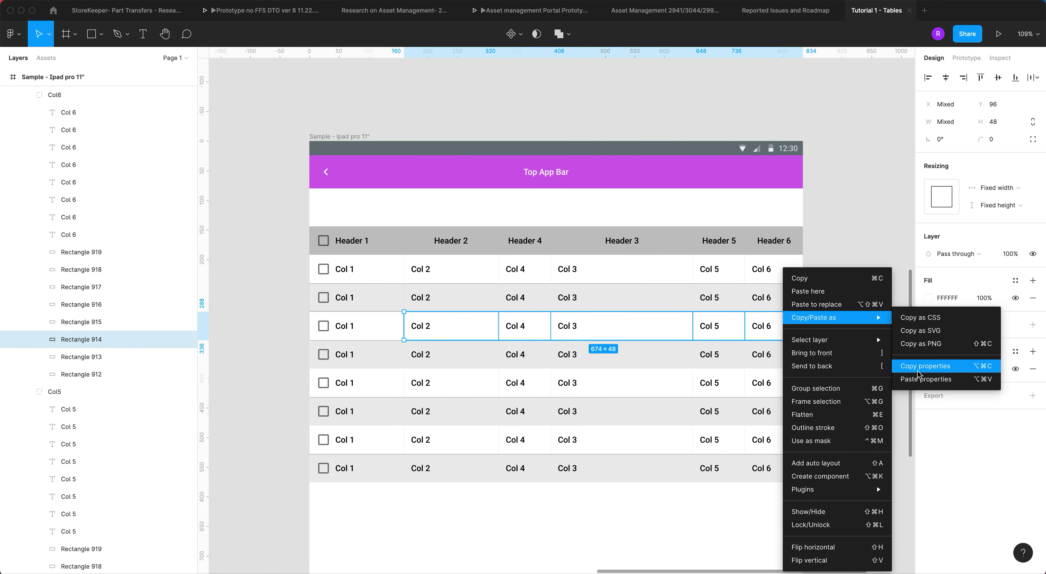
left_click(931, 380)
Step: Paste the copied double-shadow properties onto the fifth-row background rectangles of all six columns
left_click(378, 385)
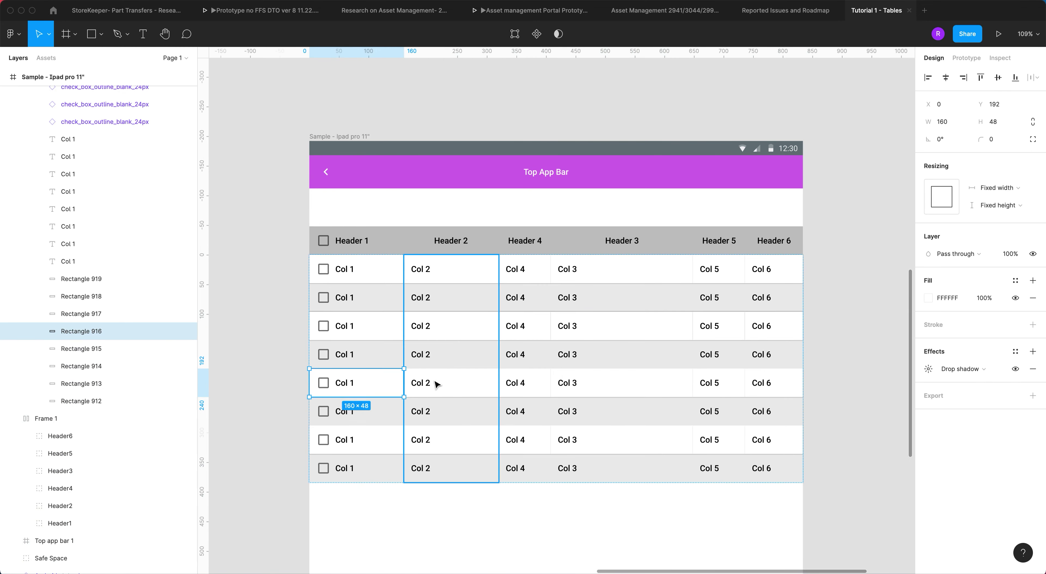
left_click(458, 384, "shift")
left_click(458, 384, "shift")
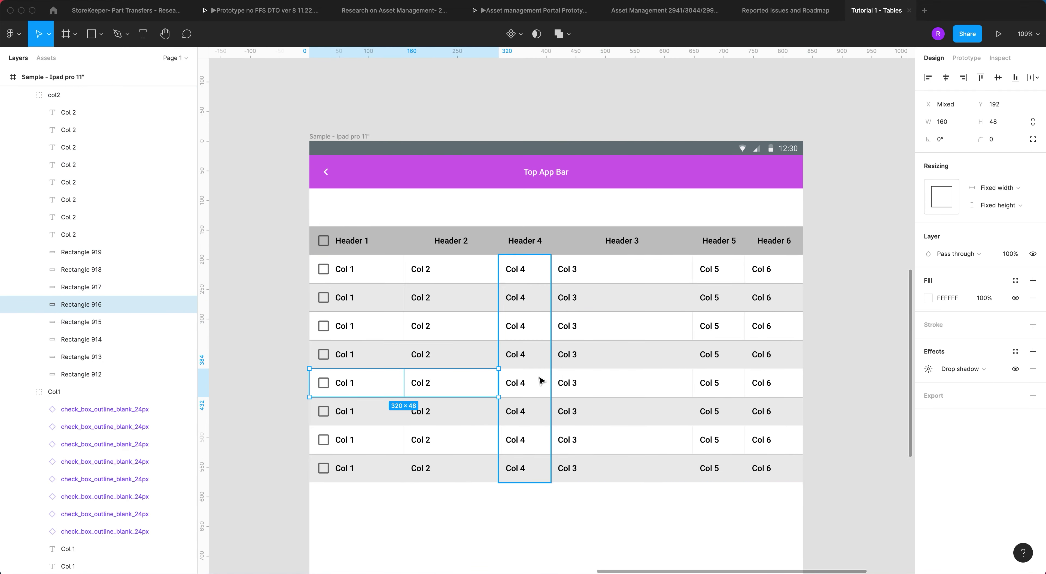
left_click(539, 383, "shift")
left_click(539, 382, "shift")
left_click(606, 385, "shift")
left_click(606, 385, "shift")
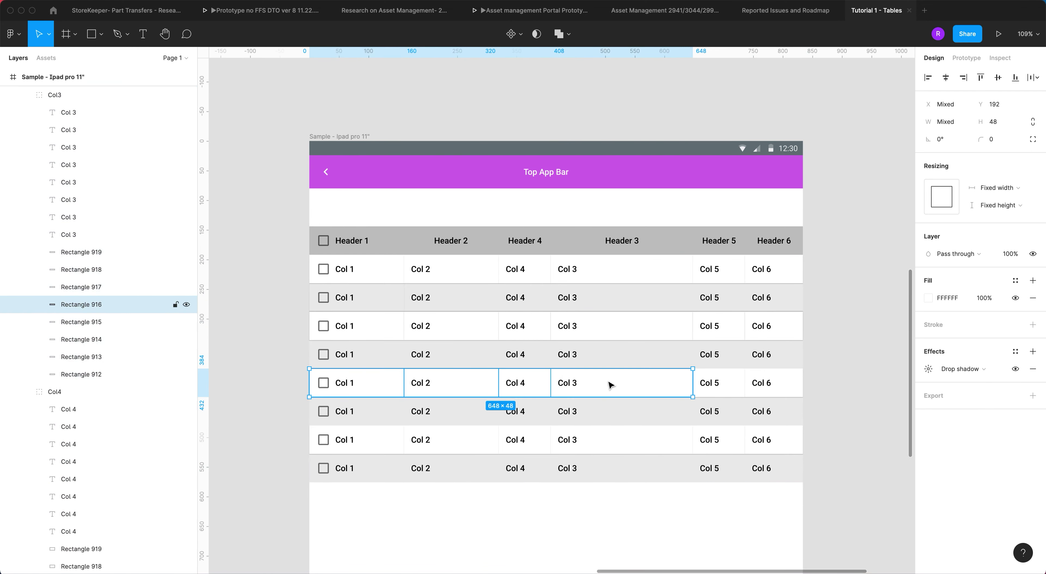
left_click(727, 385, "shift")
left_click(728, 385, "shift")
left_click(788, 386, "shift")
left_click(788, 386, "shift")
right_click(788, 386)
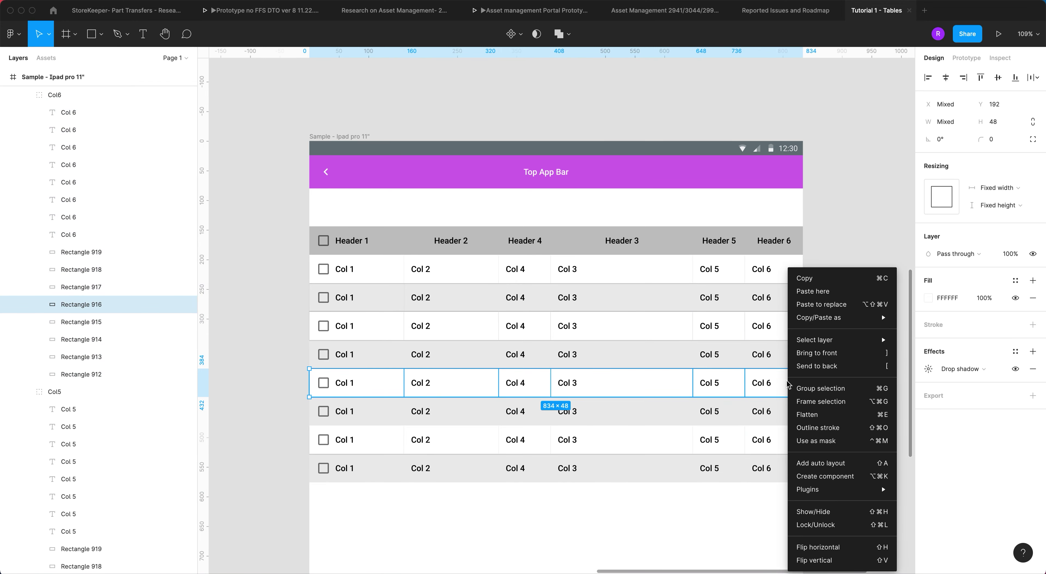
mouse_move(824, 320)
left_click(931, 379)
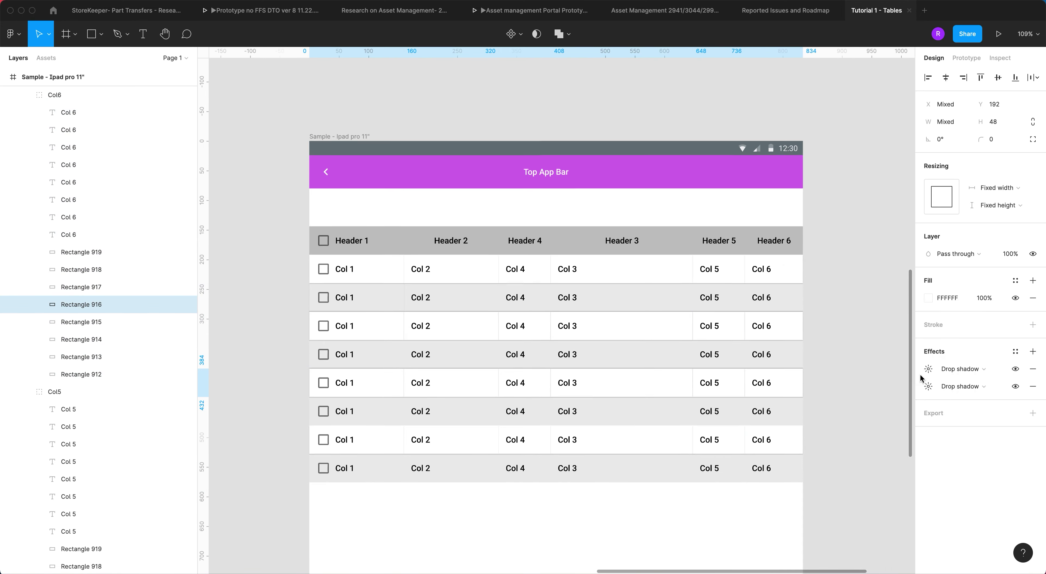
Step: Paste the copied double-shadow properties onto the seventh-row background rectangles of all six columns
double_click(374, 447)
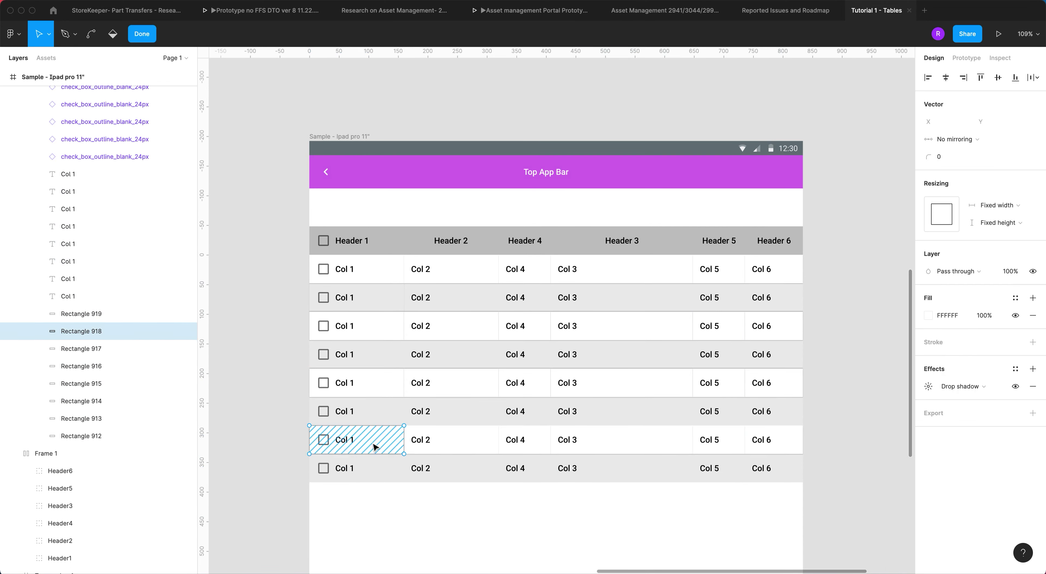
key("Escape")
left_click(451, 444, "shift")
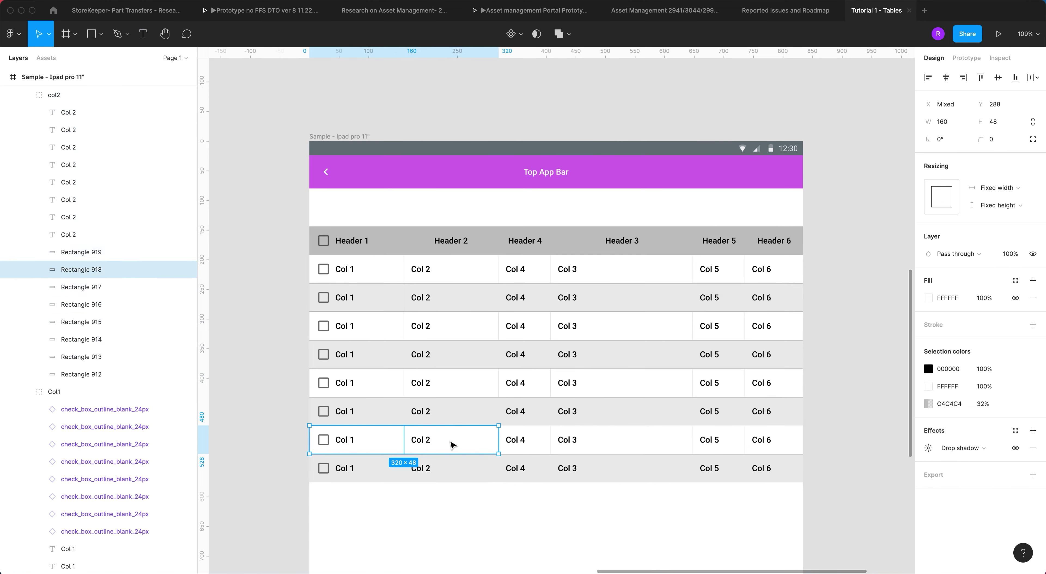
left_click(535, 442, "shift")
left_click(605, 441, "shift")
left_click(606, 442, "shift")
left_click(608, 442, "shift")
left_click(733, 442, "shift")
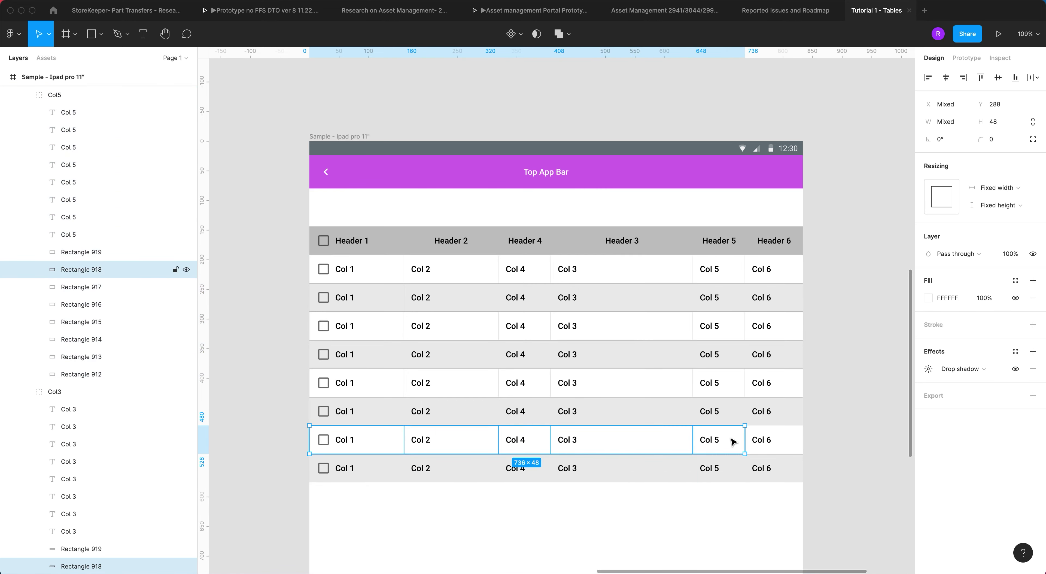
left_click(784, 441, "shift")
right_click(785, 442)
mouse_move(853, 317)
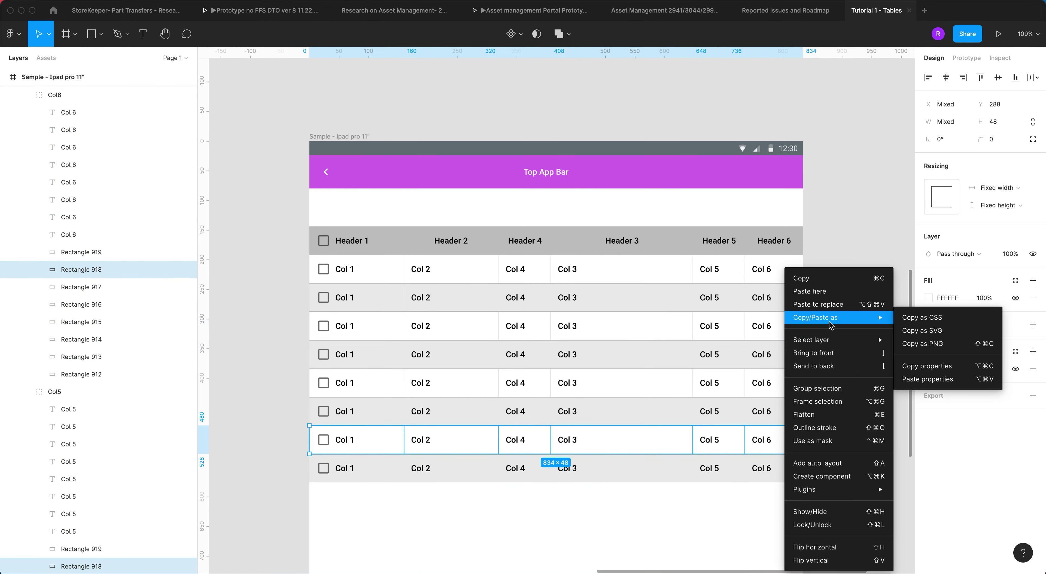
left_click(922, 380)
left_click(729, 522)
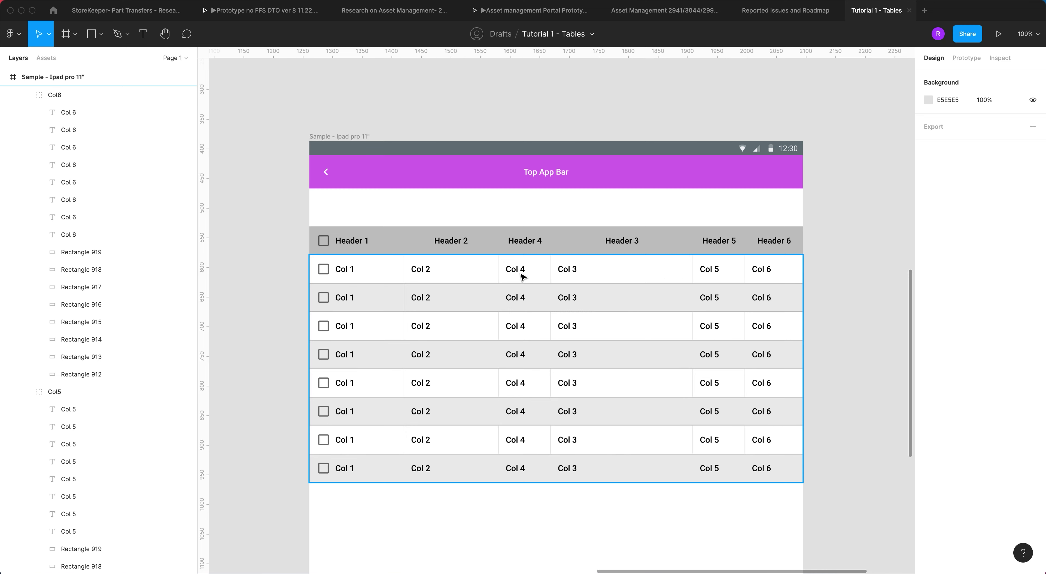
Step: Check the drop shadow settings of the first-row Col 1 background rectangle
double_click(386, 277)
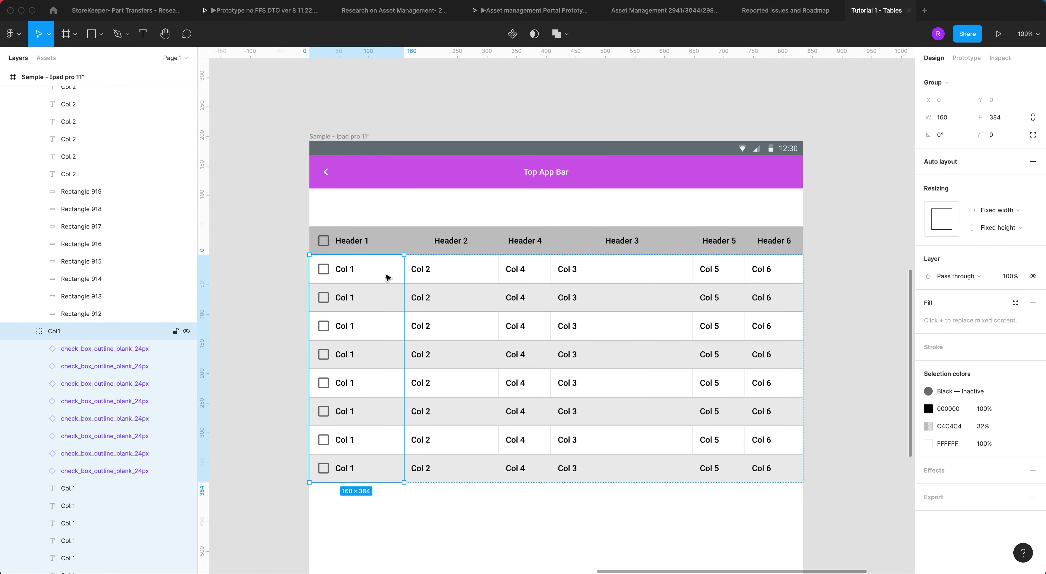
double_click(386, 277)
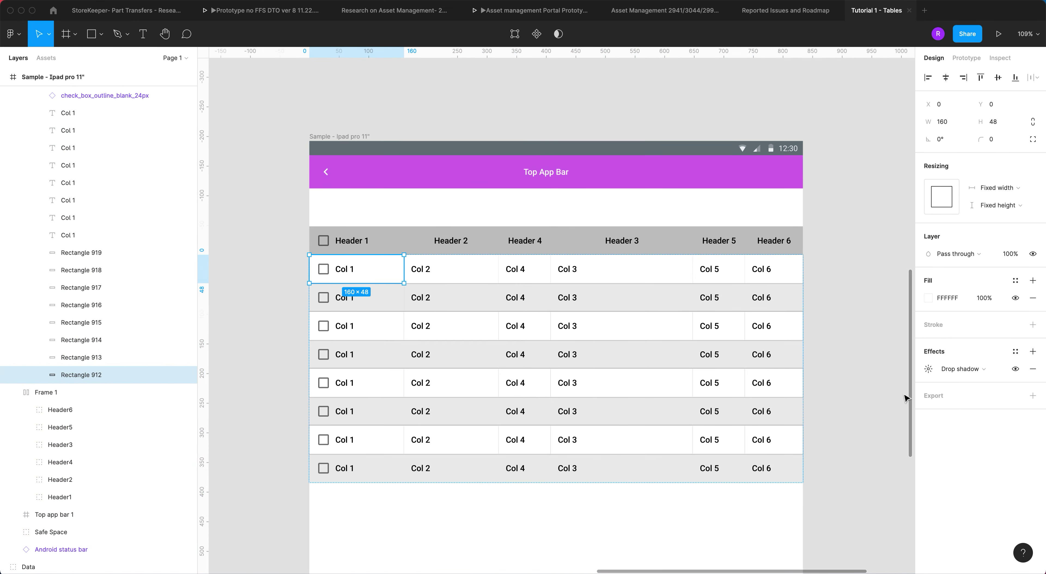
left_click(929, 369)
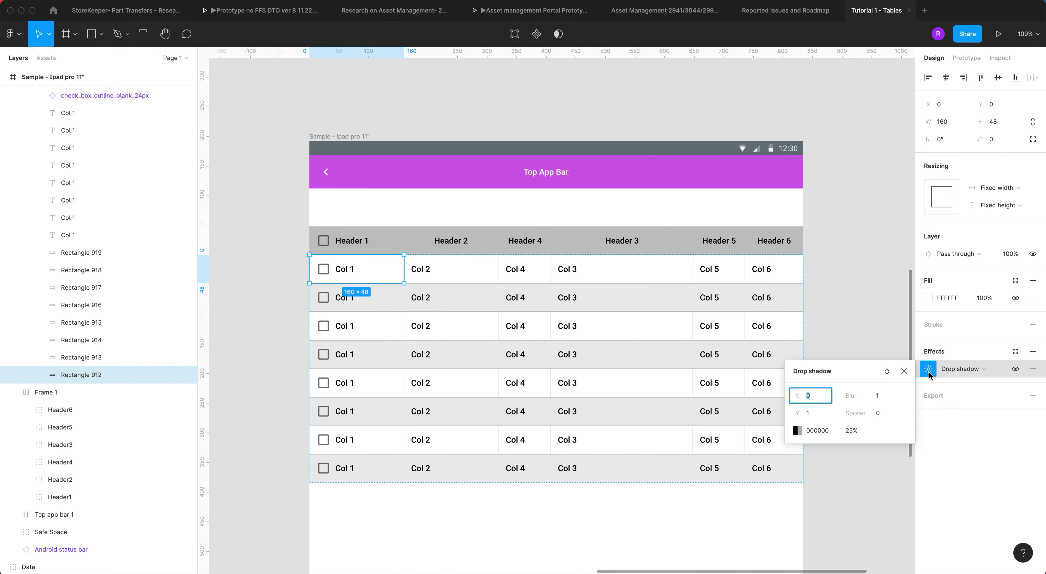
left_click(861, 327)
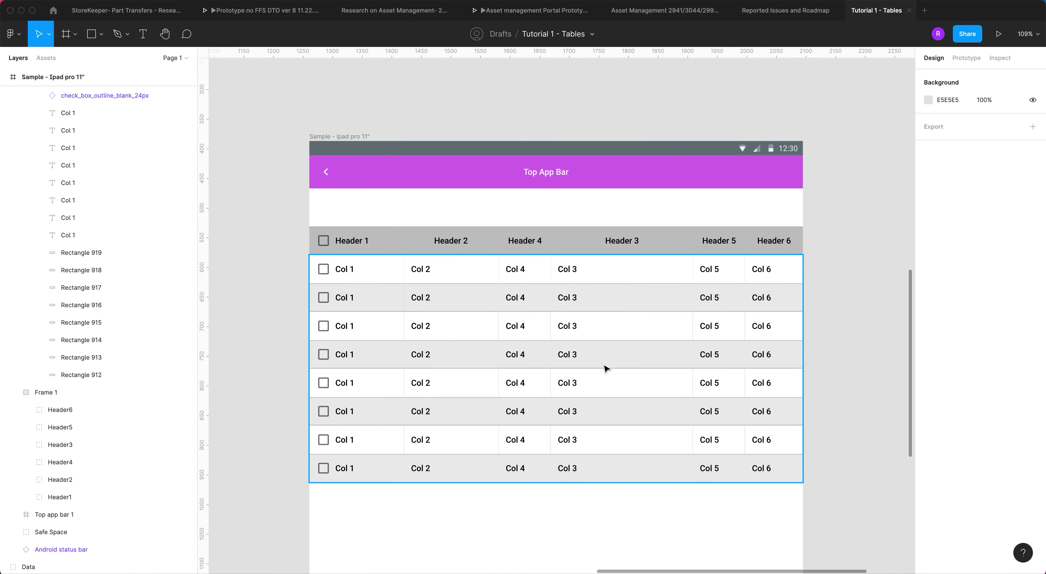
scroll(543, 538, "down", 5)
scroll(540, 536, "up", 5)
scroll(528, 532, "down", 8)
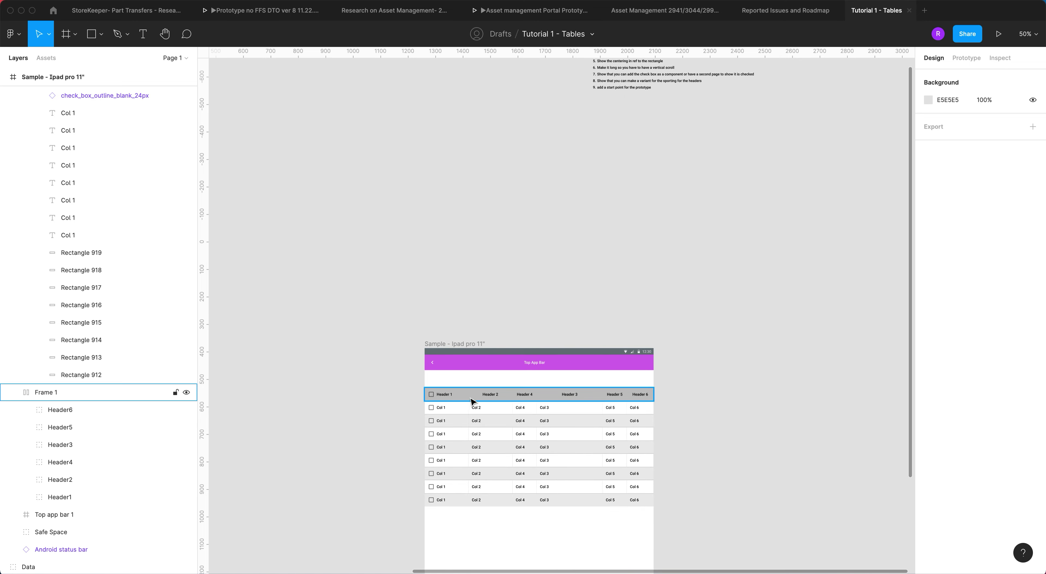
scroll(533, 492, "up", 3)
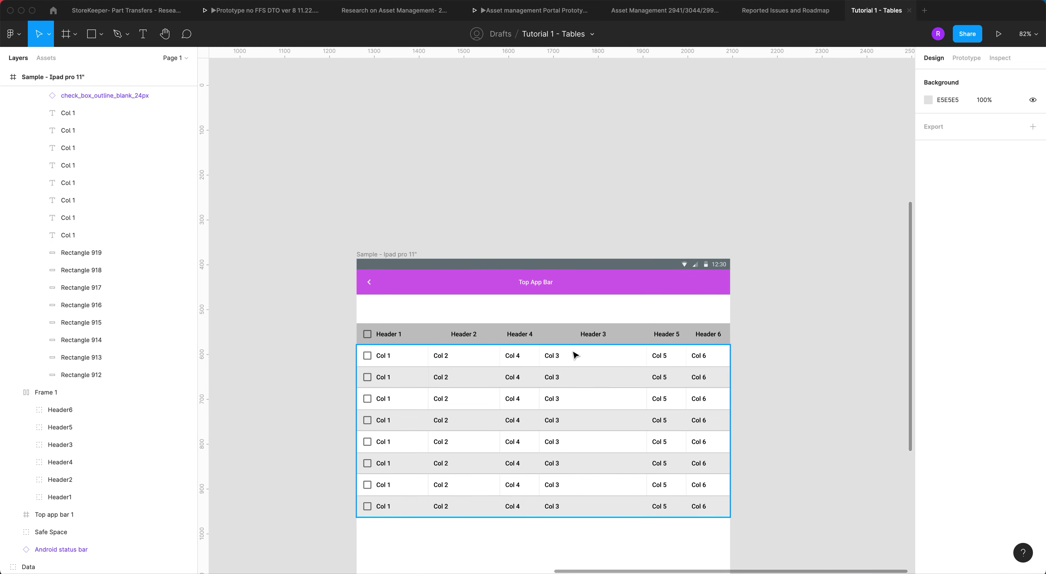
left_click(417, 338)
left_click(417, 338)
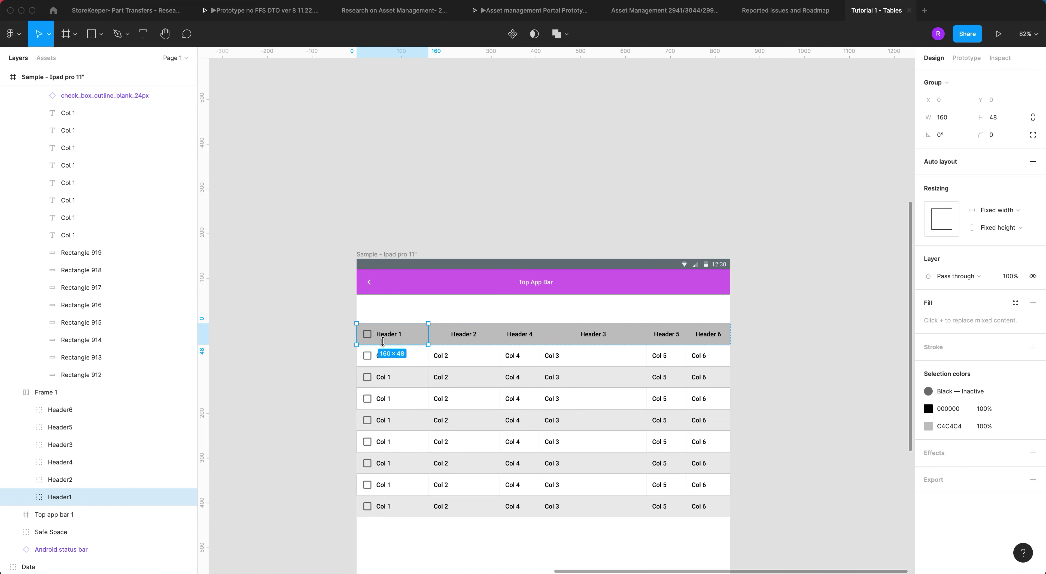
left_click(269, 214)
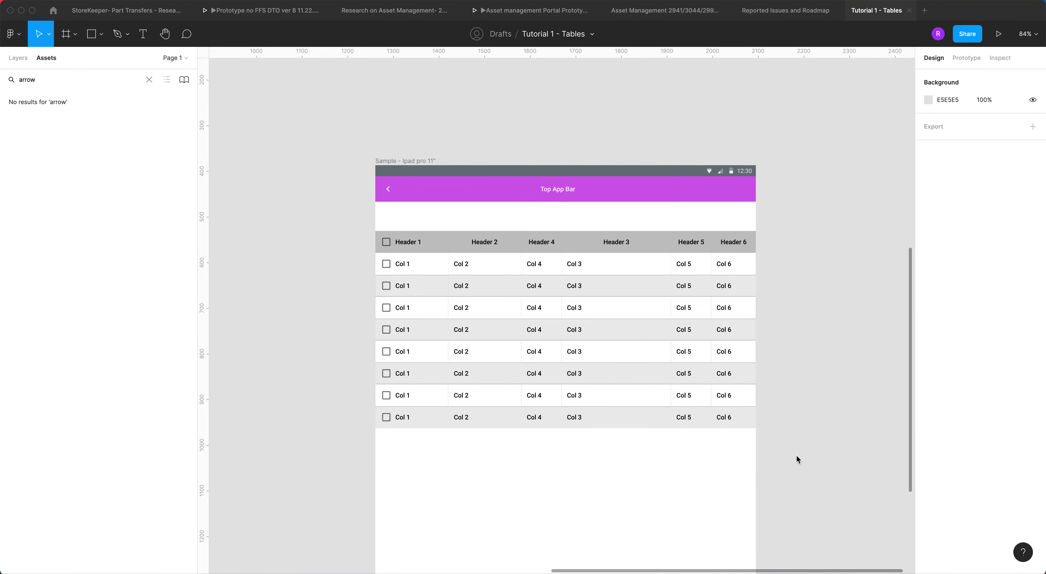
Step: Switch to the Google Fonts icons page in Chrome, download the Arrow Downward icon as SVG, and return to Figma
key("super+Tab")
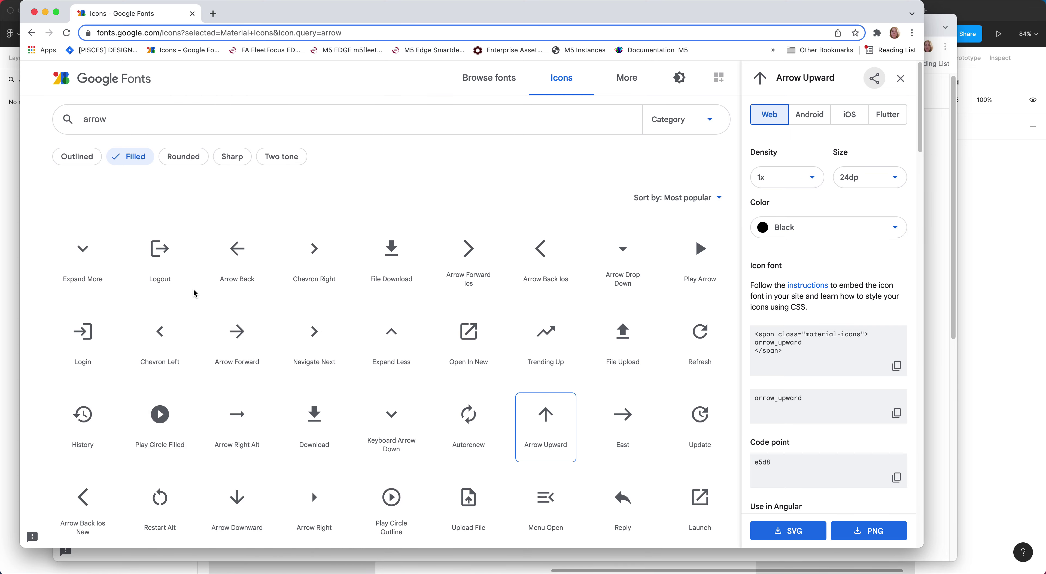
scroll(314, 410, "down", 3)
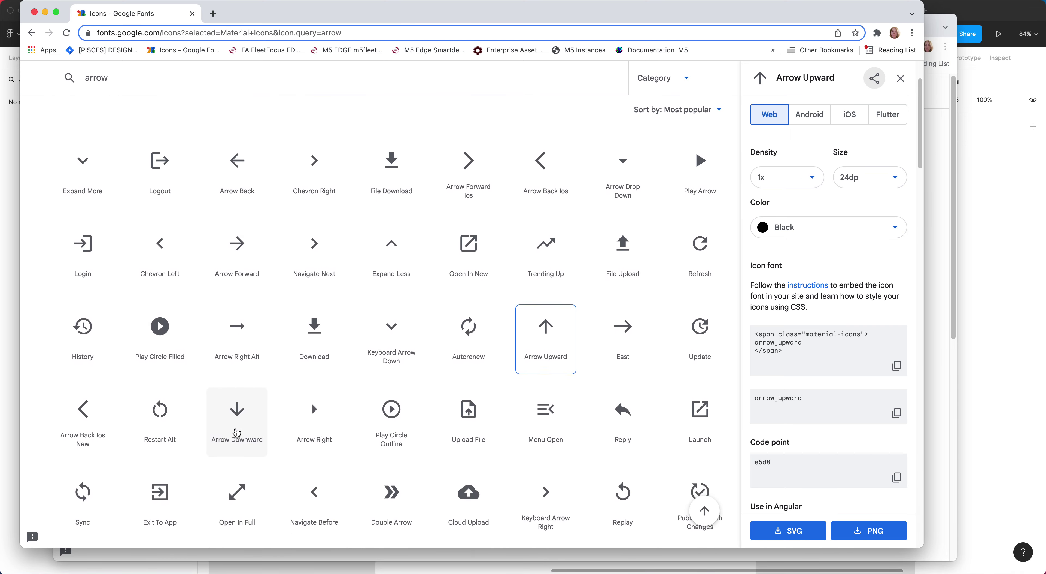
left_click(242, 414)
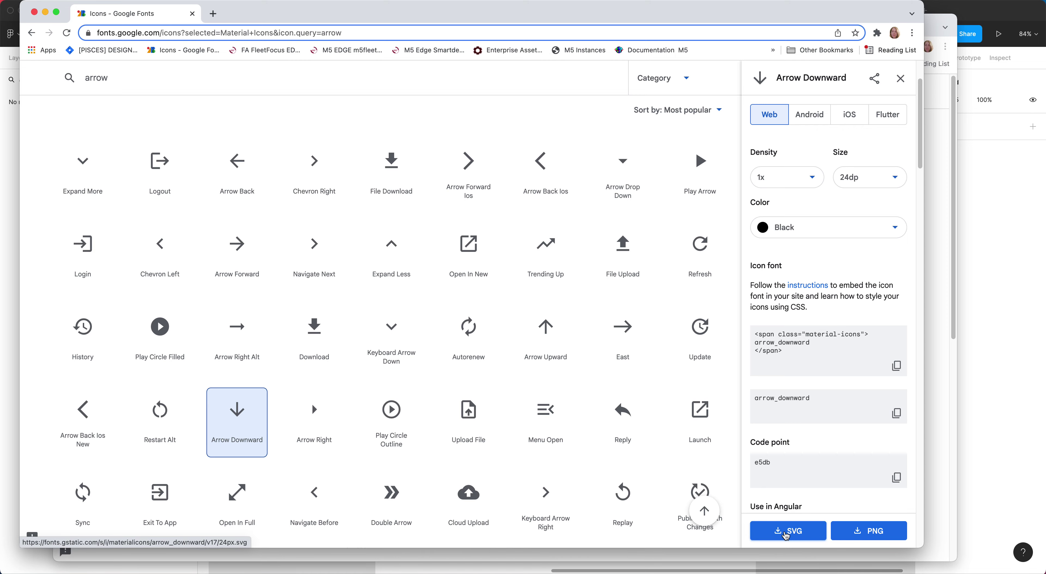
left_click(785, 533)
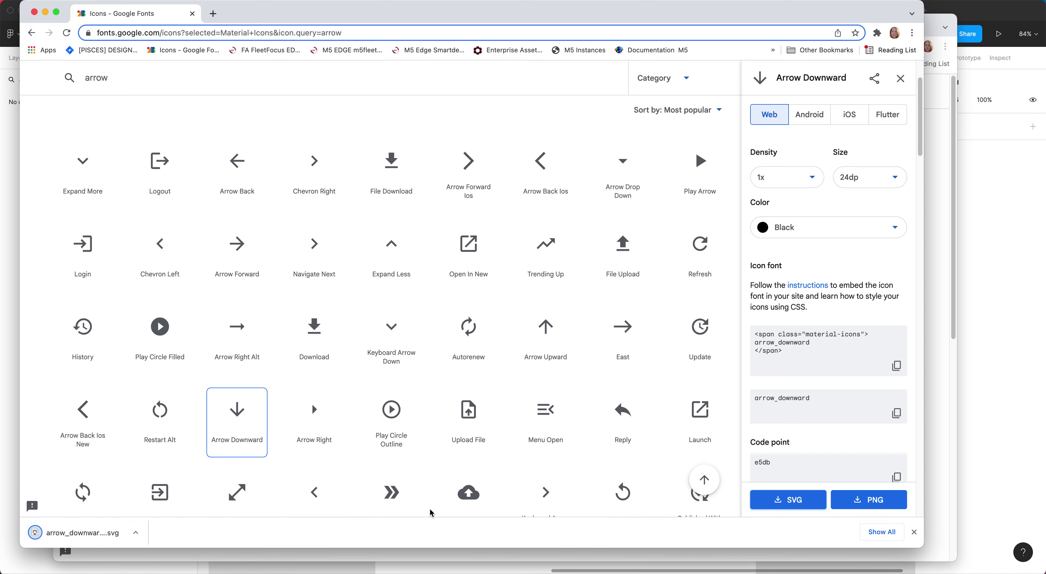
left_click_drag(547, 11, 670, 571)
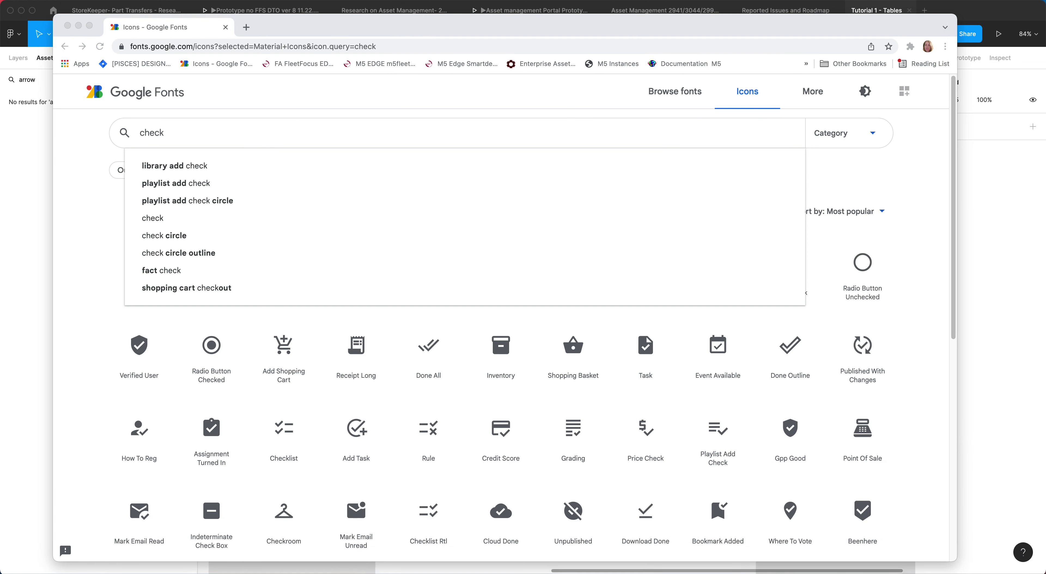
left_click(24, 302)
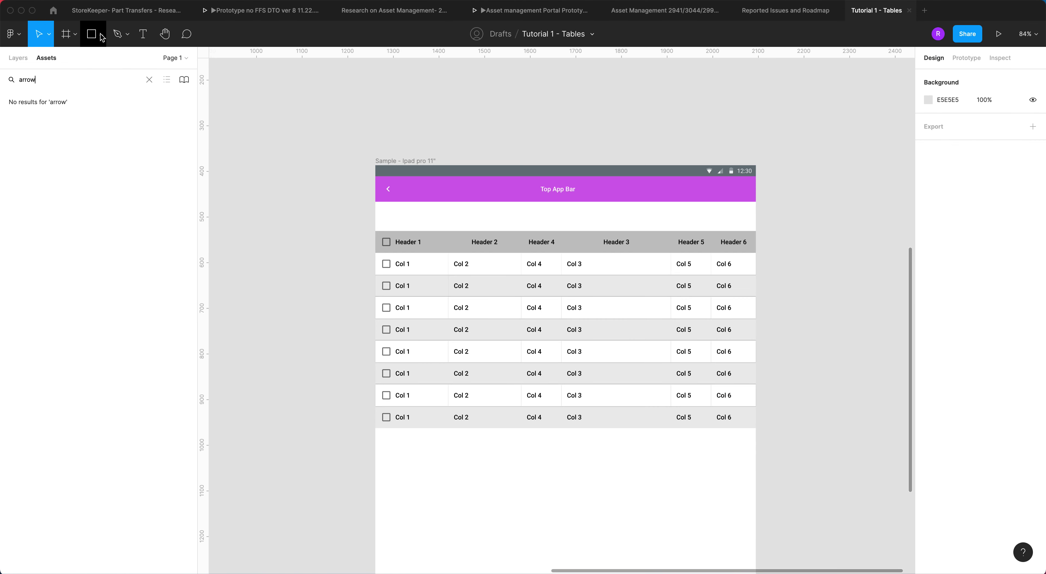
Step: Import arrow_downward_black_24dp.svg from the Downloads folder and place it on the canvas above the iPad frame
left_click(101, 41)
left_click(99, 139)
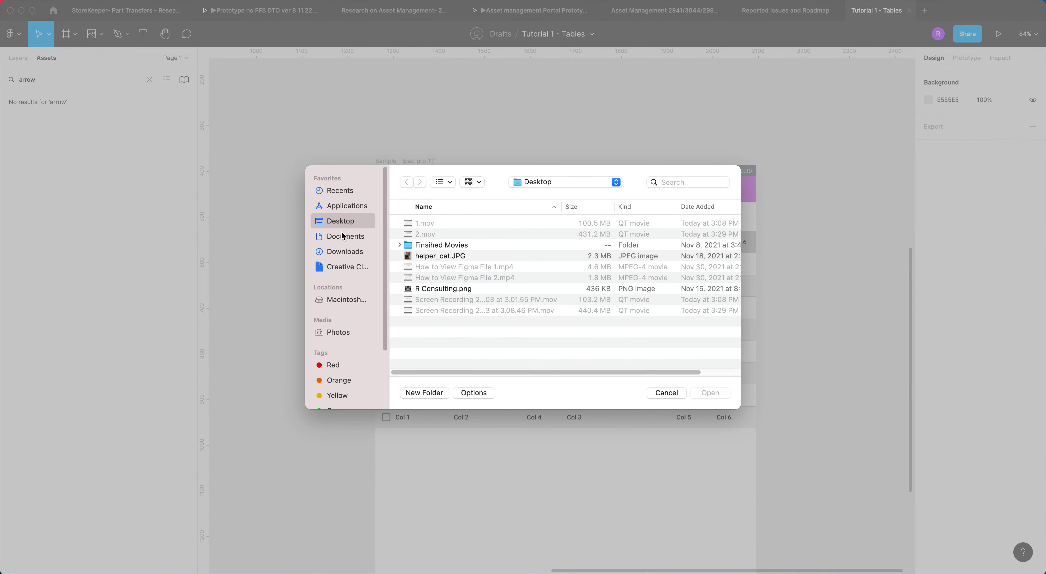
left_click(346, 252)
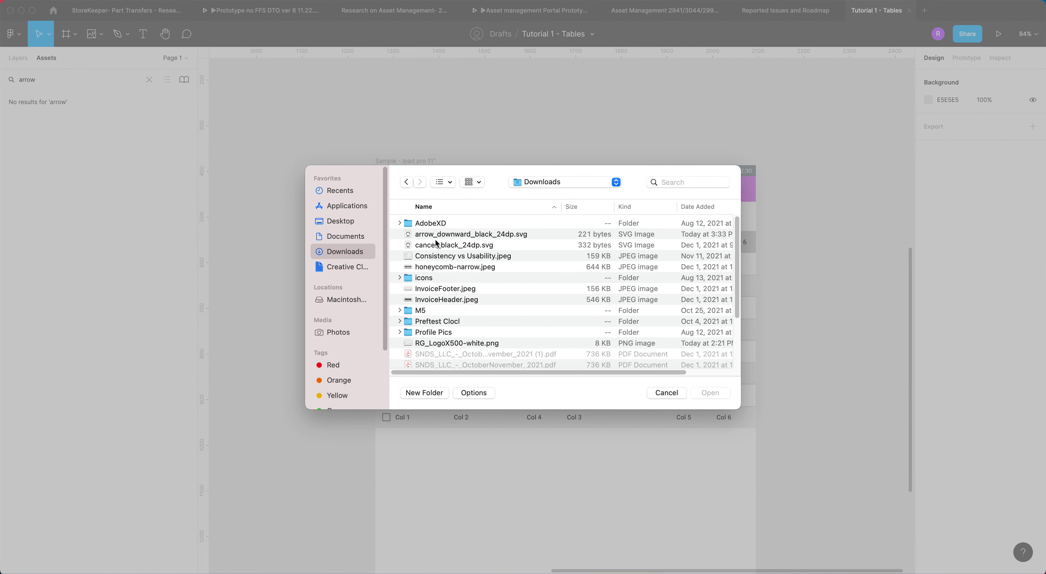
left_click(451, 239)
left_click_drag(451, 239, 549, 116)
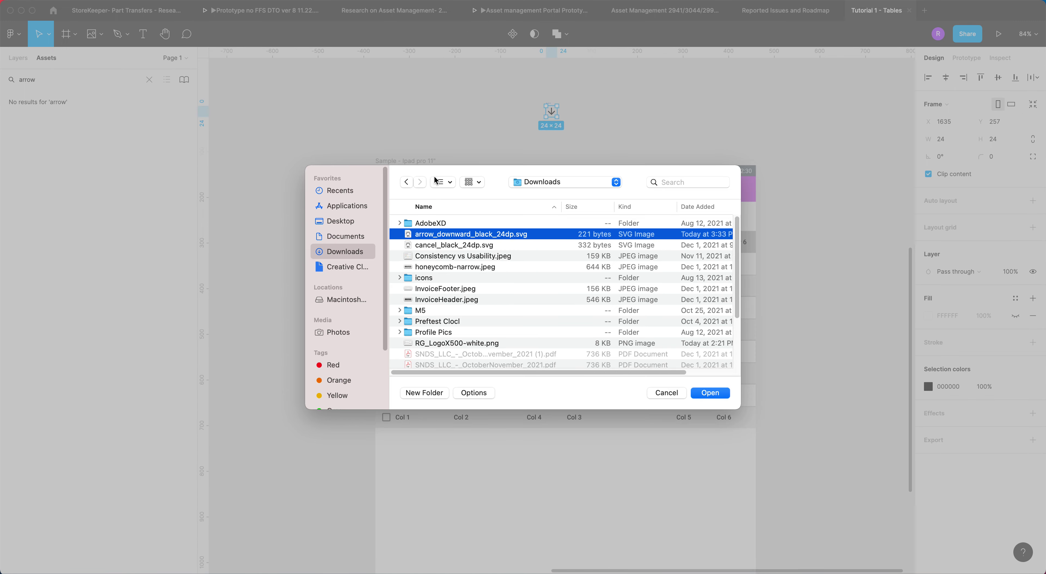
left_click(667, 393)
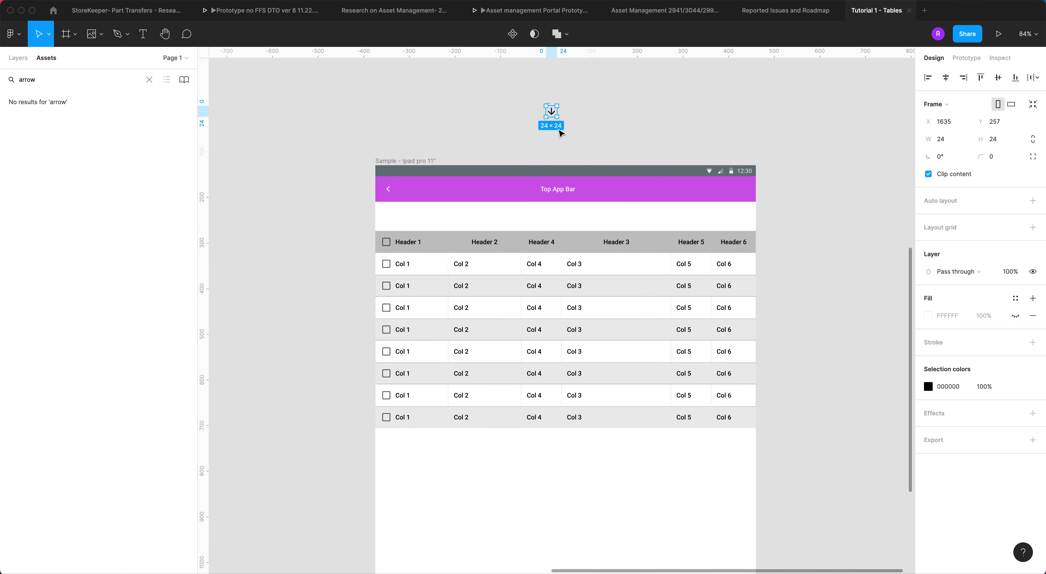
Step: Move the downward arrow icon beside the iPad frame, level with the first table row, and duplicate it alongside at X 1057, Y 585
left_click_drag(552, 115, 318, 265)
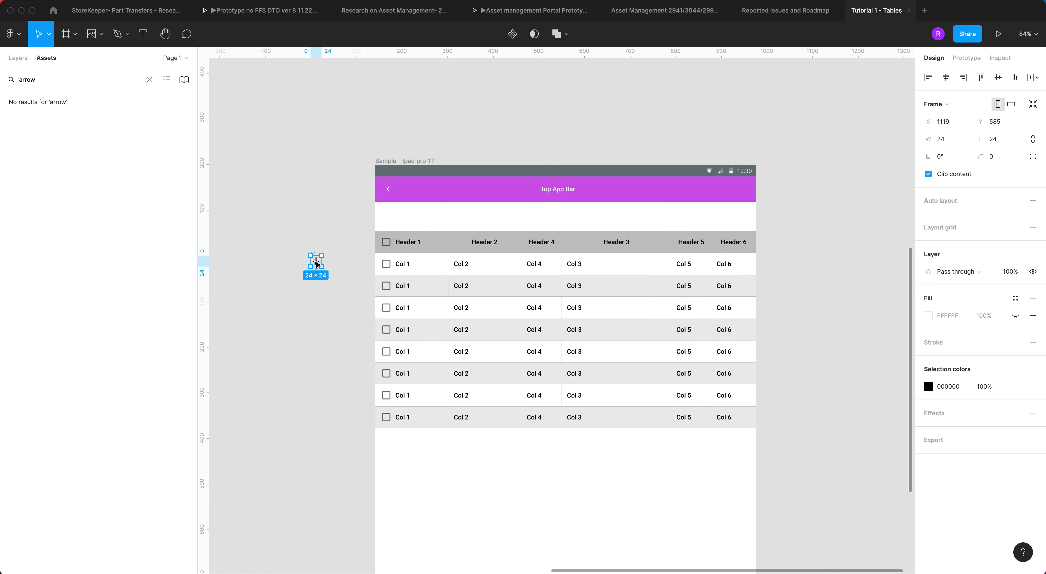
left_click_drag(317, 263, 288, 264)
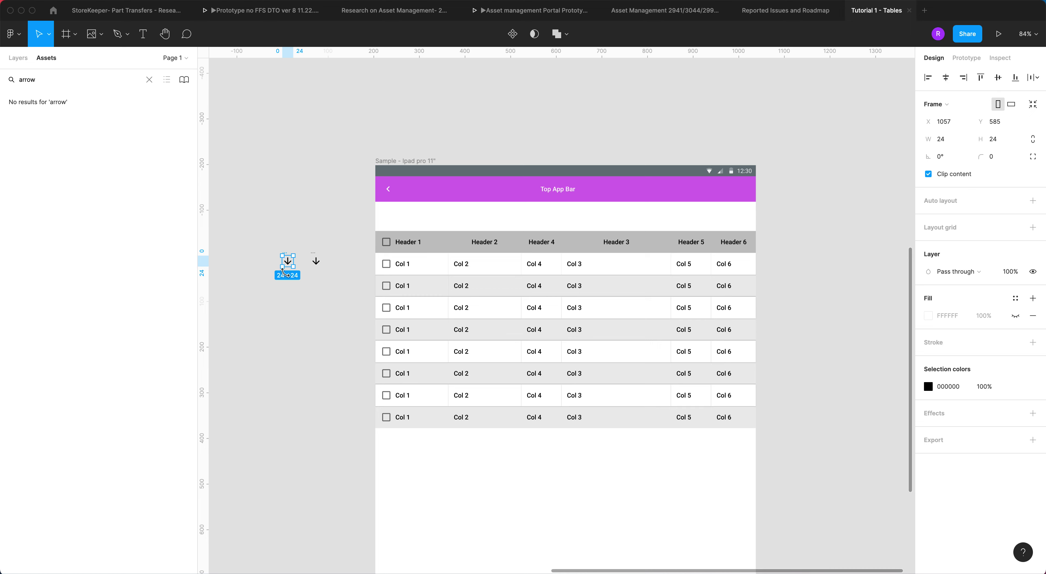
Step: Rename the duplicated arrow's layer to arrow_upward_black_24dp 2 and check which icon each arrow layer refers to
double_click(292, 266)
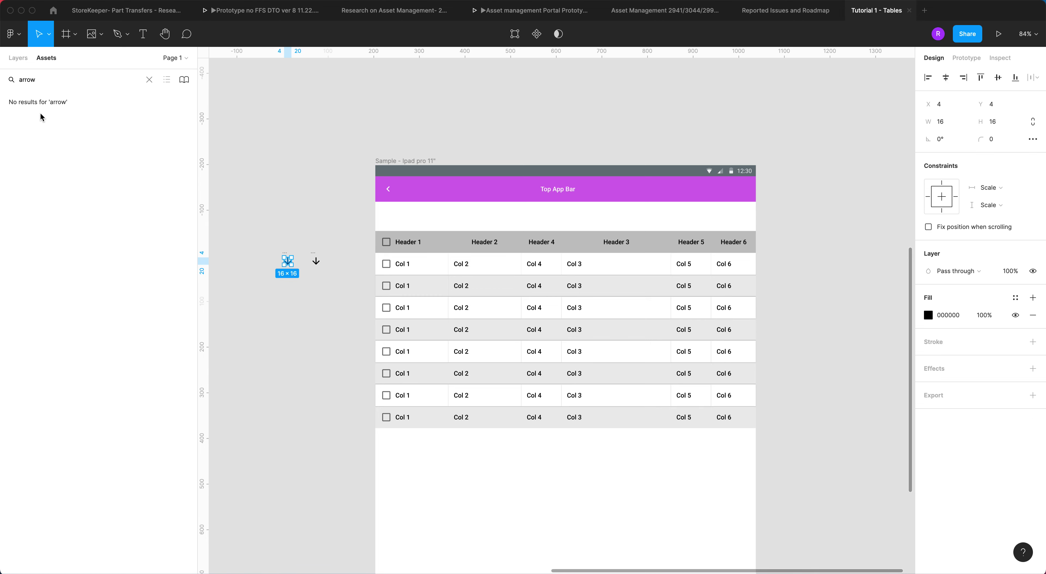
left_click(18, 58)
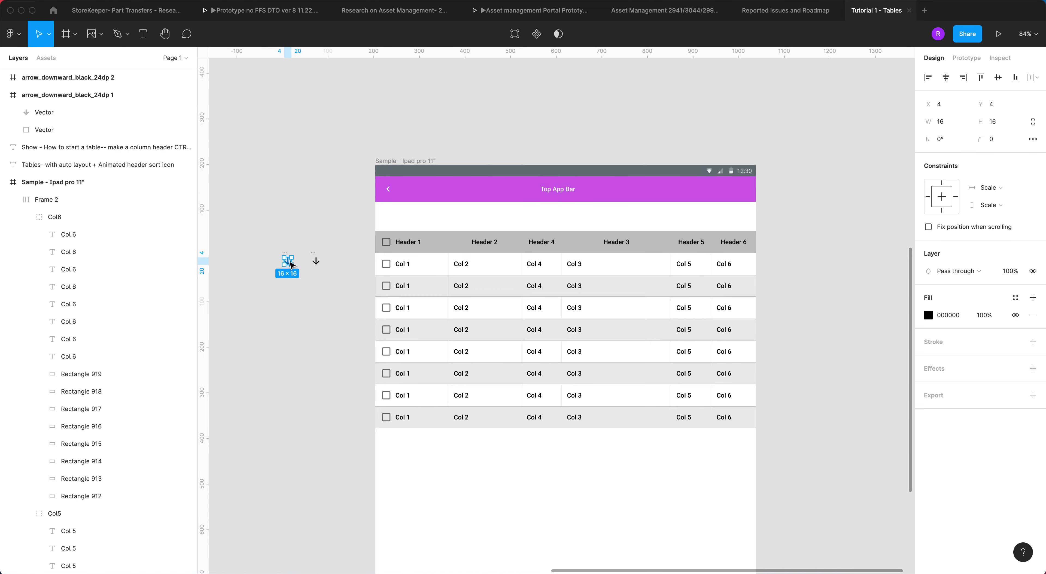
left_click(75, 80)
double_click(56, 78)
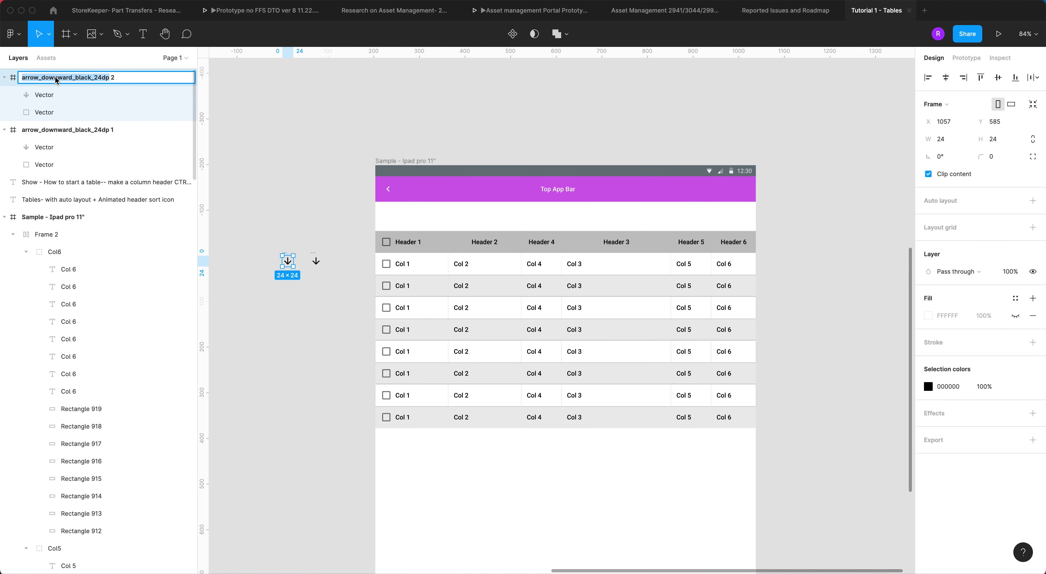
left_click(75, 79)
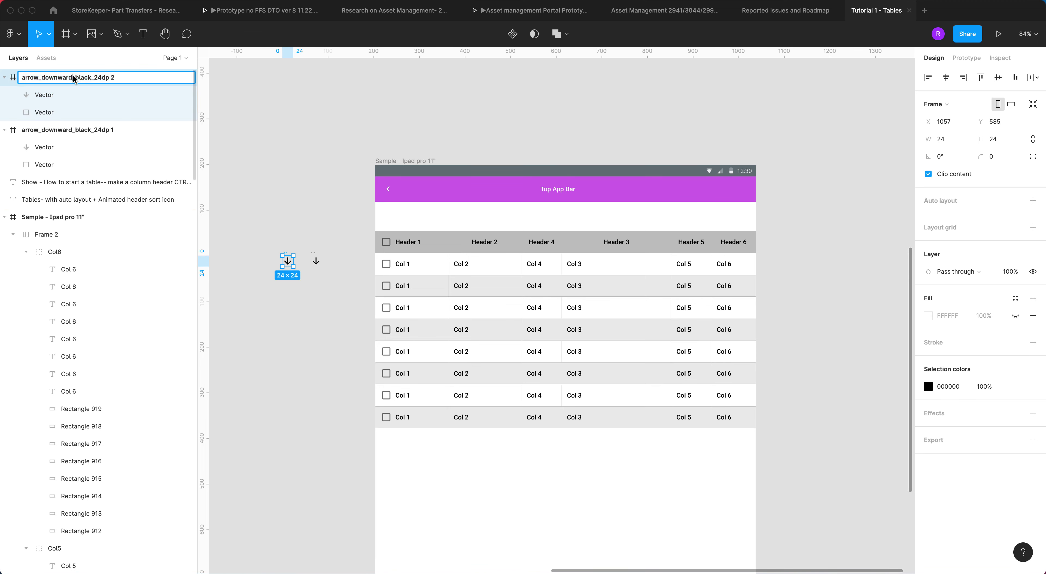
key("BackSpace")
key("BackSpace")
key("BackSpace")
key("BackSpace")
key("BackSpace")
key("BackSpace")
key("BackSpace")
key("BackSpace")
type("upward")
left_click(288, 126)
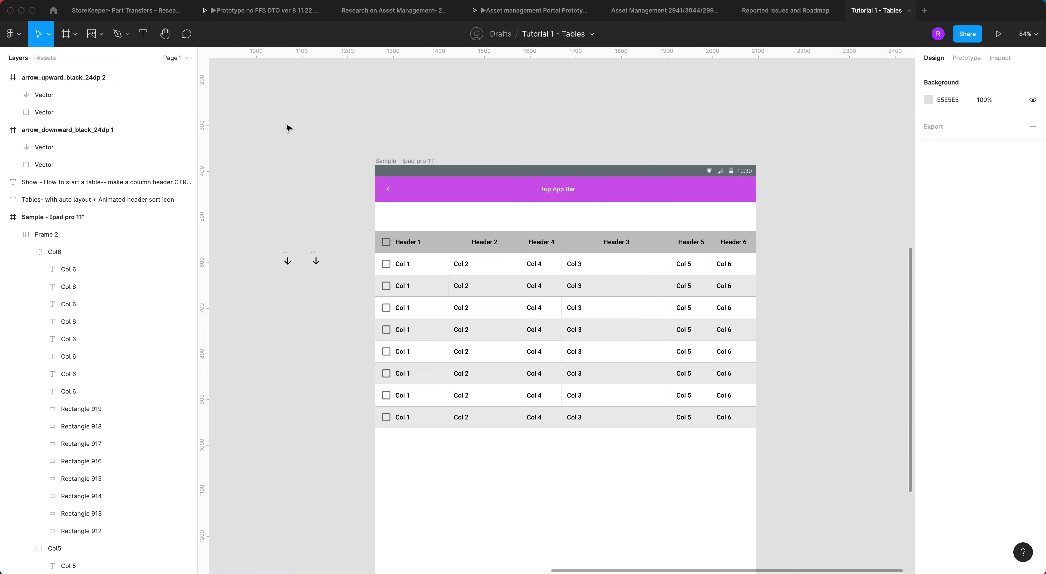
left_click(288, 261)
left_click(61, 77)
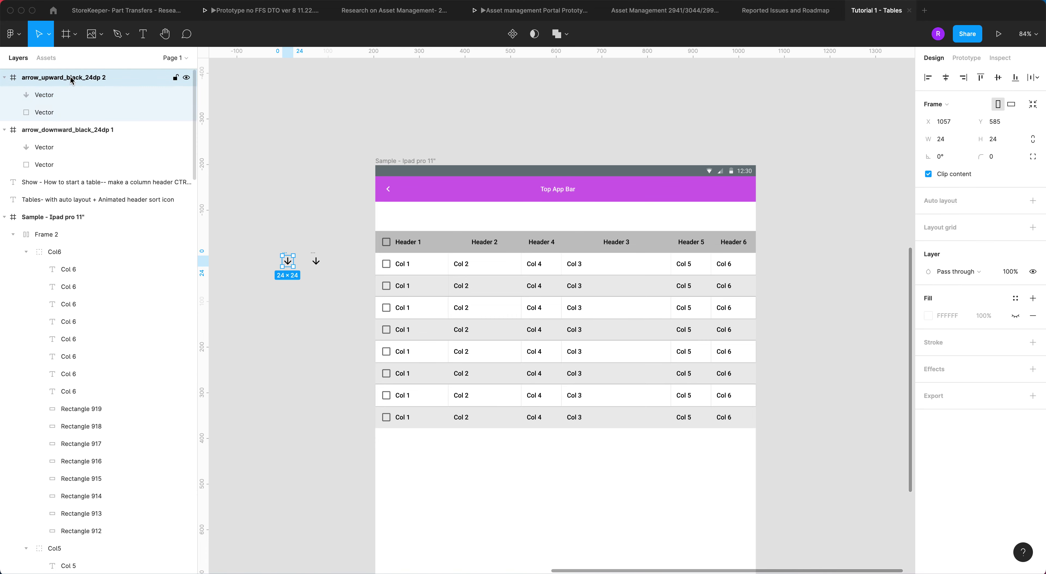
left_click(60, 132)
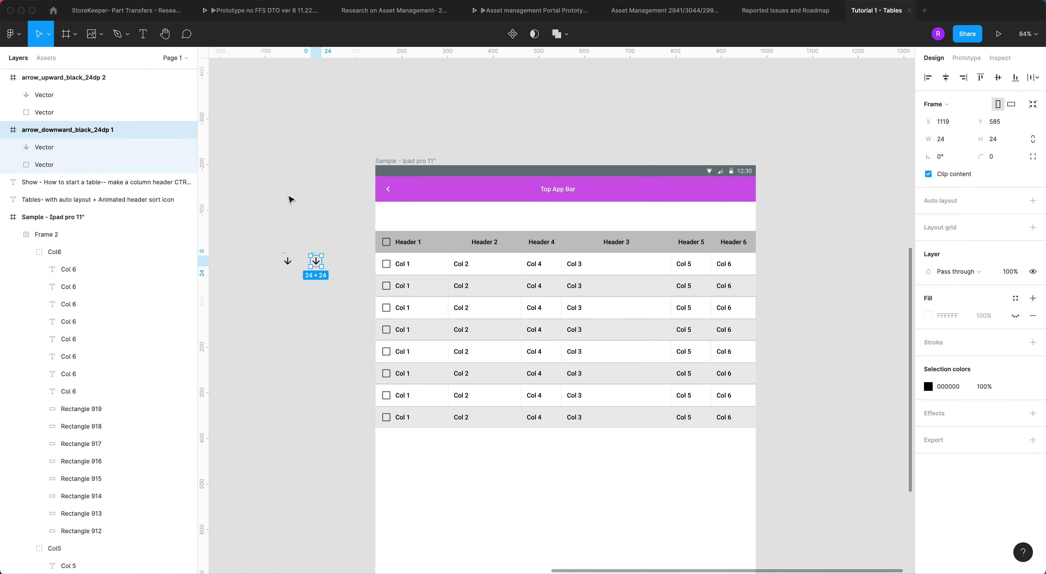
left_click(318, 226)
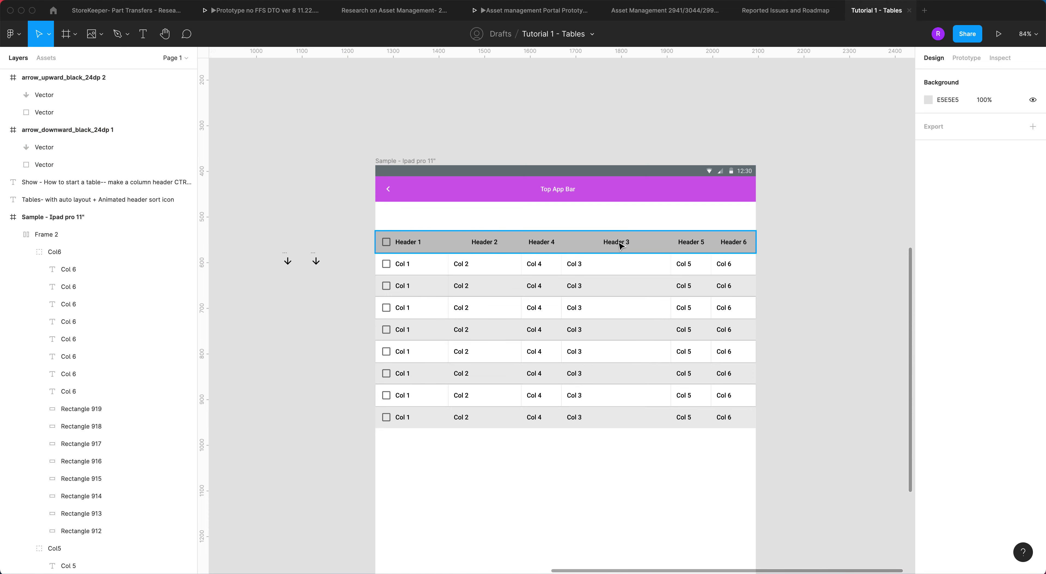
Step: Draw a gray rectangle about 305 × 51 on the empty canvas and set its width to 160 to match the Header 2 cell
left_click(506, 248)
double_click(506, 249)
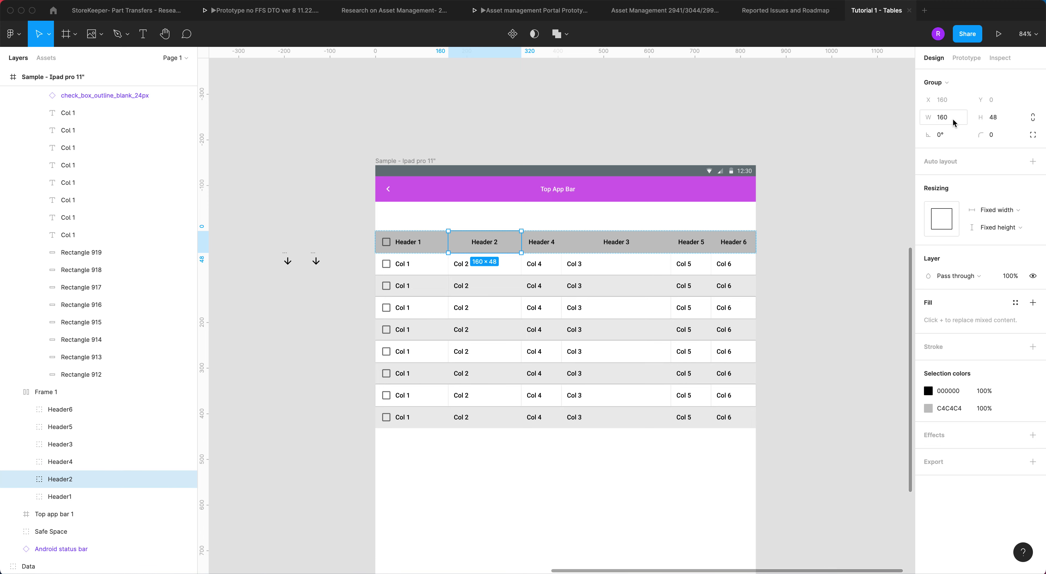
left_click(101, 37)
left_click(118, 60)
left_click_drag(243, 84, 382, 107)
left_click(945, 126)
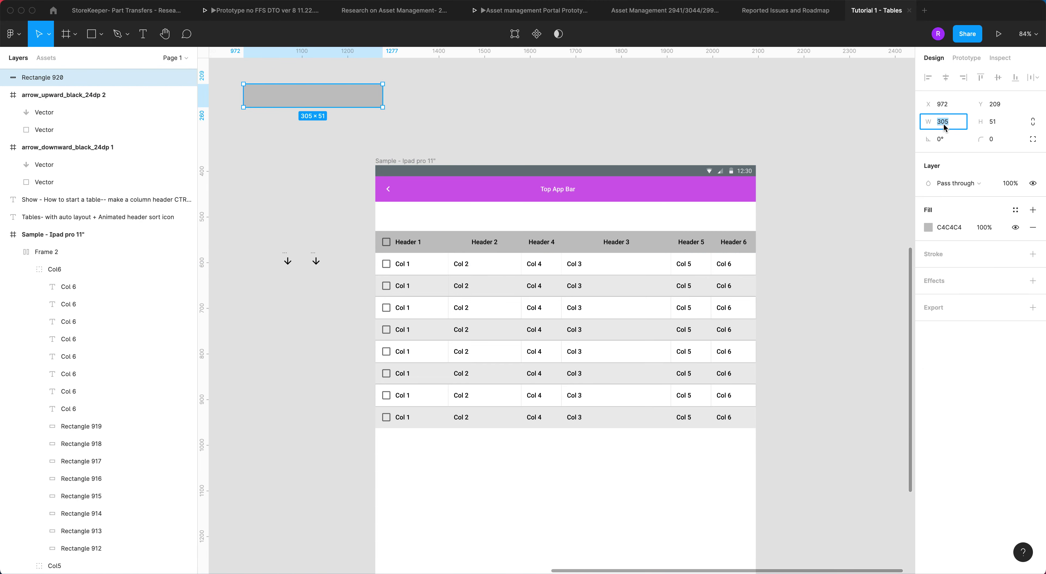
type("1")
key("Return")
Step: Set the new rectangle's height to 48 and compare its size with the Header 2 background
double_click(511, 241)
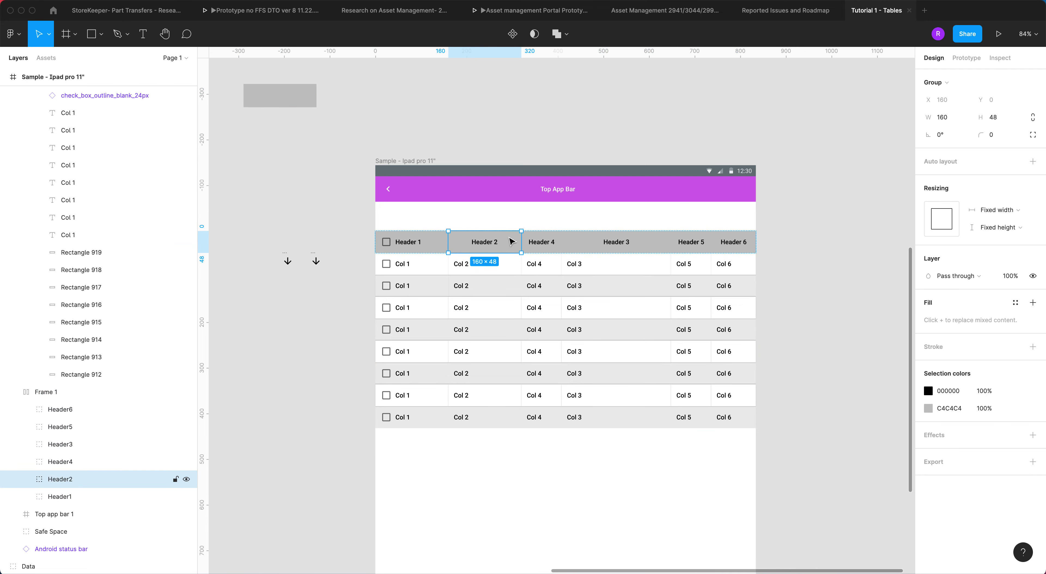
left_click(295, 108)
left_click(995, 125)
type("48")
key("Return")
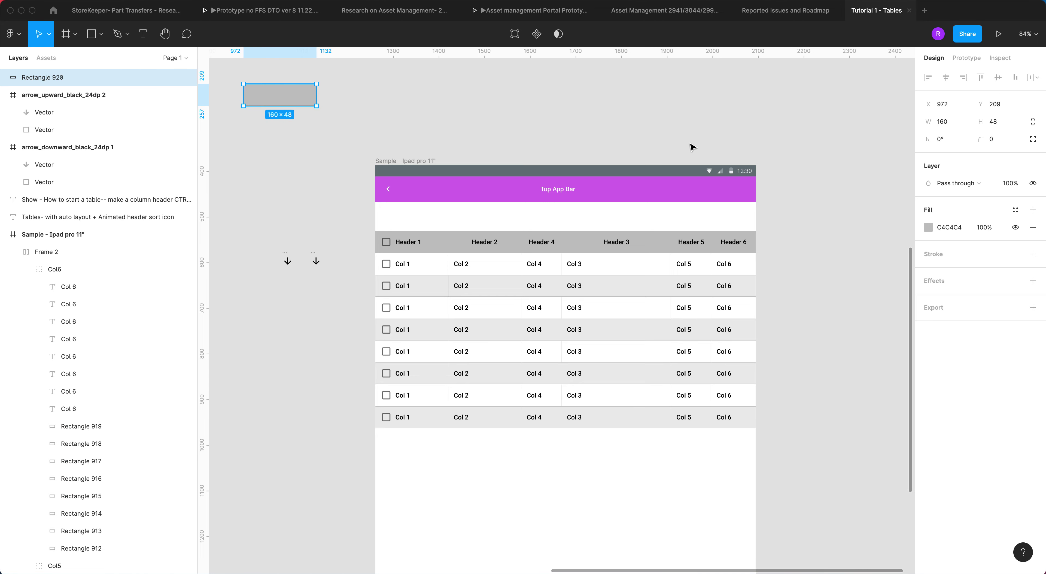
double_click(465, 244)
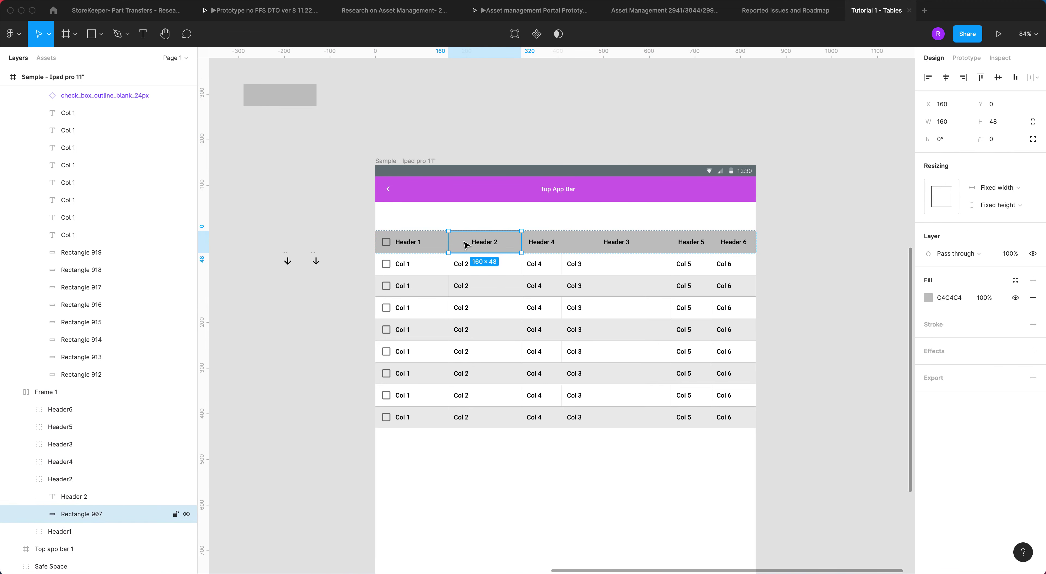
Step: Move the gray rectangle to X 921, Y 134 and duplicate it twice into an evenly spaced vertical stack of three
left_click(272, 99)
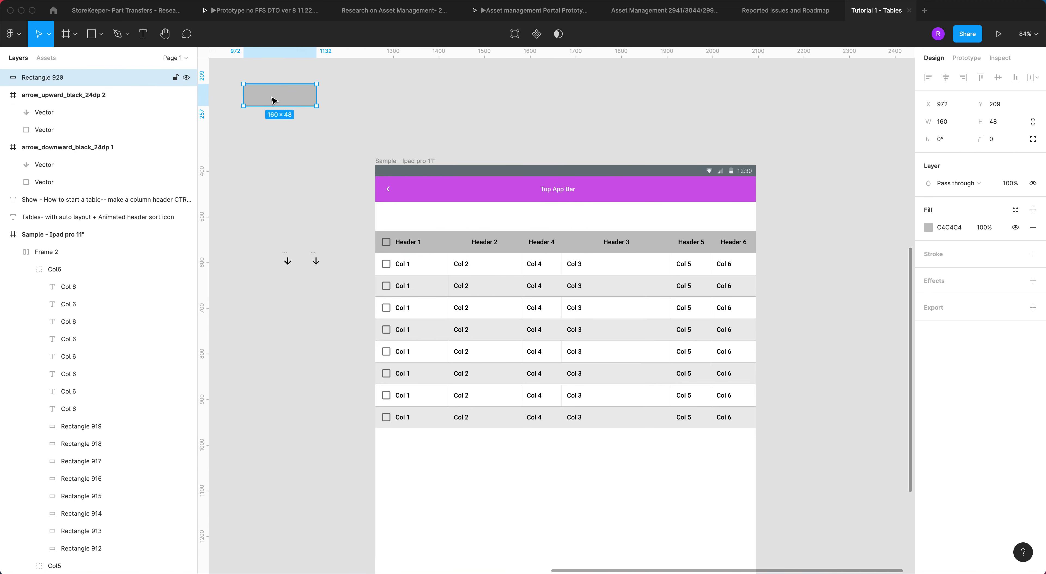
scroll(304, 110, "left", 3)
scroll(358, 136, "down", 5)
left_click_drag(355, 138, 344, 123)
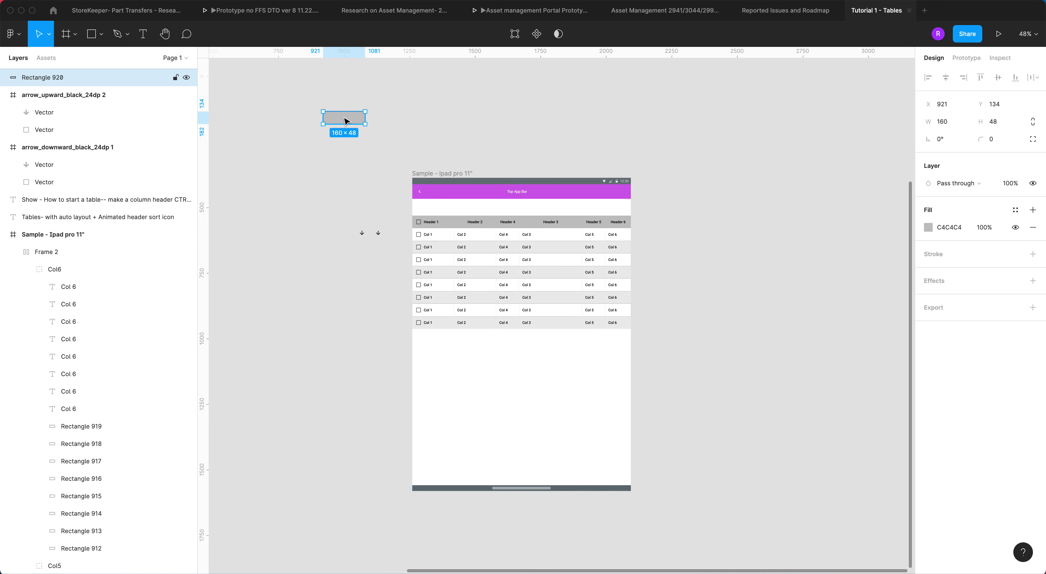
left_click_drag(345, 120, 348, 161)
scroll(388, 168, "up", 5)
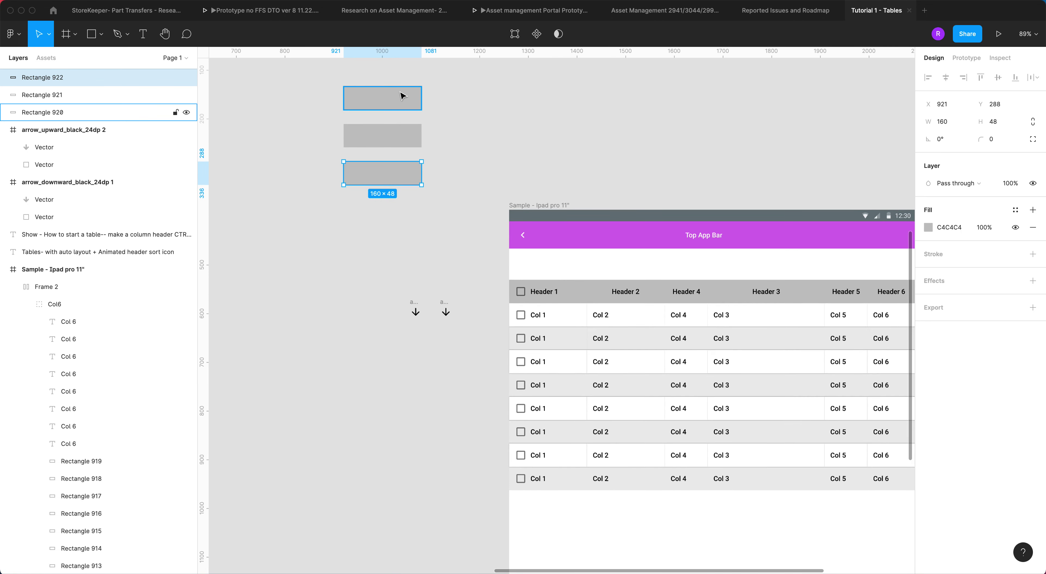
Step: Rotate the arrow_upward icon 180° so that it points up
left_click(403, 97)
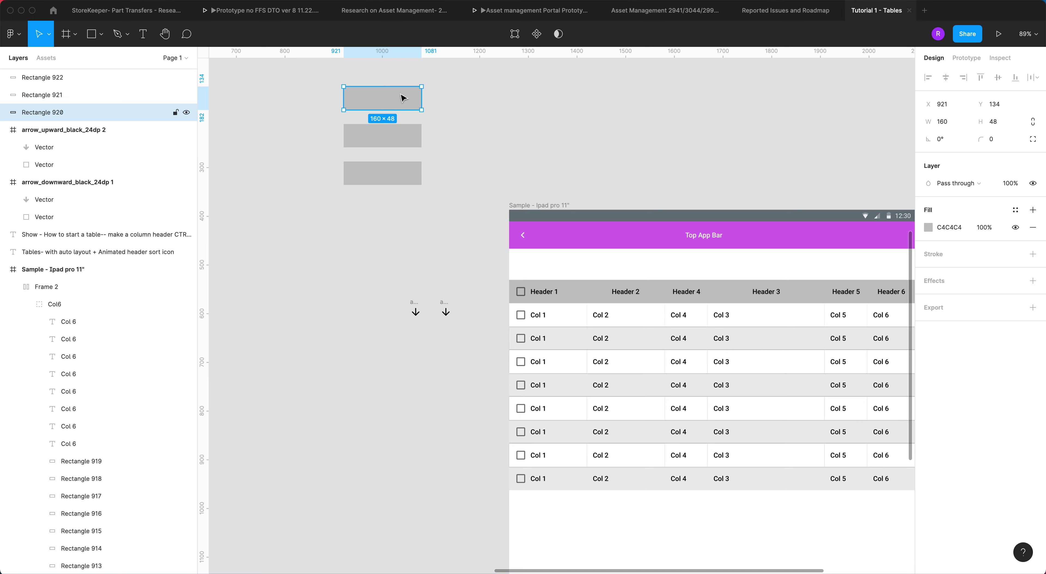
left_click(415, 309)
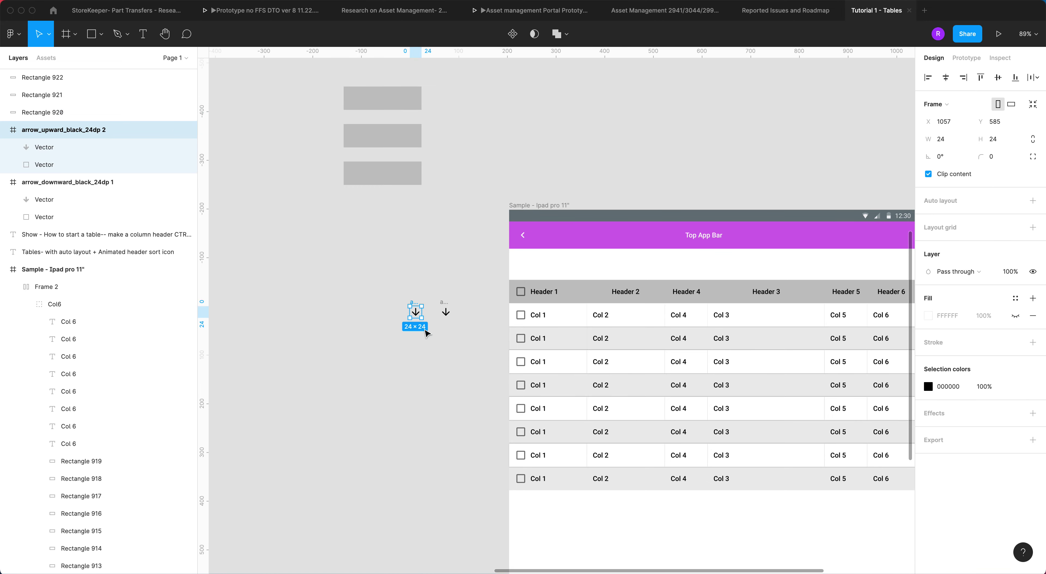
left_click_drag(425, 323, 399, 296)
left_click(439, 350)
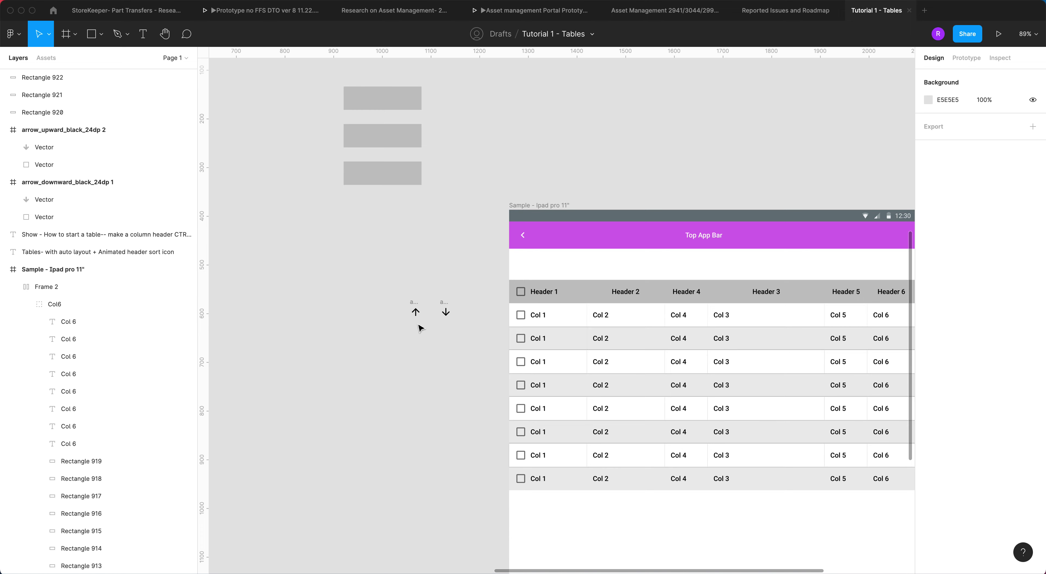
Step: Place the upward arrow icon on the end of the middle gray rectangle and bring it to the front
left_click_drag(415, 306, 412, 130)
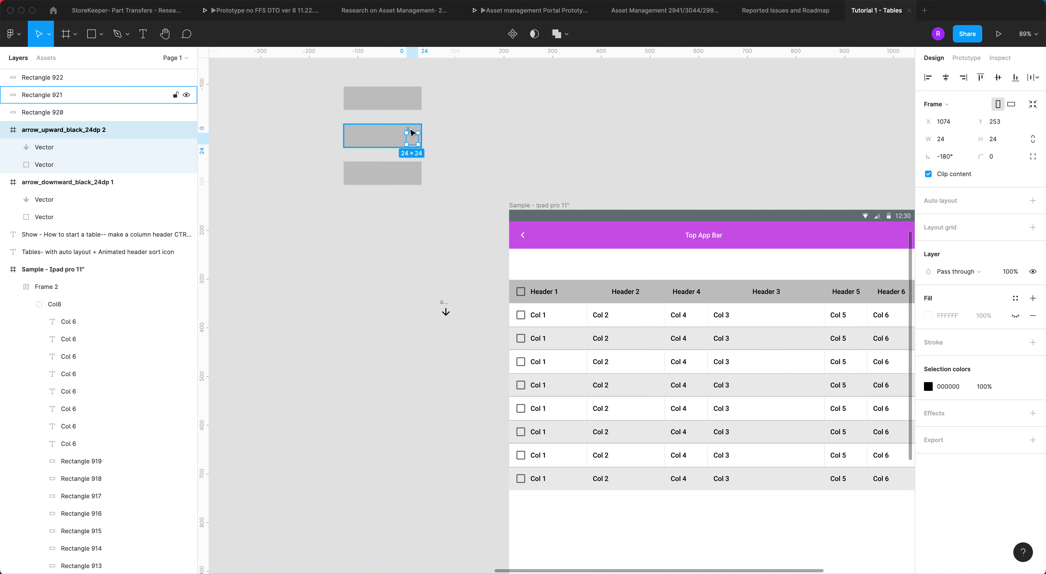
right_click(410, 133)
left_click(444, 219)
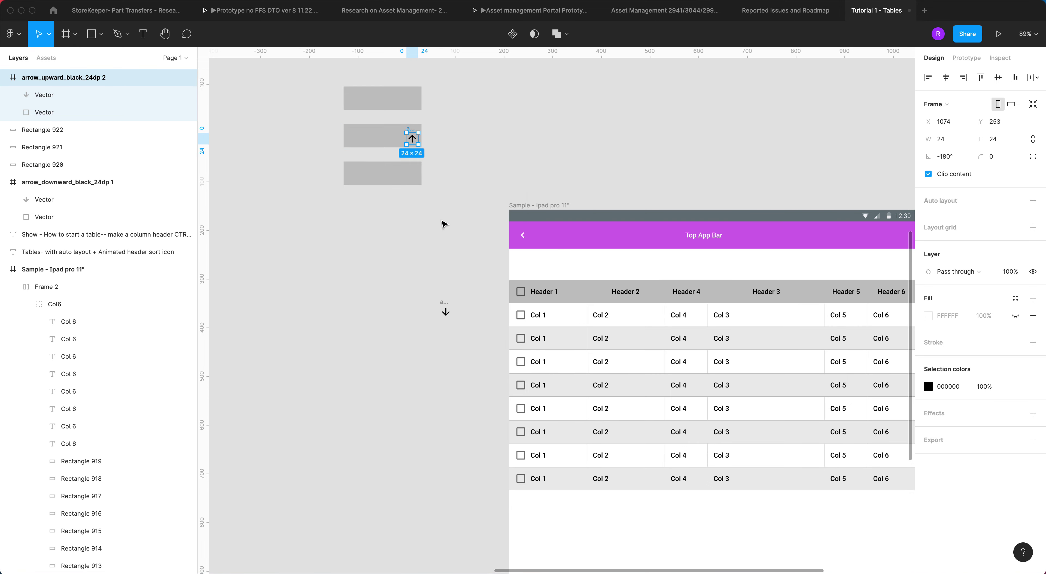
Step: Position the upward arrow 8 px from the middle rectangle's right edge, with 12 px above and below it
scroll(413, 140, "up", 5)
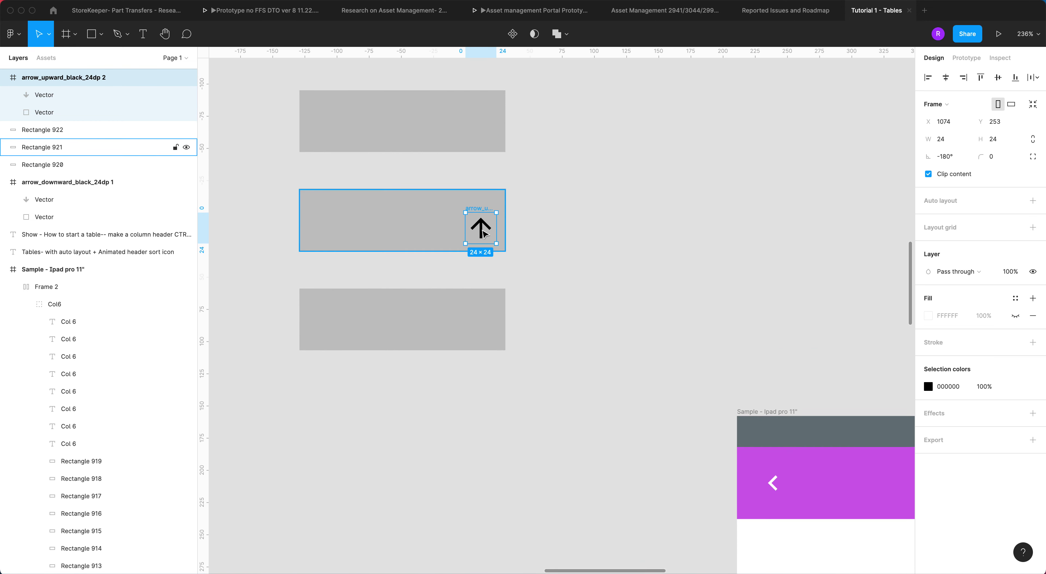
left_click(480, 228)
left_click(479, 209)
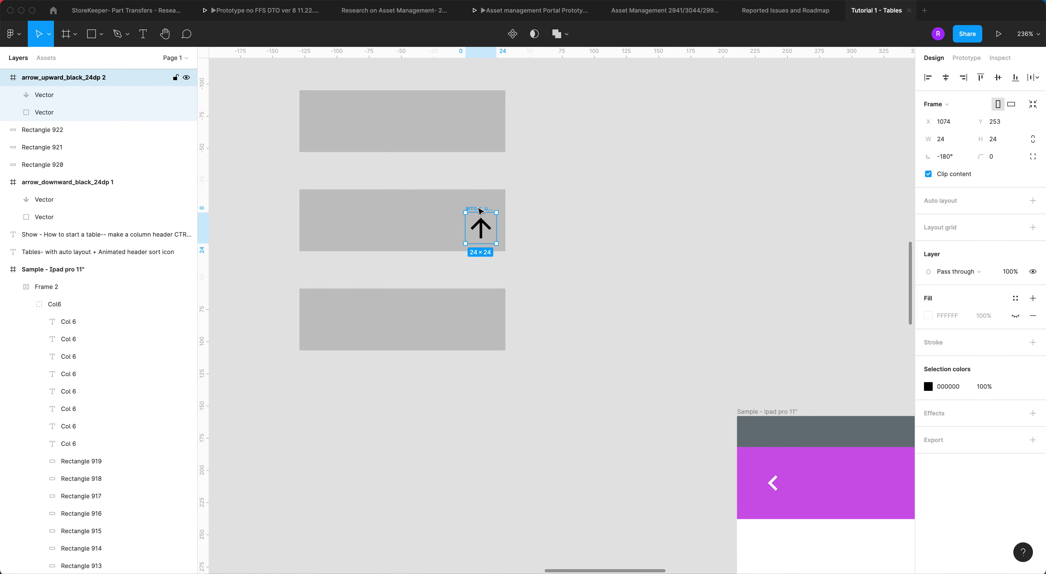
left_click_drag(479, 210, 479, 205)
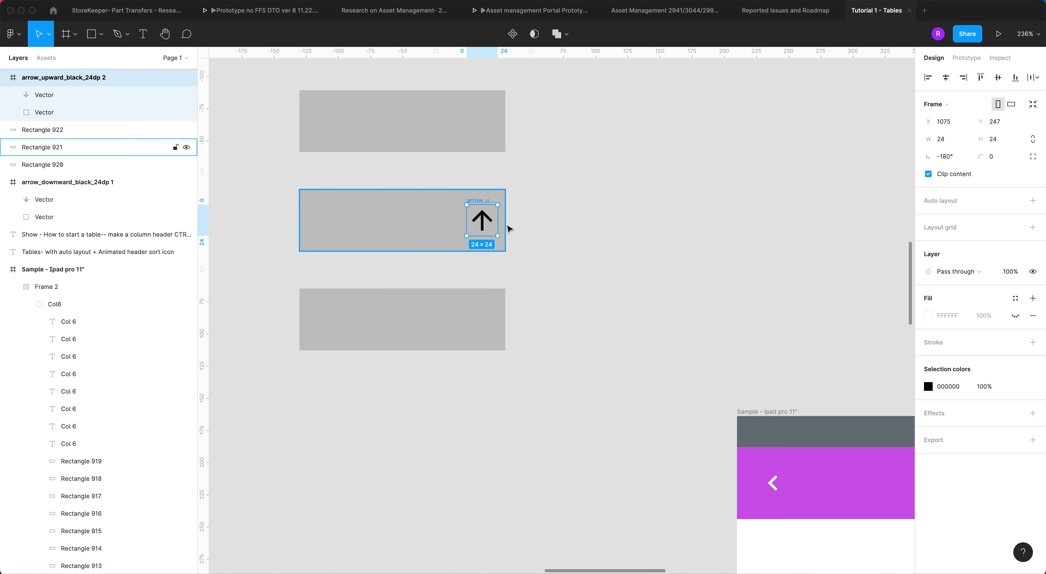
key("alt")
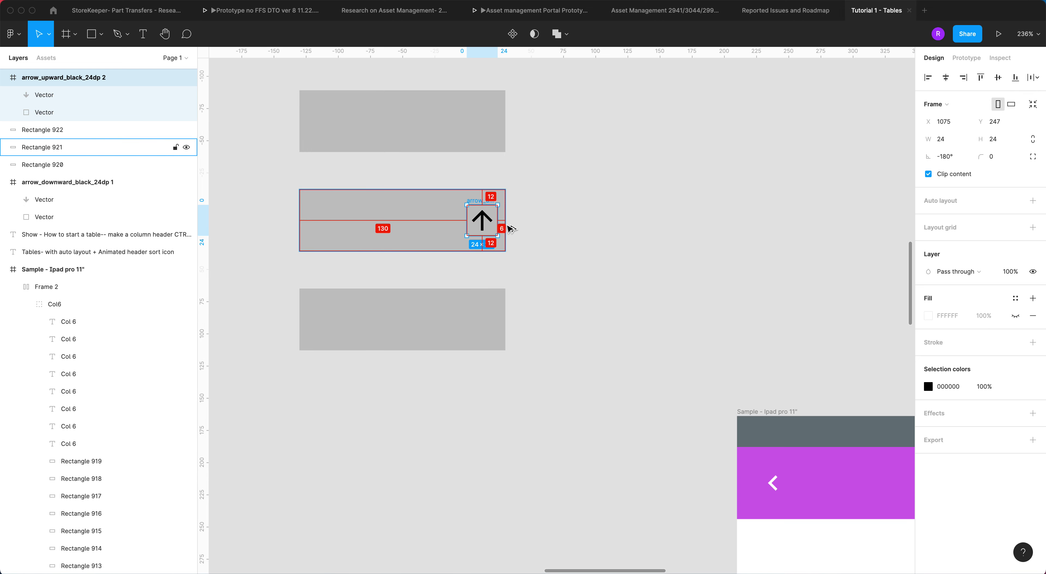
key("Left")
key("Left")
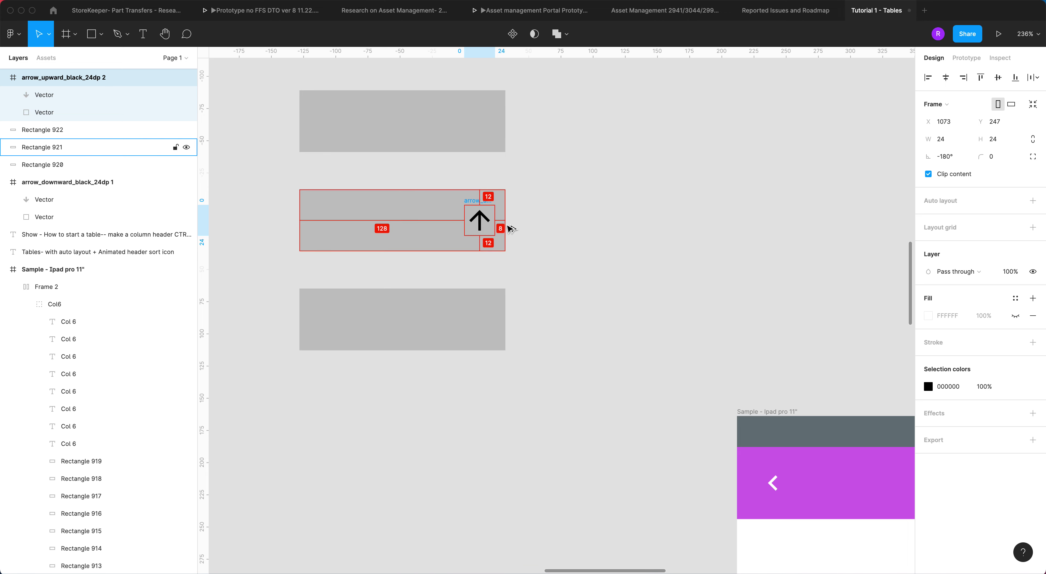
Step: Place the downward arrow icon on the end of the lowest gray rectangle and bring it to the front
scroll(510, 228, "down", 8)
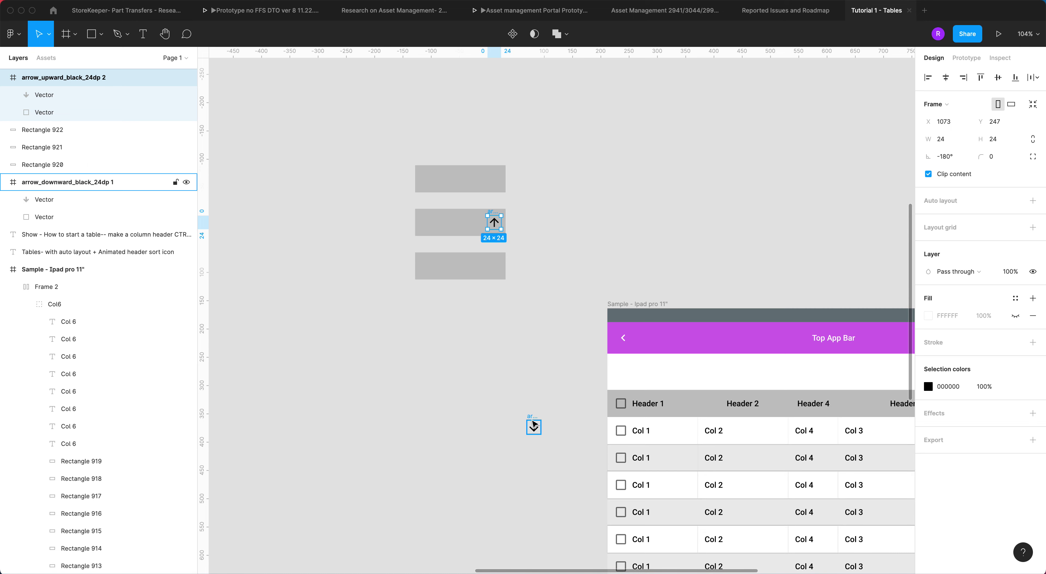
left_click_drag(531, 419, 493, 244)
scroll(497, 271, "up", 5)
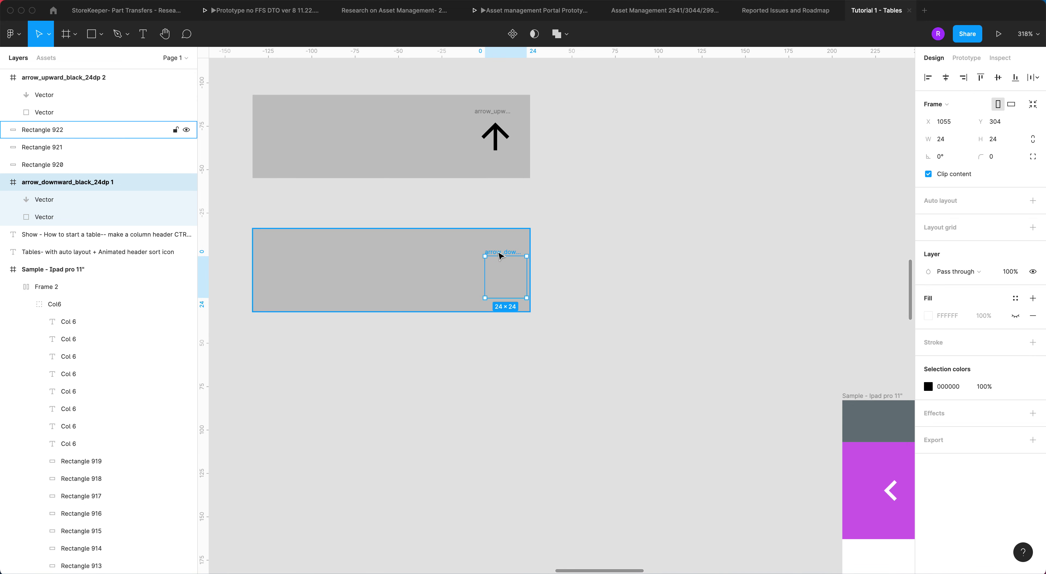
right_click(502, 271)
left_click(536, 326)
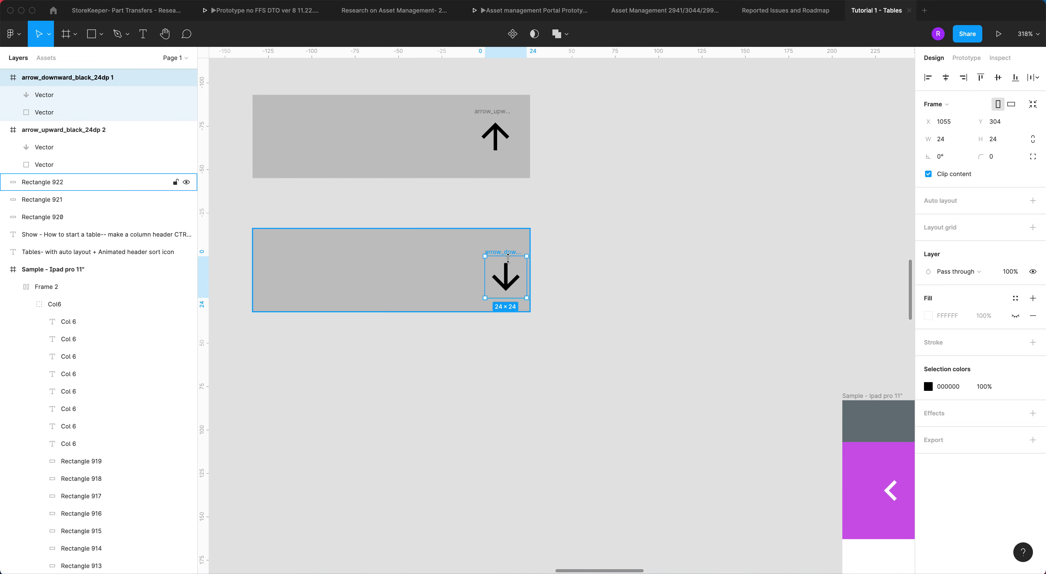
Step: Position the downward arrow 8 px from the lowest rectangle's right edge, with 12 px above and below it
left_click_drag(500, 253, 498, 247)
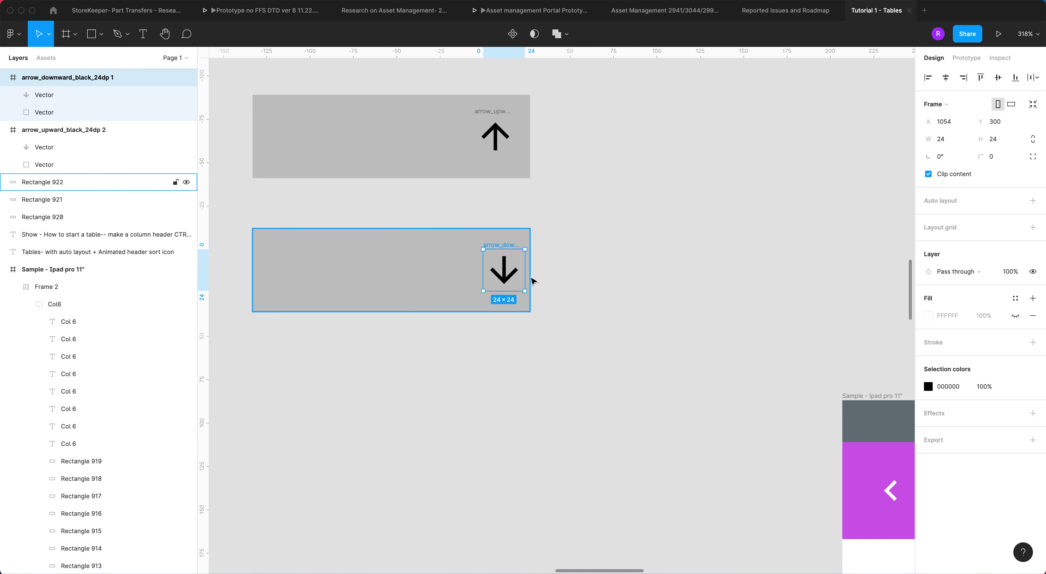
key("alt")
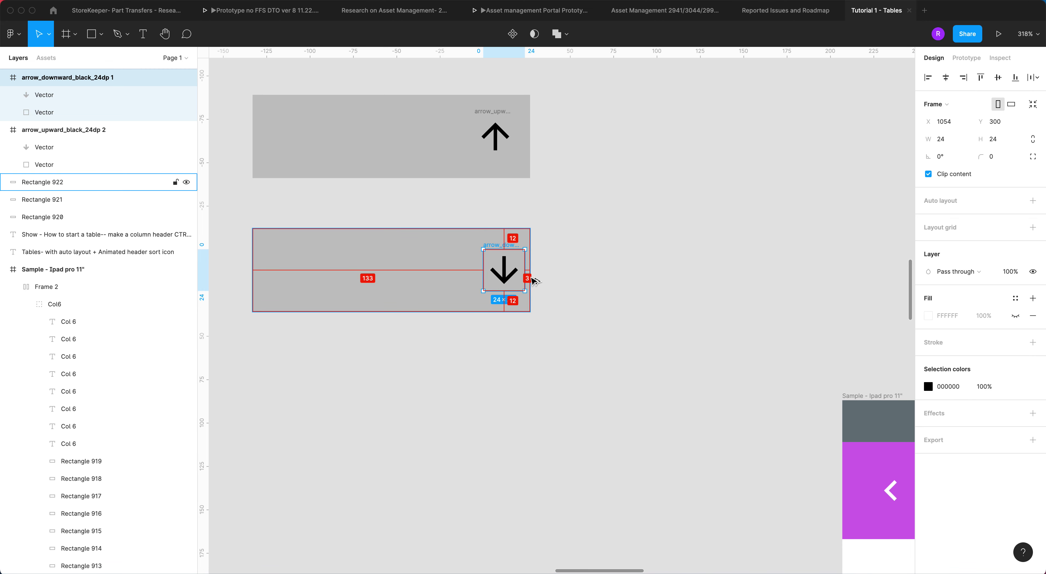
key("Left")
key("Left")
key("Left")
key("Left")
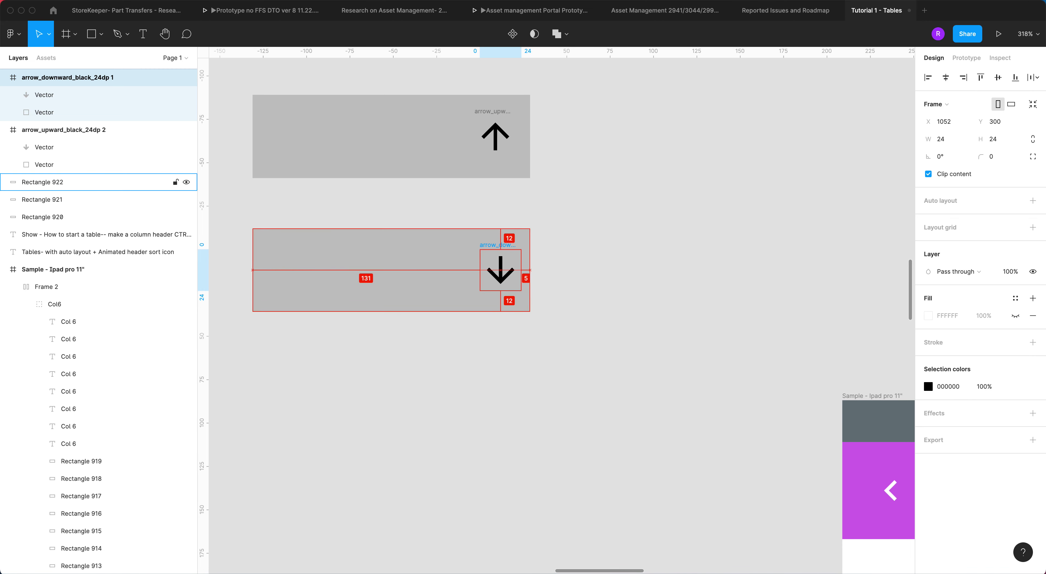
key("Left")
scroll(530, 277, "down", 10)
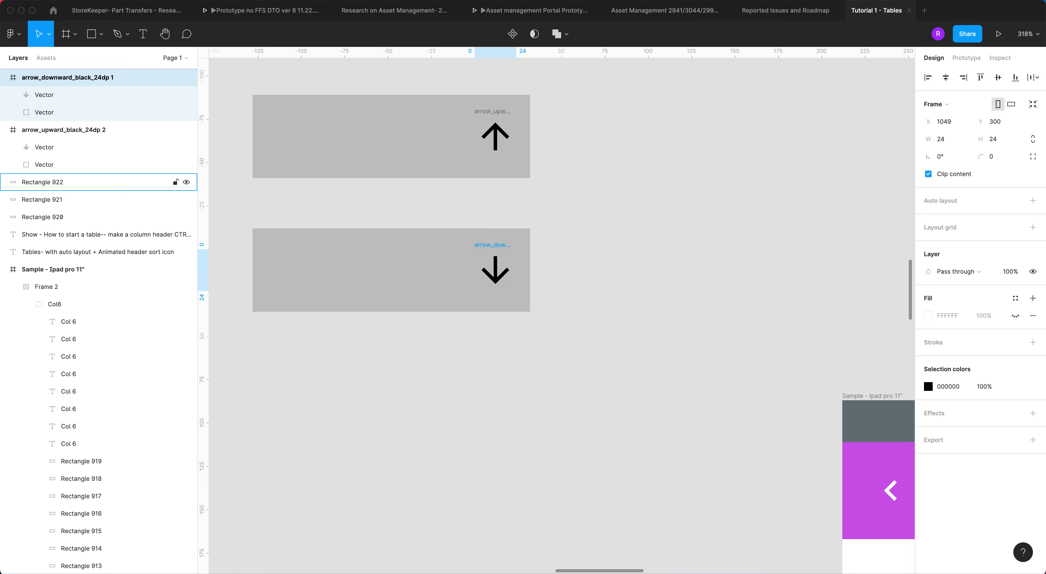
double_click(516, 276)
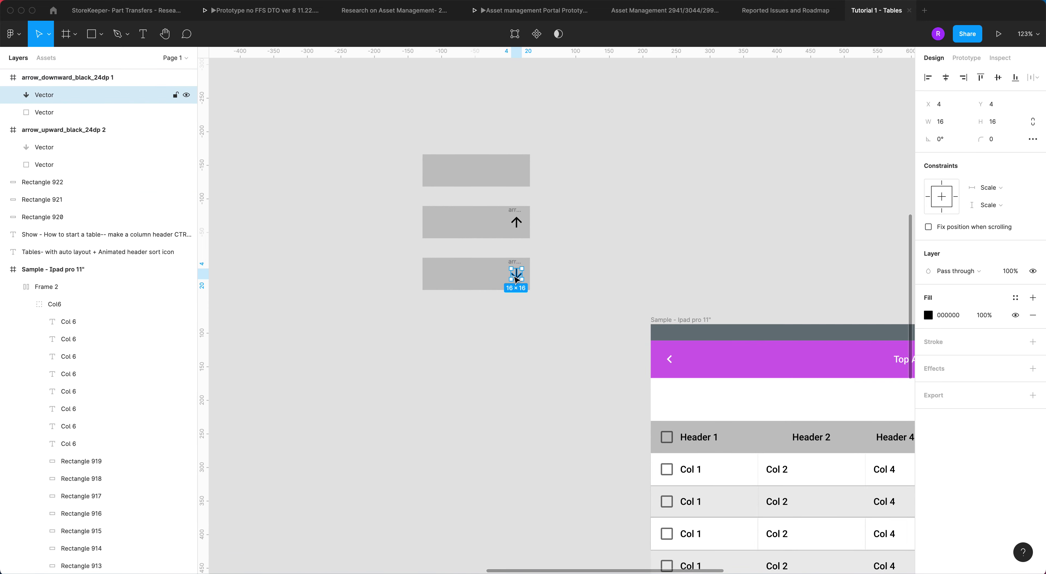
scroll(558, 266, "up", 5)
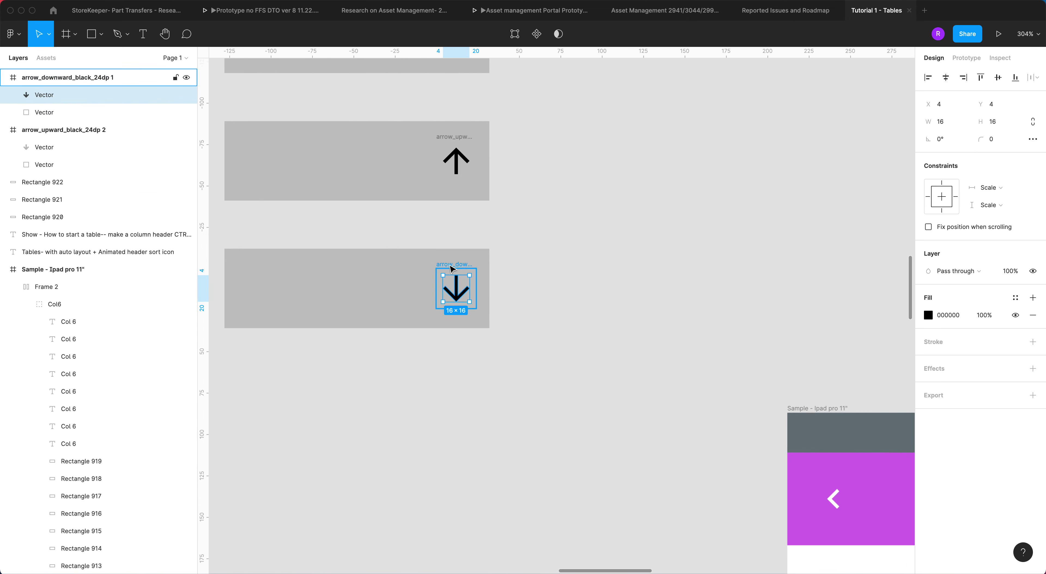
left_click(451, 266)
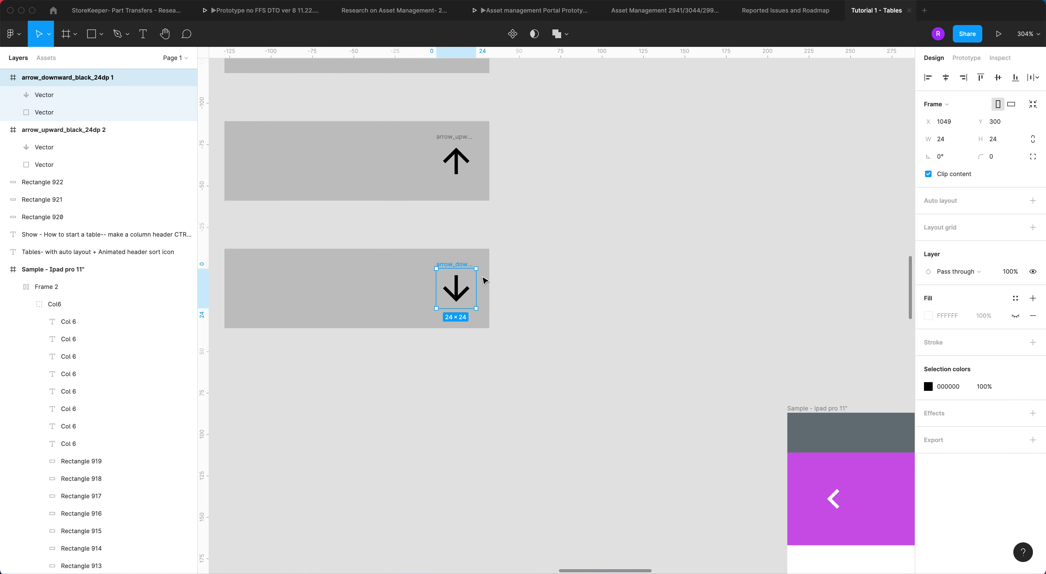
scroll(457, 292, "down", 5)
left_click(530, 292)
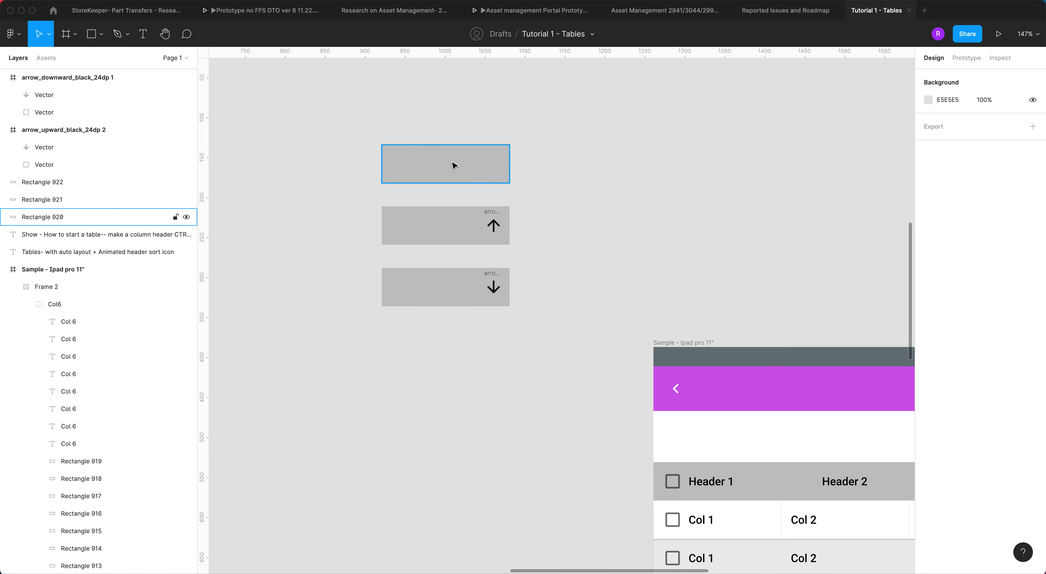
Step: Group the upward arrow with the middle gray rectangle, and the downward arrow with the lowest gray rectangle
left_click(491, 215)
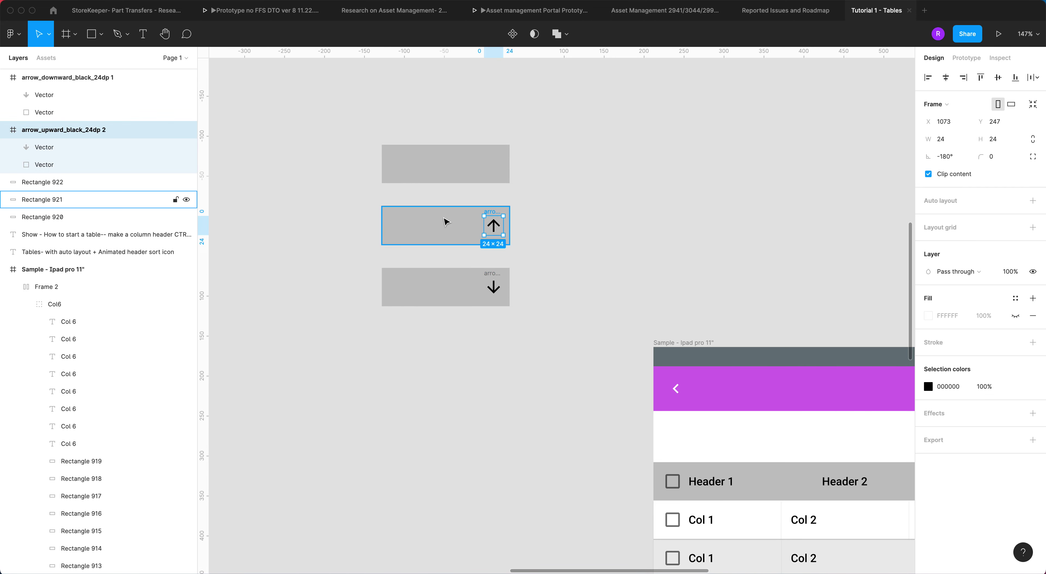
left_click(440, 222, "shift")
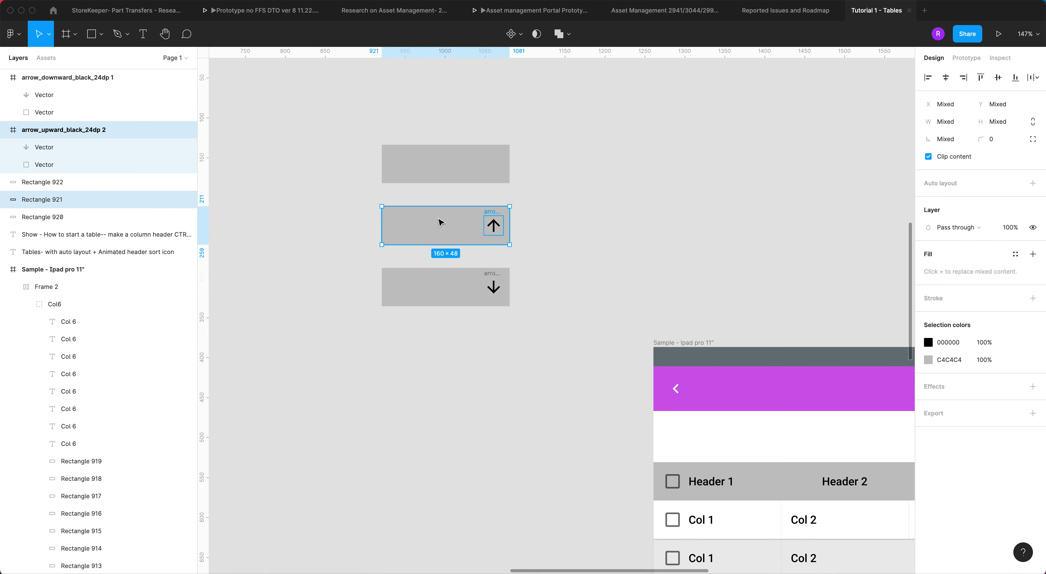
key("ctrl+g")
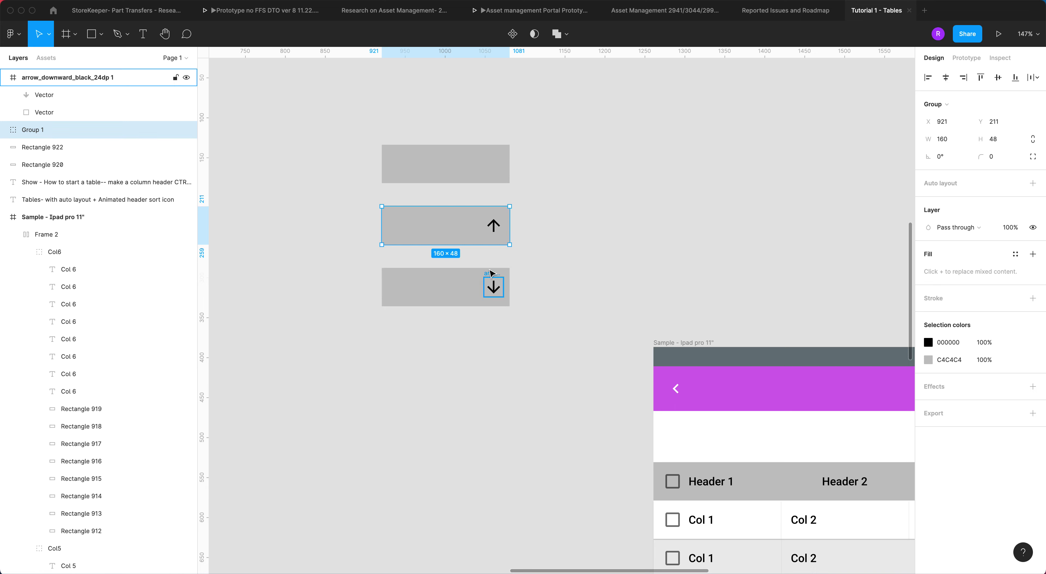
left_click(492, 277)
left_click(421, 283, "shift")
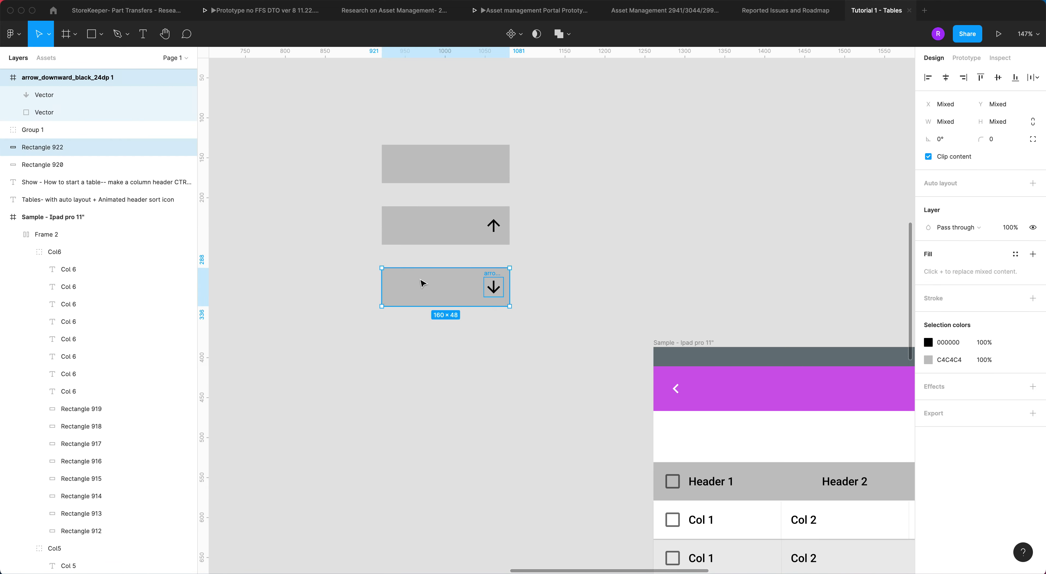
key("super+g")
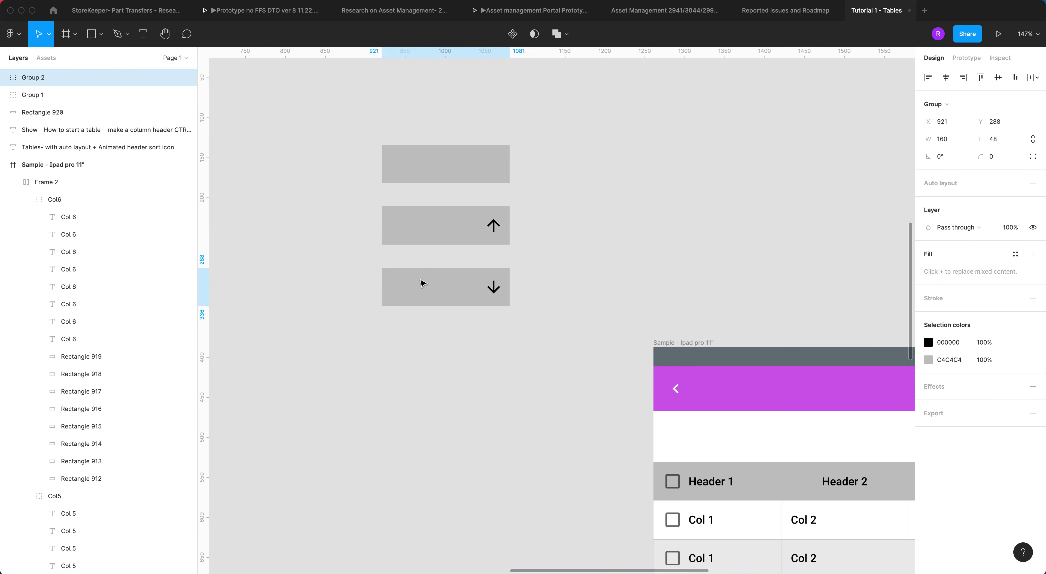
Step: Create a separate component from each header cell: the plain rectangle, the upward arrow group and the downward arrow group
left_click(465, 162)
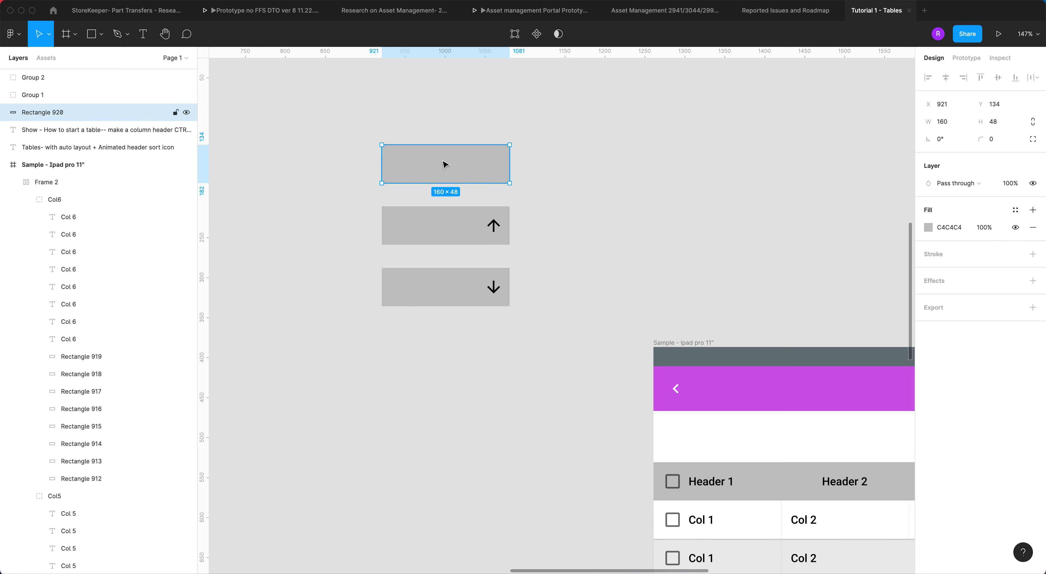
left_click(453, 223)
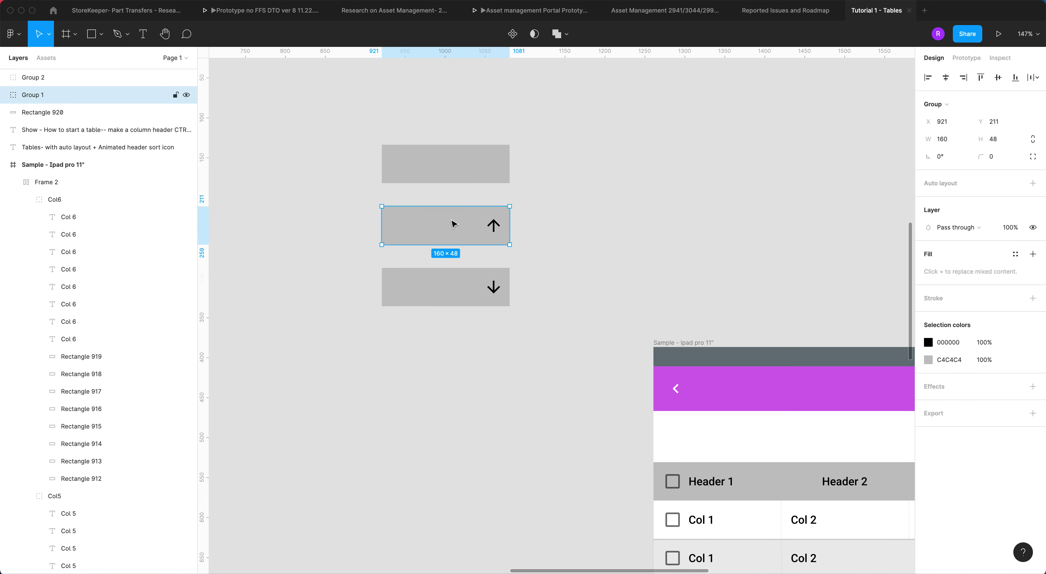
left_click(432, 176)
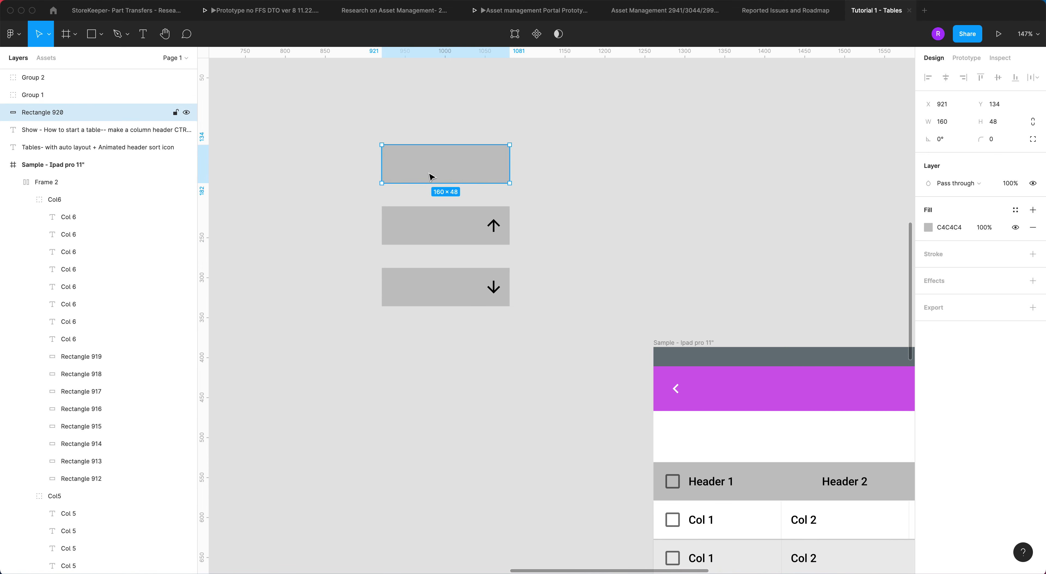
left_click(537, 35)
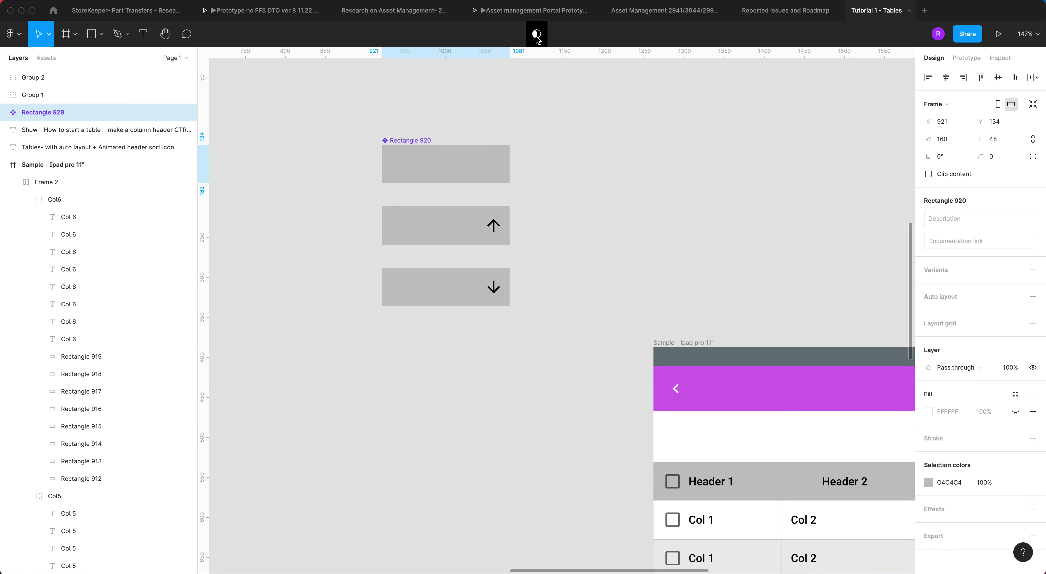
left_click(445, 224)
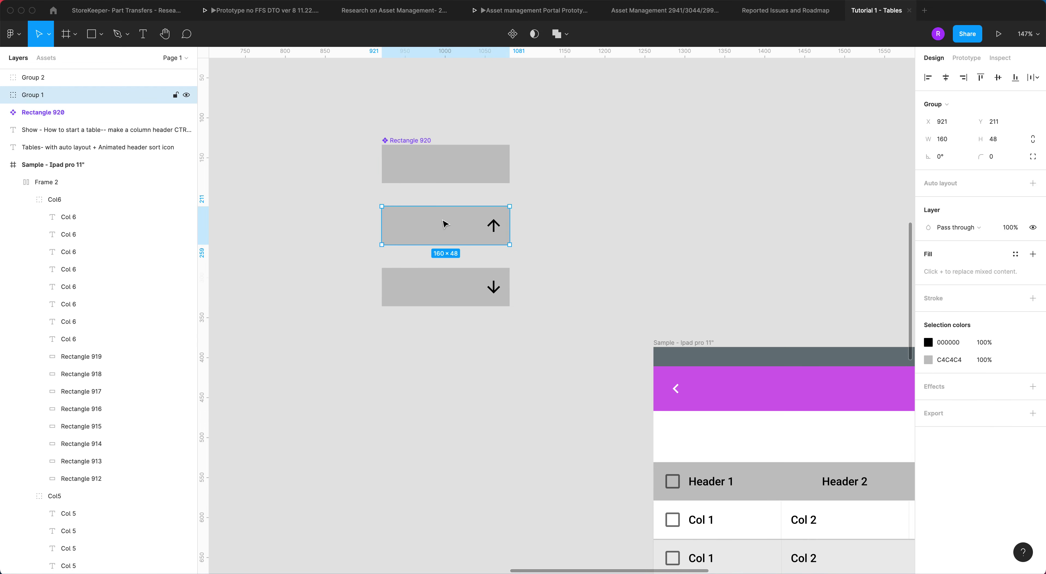
left_click(514, 36)
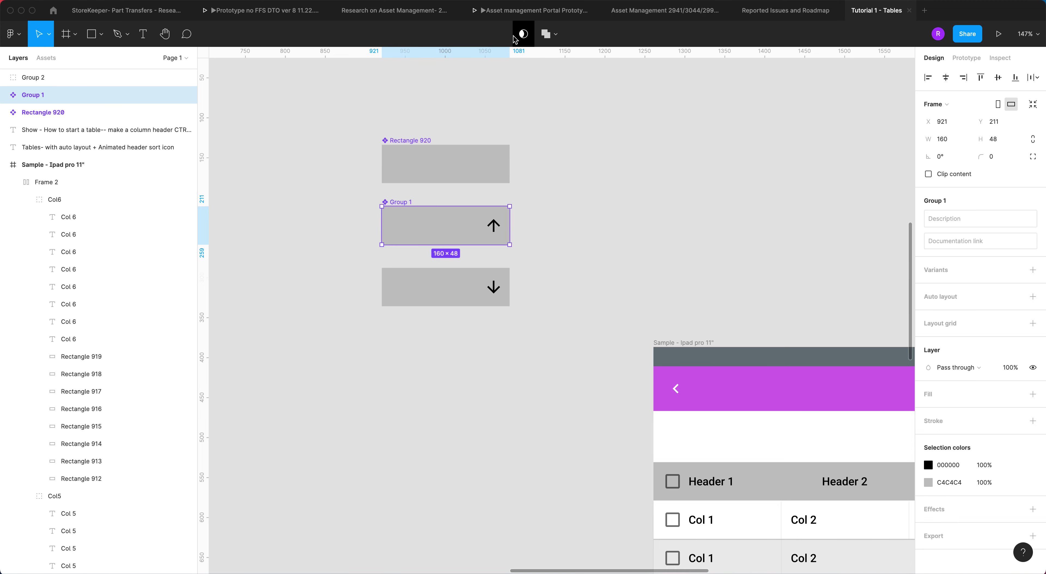
left_click(435, 294)
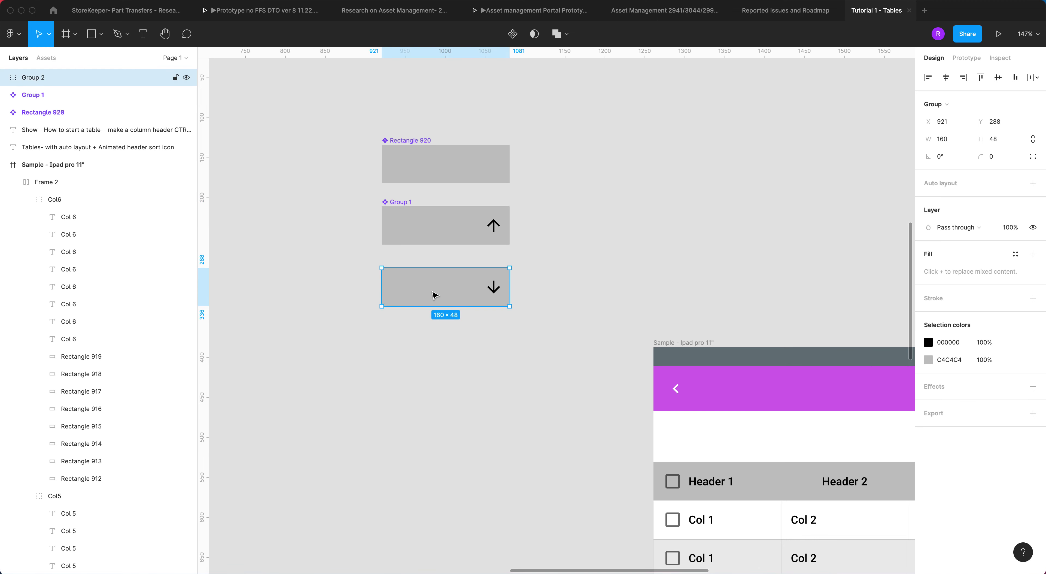
left_click(514, 37)
Step: Combine the three header cell components as variants and set the component set's description to Sort
left_click_drag(544, 337, 306, 96)
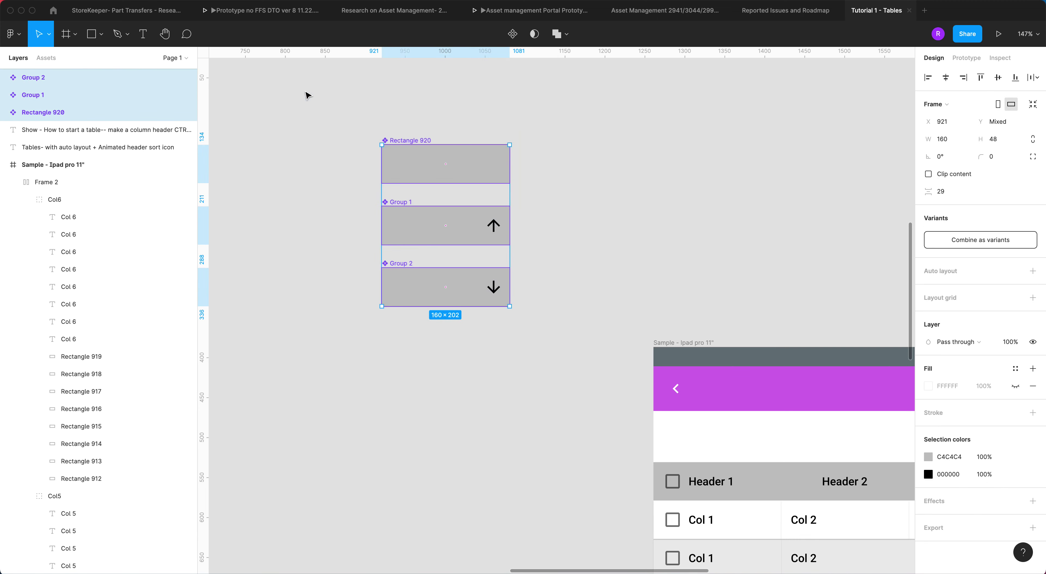
left_click(1001, 244)
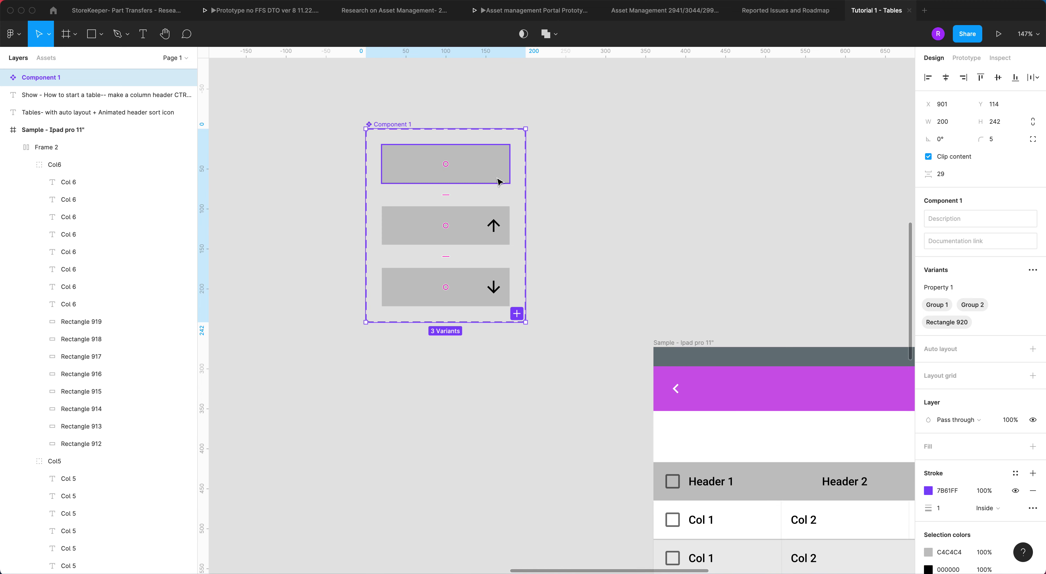
left_click(942, 222)
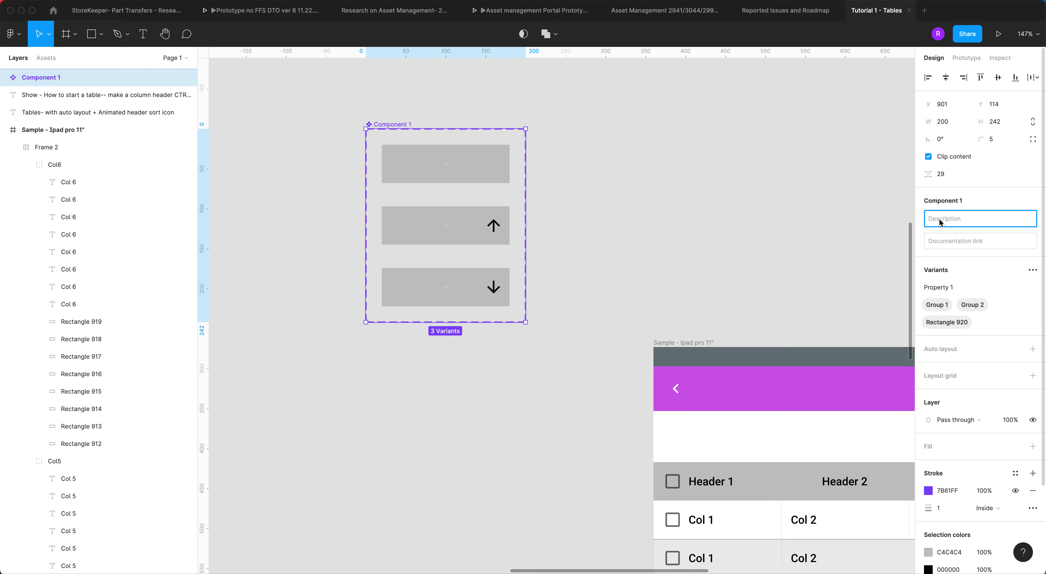
type("Sort")
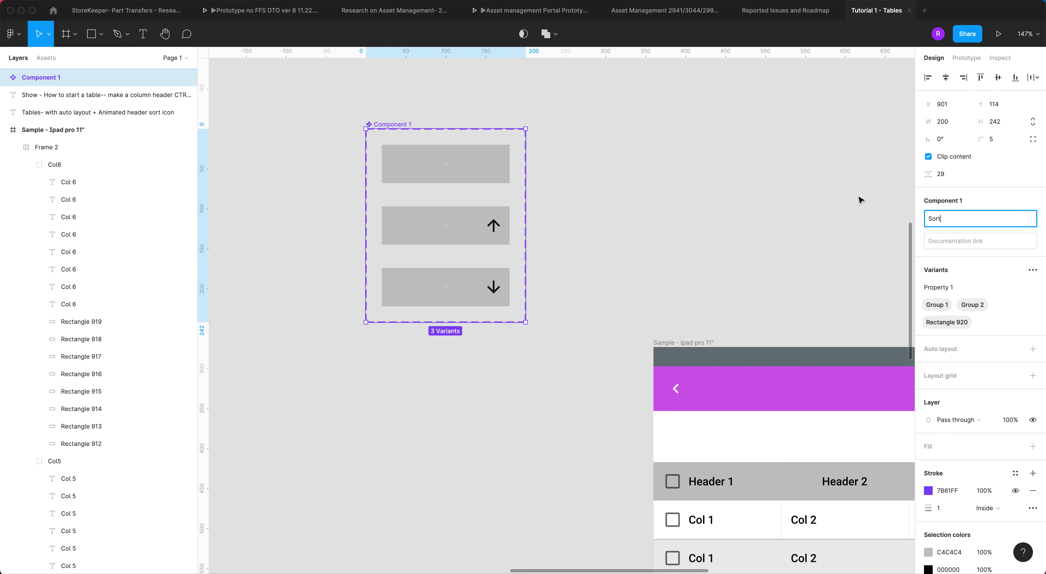
left_click(699, 229)
Step: Set the description of the plain variant without an arrow to NoSort
left_click(447, 181)
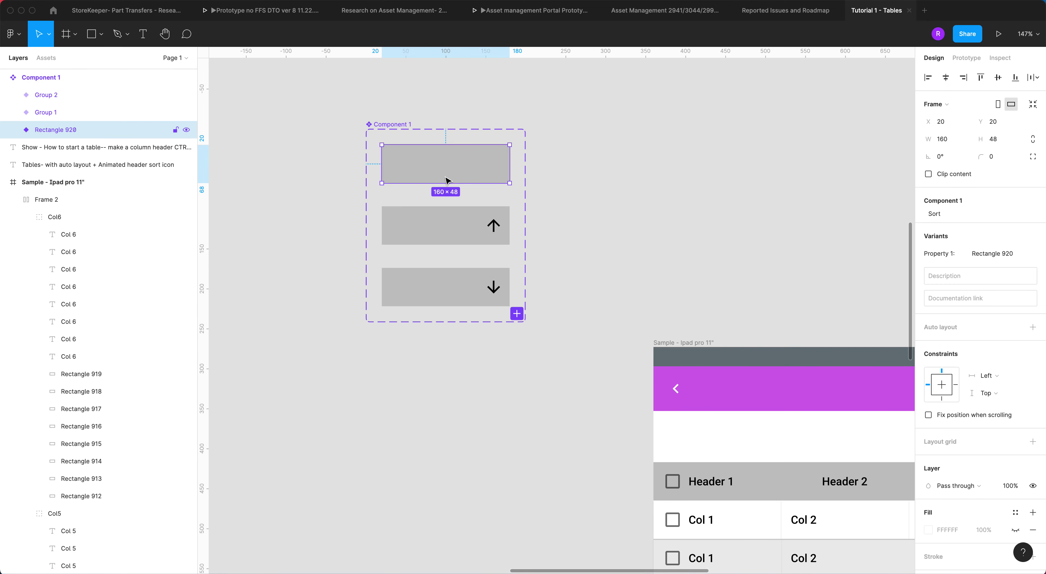
left_click(466, 236)
left_click(462, 279)
left_click(463, 172)
left_click(958, 275)
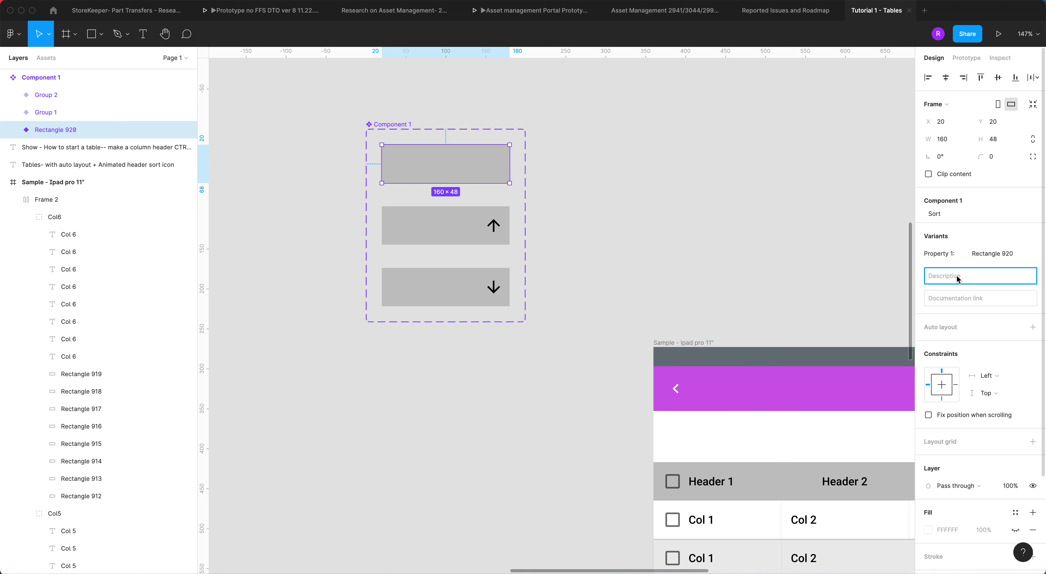
type("NoSort")
Step: Describe the upward arrow variant by its sort order and set the downward arrow variant's description to Descending
left_click(471, 226)
left_click(981, 279)
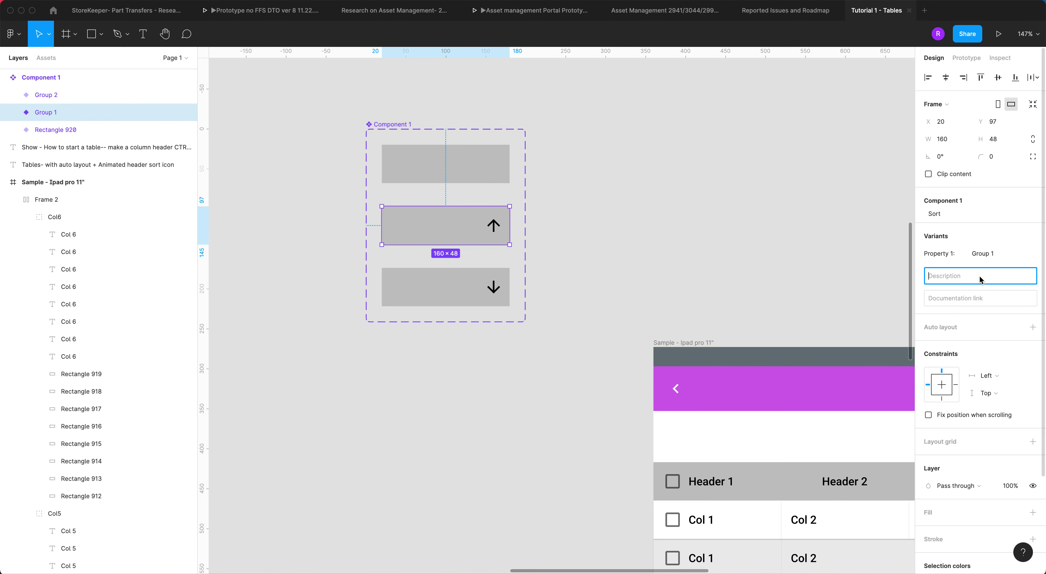
type("A")
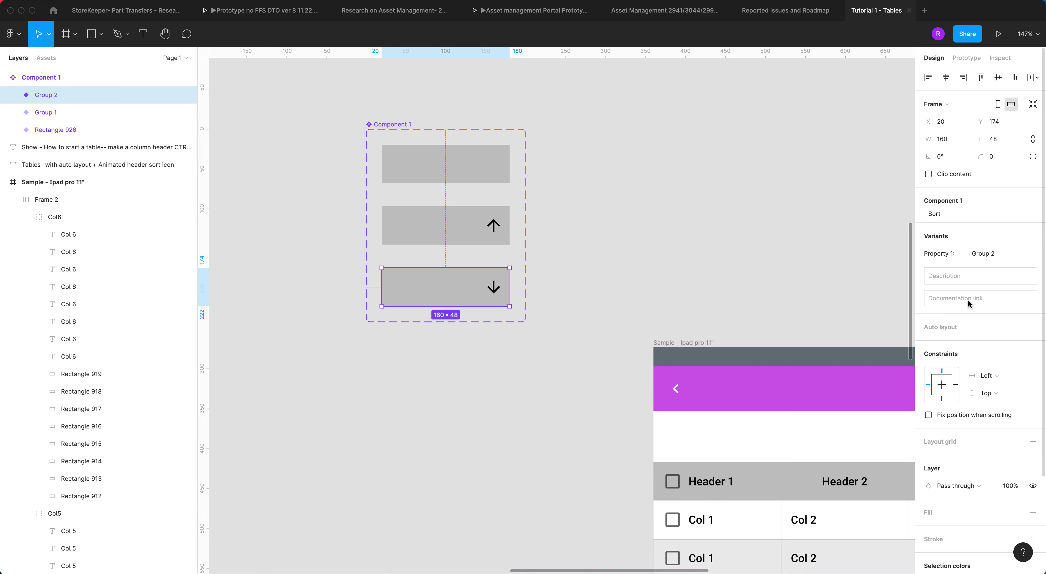
left_click(942, 278)
type("Descending")
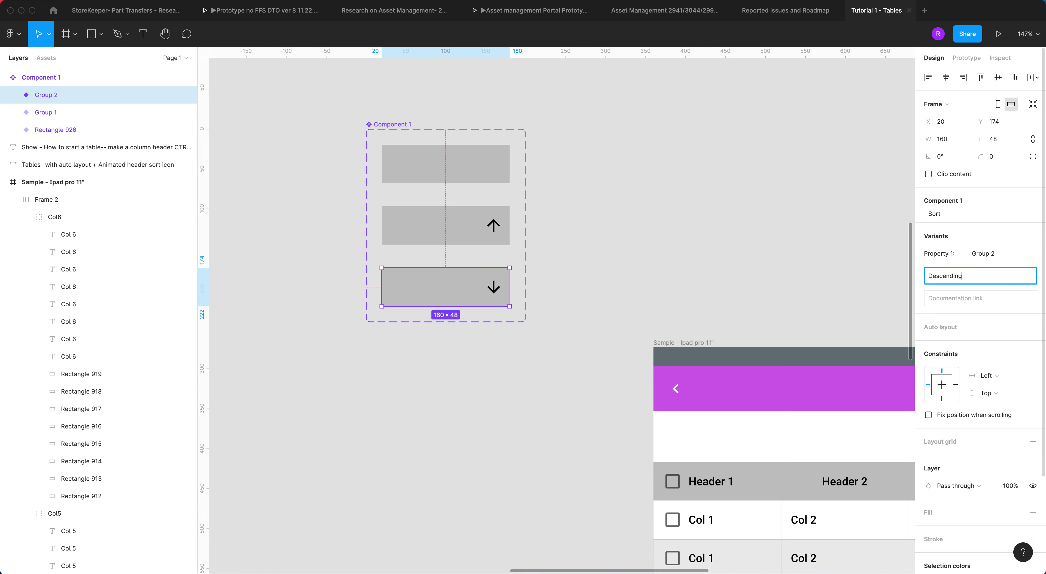
left_click(545, 343)
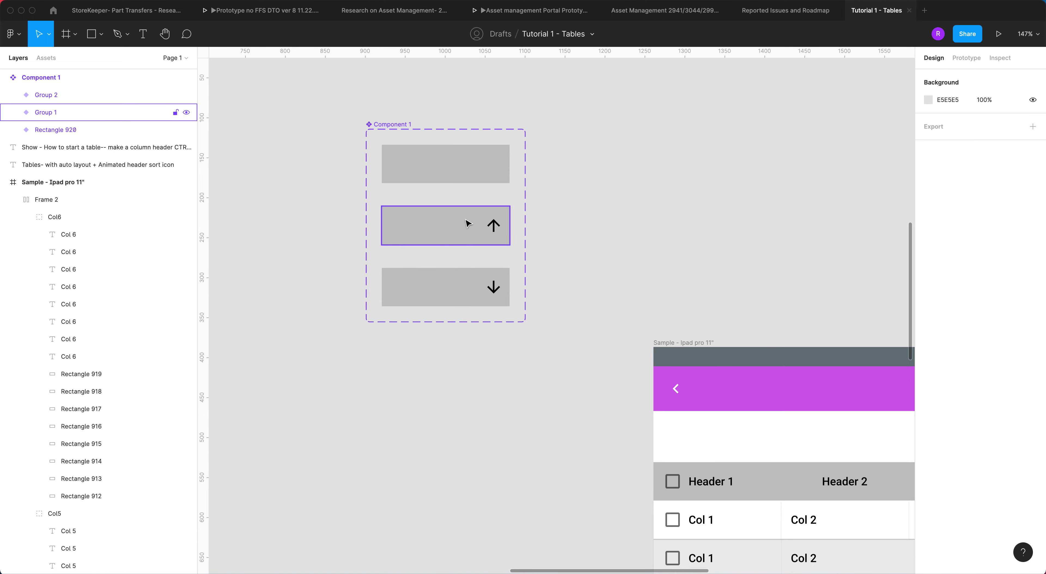
Step: Link the variants with instant On tap Change to interactions: plain to upward arrow, upward to downward arrow, and downward back to plain
left_click(461, 168)
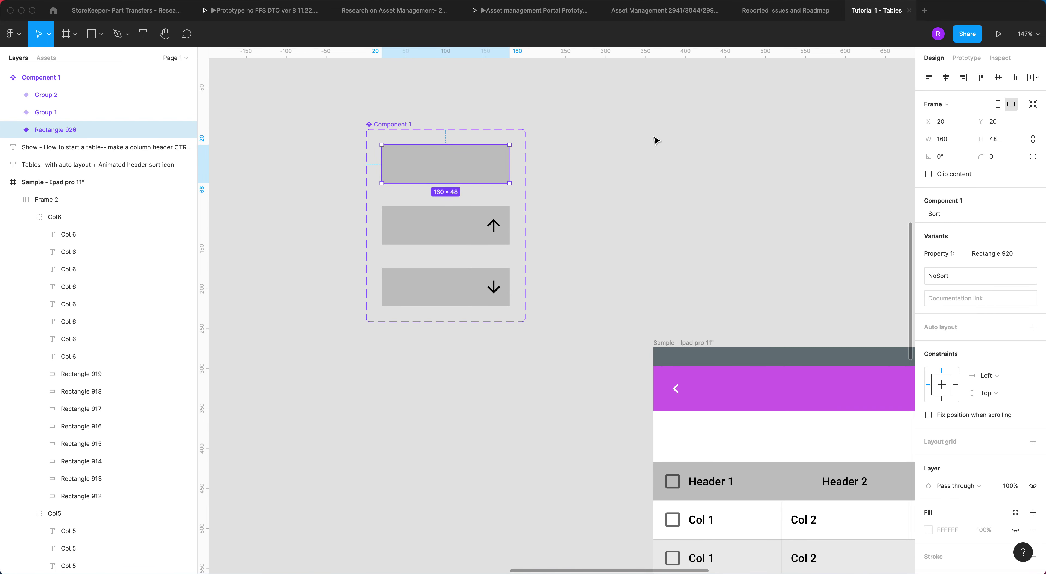
left_click(966, 61)
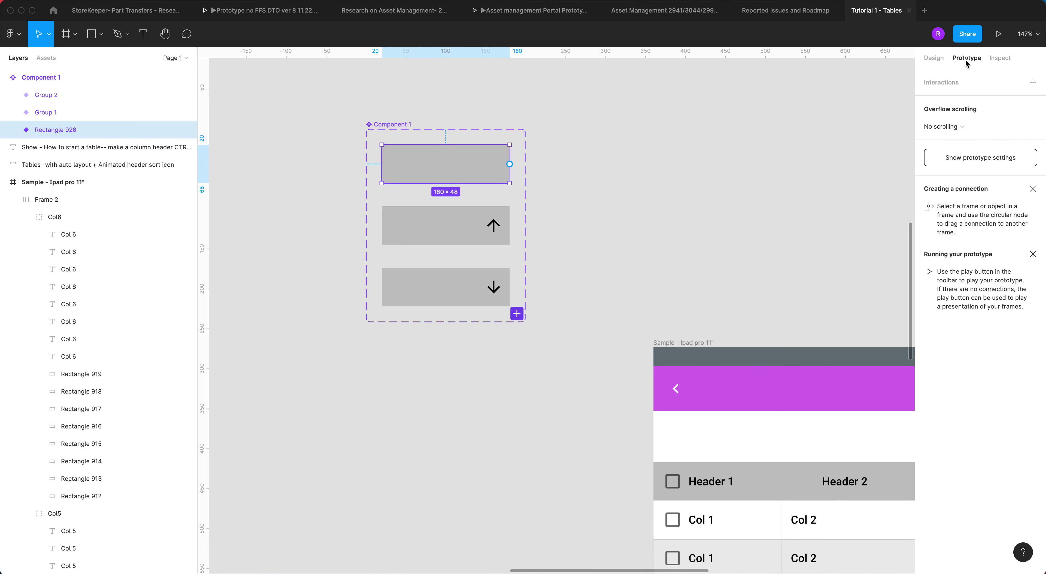
left_click_drag(510, 164, 473, 215)
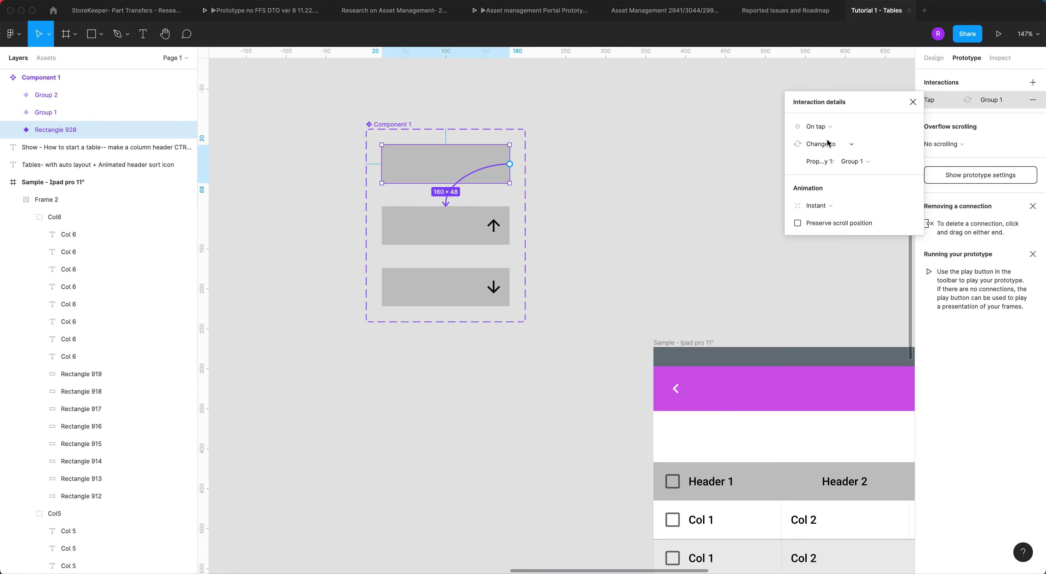
left_click(467, 236)
left_click_drag(510, 226, 475, 282)
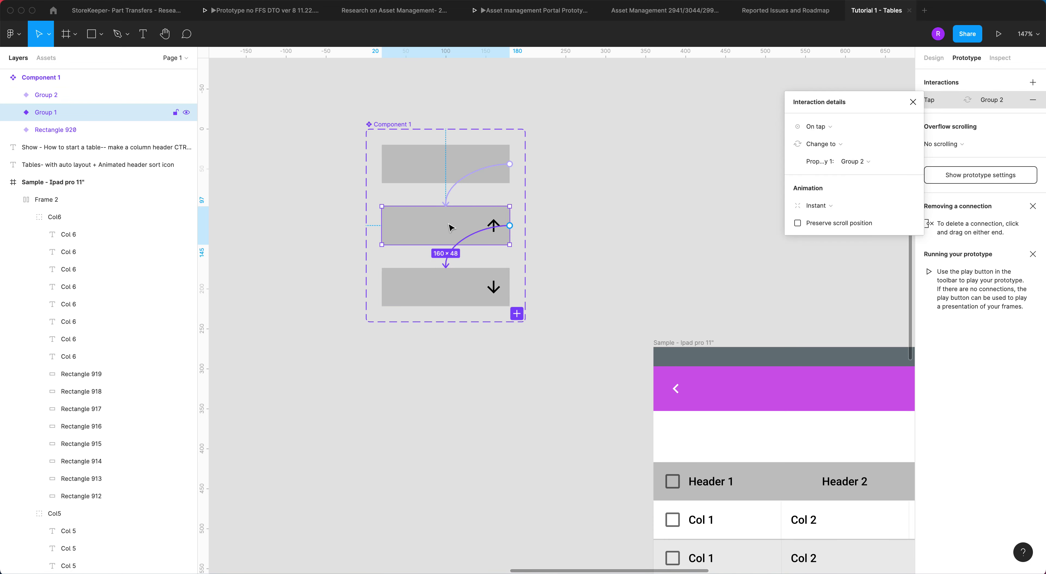
left_click(468, 297)
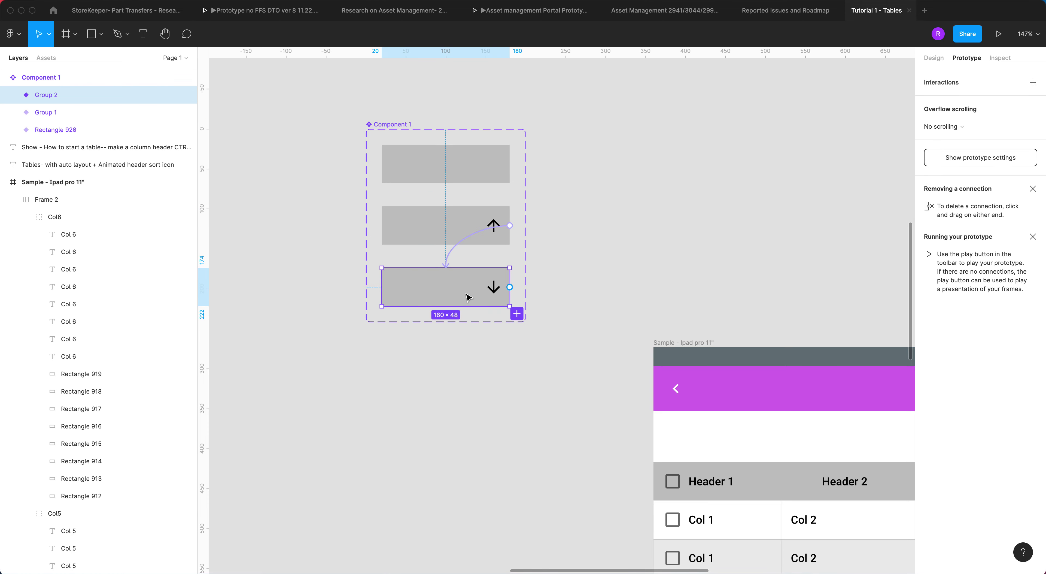
left_click_drag(510, 287, 505, 178)
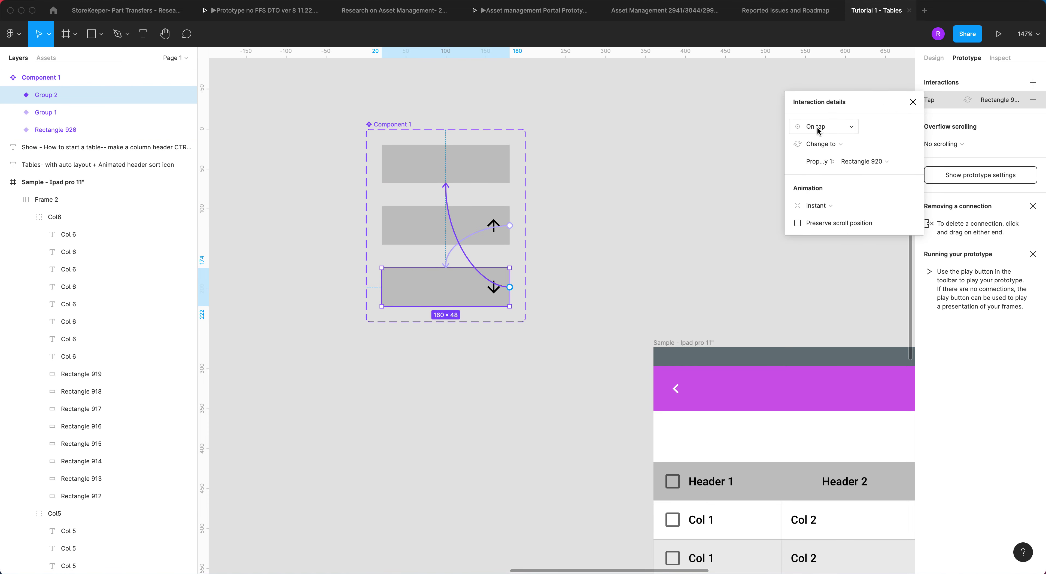
left_click(914, 102)
scroll(673, 182, "down", 5)
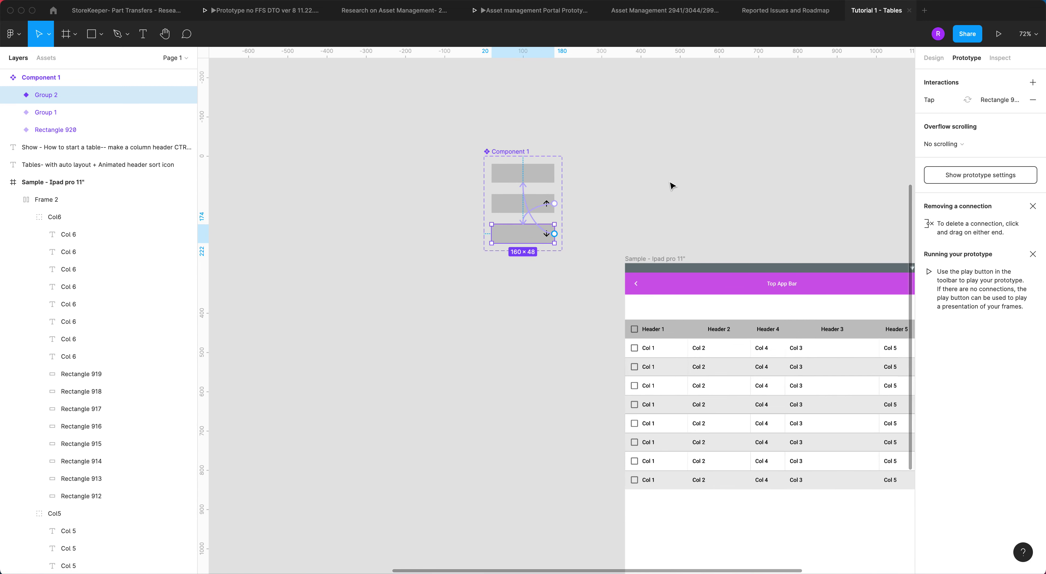
left_click(934, 57)
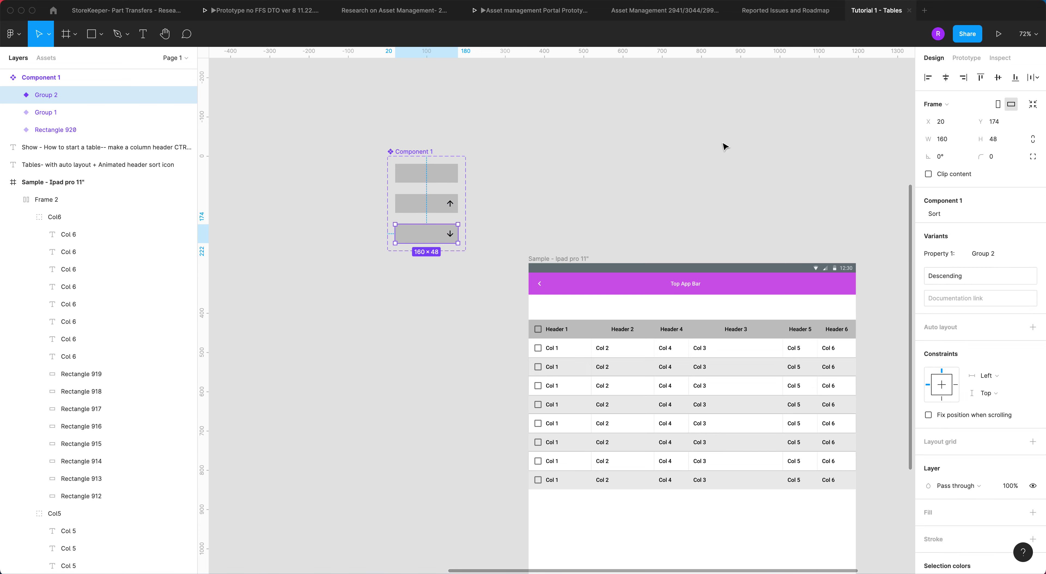
scroll(556, 182, "up", 5)
scroll(451, 191, "down", 1)
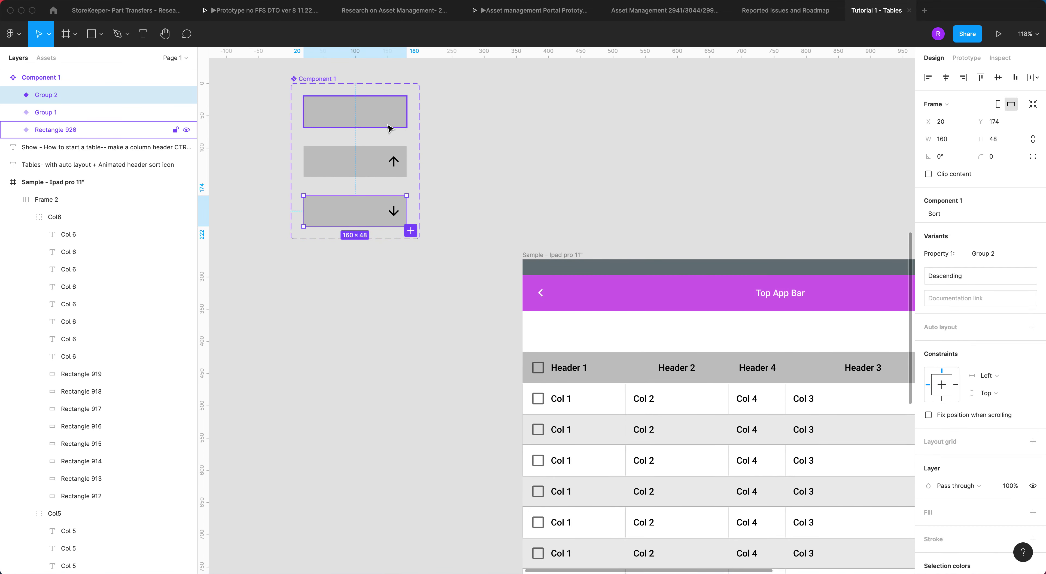
Step: Place an instance of the plain NoSort header variant on the empty canvas beside the component set and select it
left_click(386, 124)
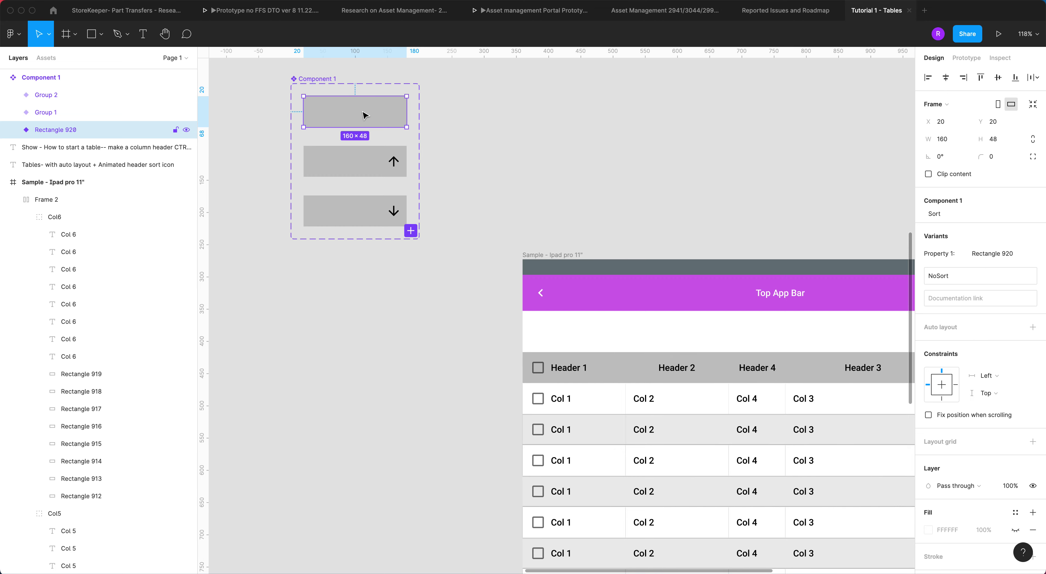
left_click_drag(365, 116, 560, 122)
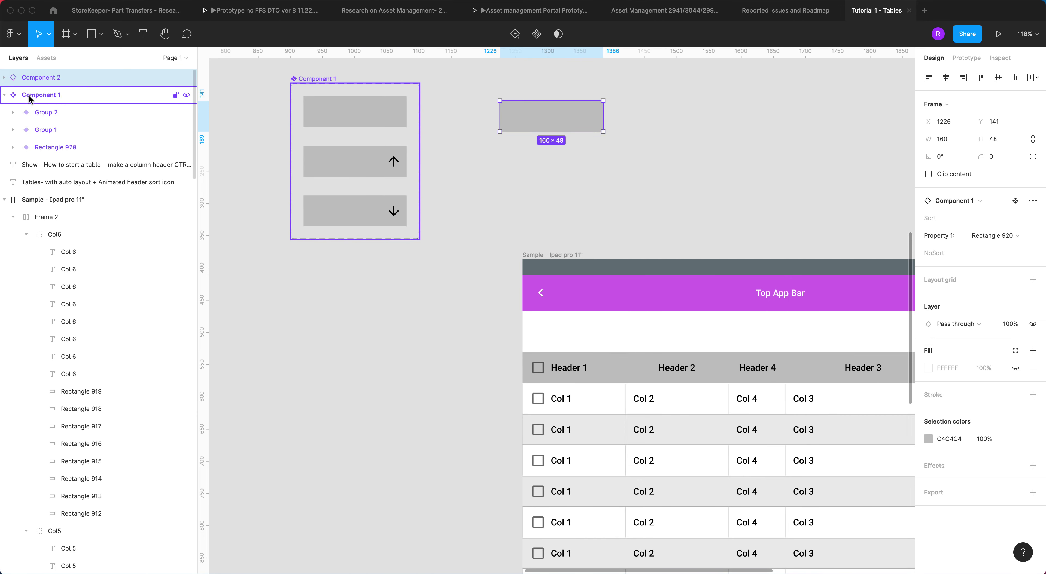
left_click(328, 119)
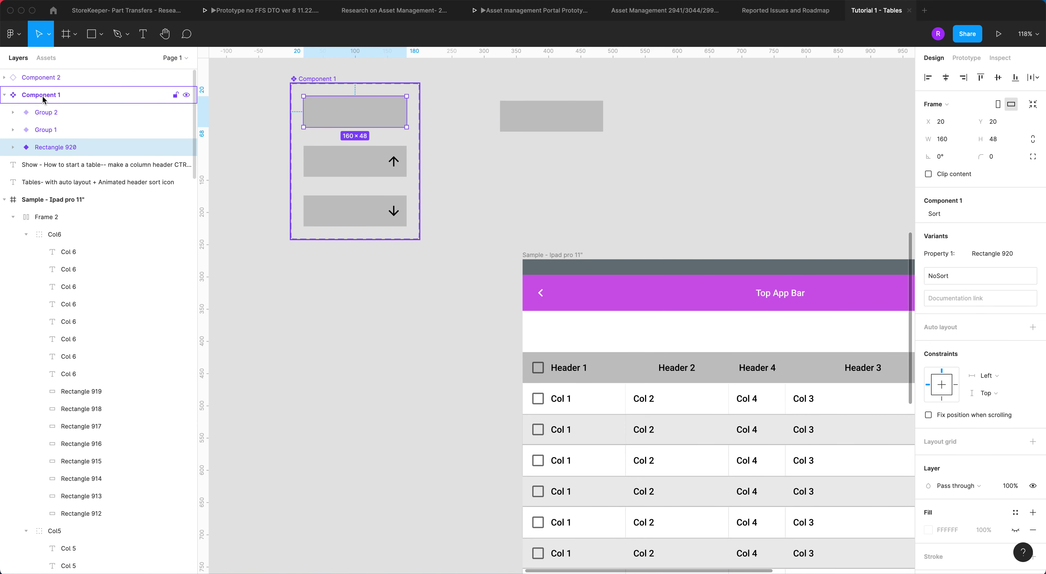
left_click(44, 81)
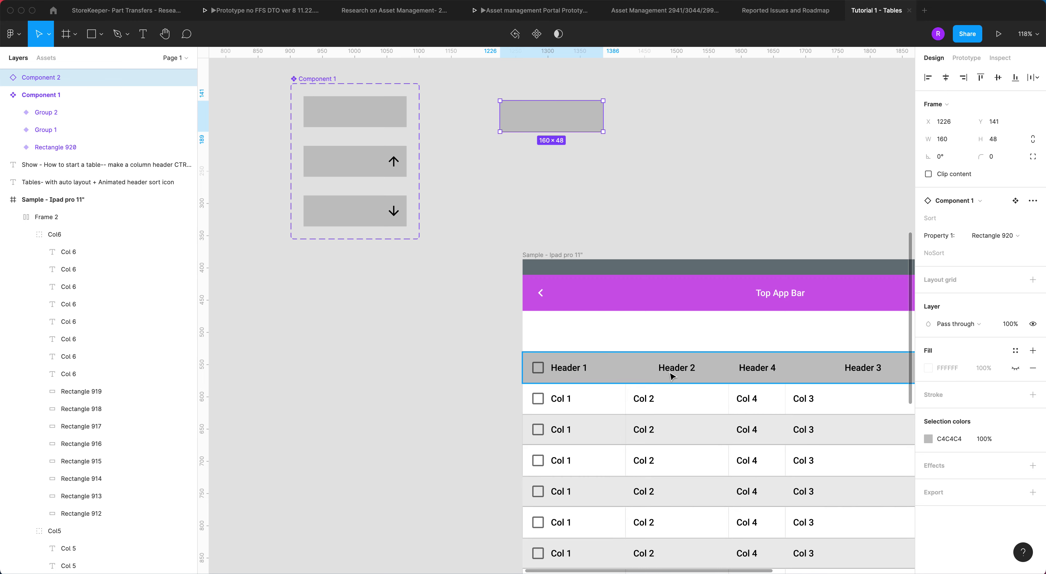
Step: Cut the NoSort instance from the canvas and paste it to replace the background rectangle of the Header 2 cell
left_click(706, 371)
double_click(706, 372)
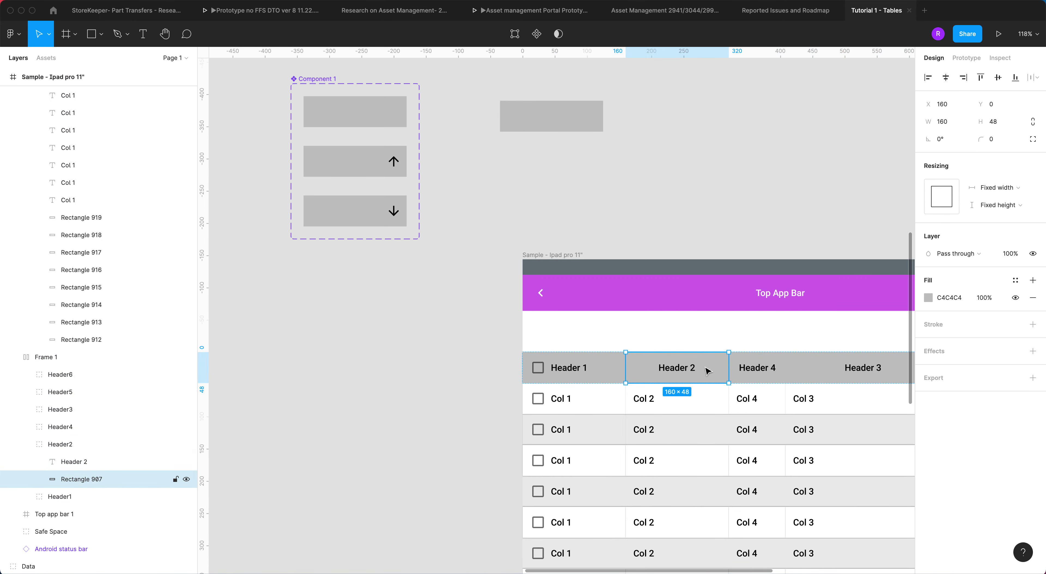
left_click(568, 113)
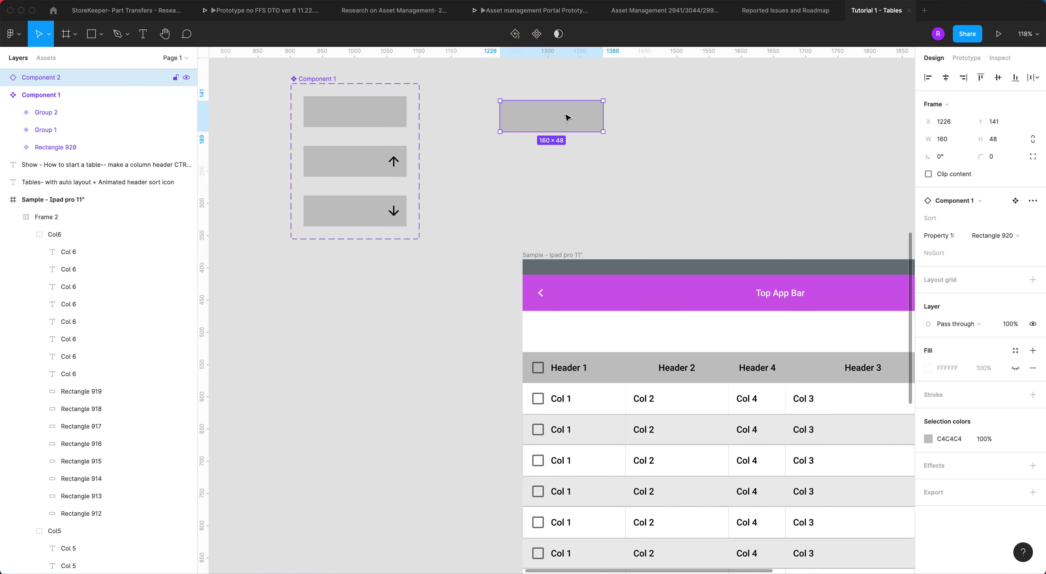
key("Delete")
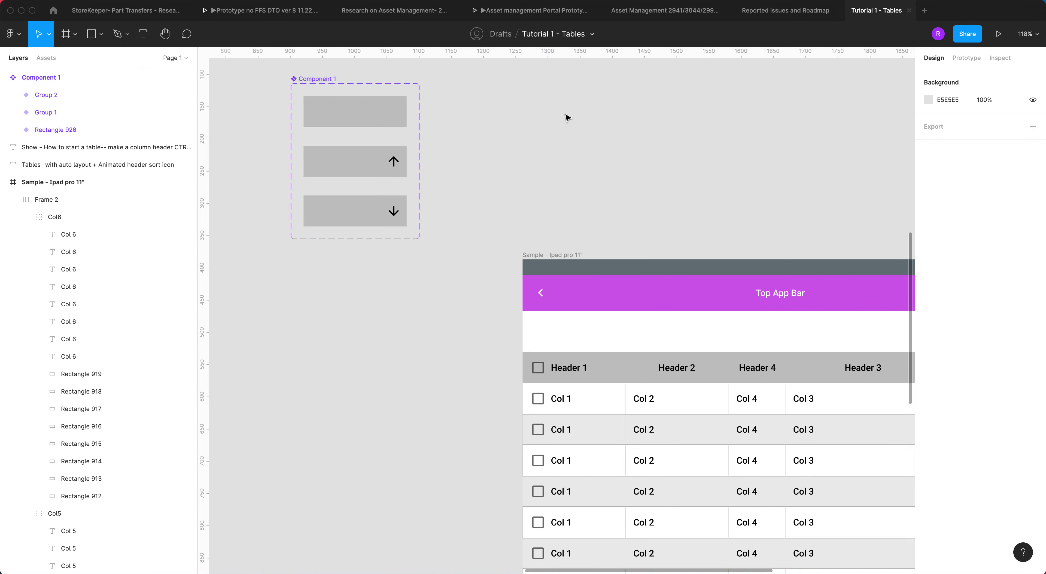
scroll(649, 367, "right", 4)
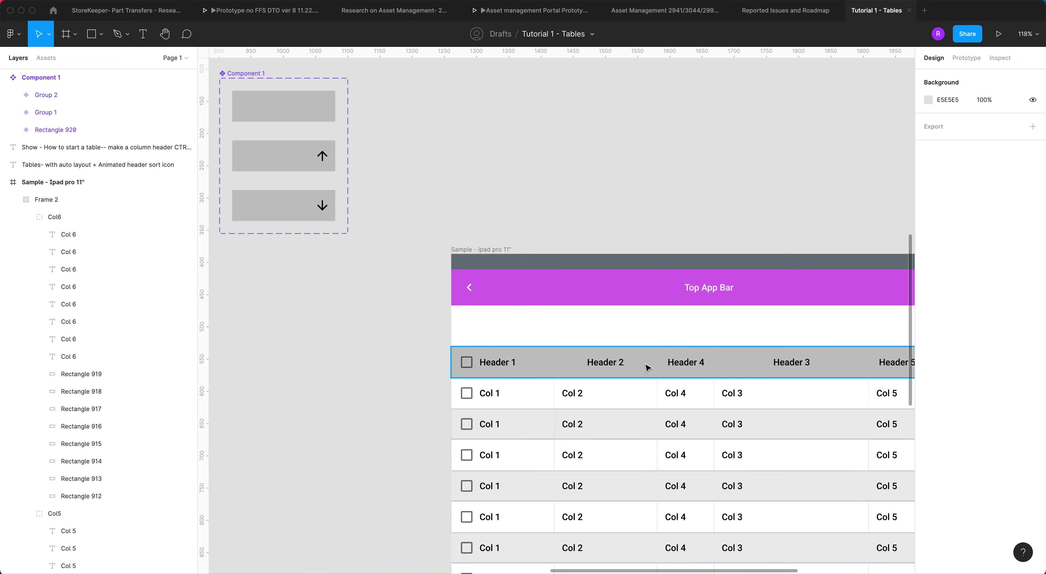
left_click(649, 367, "super")
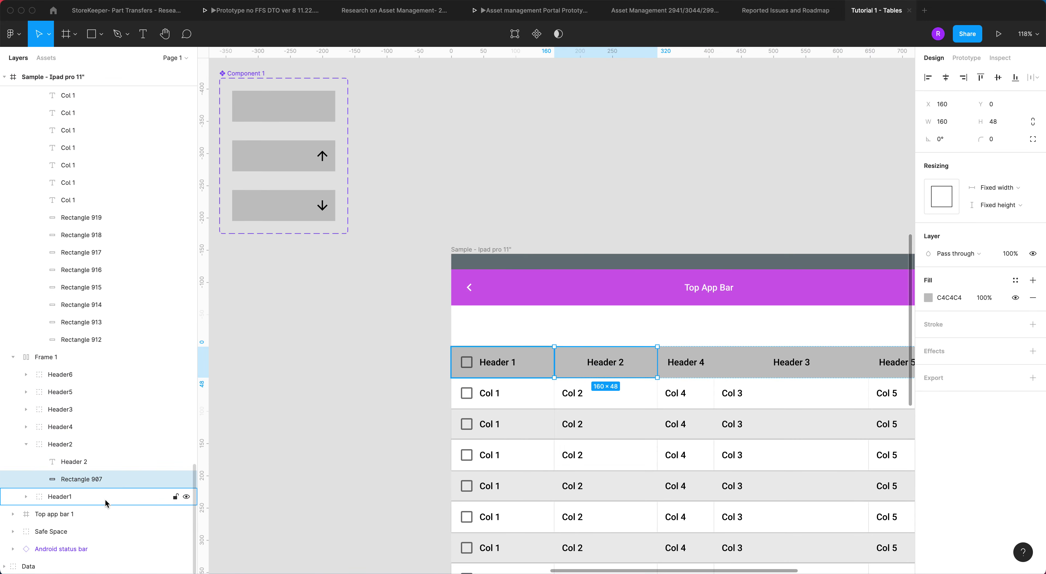
right_click(641, 360)
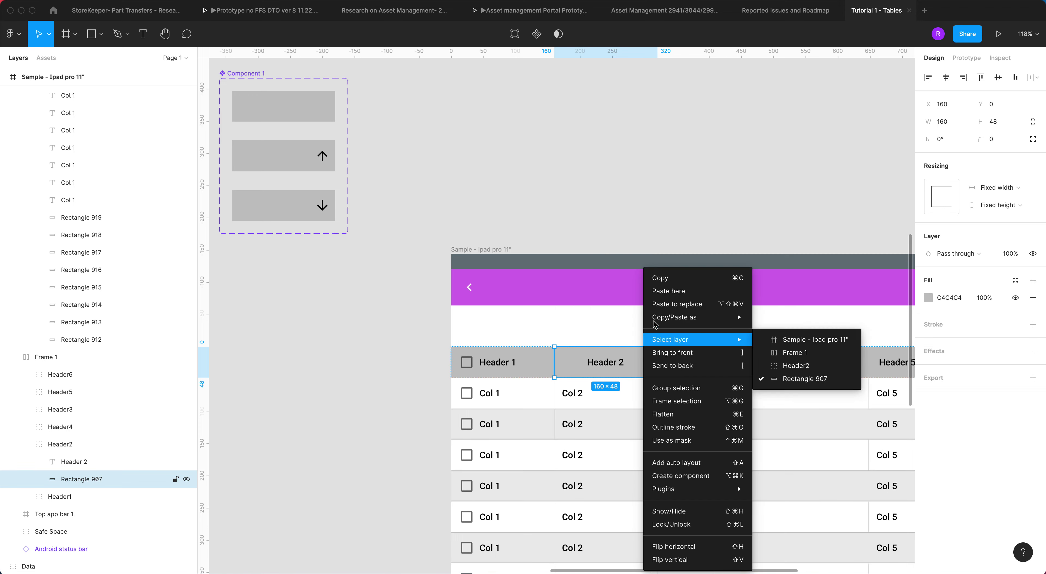
left_click(667, 308)
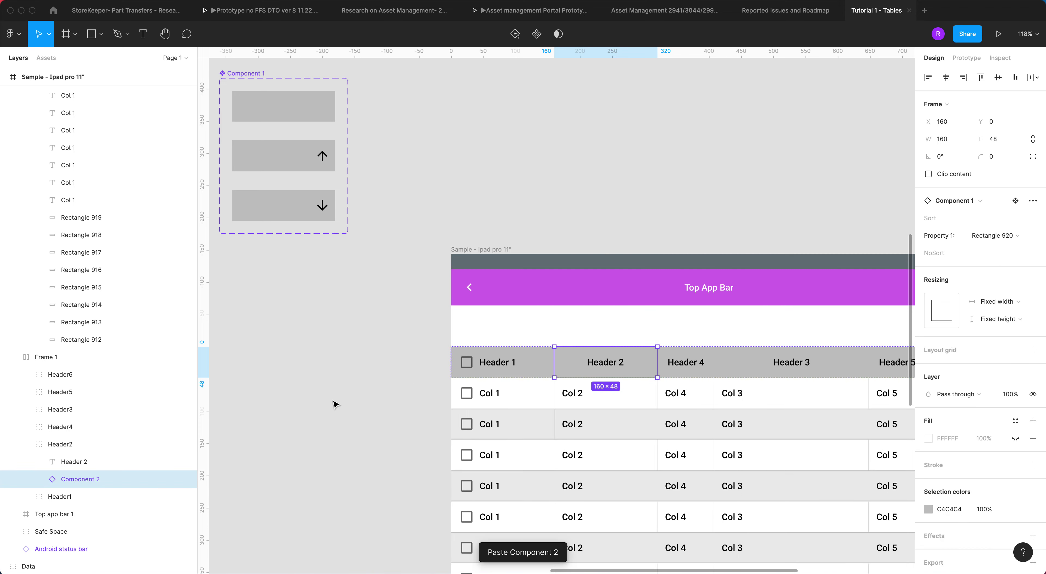
Step: Make the Sample - Ipad pro 11" frame a flow starting point and play Flow 1 as a prototype
scroll(340, 406, "down", 5)
scroll(493, 280, "down", 3)
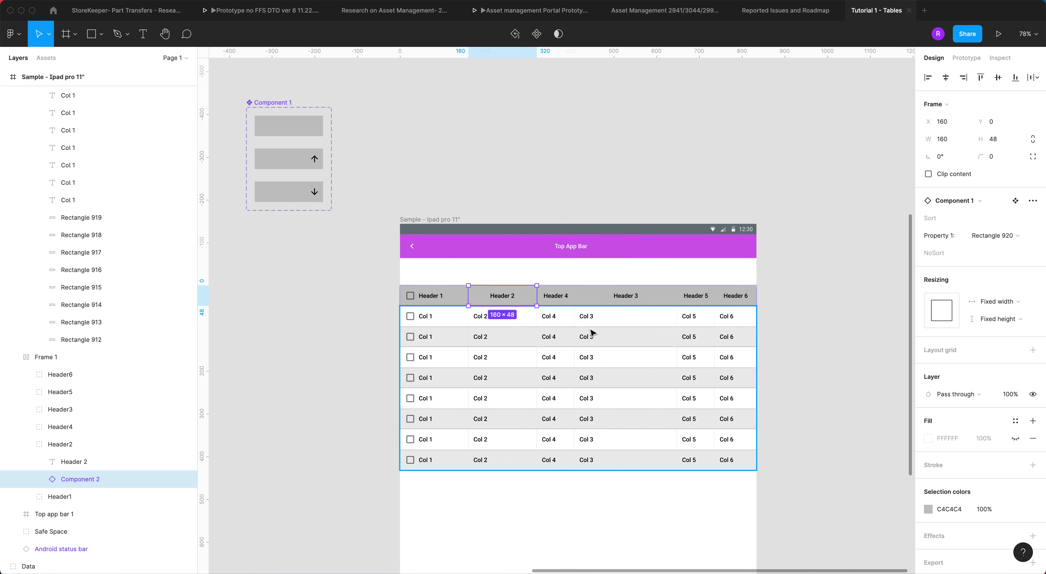
left_click(815, 289)
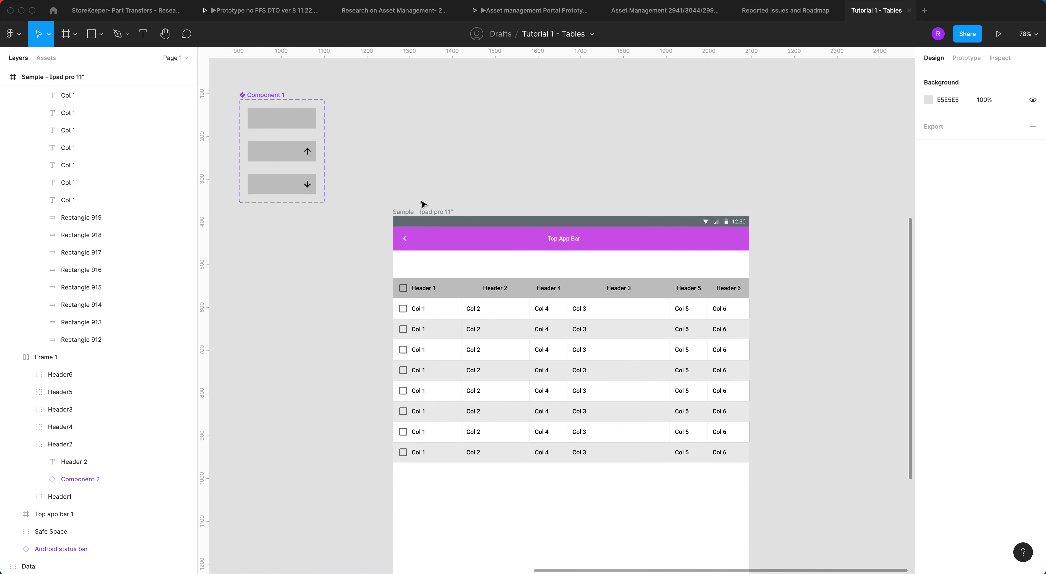
left_click(426, 212)
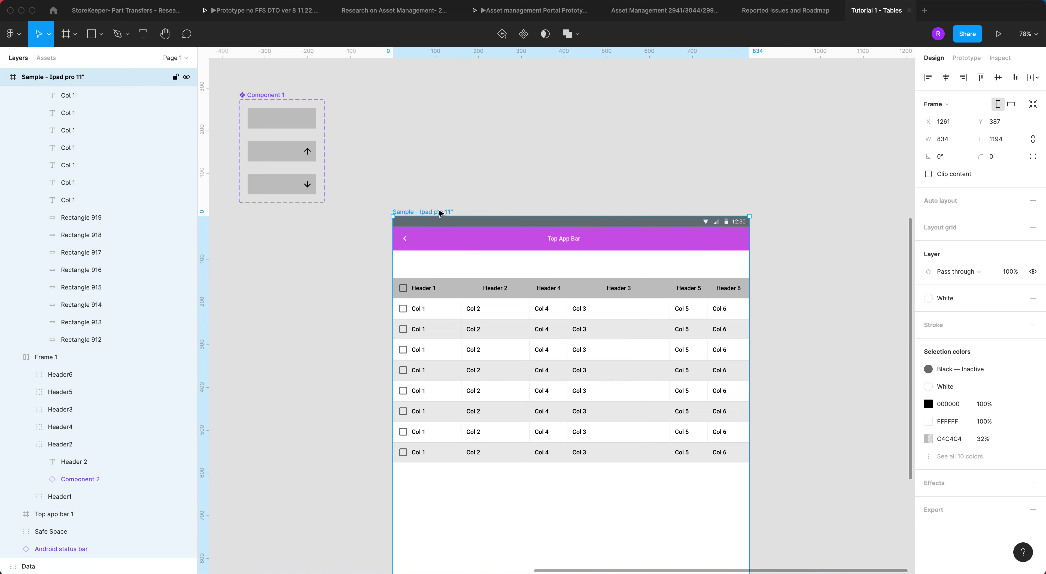
left_click(967, 58)
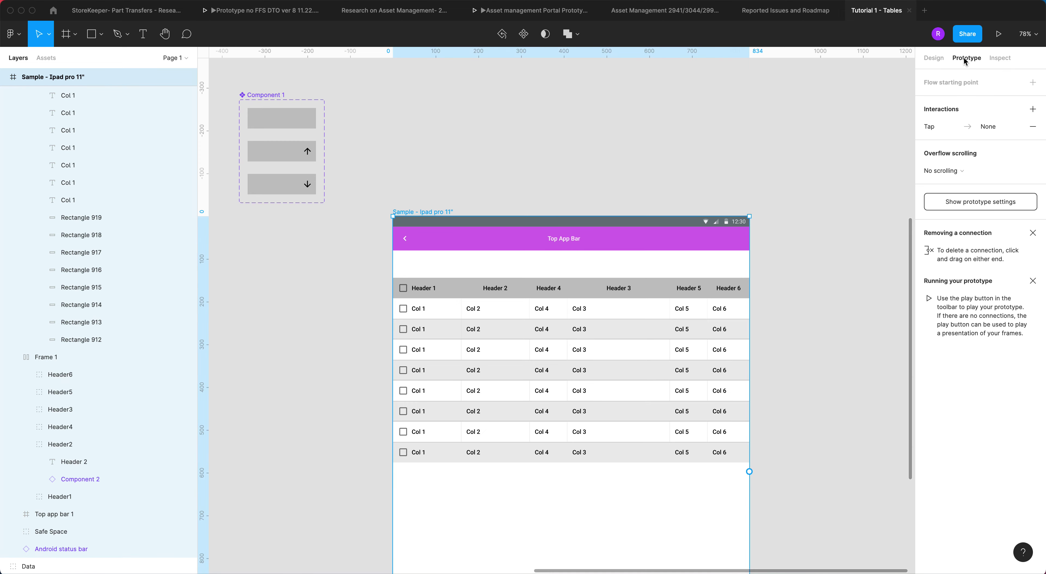
left_click(1033, 82)
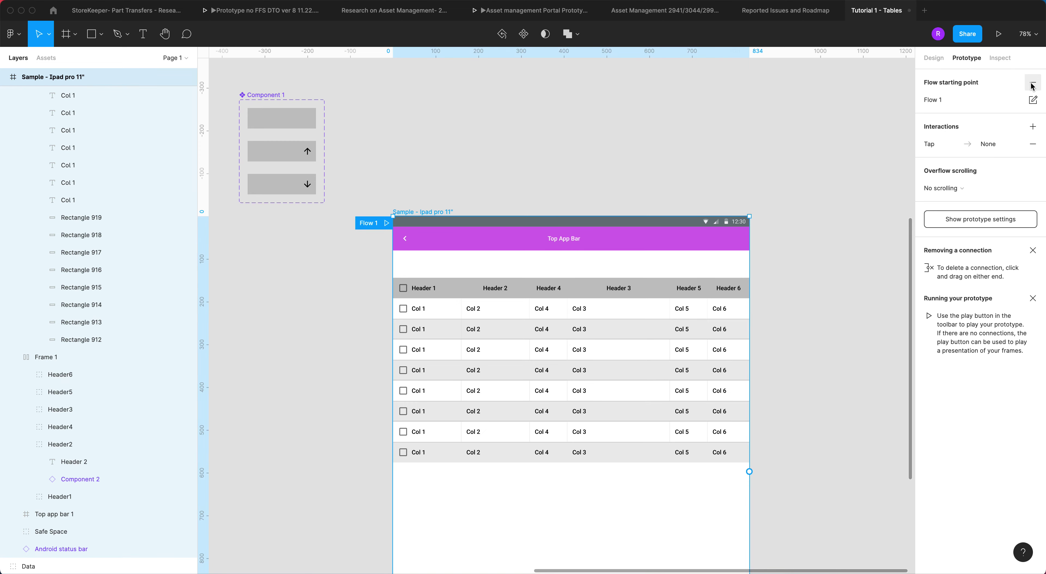
left_click(386, 224)
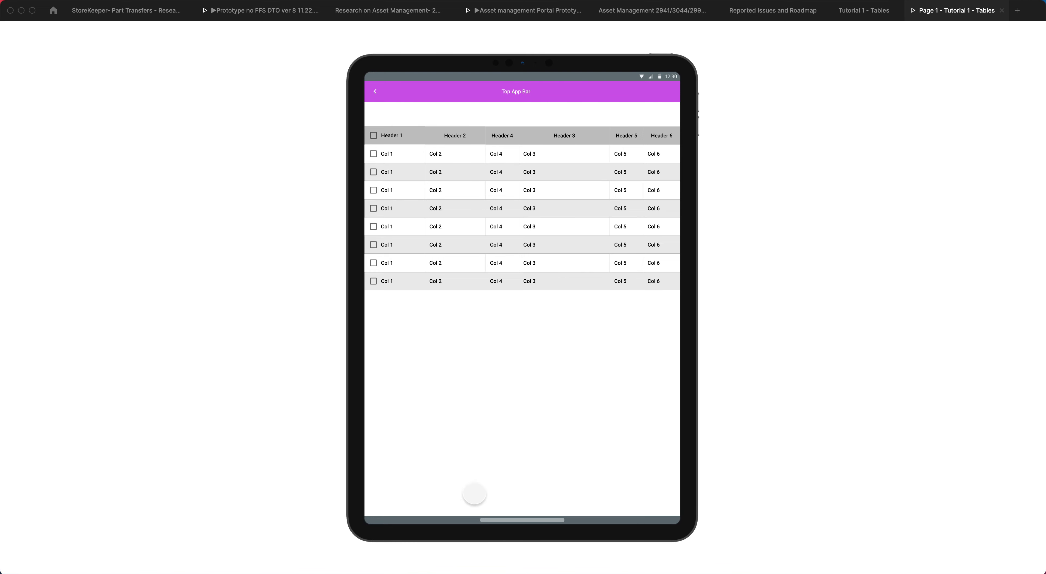
Step: Test the sort interaction by tapping the Header 2 cell in the prototype, and return to the Tutorial 1 - Tables design file
left_click(478, 136)
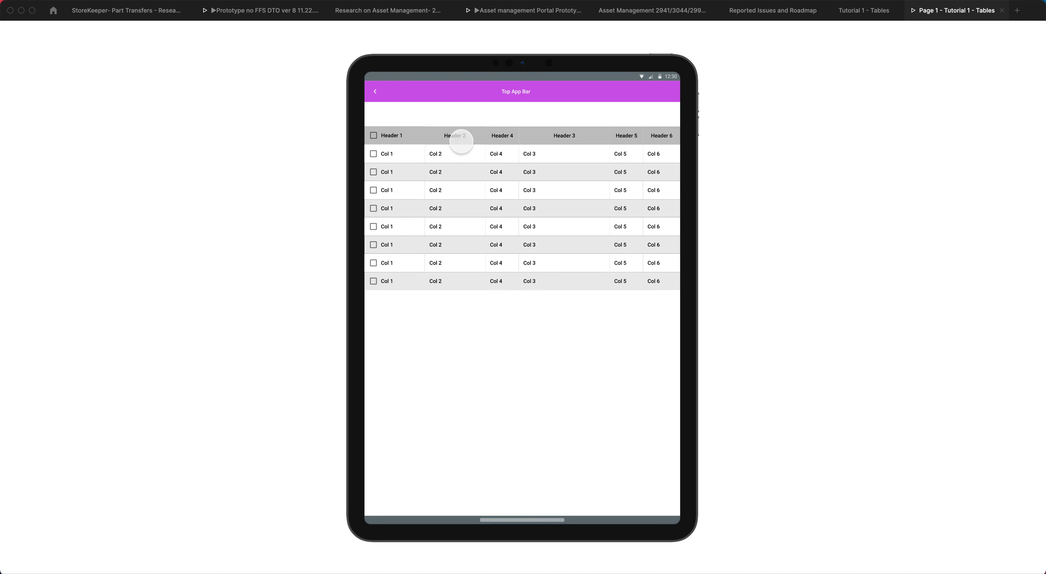
left_click(477, 135)
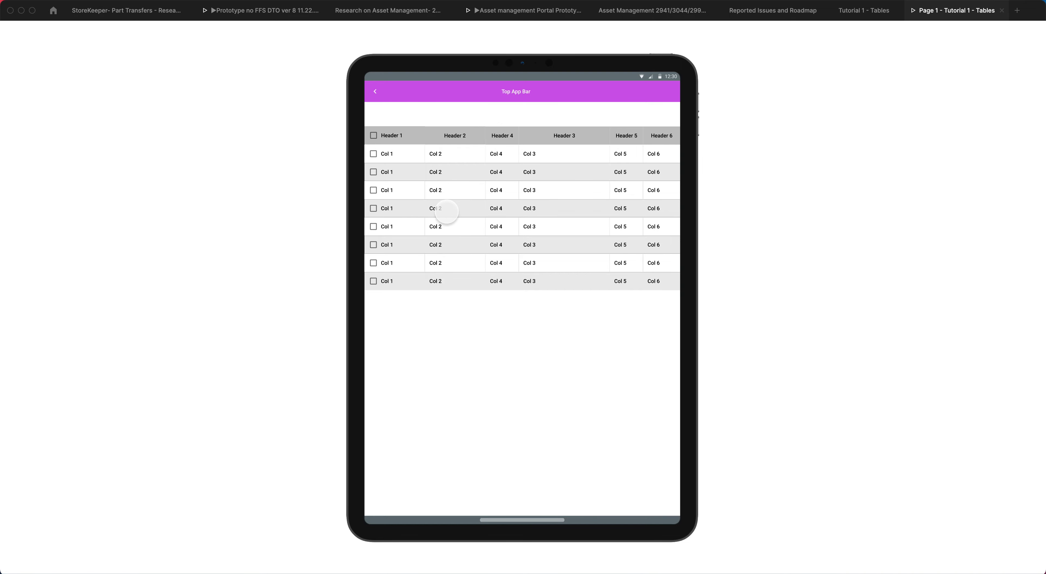
left_click(861, 10)
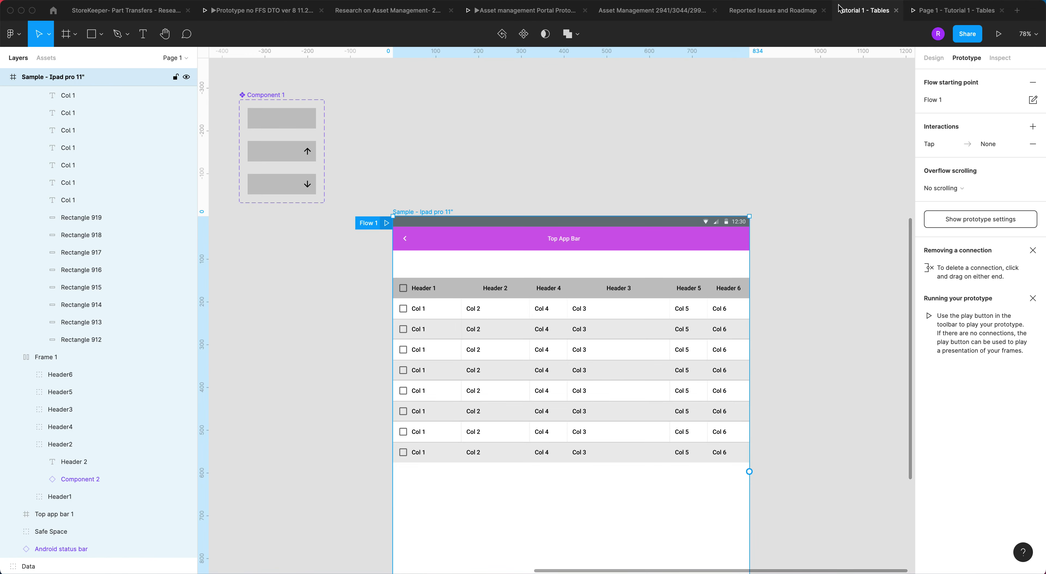
Step: Select the header and data frames together in design mode and move them down to just above the bottom navigation bar
left_click(511, 172)
scroll(512, 172, "down", 5)
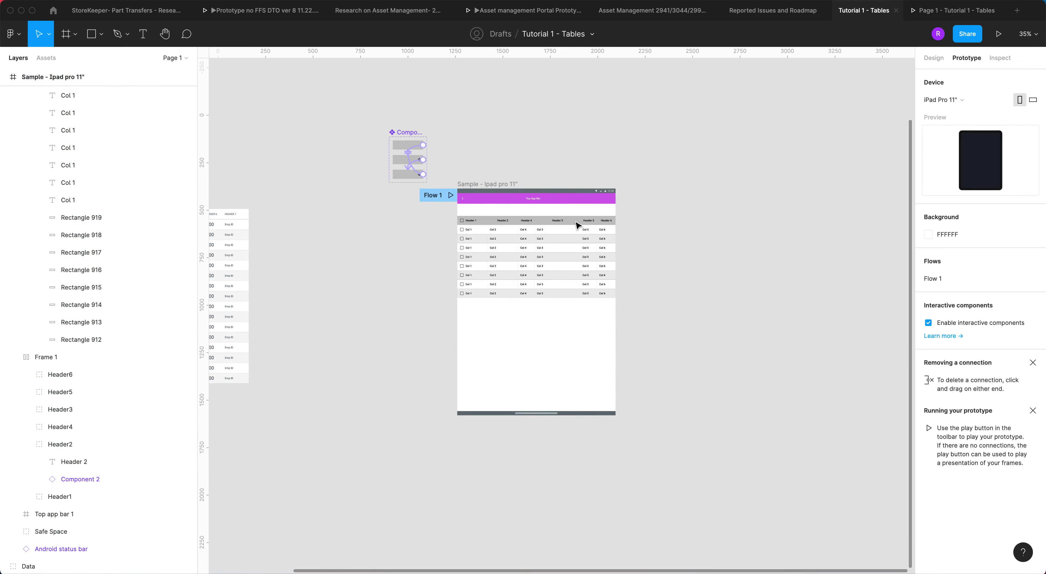
scroll(543, 233, "up", 5)
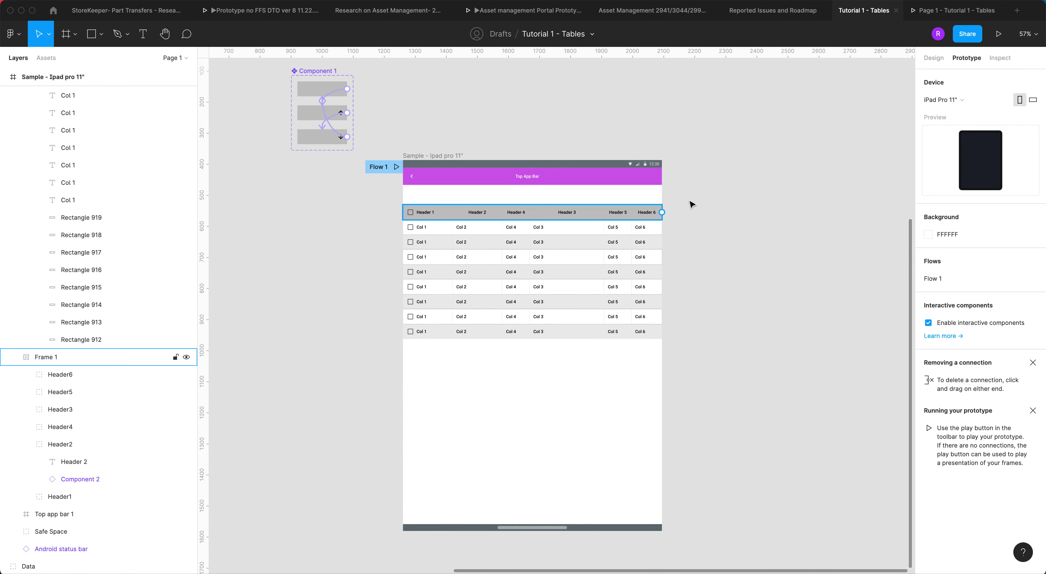
key("alt+8")
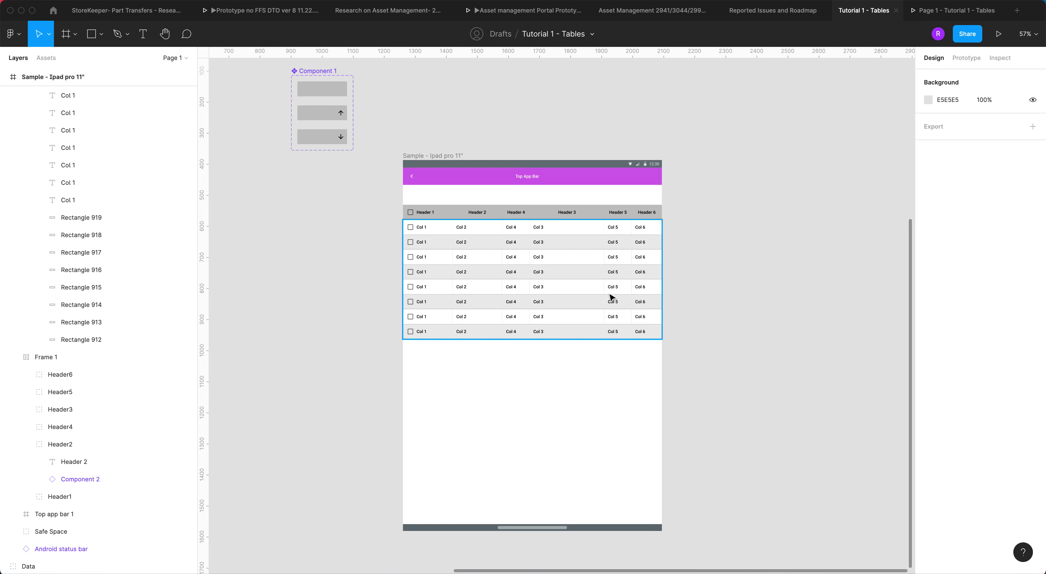
left_click(603, 297)
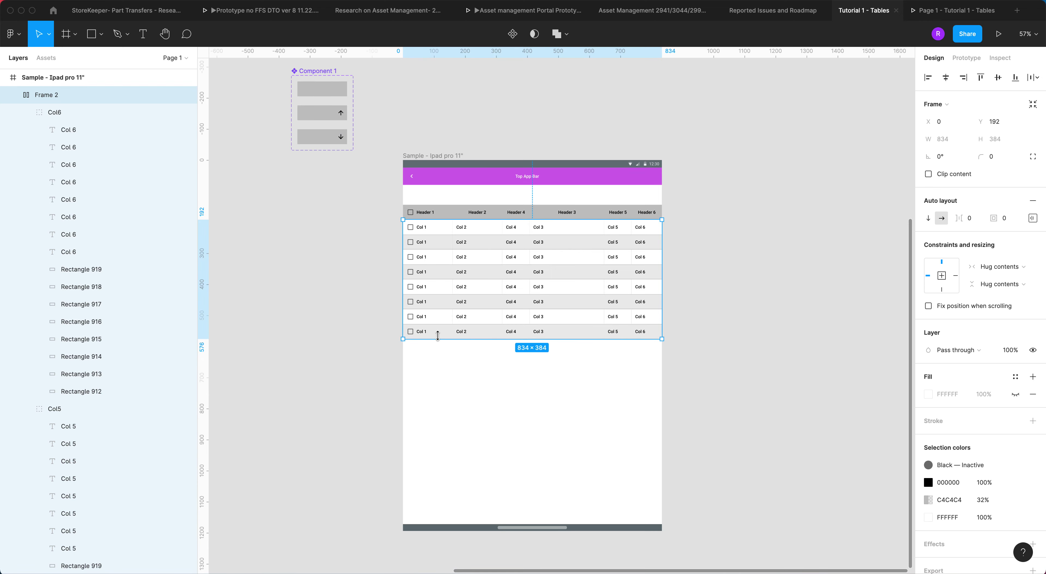
left_click(714, 350)
left_click_drag(711, 357, 404, 209)
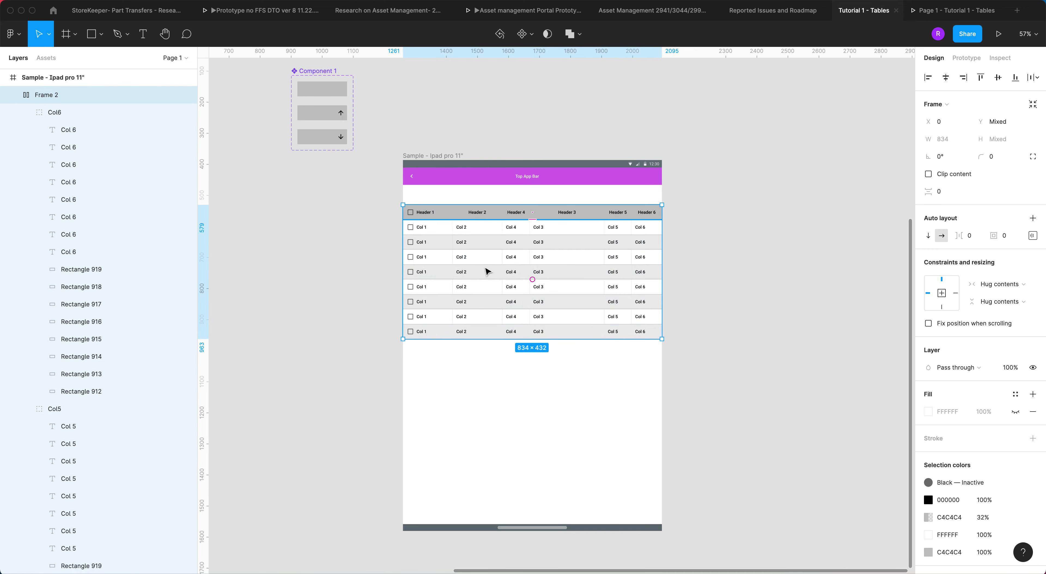
left_click_drag(486, 272, 489, 456)
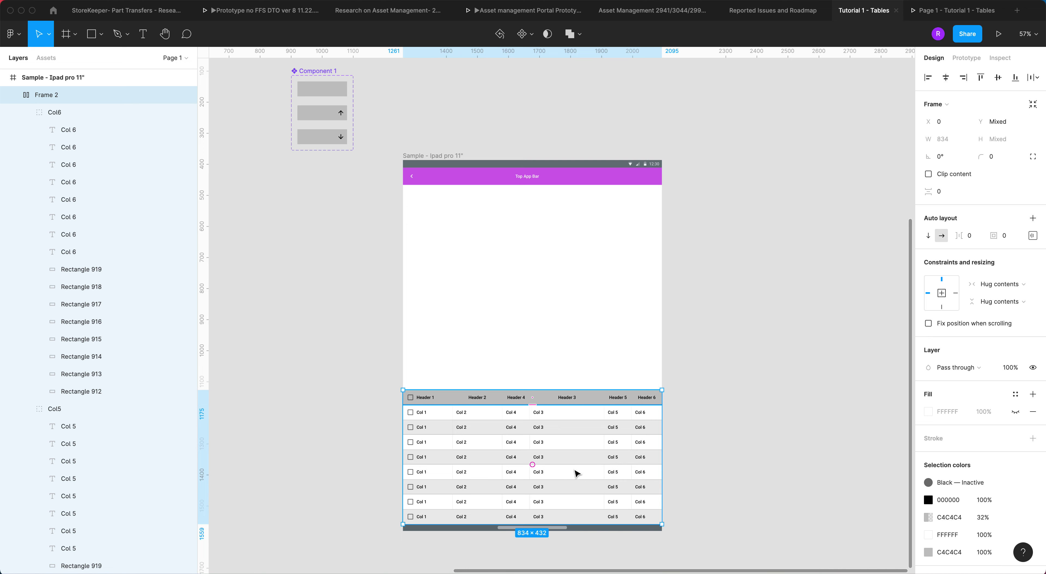
Step: Move the selected header and data frames further down until they overlap the bottom navigation bar, with the header at about Y 877
left_click_drag(599, 400, 594, 425)
key("ctrl+z")
key("ctrl+z")
left_click_drag(570, 412, 570, 408)
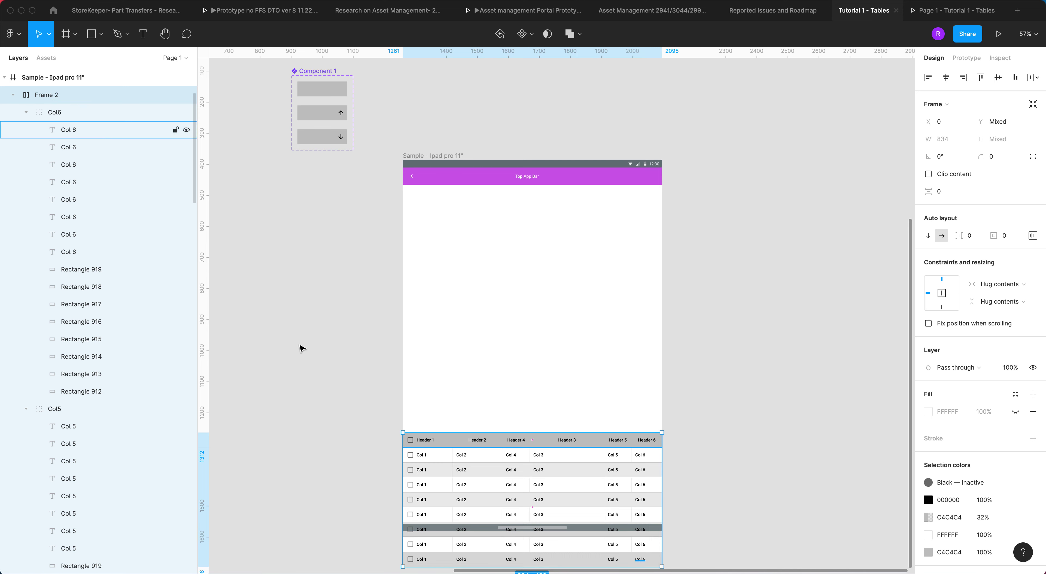
Step: Collapse the nested layers of the iPad frame and rename Frame 1, the header row, as Header
left_click(50, 80)
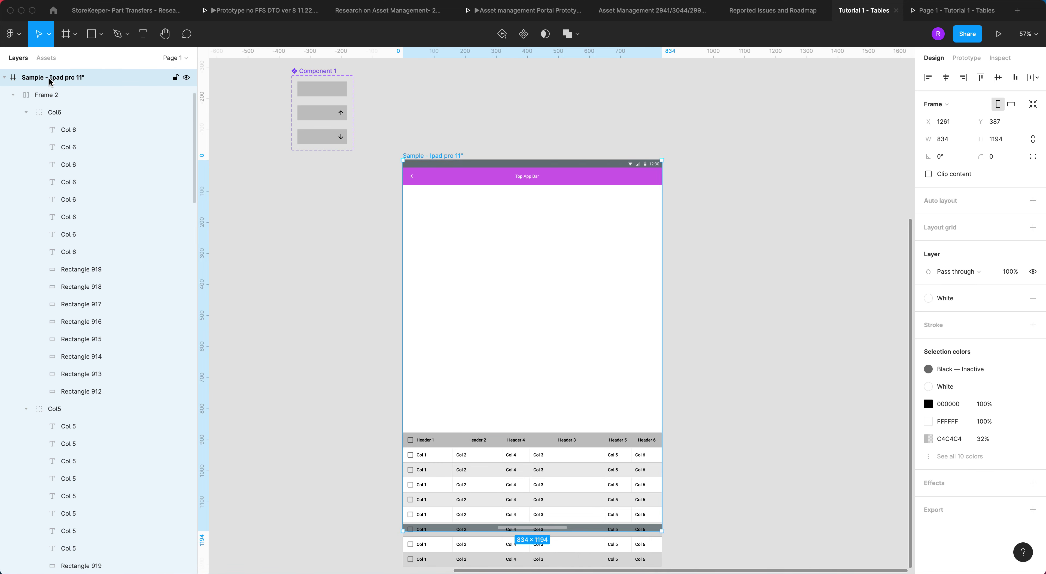
left_click(13, 94)
left_click(49, 79)
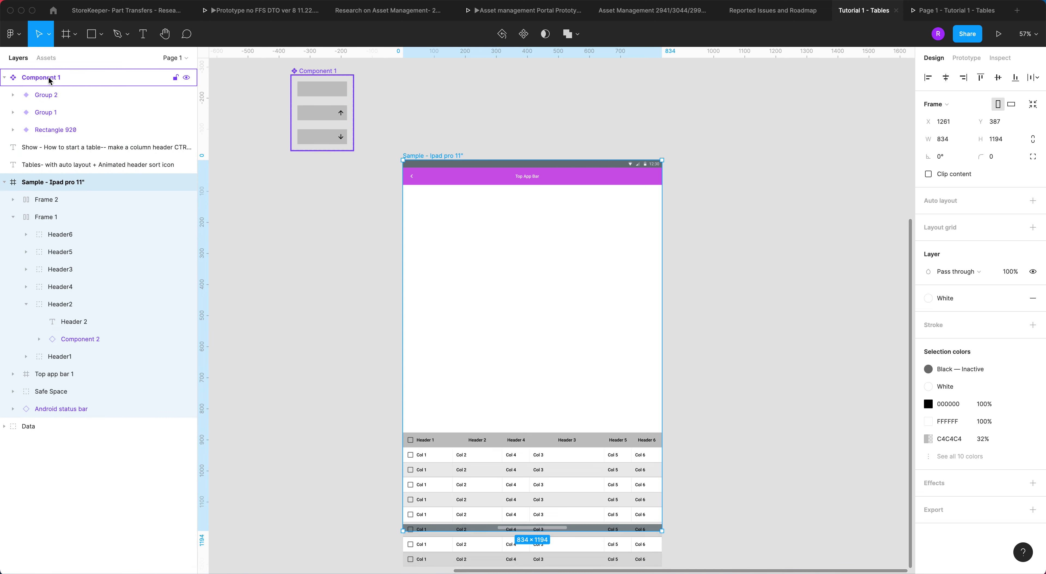
left_click(8, 183)
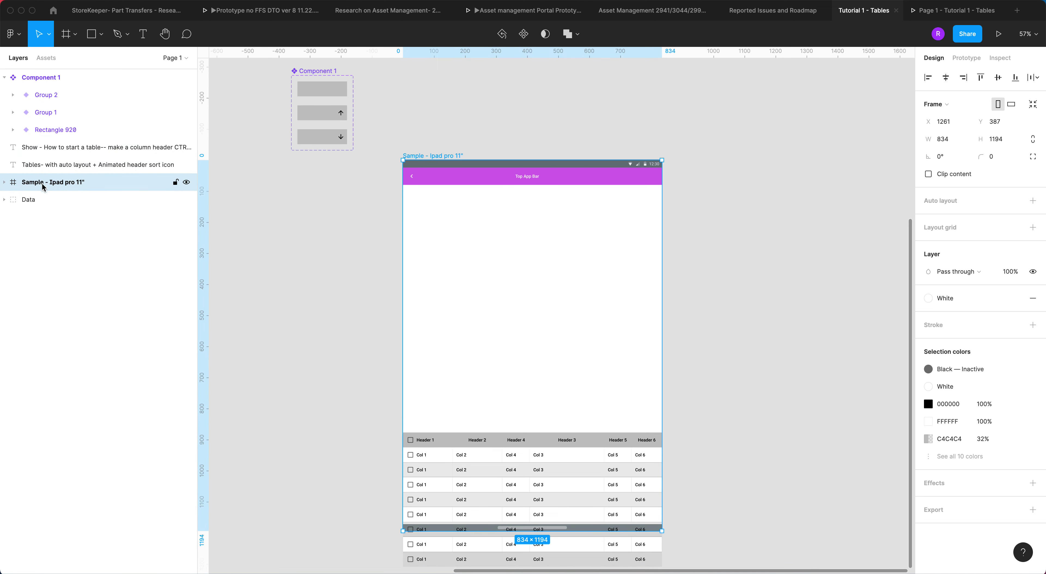
left_click(3, 183)
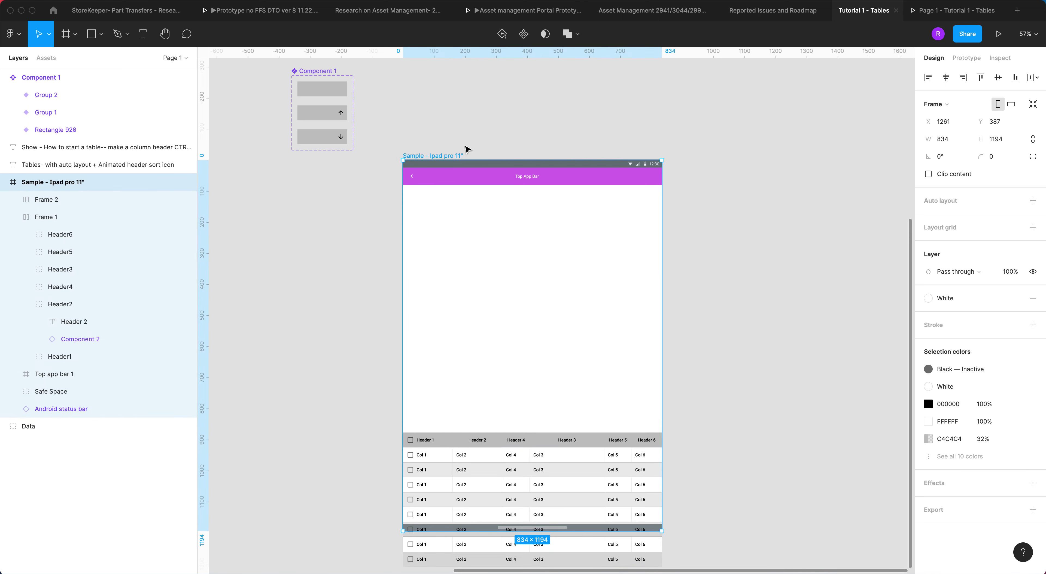
left_click(12, 218)
left_click(47, 219)
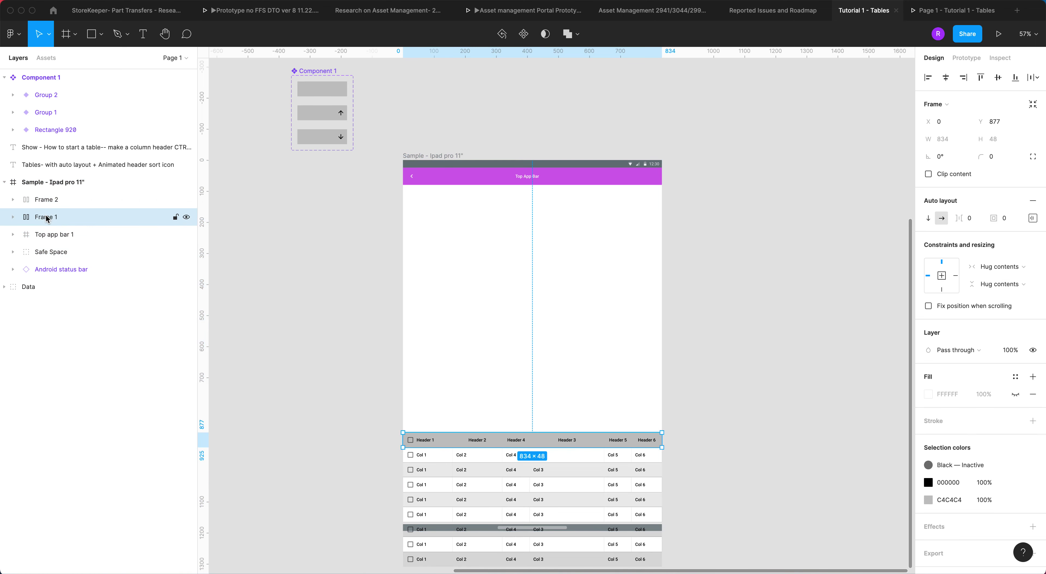
double_click(47, 219)
type("Header")
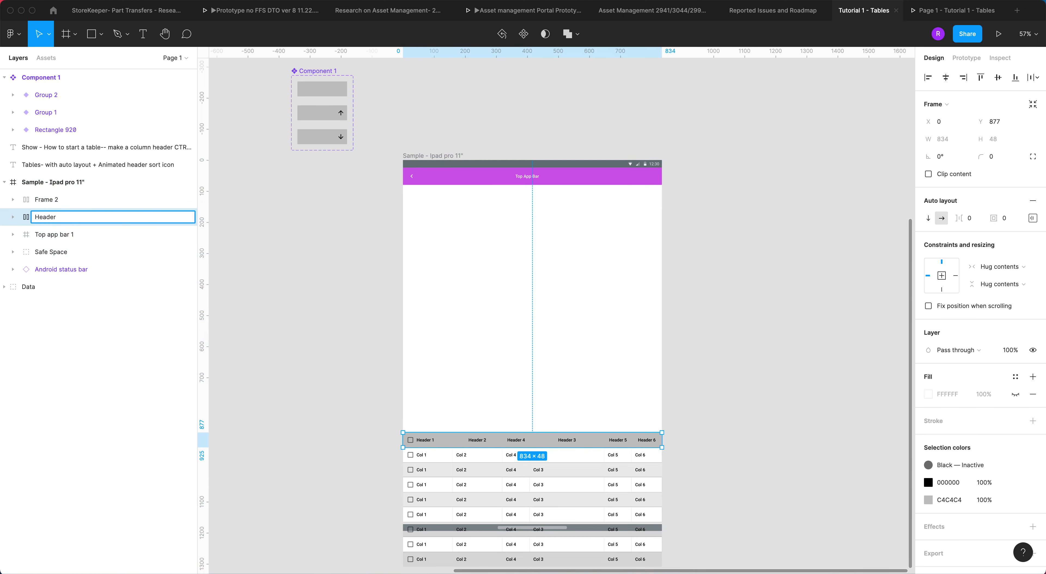
Step: Rename Frame 2, which holds the table's data columns, as Data
left_click(40, 199)
double_click(39, 199)
type("Data")
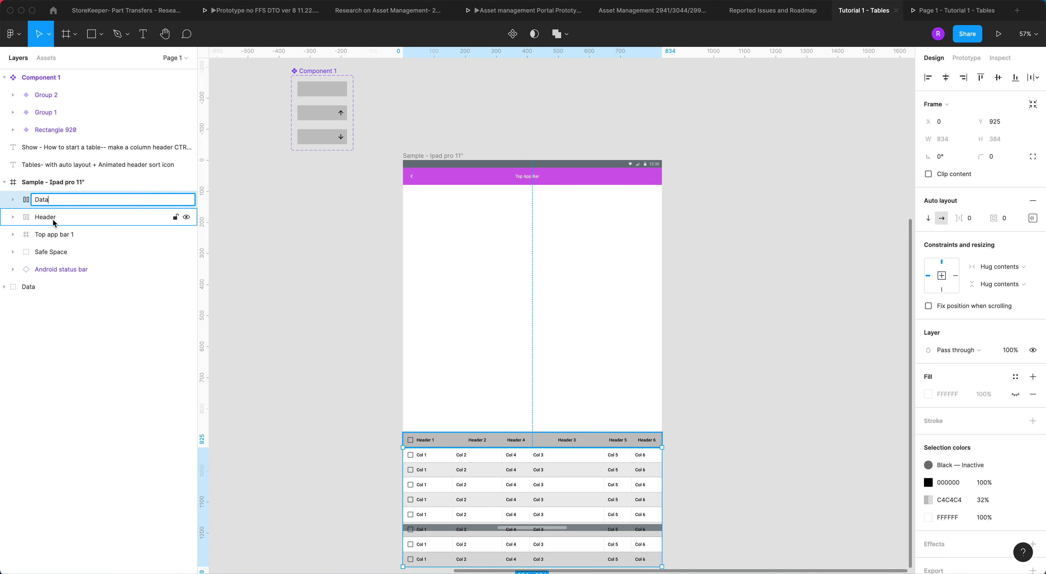
key("Return")
Step: Move the separate Data group, outside the iPad frame, to the top of the layer list above Component 1
left_click(24, 288)
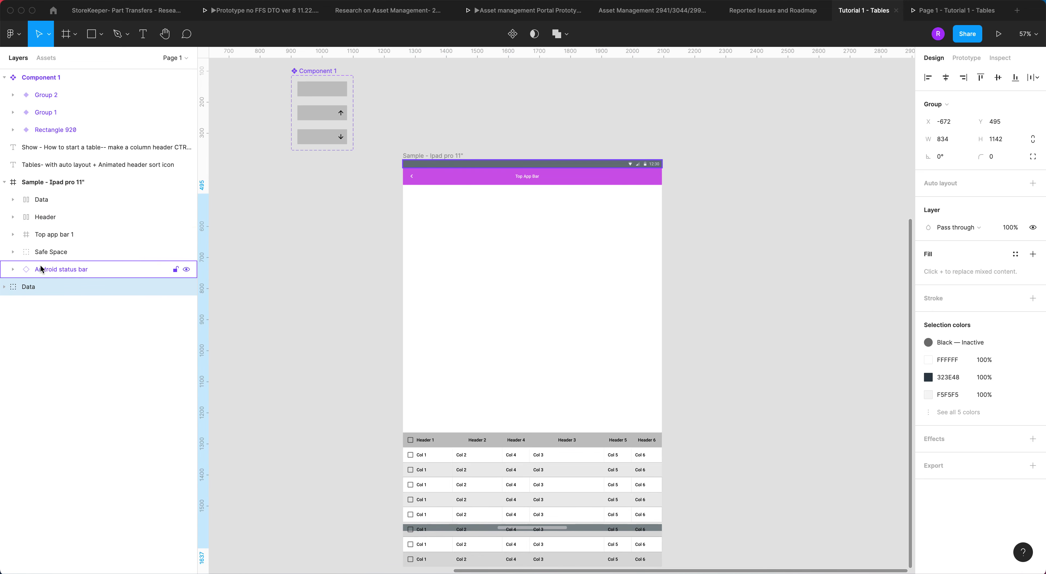
left_click_drag(13, 289, 21, 70)
left_click(36, 199)
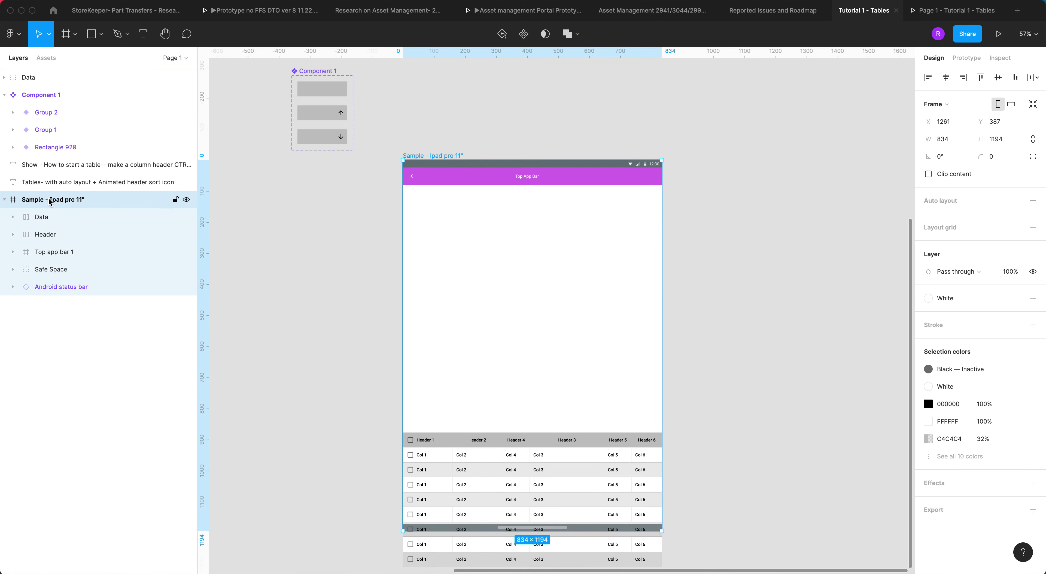
Step: Reorder the iPad frame's layers so that the Data frame sits directly below Header
left_click(47, 235)
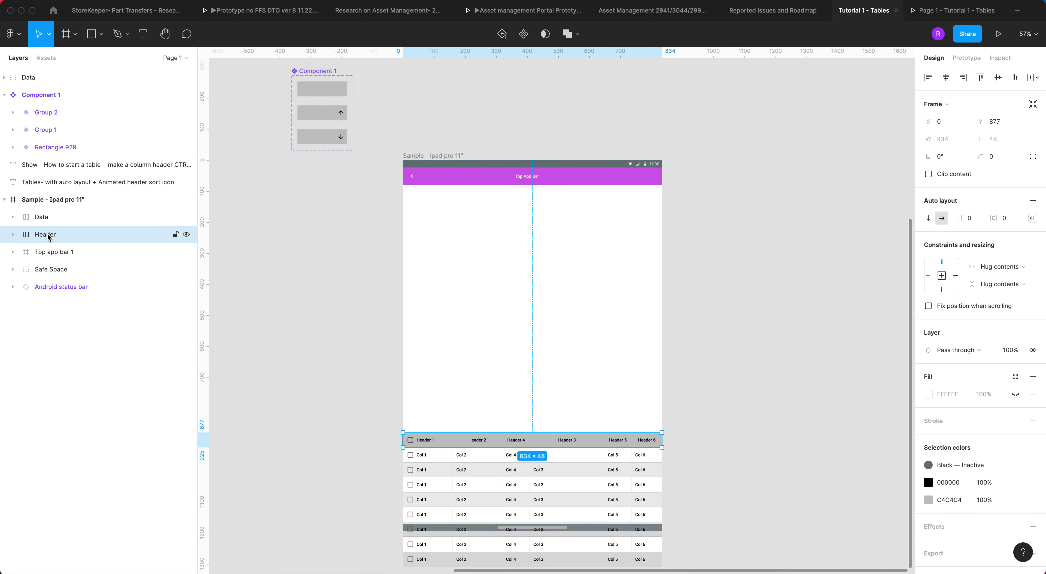
left_click(45, 219)
left_click_drag(43, 222, 43, 243)
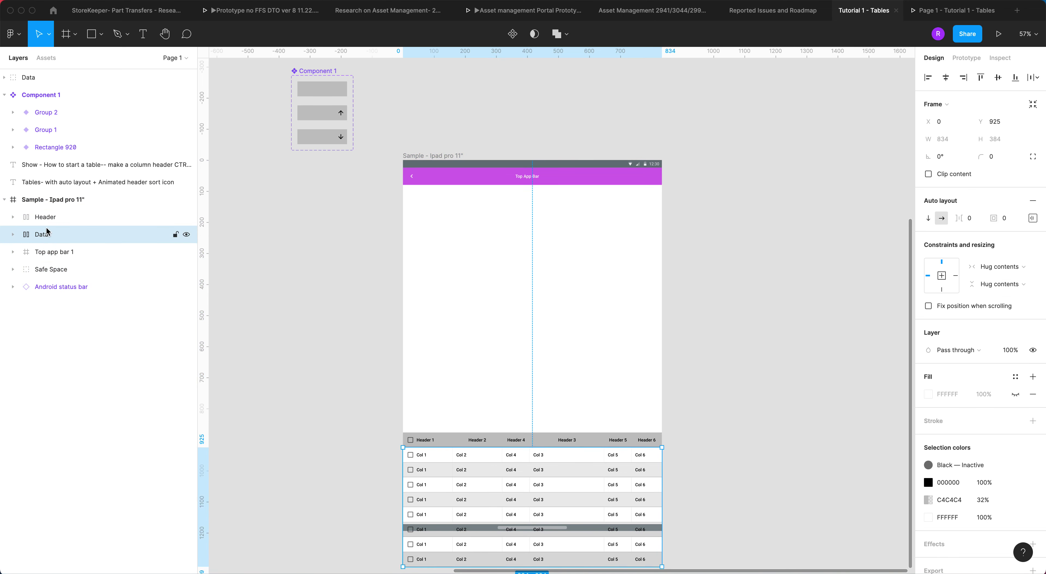
left_click(45, 217)
left_click(41, 235)
Step: Move Top app bar 1 and Android status bar above Header in the iPad frame's layers, with the status bar topmost
left_click(46, 254)
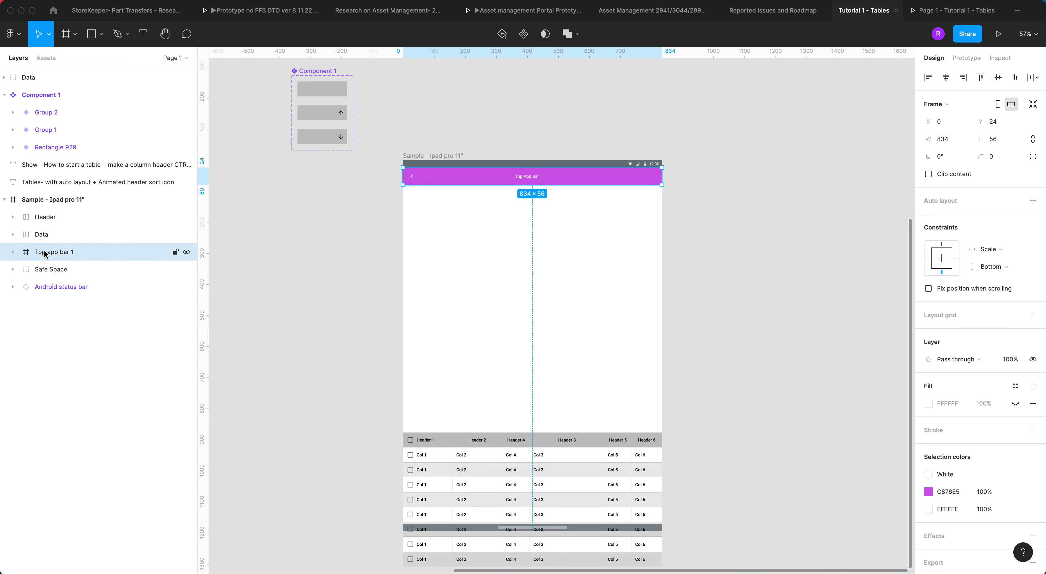
left_click_drag(48, 253, 42, 217)
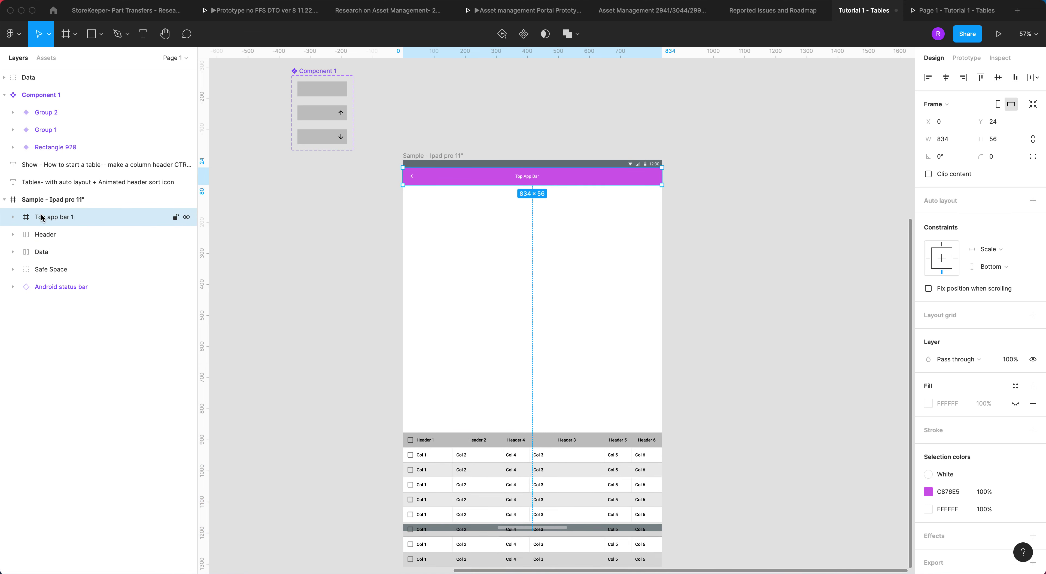
left_click(50, 272)
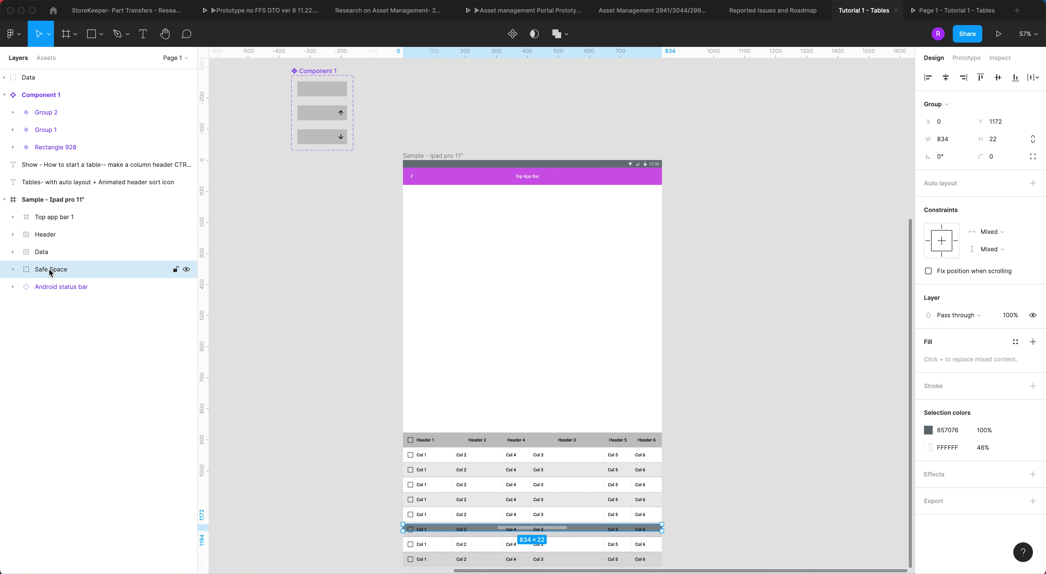
left_click(51, 286)
left_click_drag(50, 286, 48, 214)
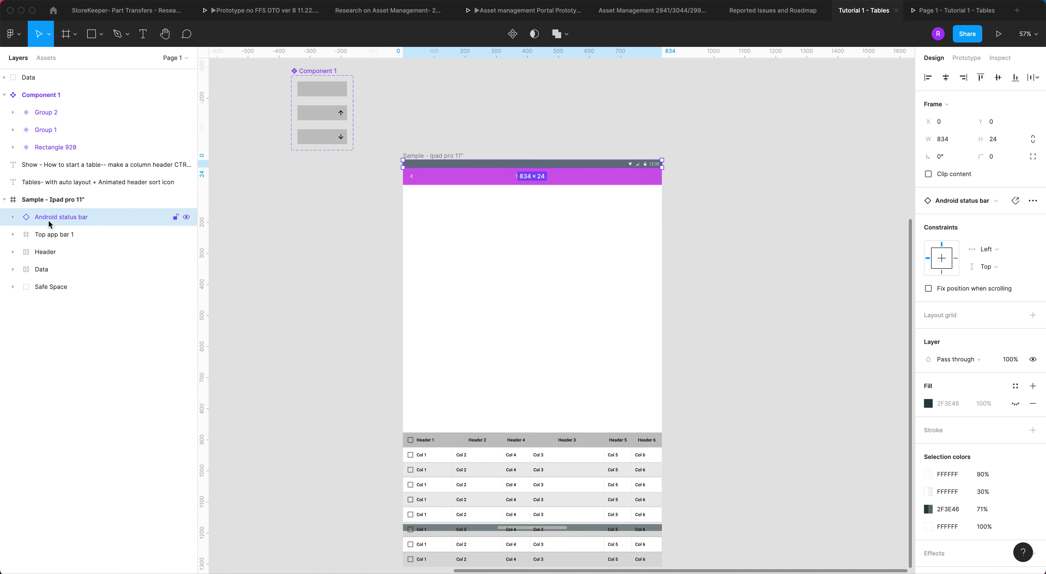
left_click(47, 288)
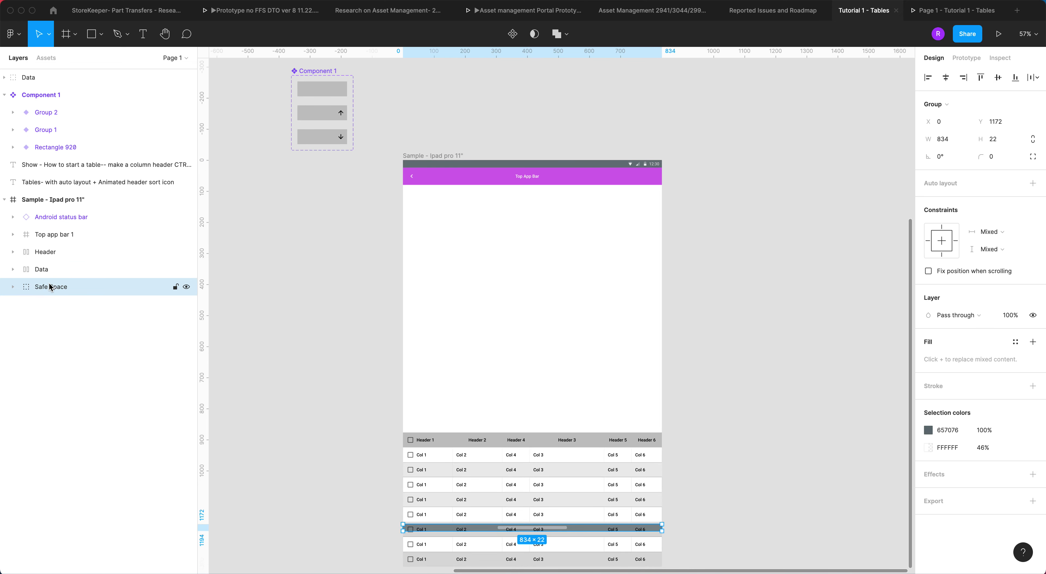
Step: Draw a rectangle of 834 × 795 filling the empty area between the top app bar and the table header
left_click(249, 243)
left_click(101, 34)
left_click(122, 61)
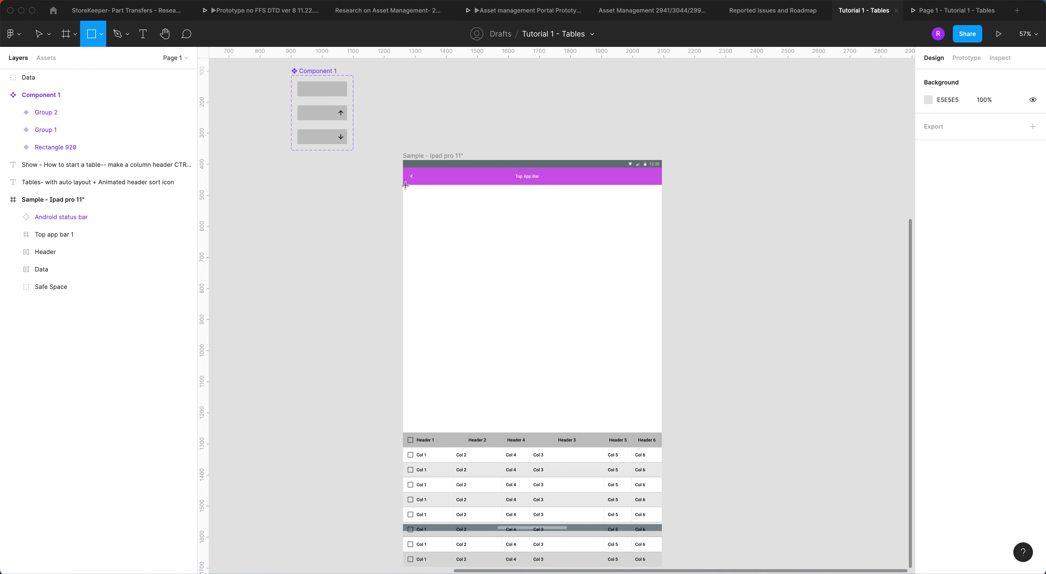
mouse_move(404, 185)
left_mouse_down()
mouse_move(432, 265)
mouse_move(595, 405)
mouse_move(663, 431)
left_mouse_up()
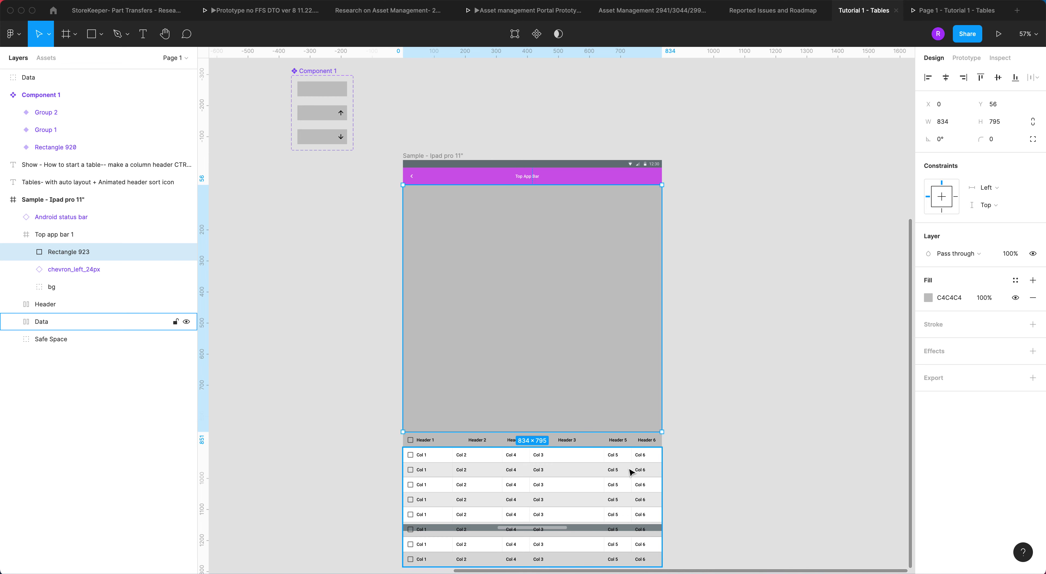
Step: Fill the new rectangle with a San Francisco street map using the Mapsicle plugin, zoomed in to about 12.35
left_click(13, 34)
mouse_move(70, 187)
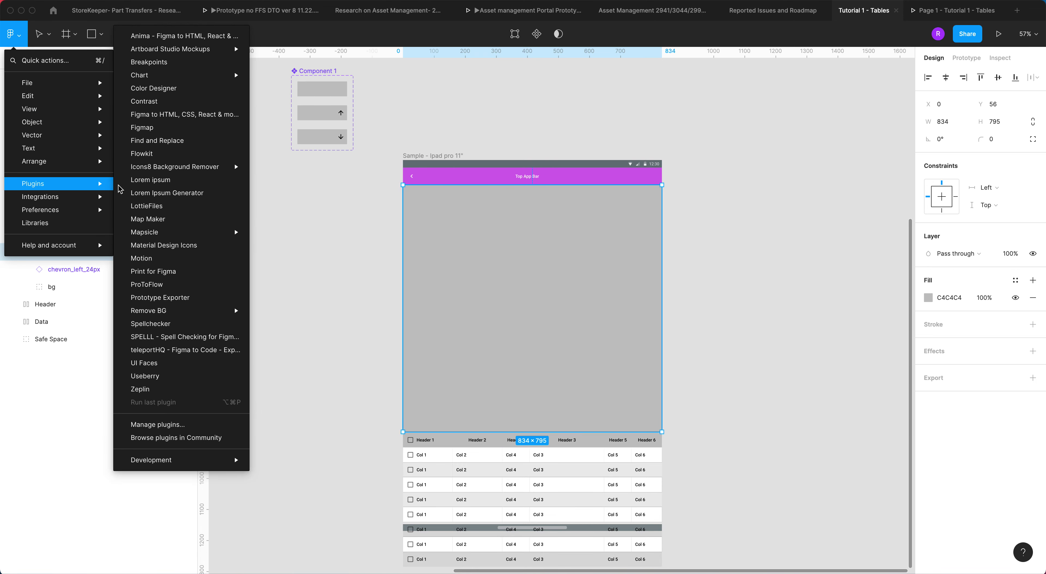
mouse_move(171, 233)
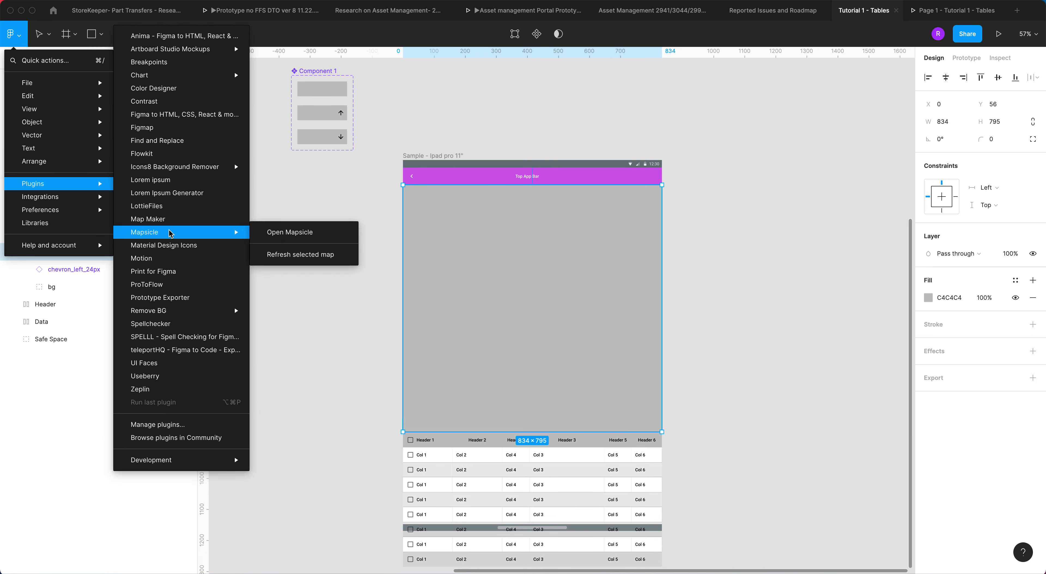
left_click(286, 234)
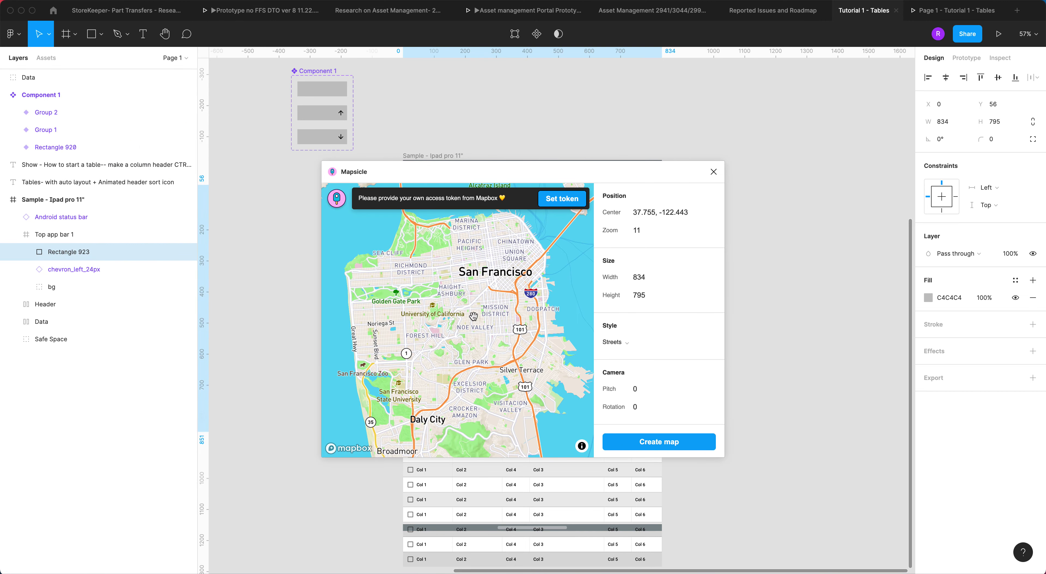
scroll(483, 327, "up", 5)
scroll(483, 326, "up", 3)
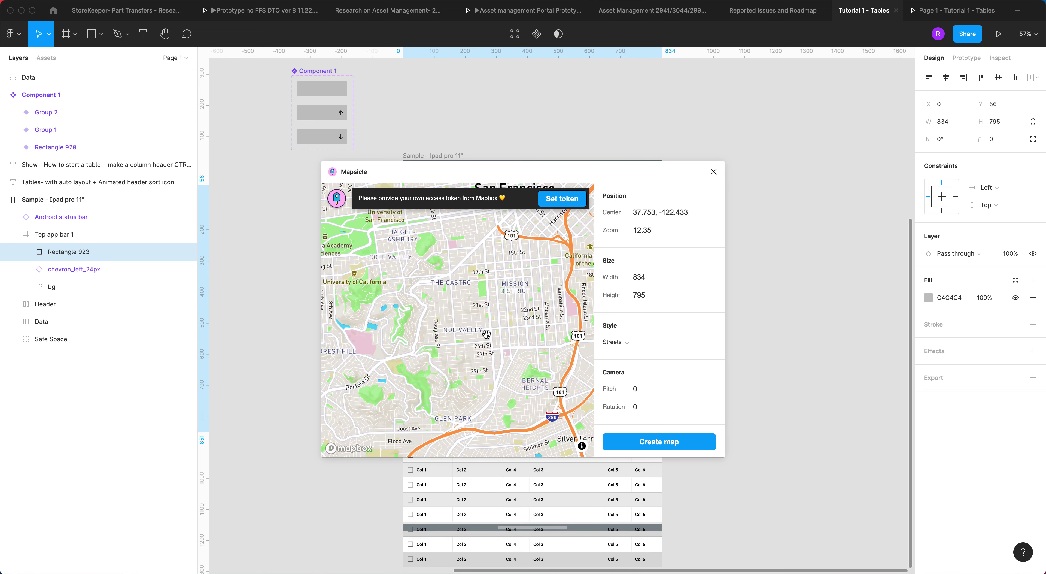
left_click(659, 445)
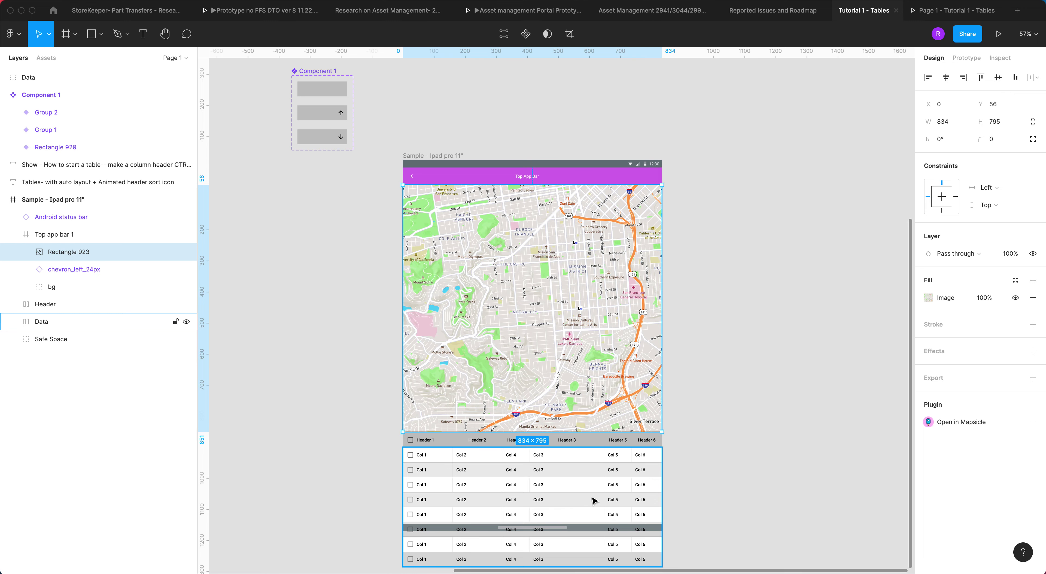
left_click(706, 486)
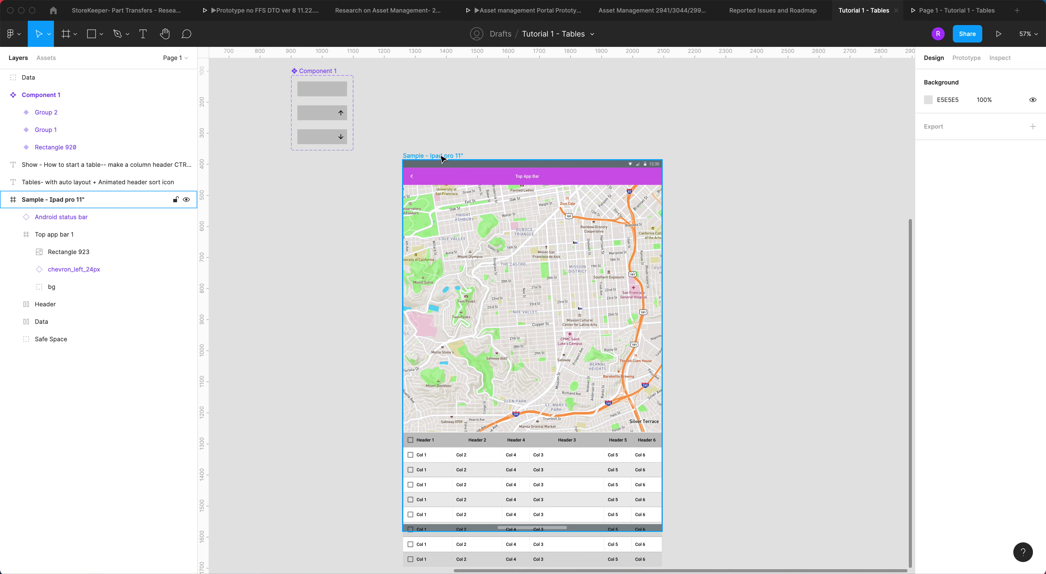
Step: Move the map rectangle out of Top app bar 1 to directly under the iPad frame and rename it Map
left_click(470, 269)
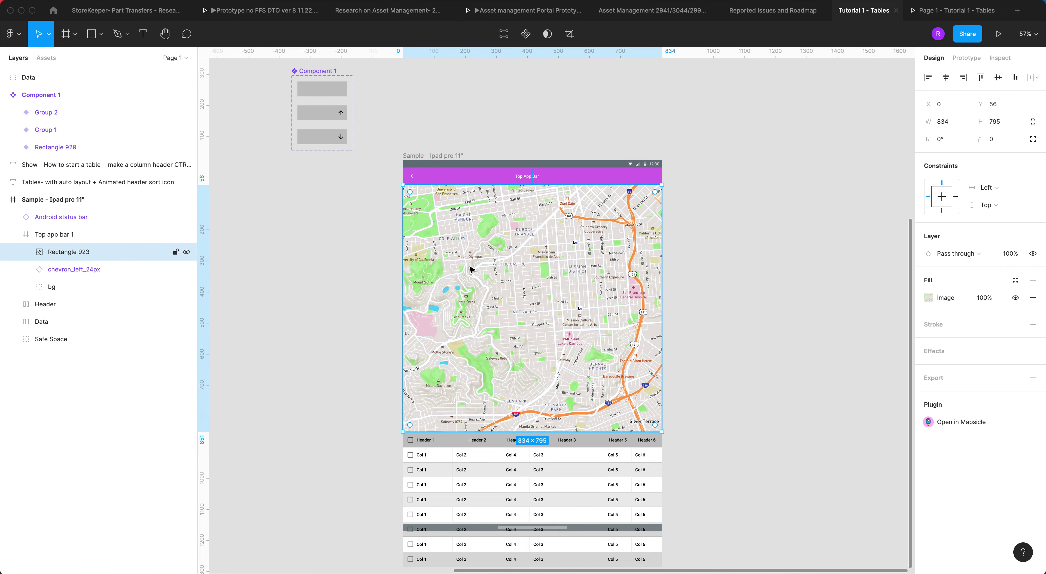
left_click(51, 234)
left_click(69, 254)
left_click_drag(61, 255, 28, 234)
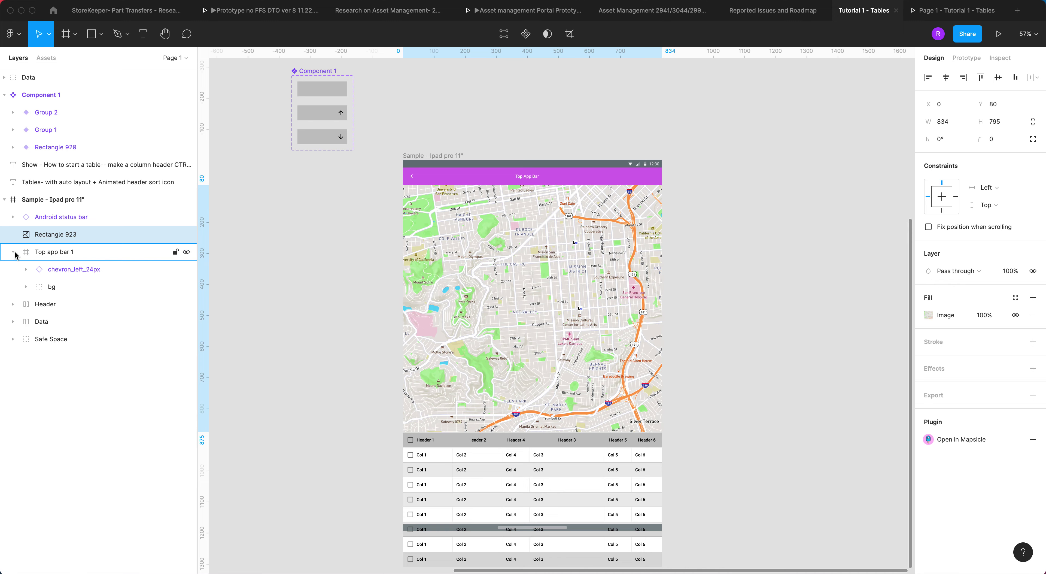
double_click(54, 235)
type("Map")
key("Return")
Step: Collapse Top app bar 1 and move it above the Map layer
left_click(23, 252)
left_click(13, 252)
left_click_drag(53, 256, 47, 232)
Step: Fix the position of Android status bar, Top app bar 1 and Map when scrolling
left_click(47, 219)
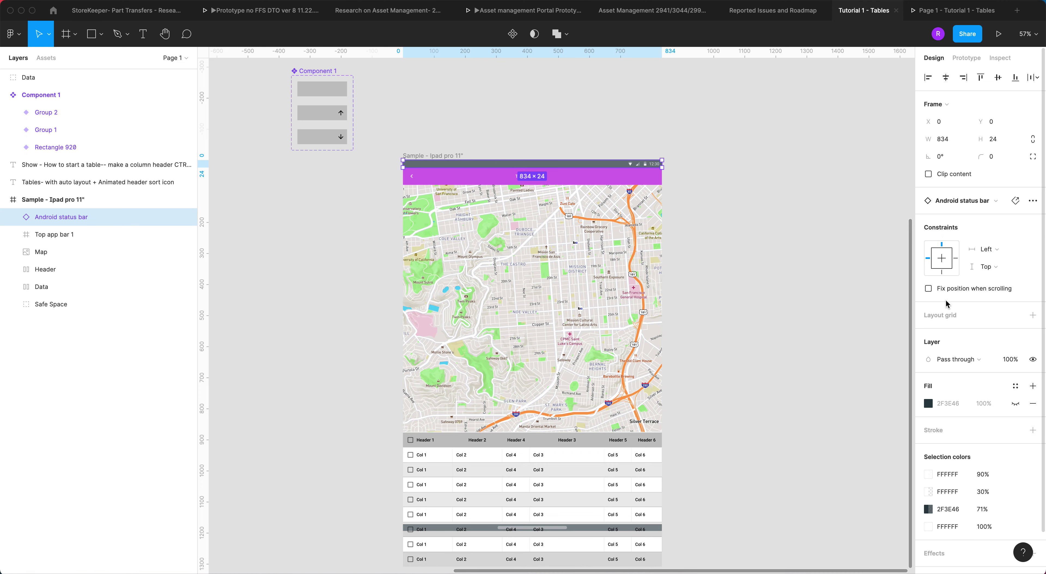
left_click(929, 289)
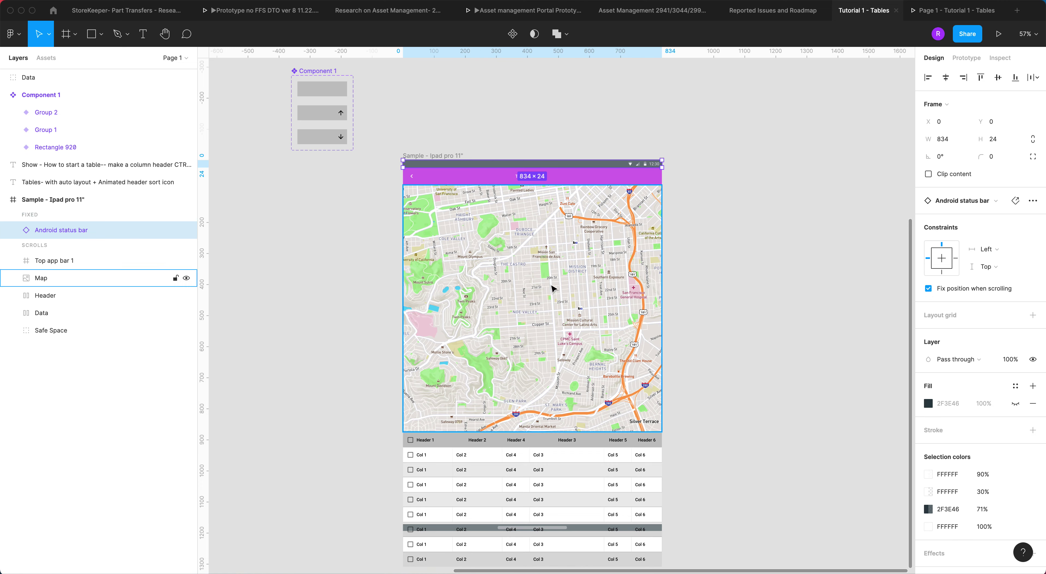
left_click(52, 260)
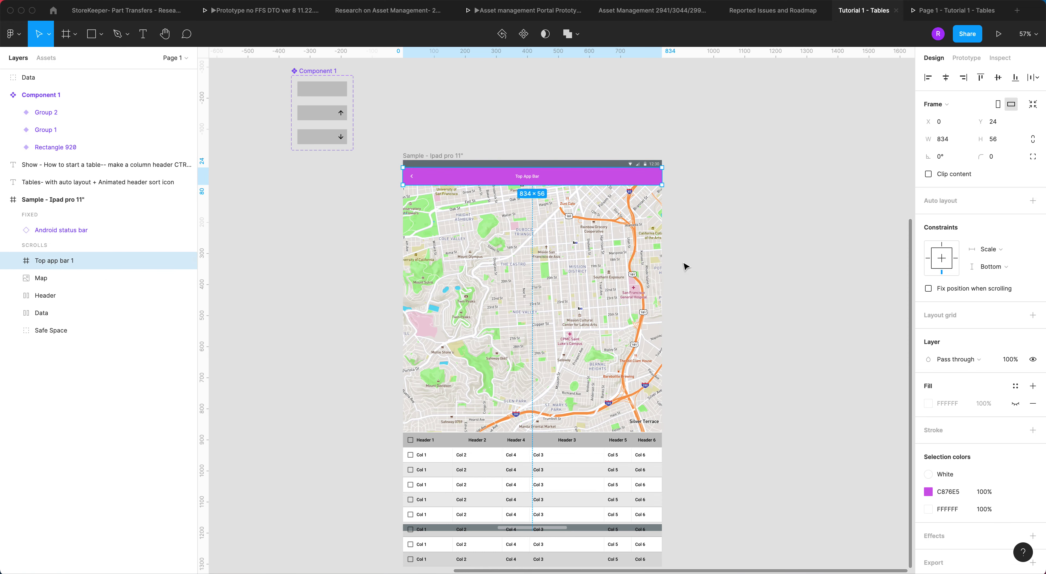
left_click(928, 289)
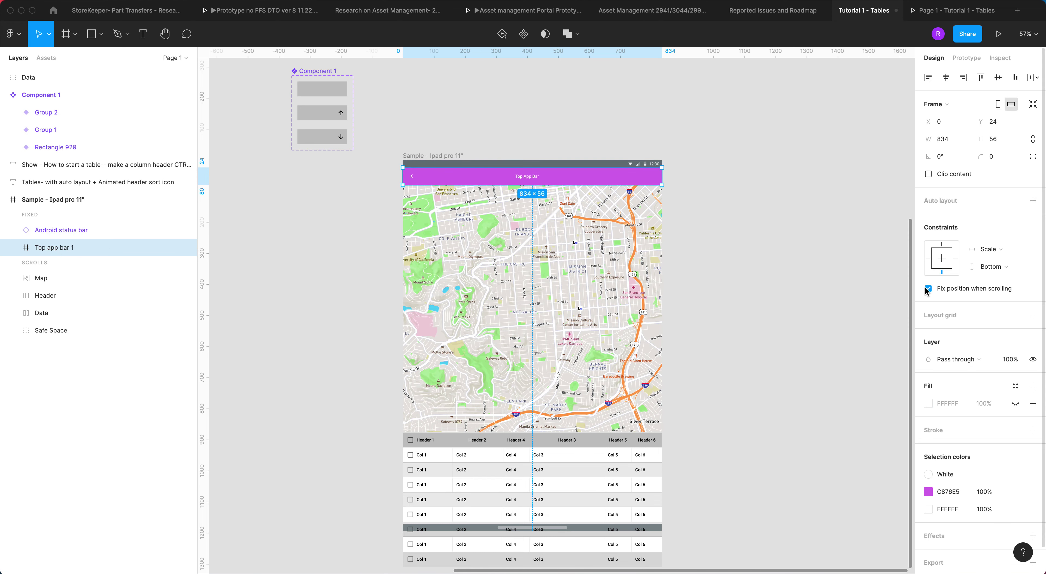
left_click(42, 280)
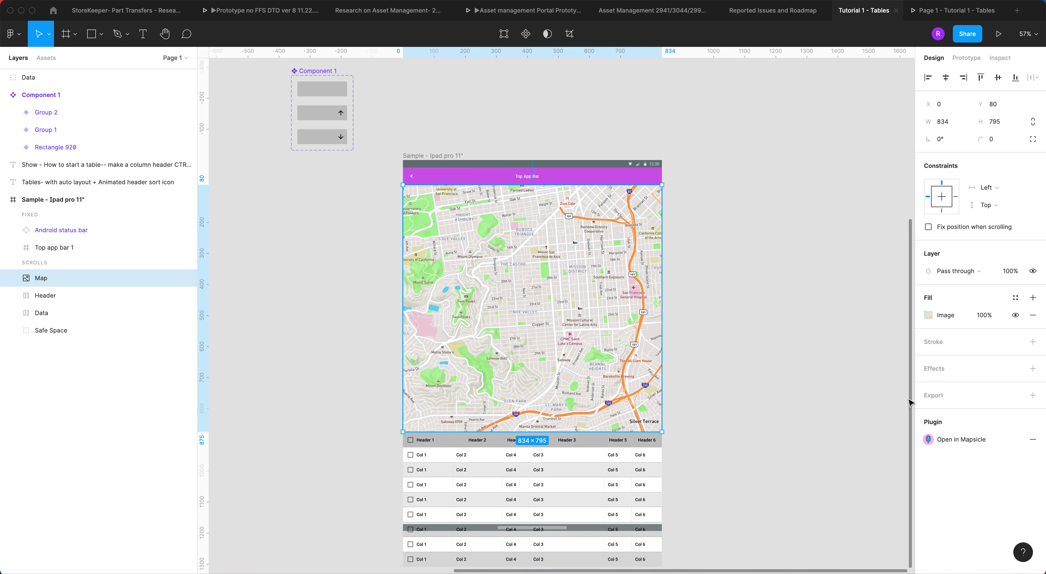
left_click(929, 227)
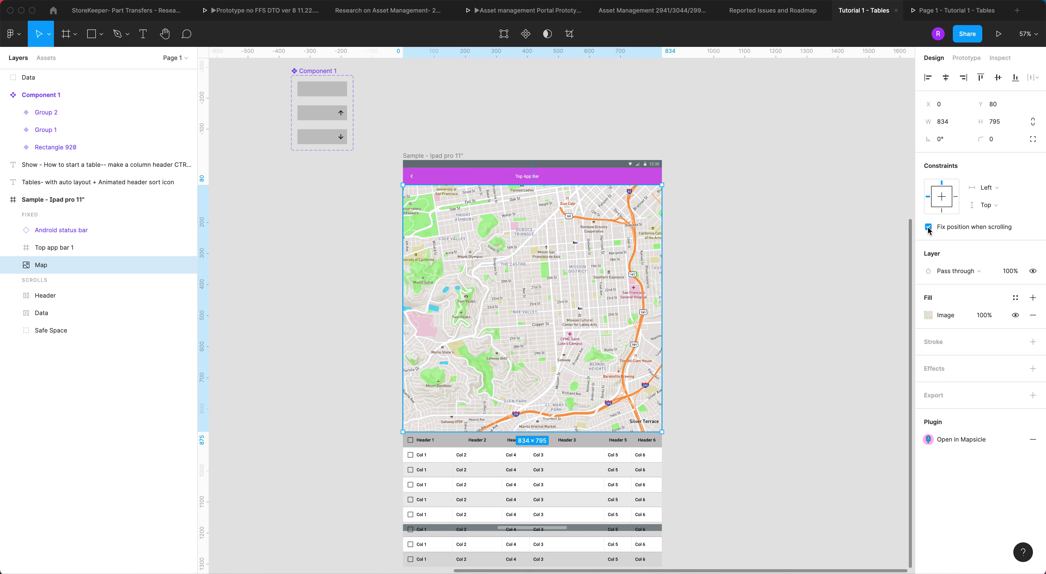
Step: Fix the position of the Header frame and the Safe Space group when scrolling
left_click(57, 300)
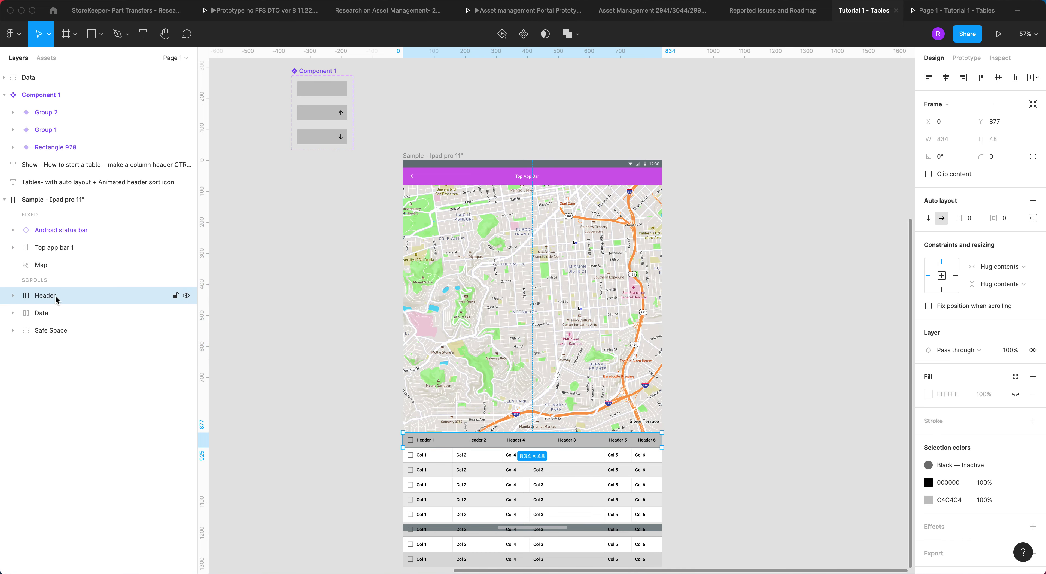
left_click(929, 306)
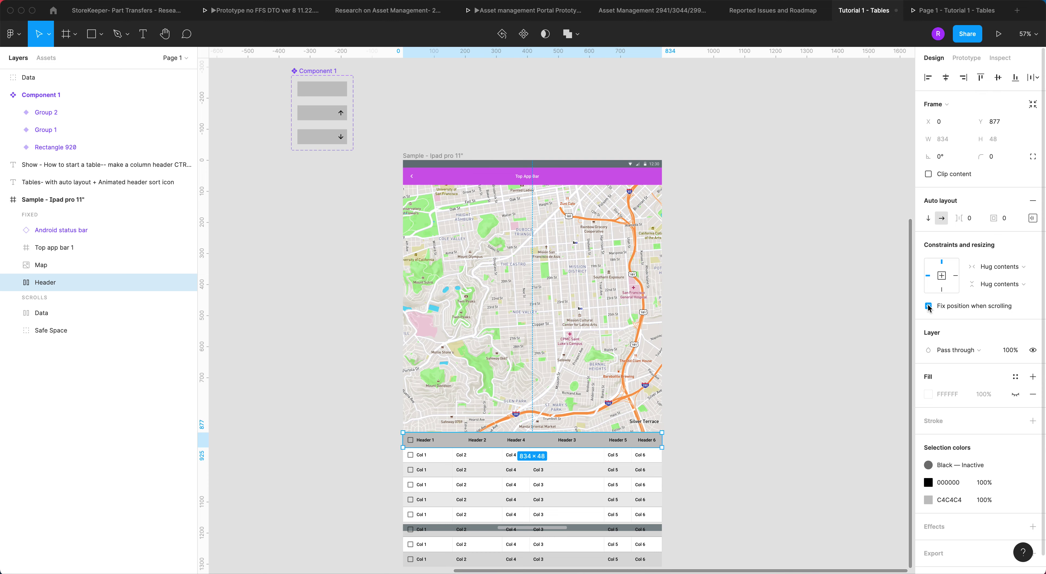
left_click(47, 334)
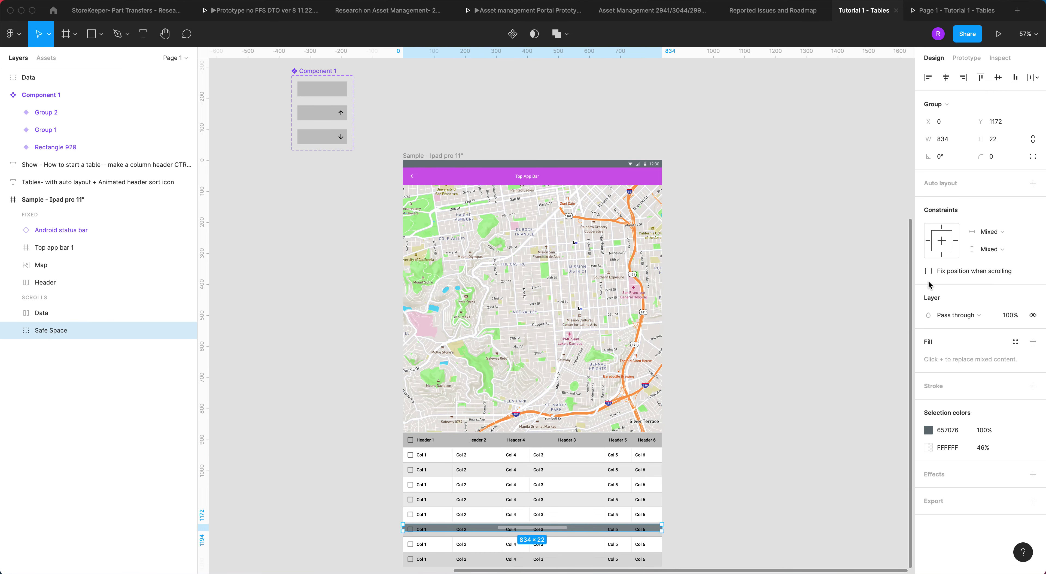
left_click(929, 271)
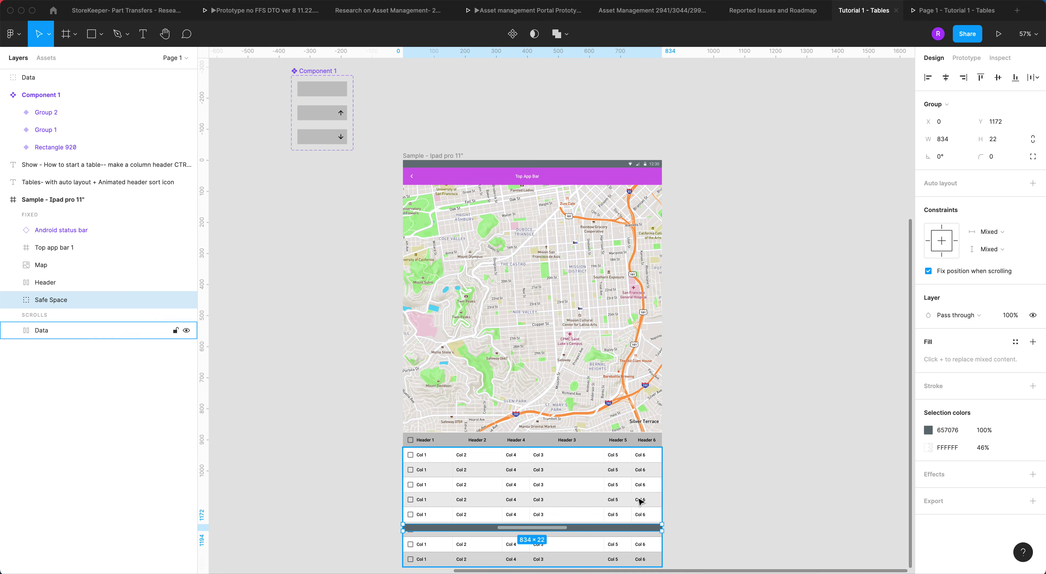
Step: Preview the iPad frame's Flow 1 prototype, return to the Tutorial 1 - Tables design file and clear the selection
left_click(591, 486)
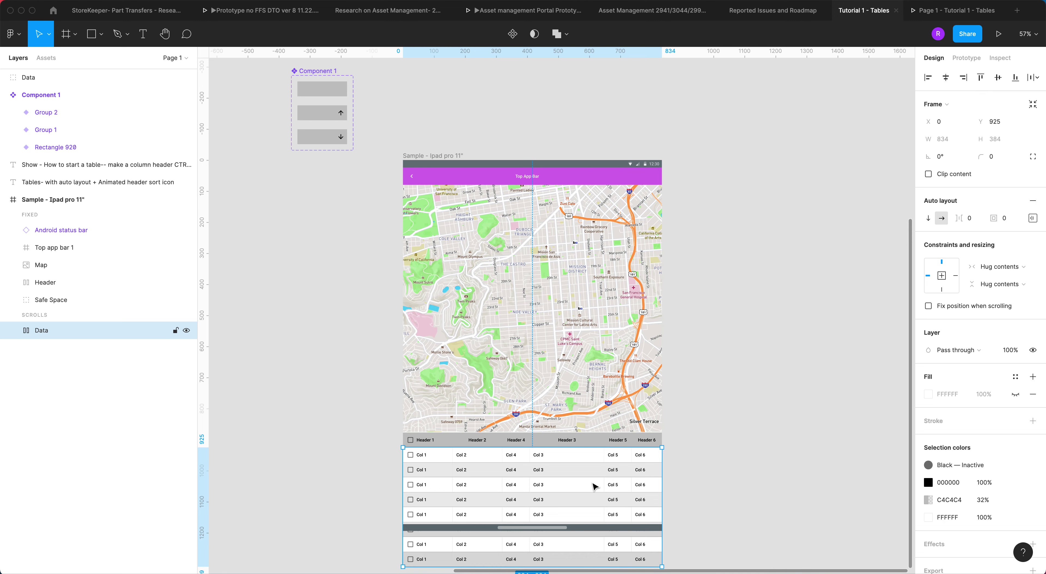
left_click(446, 156)
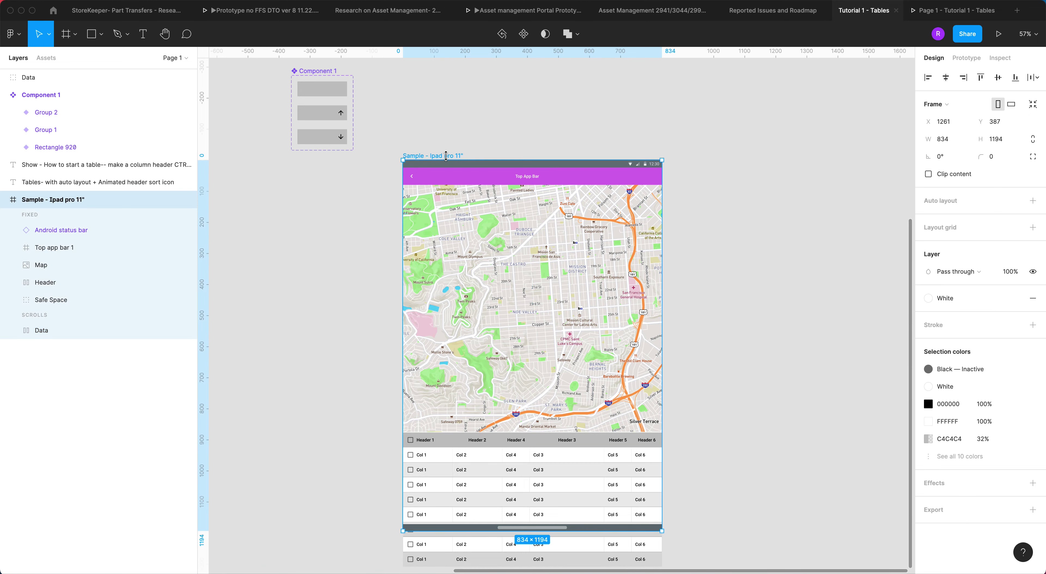
left_click(961, 59)
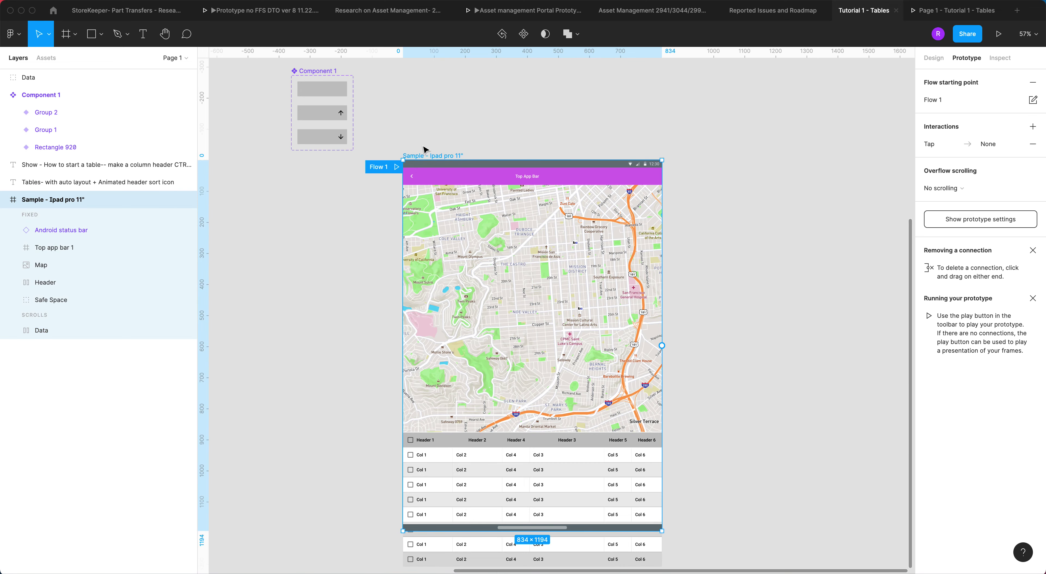
left_click(398, 166)
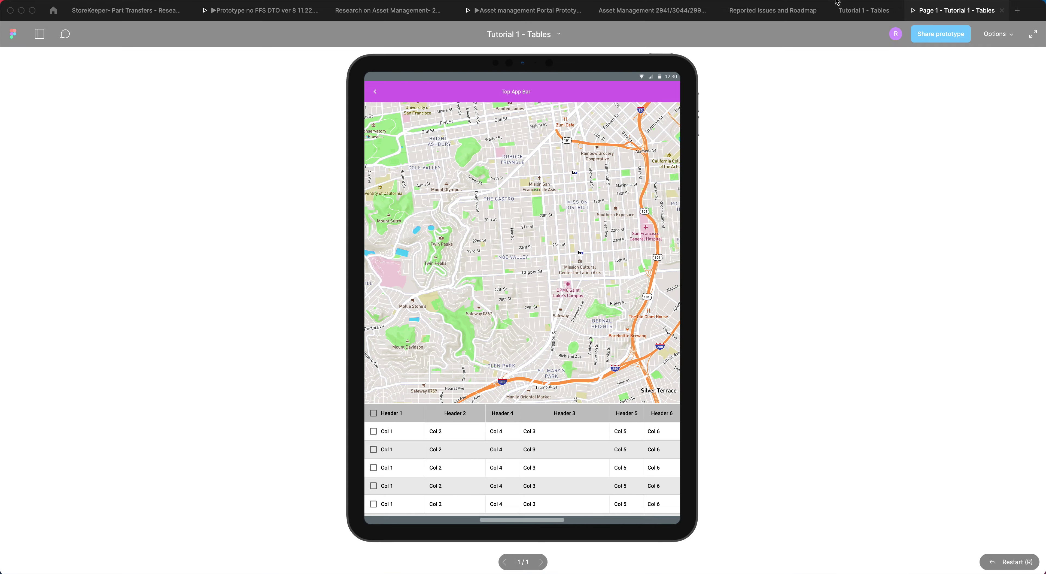
left_click(860, 13)
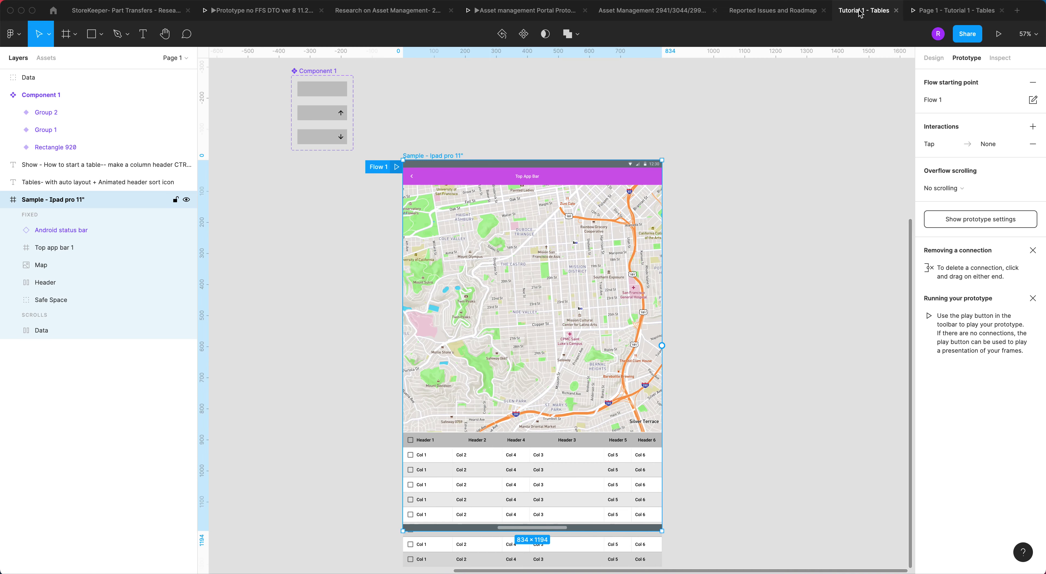
left_click(572, 491)
scroll(454, 209, "down", 3)
left_click(453, 209)
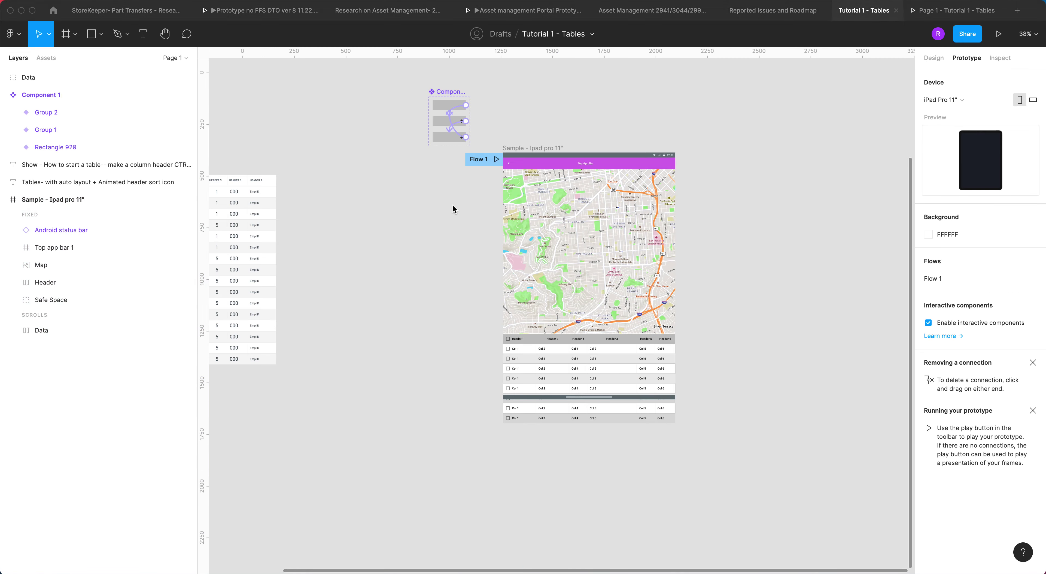
Step: Set the Data frame's overflow scrolling to No scrolling and check the overflow setting of the Sample - Ipad pro 11" frame
left_click(535, 150)
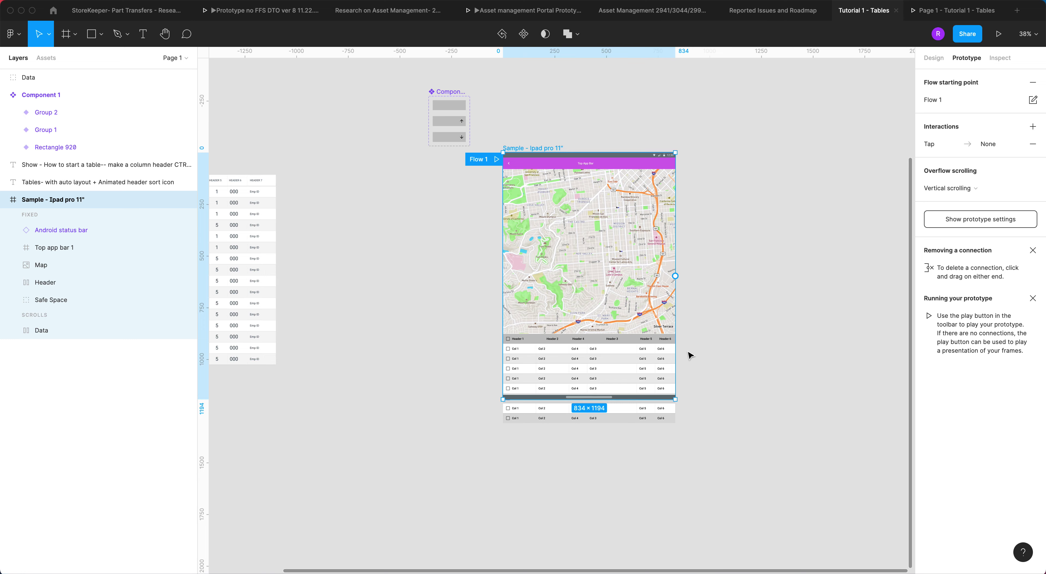
left_click(633, 414)
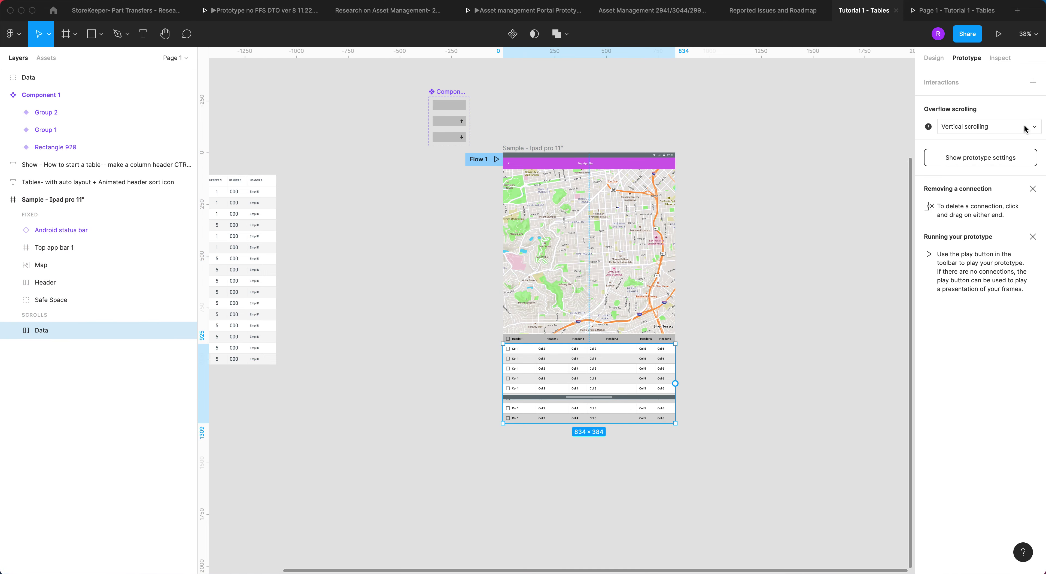
left_click(1023, 129)
left_click(992, 102)
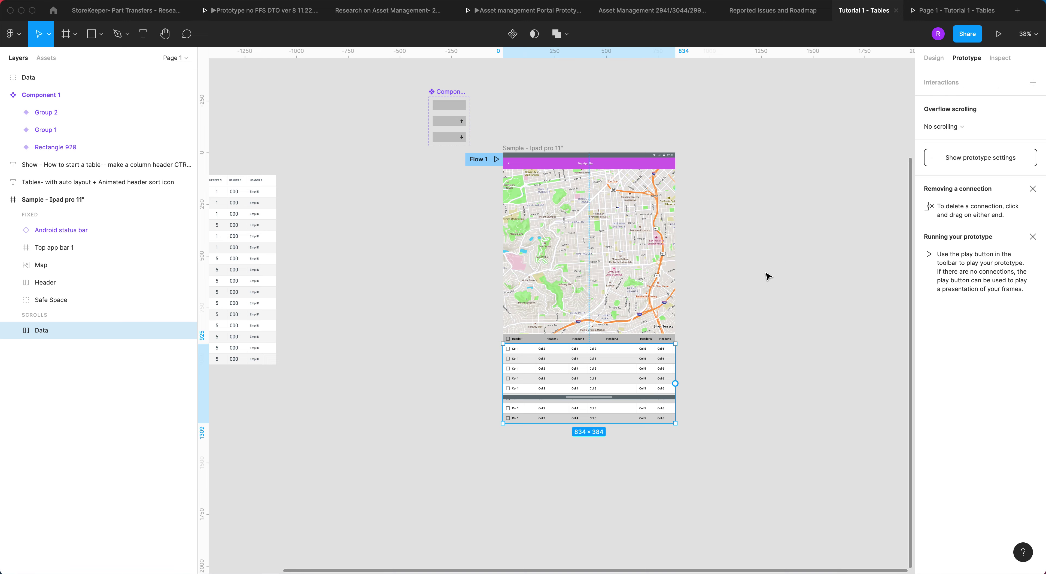
left_click(540, 149)
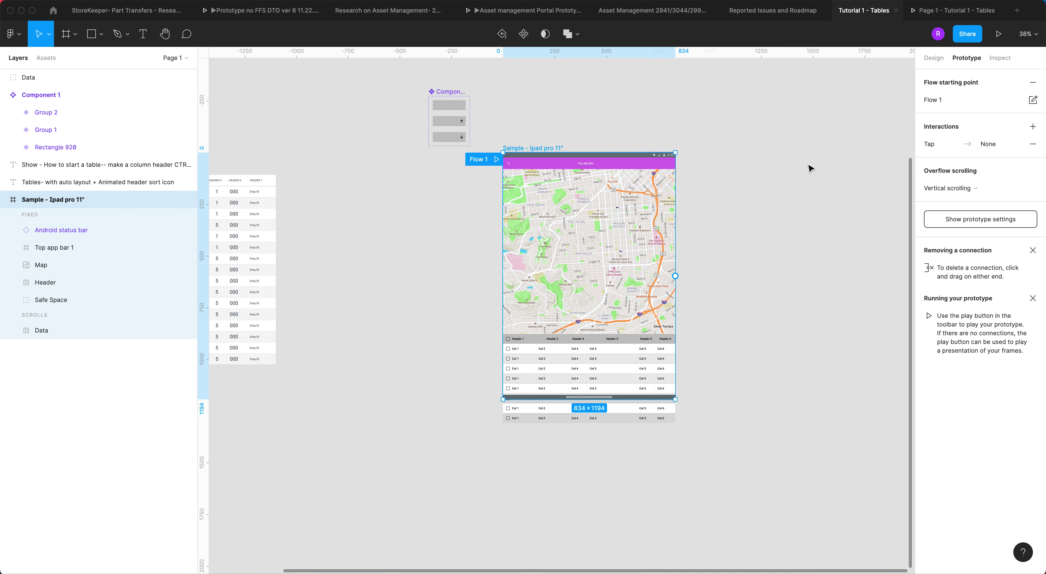
left_click(634, 379)
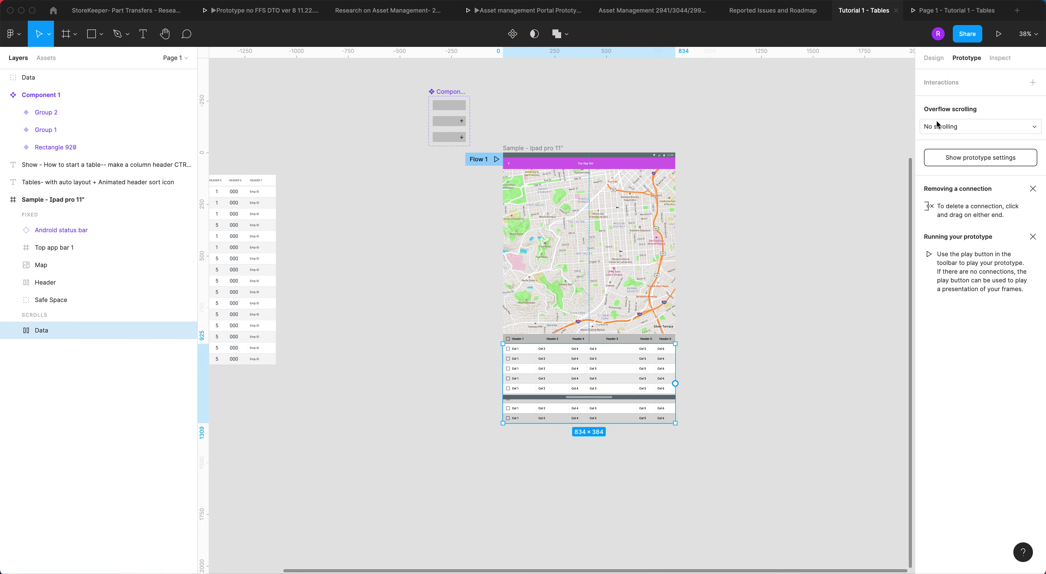
Step: Play Flow 1, scroll the data rows up and down in the prototype, and return to the Tutorial 1 - Tables design file
left_click(533, 147)
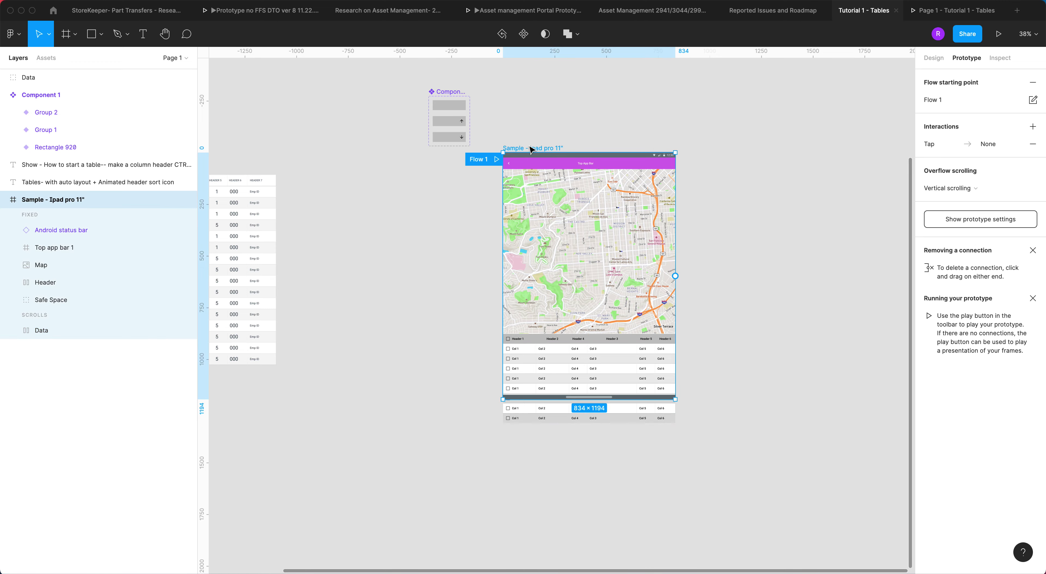
left_click(496, 160)
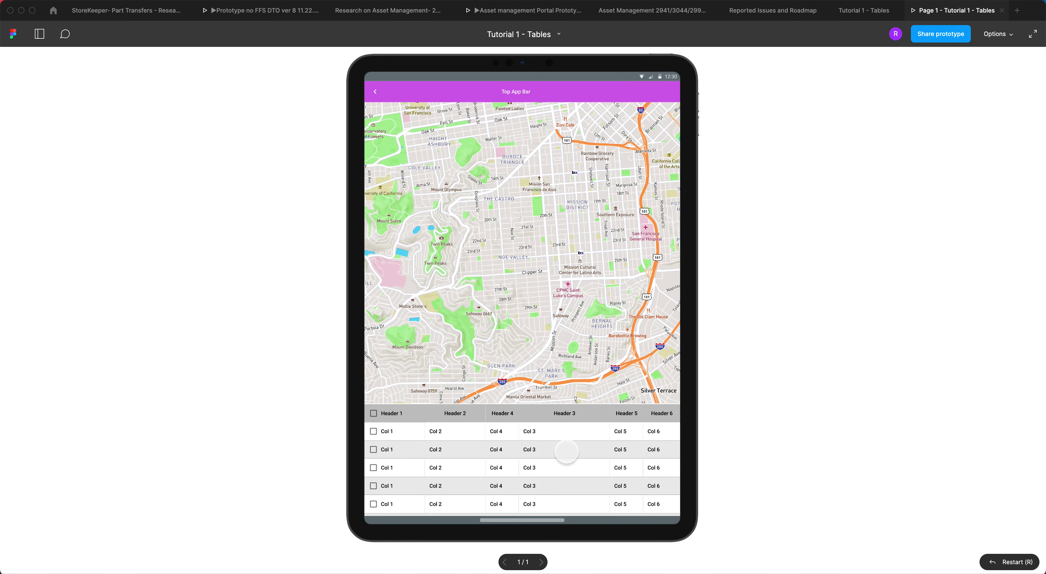
scroll(579, 484, "down", 1)
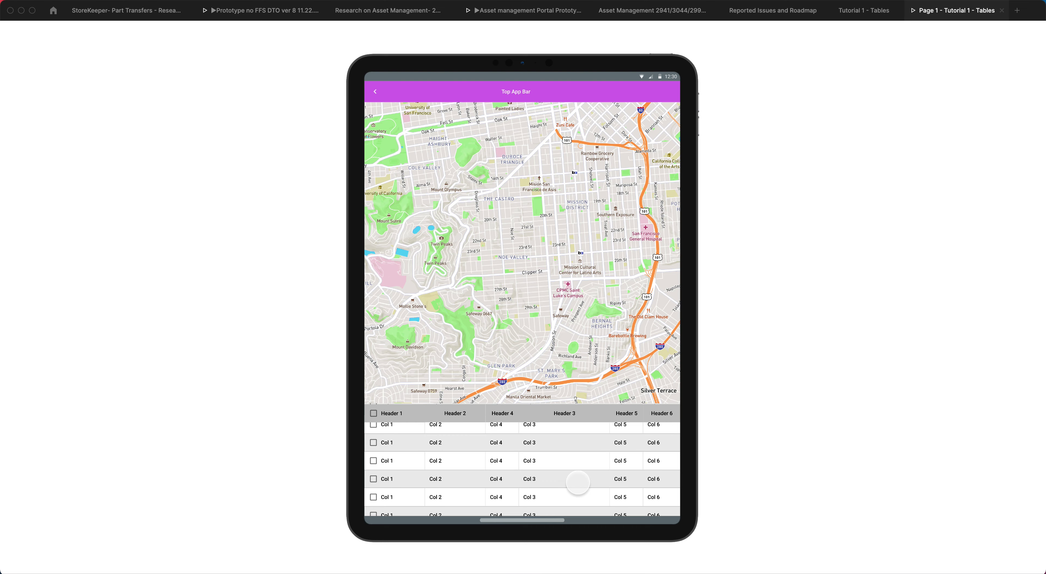
scroll(576, 481, "up", 1)
scroll(577, 482, "down", 1)
scroll(575, 481, "up", 1)
scroll(576, 482, "down", 1)
scroll(574, 481, "up", 1)
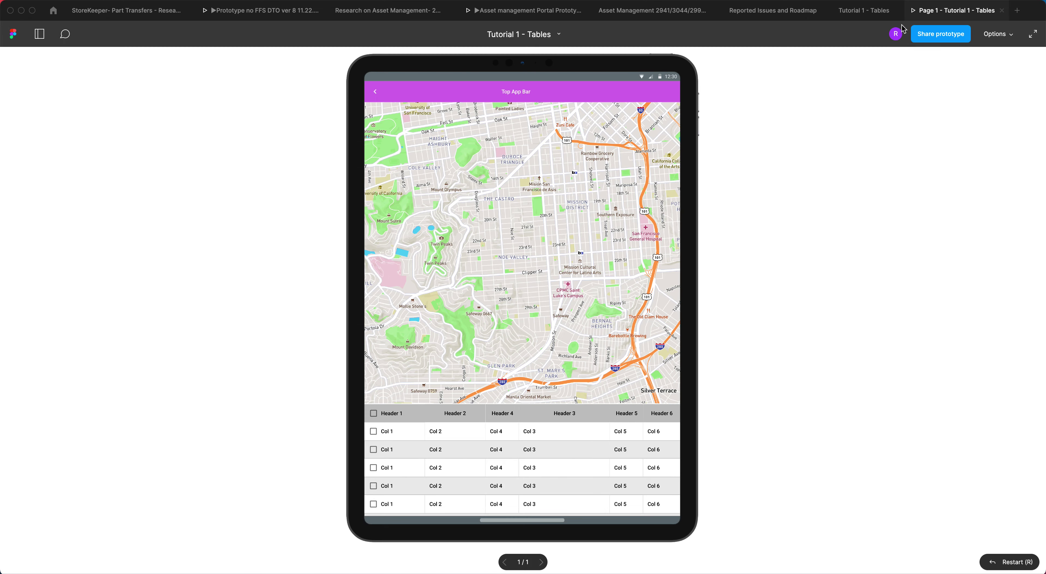
left_click(861, 10)
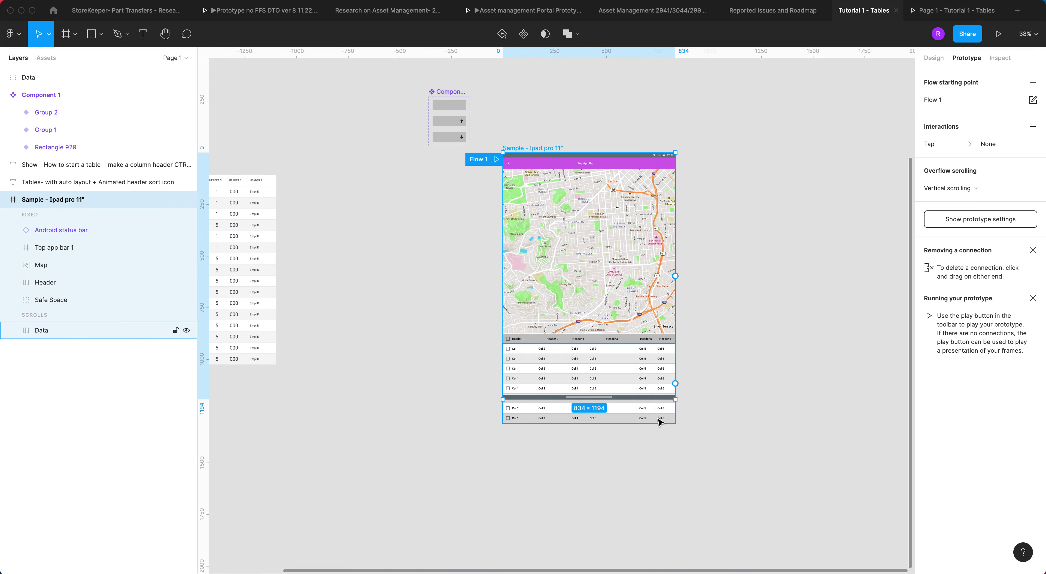
Step: Draw a rectangle about 834 × 205 just below the last data row, matching the table's width
left_click(641, 414)
scroll(684, 425, "up", 5)
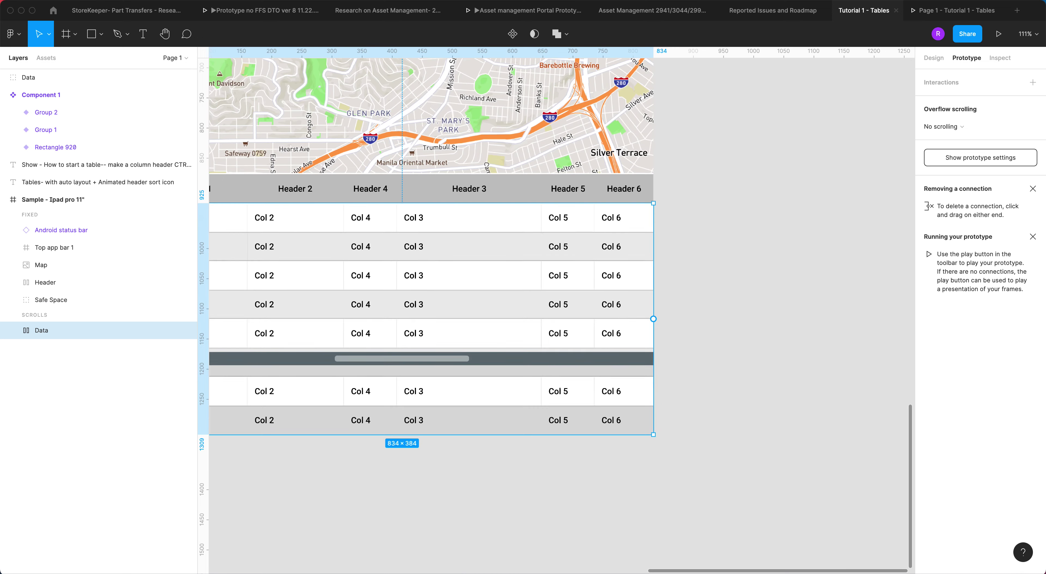
left_click(934, 58)
scroll(649, 479, "left", 5)
scroll(650, 478, "down", 1)
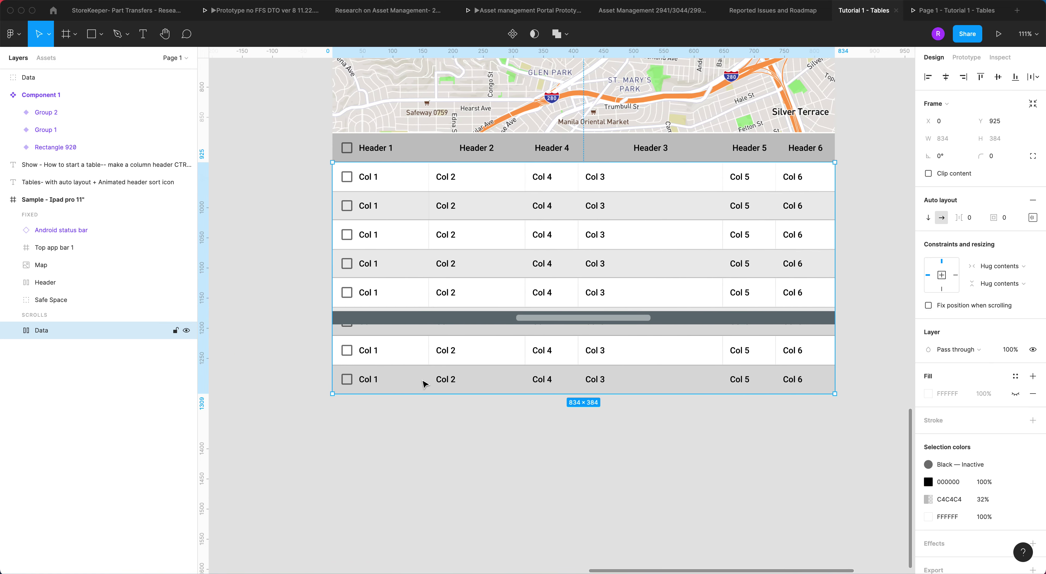
left_click(91, 36)
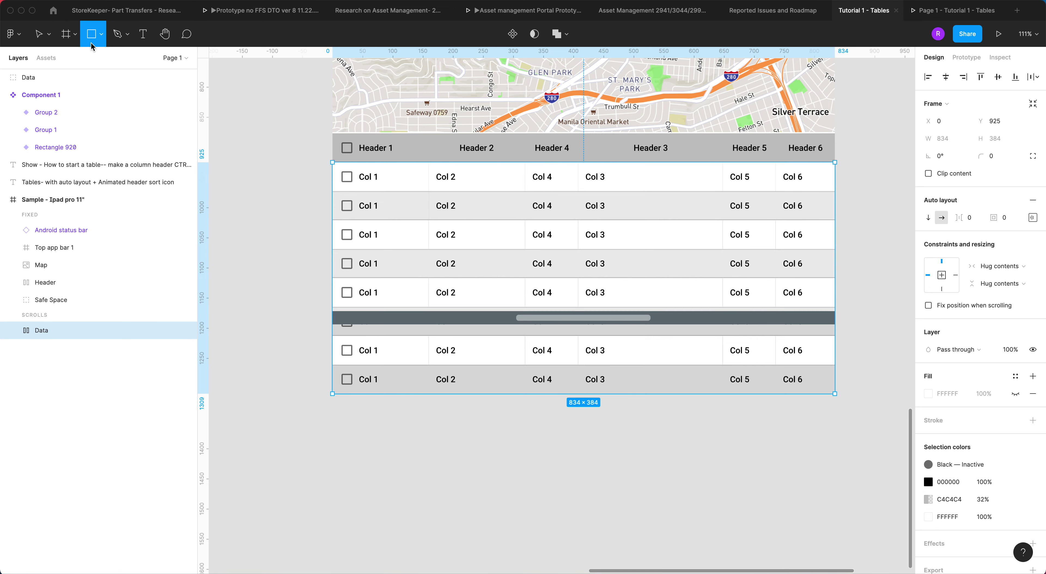
scroll(301, 370, "down", 1)
scroll(300, 369, "right", 1)
mouse_move(310, 382)
left_mouse_down()
mouse_move(374, 444)
mouse_move(810, 507)
left_mouse_up()
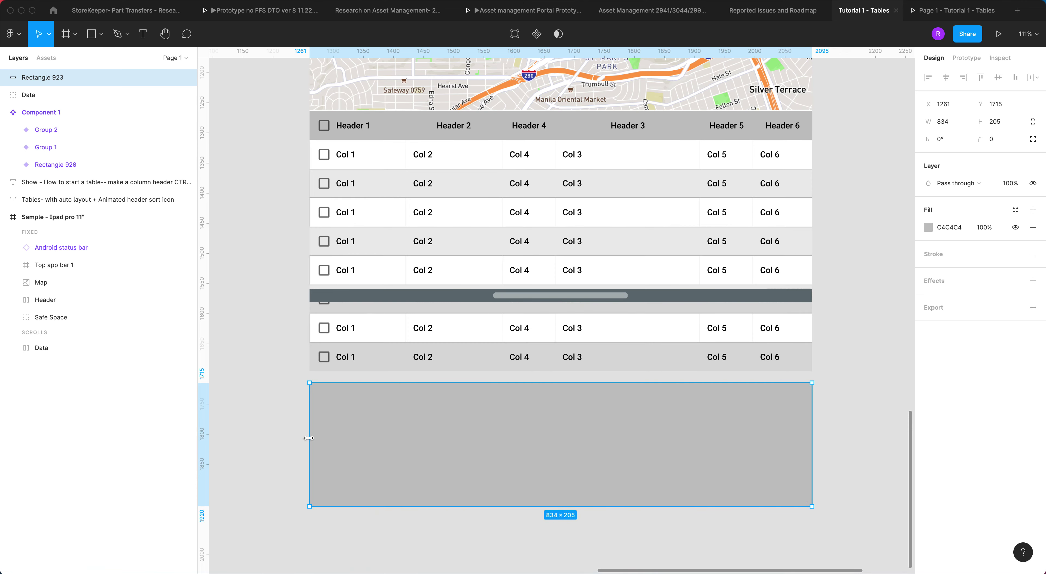
left_click_drag(308, 438, 311, 438)
Step: Try to place the rectangle inside the Data auto-layout frame by cutting it from the canvas and pasting it there
left_click(474, 342)
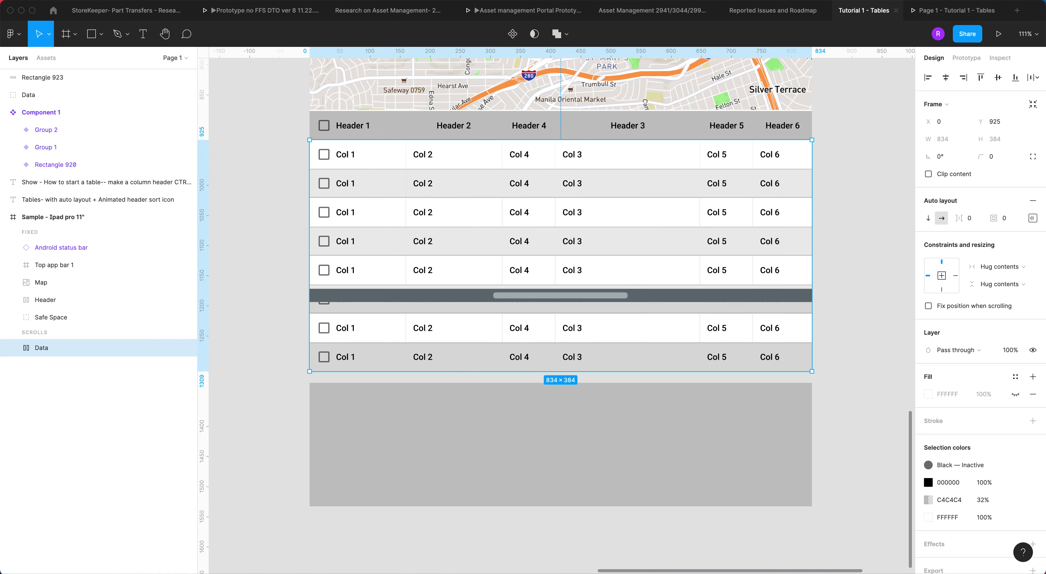
scroll(404, 479, "down", 5, "ctrl")
mouse_move(404, 479)
left_mouse_down()
mouse_move(528, 443)
mouse_move(557, 285)
mouse_move(575, 286)
mouse_move(407, 410)
left_mouse_up()
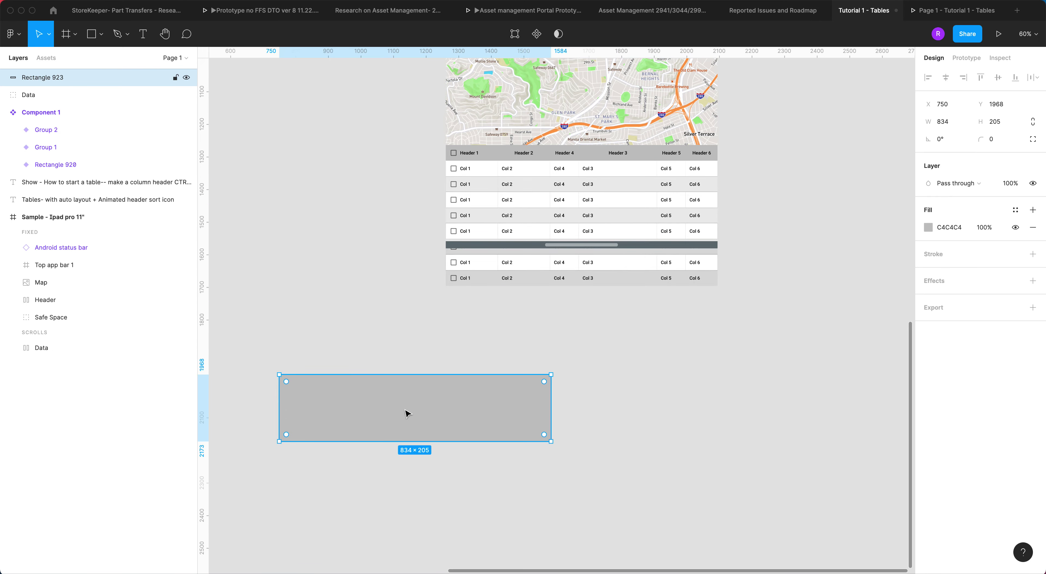
key("Delete")
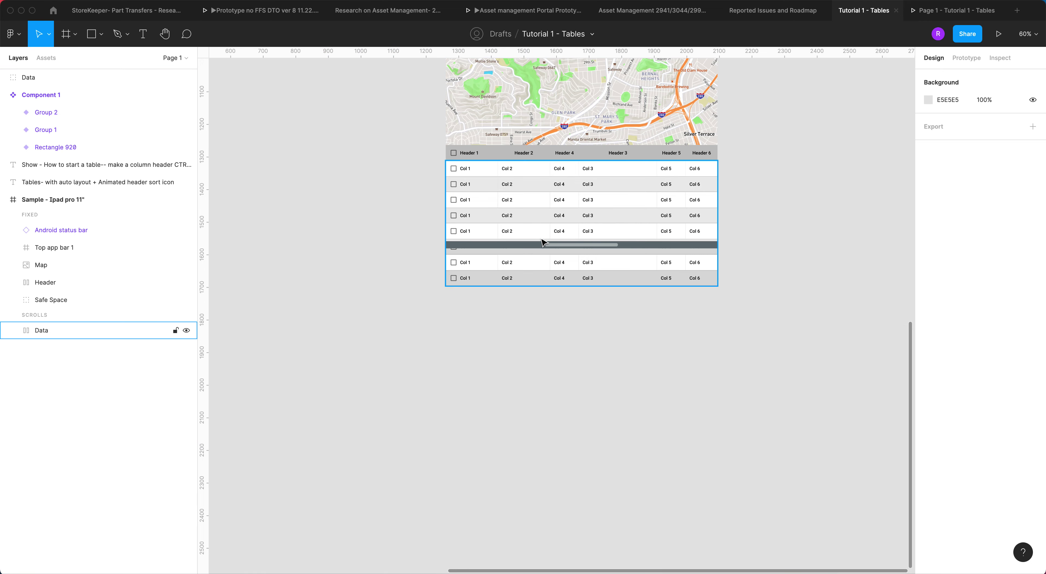
left_click(528, 280)
key("ctrl+v")
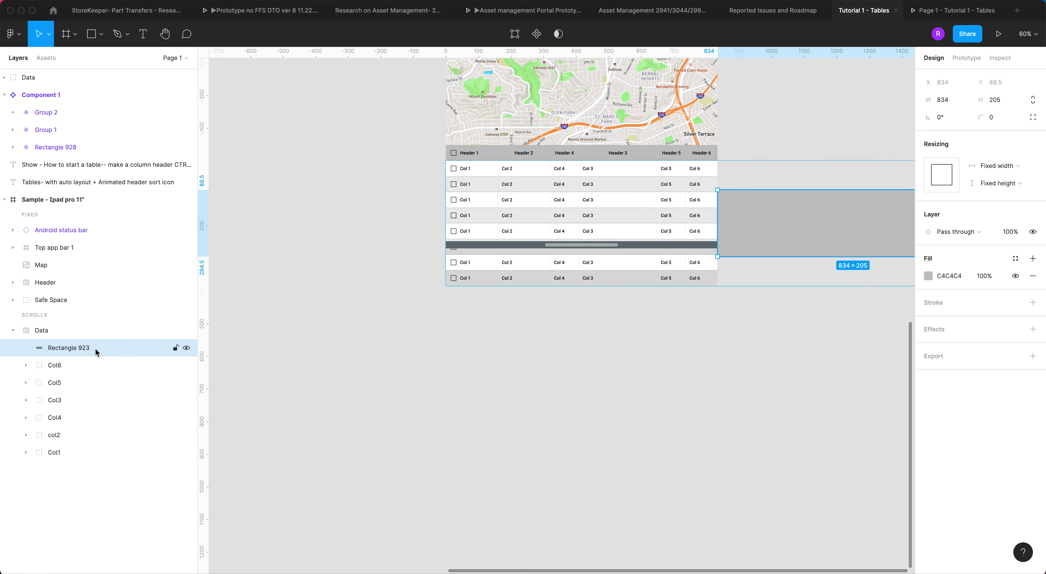
Step: Cut the rectangle out of the Data frame and paste it onto the empty canvas below the iPad frame
left_click(59, 333)
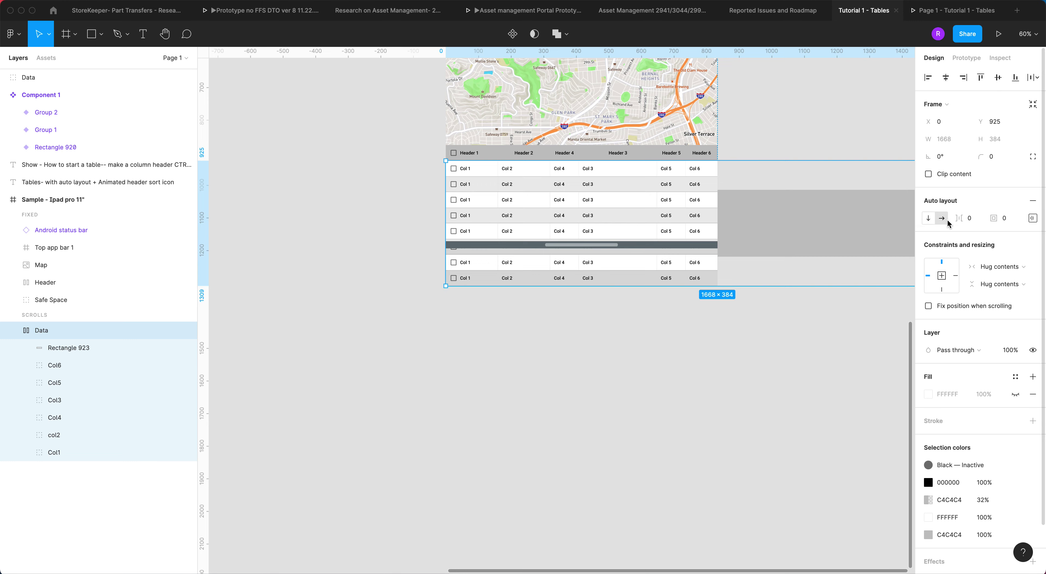
left_click(820, 234)
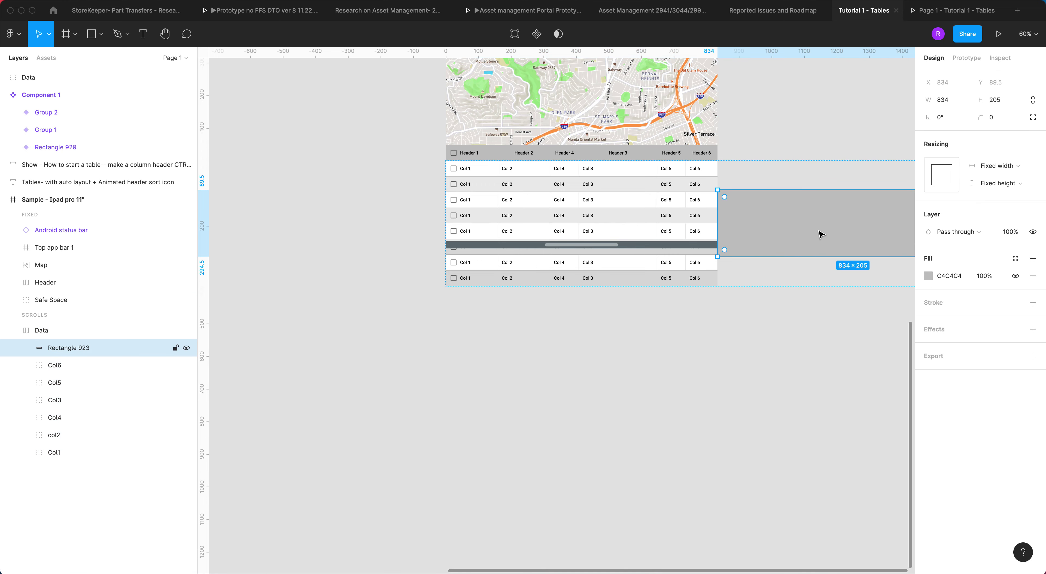
key("ctrl+x")
right_click(389, 494)
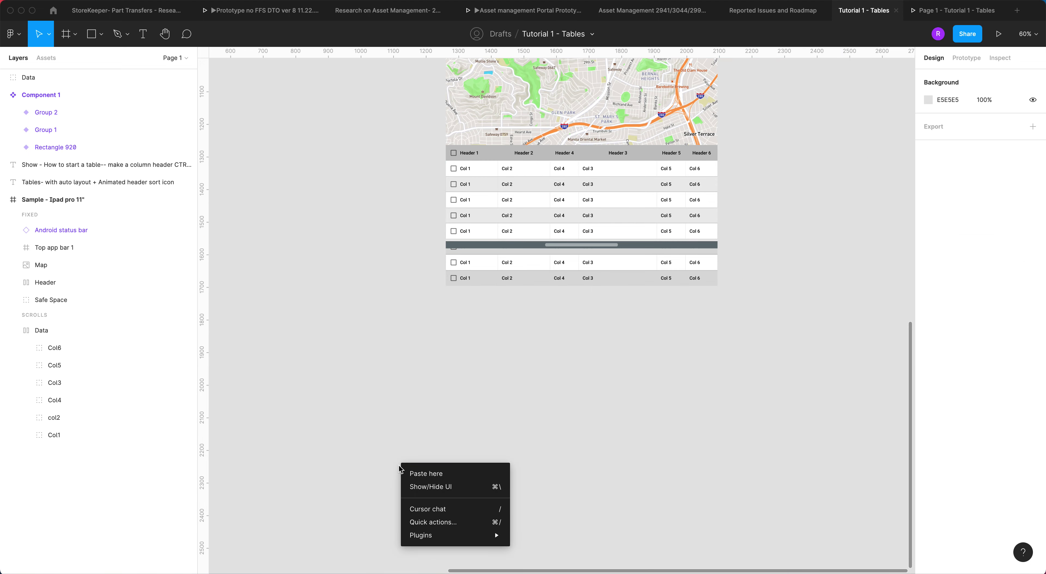
left_click(415, 472)
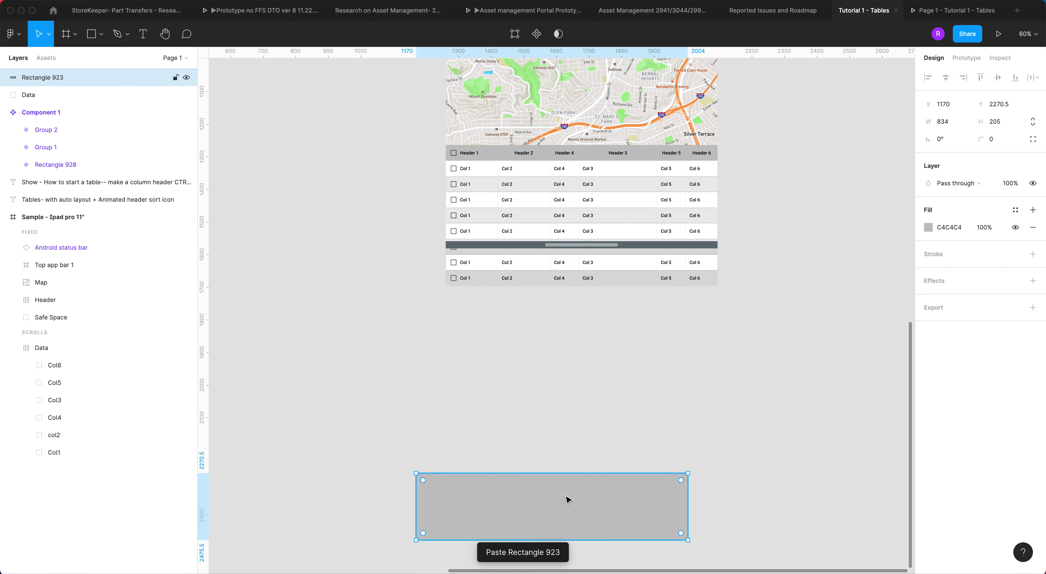
Step: Move the rectangle flush beneath the last data row, aligned with the table's sides at X 1261, Y 1696
left_click_drag(567, 503, 593, 316)
scroll(594, 316, "up", 5)
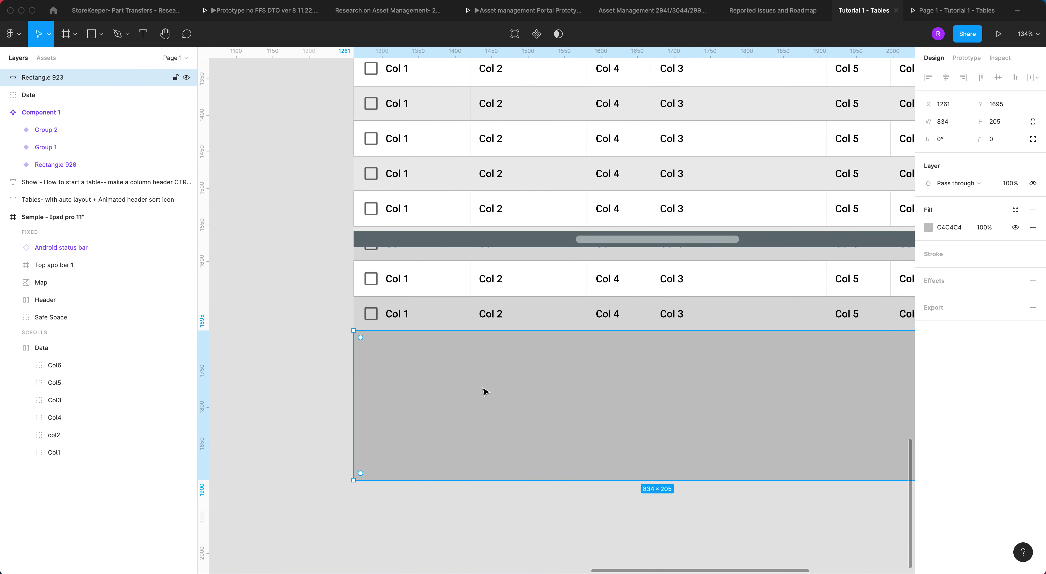
left_click_drag(481, 399, 485, 399)
scroll(486, 400, "down", 8)
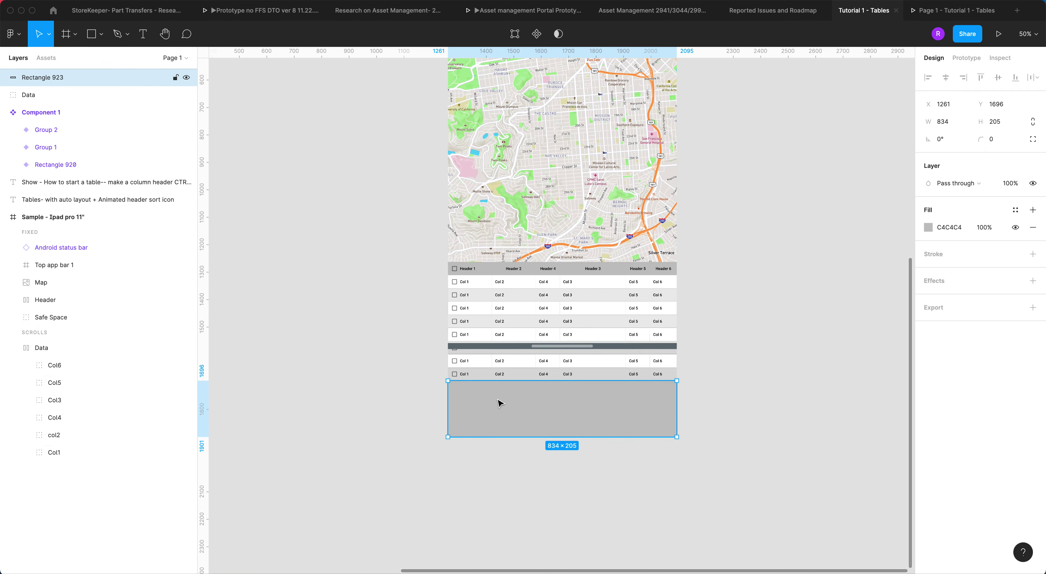
Step: Group the Data frame with the rectangle and put the group among the scrolling layers of the Sample - Ipad pro 11" frame
left_click(484, 376)
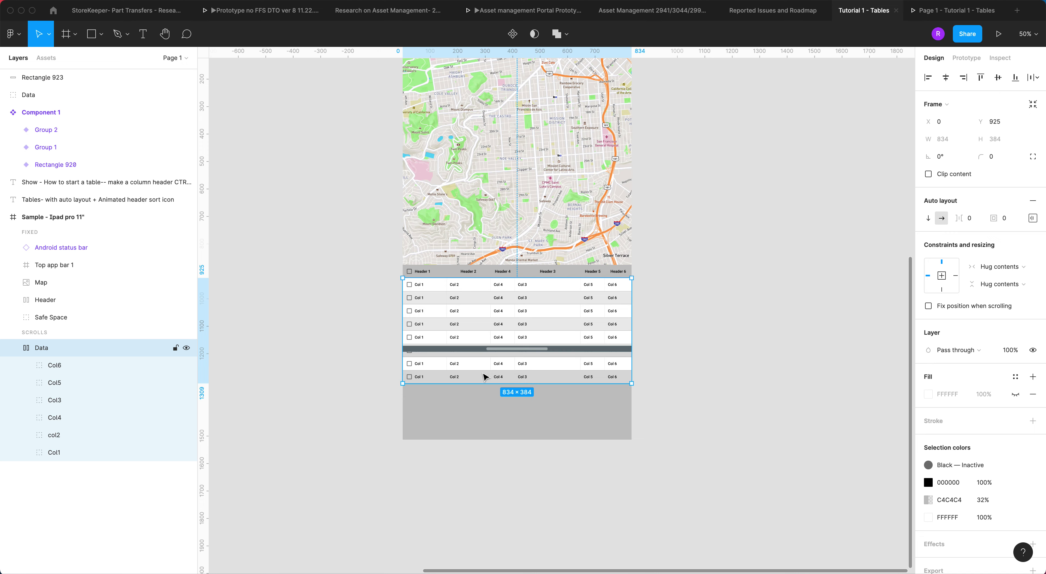
left_click(12, 348)
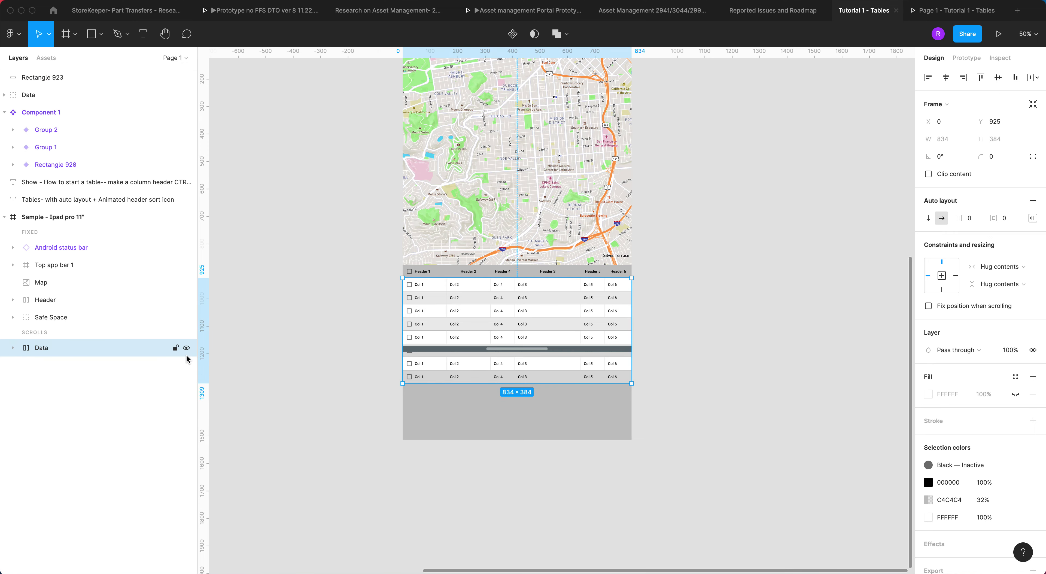
left_click(476, 428, "shift")
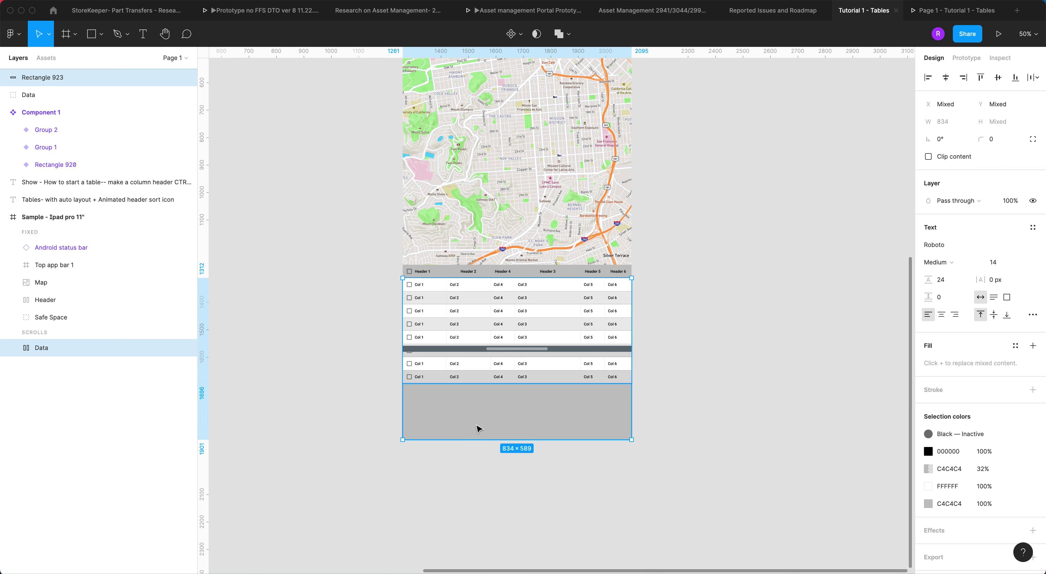
key("super+g")
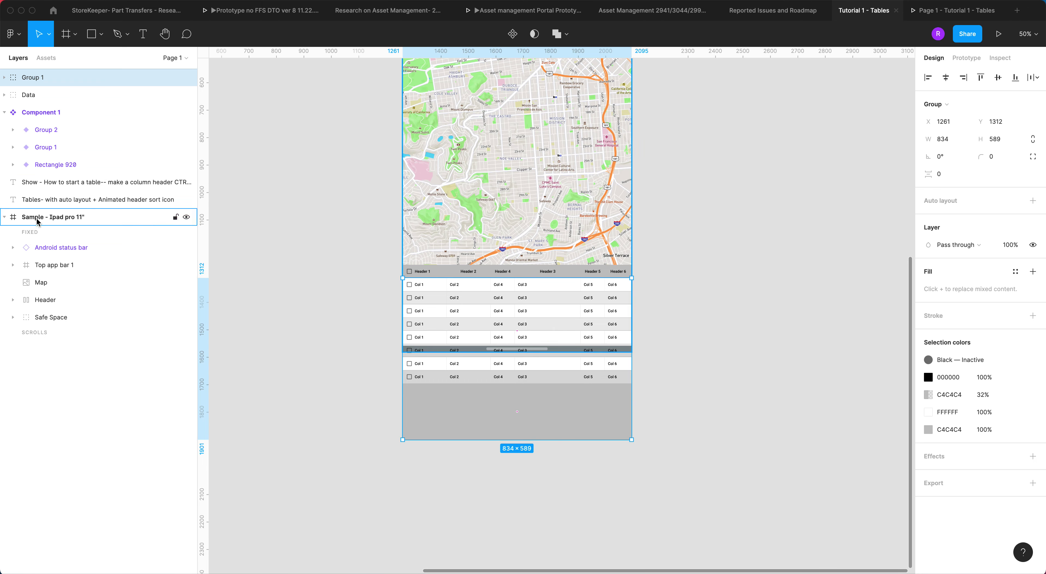
left_click_drag(35, 79, 42, 342)
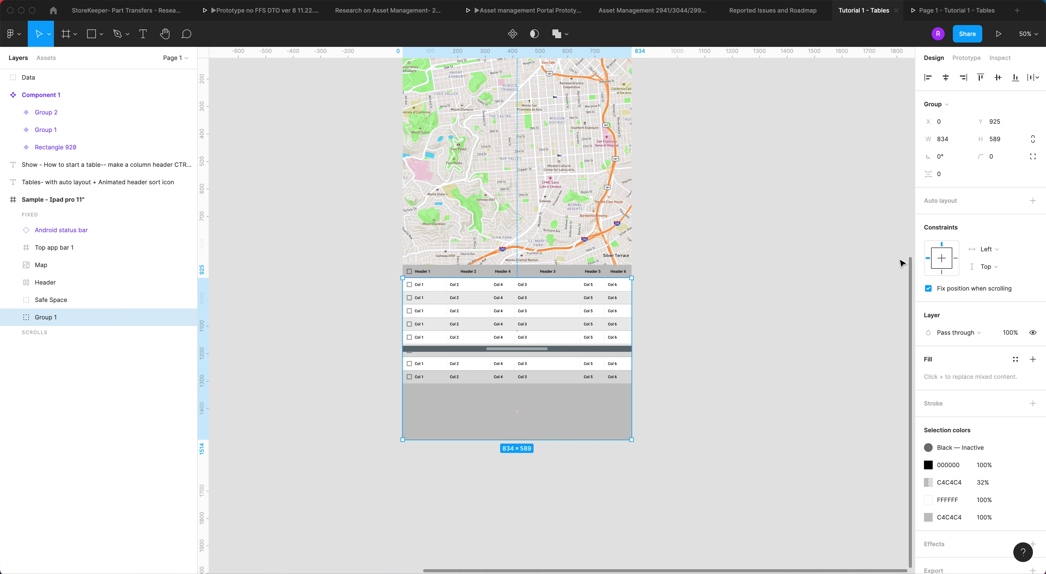
left_click(929, 289)
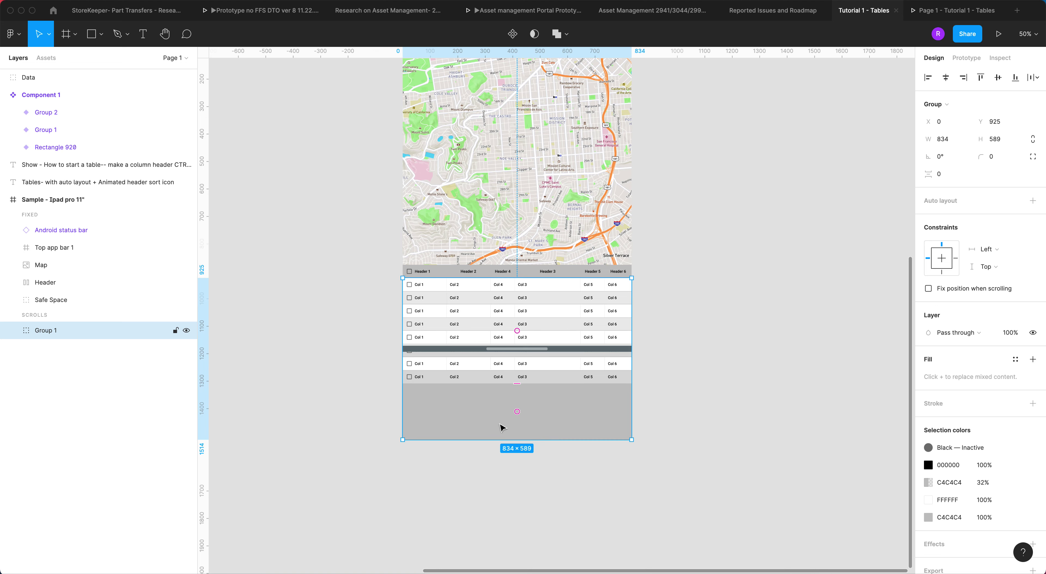
Step: Set the rectangle's fill opacity to 0% and shorten it from below so the group is about 530 high
double_click(479, 421)
left_click(984, 299)
type("0")
key("Return")
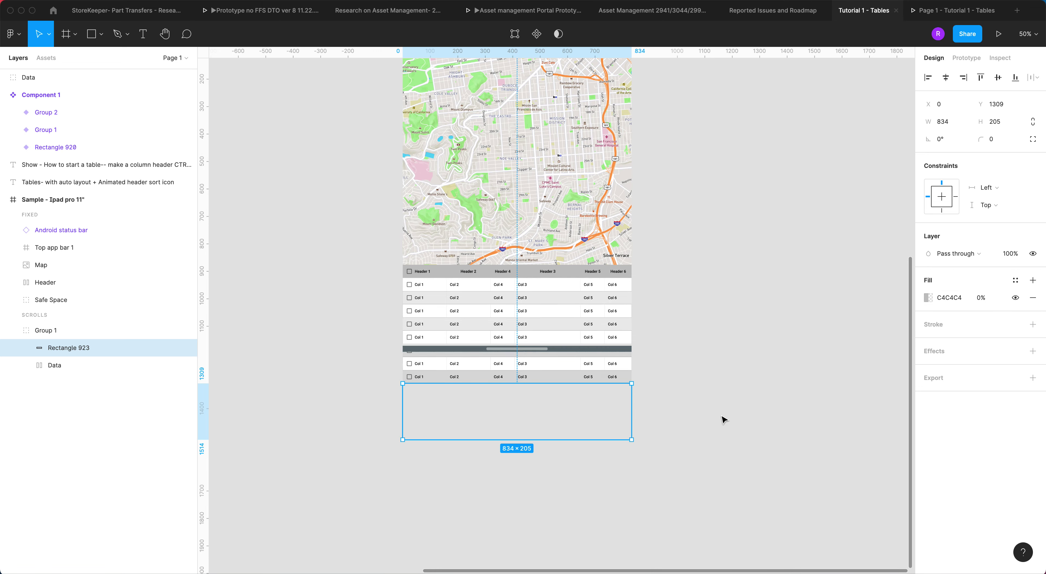
left_click_drag(544, 437, 546, 425)
left_click(757, 394)
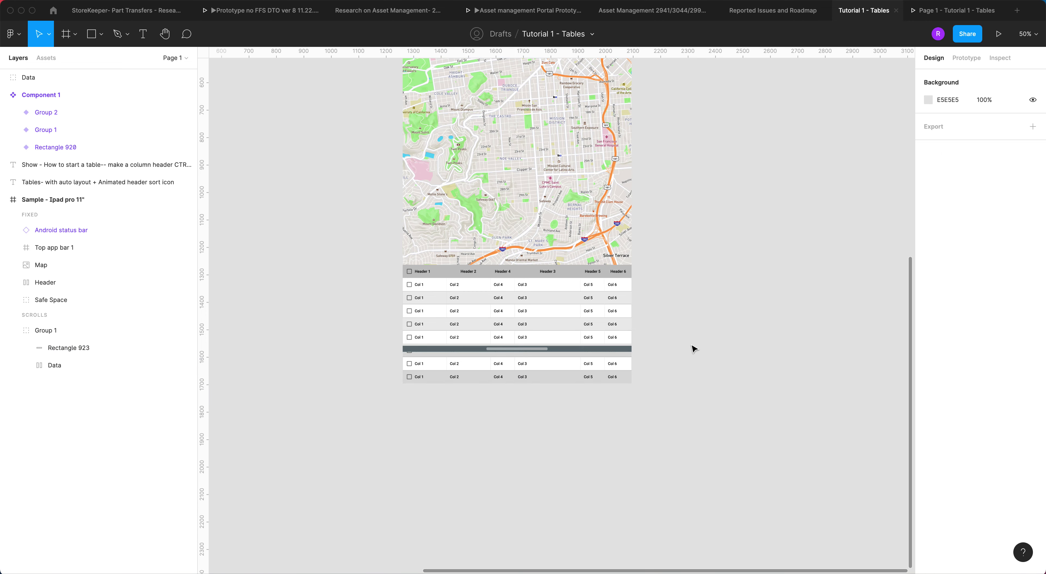
Step: Check the overflow scrolling settings of the Sample - Ipad pro 11" frame, its Data rows and its Header
left_click(592, 324)
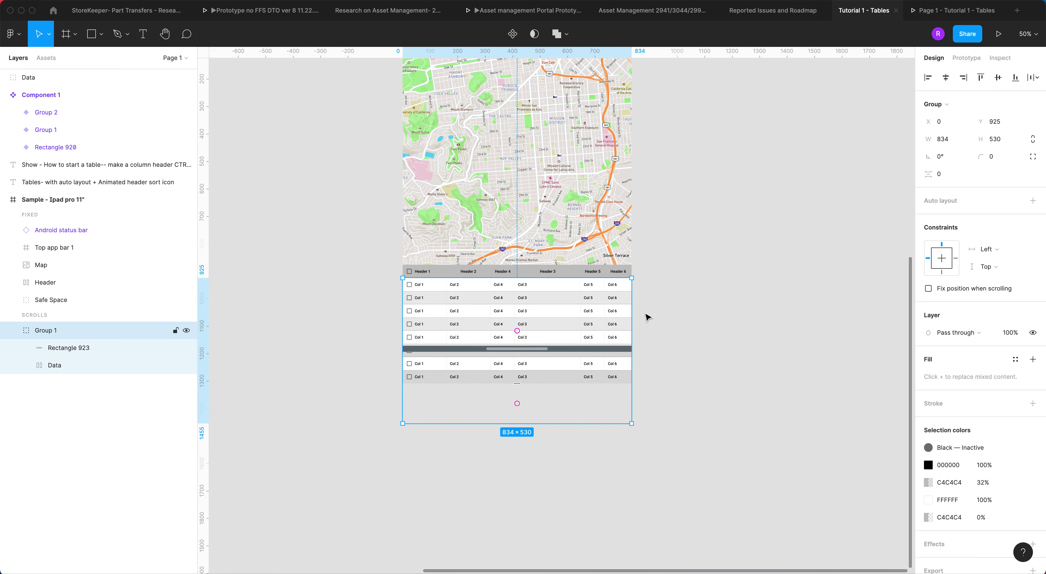
scroll(678, 311, "up", 4)
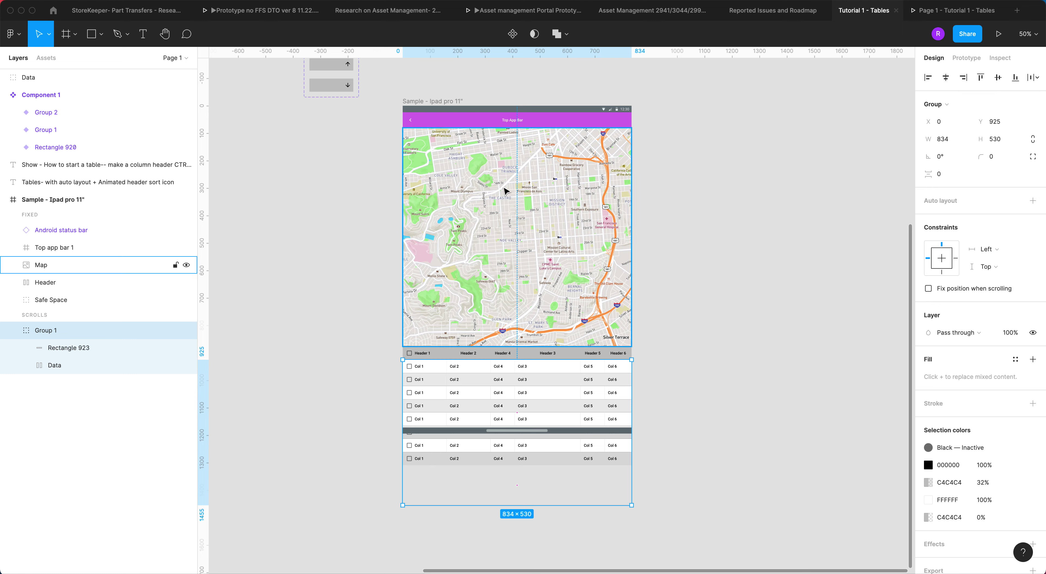
left_click(454, 101)
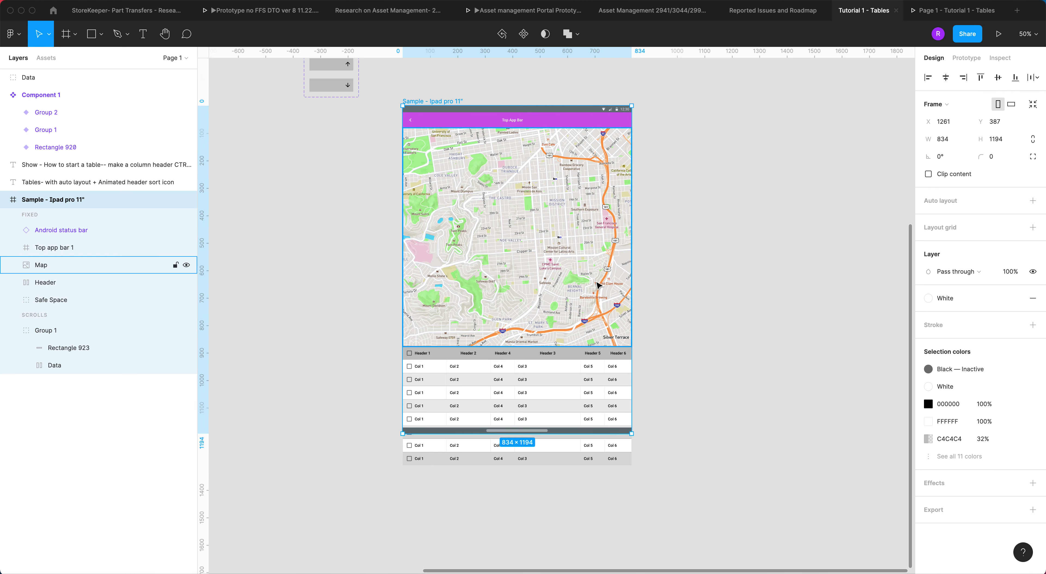
left_click(977, 60)
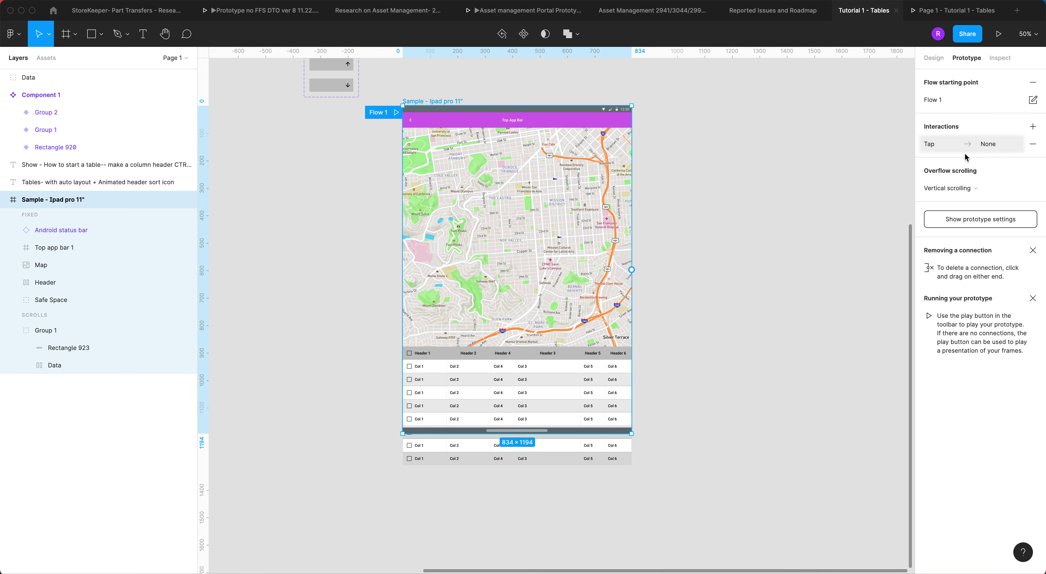
left_click(583, 388)
left_click(584, 388)
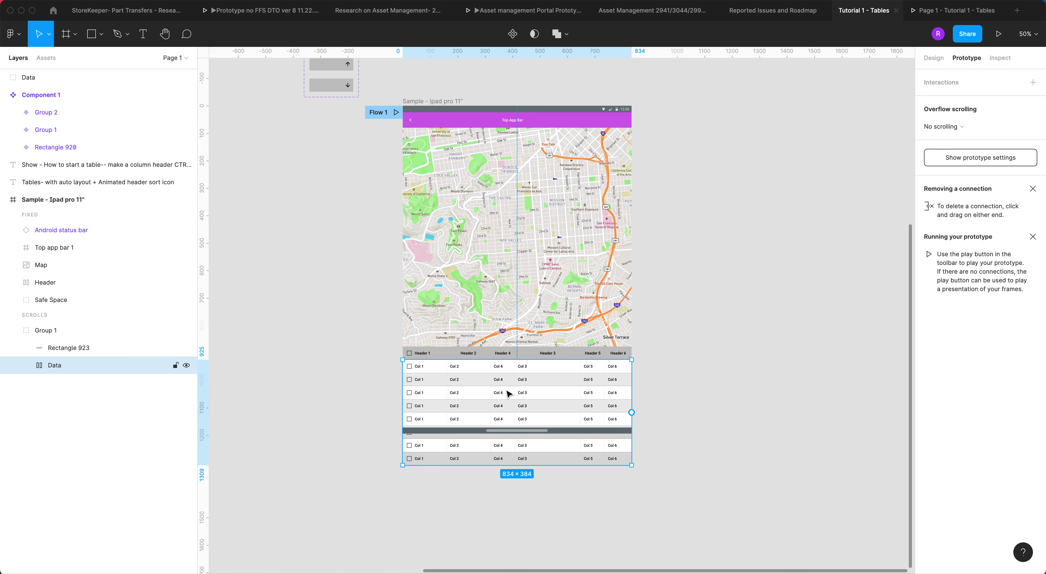
left_click(565, 355)
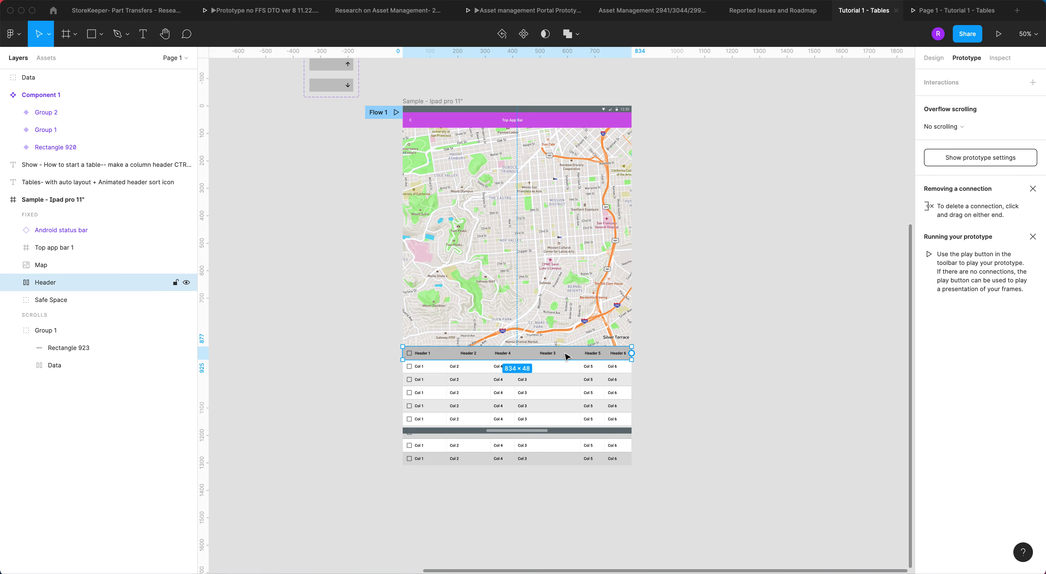
left_click(937, 61)
left_click(782, 186)
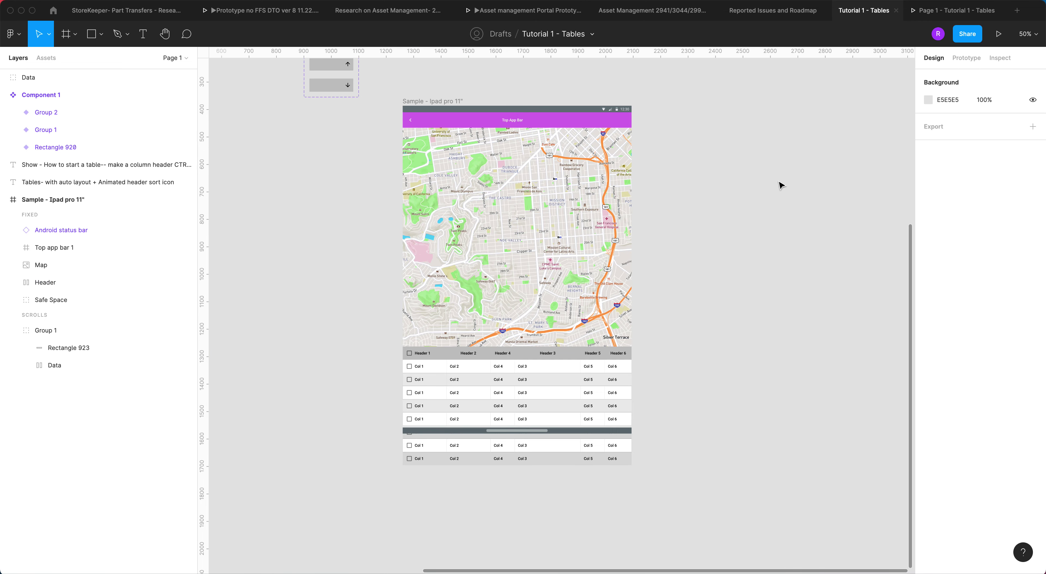
Step: Play Flow 1 of the Sample - Ipad pro 11" frame and test the data rows' scrolling and the Header 2 sort arrow
left_click(457, 101)
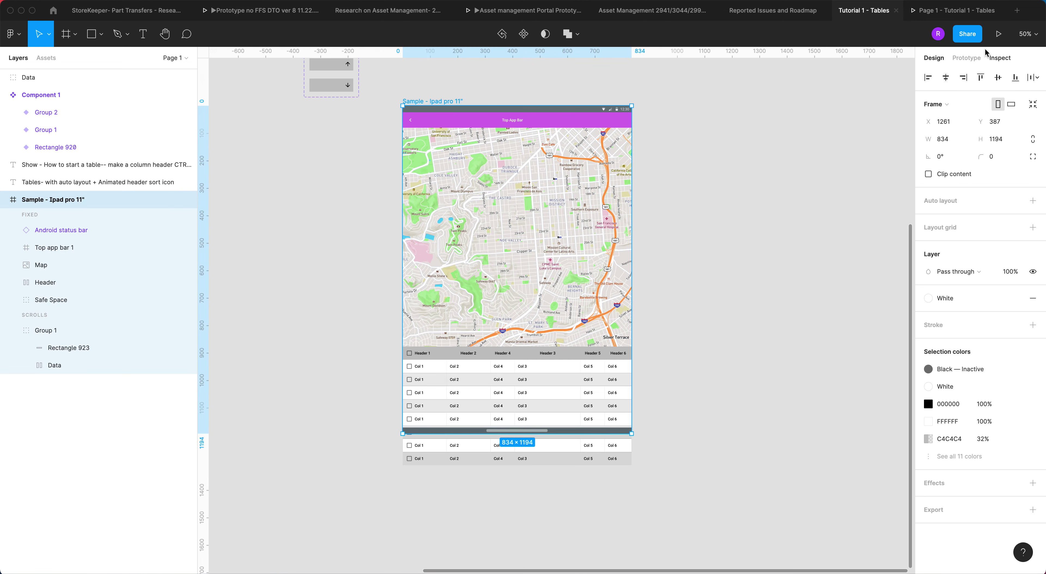
left_click(967, 58)
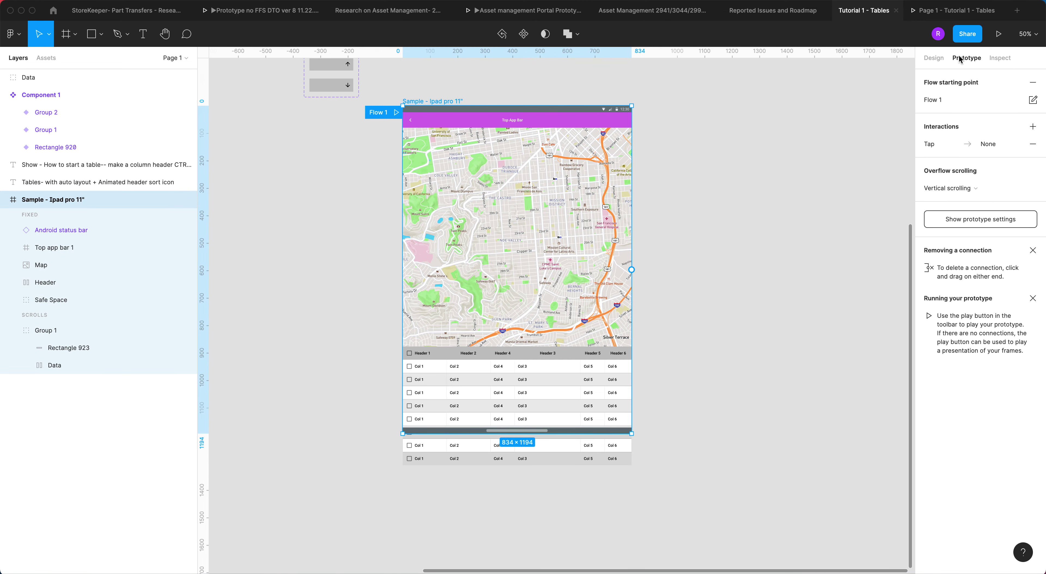
left_click(396, 112)
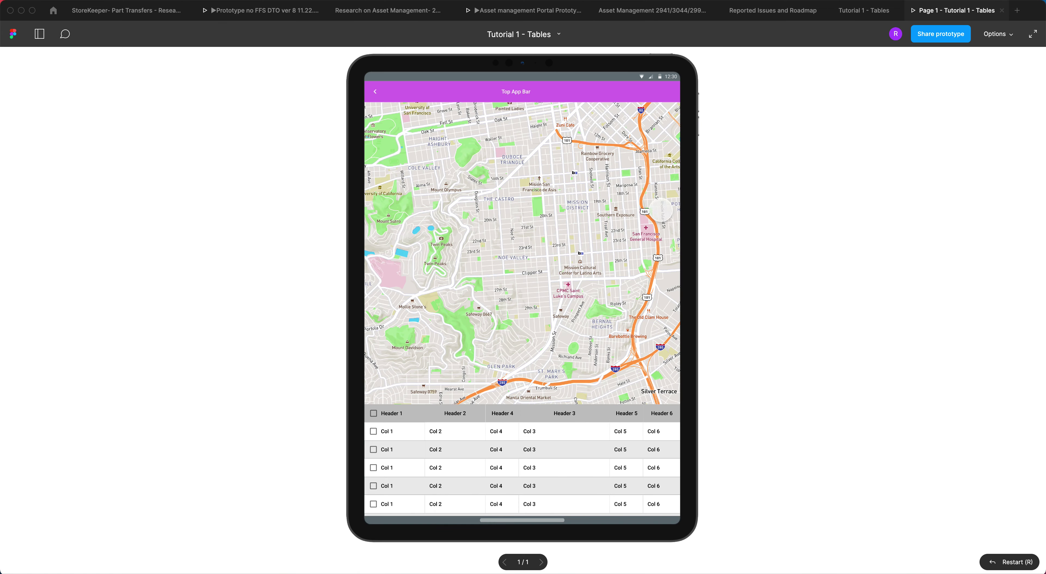
scroll(608, 475, "down", 3)
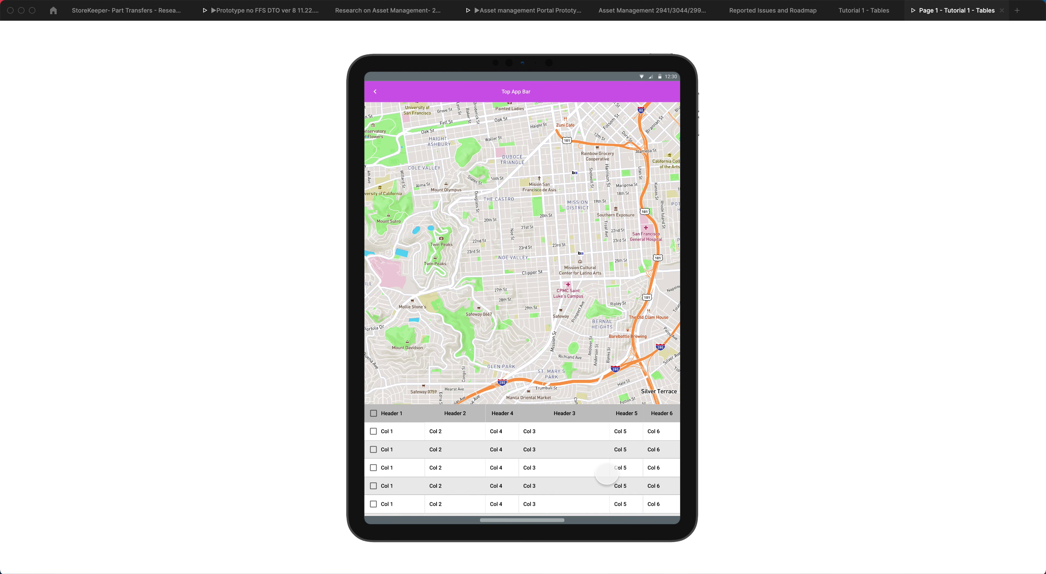
scroll(607, 473, "down", 3)
left_click(477, 413)
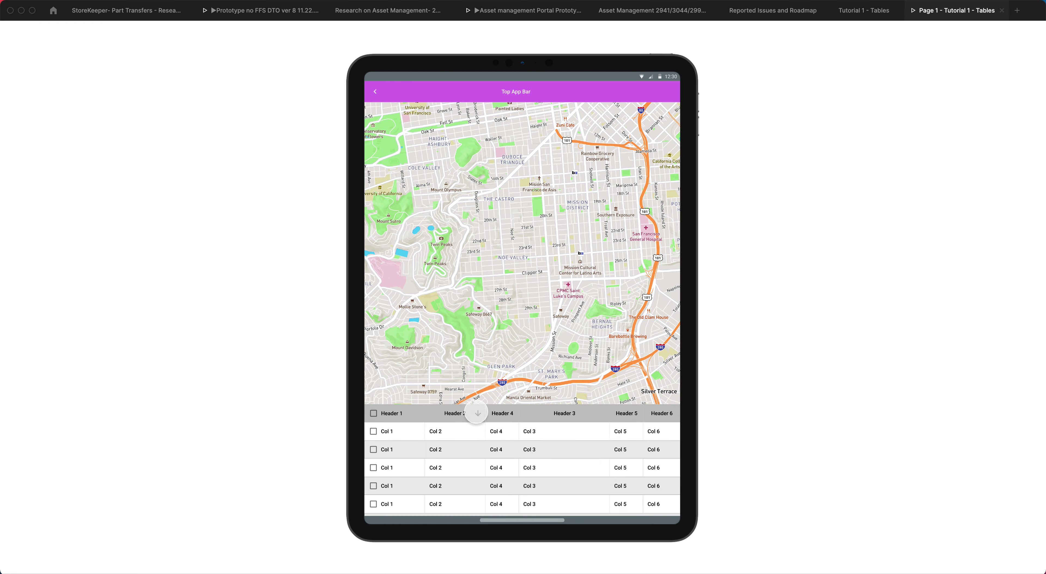
scroll(614, 473, "down", 3)
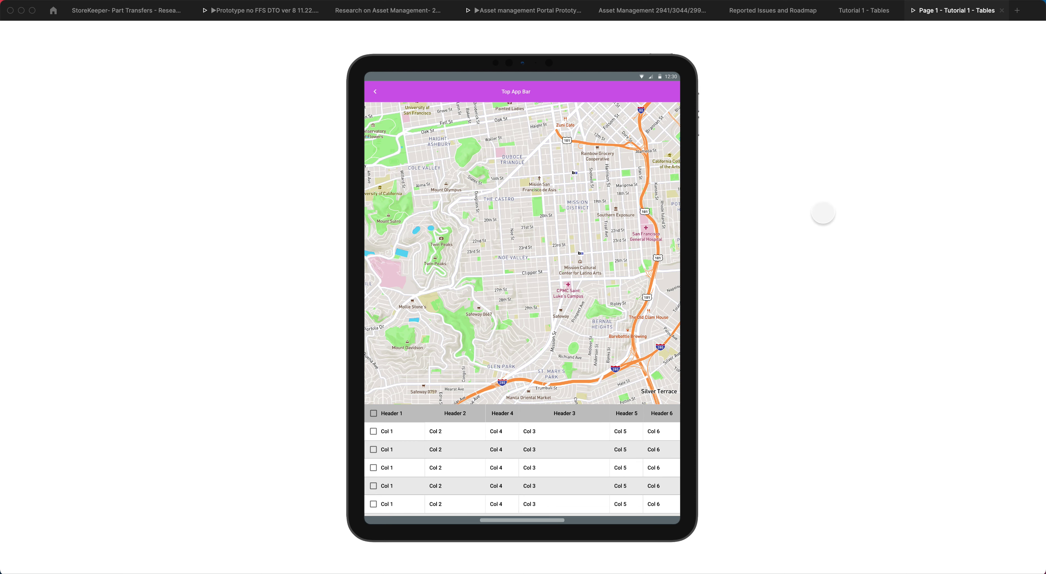
mouse_move(806, 24)
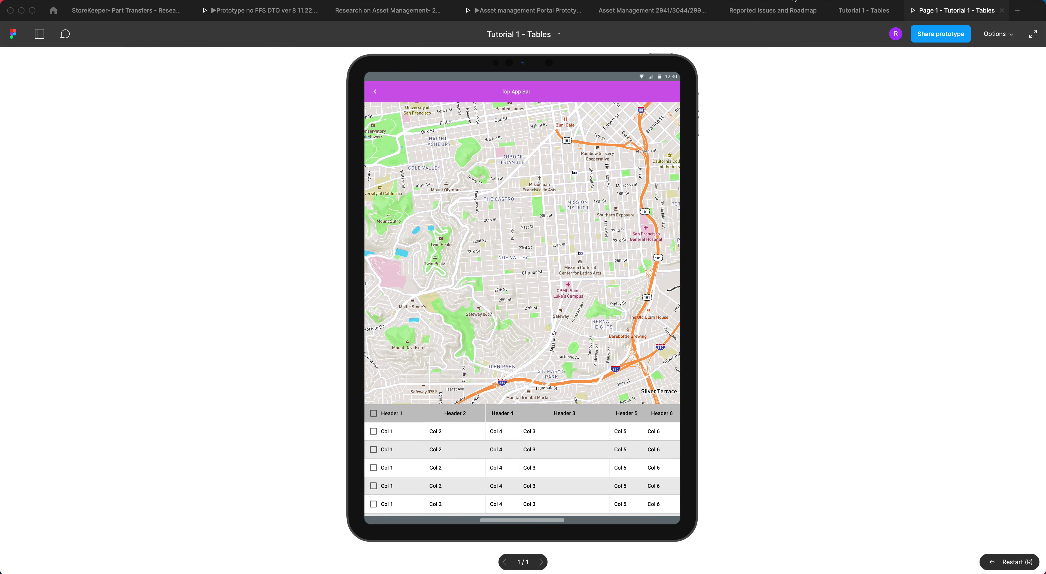